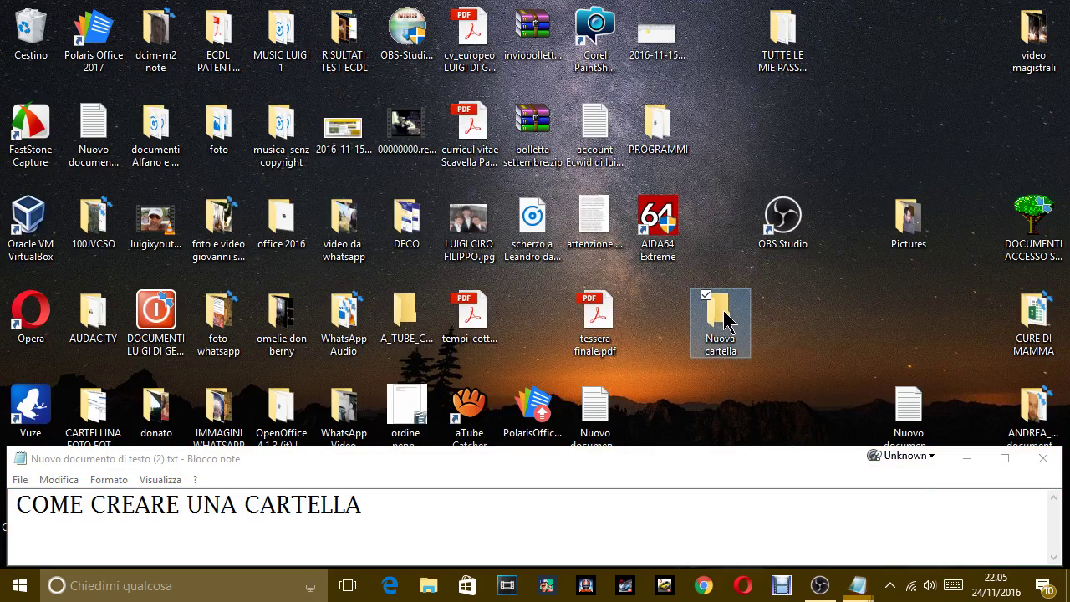
Move the desktop folder Nuova cartella to the Recycle Bin and create a new desktop folder, keeping its default name
{"action": "key", "text": "Delete"}
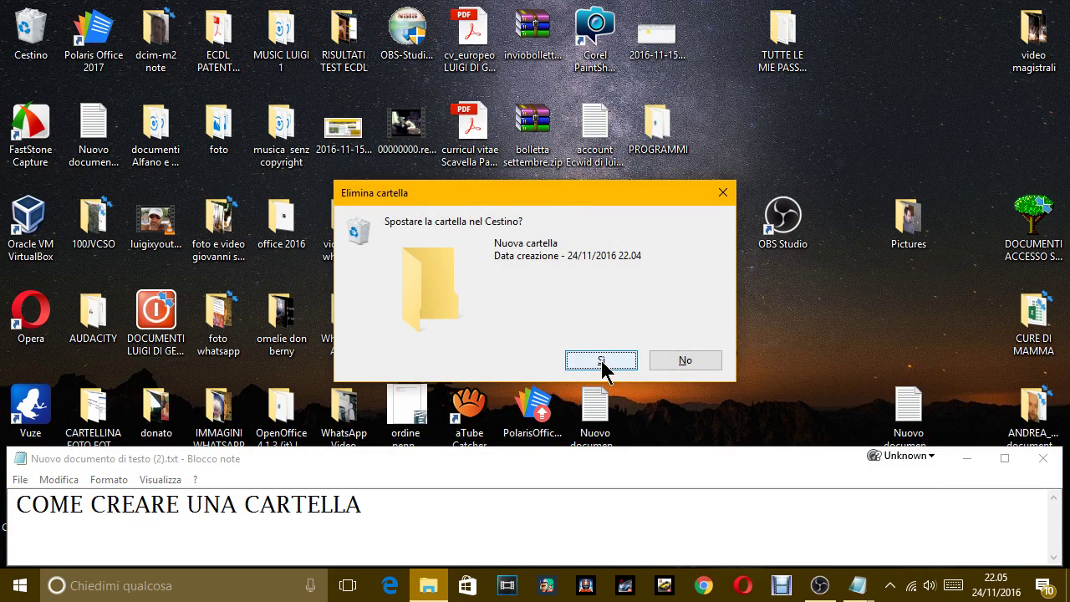
{"action": "left_click", "coordinate": [601, 363]}
{"action": "right_click", "coordinate": [694, 326]}
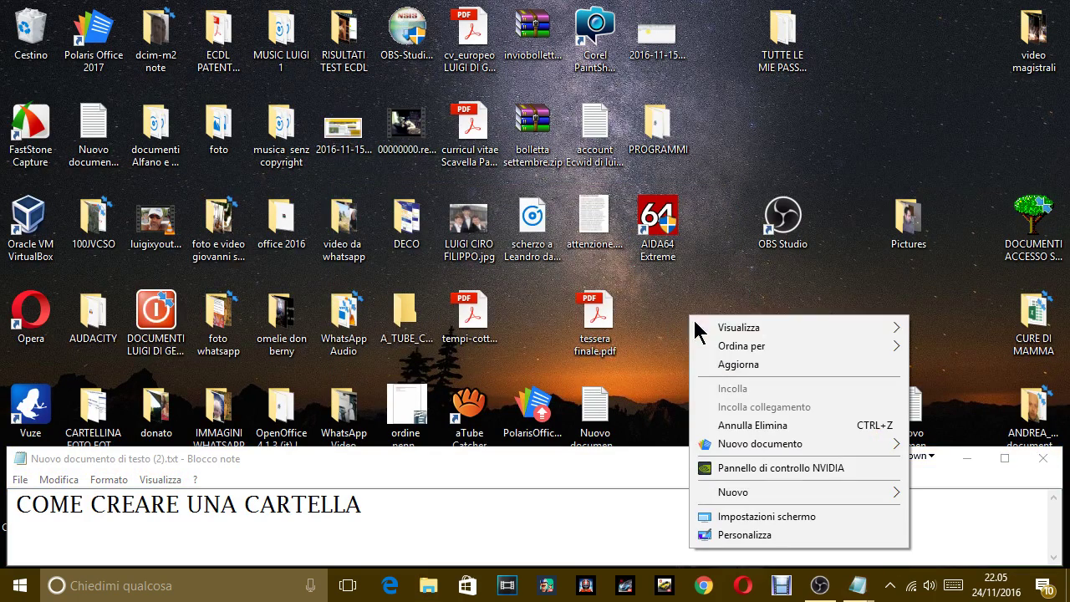
{"action": "mouse_move", "coordinate": [740, 492]}
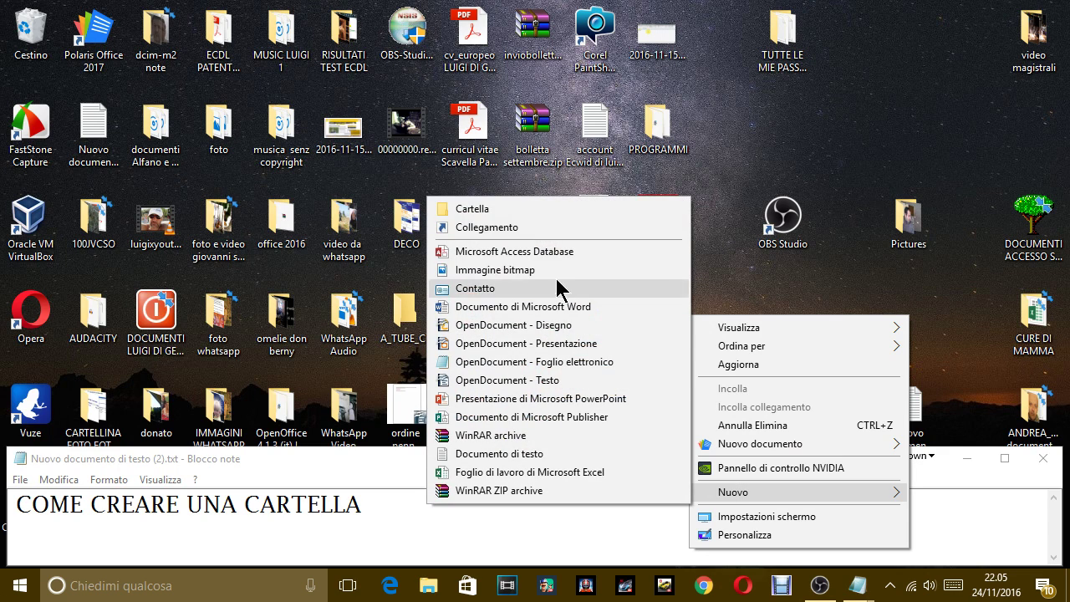
{"action": "left_click", "coordinate": [543, 209]}
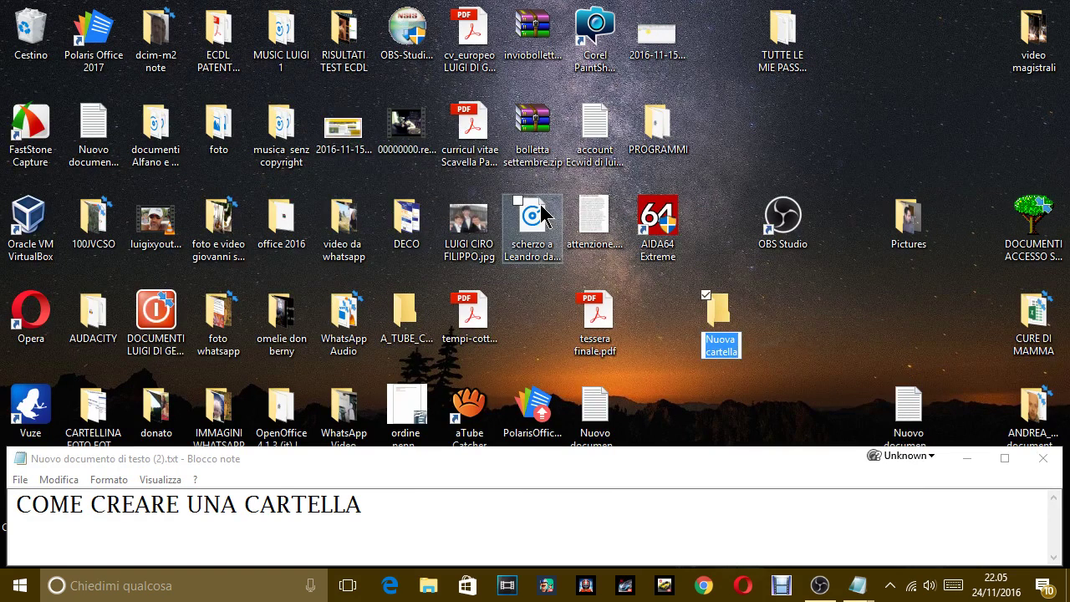
{"action": "key", "text": "Return"}
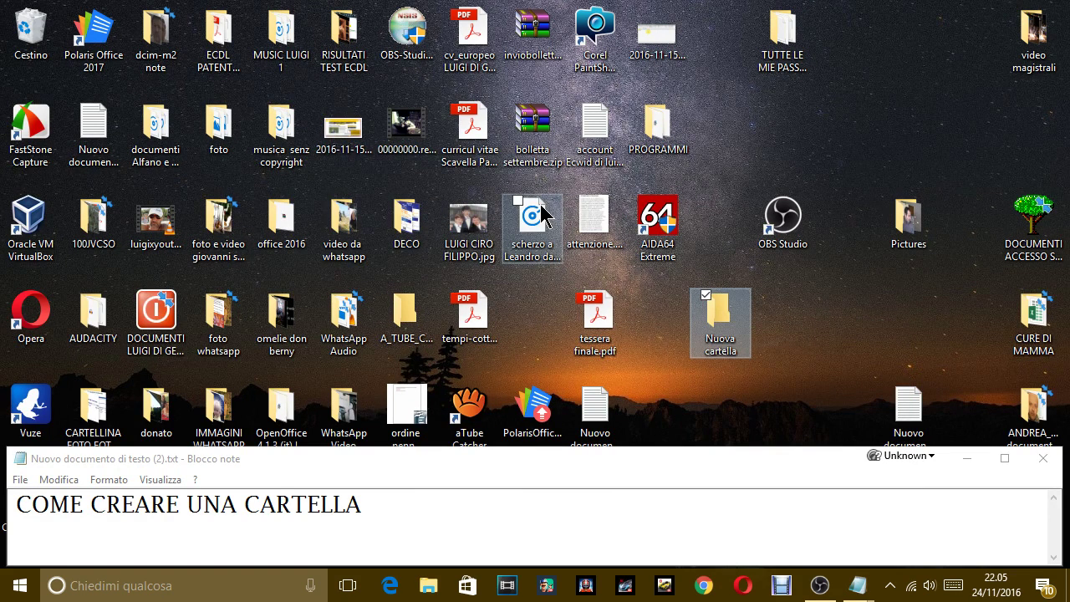
Continue the note after CARTELLA with ". VISTO COME è SEMPLICE, PER RINOMINARLA CI SONO ALMENO DUE MODI."
{"action": "left_click", "coordinate": [381, 504]}
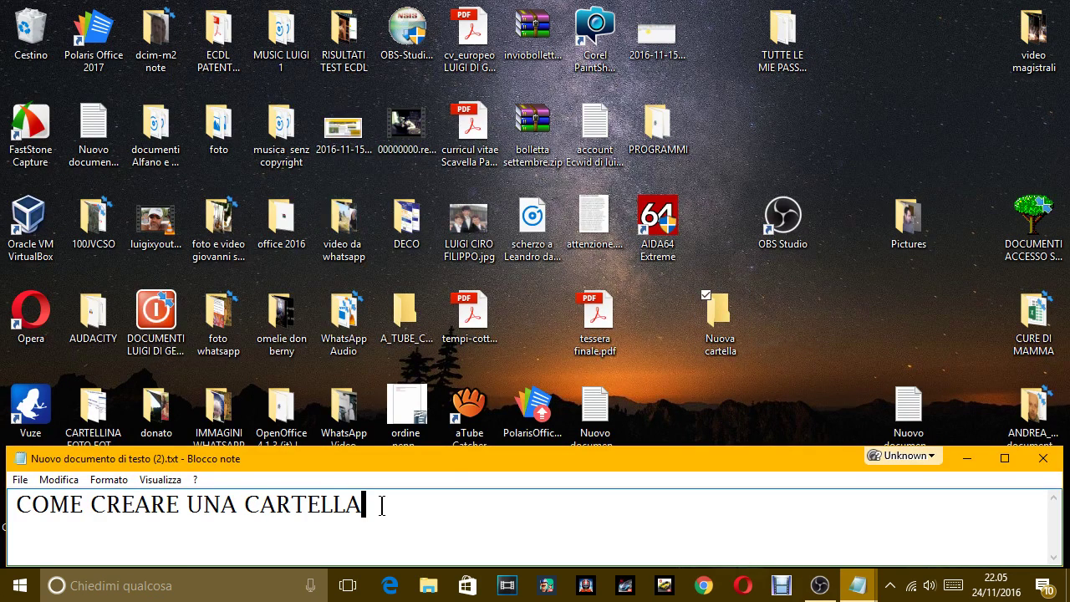
{"action": "type", "text": "VISTO COME è SEMPLICE"}
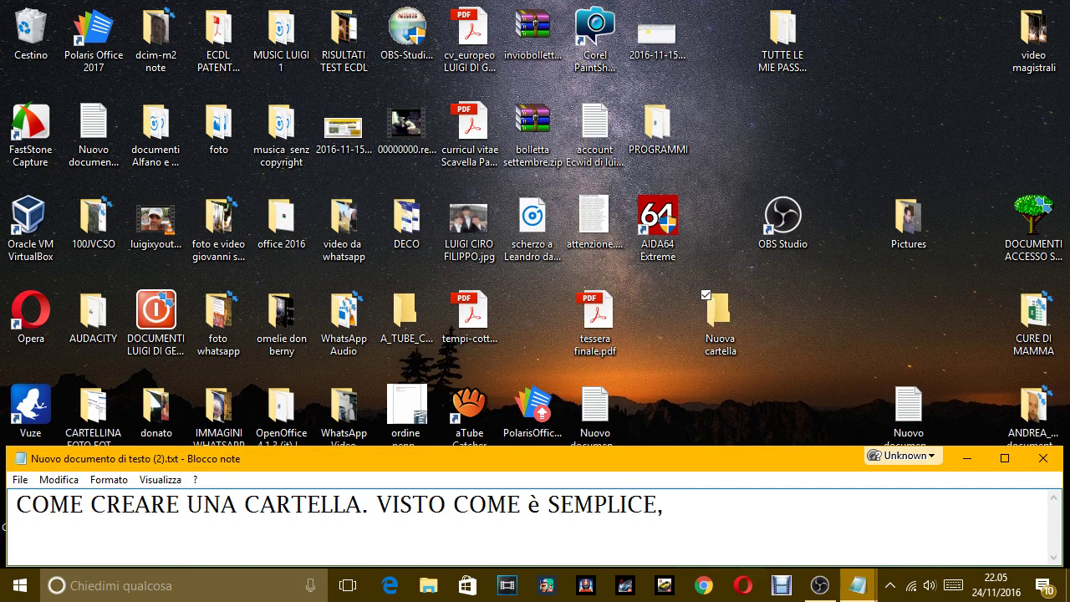
{"action": "type", "text": ", PER RINA"}
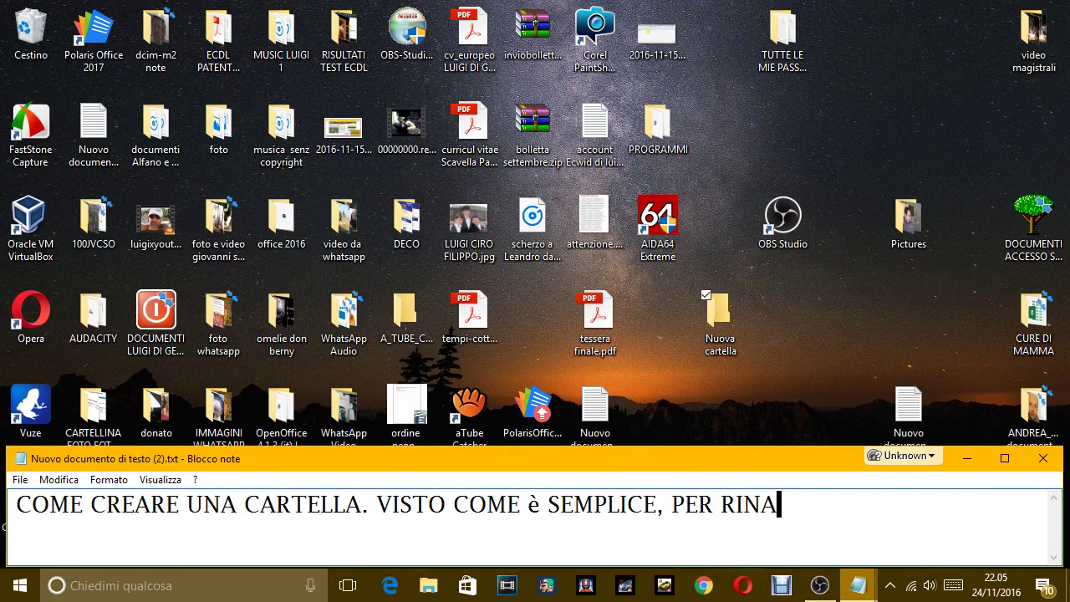
{"action": "key", "text": "BackSpace"}
{"action": "type", "text": "OMINA"}
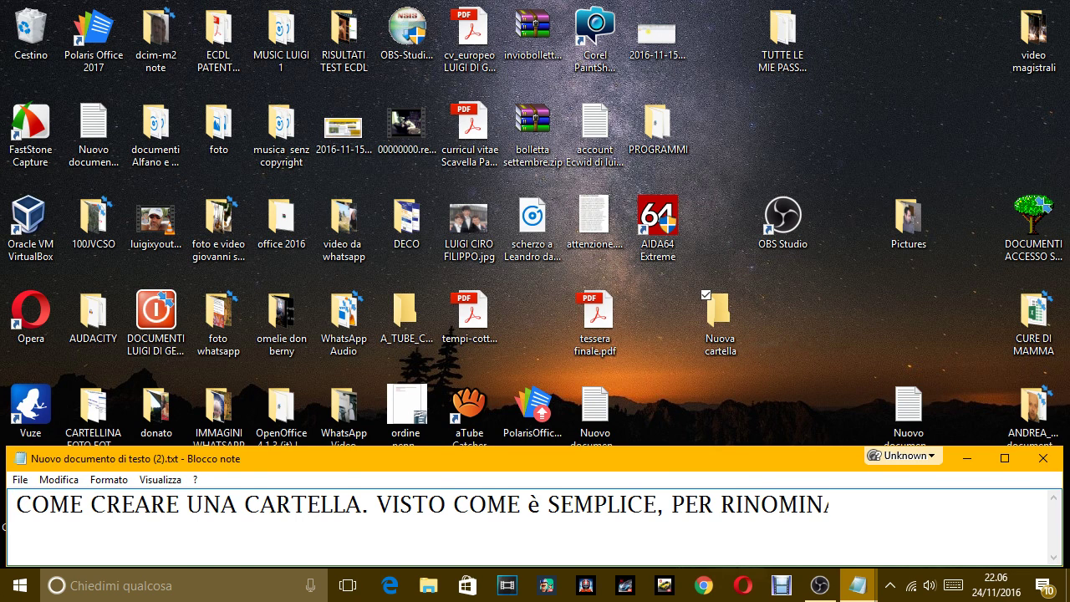
{"action": "type", "text": "RLA CI SONO"}
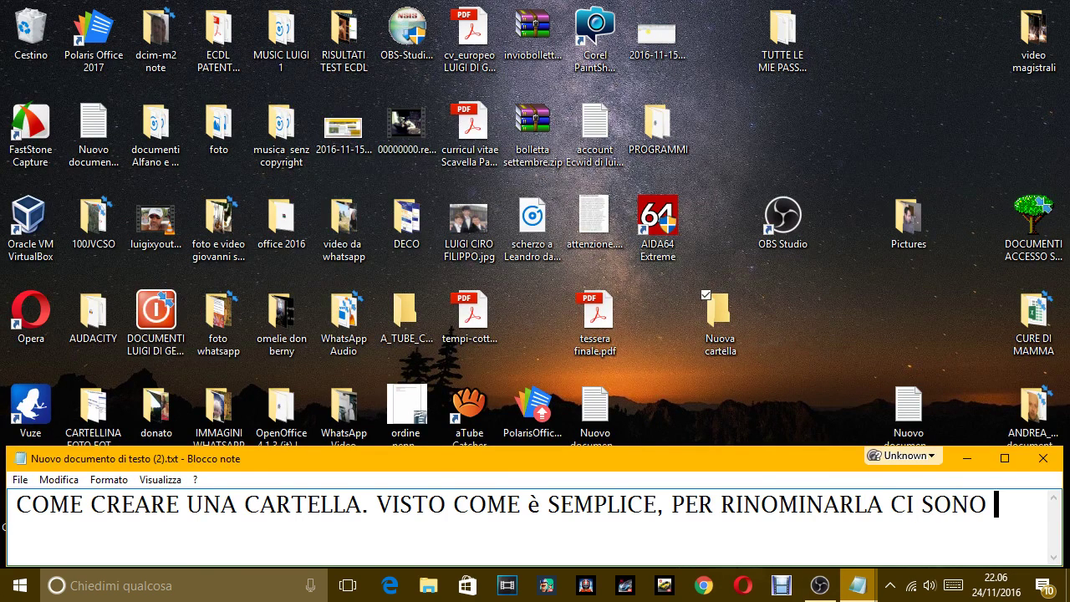
{"action": "type", "text": " ALMENO DUE"}
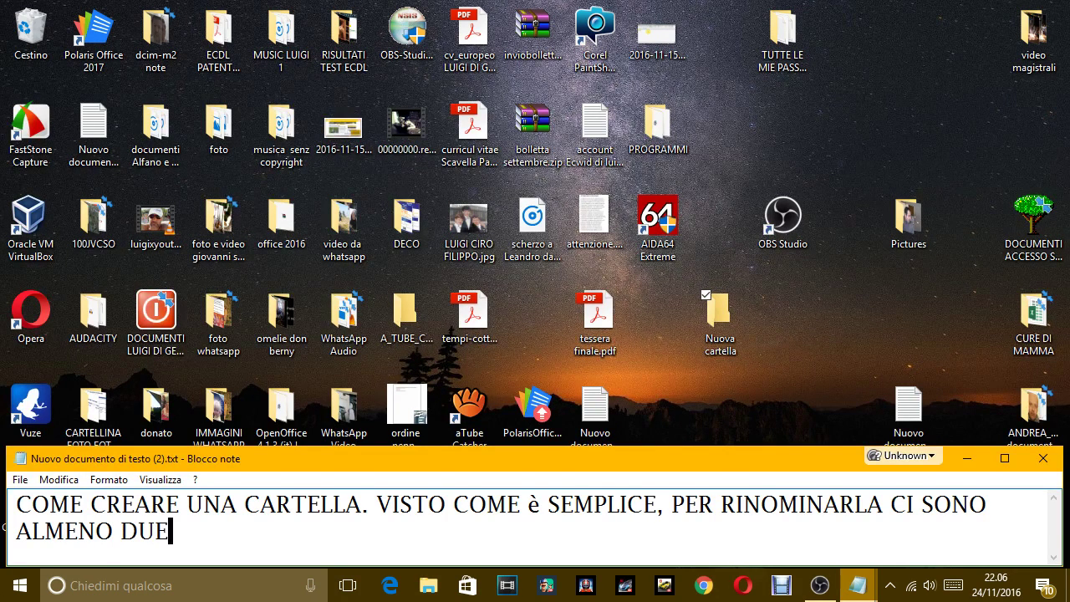
{"action": "type", "text": " MODI, UNO è"}
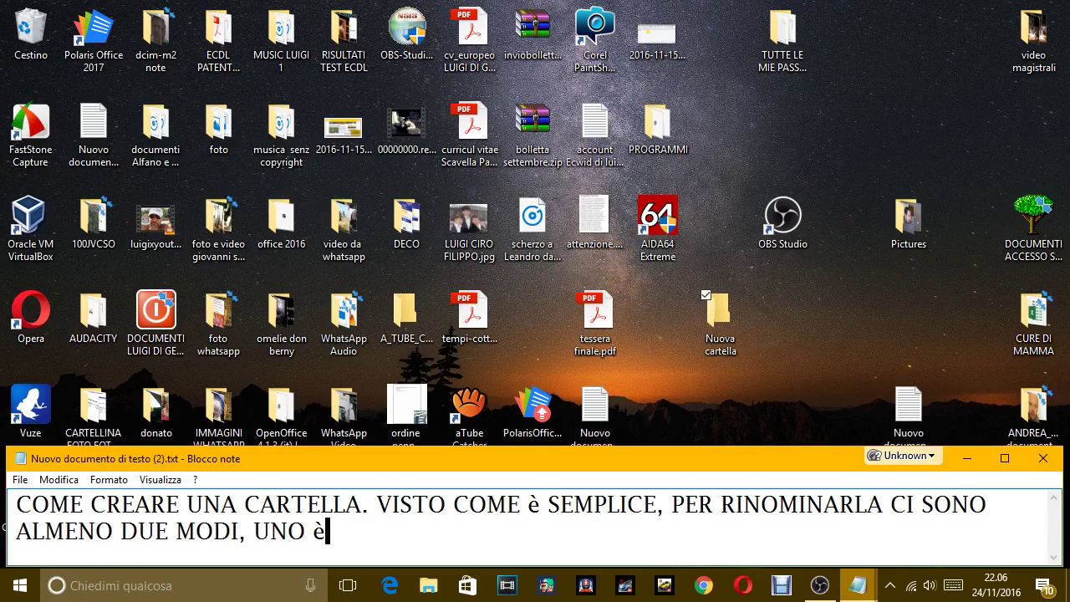
{"action": "key", "text": "BackSpace"}
{"action": "key", "text": "BackSpace"}
{"action": "key", "text": "BackSpace"}
{"action": "key", "text": "BackSpace"}
{"action": "key", "text": "BackSpace"}
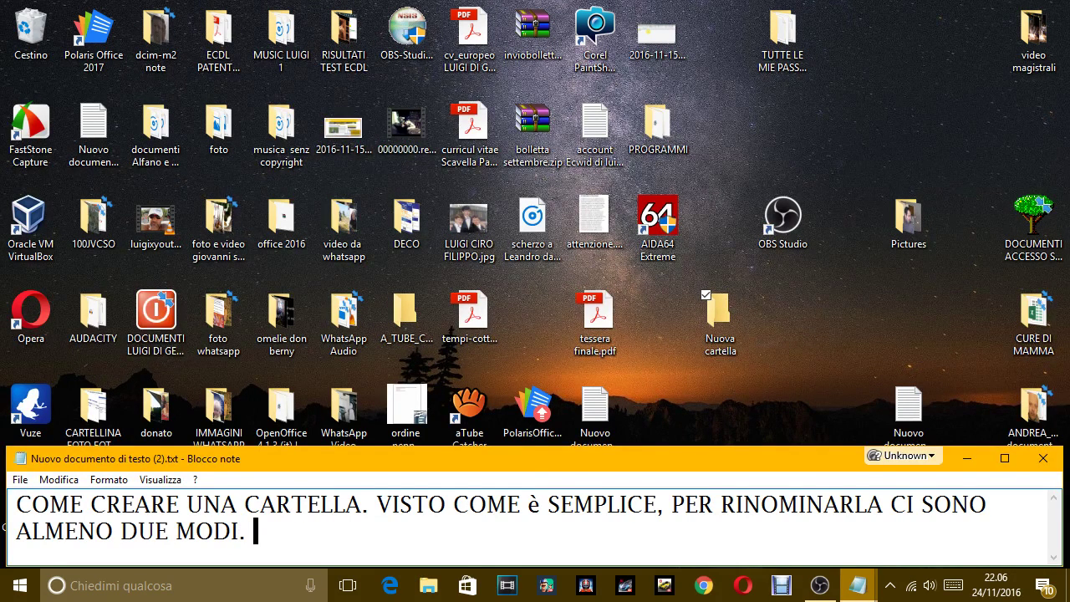
Rename the desktop folder Nuova cartella as CARTELLA DI PROVA
{"action": "right_click", "coordinate": [725, 329]}
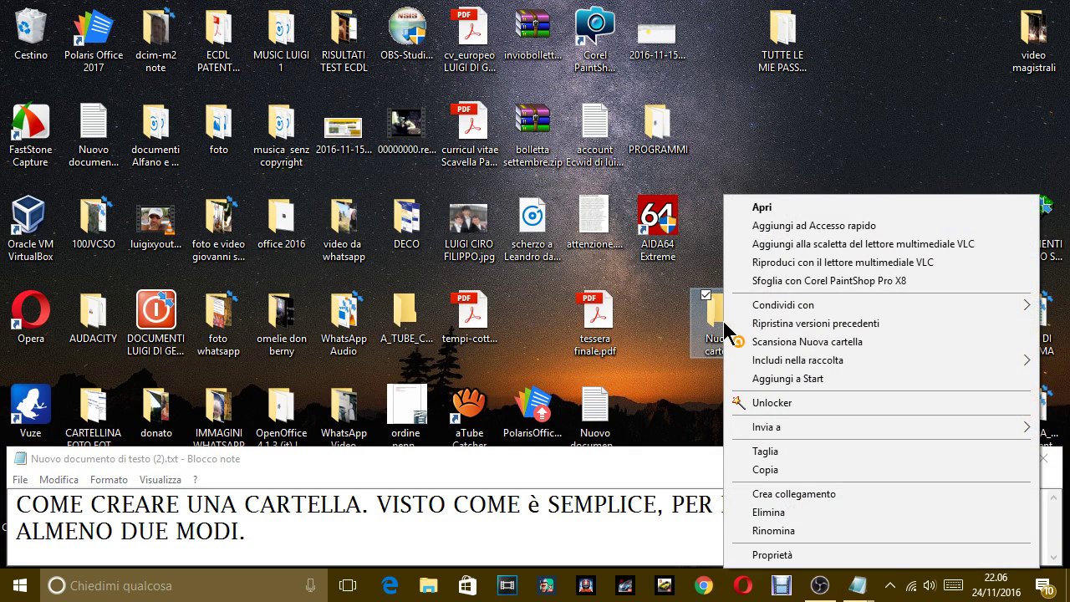
{"action": "left_click", "coordinate": [771, 529]}
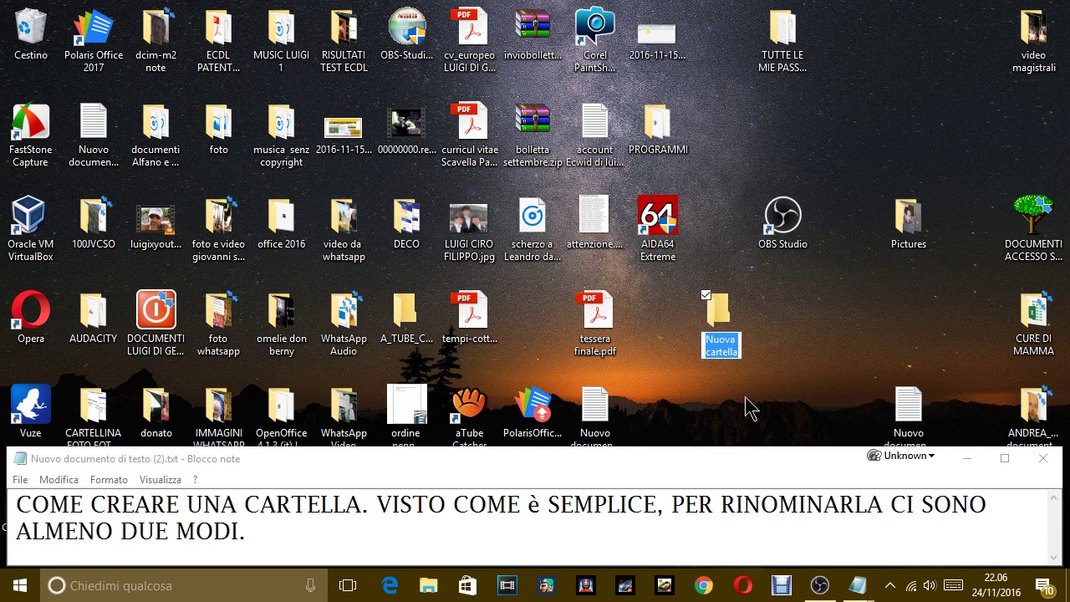
{"action": "type", "text": "CA"}
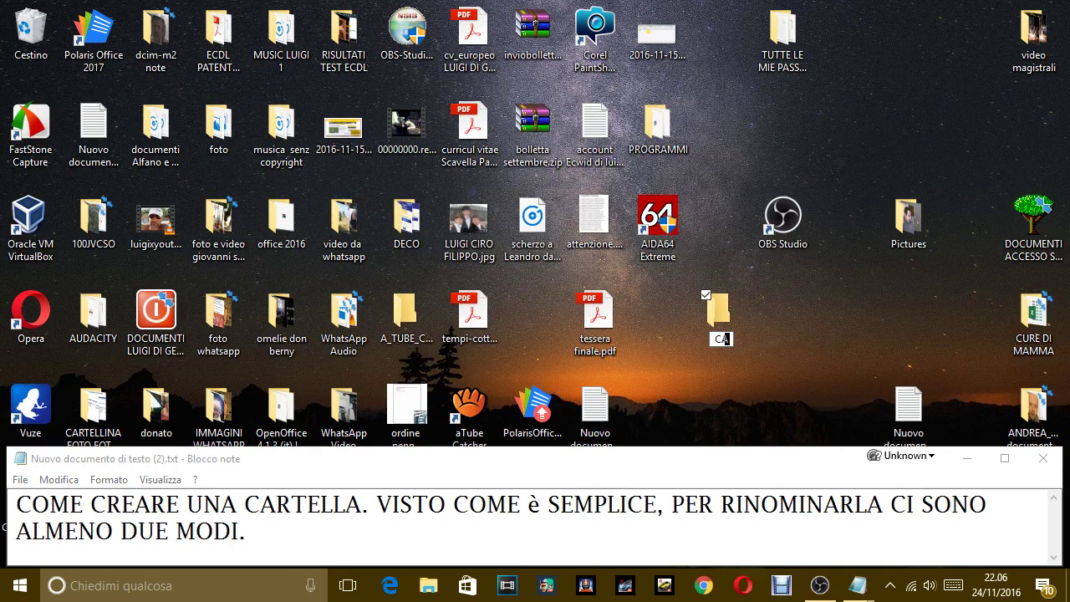
{"action": "type", "text": "RTELLA DI PROVA"}
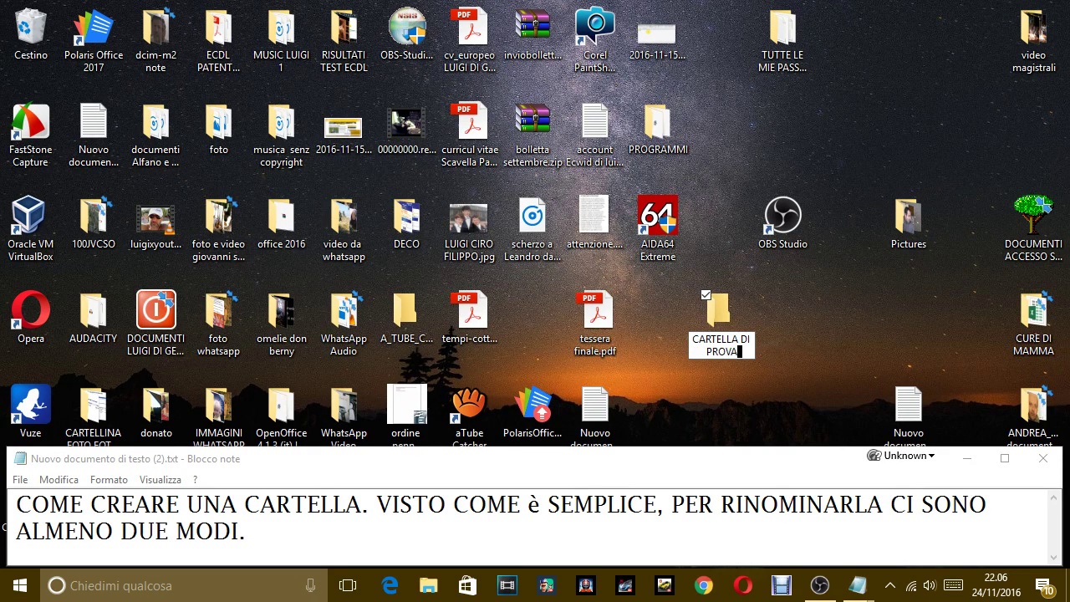
{"action": "key", "text": "Return"}
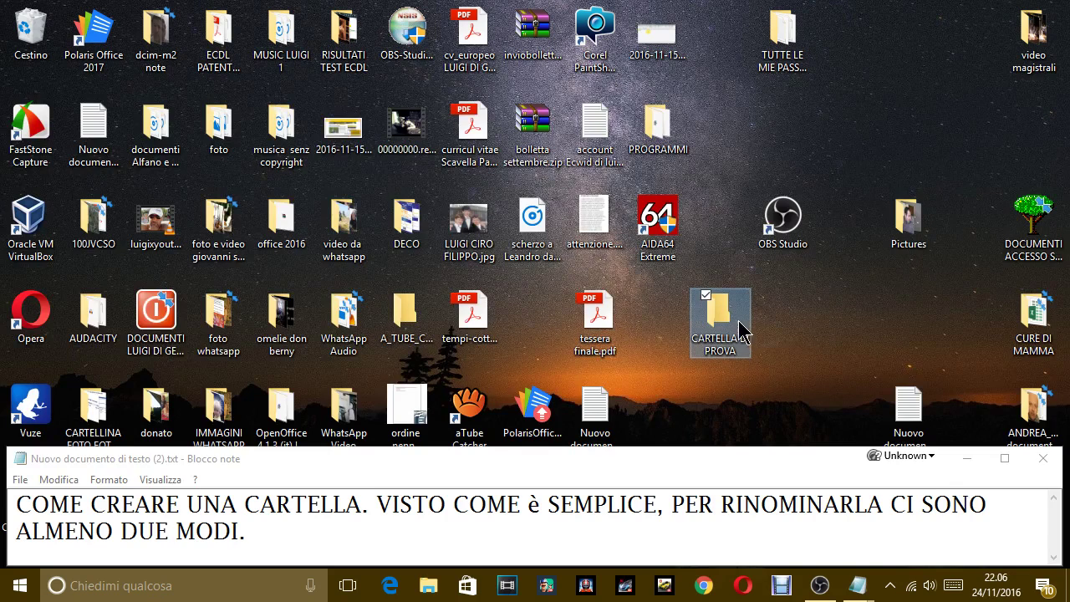
Rename the desktop folder CARTELLA DI PROVA as PROVA CARTELLA by editing its label directly
{"action": "left_click", "coordinate": [155, 530]}
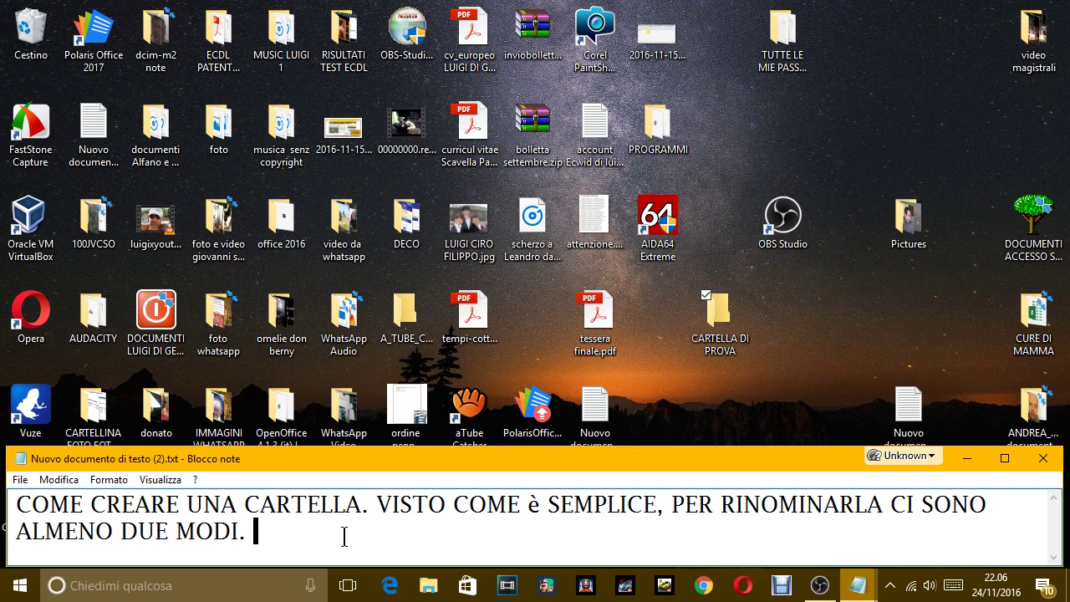
{"action": "left_click", "coordinate": [723, 336]}
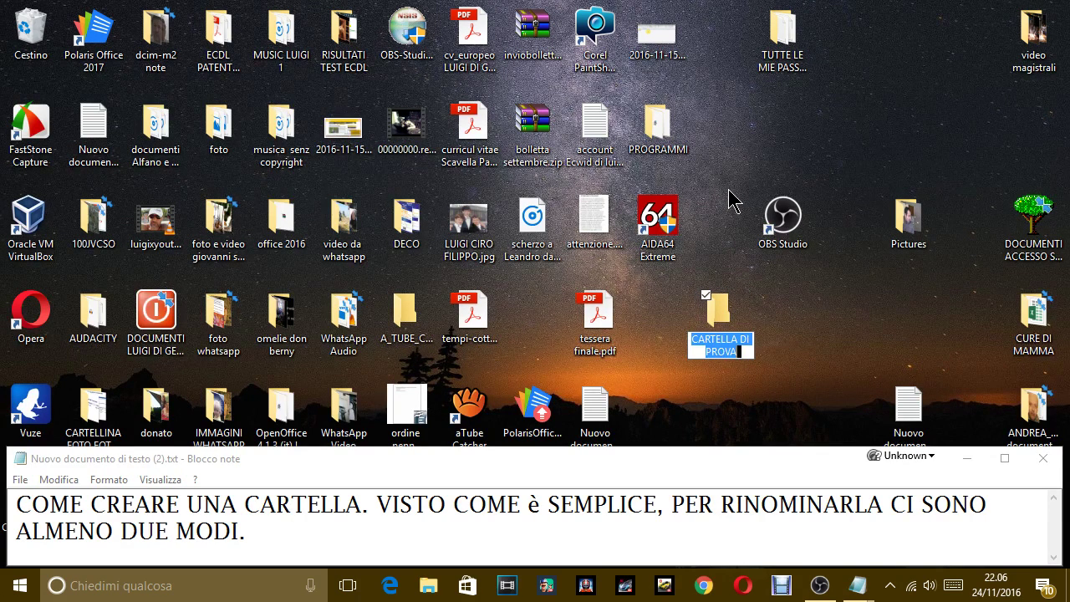
{"action": "type", "text": "PROVA CARTEL"}
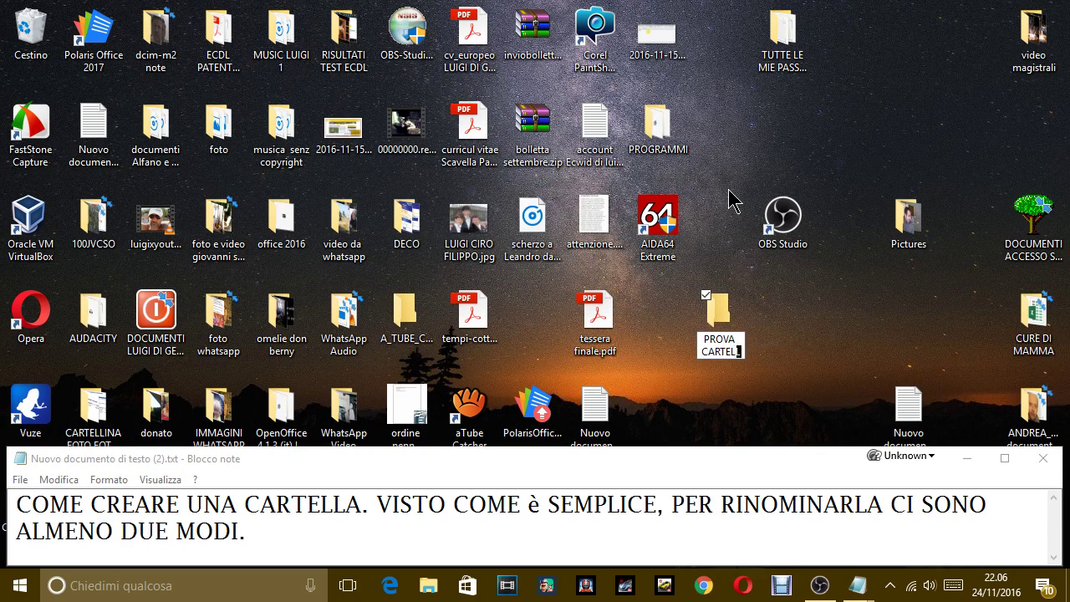
{"action": "type", "text": "LA."}
{"action": "key", "text": "Return"}
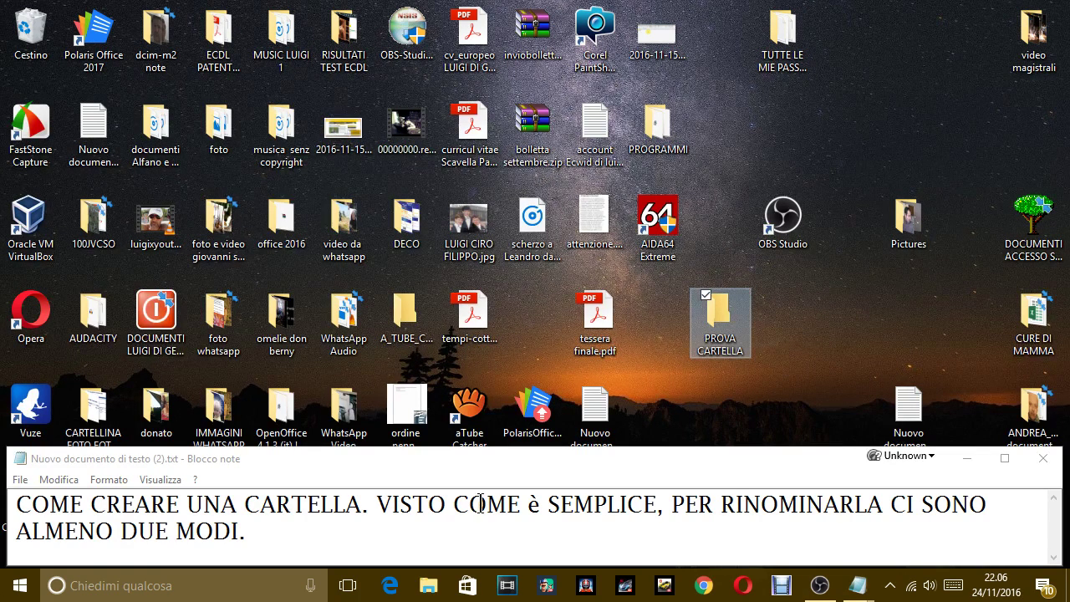
Add the sentence "HO UTILIZZATO PRIMA UN METODO, POI UN ALTRO." at the end of the note
{"action": "left_click", "coordinate": [324, 537]}
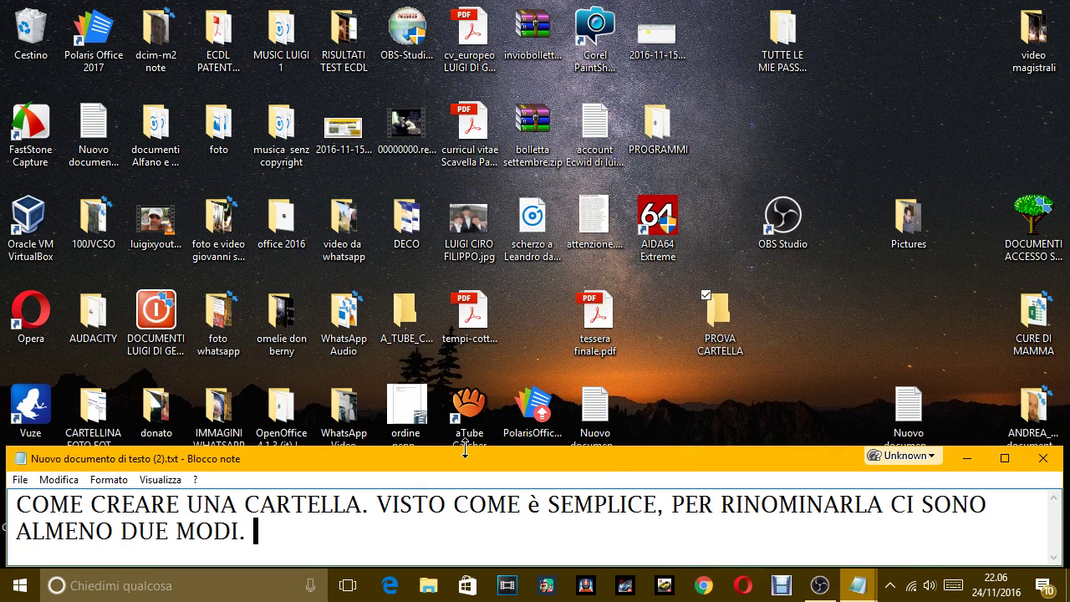
{"action": "type", "text": "HO U"}
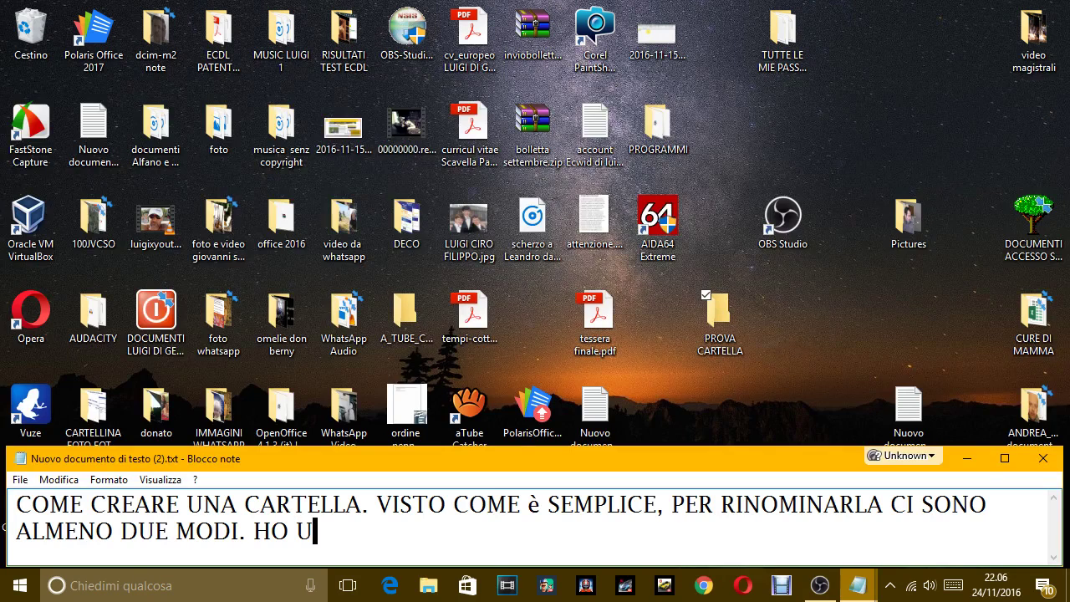
{"action": "type", "text": "TILIZZATO "}
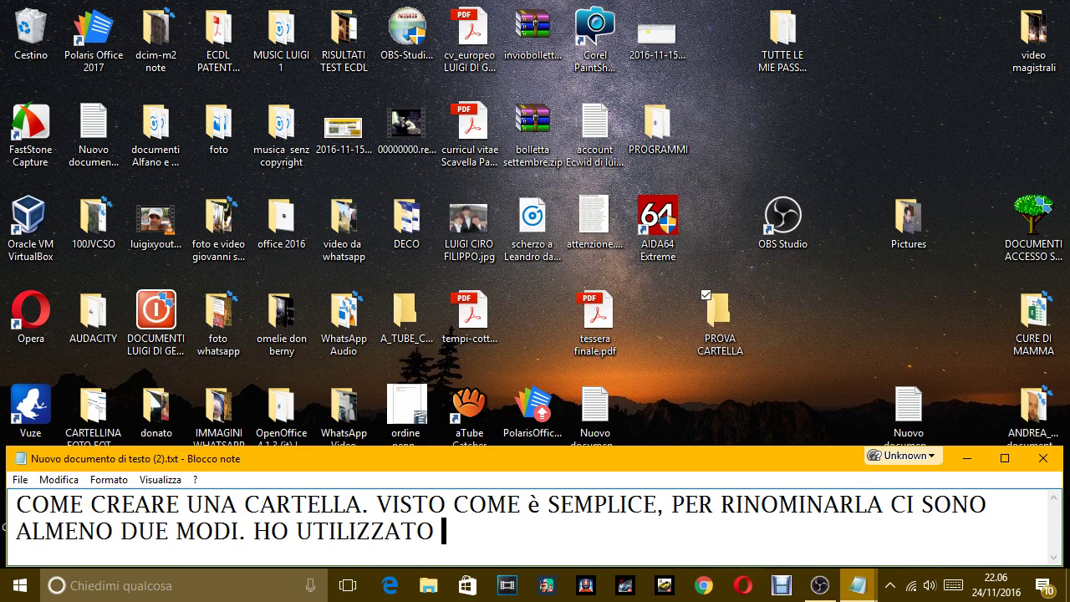
{"action": "type", "text": "PRIMA UJN MEN"}
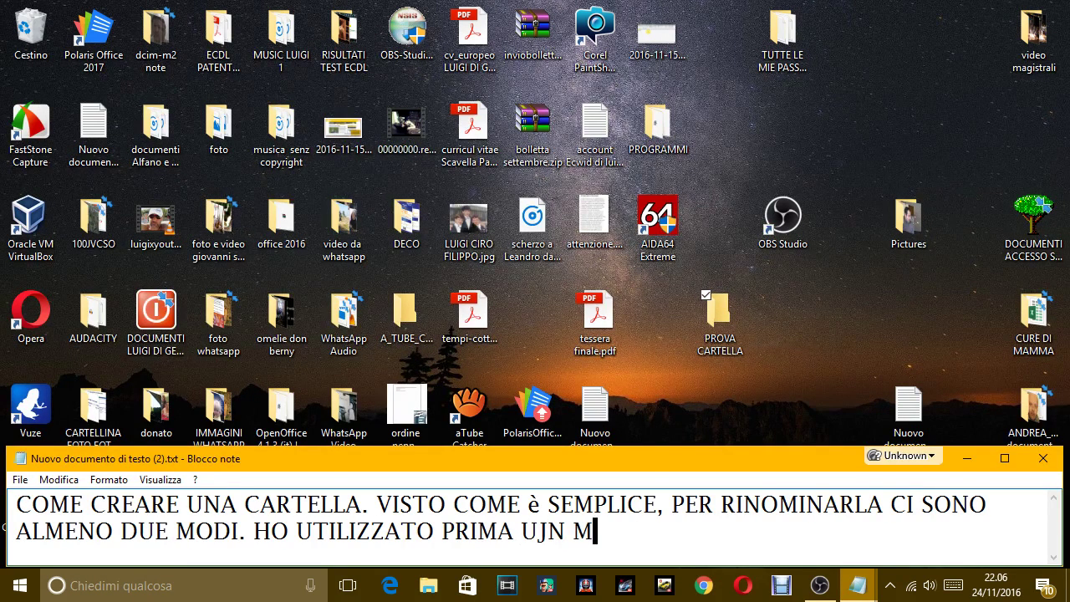
{"action": "key", "text": "BackSpace"}
{"action": "key", "text": "BackSpace"}
{"action": "key", "text": "BackSpace"}
{"action": "key", "text": "BackSpace"}
{"action": "key", "text": "BackSpace"}
{"action": "type", "text": "N ME"}
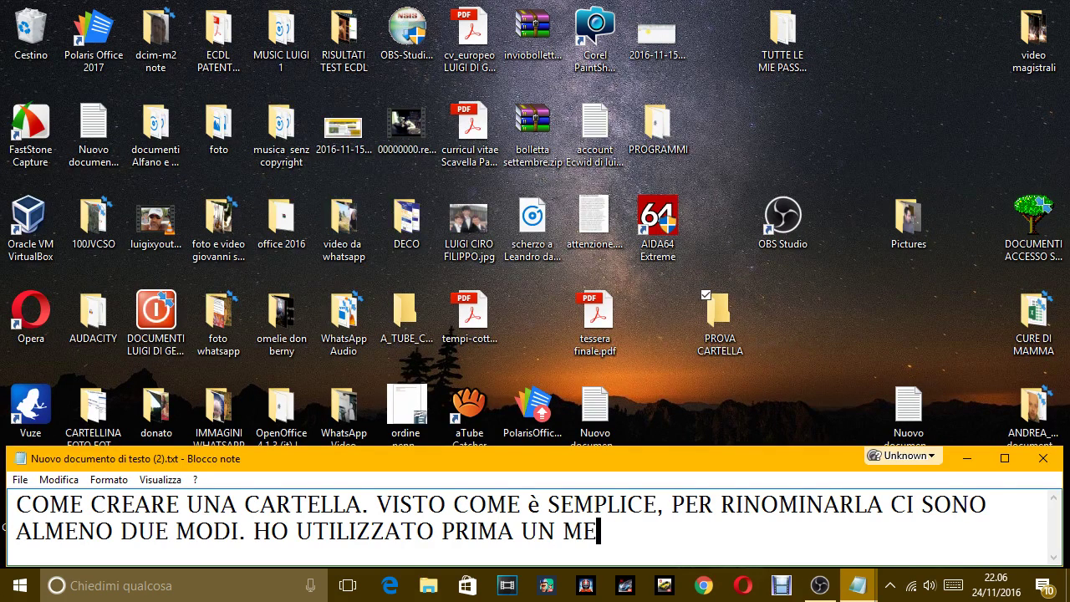
{"action": "type", "text": "TODO, POI U"}
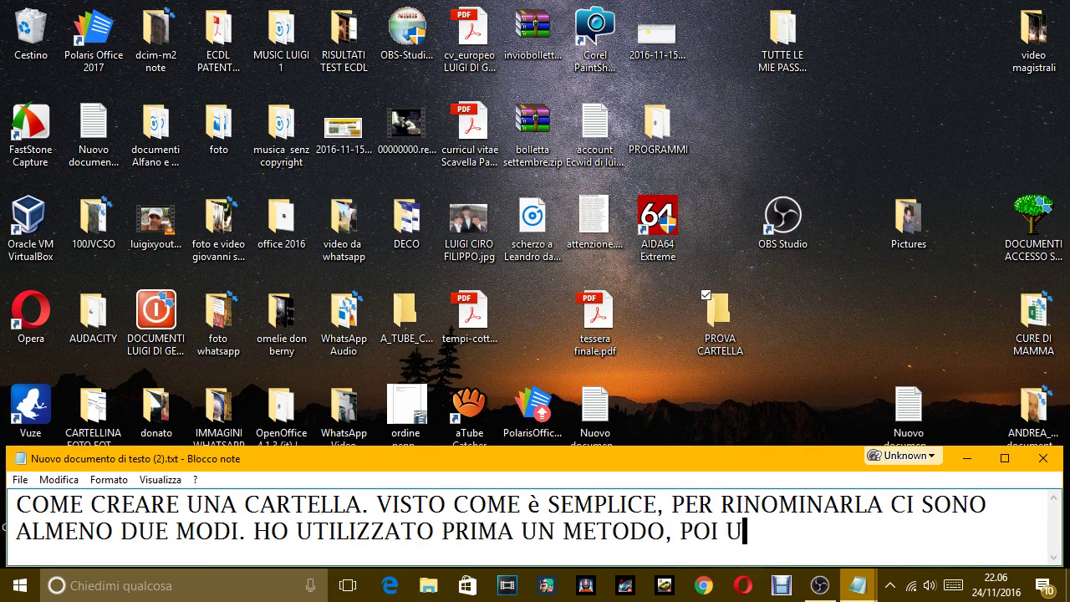
{"action": "type", "text": "N ALTRO."}
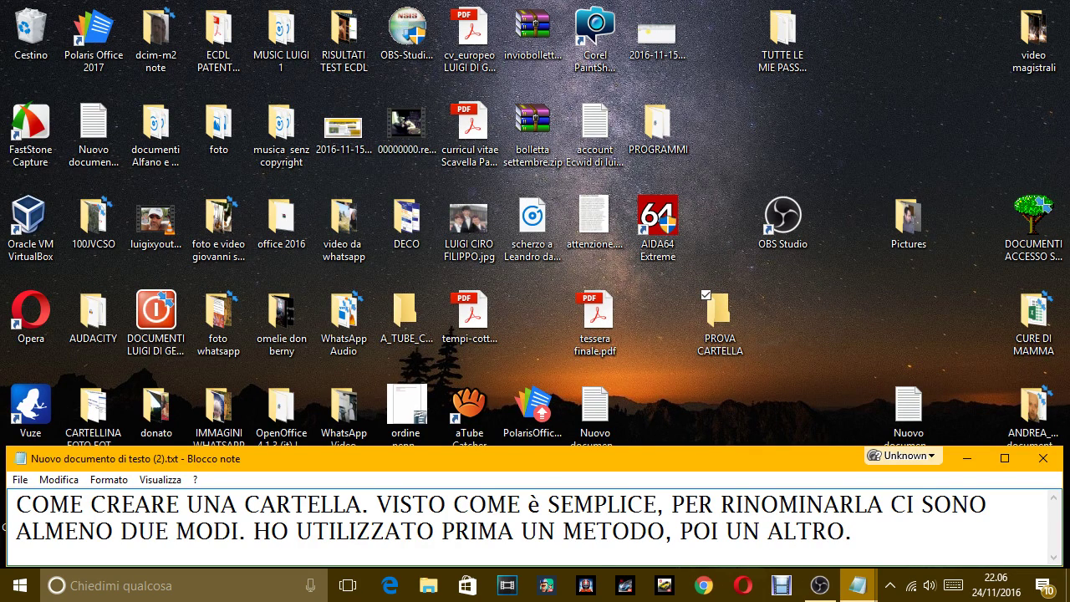
Add "UN METODO è CLICCARE CON IL DESTRO E CLICCARE POI SU RINOMINA" at the end of the note
{"action": "type", "text": " UN MET"}
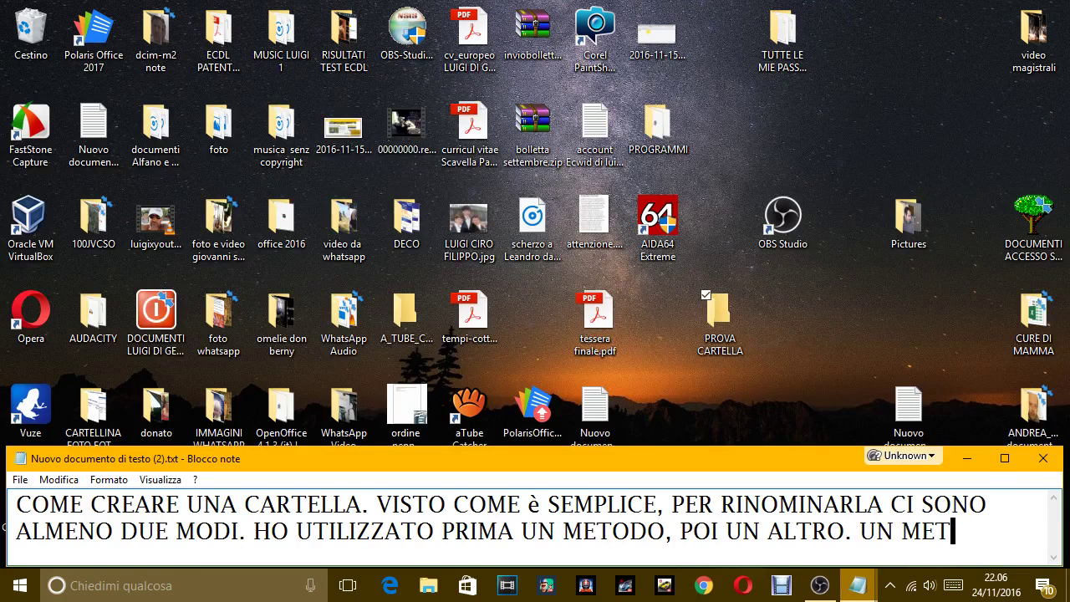
{"action": "type", "text": "ODO è CLI"}
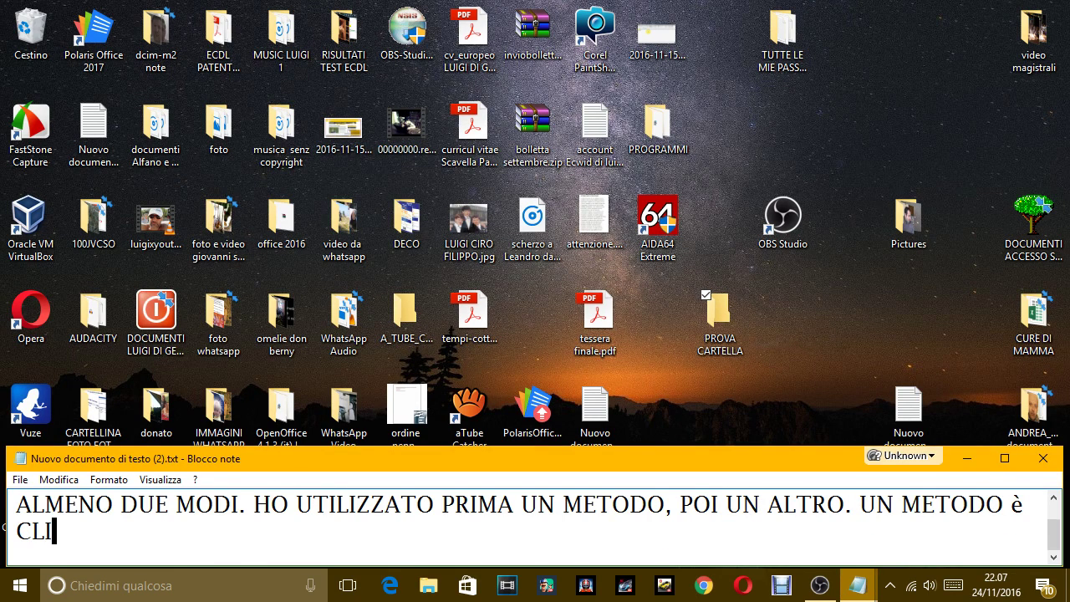
{"action": "type", "text": "CCARE CON "}
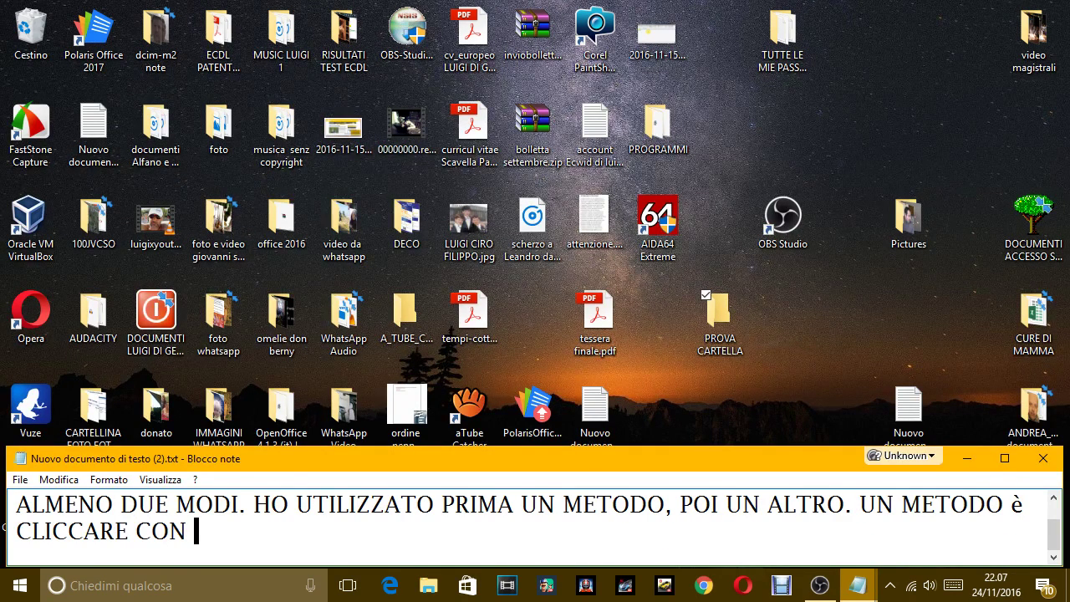
{"action": "type", "text": "IL DESTRO "}
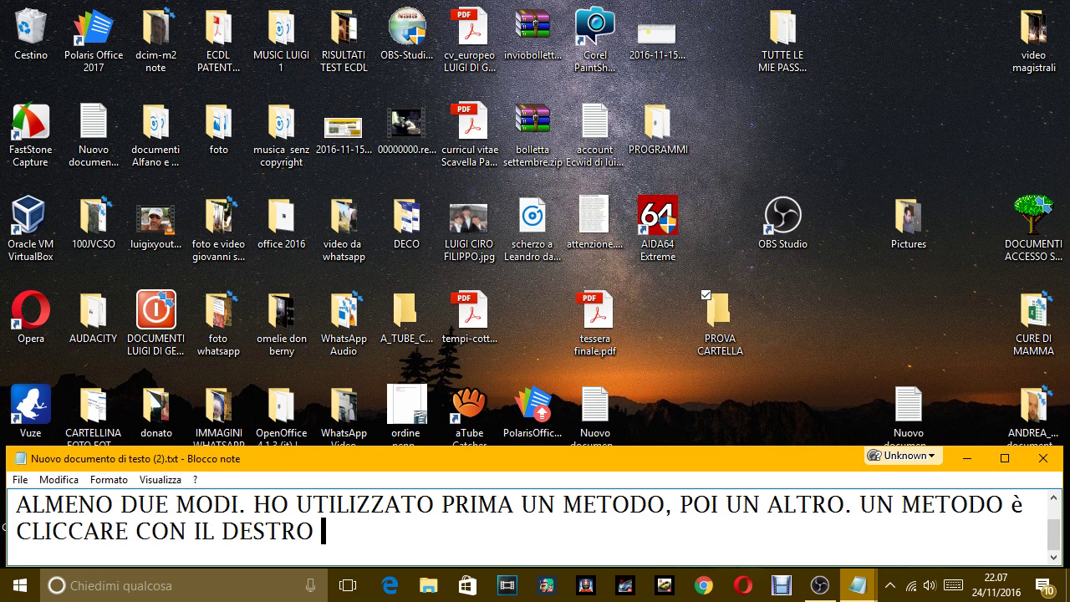
{"action": "type", "text": "E CLICCARE POI"}
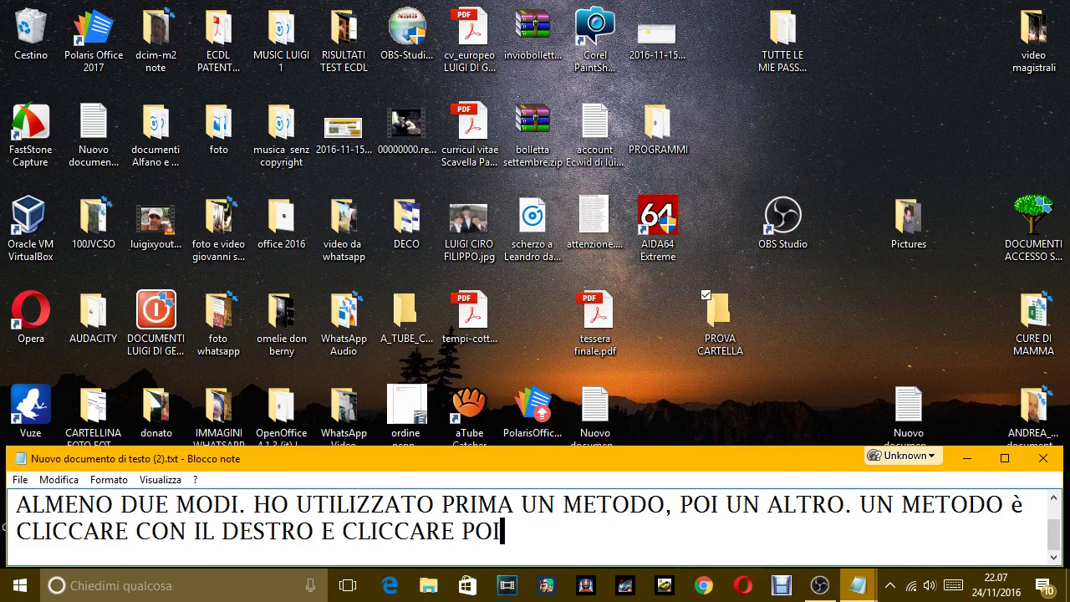
{"action": "type", "text": " SU RINO"}
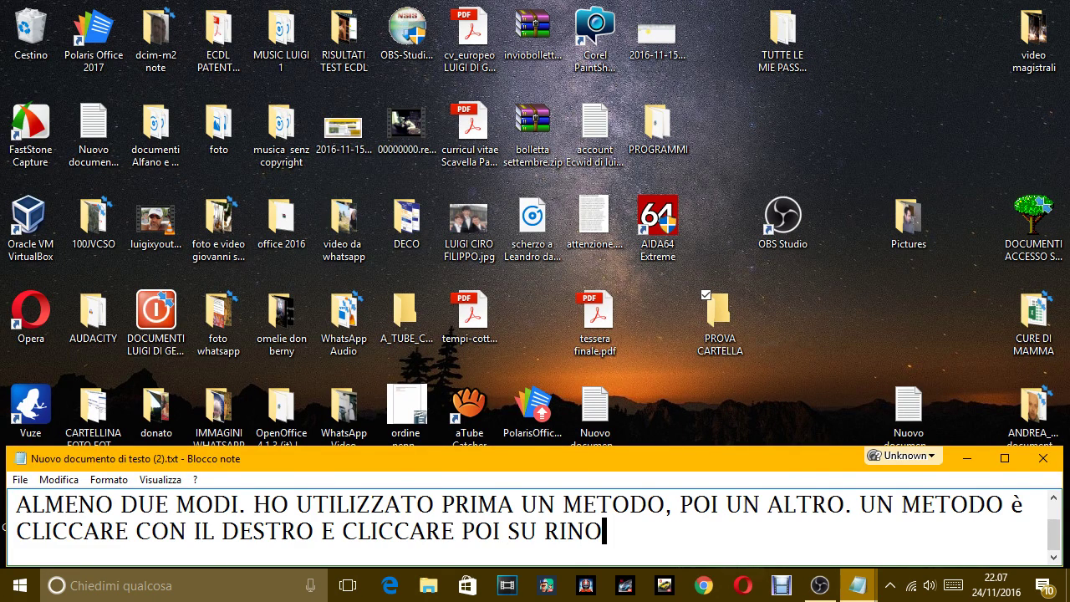
{"action": "type", "text": "MINA E"}
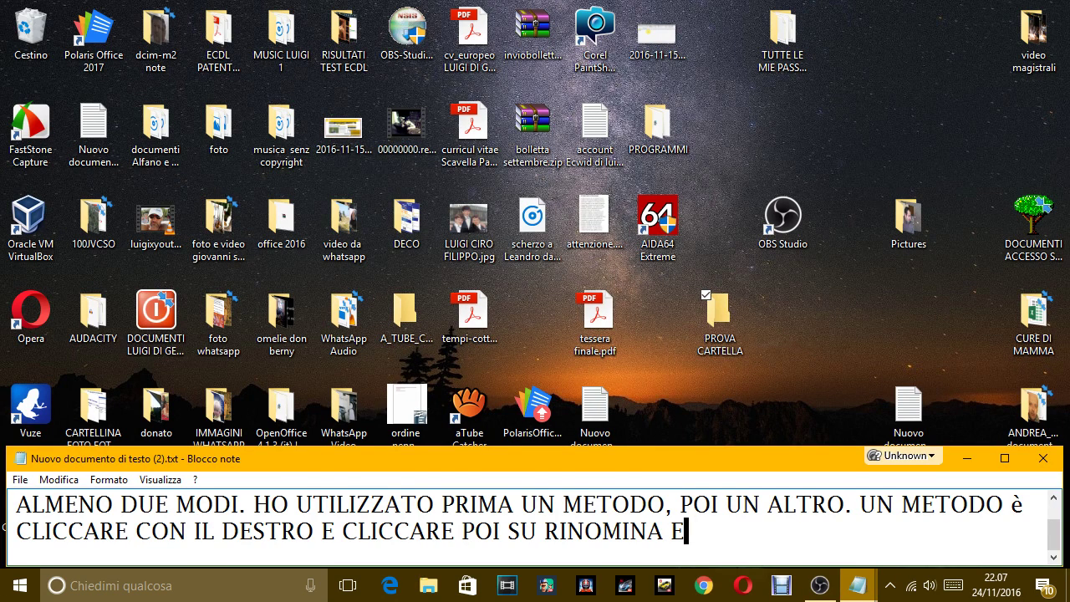
Remove the stray E after RINOMINA and finish the sentence with ", METTERE IL NOME VOLUTO E POI PREMERE INVIO."
{"action": "key", "text": "BackSpace"}
{"action": "key", "text": "BackSpace"}
{"action": "type", "text": ", METTER"}
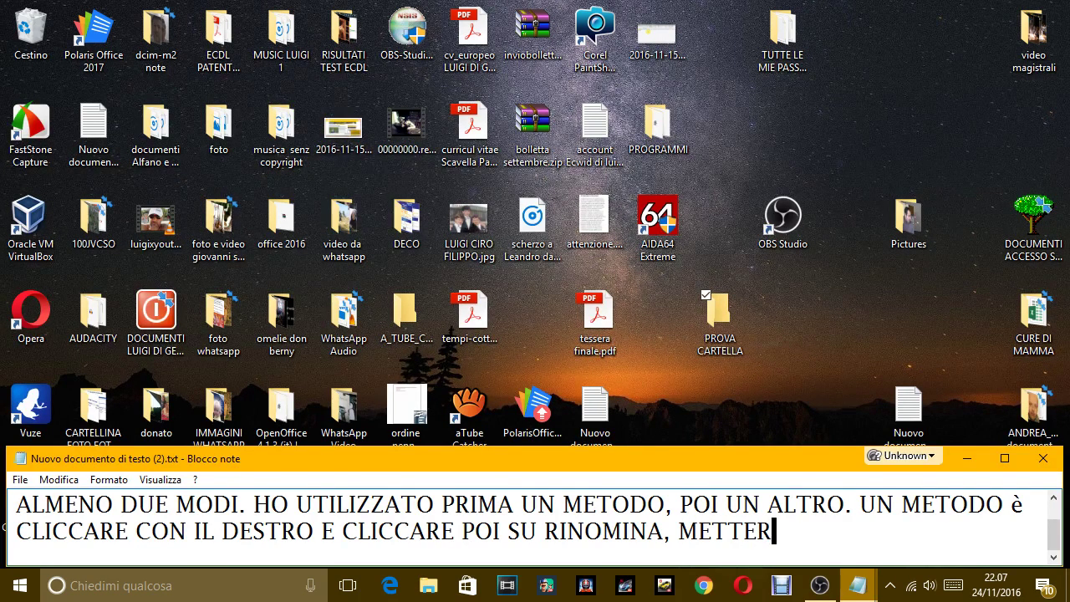
{"action": "type", "text": "E IL NOME VOLU"}
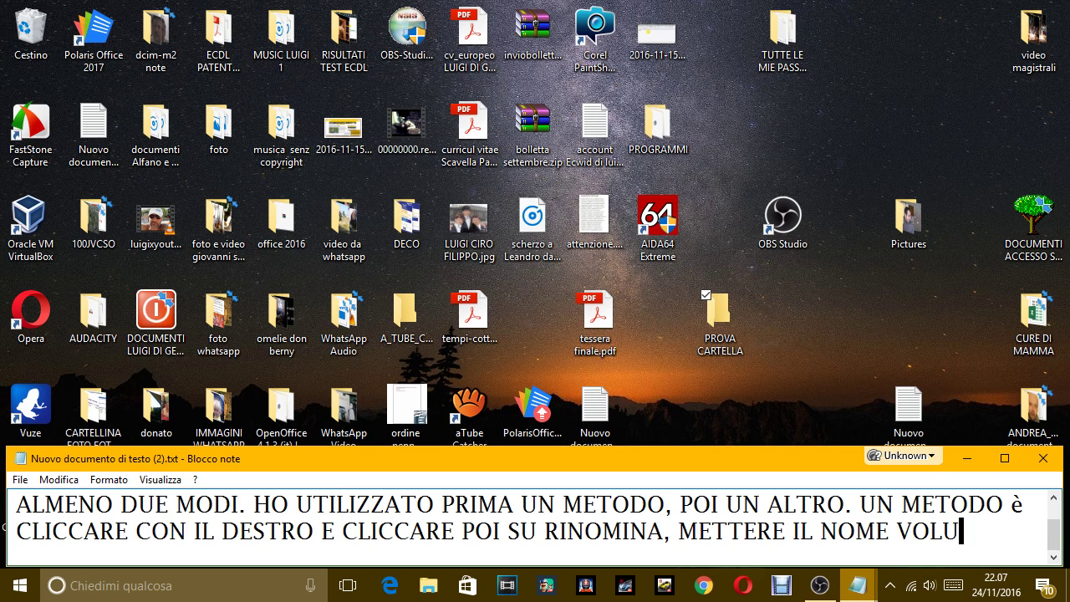
{"action": "type", "text": "TO E"}
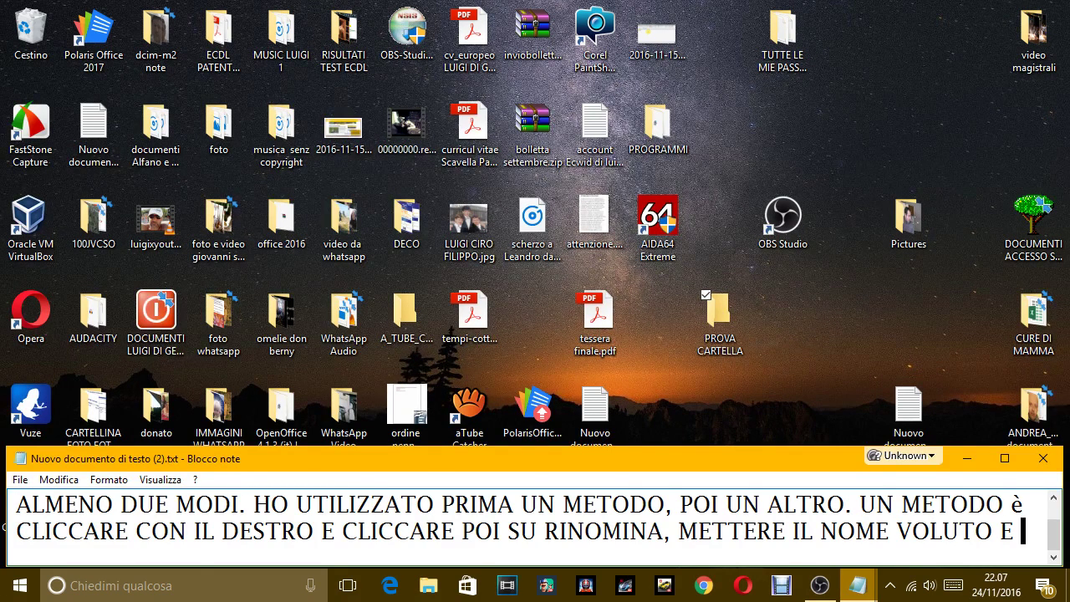
{"action": "type", "text": " POI PREMERE "}
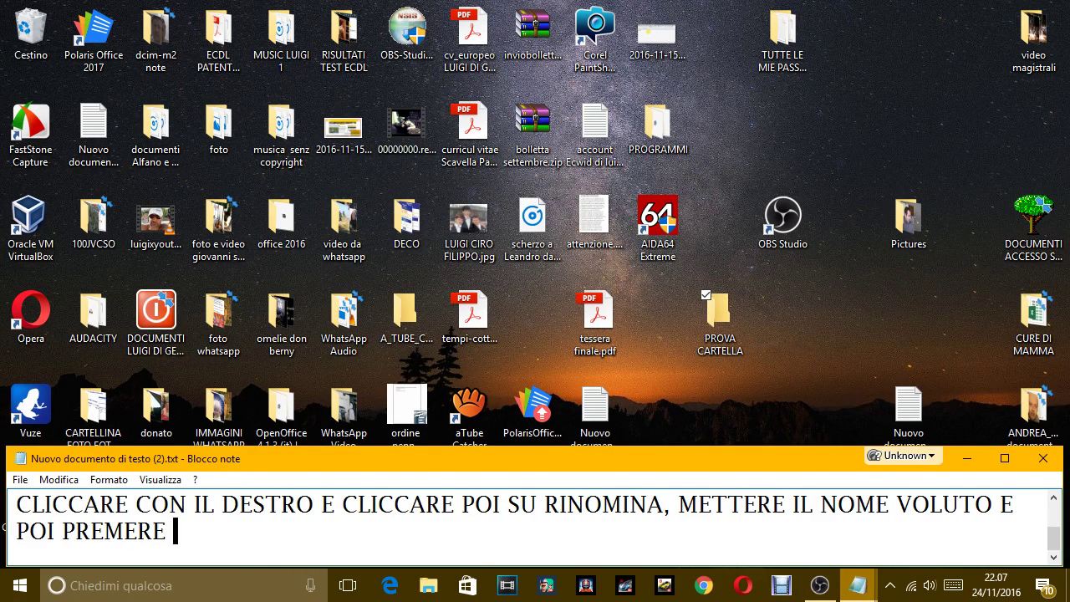
{"action": "type", "text": "INVIO."}
{"action": "key", "text": "ctrl+z"}
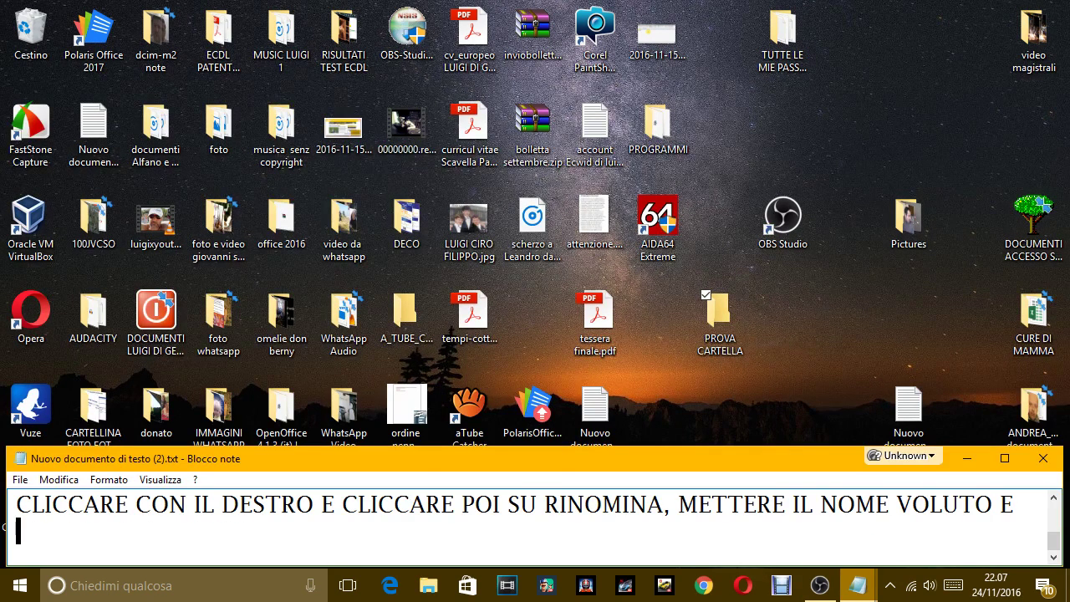
Begin a new line in the note with "OPPURE CI SI POSIZIONA SULLA CARTELLA"
{"action": "type", "text": "OPPU"}
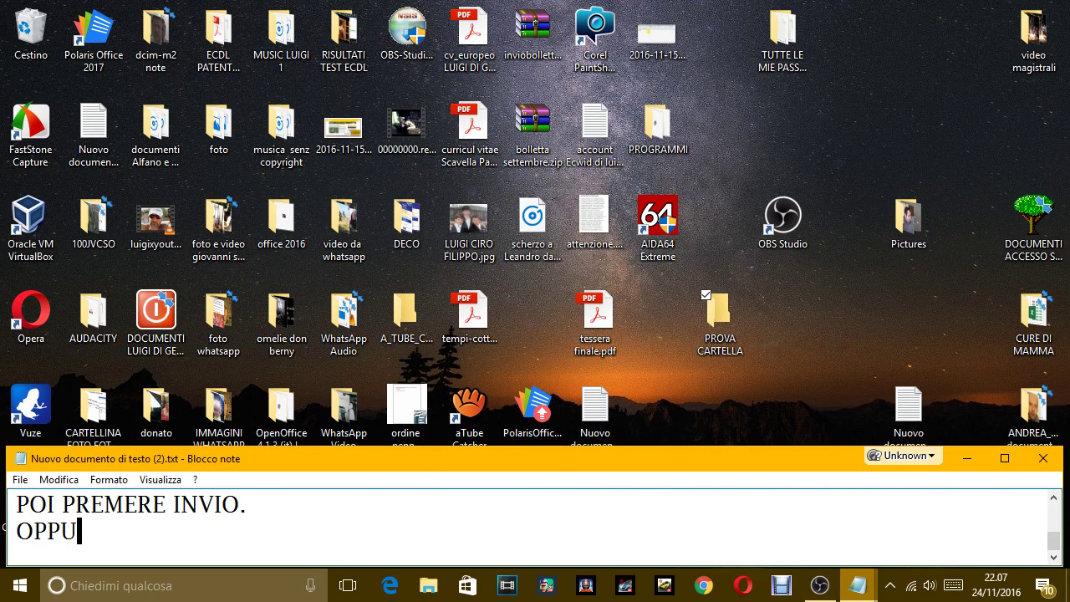
{"action": "type", "text": "RE CI"}
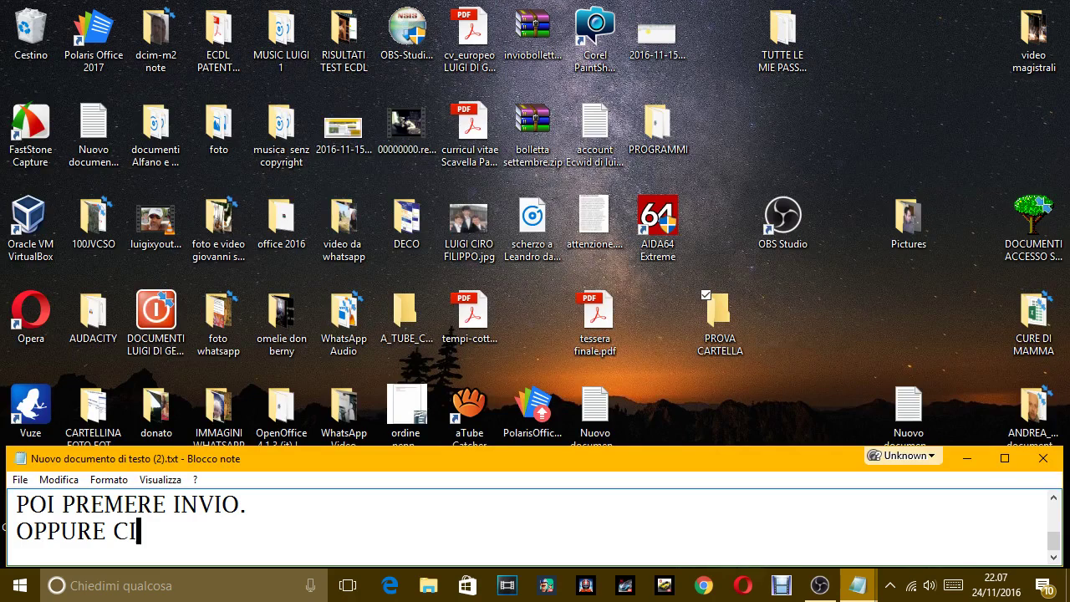
{"action": "type", "text": " SI POSIZ"}
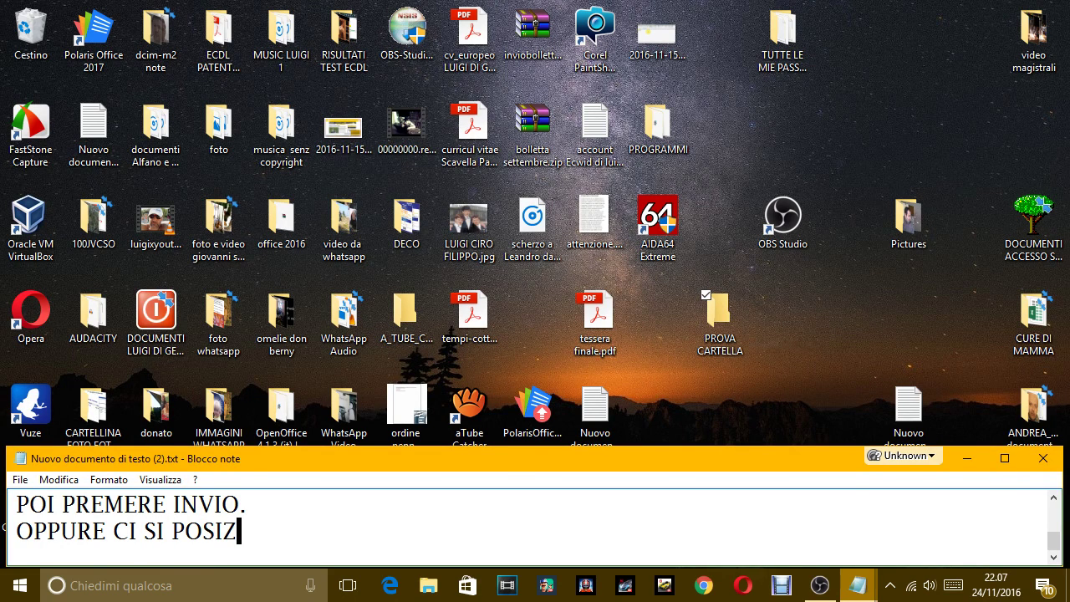
{"action": "type", "text": "IONA SULLA "}
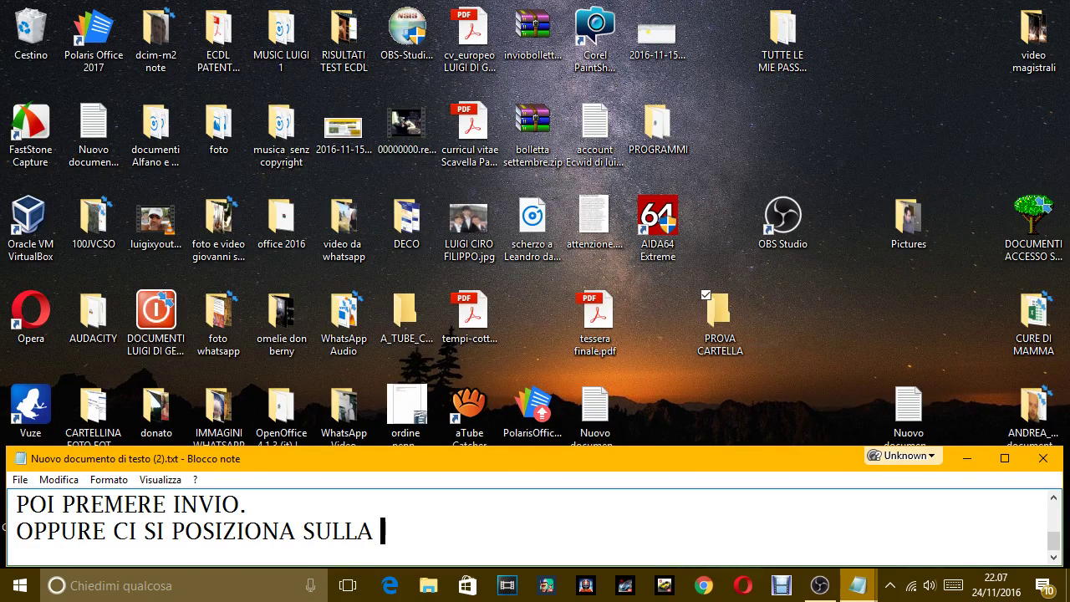
{"action": "type", "text": "CARTELLA"}
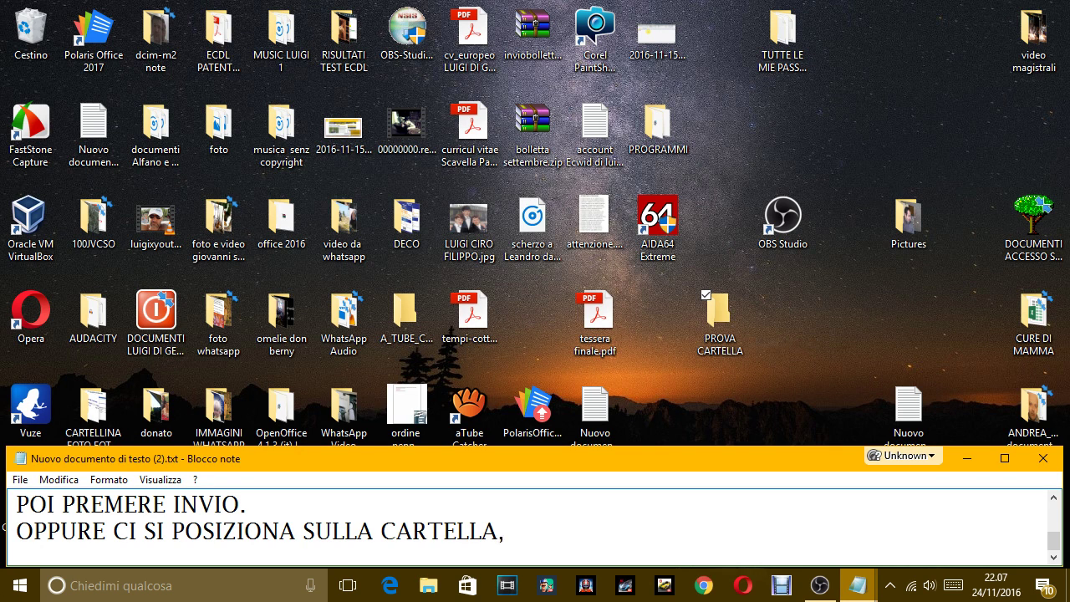
Continue the note after CARTELLA with ", POI VA SELEZIONATA E CLICCARE SUL"
{"action": "type", "text": ", LA"}
{"action": "key", "text": "BackSpace"}
{"action": "key", "text": "BackSpace"}
{"action": "type", "text": "OI"}
{"action": "key", "text": "BackSpace"}
{"action": "key", "text": "BackSpace"}
{"action": "key", "text": "BackSpace"}
{"action": "type", "text": "POI VA SELEZION"}
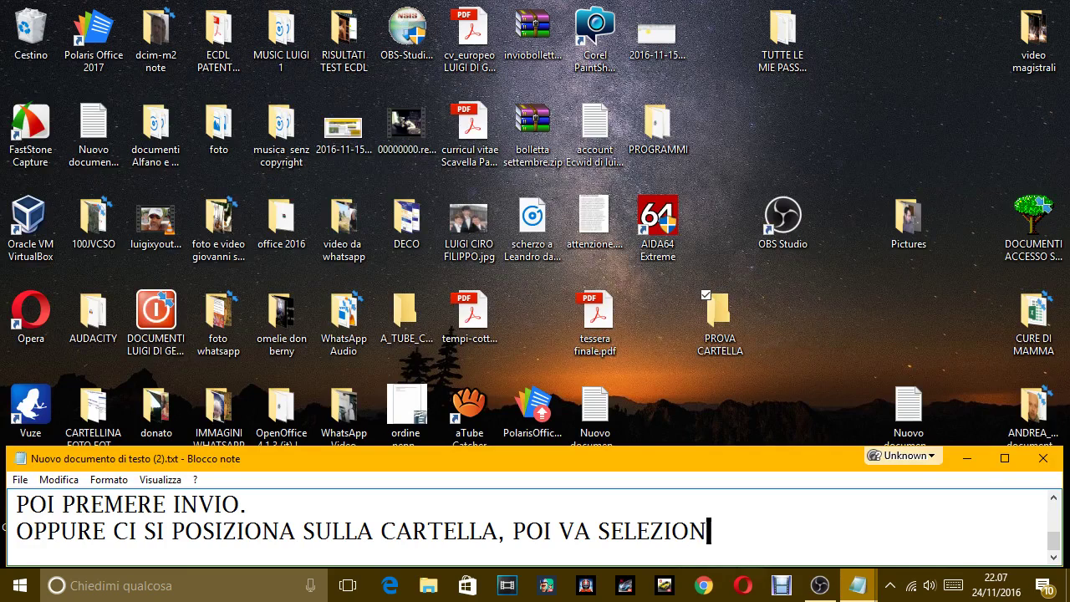
{"action": "type", "text": "ATA E"}
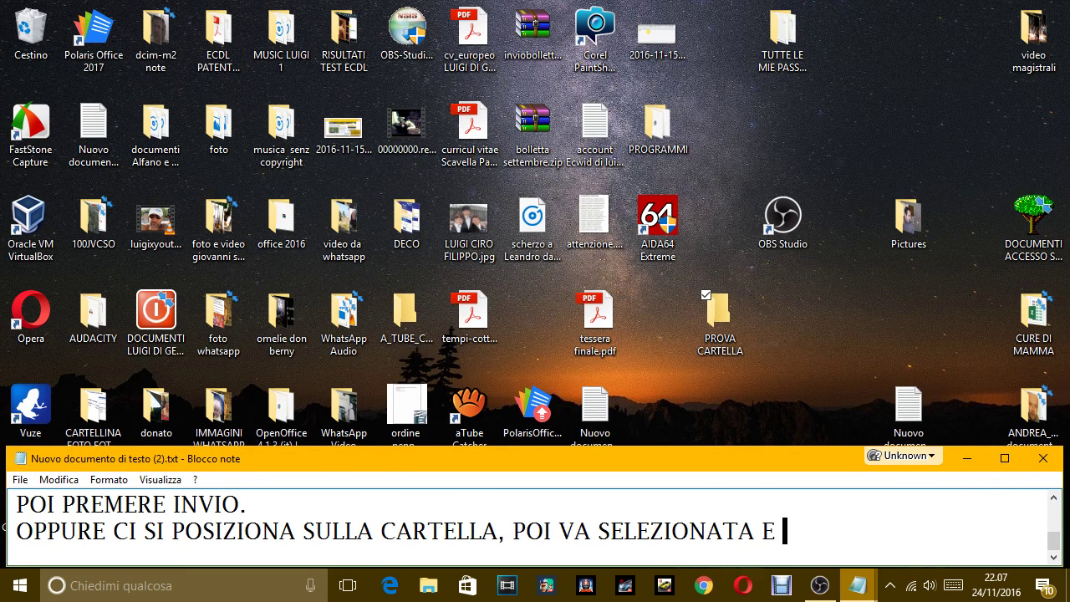
{"action": "type", "text": " CLICCA"}
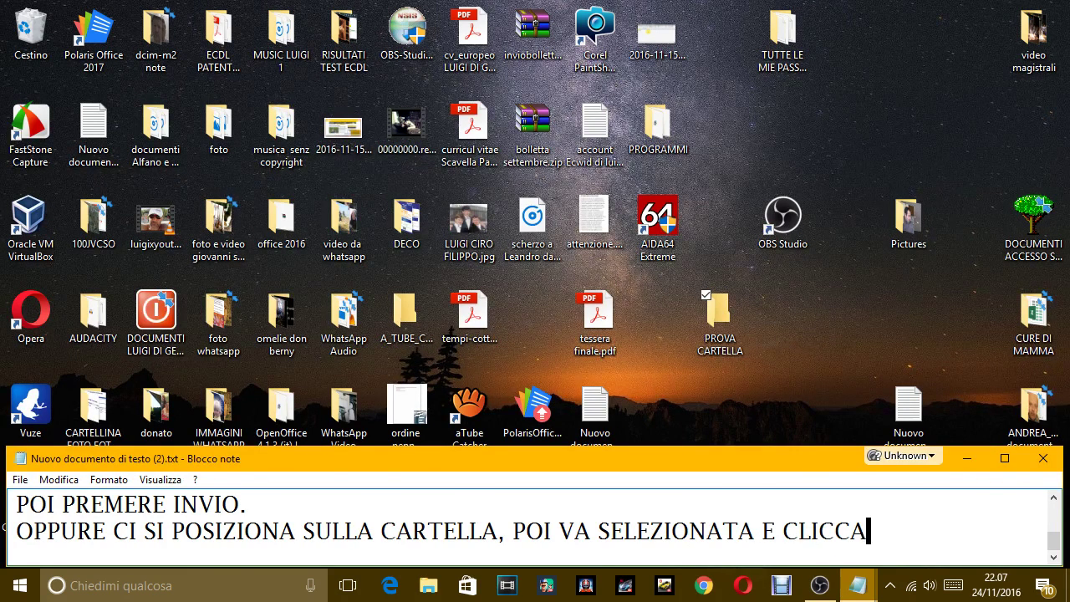
{"action": "type", "text": "RE SUL"}
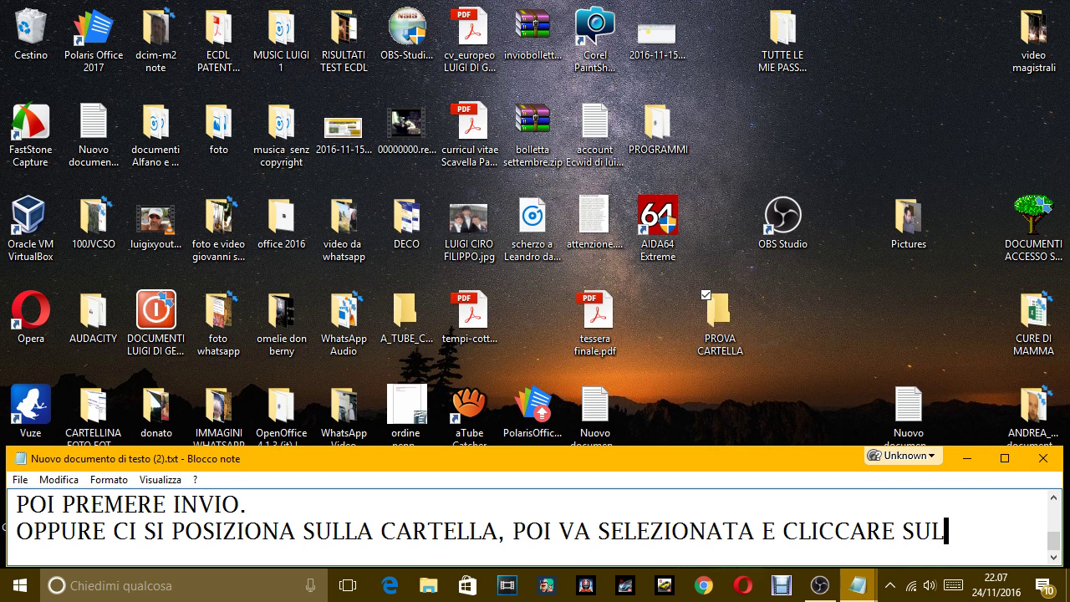
Complete the sentence after SUL with "TASTO F2 SULLA TASTIERA, POI RINOMINARE E PREMERE INVIO."
{"action": "type", "text": " TASTO F"}
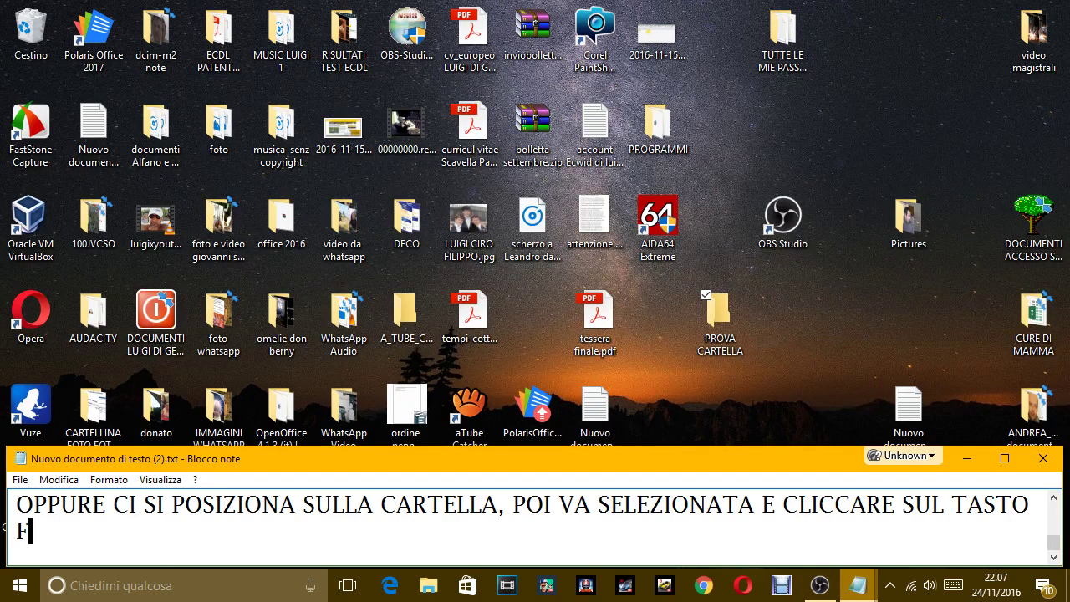
{"action": "type", "text": "2 SULLA TAS"}
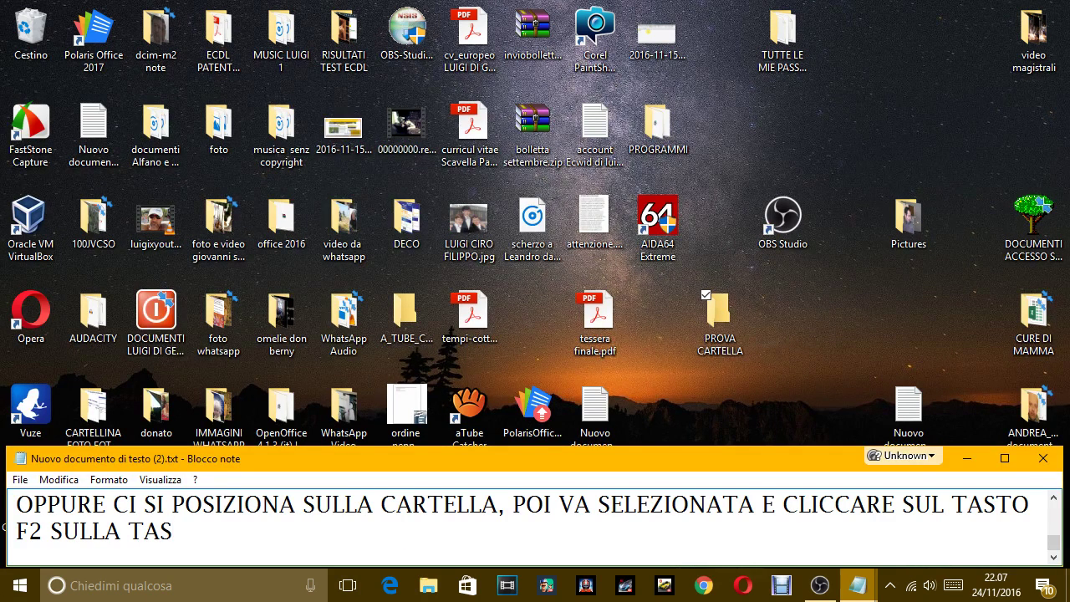
{"action": "type", "text": "TIERA, PO"}
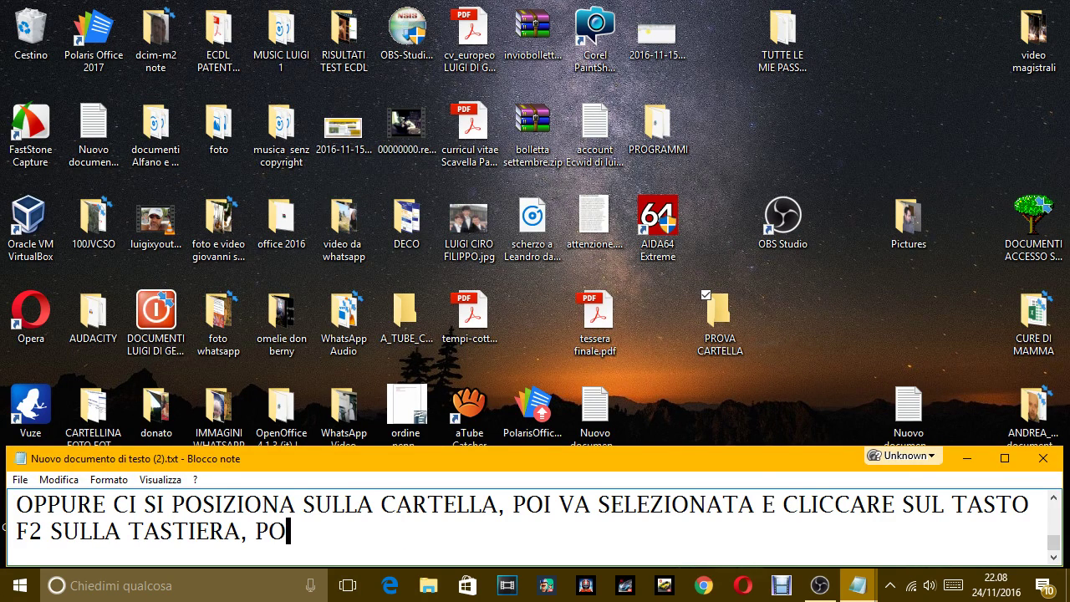
{"action": "type", "text": "I RINOMIN"}
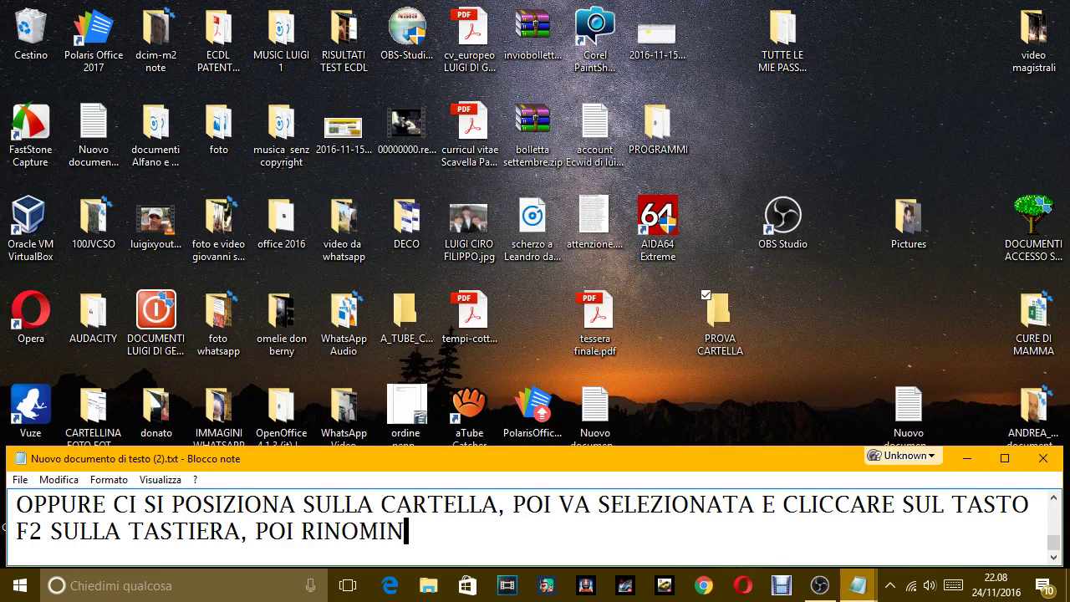
{"action": "type", "text": "ARE E PREM"}
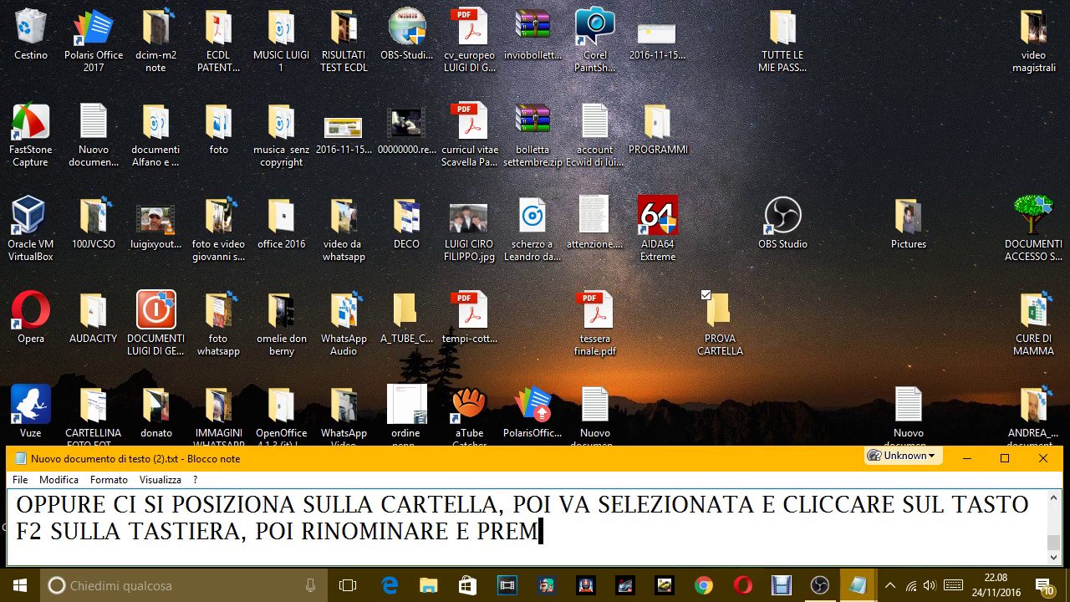
{"action": "type", "text": "ERE INVIO."}
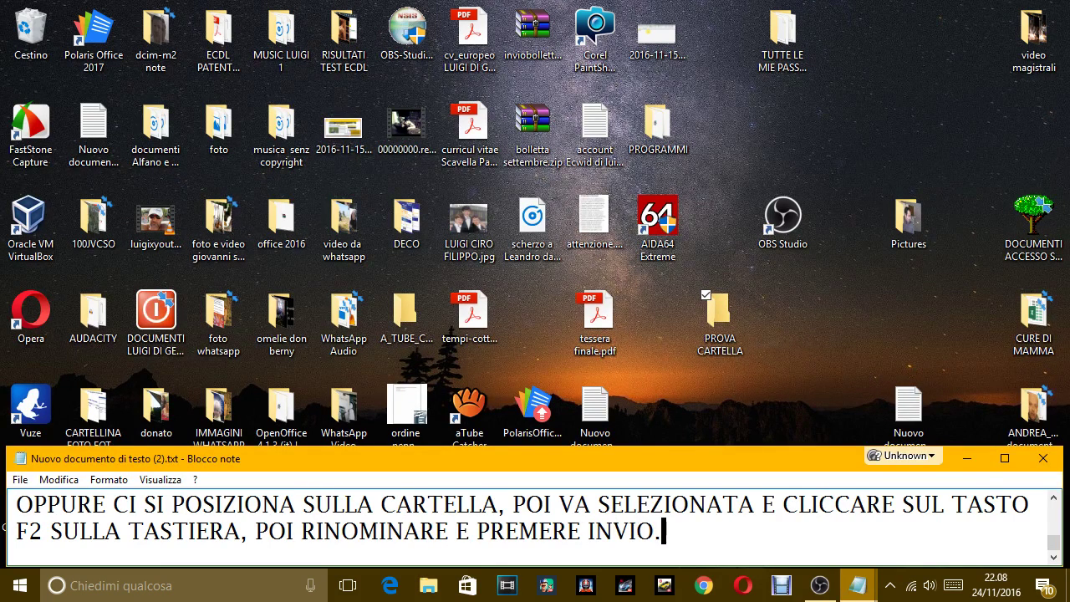
Rename the desktop folder PROVA CARTELLA as NUOVA PROVA
{"action": "left_click", "coordinate": [720, 325]}
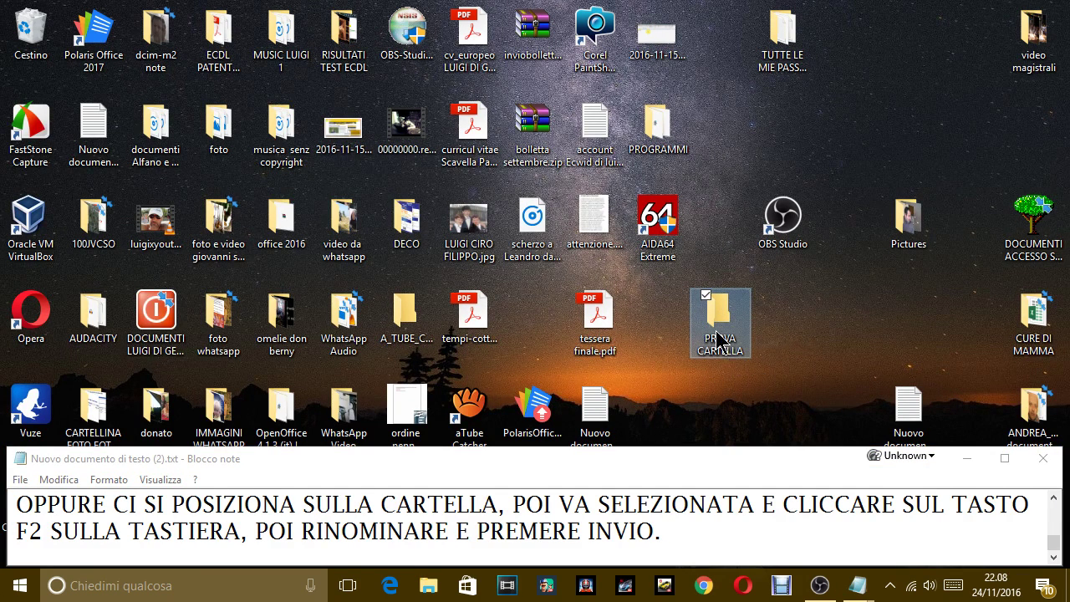
{"action": "key", "text": "F2"}
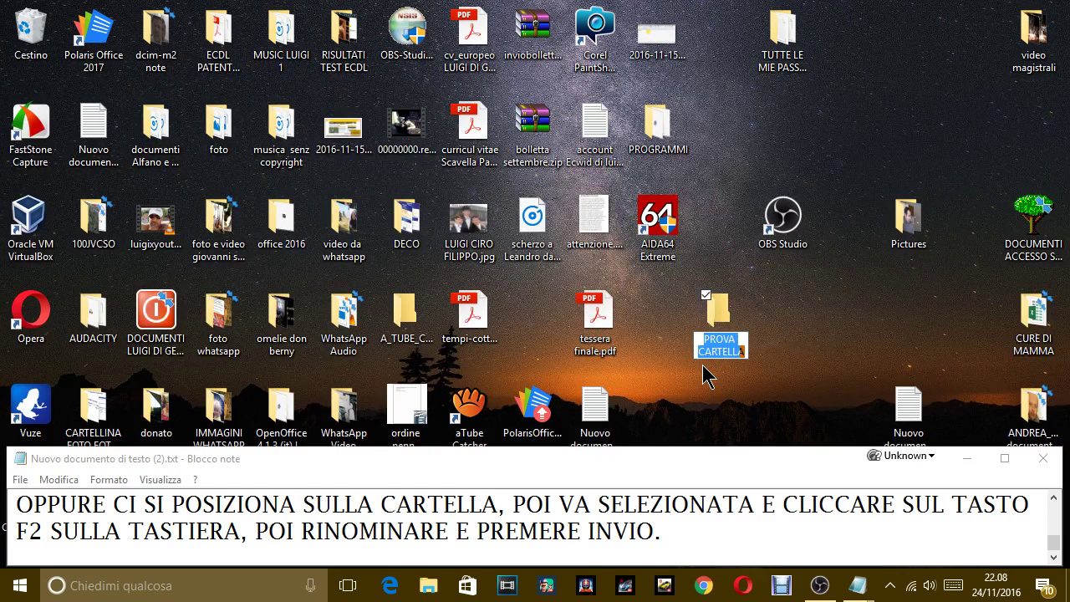
{"action": "type", "text": "NU"}
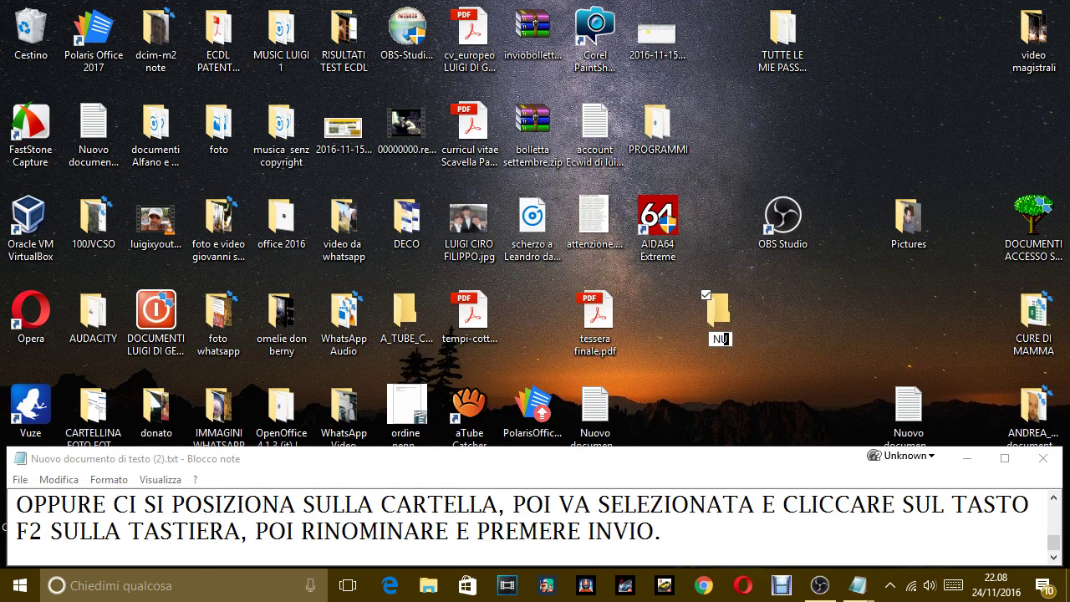
{"action": "type", "text": "OVA"}
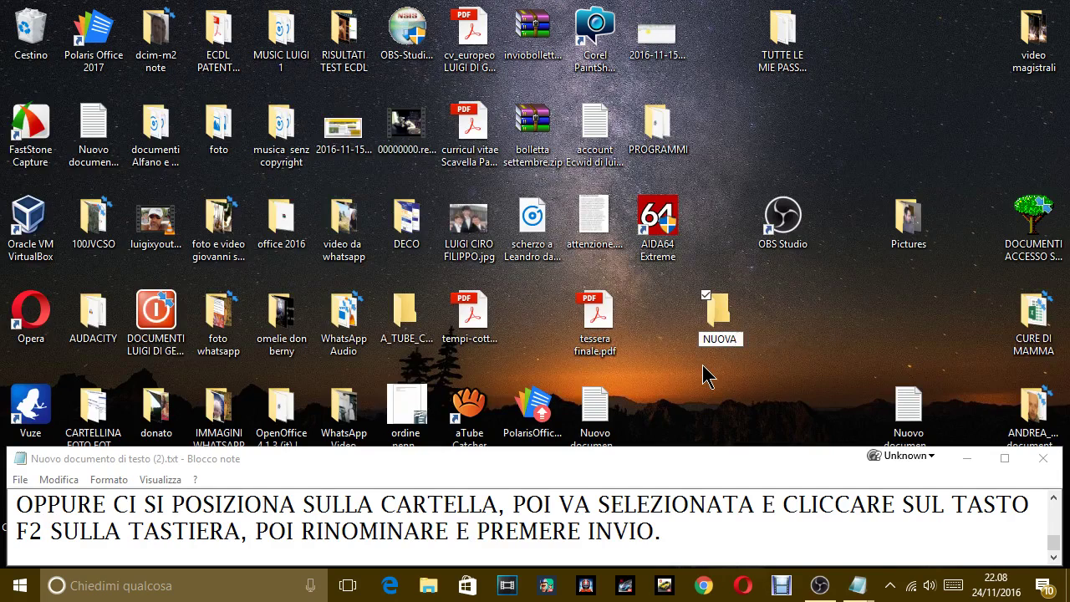
{"action": "type", "text": " PROVA"}
{"action": "key", "text": "Return"}
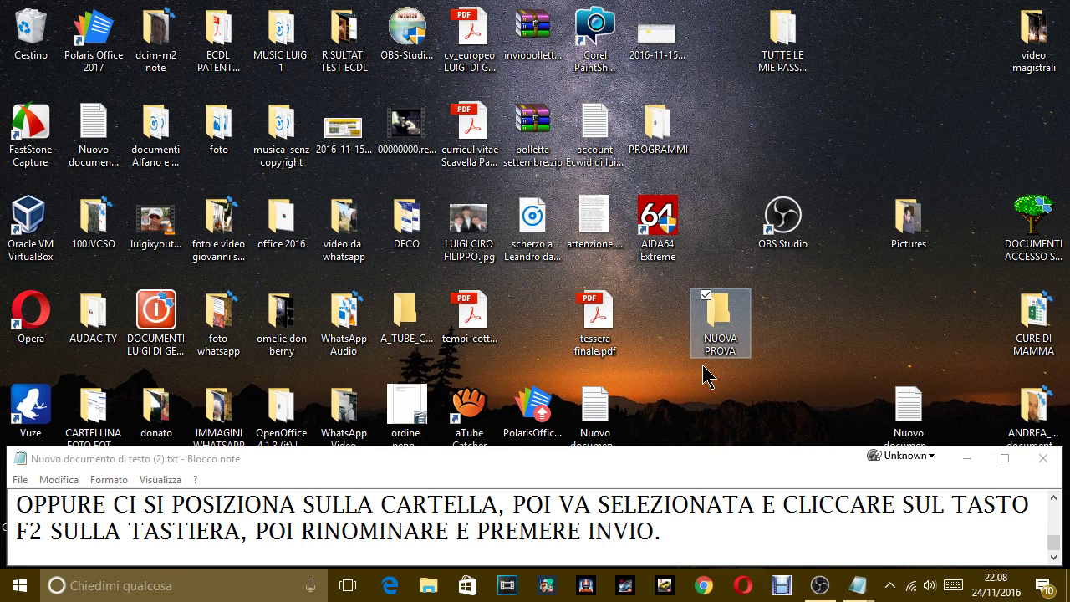
Continue the note after INVIO. with "SELEZIONARE SIGNIFICA CLICCARE UNA VOLTA SULLA CARTELLA CON IL TASTO SINISTRO"
{"action": "left_click", "coordinate": [720, 533]}
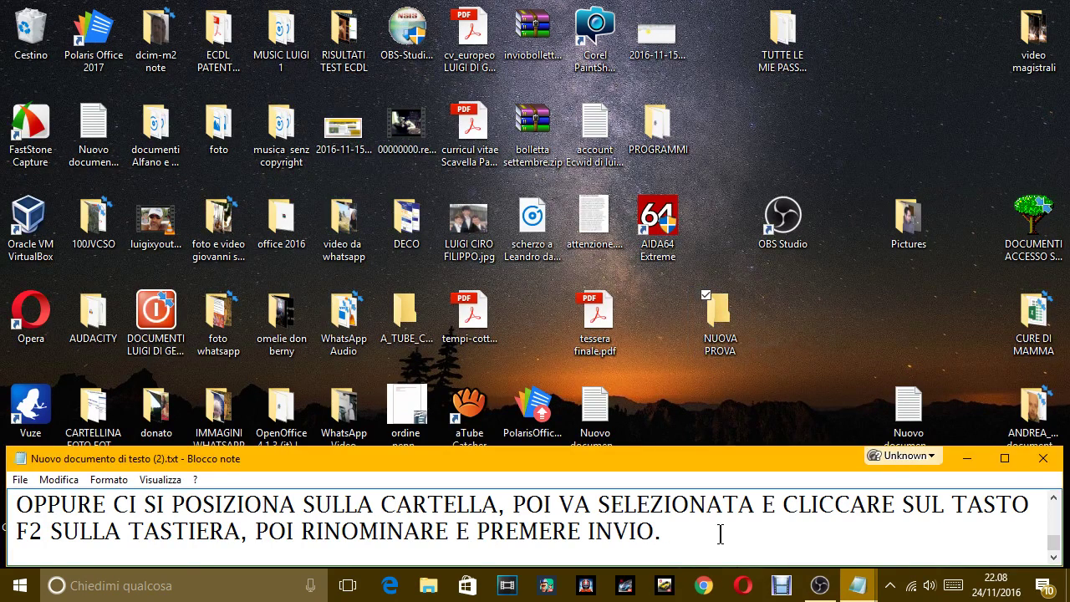
{"action": "type", "text": "SELEZIONARE SIGIN"}
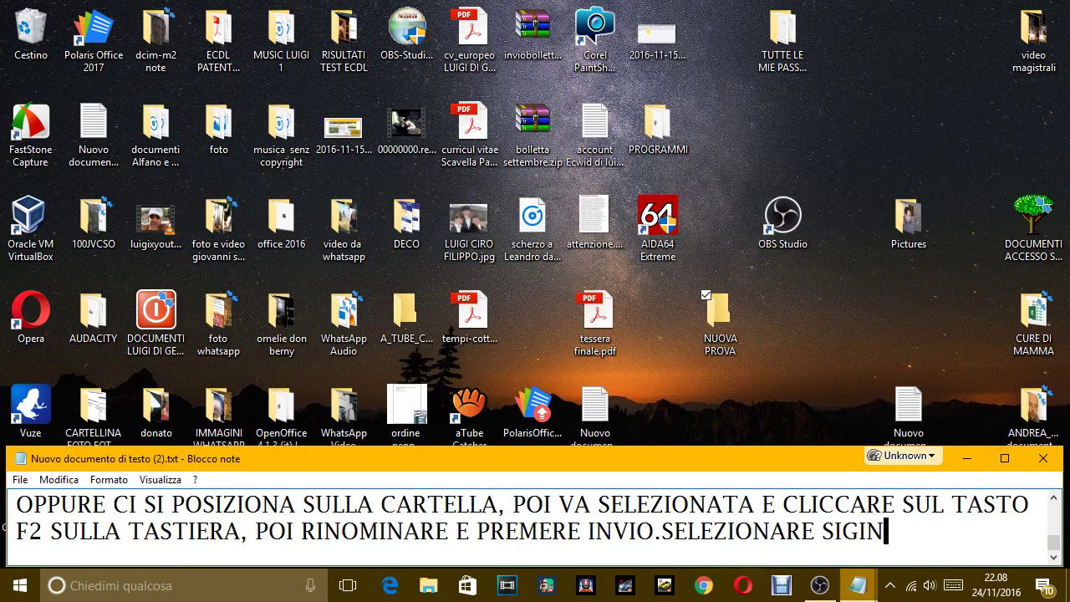
{"action": "key", "text": "BackSpace"}
{"action": "key", "text": "BackSpace"}
{"action": "type", "text": "NIFICA CLI"}
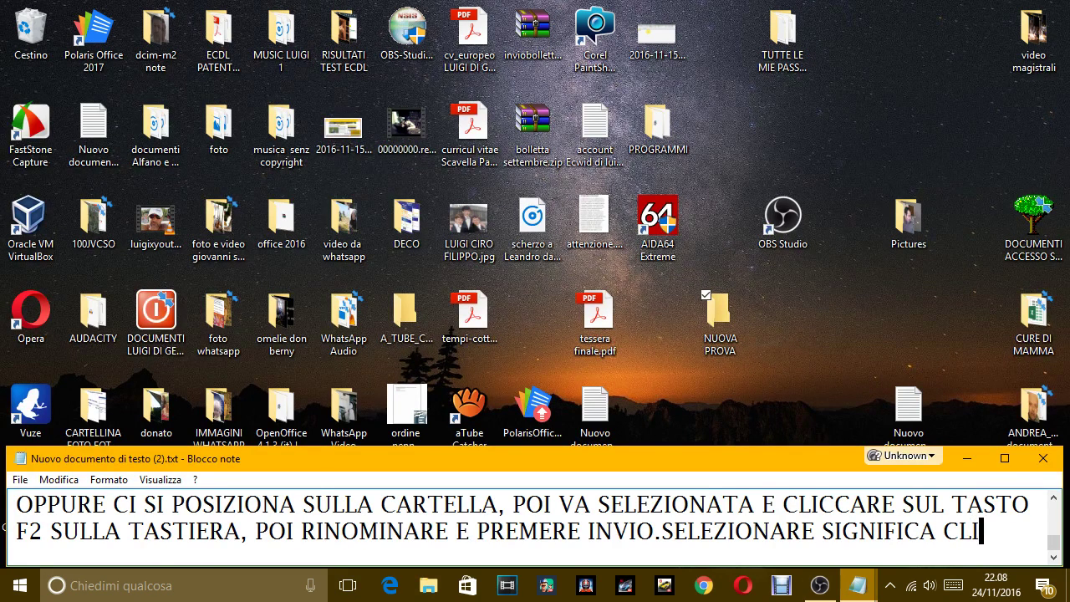
{"action": "type", "text": "CCARE UNA "}
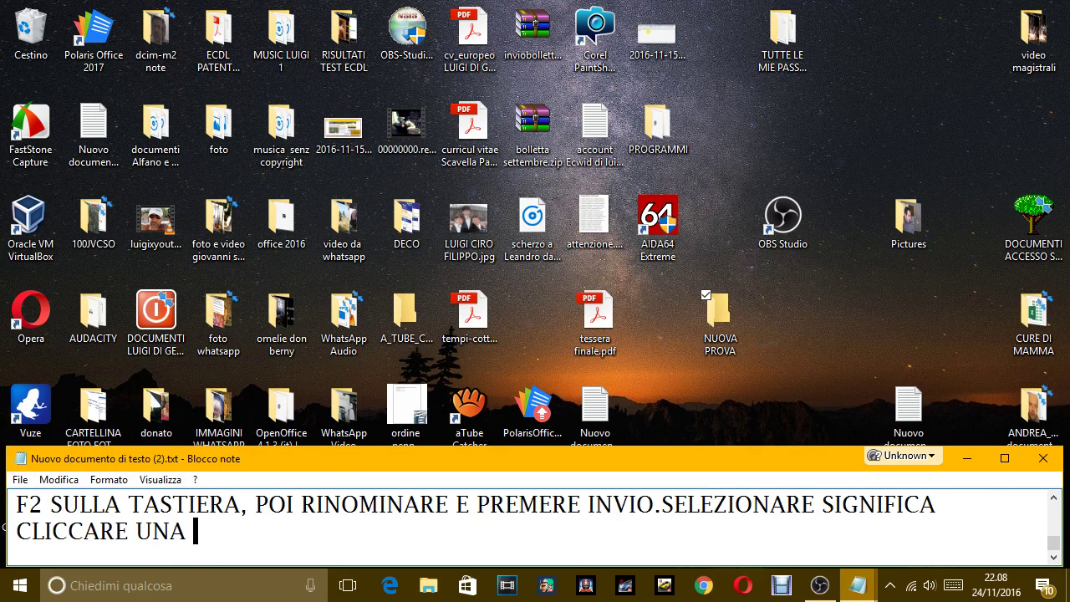
{"action": "type", "text": "VOLTA SULL"}
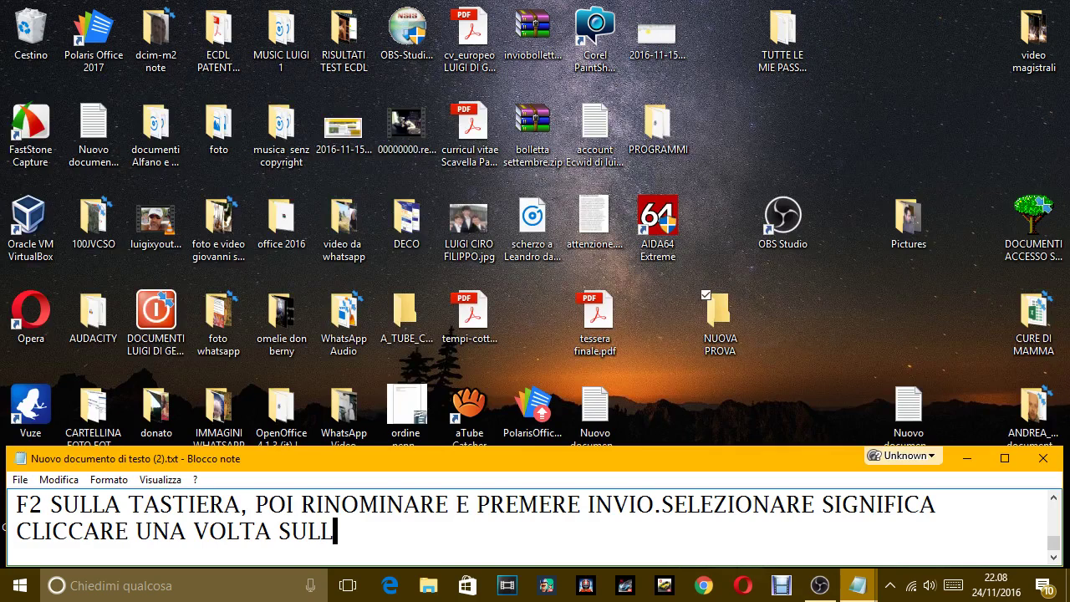
{"action": "type", "text": "A CARTELLA"}
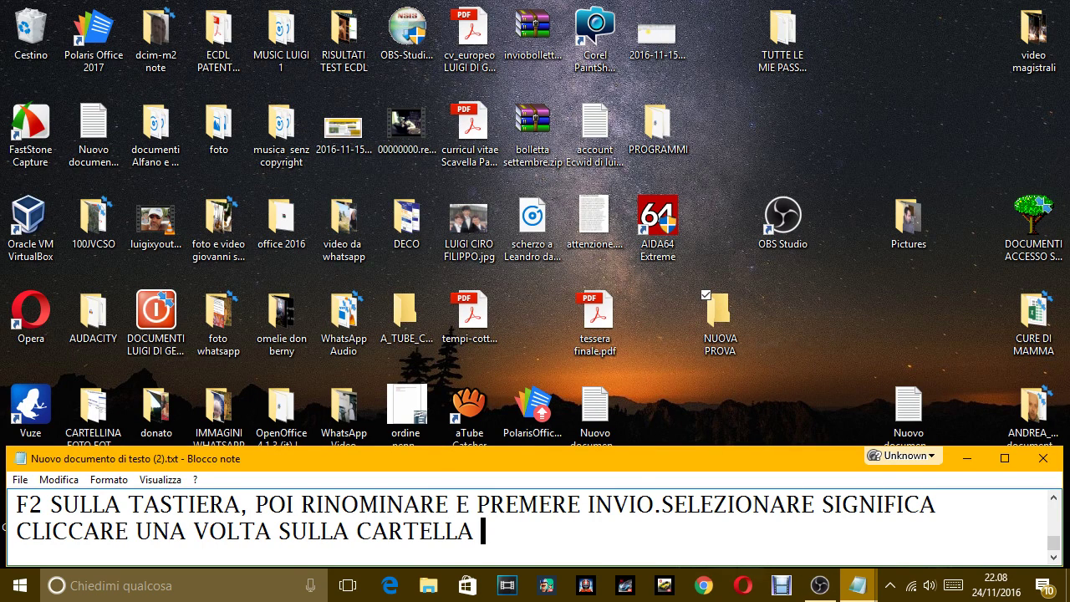
{"action": "type", "text": " CON IL TAST"}
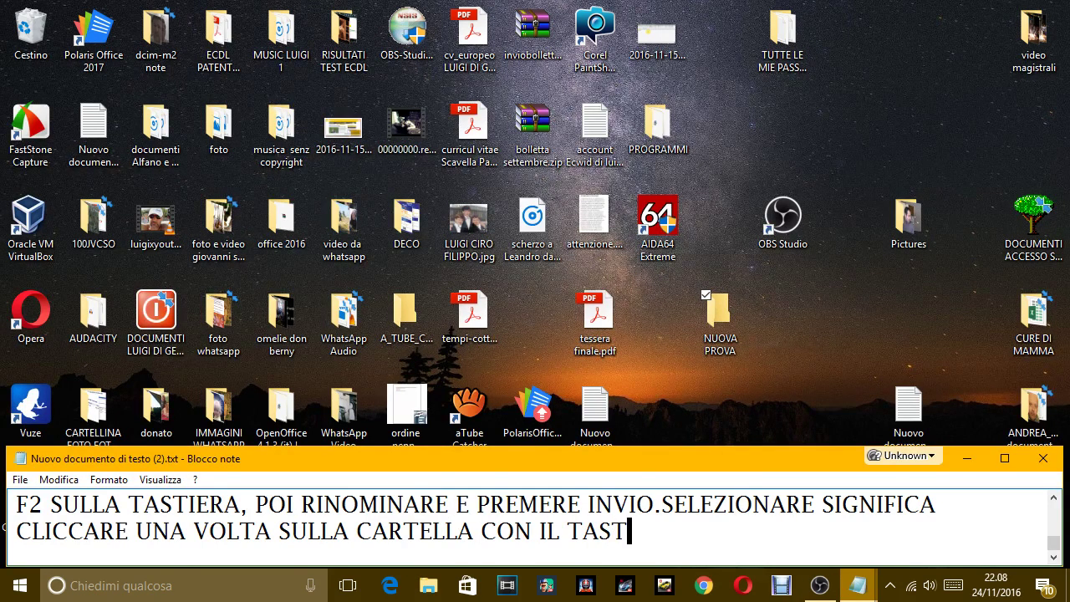
{"action": "type", "text": "O SINISTRO"}
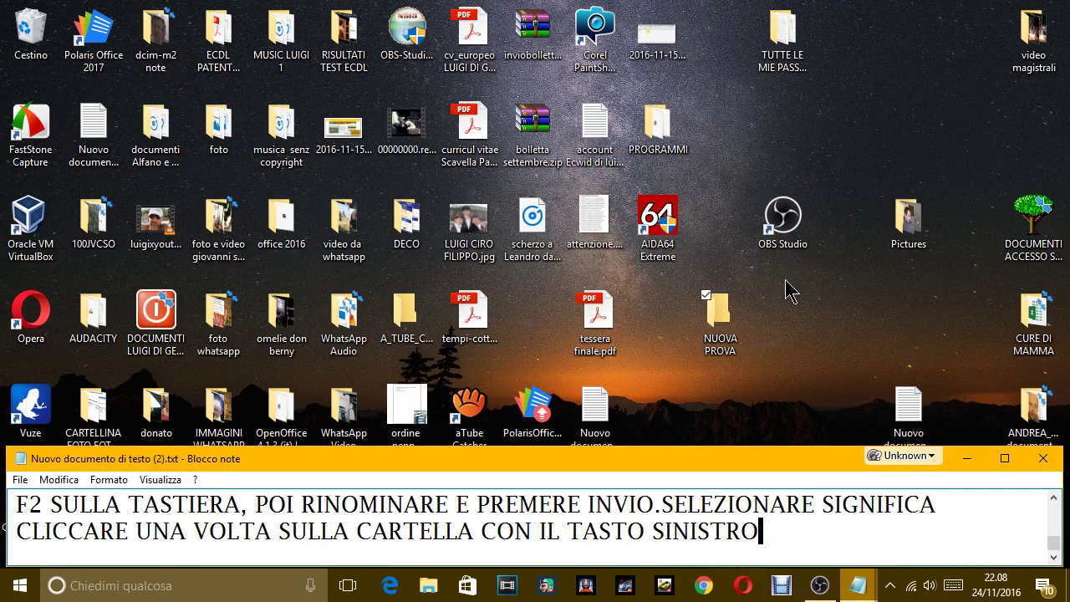
Demonstrate selection by selecting the NUOVA PROVA folder on the desktop, returning to the note and selecting the folder again
{"action": "left_click", "coordinate": [727, 321]}
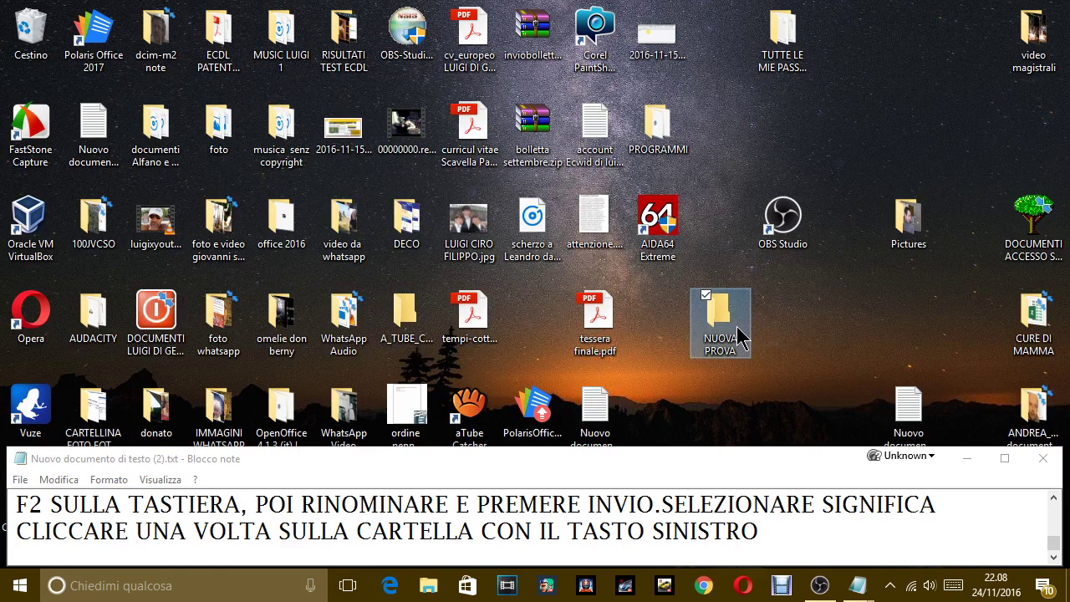
{"action": "left_click", "coordinate": [771, 532]}
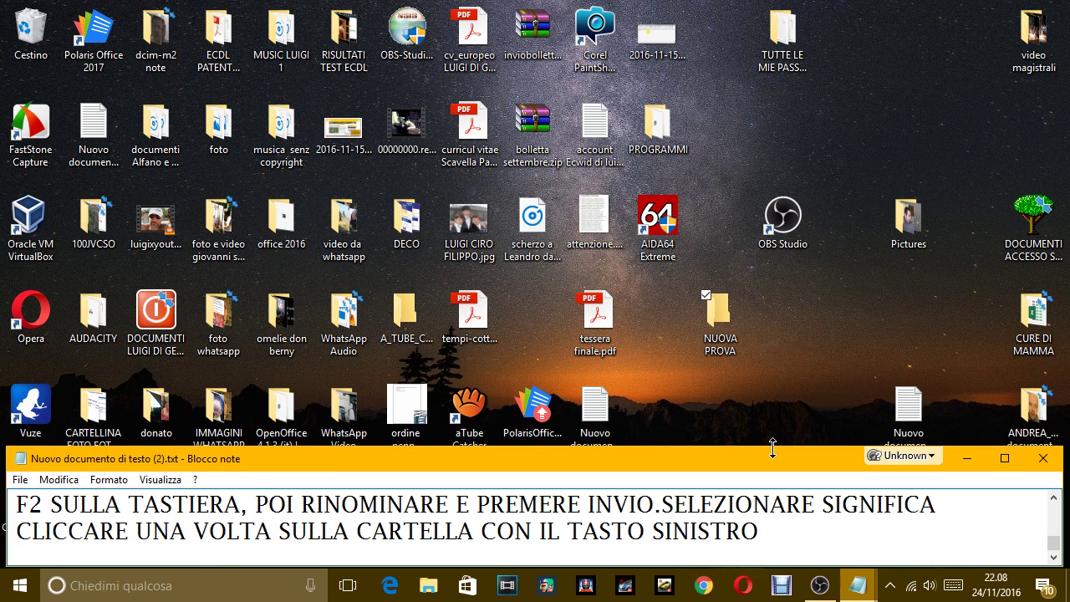
{"action": "left_click", "coordinate": [710, 321]}
End the note's sentence after SINISTRO with a period and begin a new line with "ALLO STESSO MODO POSSIAMO CREARE UN FILE"
{"action": "left_click", "coordinate": [754, 533]}
{"action": "type", "text": "."}
{"action": "key", "text": "Return"}
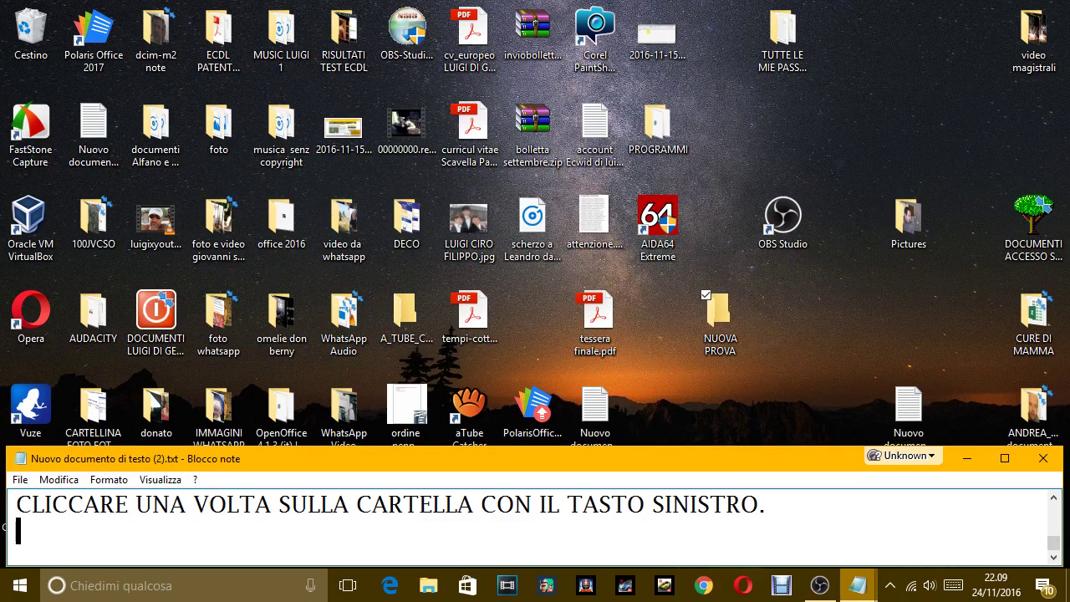
{"action": "type", "text": "ALLO STESSO PM"}
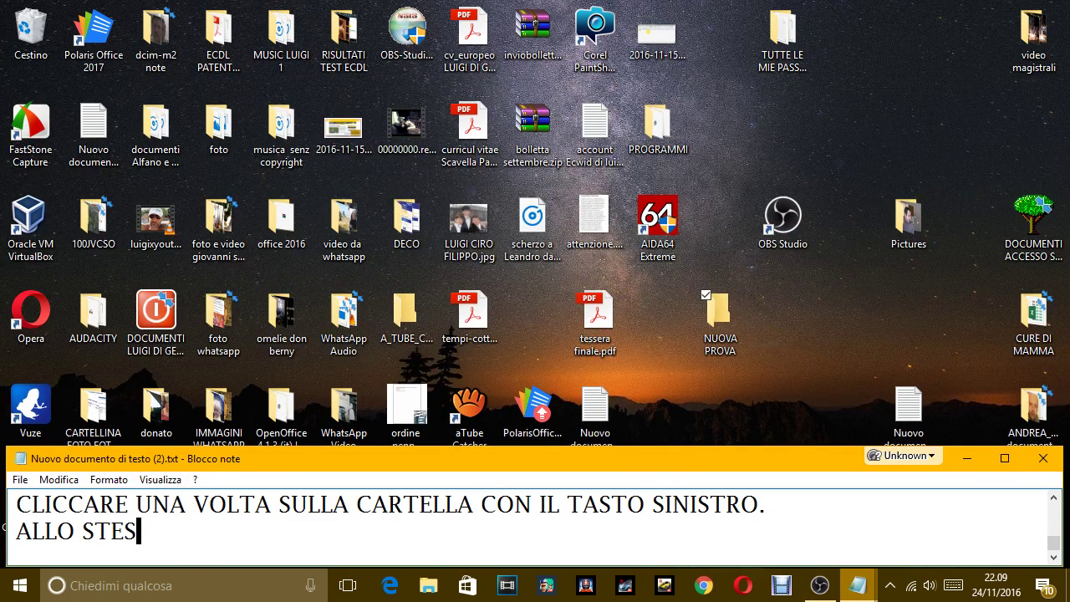
{"action": "key", "text": "BackSpace"}
{"action": "key", "text": "BackSpace"}
{"action": "type", "text": "MO"}
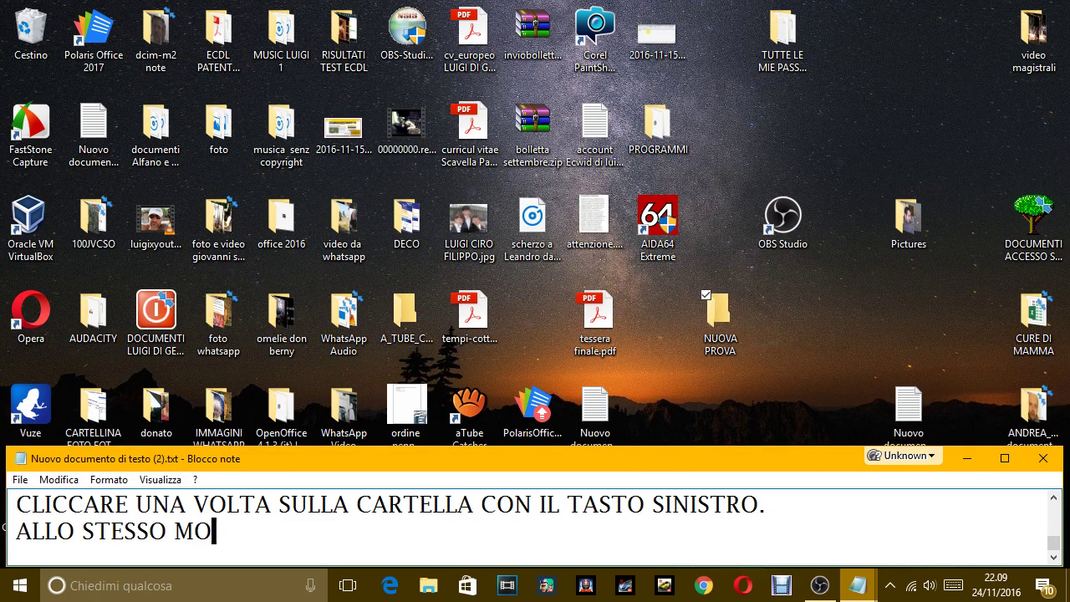
{"action": "type", "text": "DO POSSIAM"}
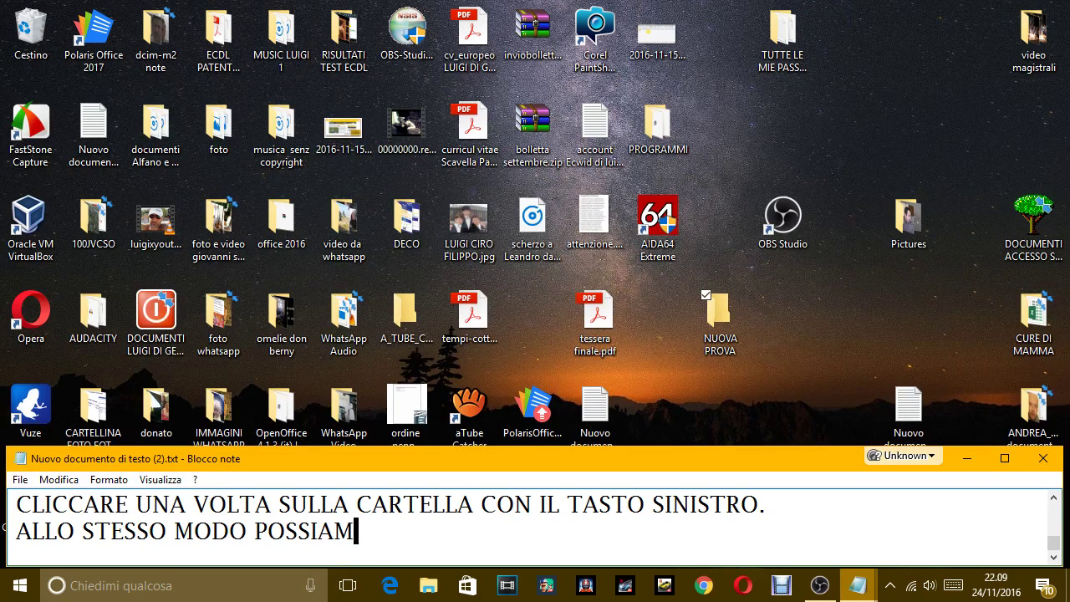
{"action": "type", "text": "O CREARE UN FILE"}
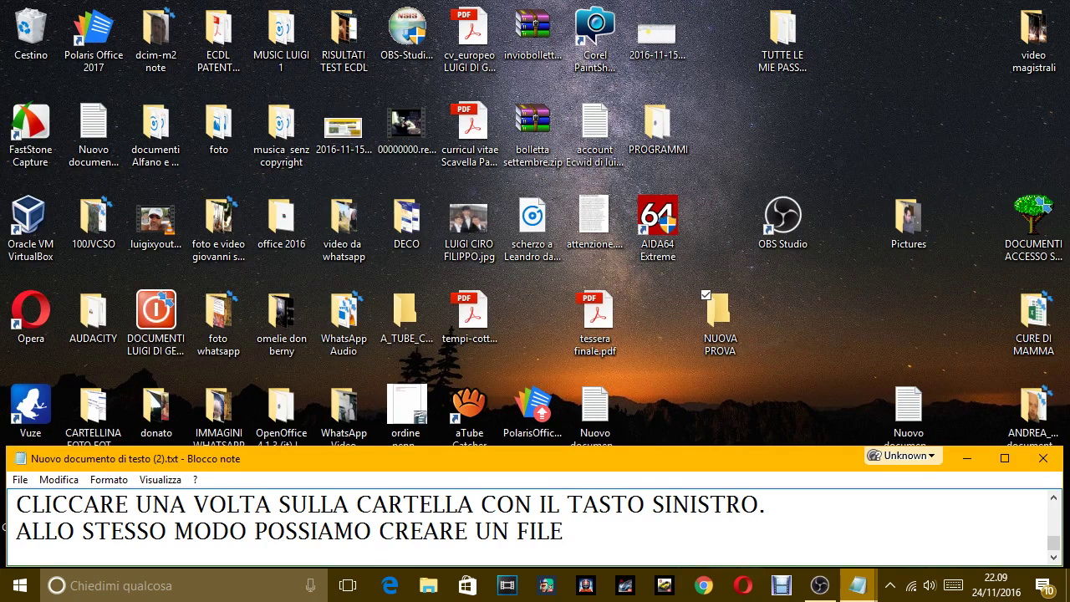
Create a new text document on the desktop beside the NUOVA PROVA folder, keeping its default name
{"action": "right_click", "coordinate": [842, 318]}
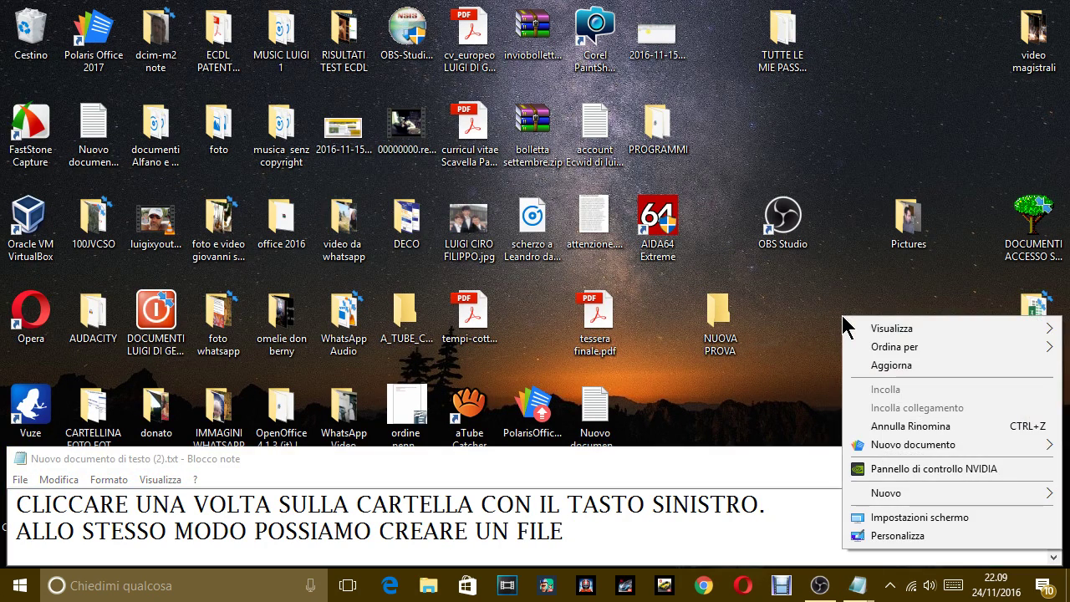
{"action": "mouse_move", "coordinate": [886, 494]}
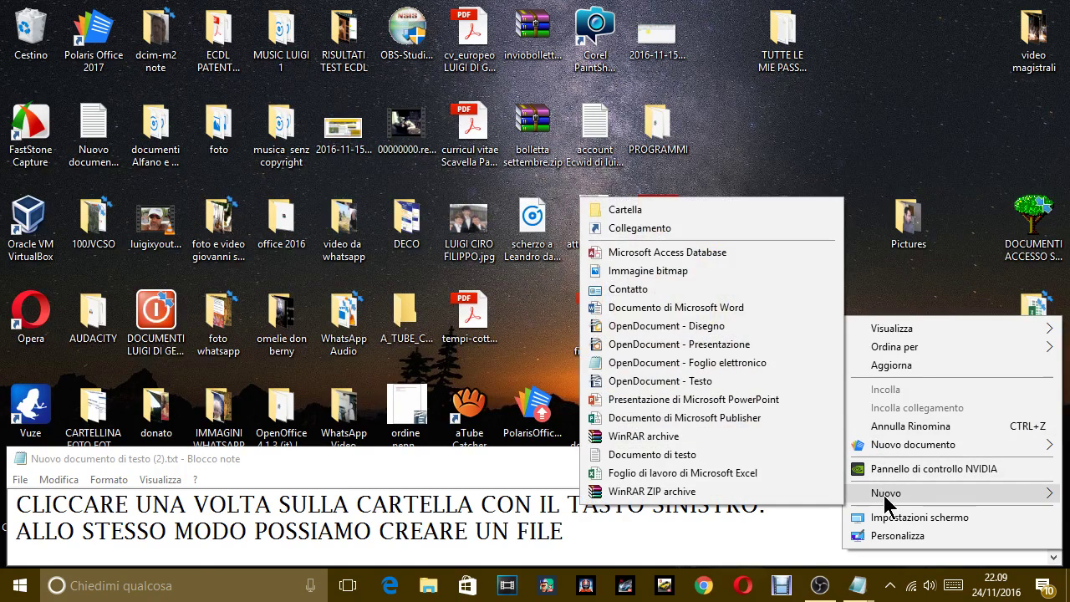
{"action": "left_click", "coordinate": [622, 456]}
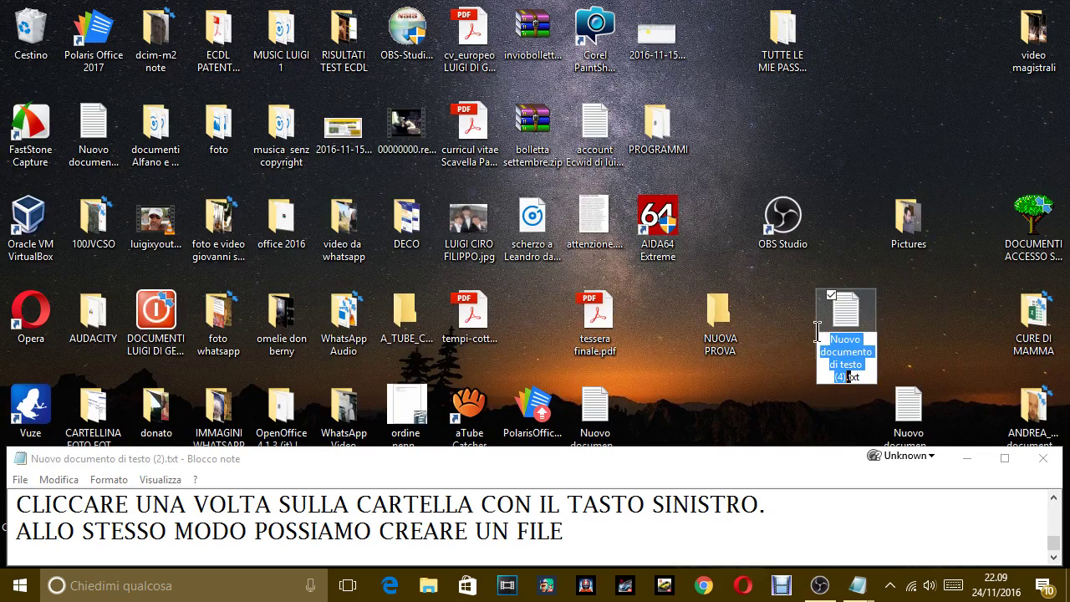
{"action": "left_click", "coordinate": [781, 351]}
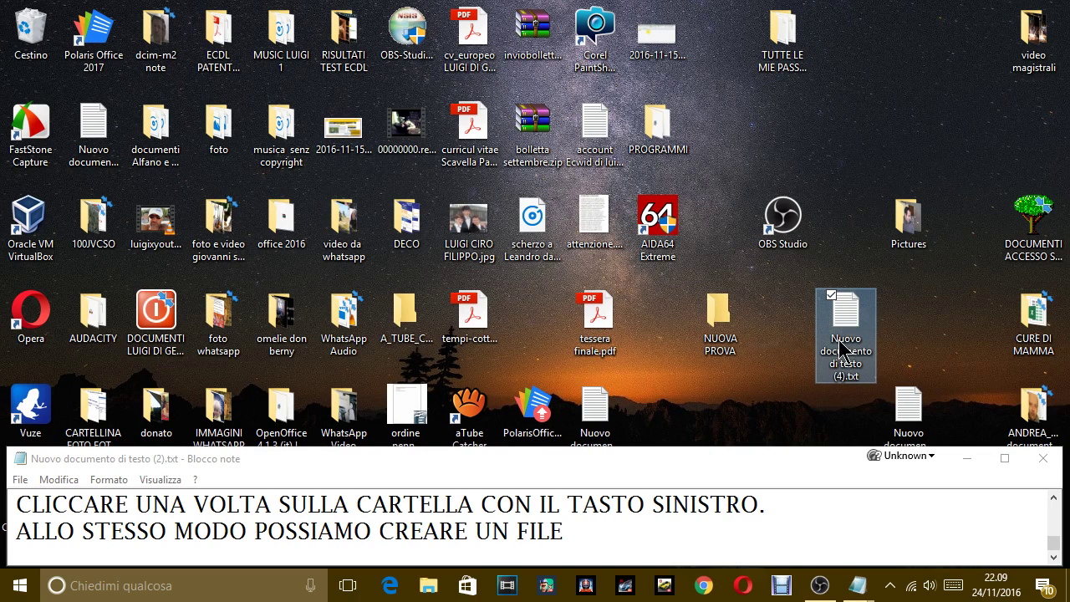
Continue the note after FILE with ". SEMPRE CON IL DESTRO , POI CON IL MENU"
{"action": "left_click", "coordinate": [645, 533]}
{"action": "left_click", "coordinate": [615, 532]}
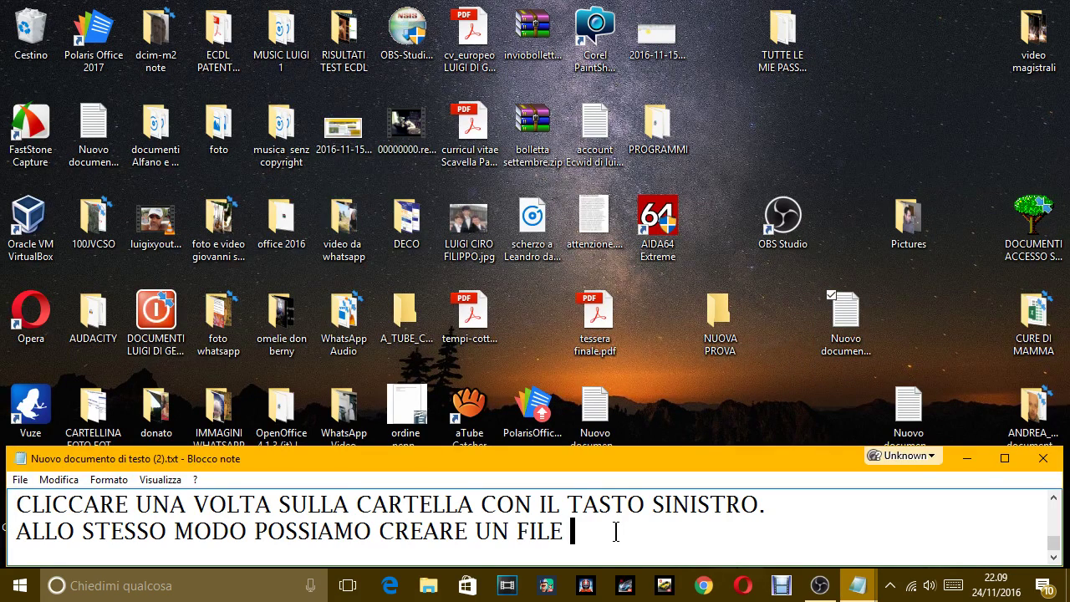
{"action": "type", "text": ". SEMPRE CON "}
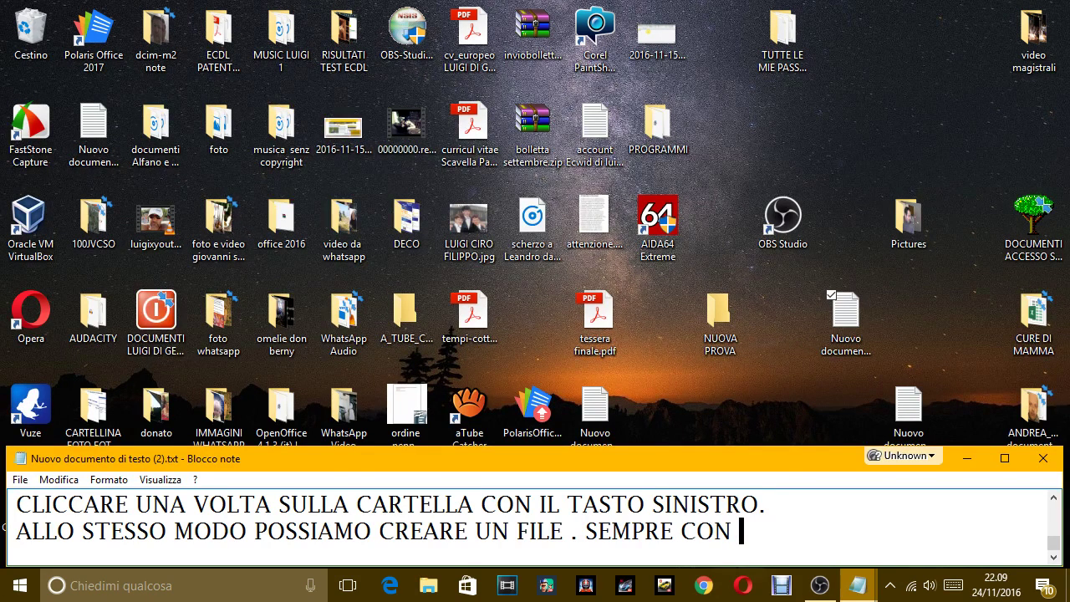
{"action": "type", "text": "IL DEST"}
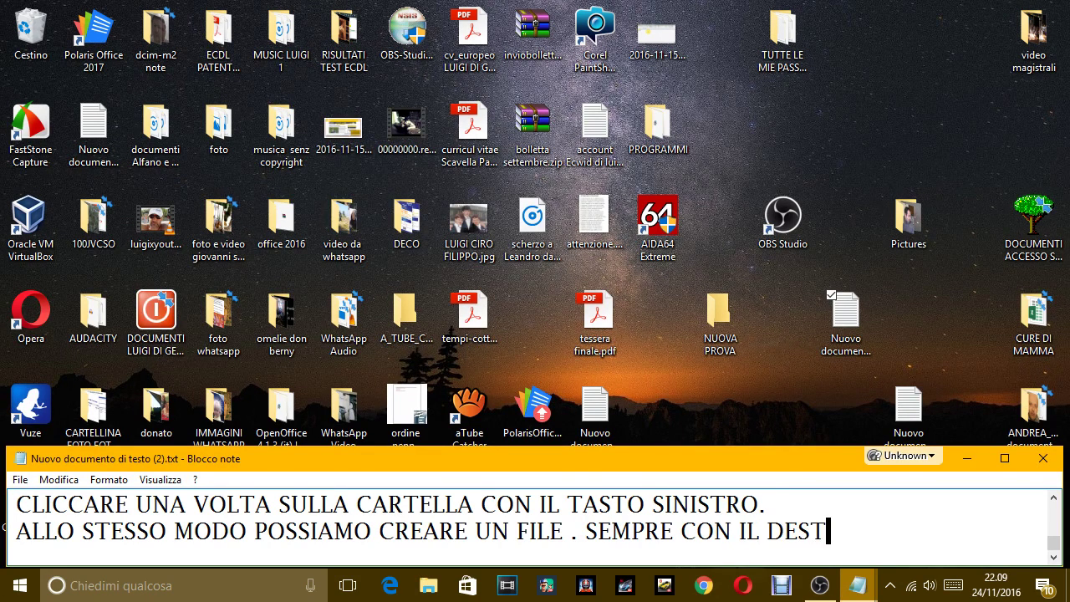
{"action": "type", "text": "RO , POI "}
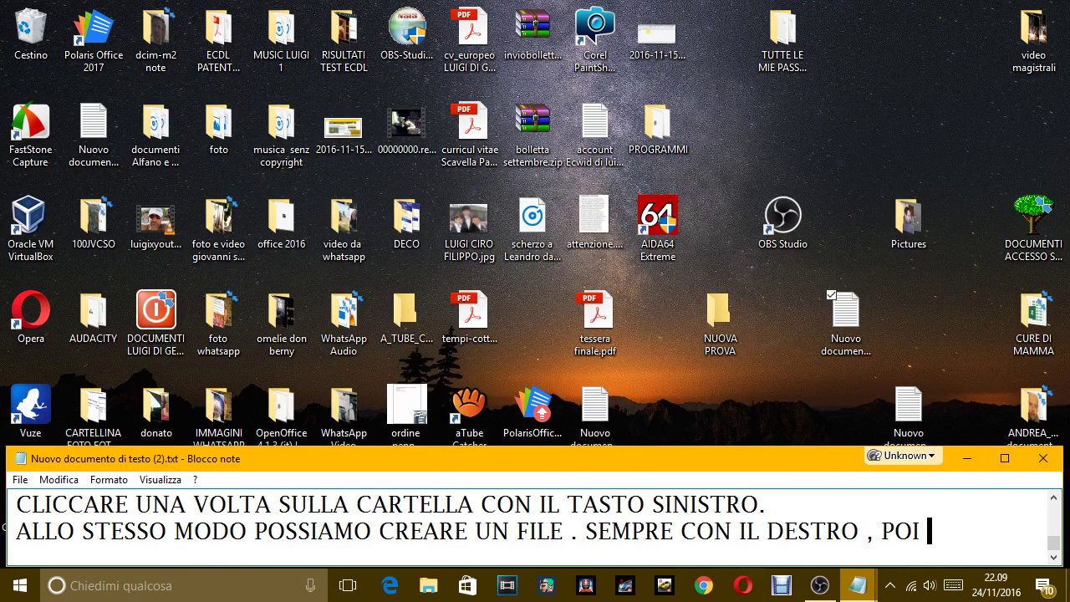
{"action": "type", "text": "CON IL MENU "}
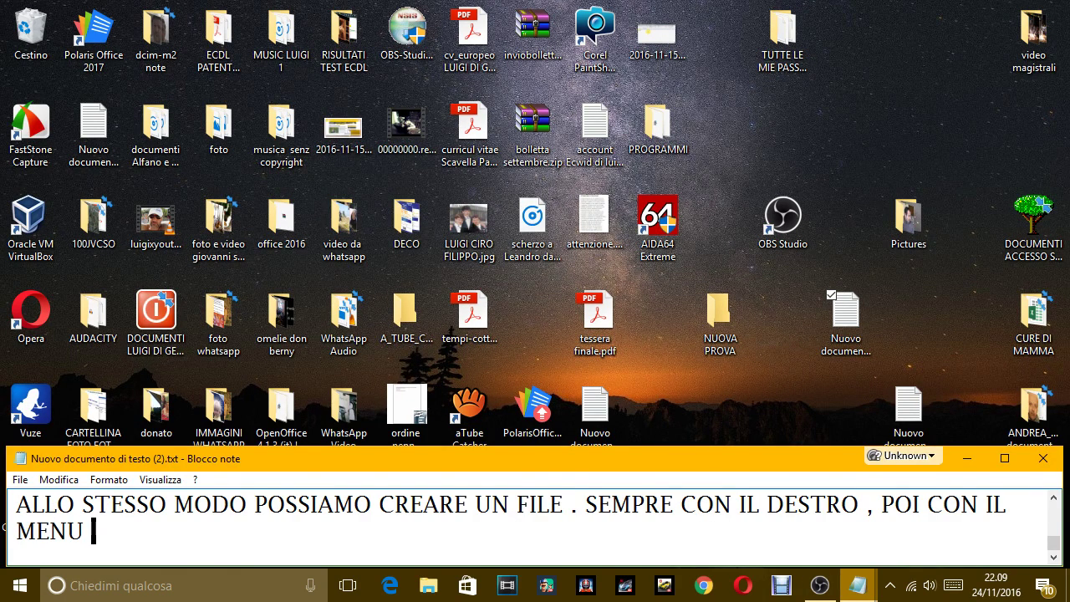
Continue the note after MENU with "A TENDINA PRENDERE NUOVO E CLICCARE SULLA VOCE CORRISPONDENTE"
{"action": "type", "text": "A TENDINA PR"}
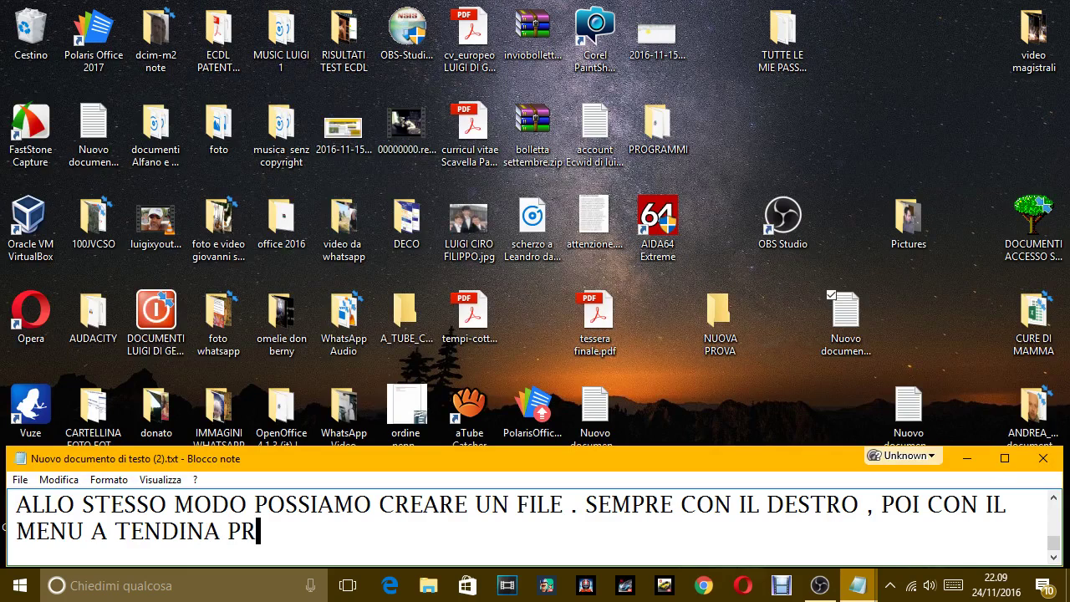
{"action": "type", "text": "ENDERE NUOVO "}
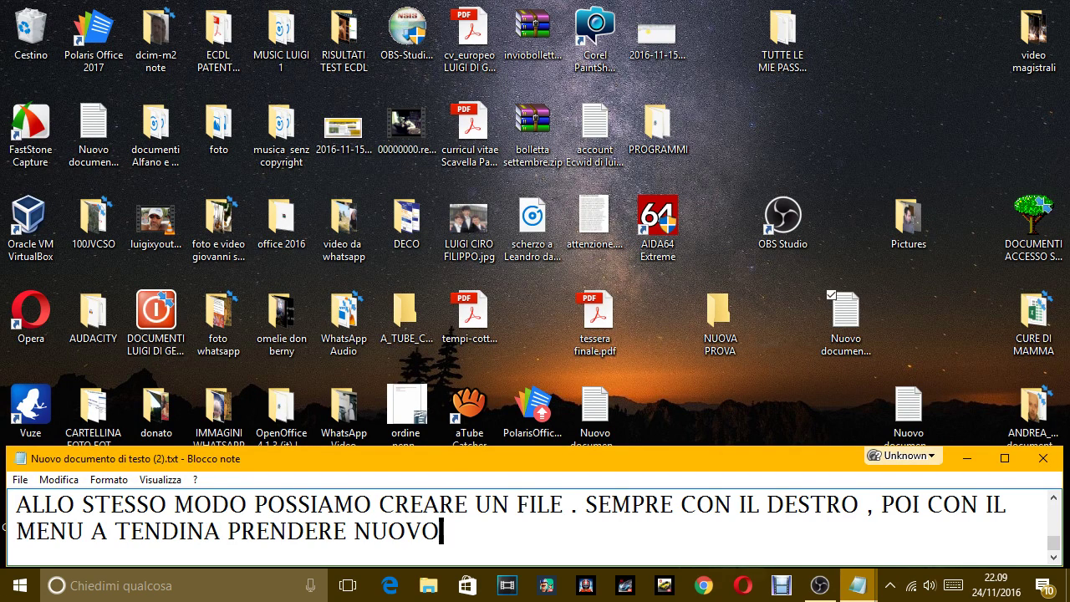
{"action": "type", "text": "E "}
{"action": "type", "text": "CLICCARE "}
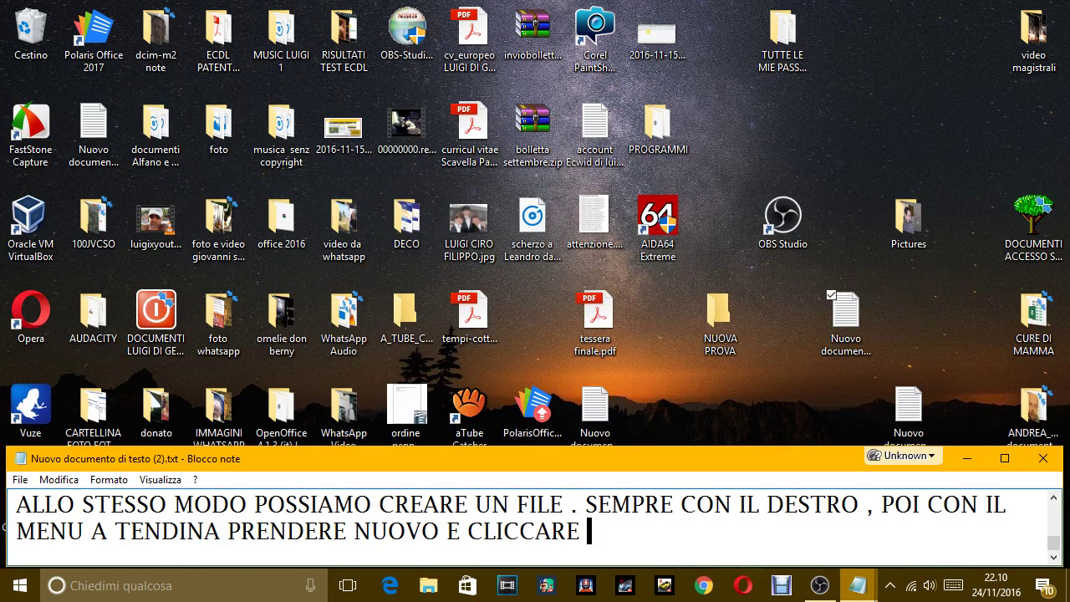
{"action": "type", "text": "SULLA VO"}
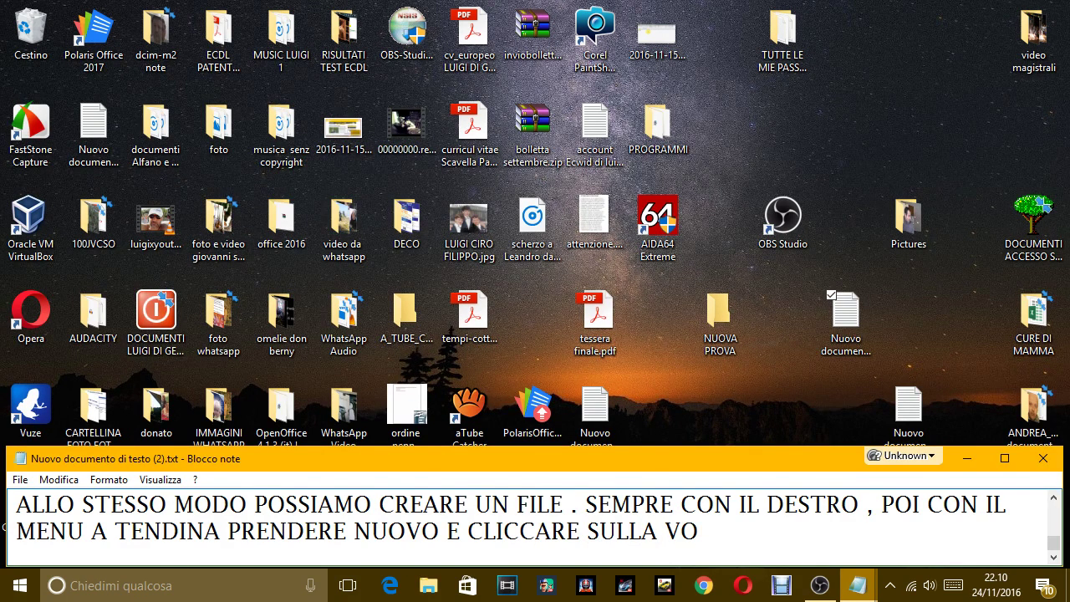
{"action": "type", "text": "CE COR"}
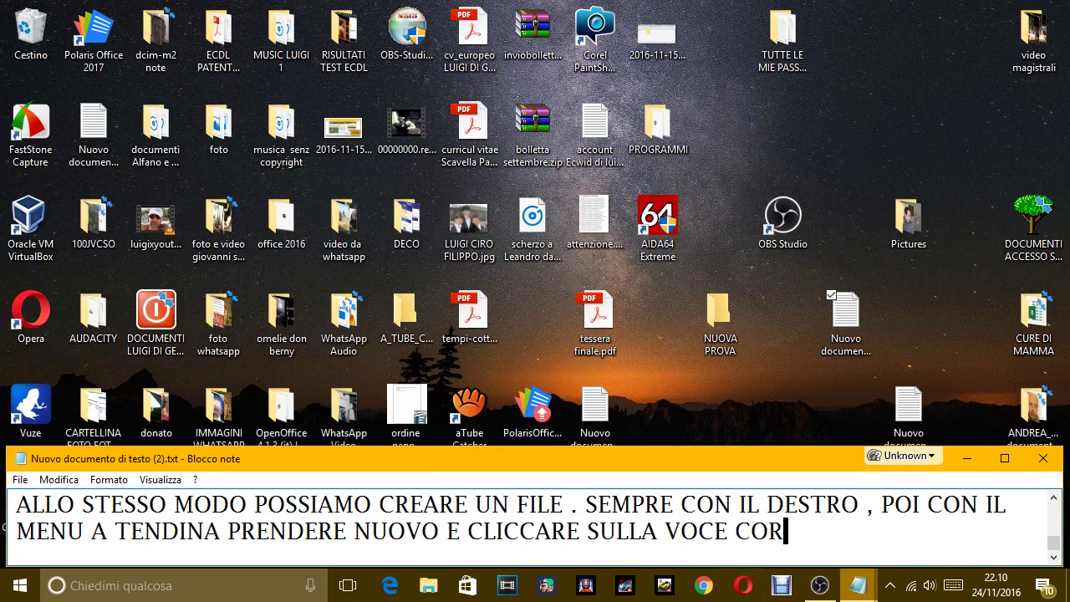
{"action": "type", "text": "RISPONDENTE"}
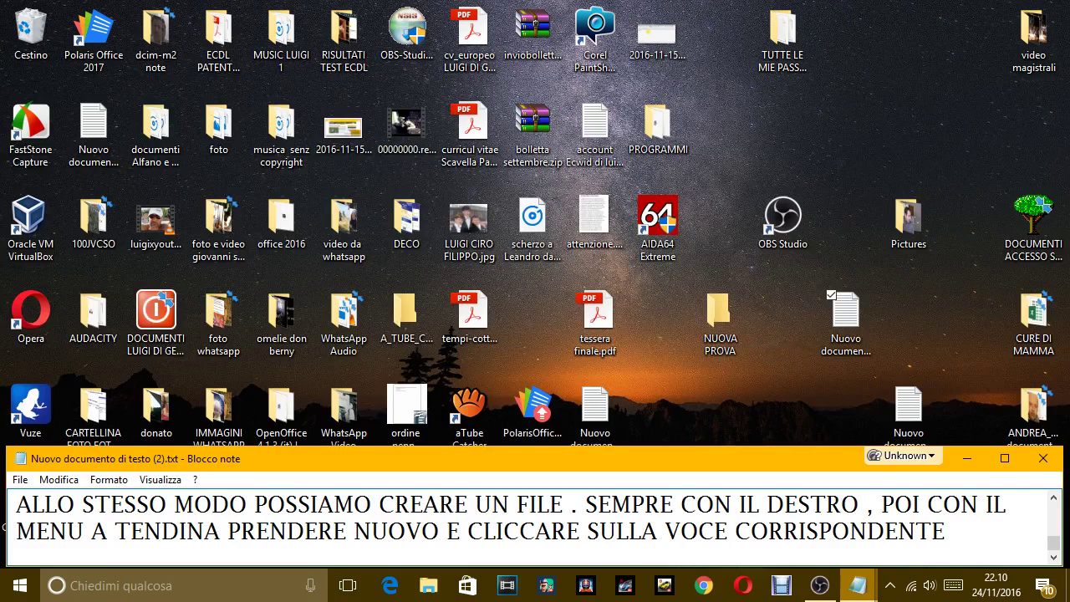
Show the file types offered for a new desktop item, and end the note's sentence after CORRISPONDENTE with a period
{"action": "right_click", "coordinate": [845, 145]}
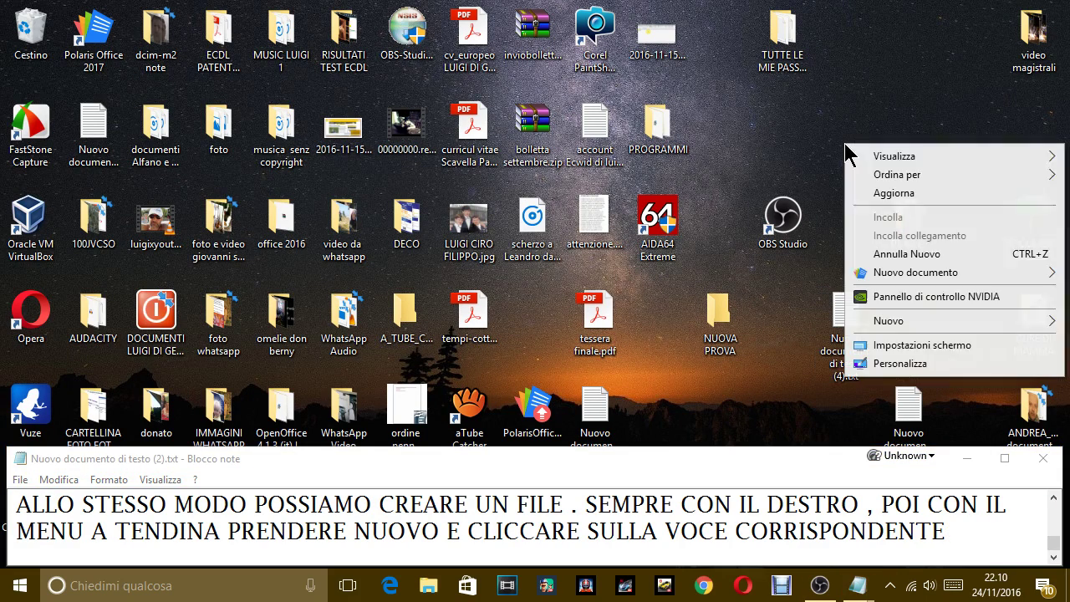
{"action": "mouse_move", "coordinate": [900, 325]}
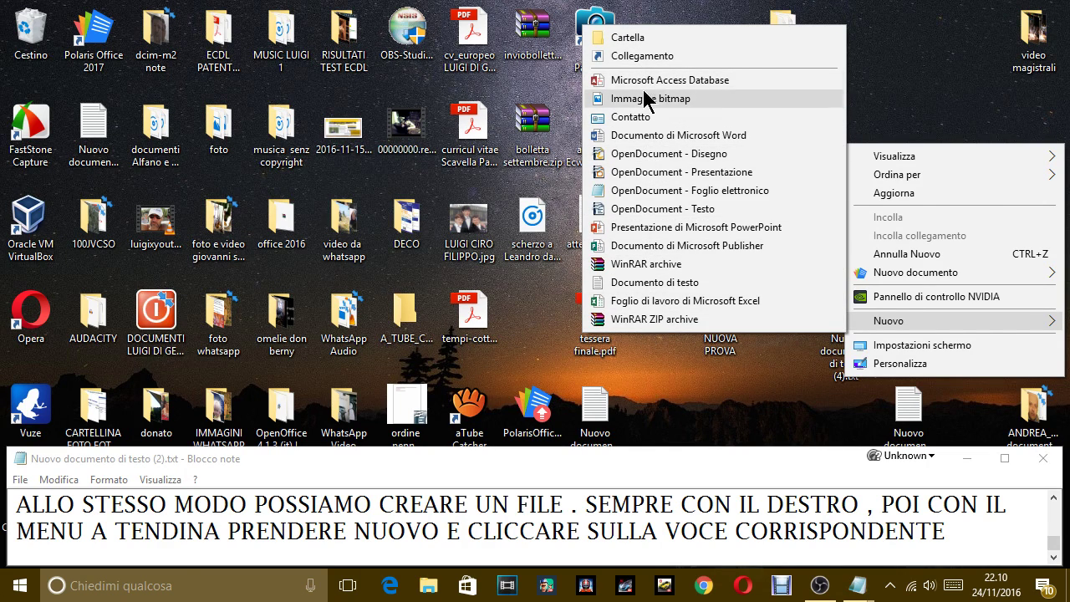
{"action": "left_click", "coordinate": [975, 536]}
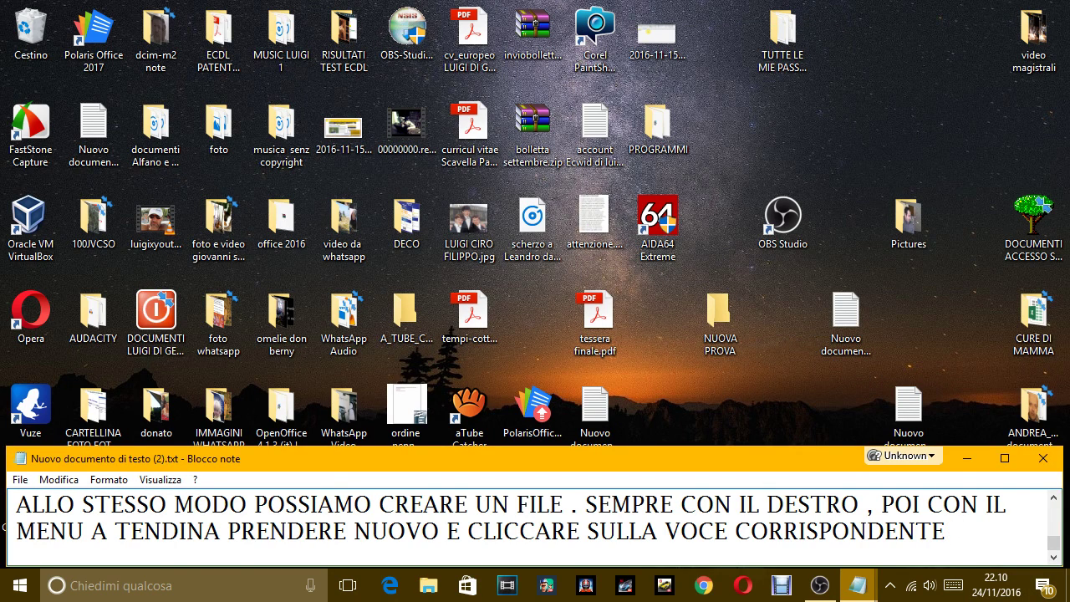
Rename the new text document beside the NUOVA PROVA folder as PROVA.txt
{"action": "left_click", "coordinate": [845, 328]}
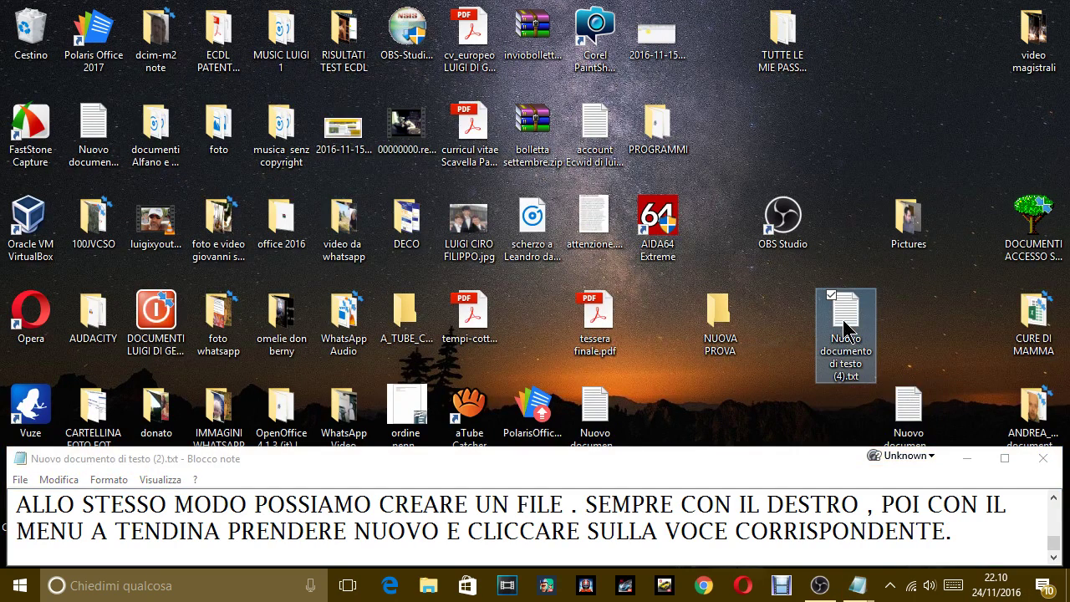
{"action": "left_click", "coordinate": [845, 328]}
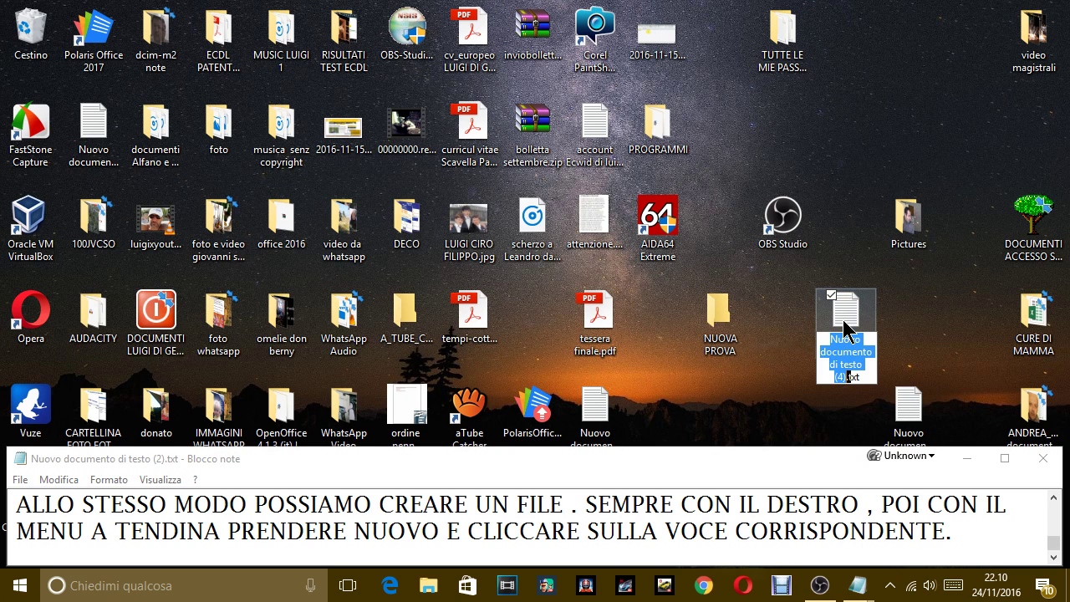
{"action": "type", "text": "PROVA"}
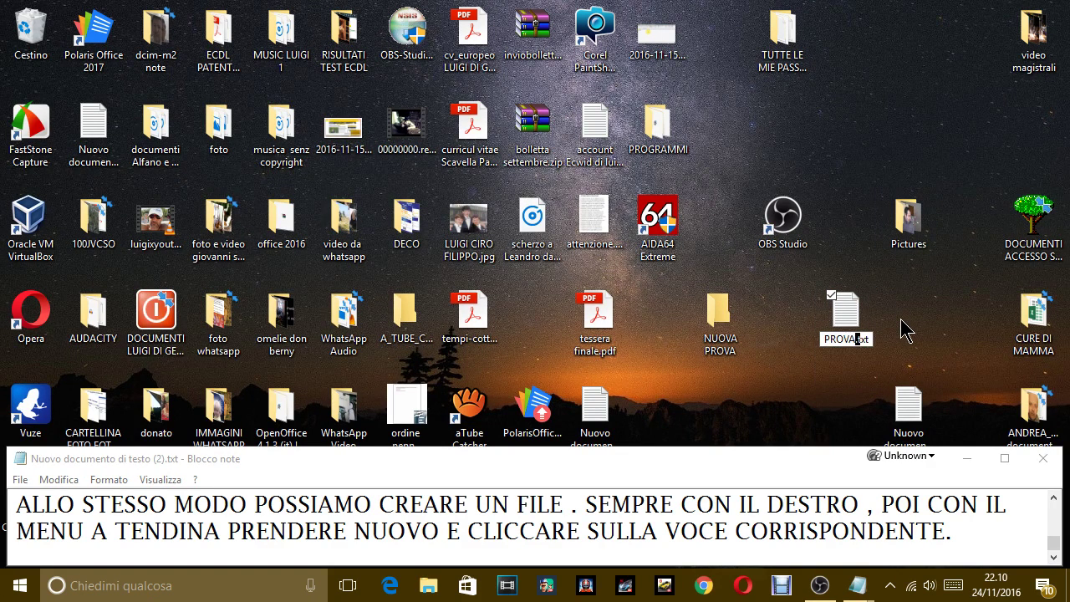
{"action": "key", "text": "Return"}
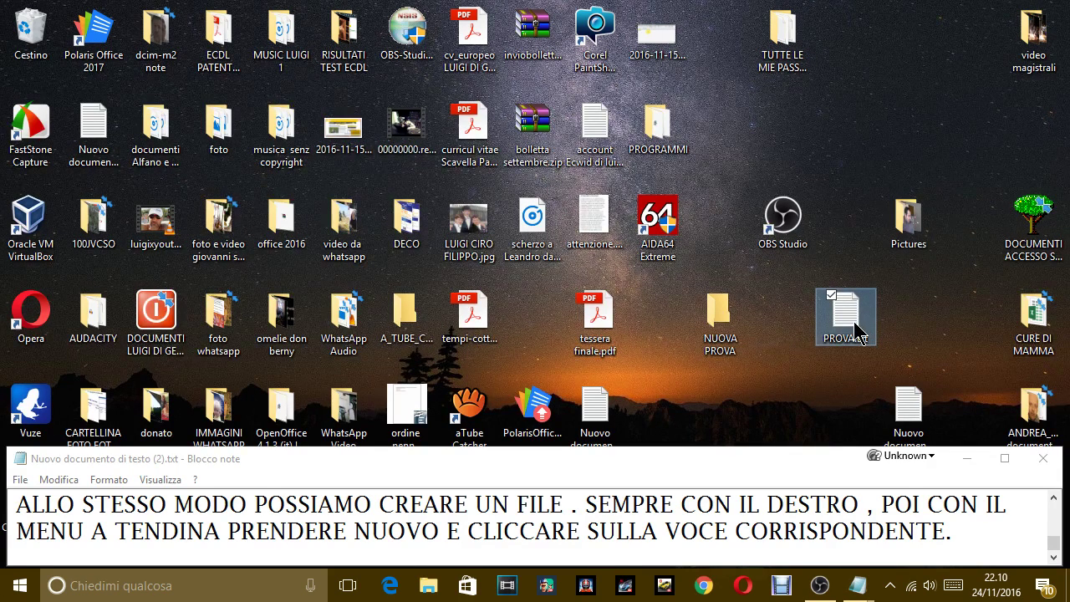
Move PROVA.txt and the desktop file Nuovo documento di testo (3).txt to the Recycle Bin
{"action": "key", "text": "Delete"}
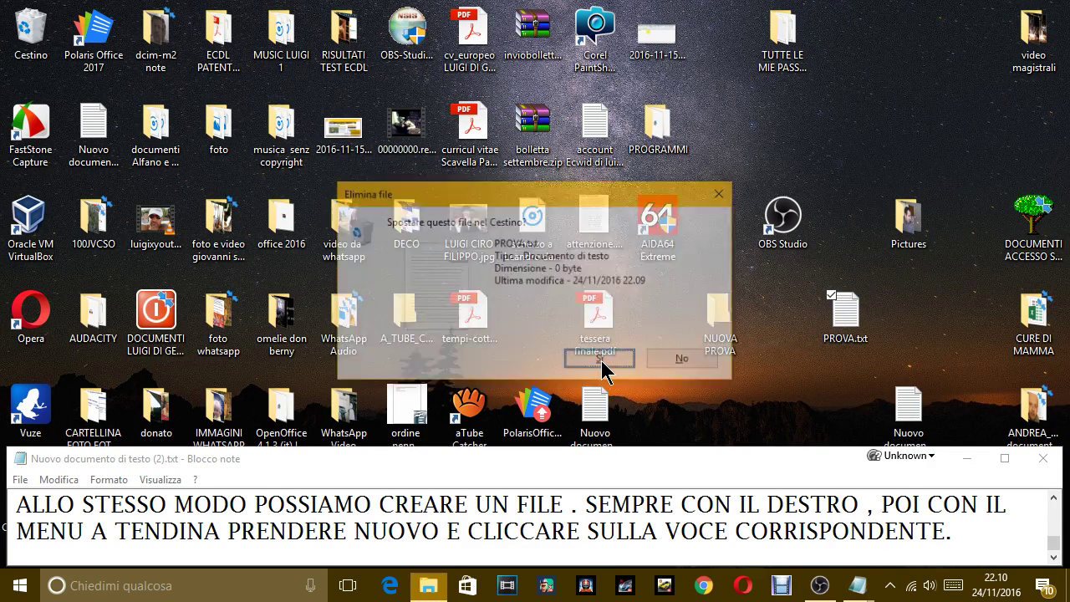
{"action": "left_click", "coordinate": [602, 361]}
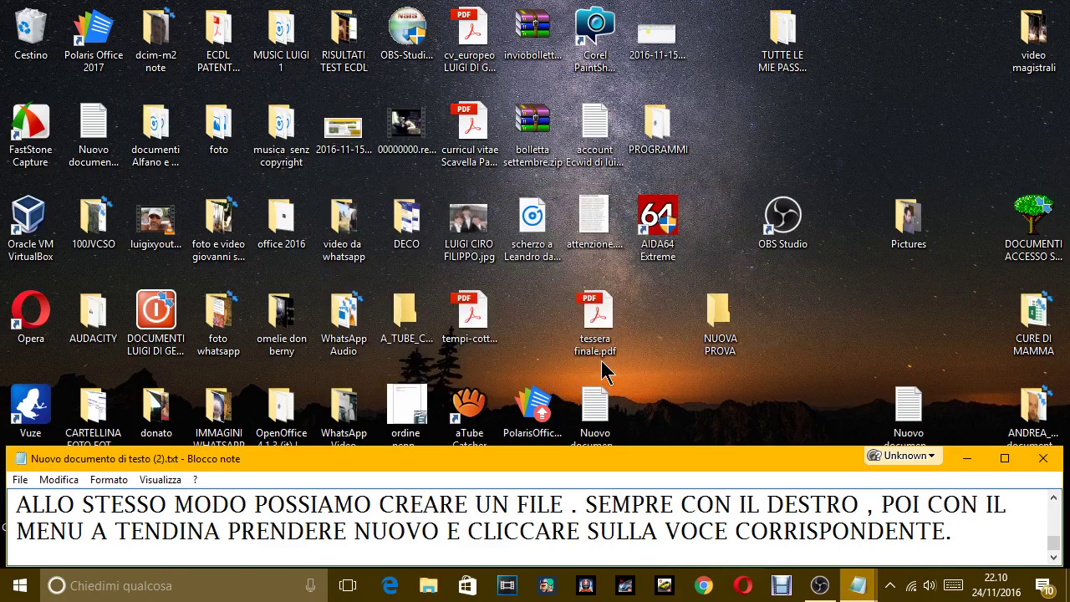
{"action": "left_click", "coordinate": [918, 413]}
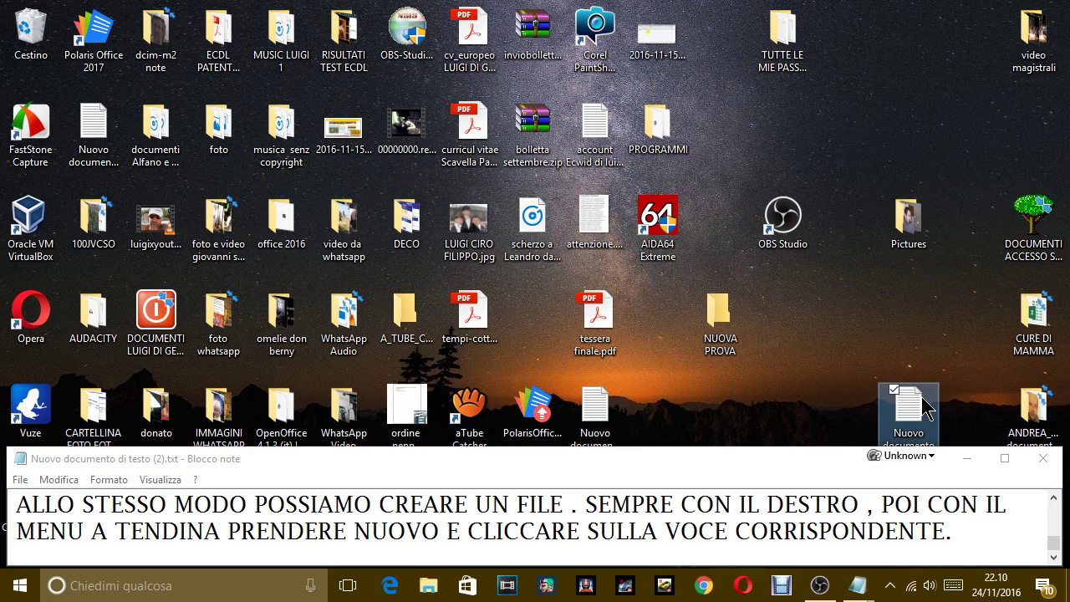
{"action": "left_click_drag", "start_coordinate": [918, 415], "coordinate": [890, 361]}
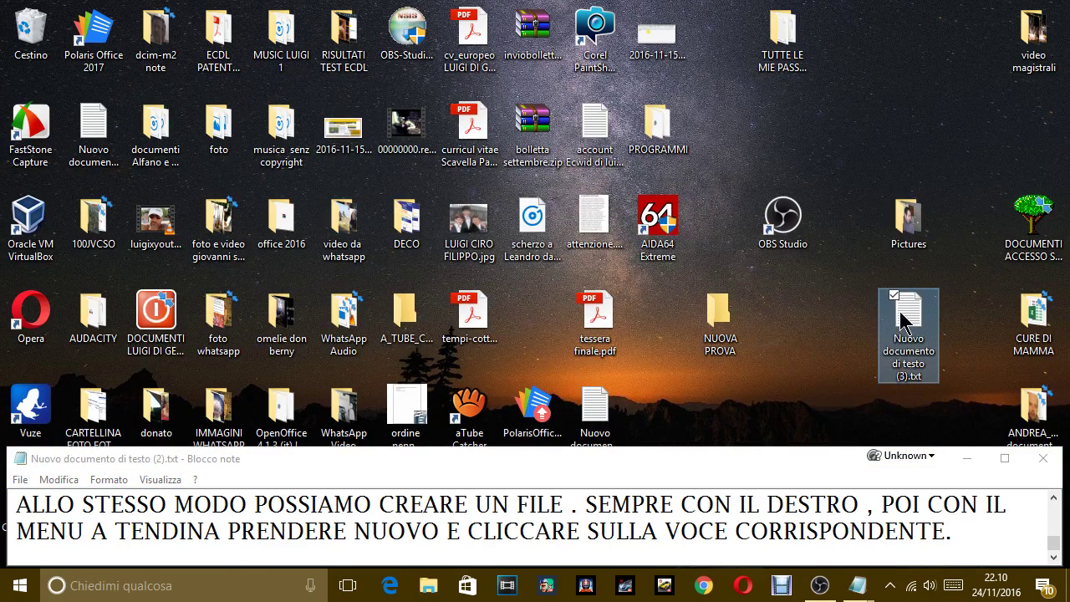
{"action": "key", "text": "Delete"}
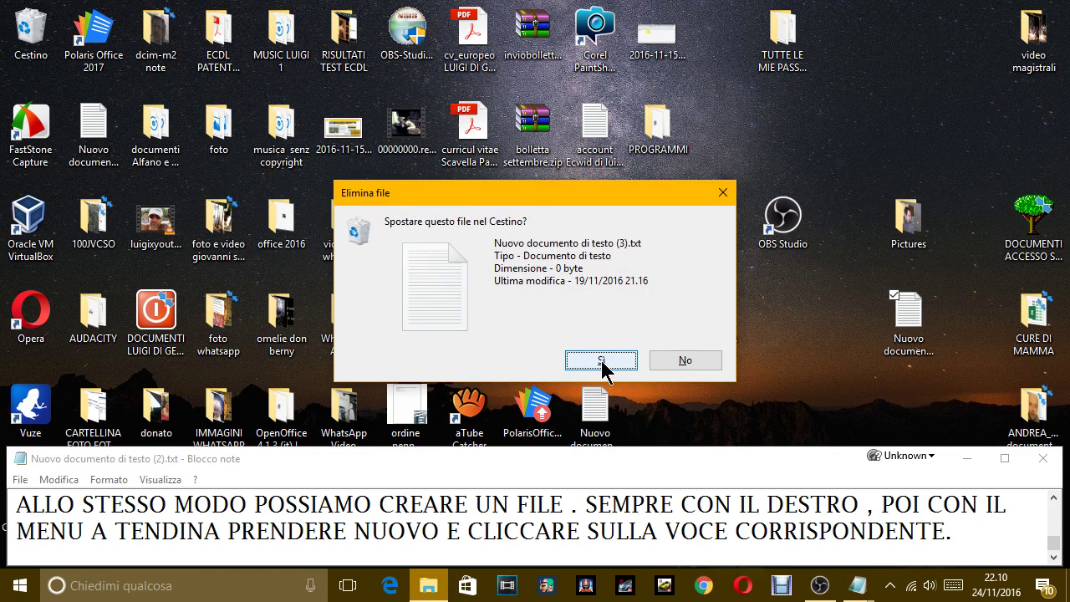
{"action": "left_click", "coordinate": [601, 360]}
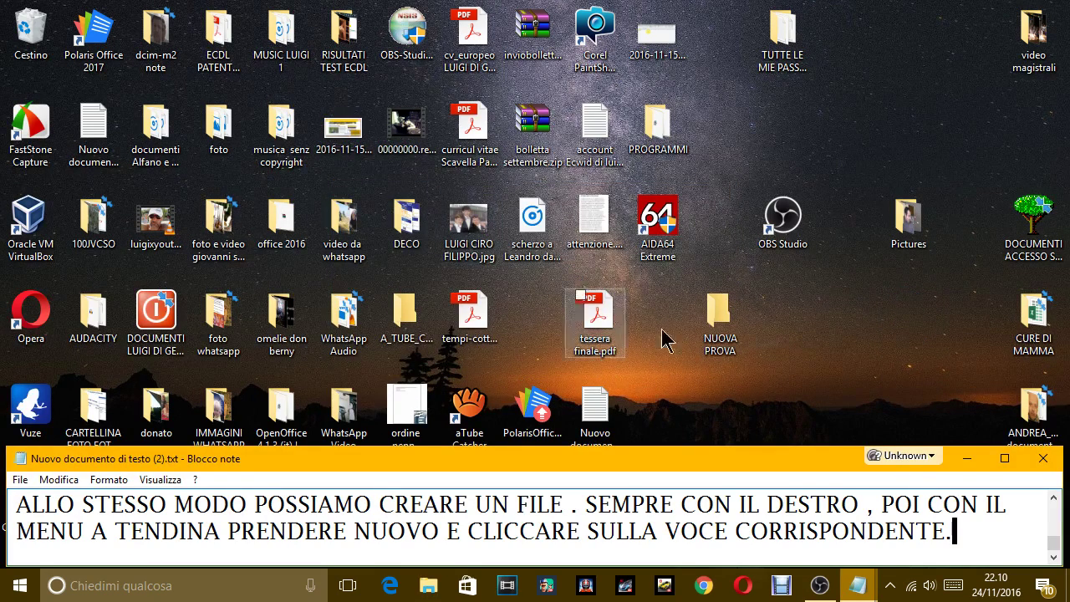
Move the NUOVA PROVA folder from the desktop to the Recycle Bin
{"action": "left_click", "coordinate": [732, 342]}
{"action": "key", "text": "Delete"}
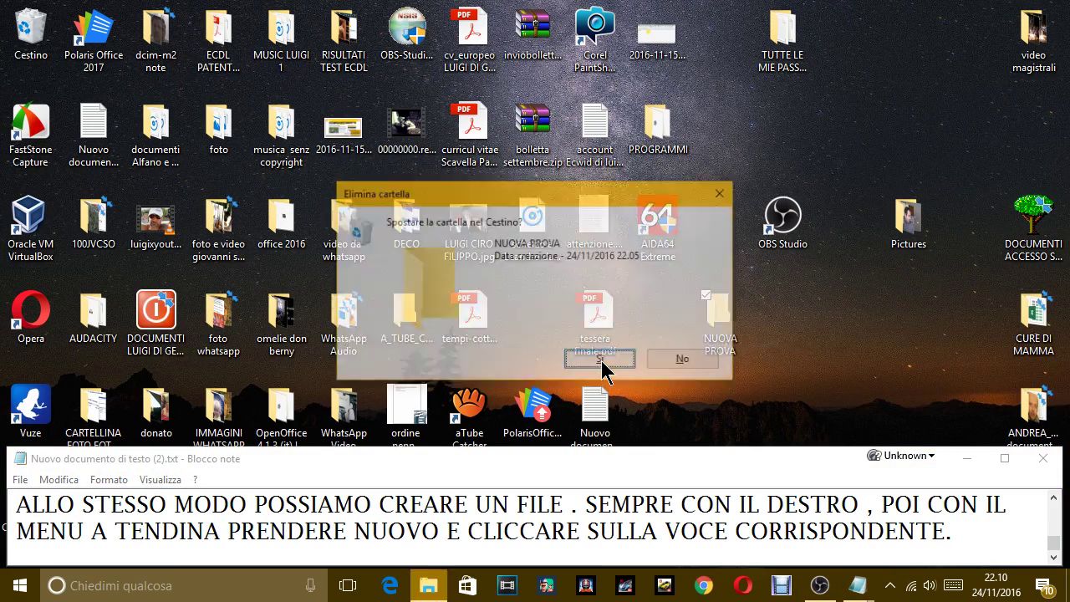
{"action": "left_click", "coordinate": [602, 365]}
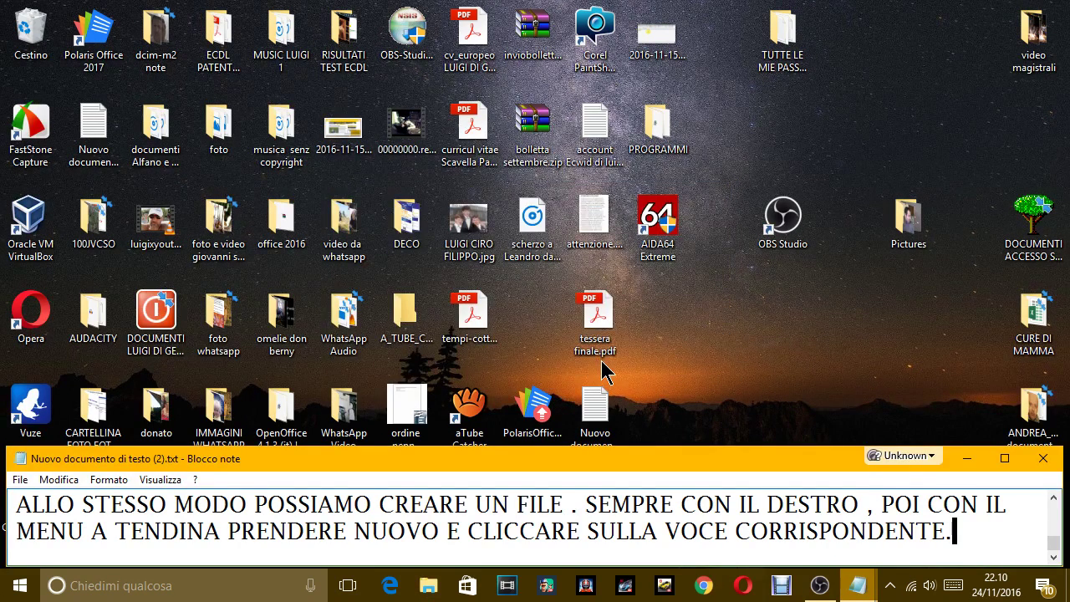
Create a WinRAR archive on the empty part of the desktop with its default name, and move it to the Recycle Bin
{"action": "left_click", "coordinate": [759, 347]}
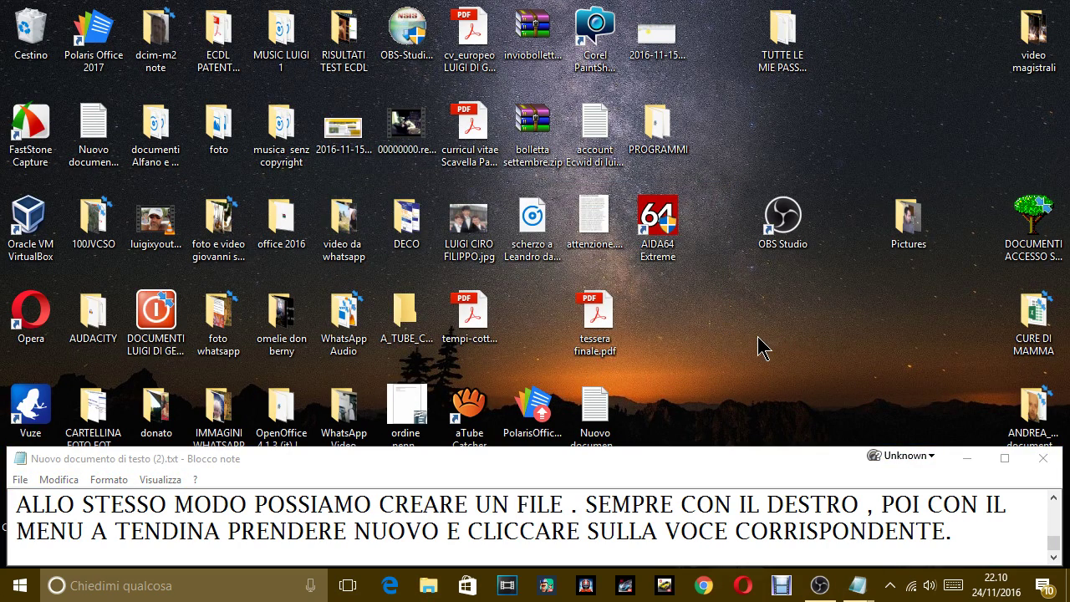
{"action": "right_click", "coordinate": [757, 336]}
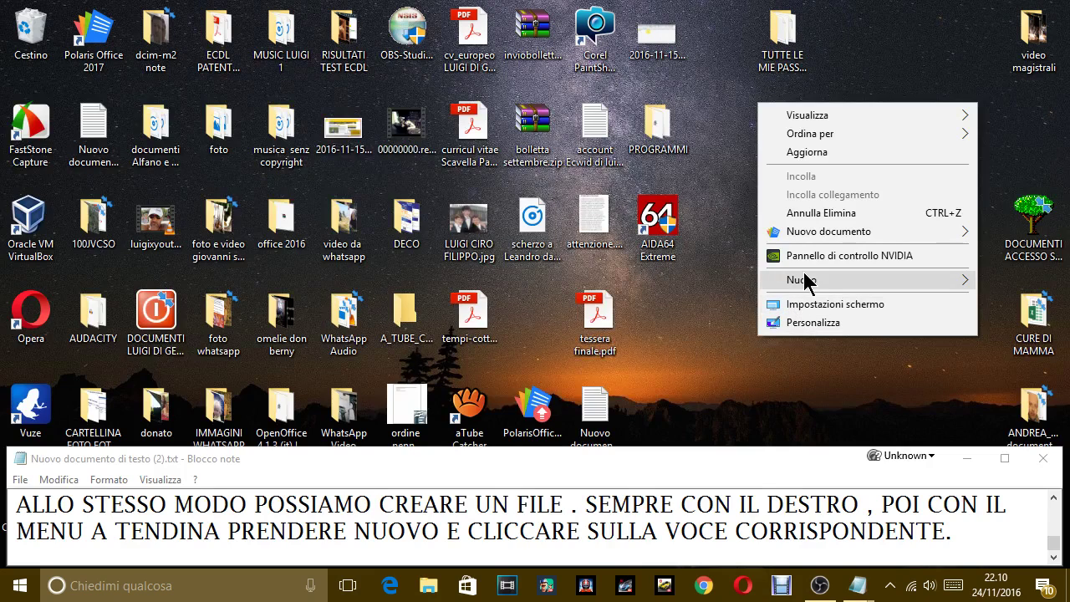
{"action": "mouse_move", "coordinate": [802, 282]}
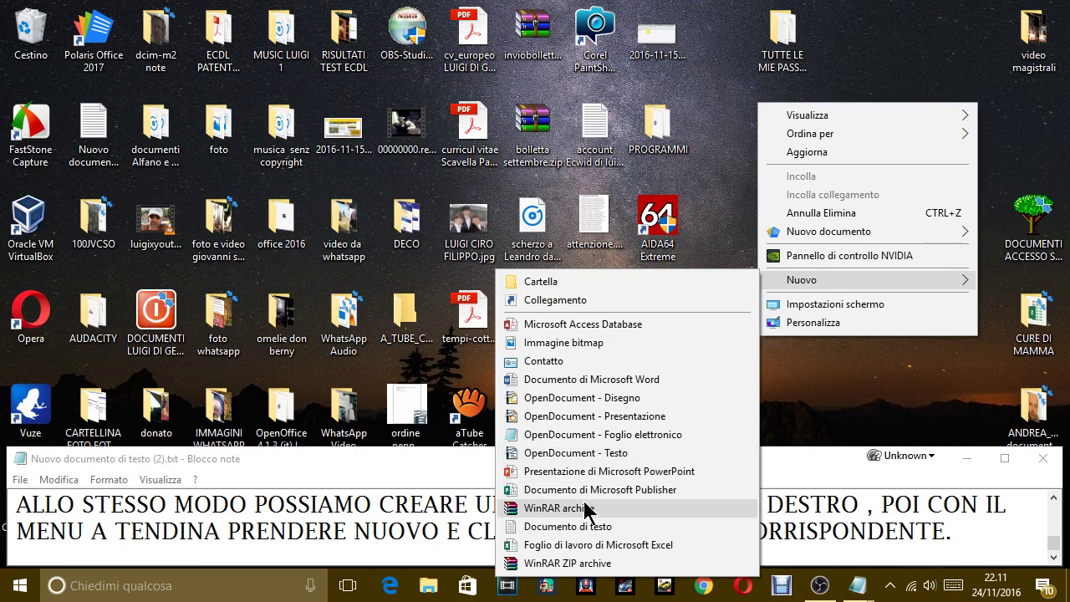
{"action": "left_click", "coordinate": [615, 508]}
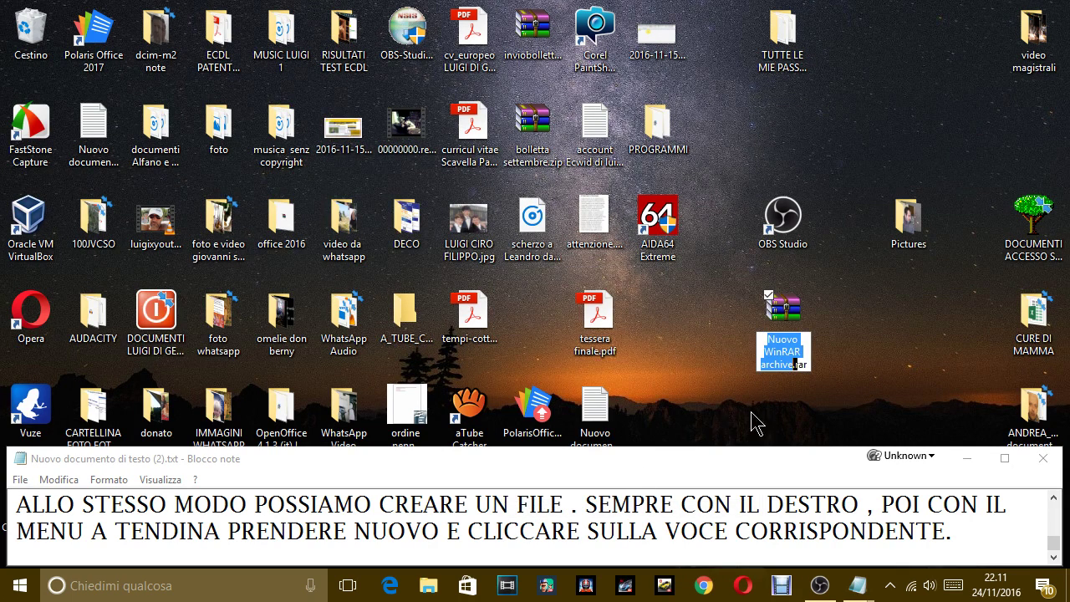
{"action": "key", "text": "Return"}
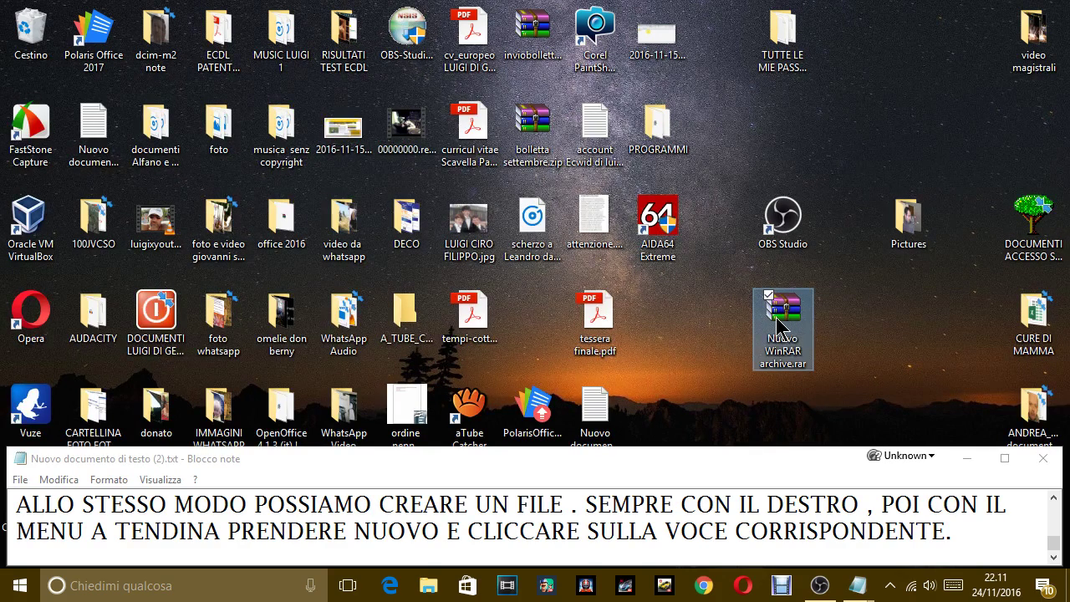
{"action": "key", "text": "Delete"}
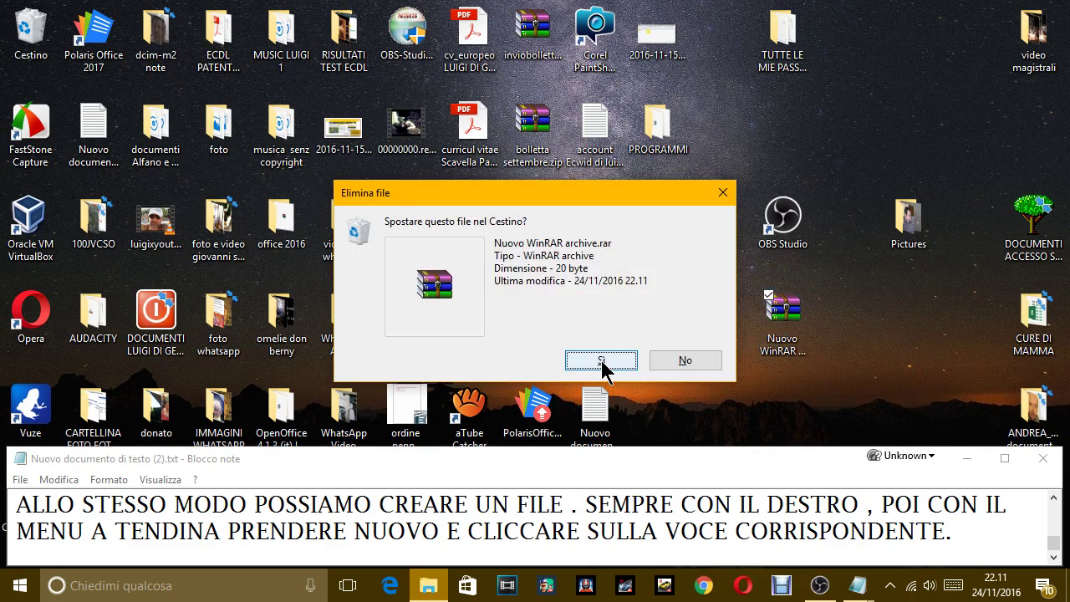
{"action": "left_click", "coordinate": [601, 363]}
Start a new line in the note with "COME VEDI POSSIAMO CREARE I FILE CHE VOGLIAMO"
{"action": "key", "text": "Return"}
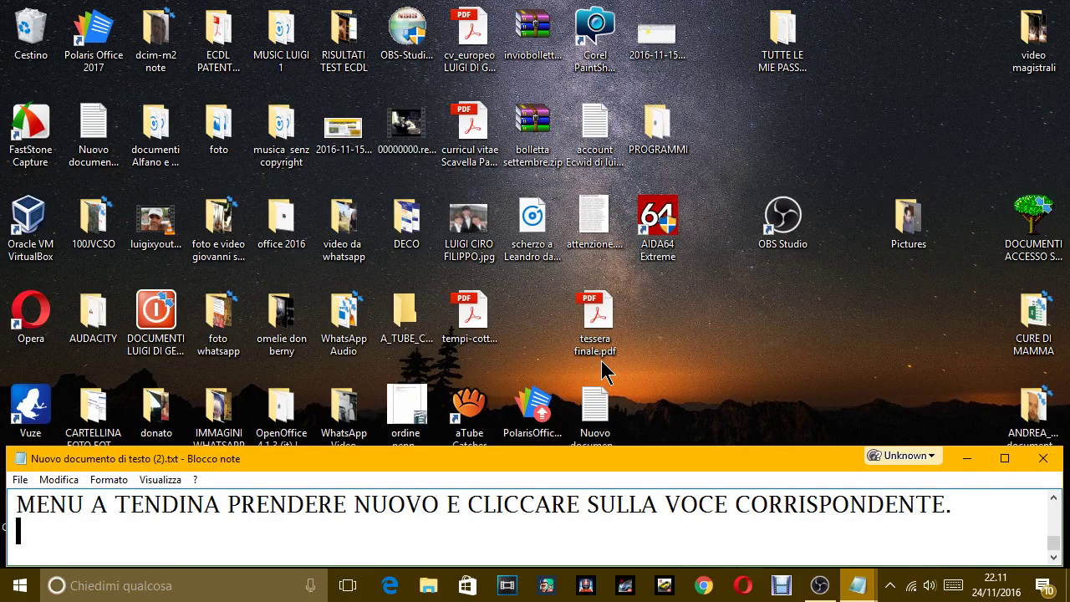
{"action": "type", "text": "COME VEDI POSSIAMO"}
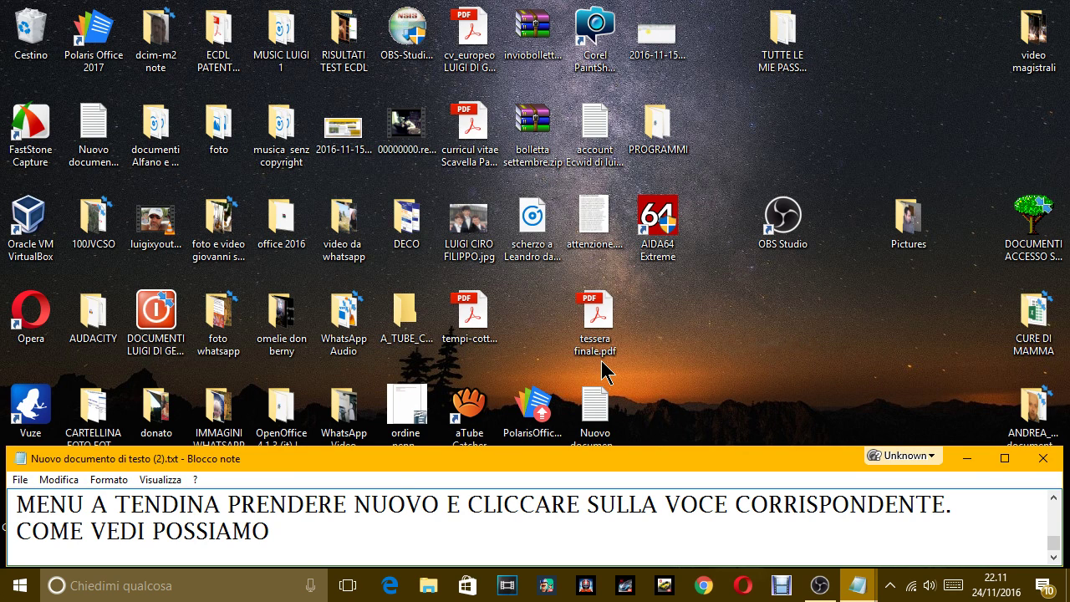
{"action": "type", "text": " CREARE "}
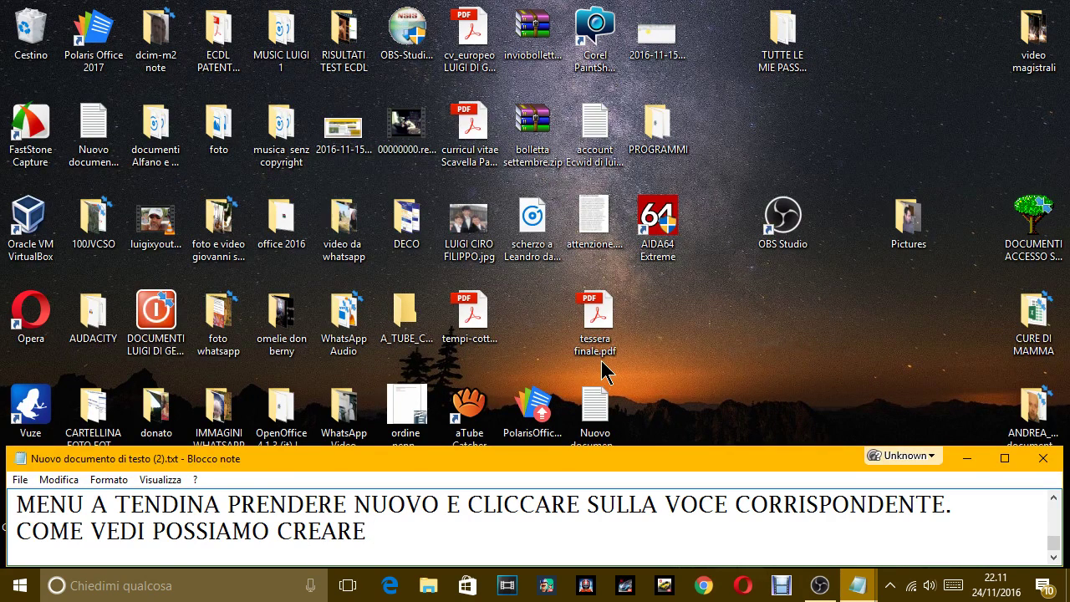
{"action": "type", "text": "I FILE CHE "}
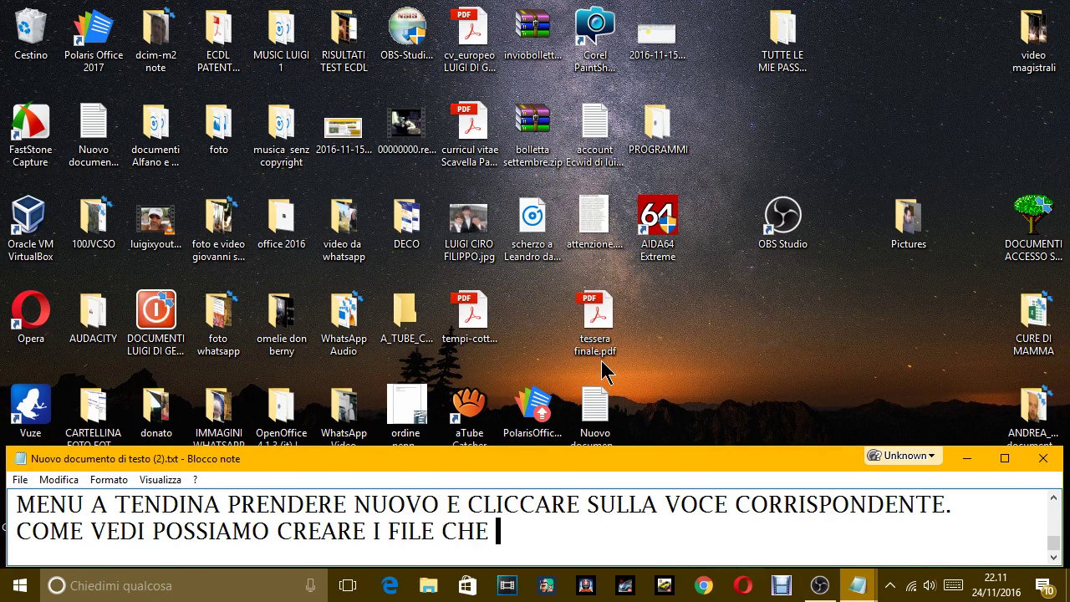
{"action": "type", "text": "VOGLIAMO"}
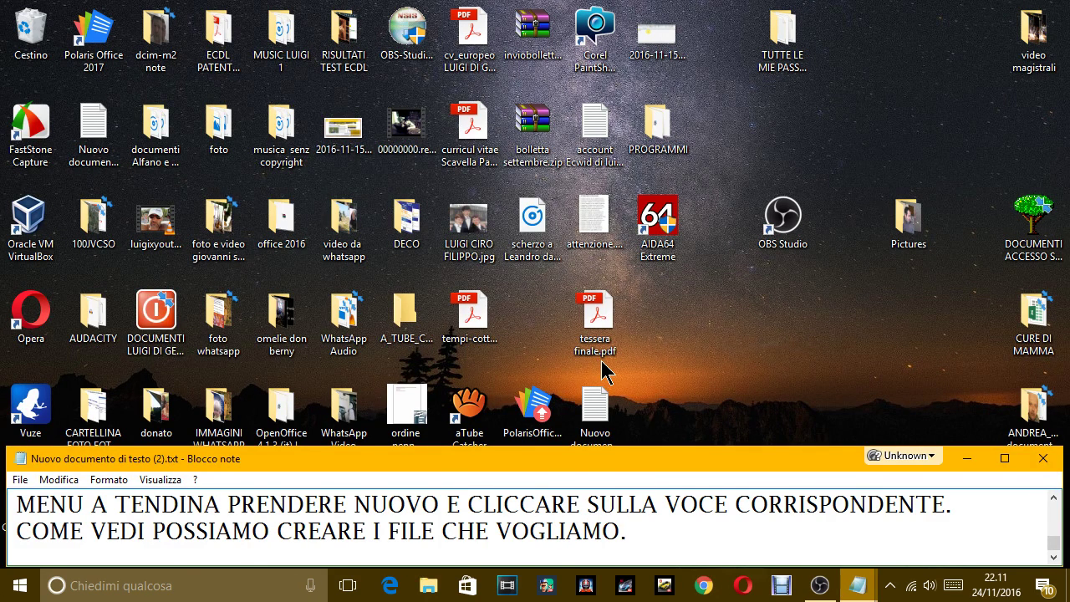
Finish the note's sentence after VOGLIAMO with ", CIOè QUELLI CHE STANNO NEL MENU." and start a new line
{"action": "type", "text": "."}
{"action": "key", "text": "BackSpace"}
{"action": "type", "text": ", CIOè QUE"}
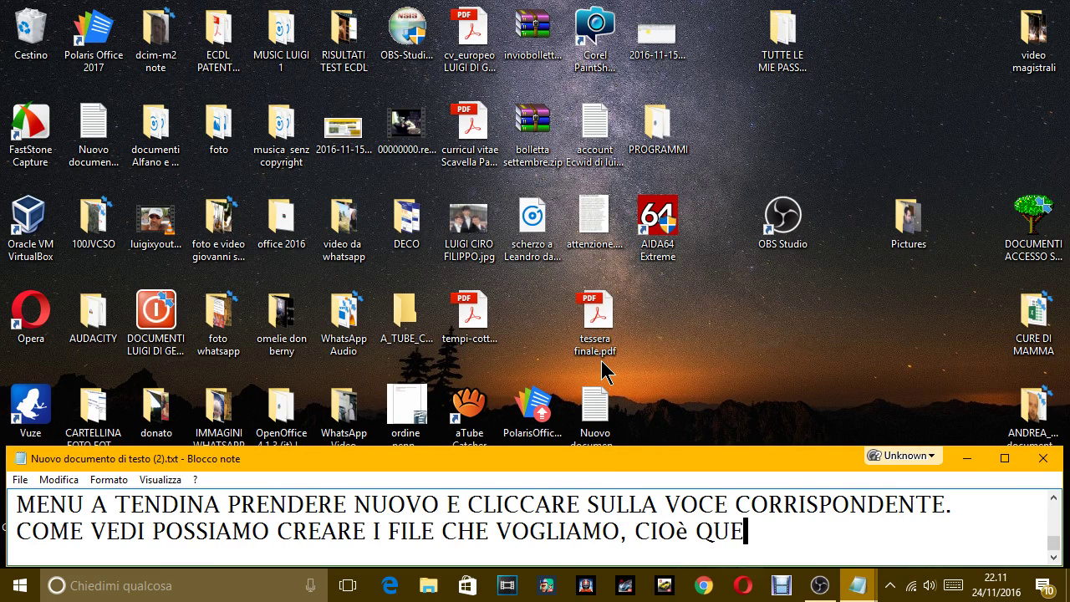
{"action": "type", "text": "LLI CHE STANNO "}
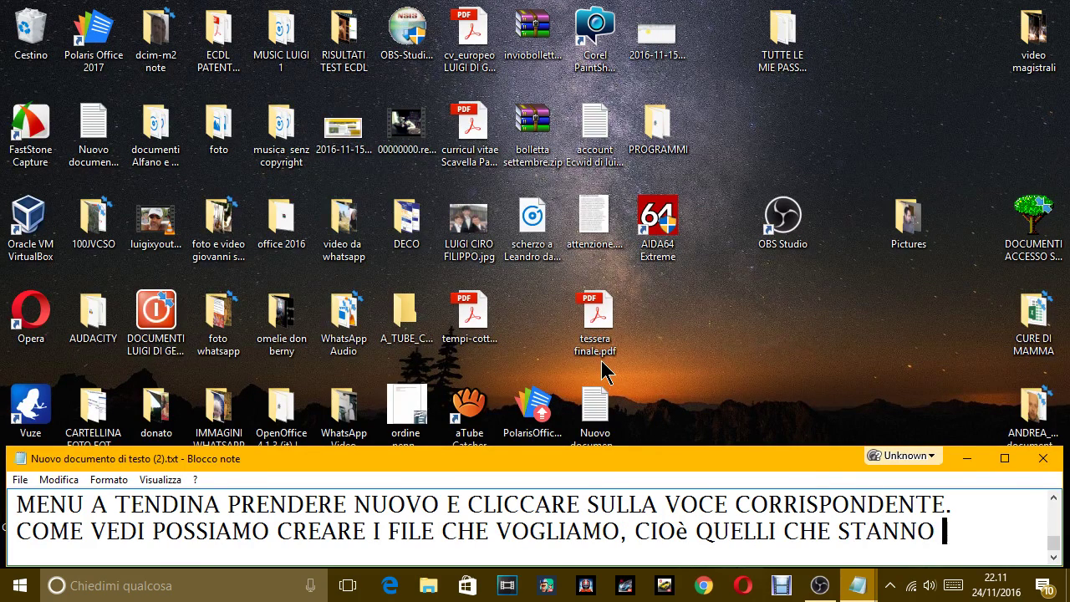
{"action": "type", "text": "NEL MENTU"}
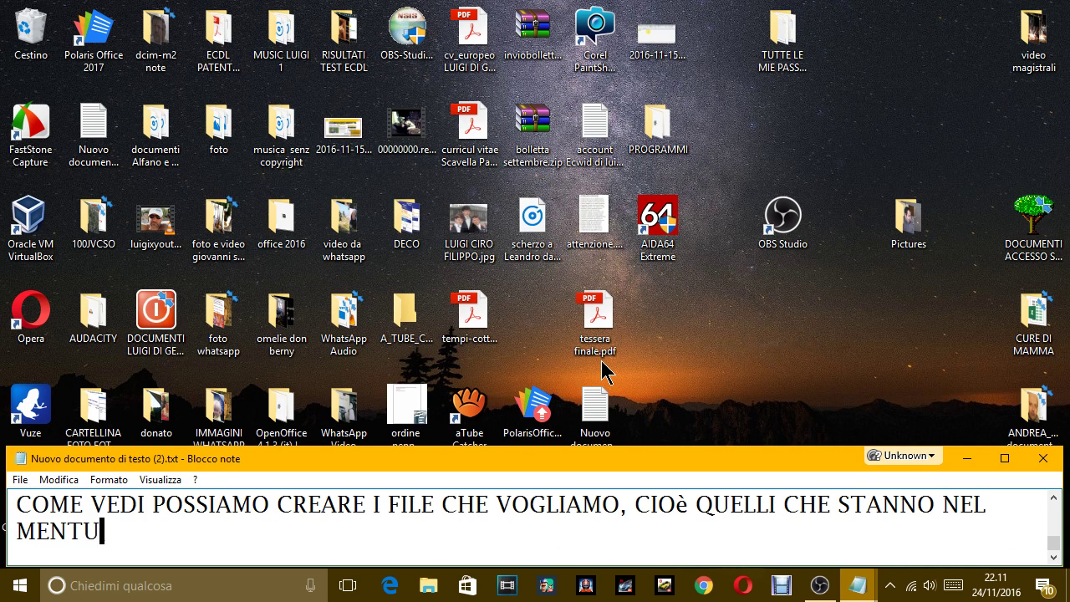
{"action": "key", "text": "BackSpace"}
{"action": "key", "text": "BackSpace"}
{"action": "type", "text": "U."}
{"action": "key", "text": "Return"}
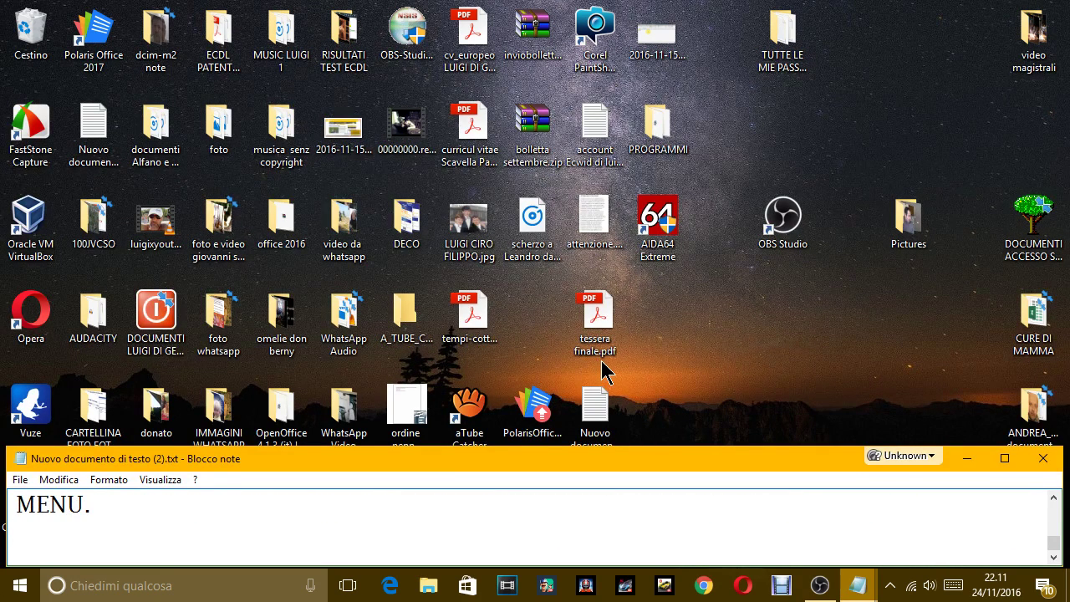
Create a new Microsoft Excel worksheet on the empty desktop area below OBS Studio
{"action": "left_click", "coordinate": [769, 318]}
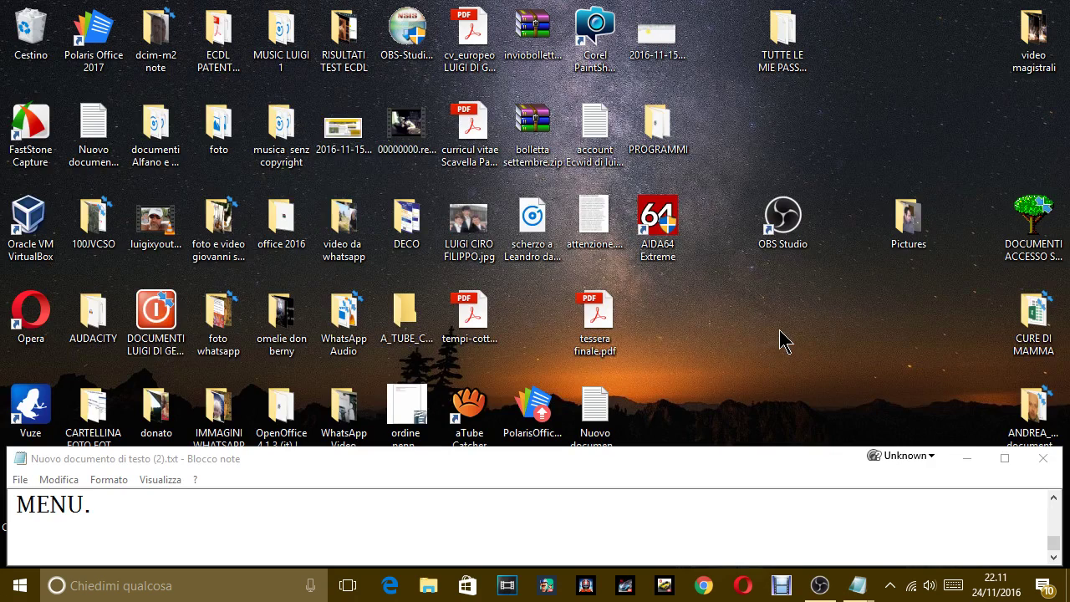
{"action": "right_click", "coordinate": [751, 311]}
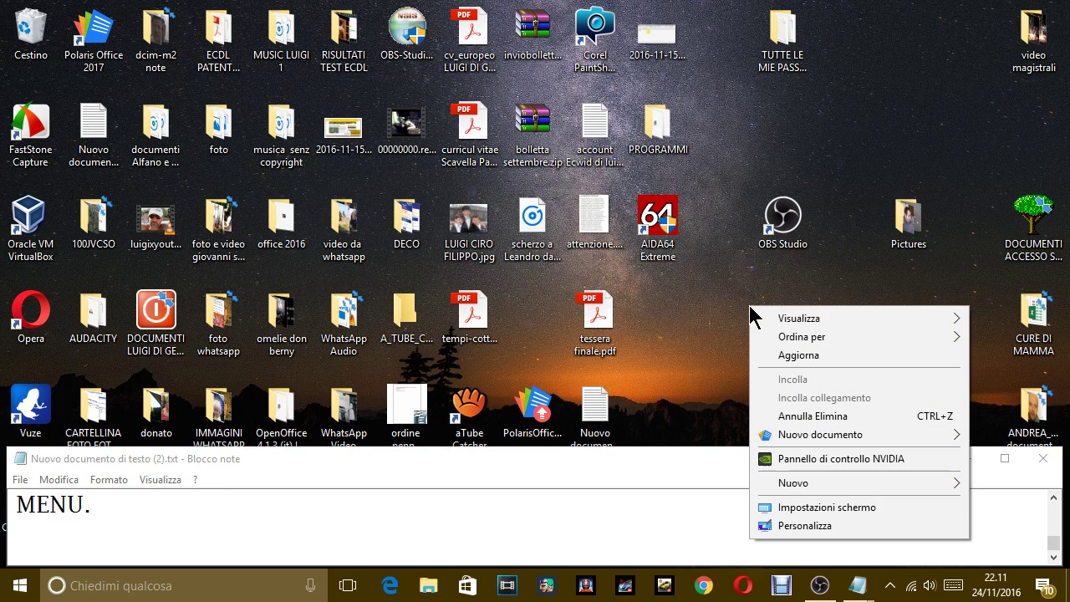
{"action": "mouse_move", "coordinate": [834, 433]}
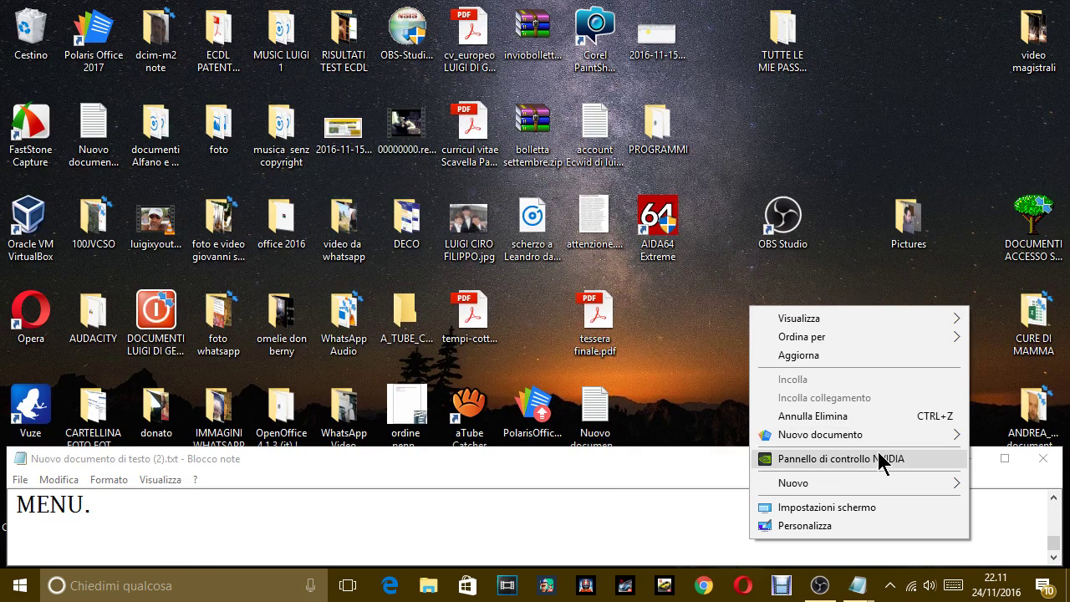
{"action": "mouse_move", "coordinate": [783, 487]}
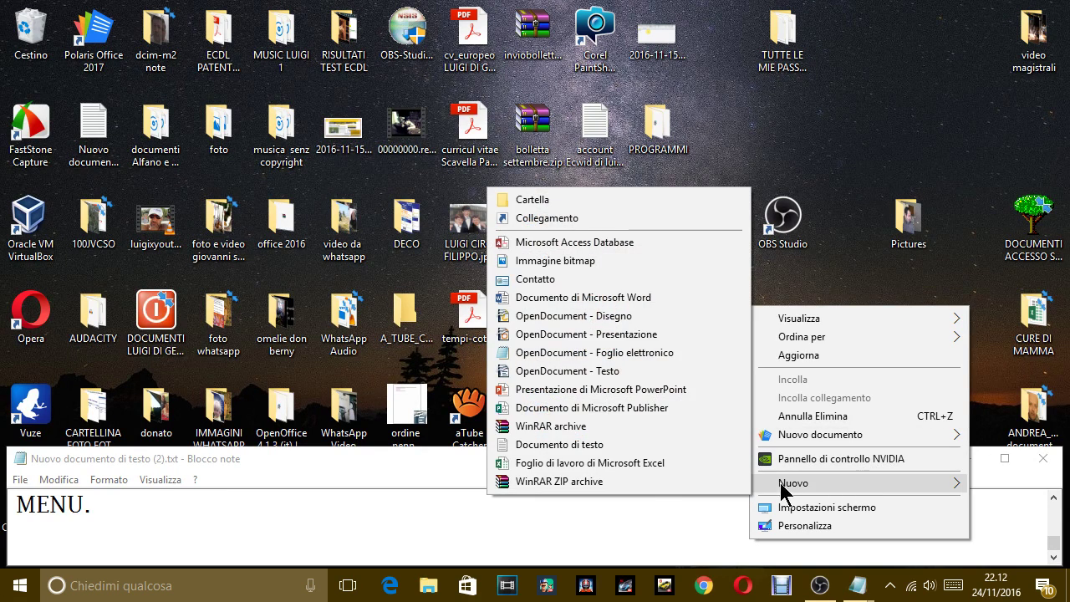
{"action": "left_click", "coordinate": [622, 463]}
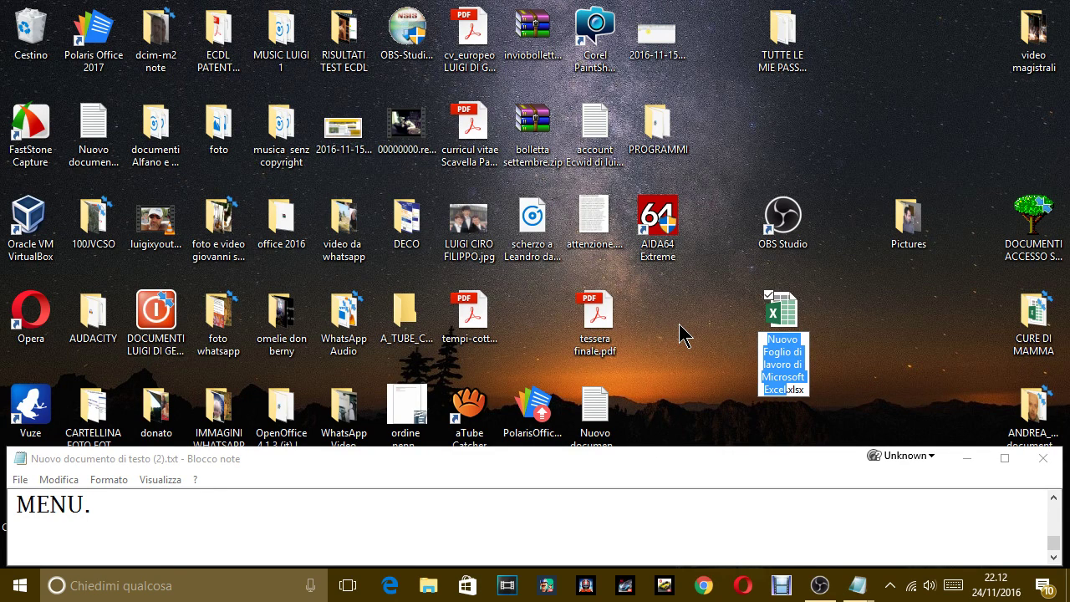
Name the new Excel worksheet FOGLIO DI CALCOLO, keeping the .xlsx extension
{"action": "type", "text": "CAR"}
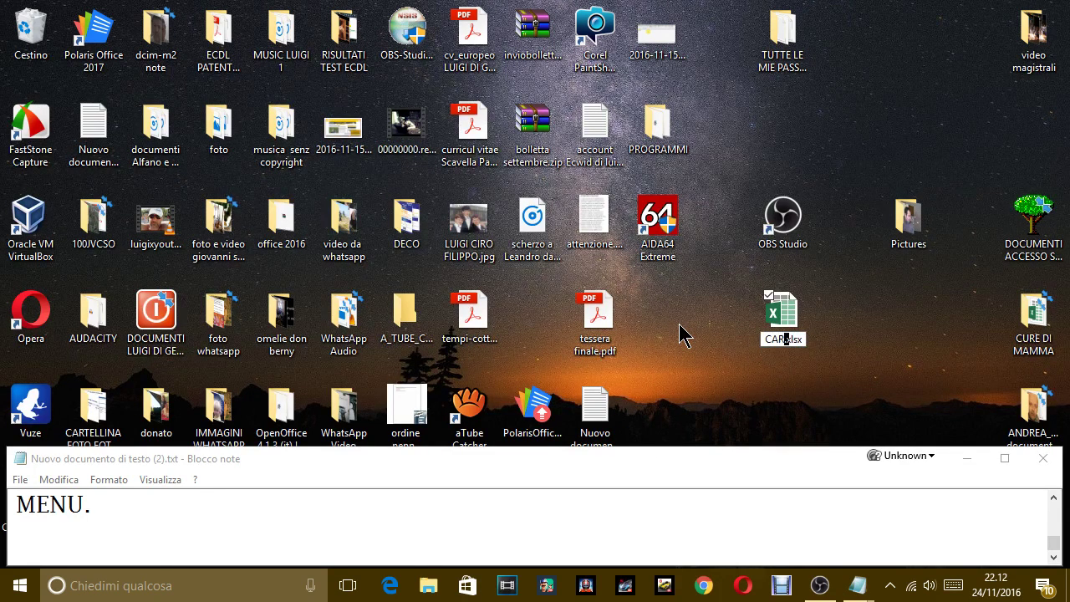
{"action": "key", "text": "BackSpace"}
{"action": "key", "text": "BackSpace"}
{"action": "key", "text": "BackSpace"}
{"action": "type", "text": "FOGLIO DI CAL"}
{"action": "type", "text": "COLO"}
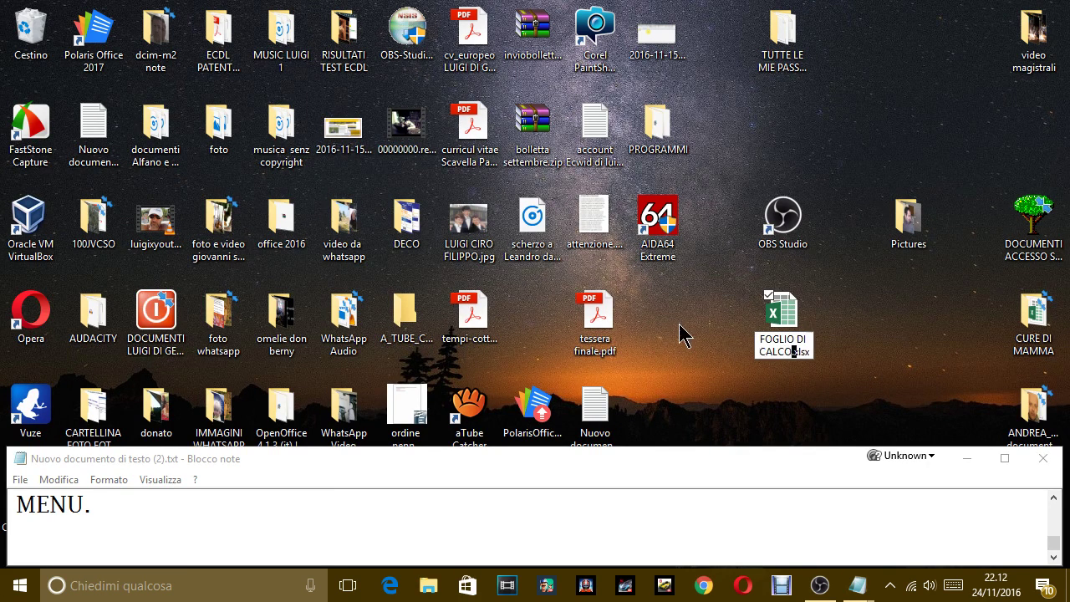
{"action": "key", "text": "Return"}
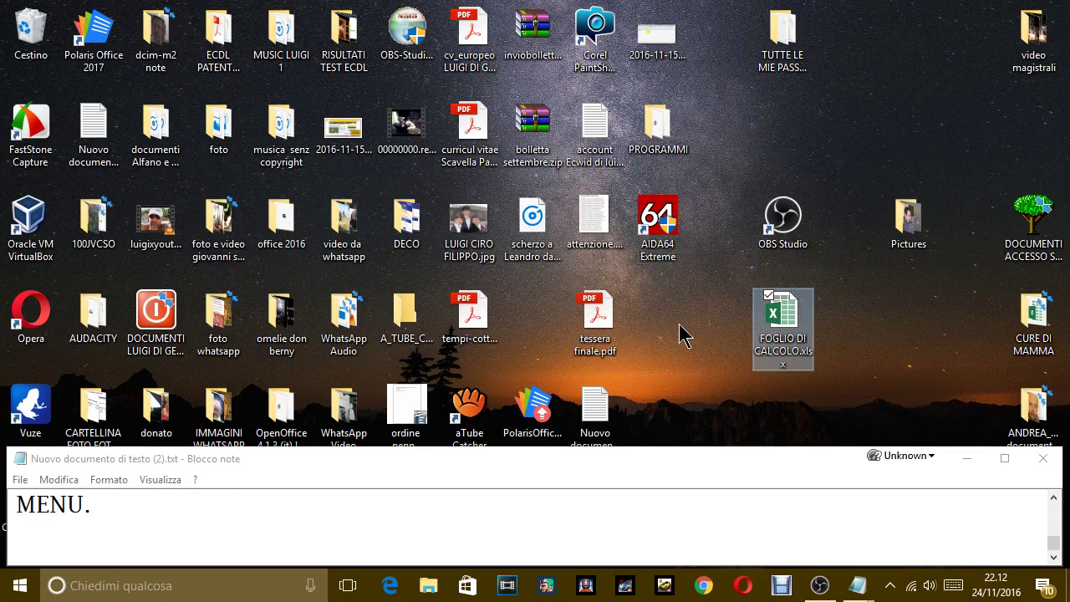
In the properties of FOGLIO DI CALCOLO.xlsx, enable the advanced attribute that compresses content to save disk space and apply it
{"action": "right_click", "coordinate": [794, 344]}
{"action": "left_click", "coordinate": [833, 319]}
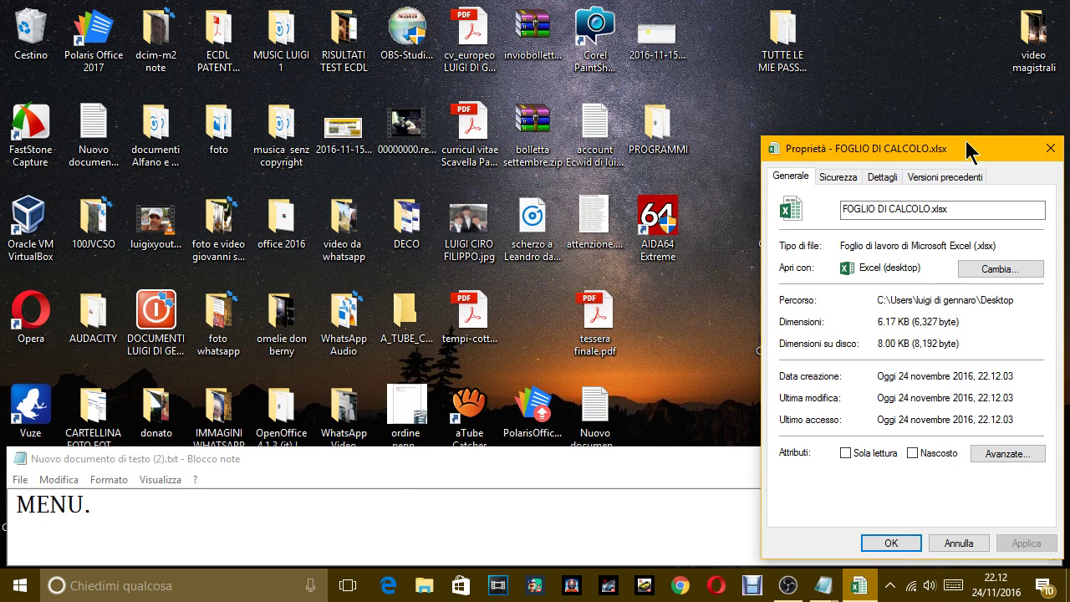
{"action": "left_click_drag", "start_coordinate": [969, 148], "coordinate": [461, 17]}
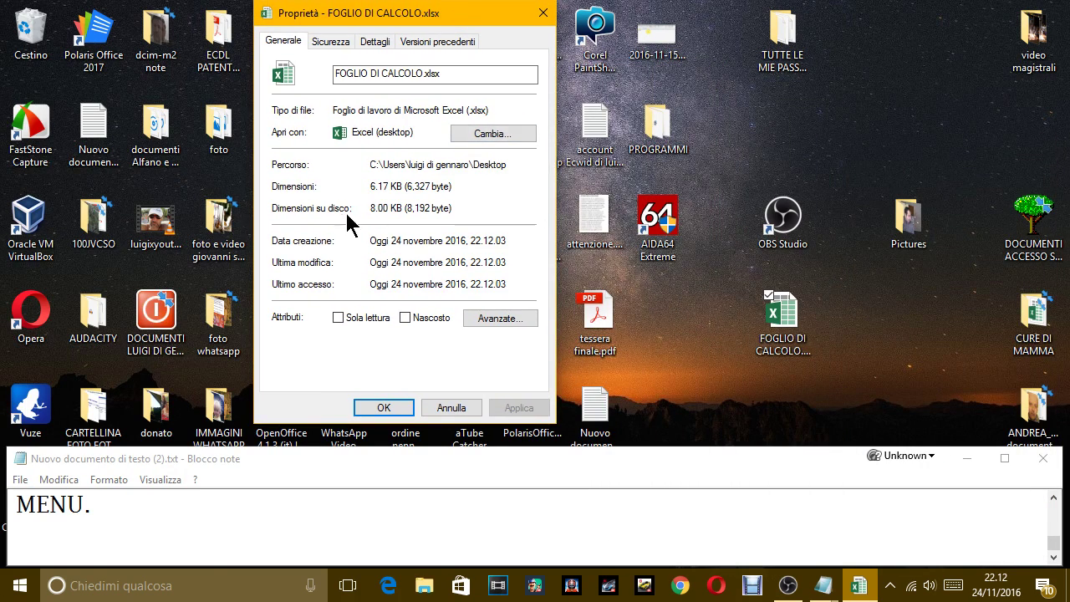
{"action": "left_click", "coordinate": [474, 318]}
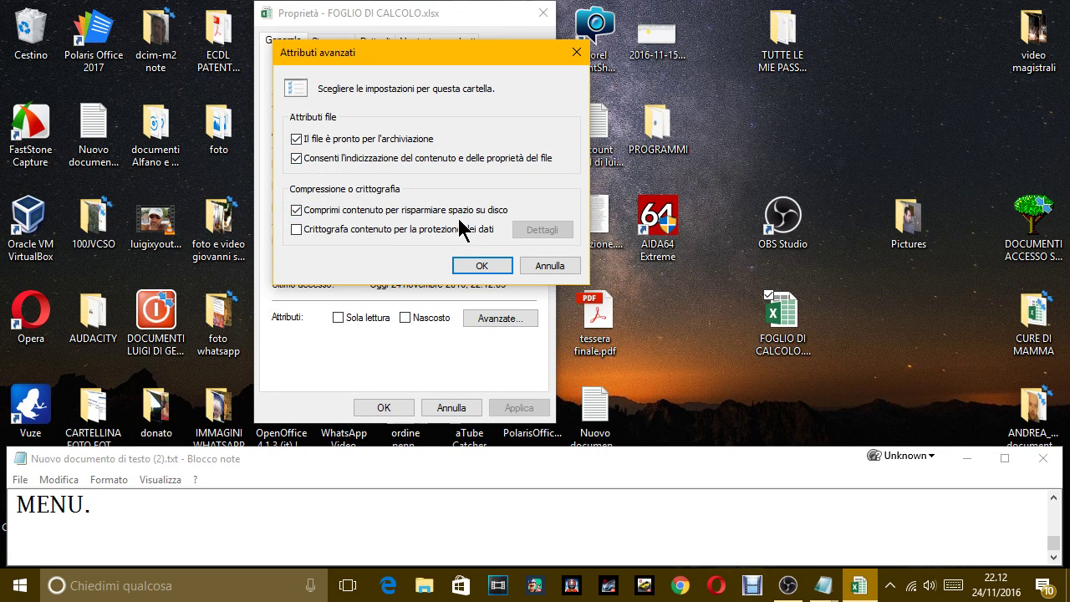
{"action": "left_click", "coordinate": [478, 266]}
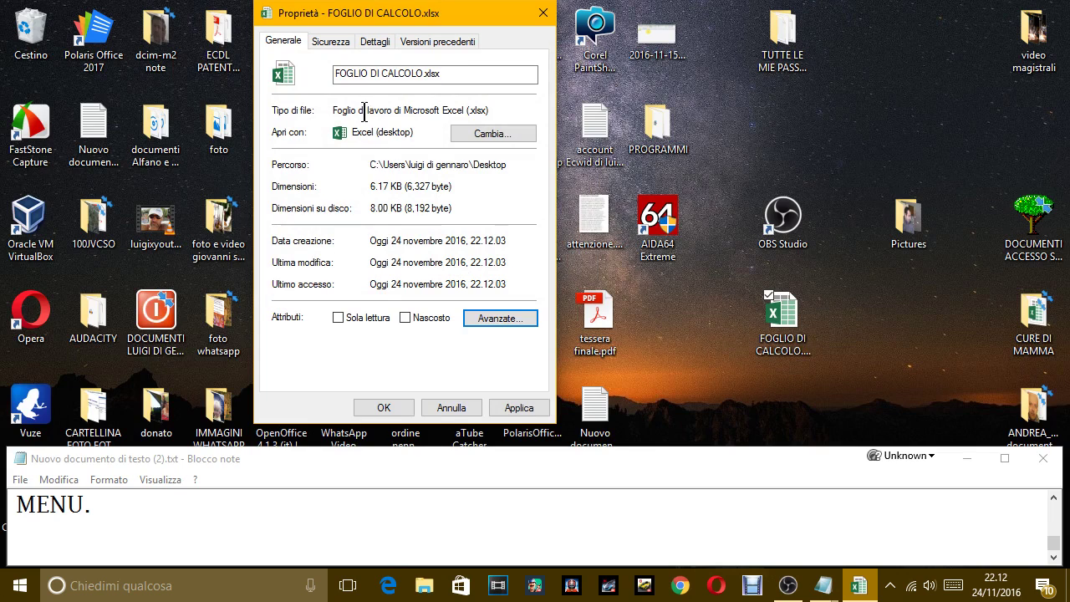
{"action": "left_click", "coordinate": [515, 408]}
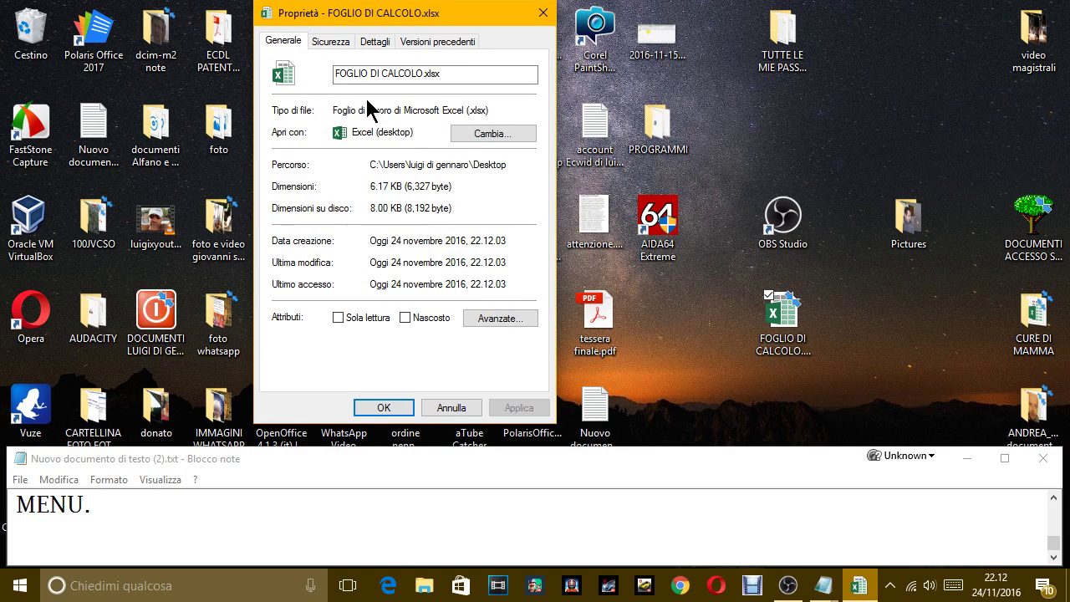
Review the security, details and previous versions information of FOGLIO DI CALCOLO.xlsx, return to its general properties and close them
{"action": "left_click", "coordinate": [337, 42]}
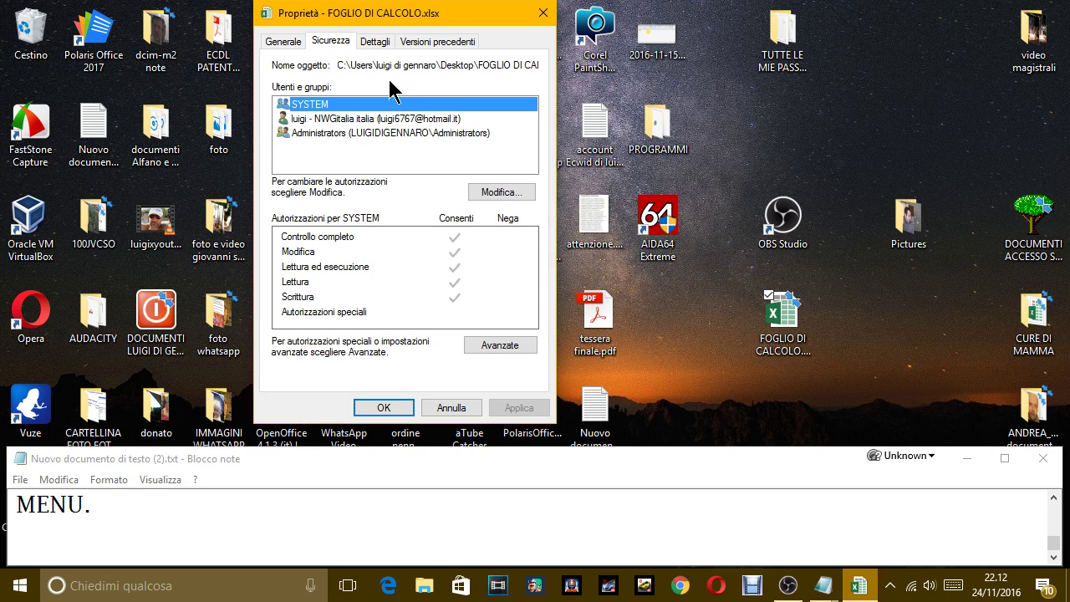
{"action": "left_click", "coordinate": [377, 41]}
{"action": "left_click", "coordinate": [421, 43]}
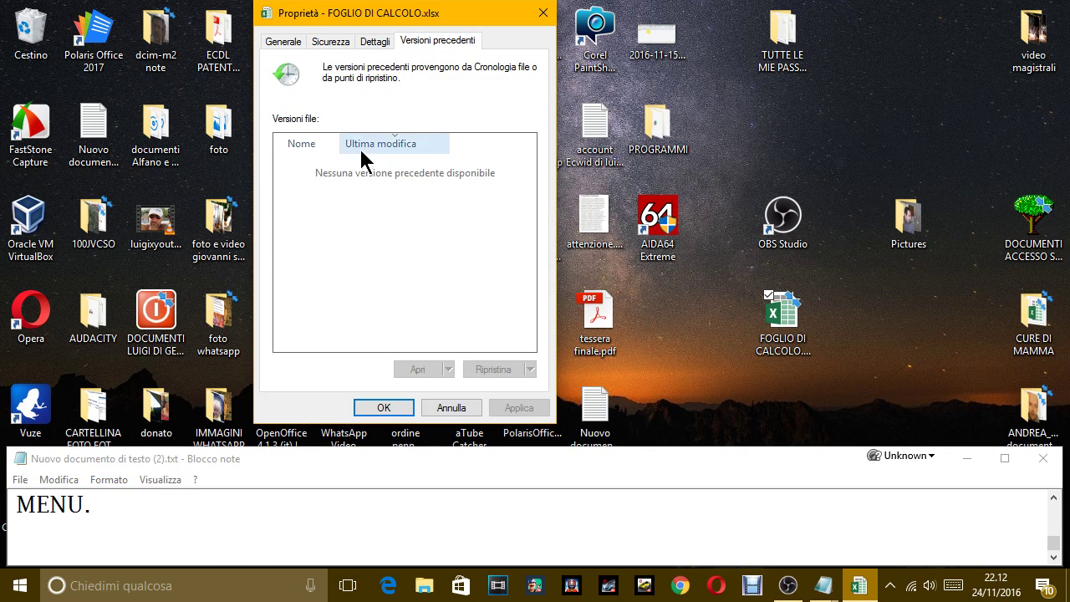
{"action": "left_click", "coordinate": [292, 47]}
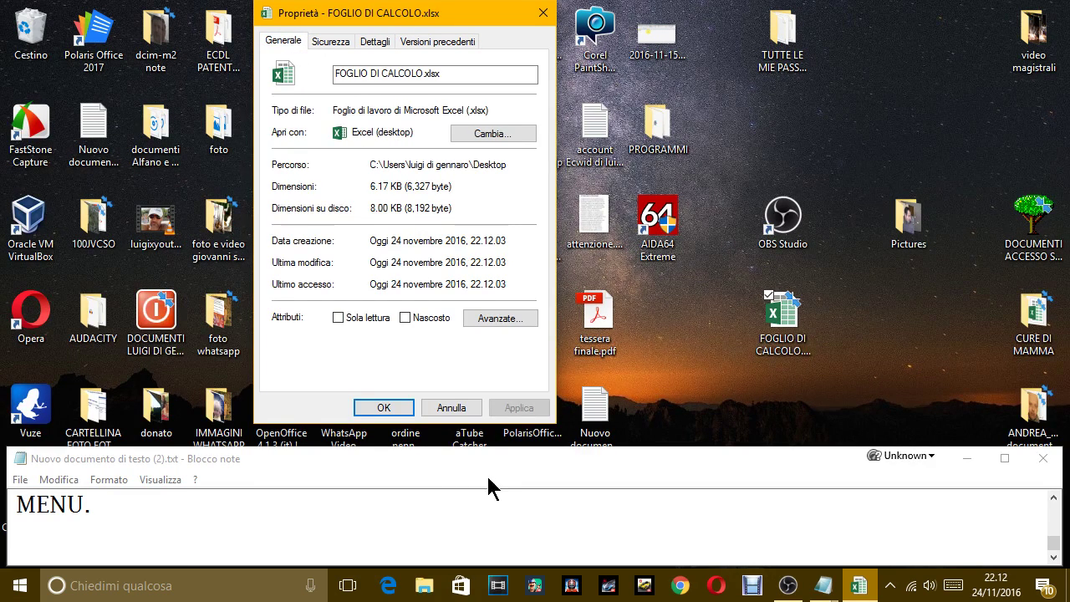
{"action": "left_click", "coordinate": [392, 407]}
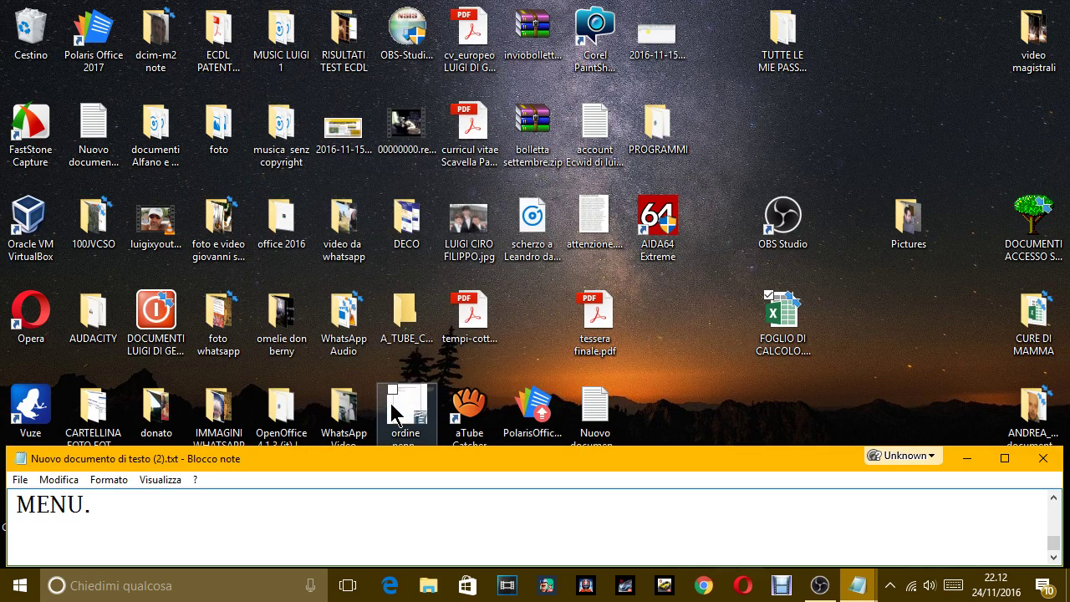
Reopen the properties of FOGLIO DI CALCOLO.xlsx and examine its file size and size on disk
{"action": "right_click", "coordinate": [790, 336]}
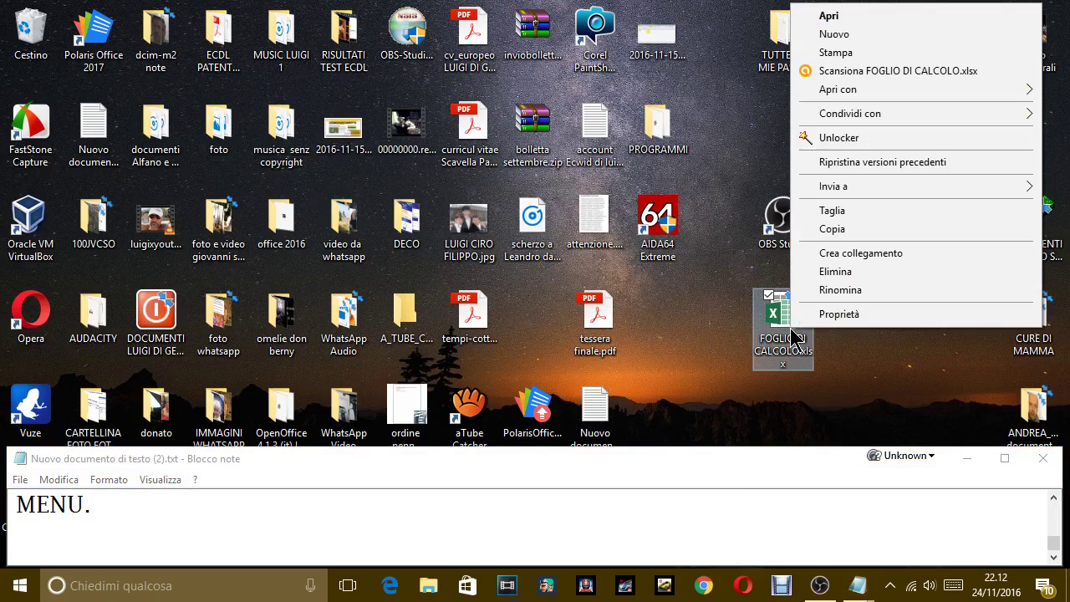
{"action": "left_click", "coordinate": [833, 314]}
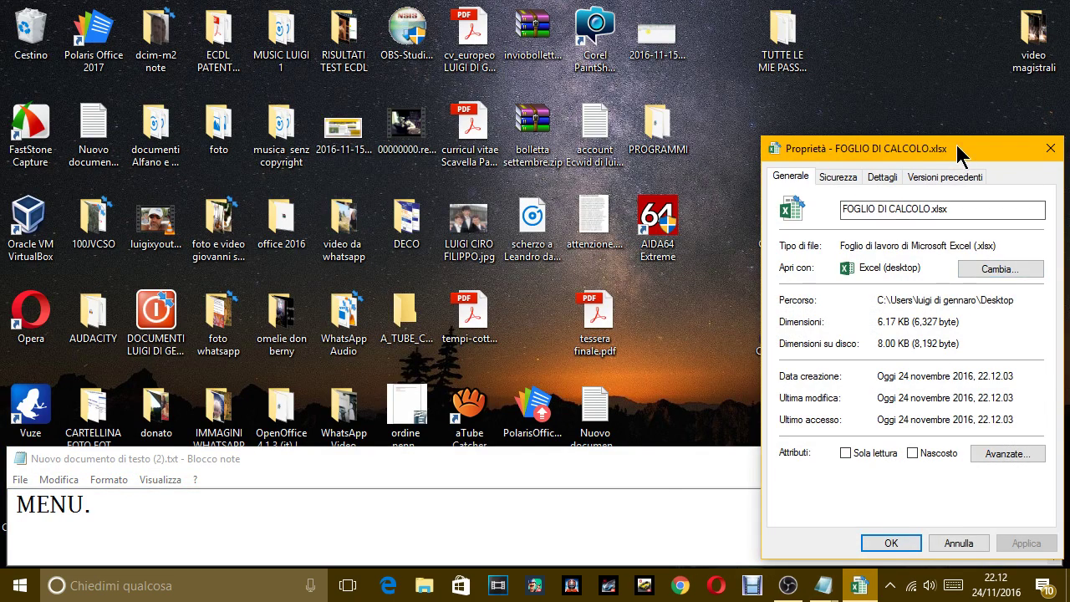
{"action": "left_click_drag", "start_coordinate": [956, 145], "coordinate": [425, 75]}
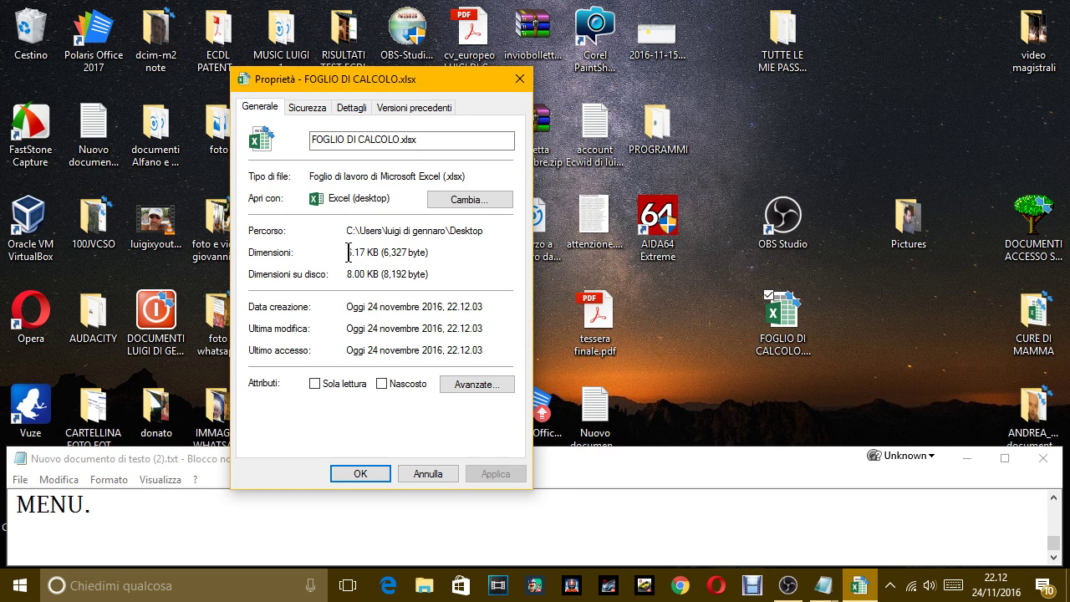
{"action": "left_click_drag", "start_coordinate": [348, 252], "coordinate": [392, 253]}
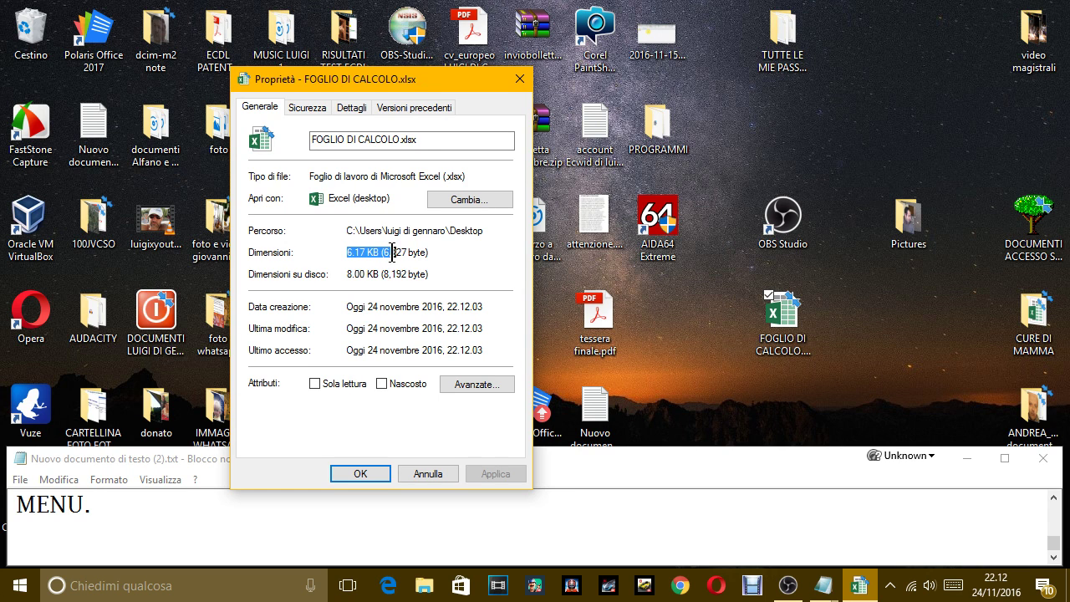
{"action": "left_click", "coordinate": [347, 273]}
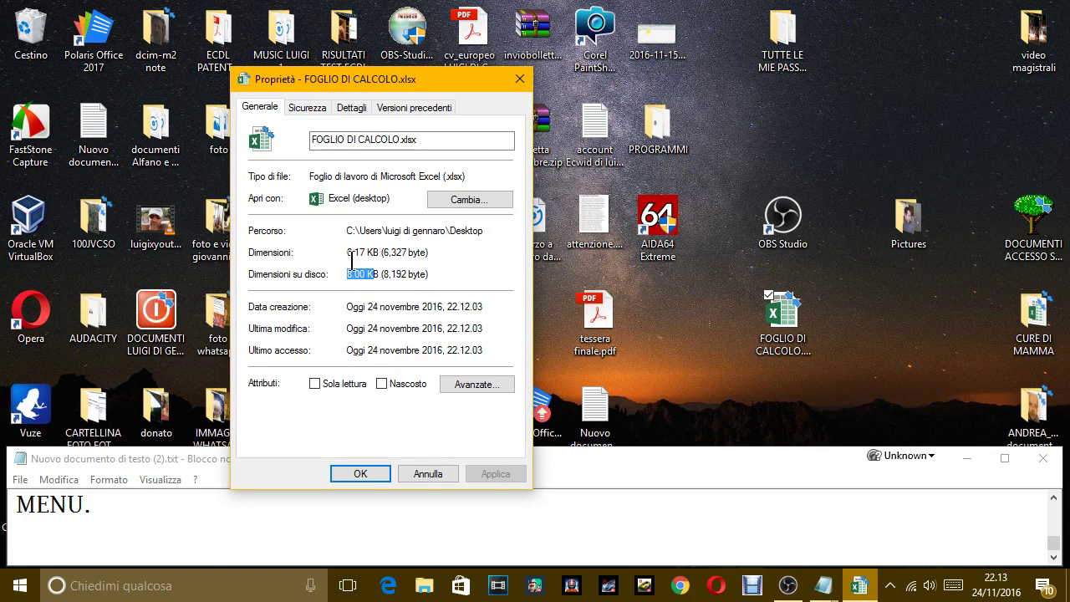
Set the read-only and hidden attributes for FOGLIO DI CALCOLO.xlsx, confirm, and check its former spot on the desktop
{"action": "left_click", "coordinate": [315, 383]}
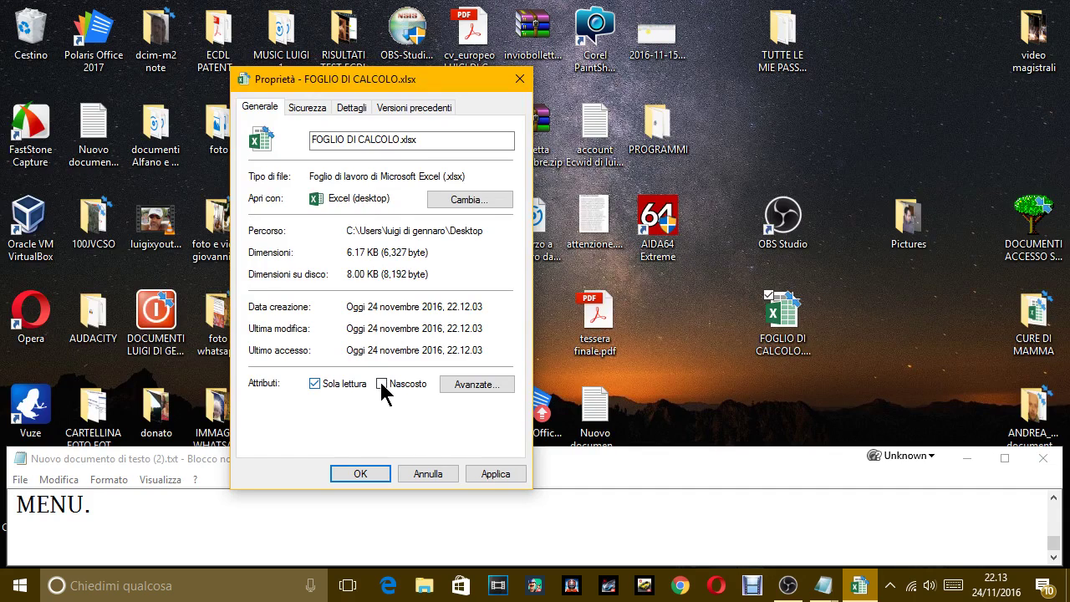
{"action": "left_click", "coordinate": [361, 474]}
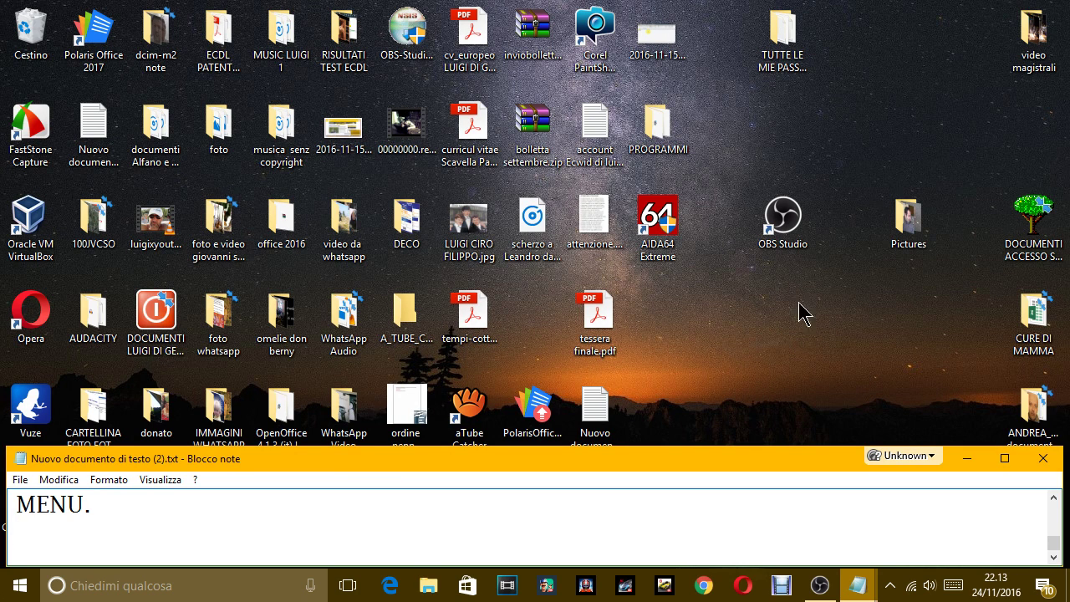
{"action": "left_click", "coordinate": [771, 326]}
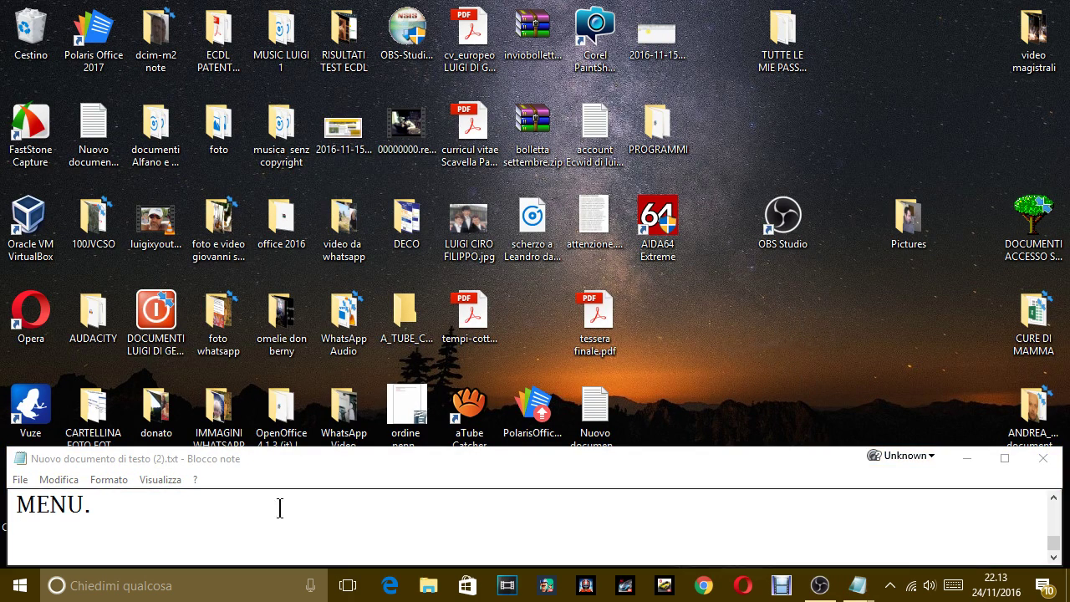
Continue the note after MENU. with "NASCONDENDO IL DOCUMENTO,"
{"action": "left_click", "coordinate": [112, 509]}
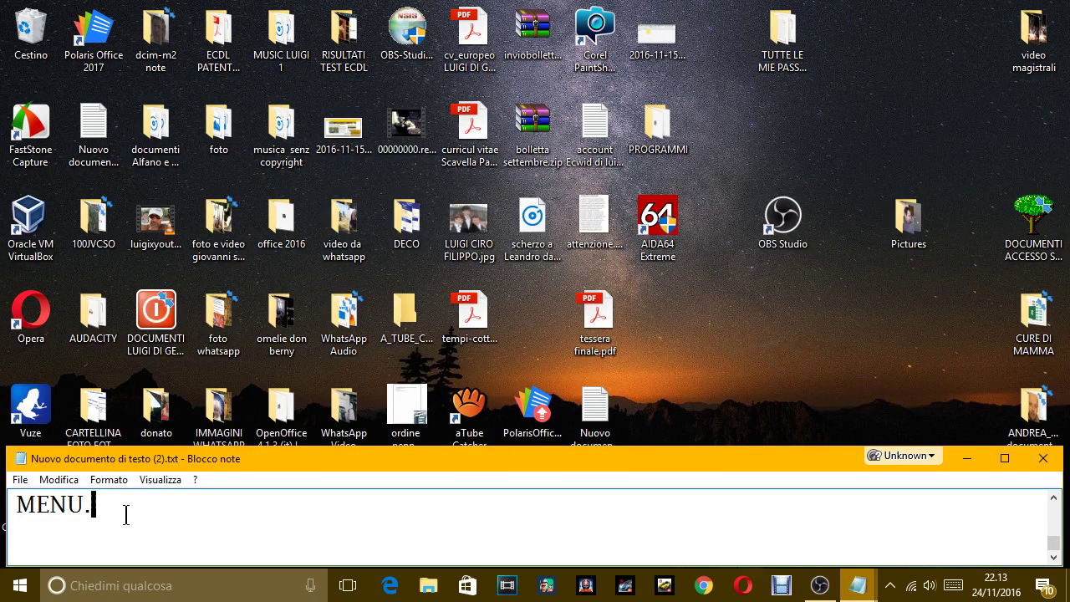
{"action": "type", "text": "NASCONDENDO I DO"}
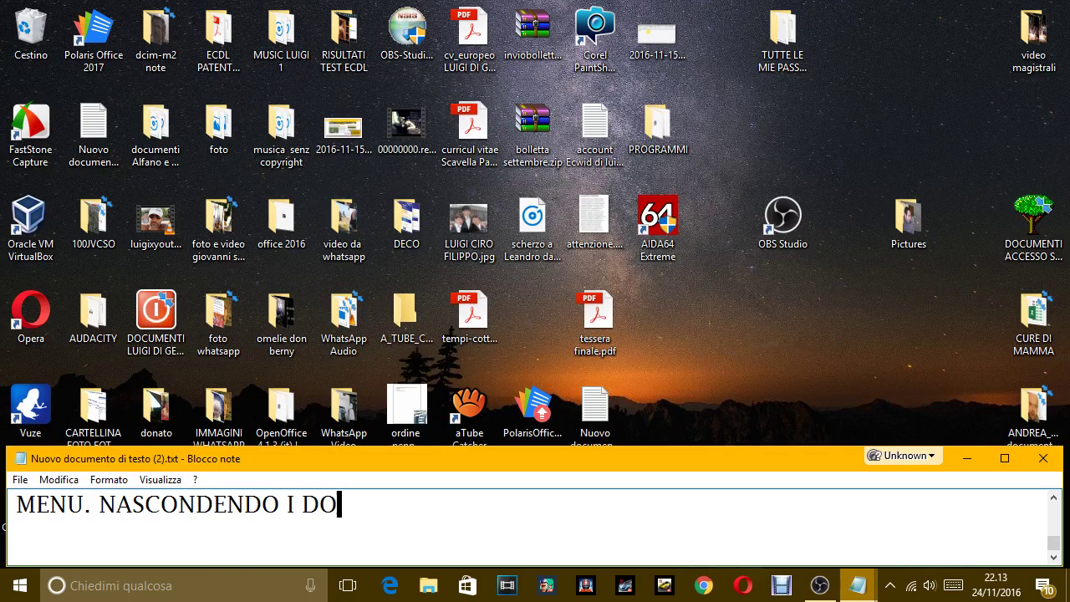
{"action": "key", "text": "BackSpace"}
{"action": "key", "text": "BackSpace"}
{"action": "key", "text": "BackSpace"}
{"action": "type", "text": "L DOCUMENT"}
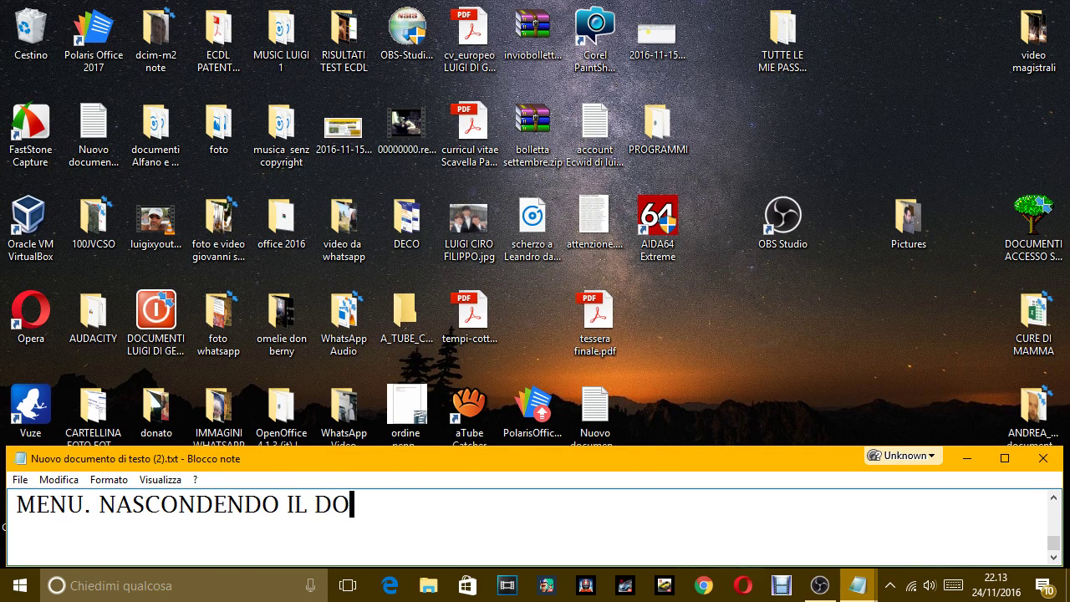
{"action": "type", "text": "O, "}
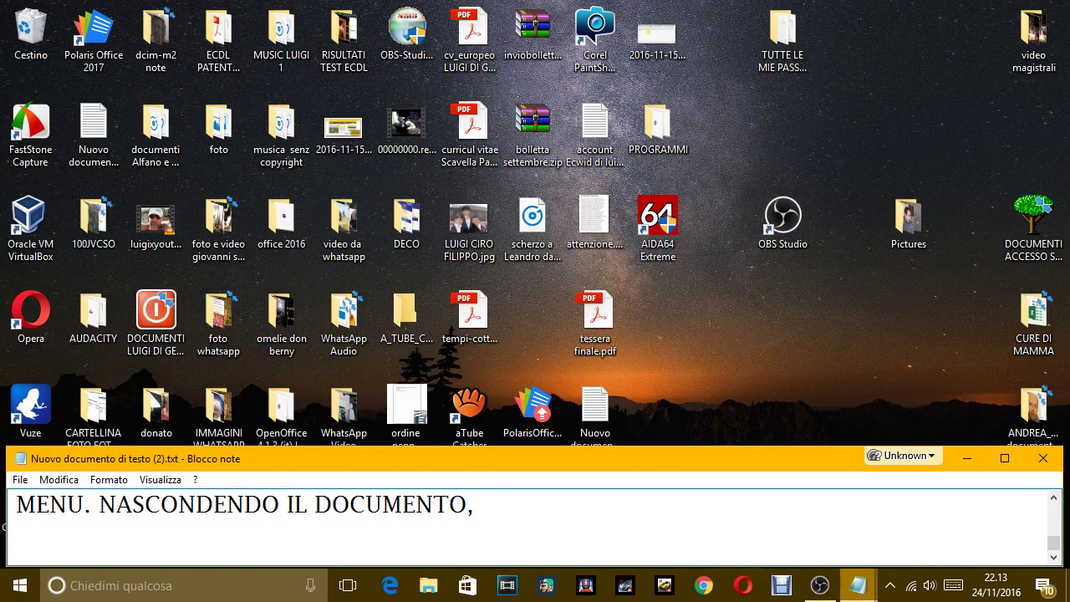
Complete the note's sentence about the hidden document with "ESSO STA ANCRORA AL SUO POSTO."
{"action": "type", "text": "ESSO STA A"}
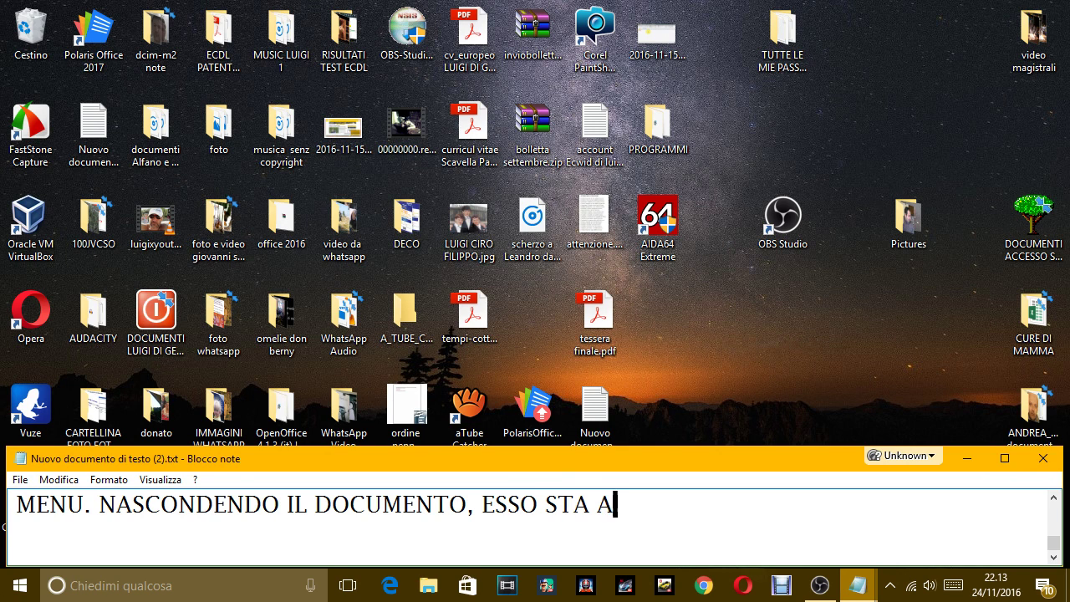
{"action": "type", "text": "NCROA"}
{"action": "key", "text": "BackSpace"}
{"action": "key", "text": "BackSpace"}
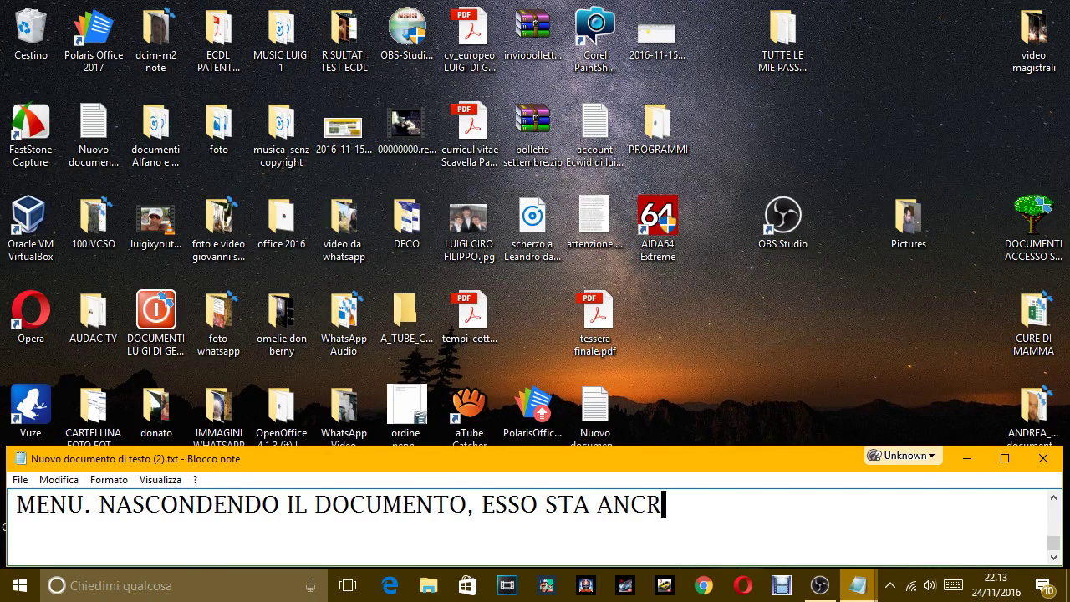
{"action": "type", "text": "ORA AL SUO "}
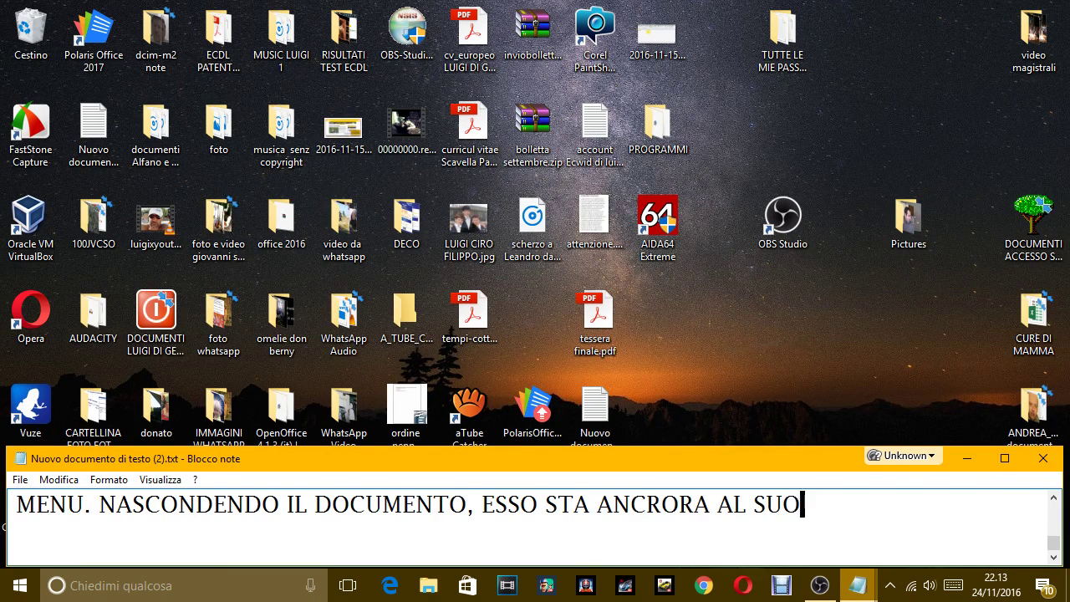
{"action": "type", "text": "POSTO."}
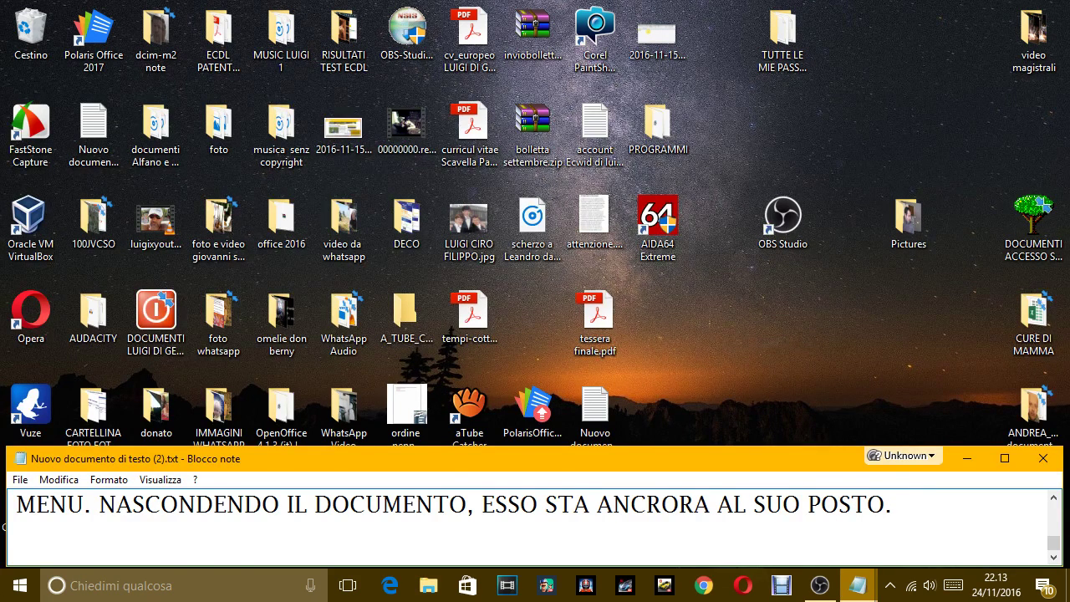
Add "SOLO CHE DIVENTA INVISIBILE" to the note after POSTO
{"action": "type", "text": " SOLO CHE DIV"}
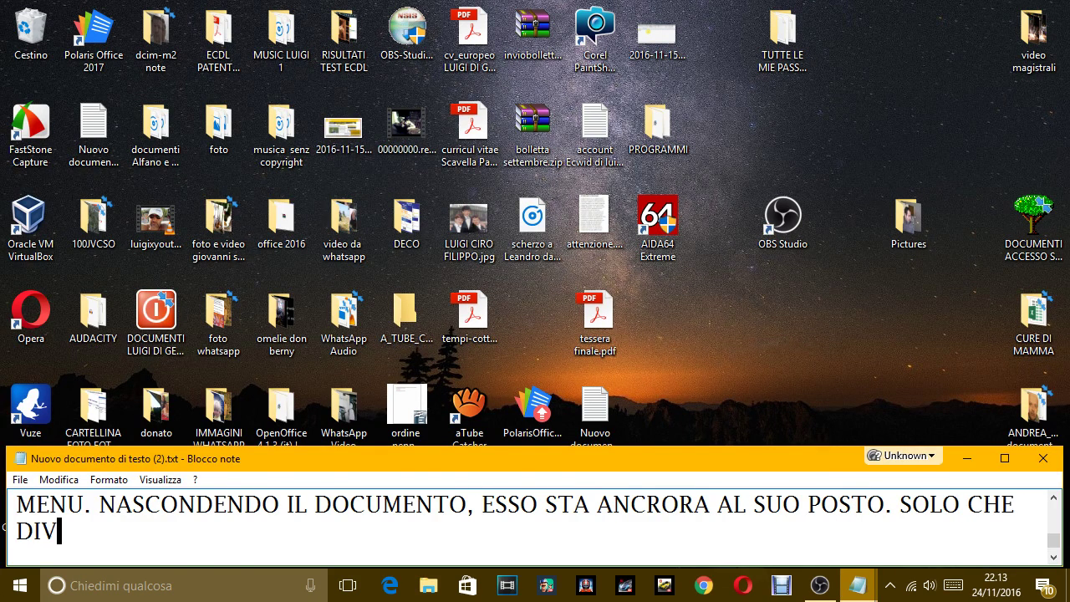
{"action": "type", "text": "ENTA INVI"}
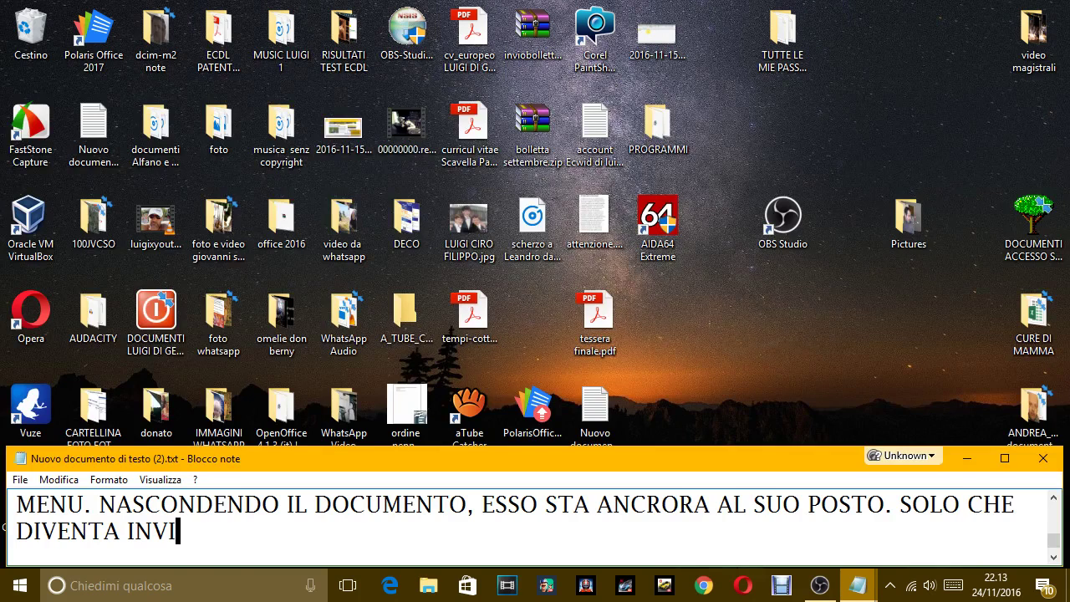
{"action": "type", "text": "SIBILE"}
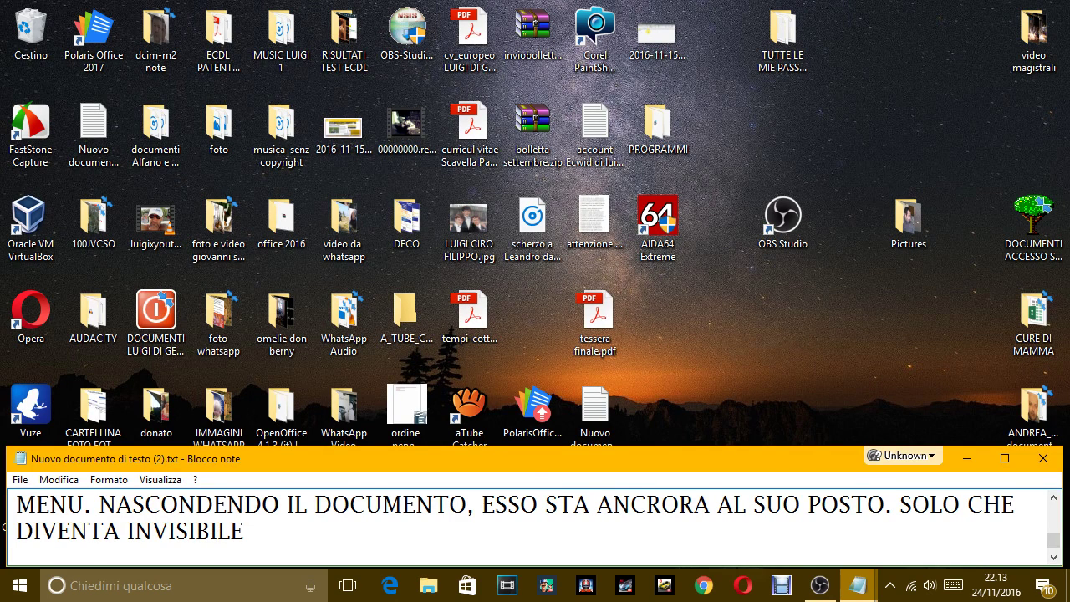
Continue the note after INVISIBILE with ". PER VEDERLO DI NUOVO SI DEVE ANDARE NELLE IMPOSTAZIONI"
{"action": "type", "text": ". PER VER"}
{"action": "type", "text": "ER"}
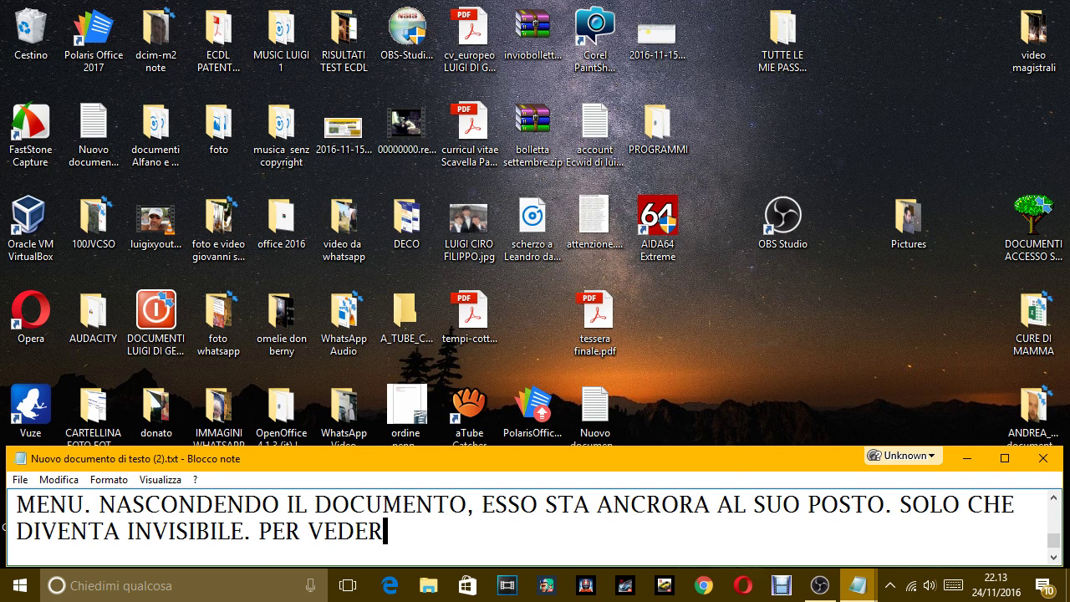
{"action": "type", "text": "LO DI NUOVO "}
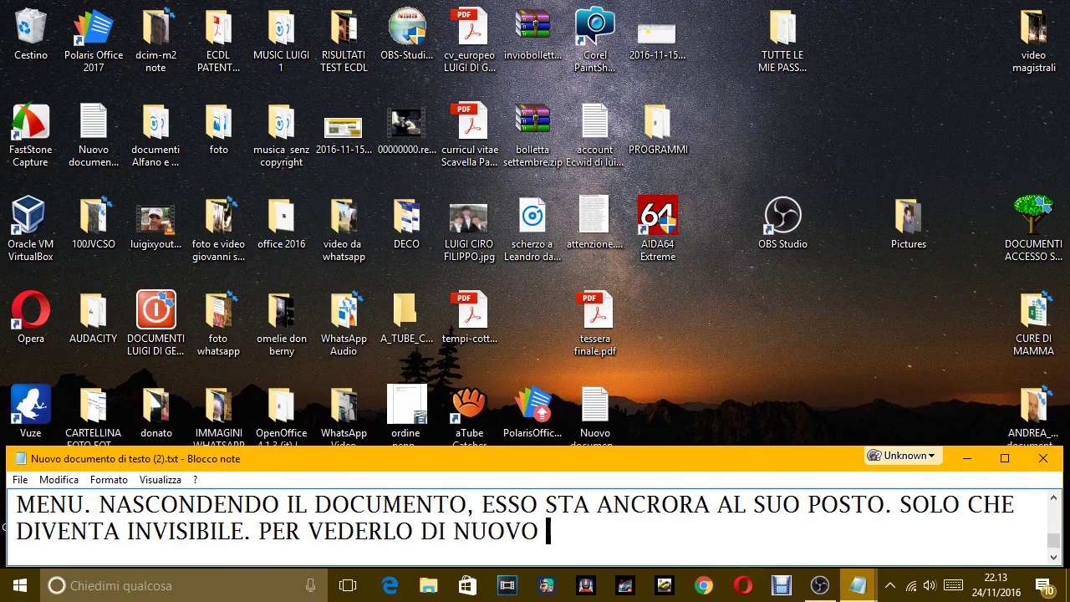
{"action": "type", "text": "SI DEVE A"}
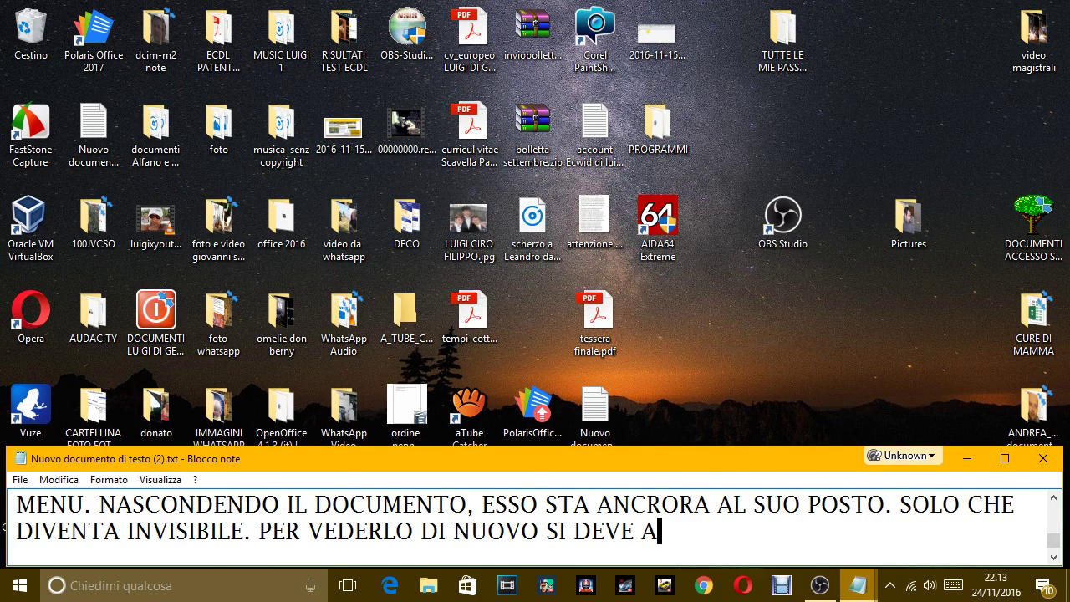
{"action": "type", "text": "NDARE NEL"}
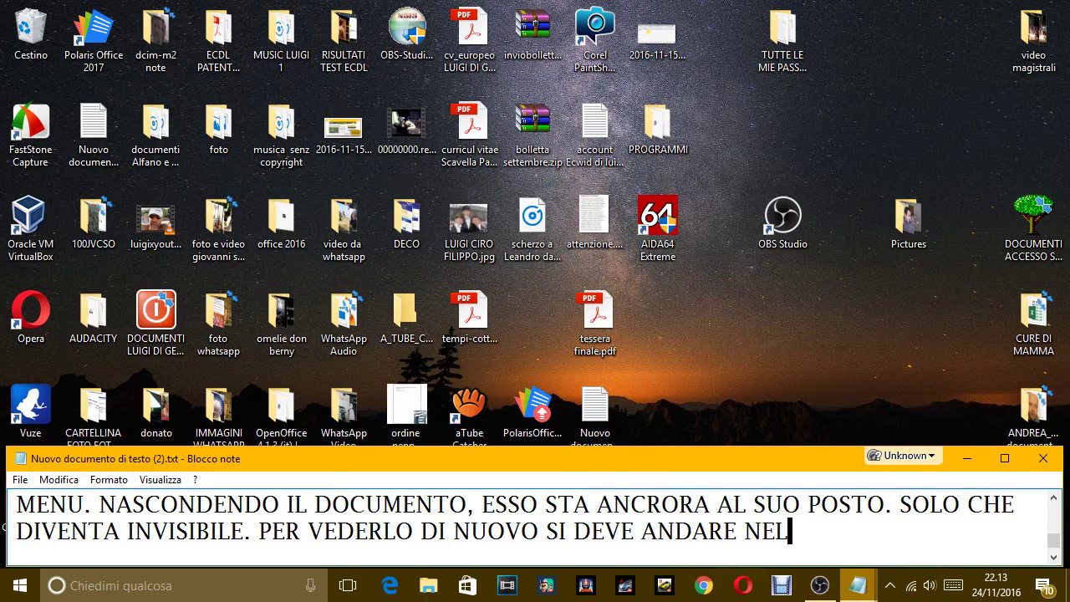
{"action": "type", "text": "LE IMPO"}
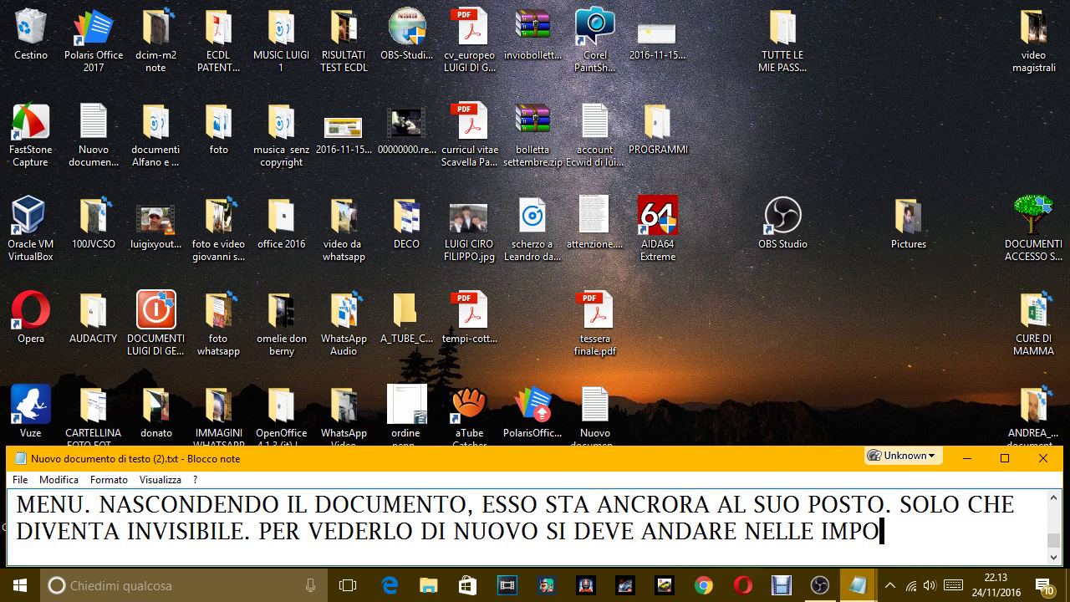
{"action": "type", "text": "STIAZIONI"}
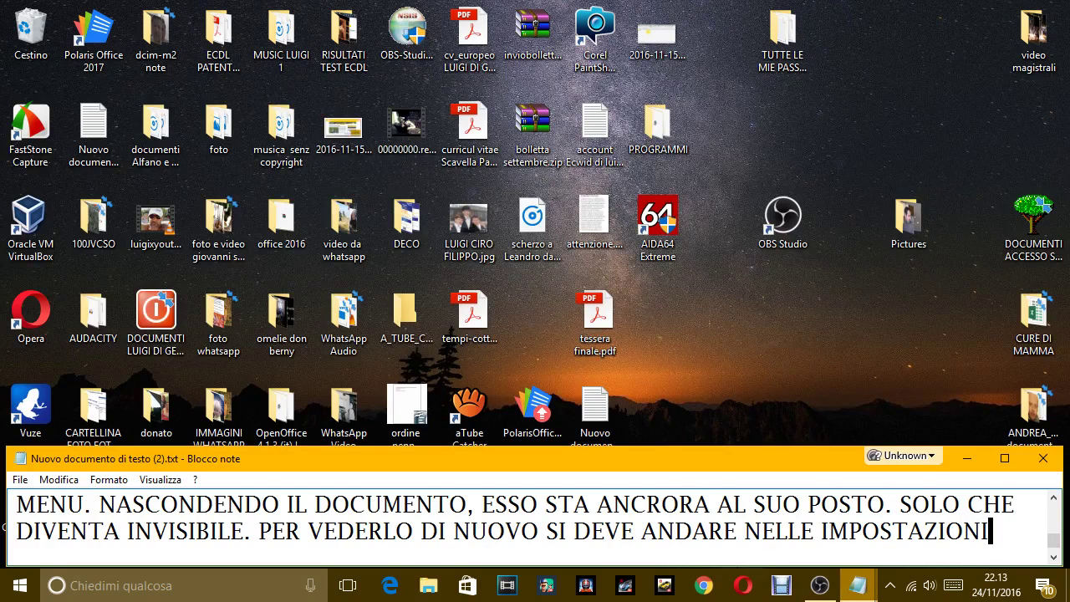
Complete the note's sentence after IMPOSTAZIONI with "E RENDERE VISIBILI I FILE INVISIBILI."
{"action": "type", "text": " E RENDERE "}
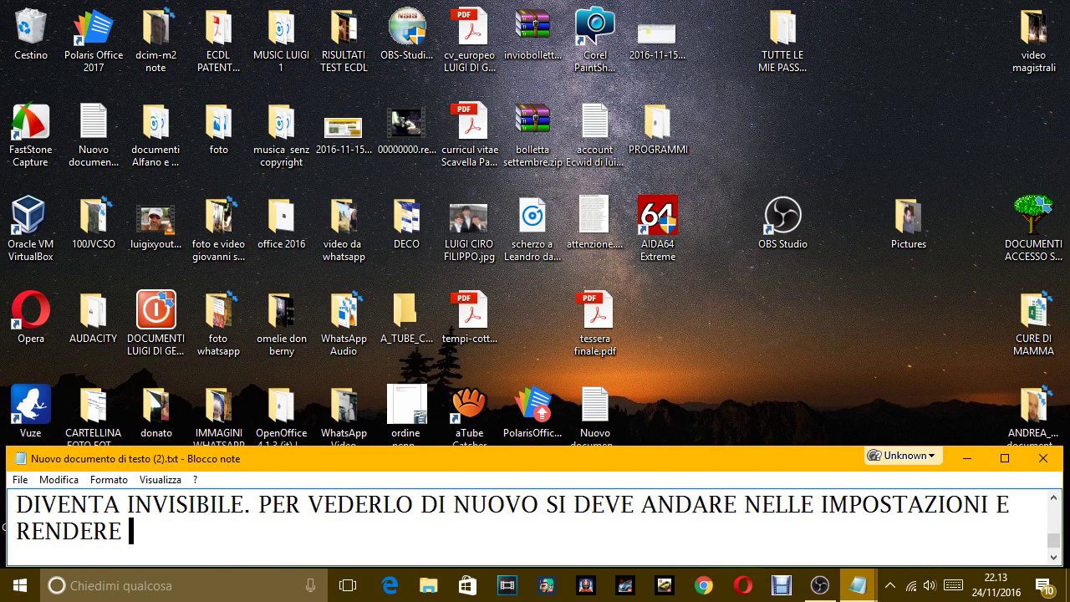
{"action": "type", "text": "VISIBI"}
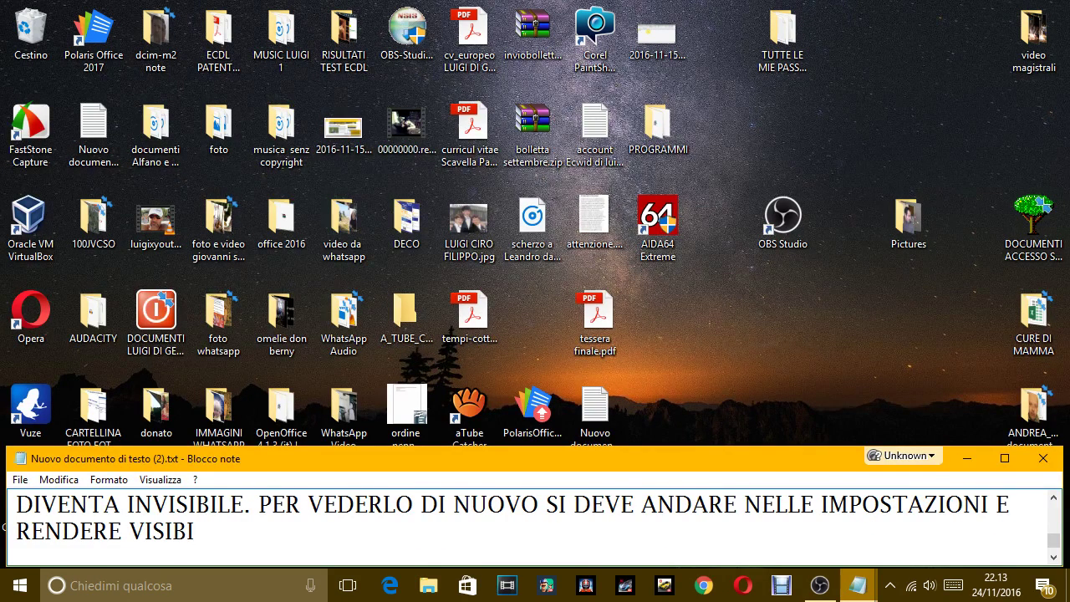
{"action": "type", "text": "LI I FILE "}
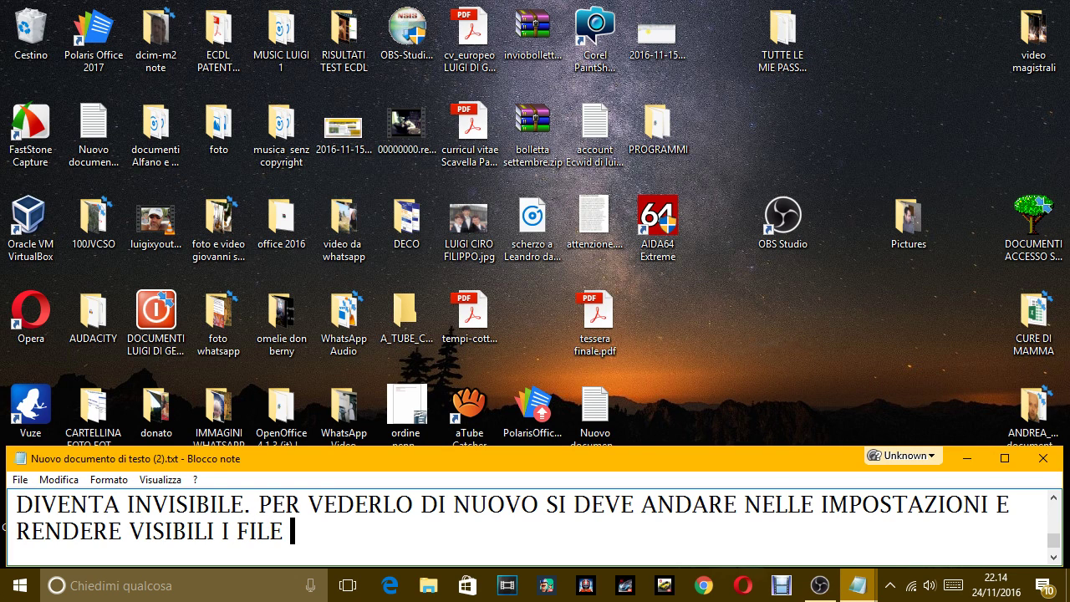
{"action": "type", "text": "INVISIBI"}
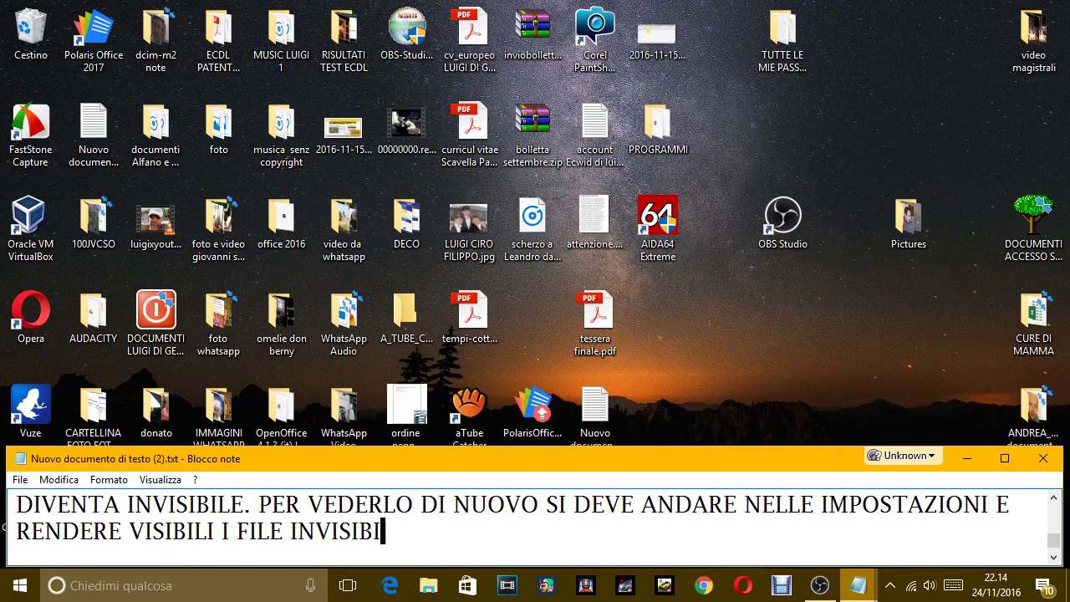
{"action": "type", "text": "LI."}
{"action": "left_click", "coordinate": [792, 306]}
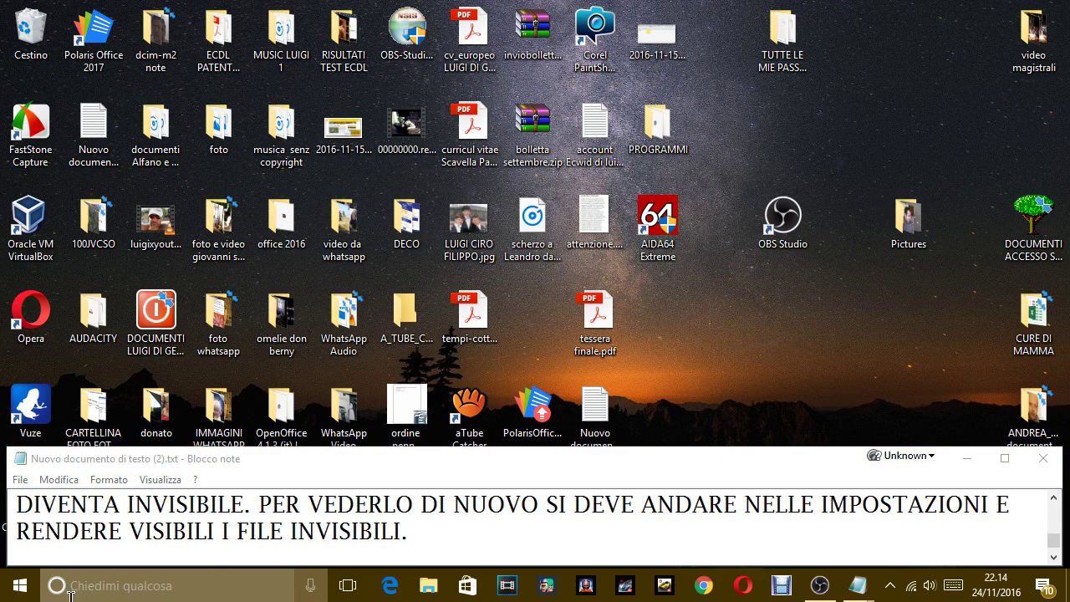
Switch to File Explorer and open the folder options at the advanced display settings
{"action": "left_click", "coordinate": [102, 586]}
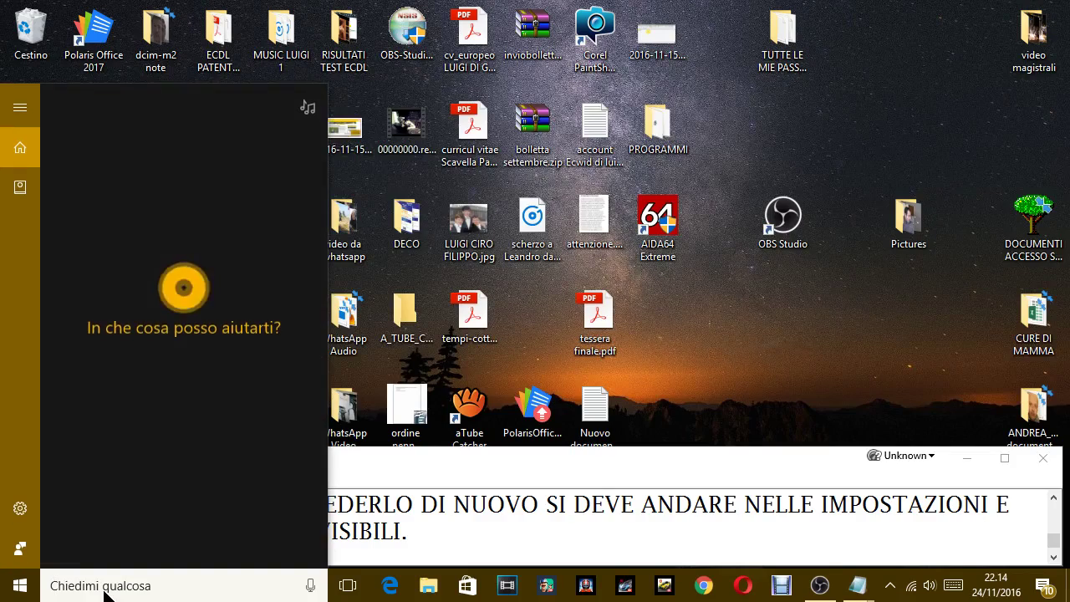
{"action": "left_click", "coordinate": [427, 586]}
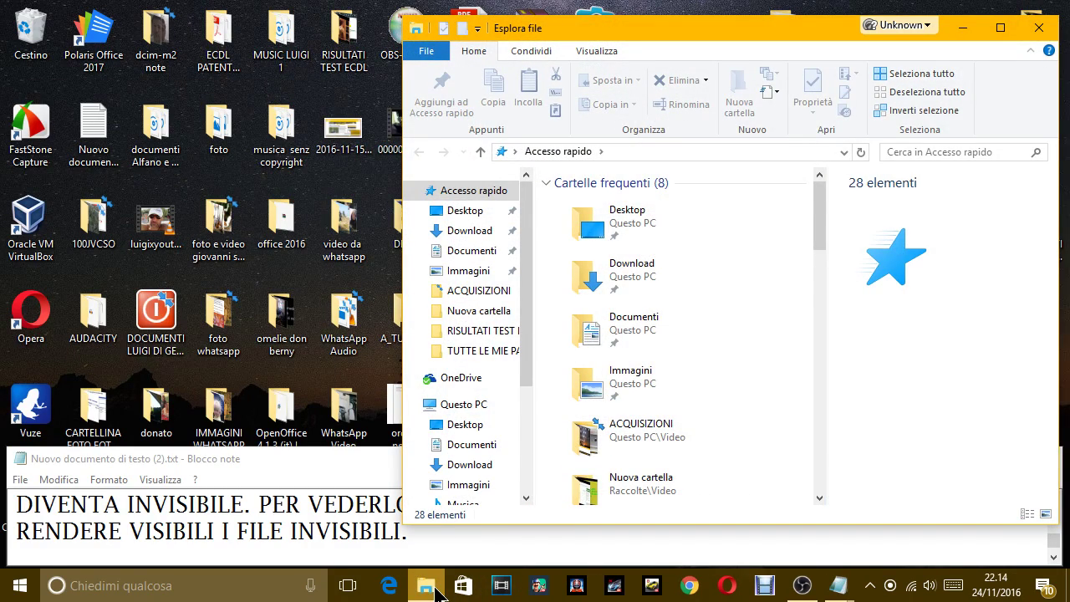
{"action": "left_click", "coordinate": [607, 52]}
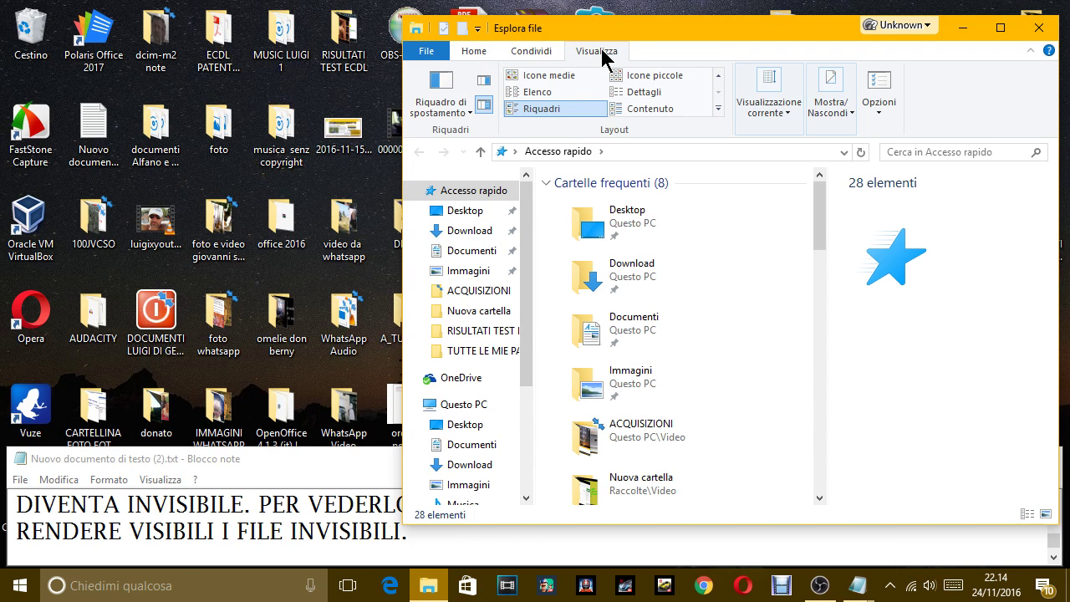
{"action": "left_click", "coordinate": [884, 94]}
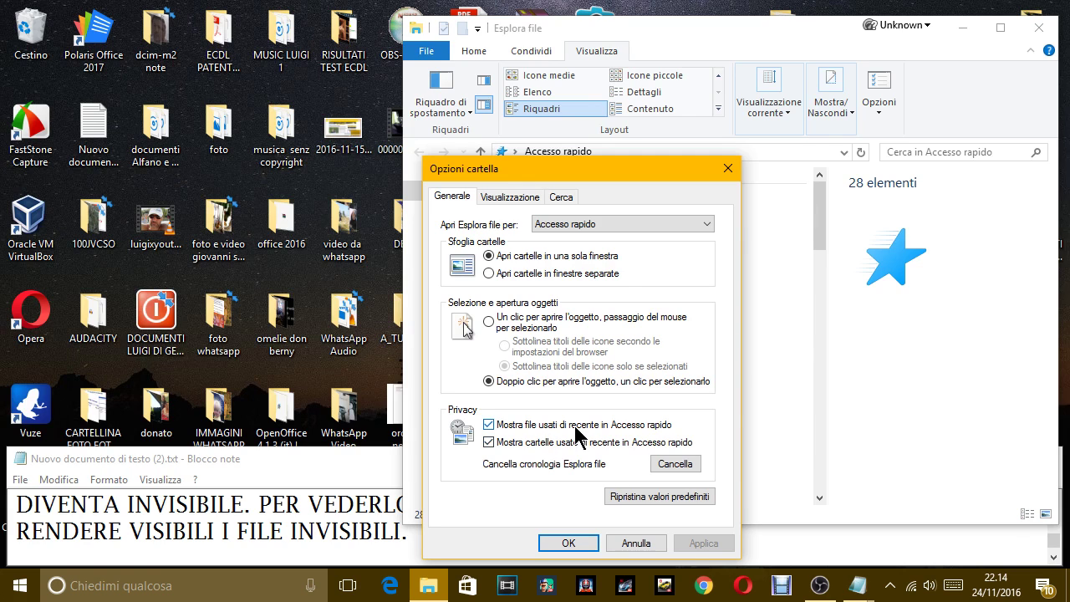
{"action": "left_click", "coordinate": [519, 199]}
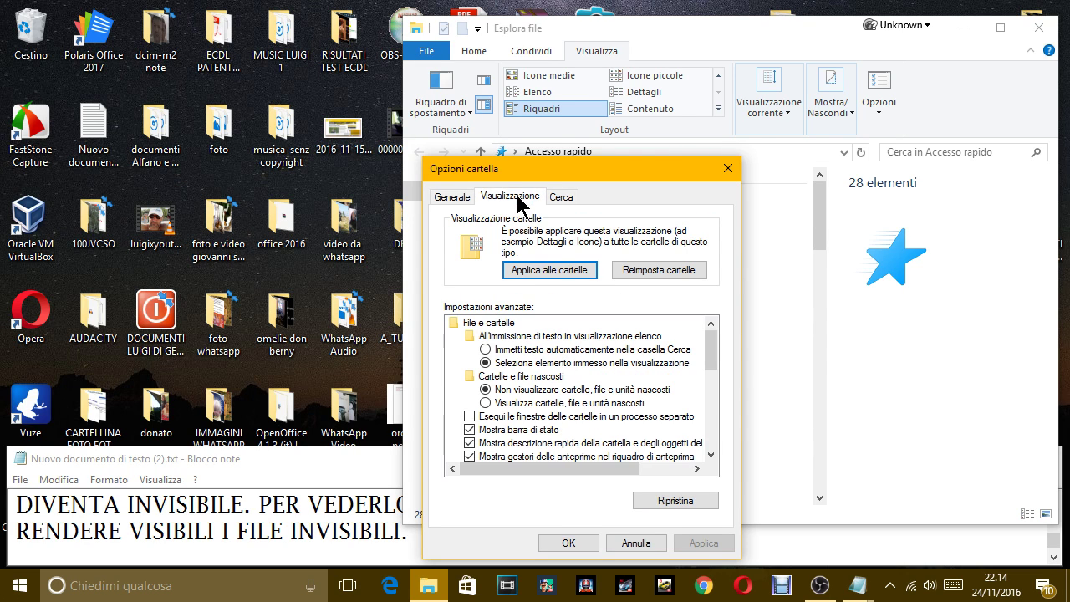
Look through the advanced folder settings for the option that controls hidden files
{"action": "left_click_drag", "start_coordinate": [709, 354], "coordinate": [710, 374]}
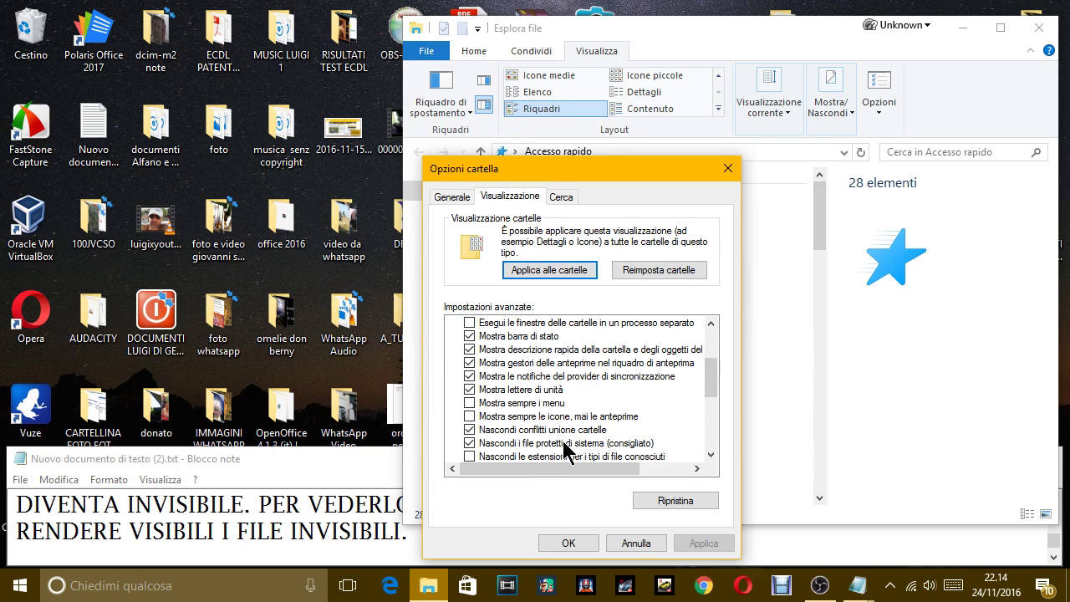
{"action": "left_click", "coordinate": [710, 455]}
{"action": "left_click", "coordinate": [710, 455]}
{"action": "left_click", "coordinate": [711, 456]}
{"action": "left_click", "coordinate": [710, 455]}
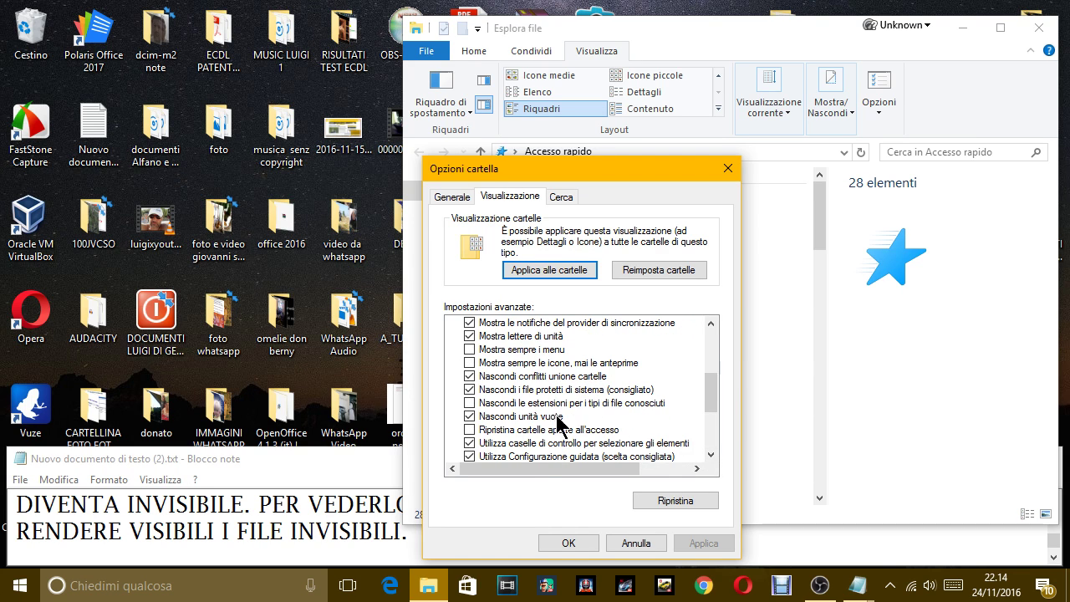
{"action": "left_click", "coordinate": [710, 455]}
{"action": "left_click", "coordinate": [710, 455]}
{"action": "left_click", "coordinate": [710, 456]}
{"action": "left_click", "coordinate": [710, 455]}
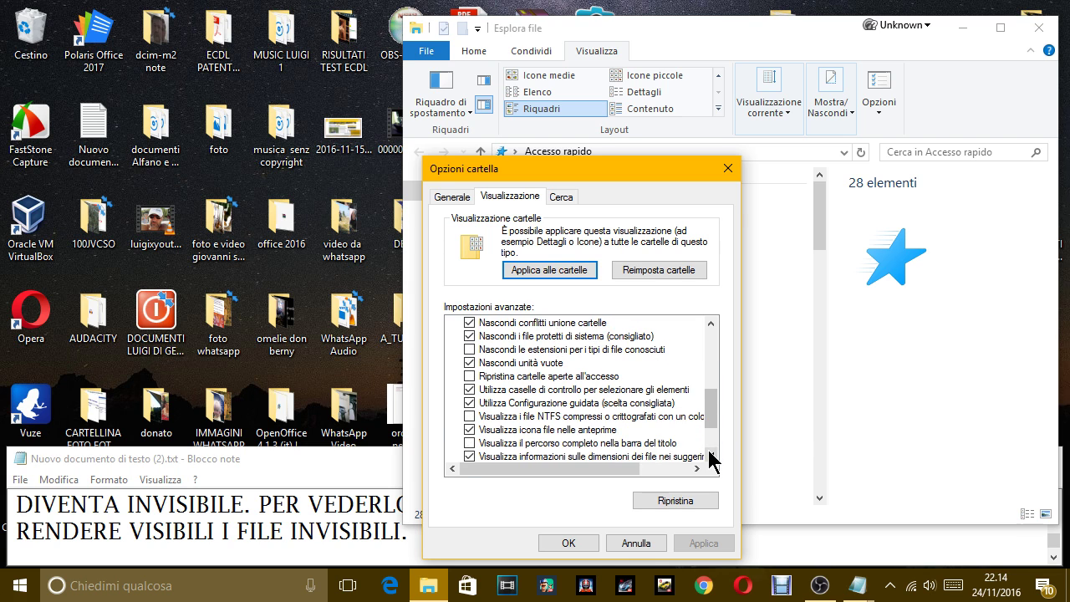
{"action": "left_click", "coordinate": [710, 455]}
{"action": "left_click", "coordinate": [710, 456]}
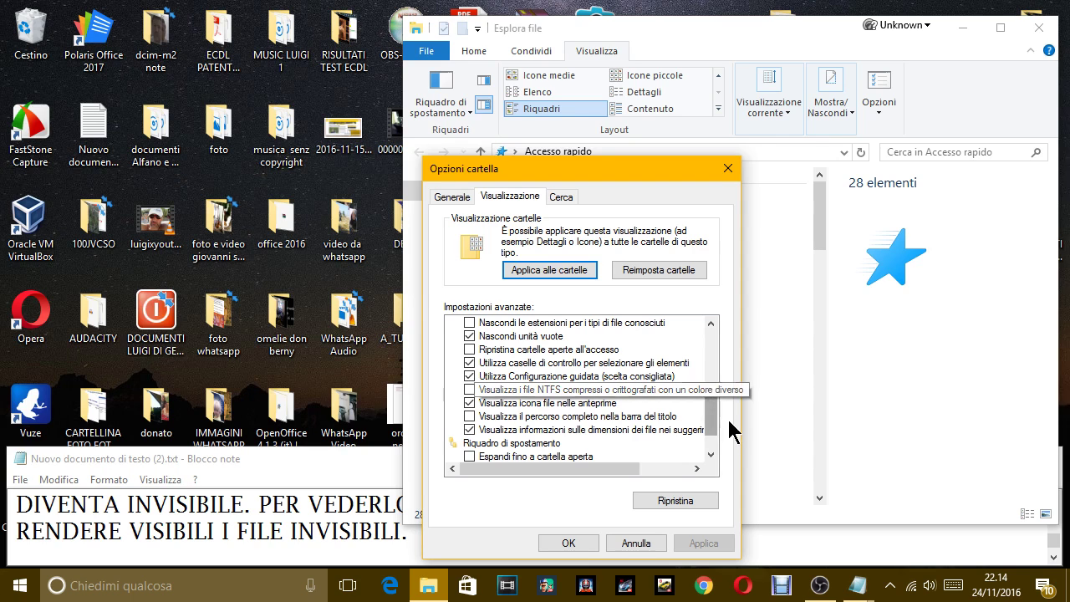
Set hidden items to "Visualizza cartelle, file e unità nascosti", confirm the folder options, and close File Explorer
{"action": "left_click_drag", "start_coordinate": [711, 427], "coordinate": [715, 396]}
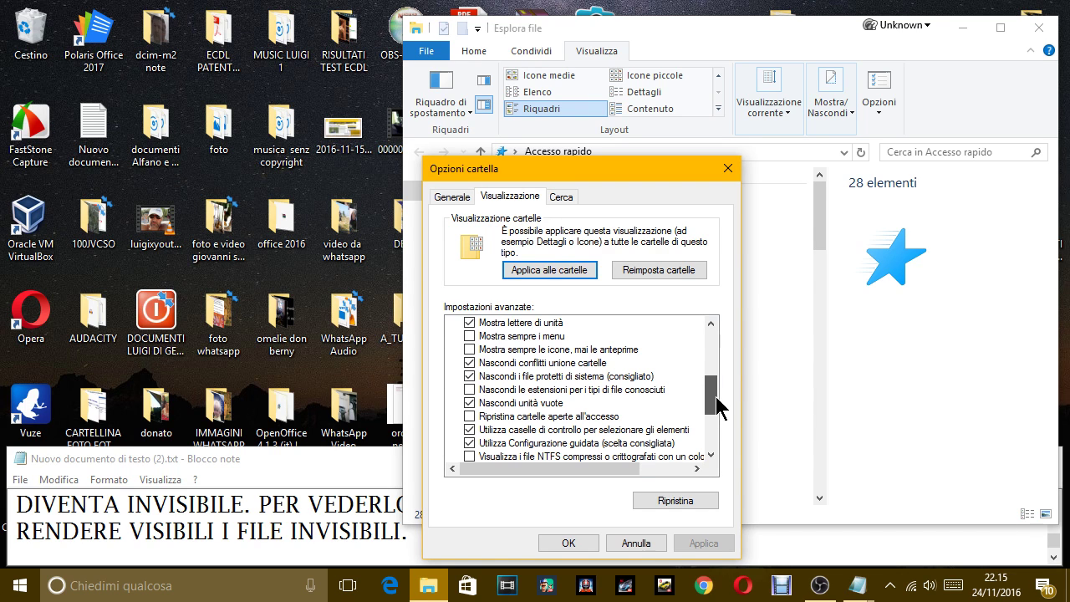
{"action": "left_click_drag", "start_coordinate": [715, 396], "coordinate": [717, 368]}
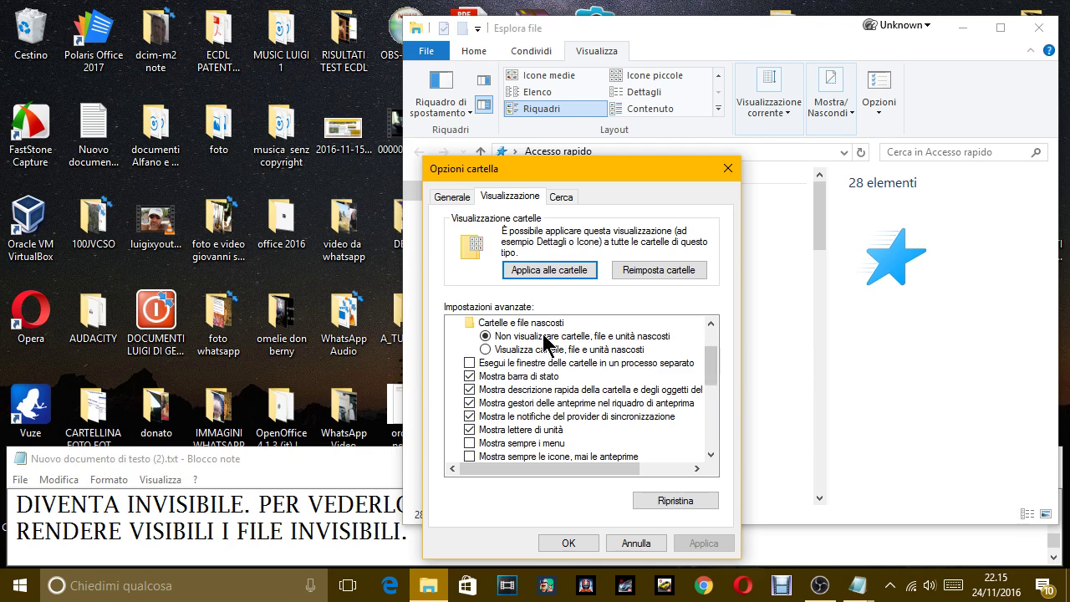
{"action": "left_click", "coordinate": [487, 349]}
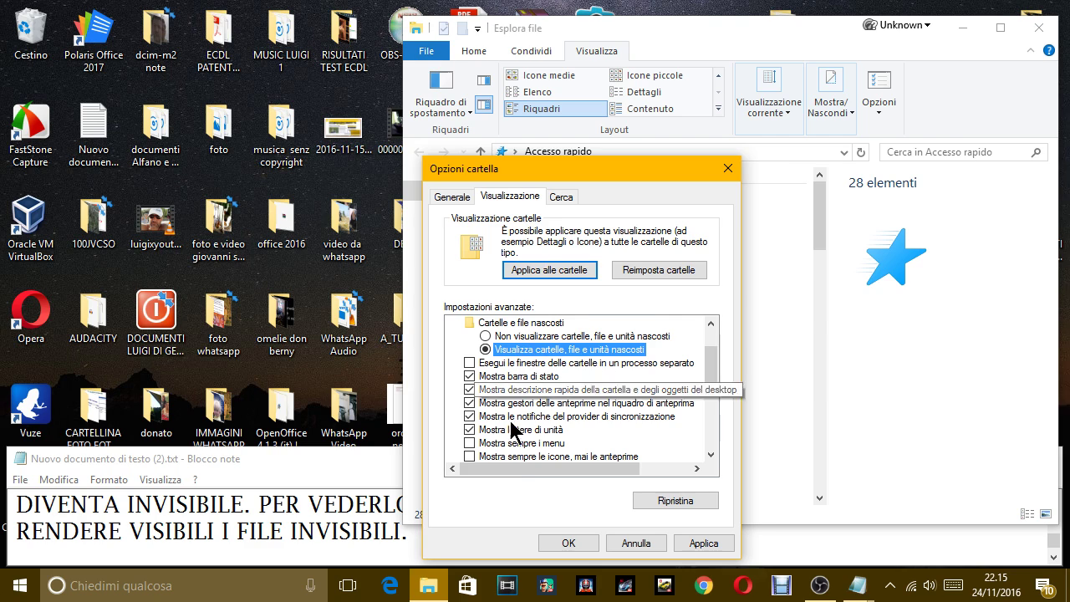
{"action": "left_click", "coordinate": [575, 541]}
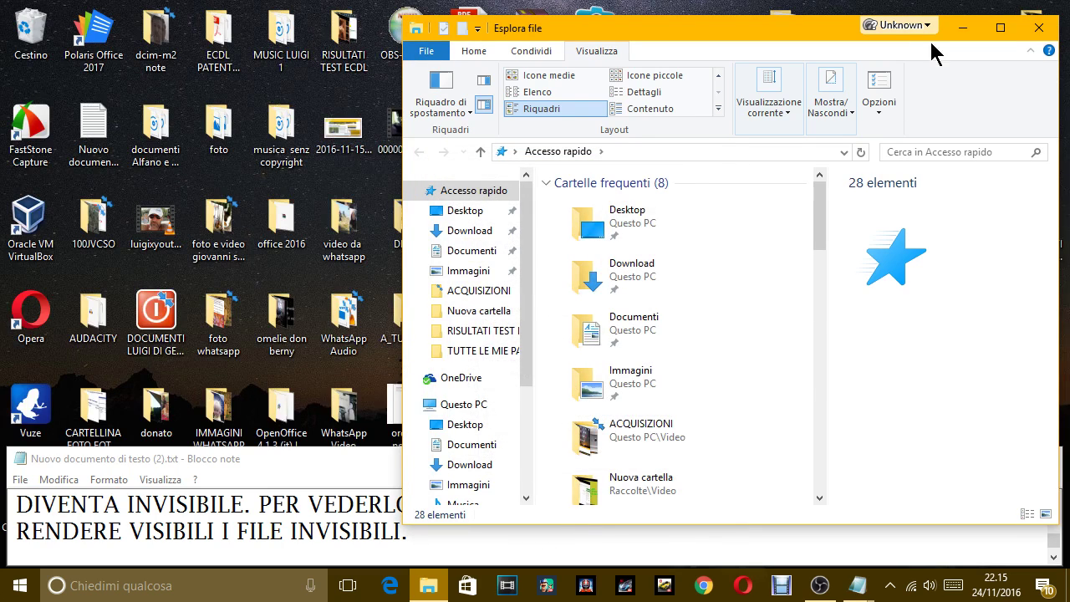
{"action": "left_click", "coordinate": [1036, 27]}
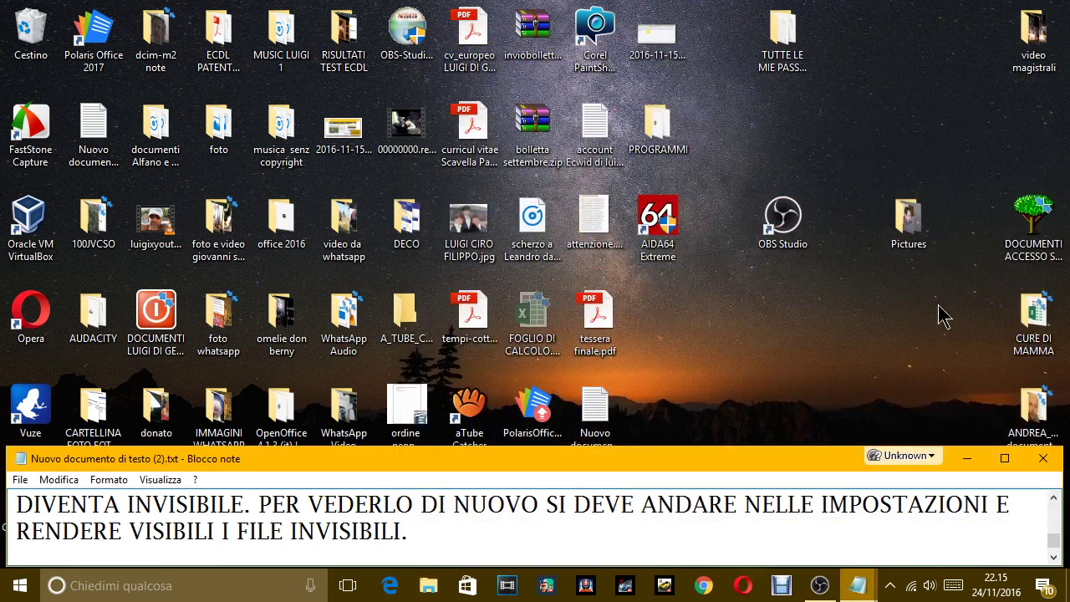
{"action": "left_click", "coordinate": [818, 311]}
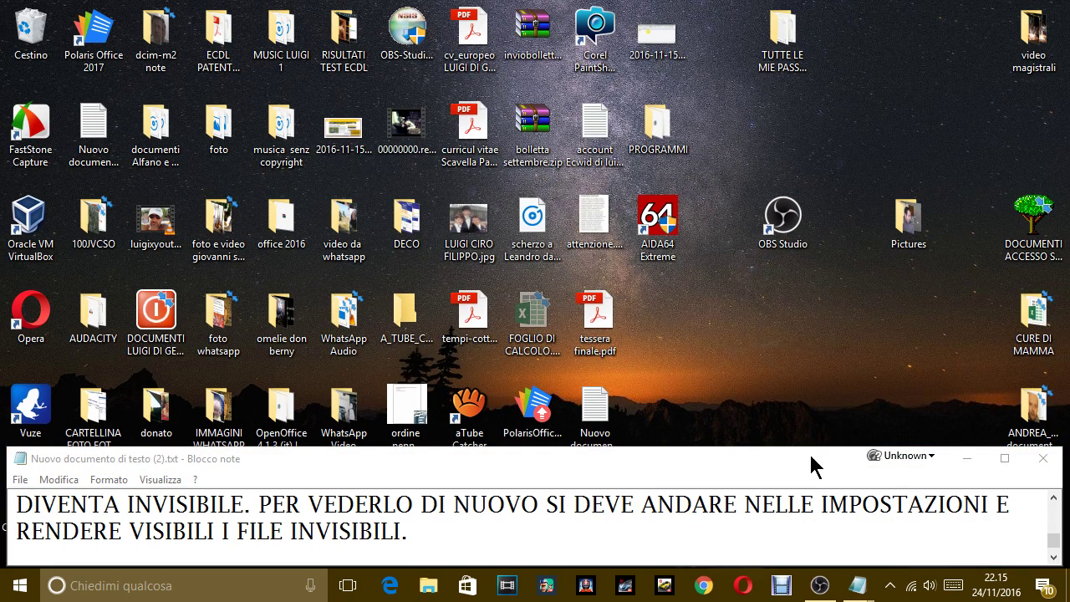
{"action": "mouse_move", "coordinate": [811, 462]}
{"action": "left_mouse_down"}
{"action": "mouse_move", "coordinate": [773, 575]}
{"action": "mouse_move", "coordinate": [819, 462]}
{"action": "mouse_move", "coordinate": [810, 422]}
{"action": "mouse_move", "coordinate": [819, 464]}
{"action": "mouse_move", "coordinate": [806, 466]}
{"action": "left_mouse_up"}
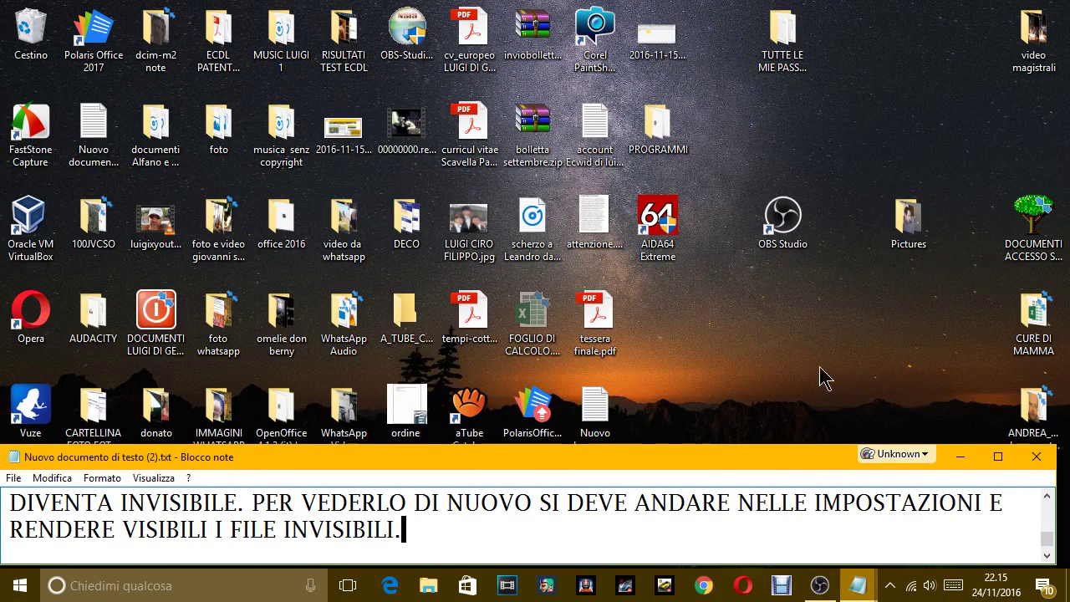
{"action": "left_click", "coordinate": [795, 328]}
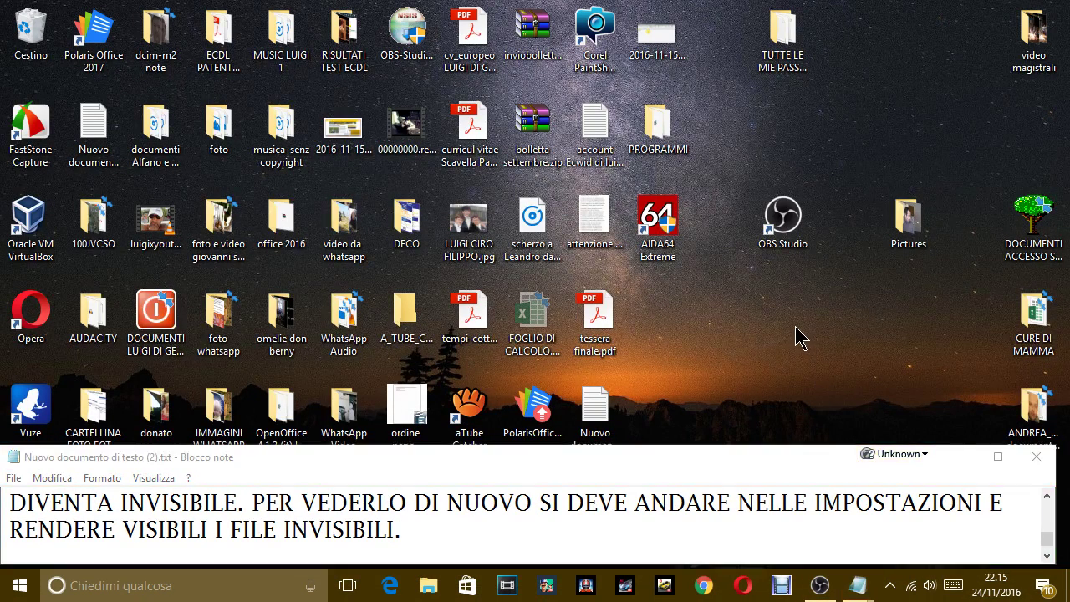
Create a new folder on the empty area of the desktop
{"action": "right_click", "coordinate": [735, 319]}
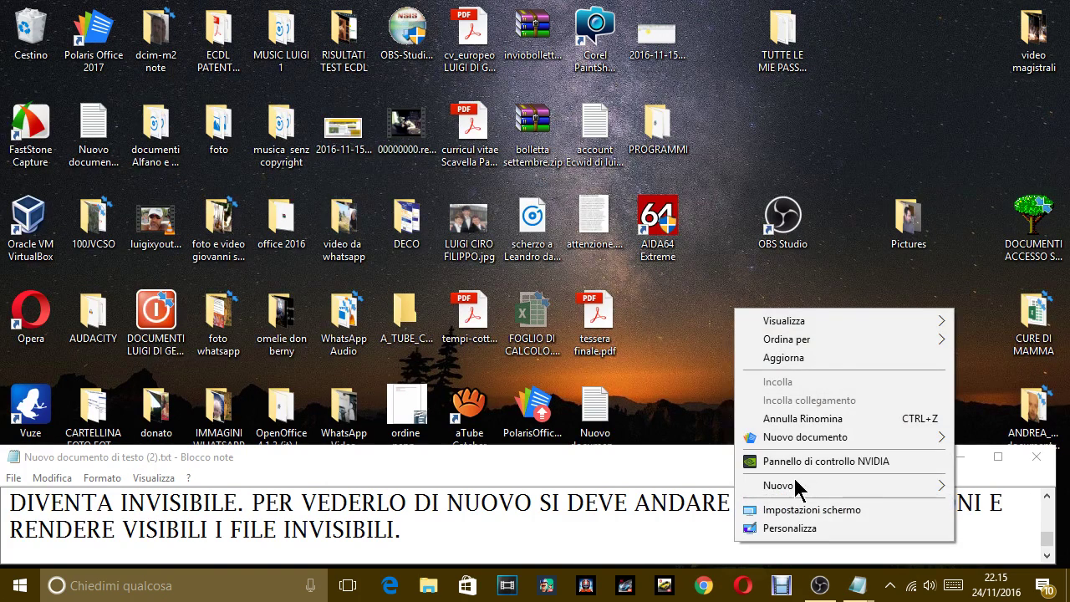
{"action": "mouse_move", "coordinate": [795, 484]}
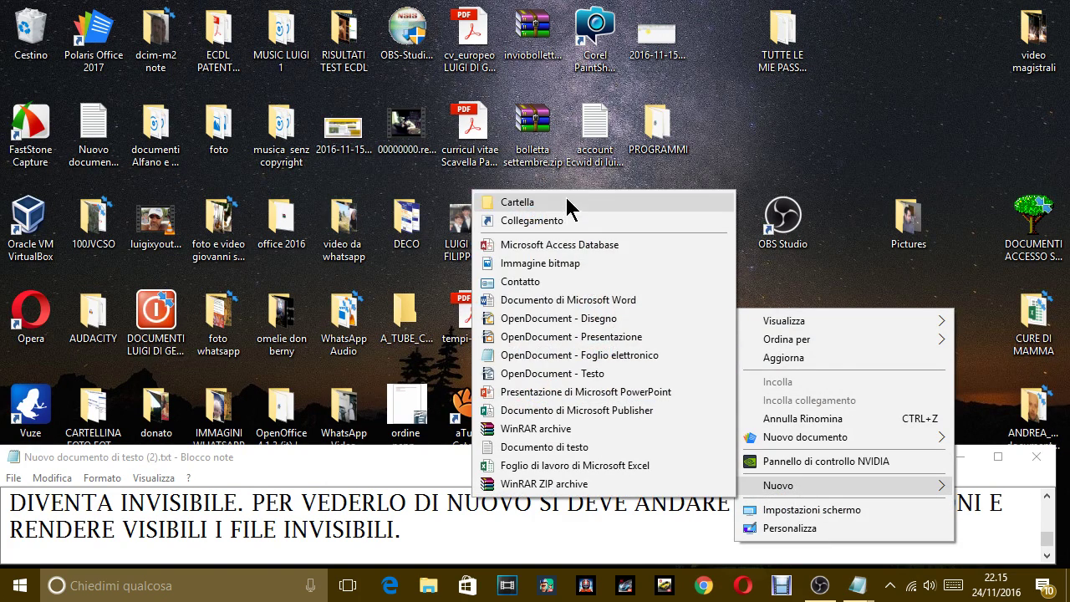
{"action": "left_click", "coordinate": [506, 202]}
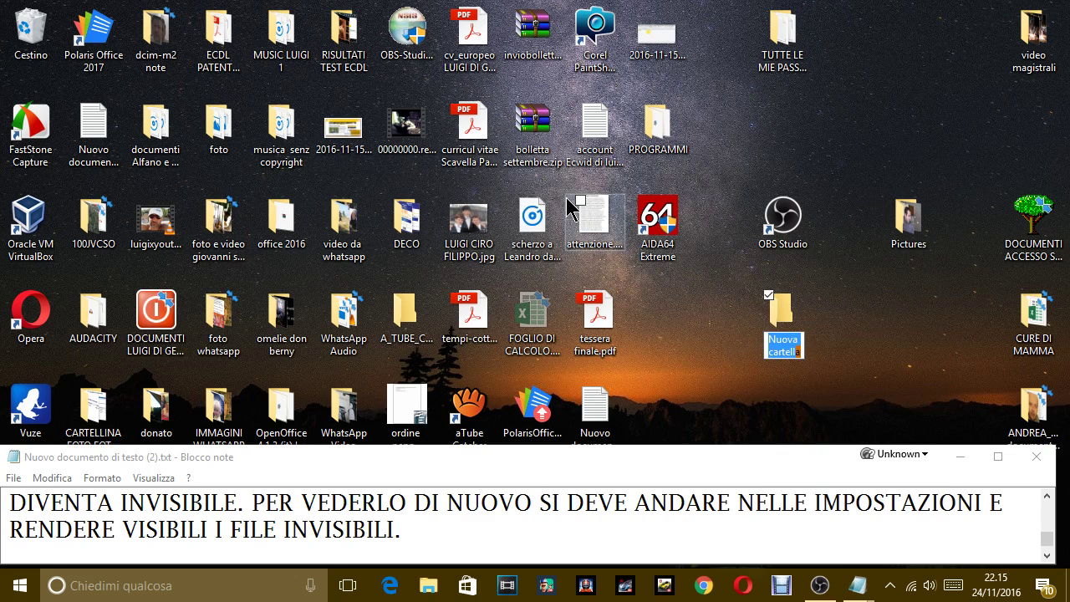
Set the hidden attribute for the desktop folder Nuova cartella in its properties, confirm, and deselect the folder
{"action": "right_click", "coordinate": [773, 321]}
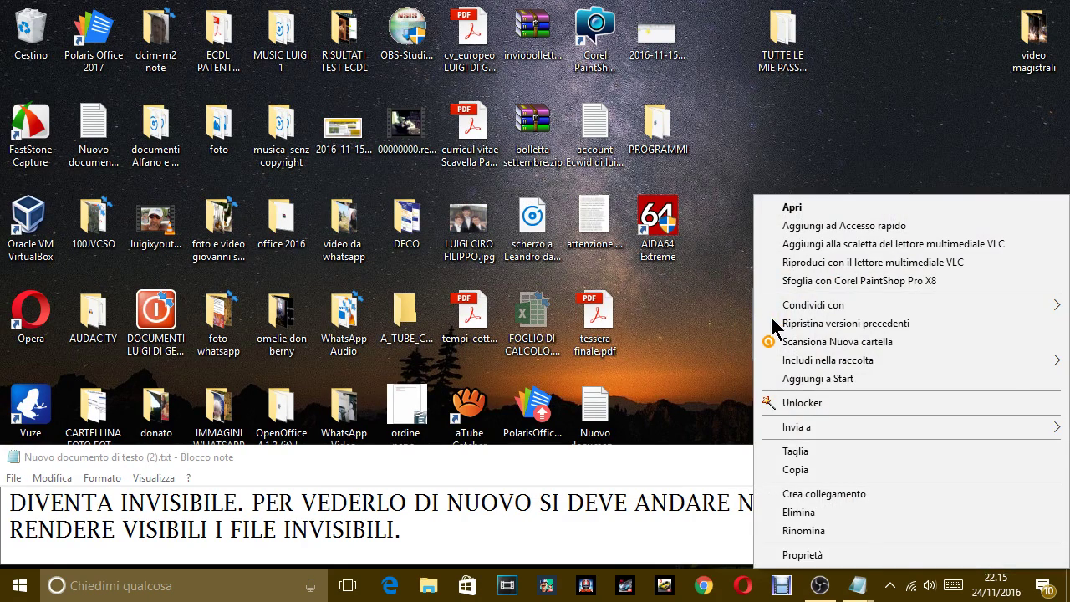
{"action": "left_click", "coordinate": [861, 552]}
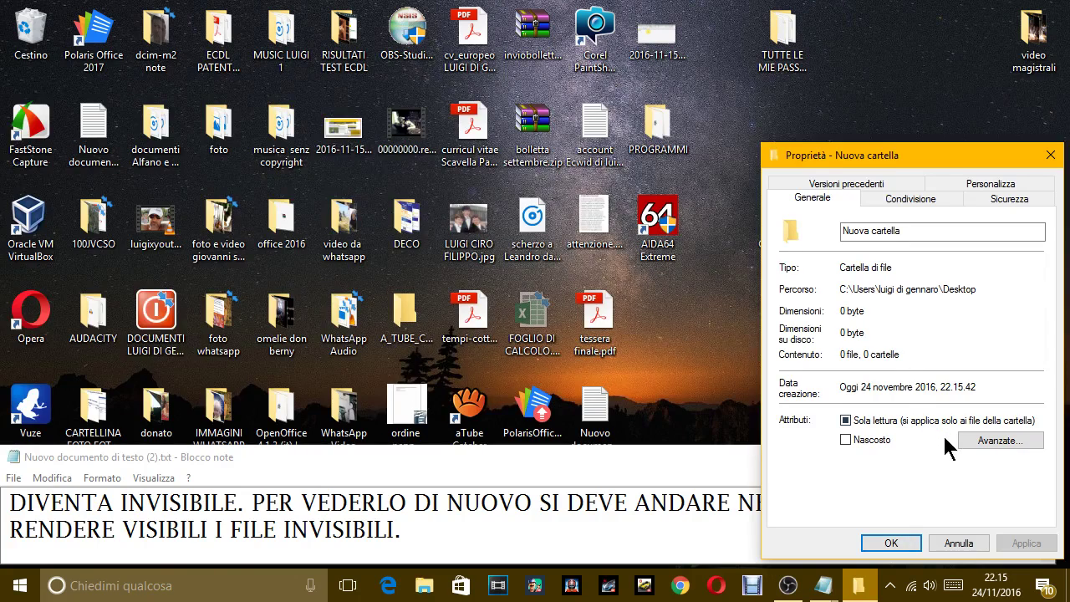
{"action": "left_click", "coordinate": [874, 443]}
{"action": "left_click", "coordinate": [909, 543]}
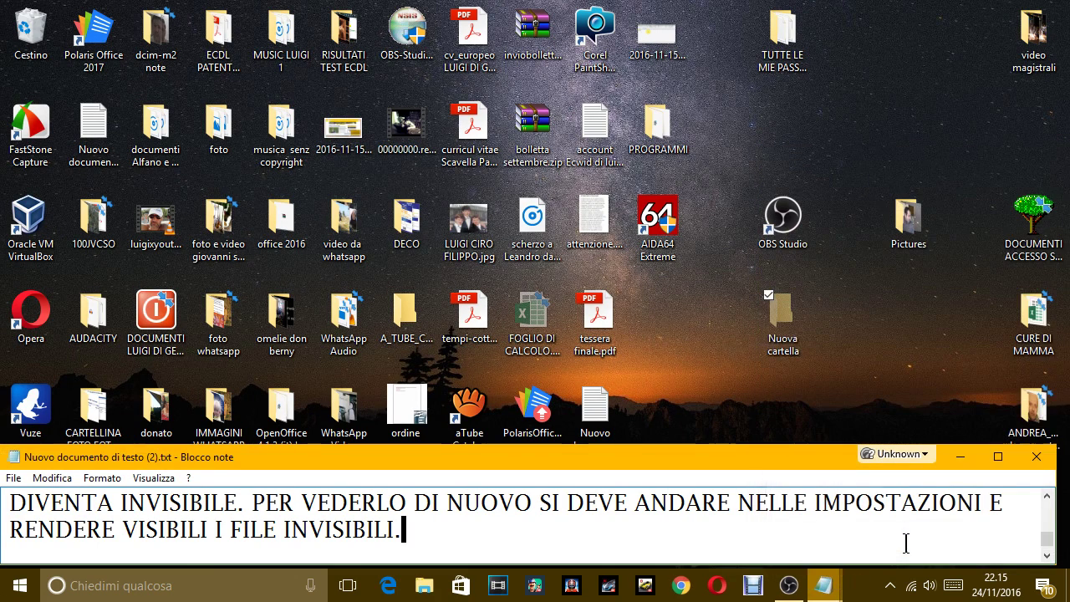
{"action": "left_click", "coordinate": [854, 366]}
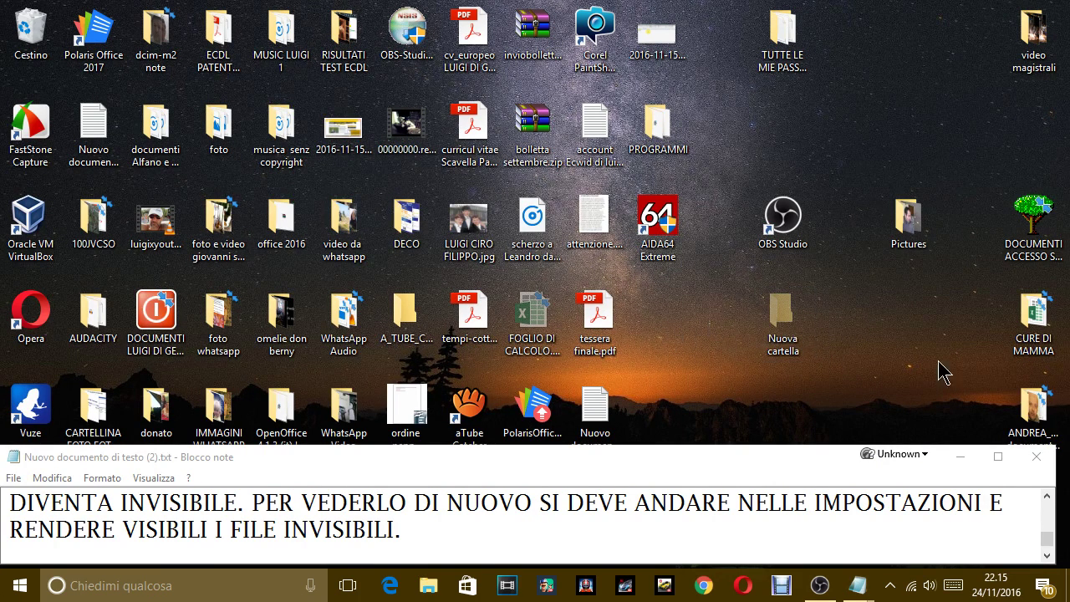
{"action": "left_click", "coordinate": [775, 326]}
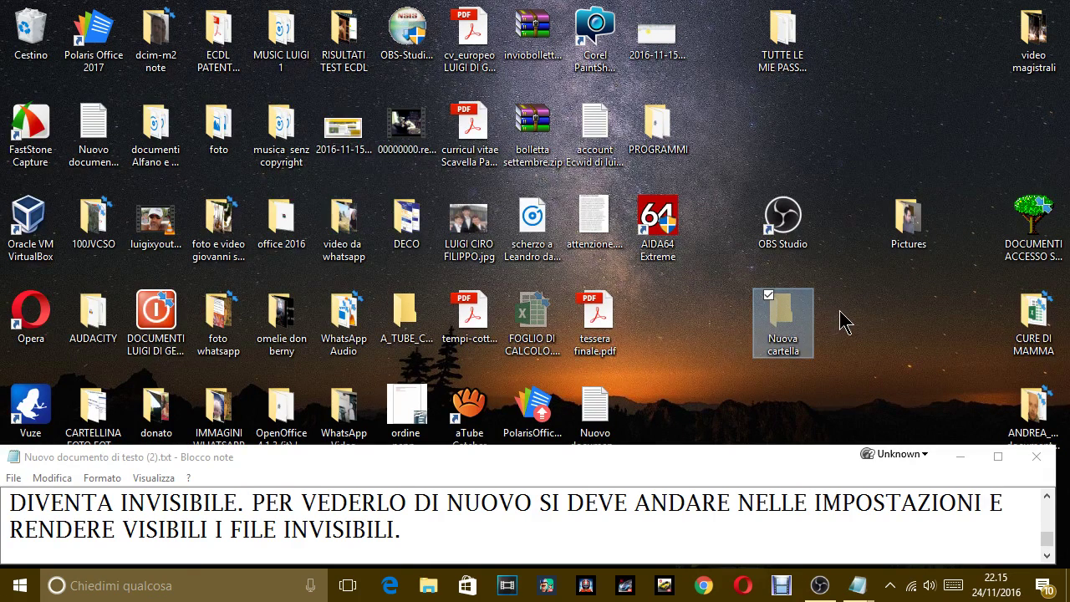
{"action": "left_click", "coordinate": [863, 318]}
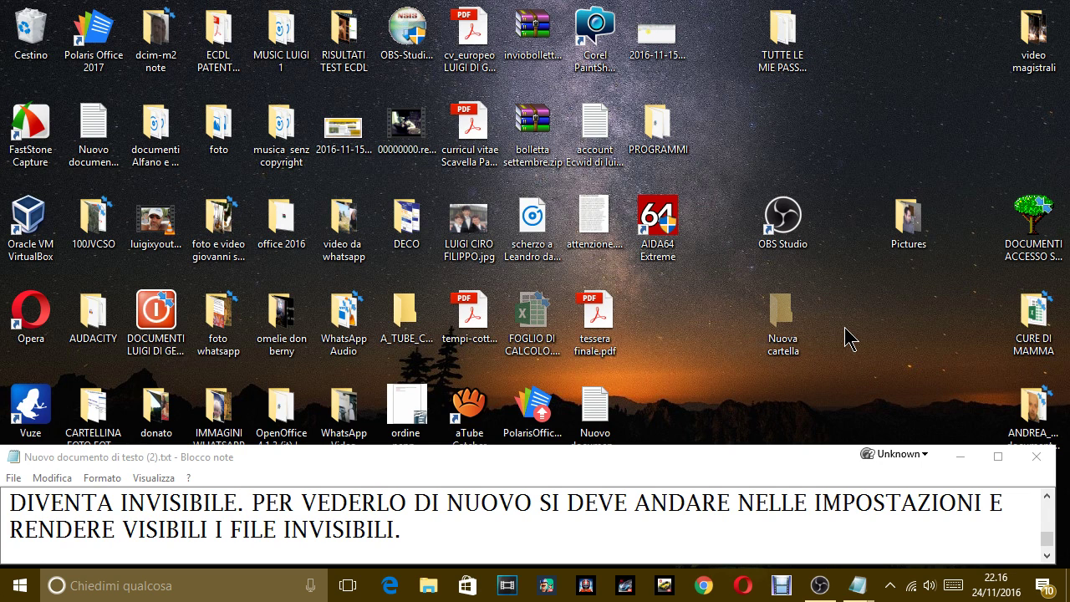
Append "COME VEDI ADESSO LA CARTELLA SI VEDE , SOLO CHE è SBIADITA, E" to the end of the note
{"action": "left_click", "coordinate": [411, 527]}
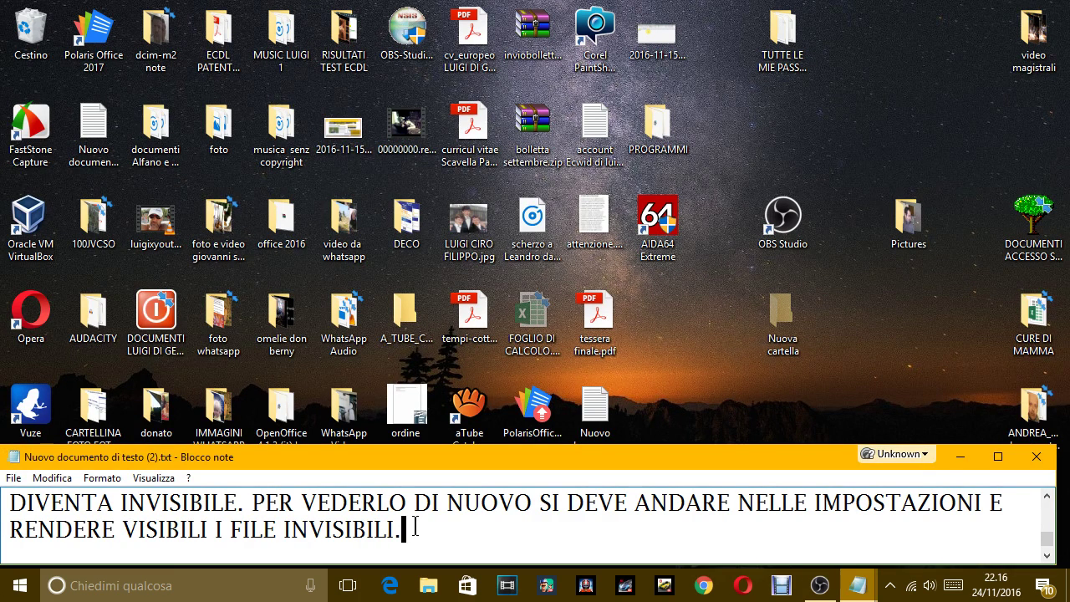
{"action": "type", "text": "COME VE"}
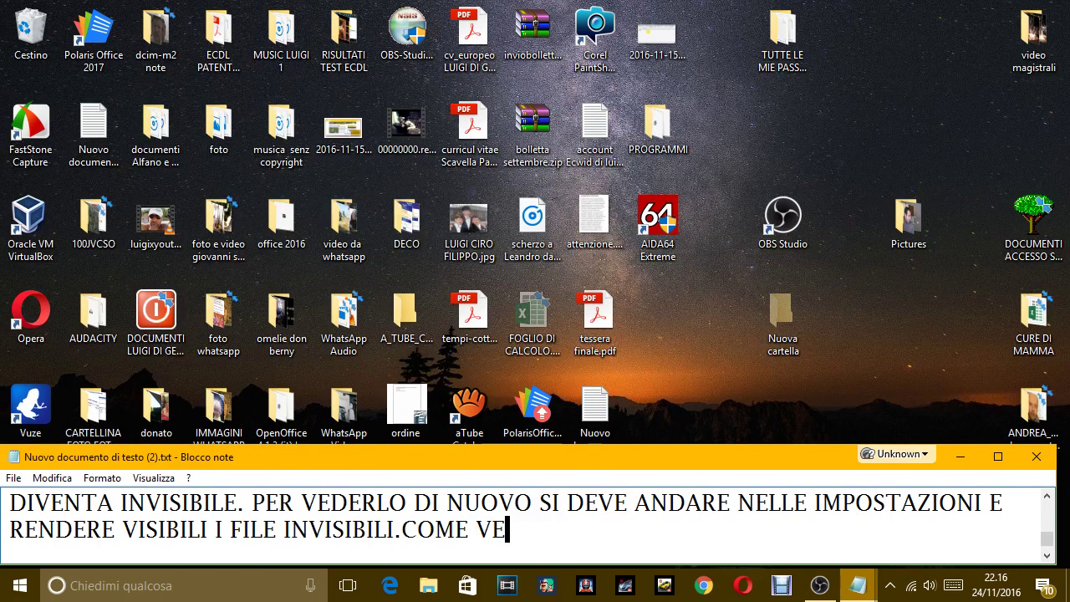
{"action": "type", "text": "DI ADESSO LA "}
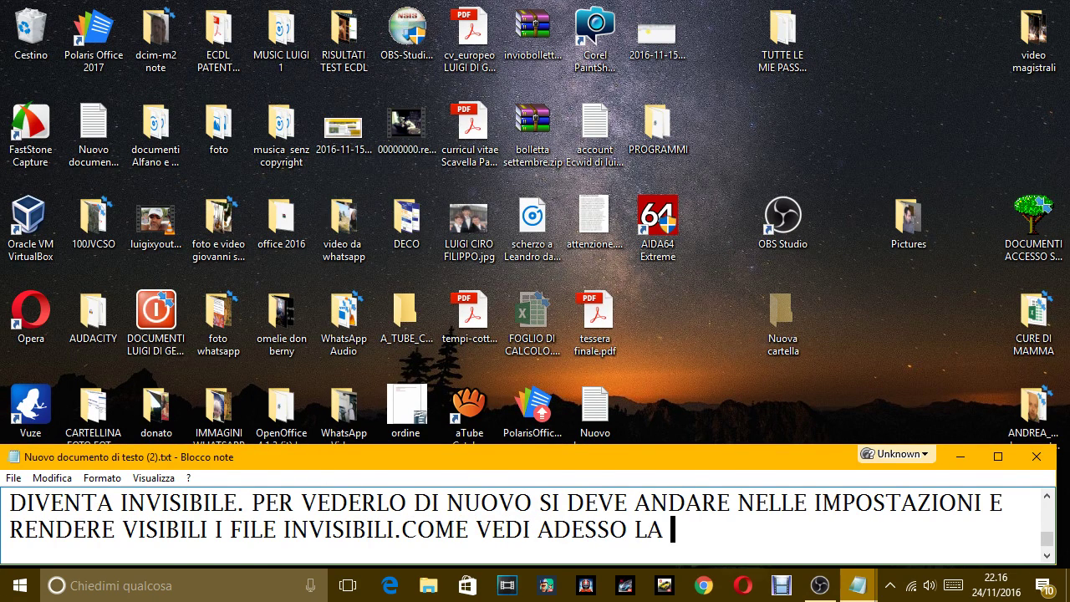
{"action": "type", "text": "CARTELLA SI "}
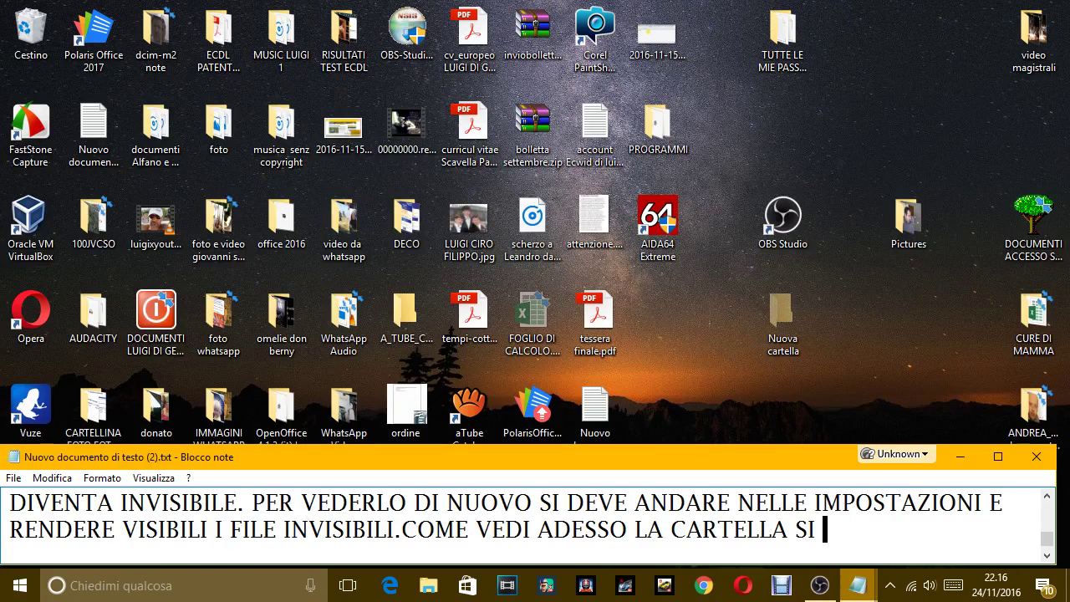
{"action": "type", "text": "VEDE , SOL"}
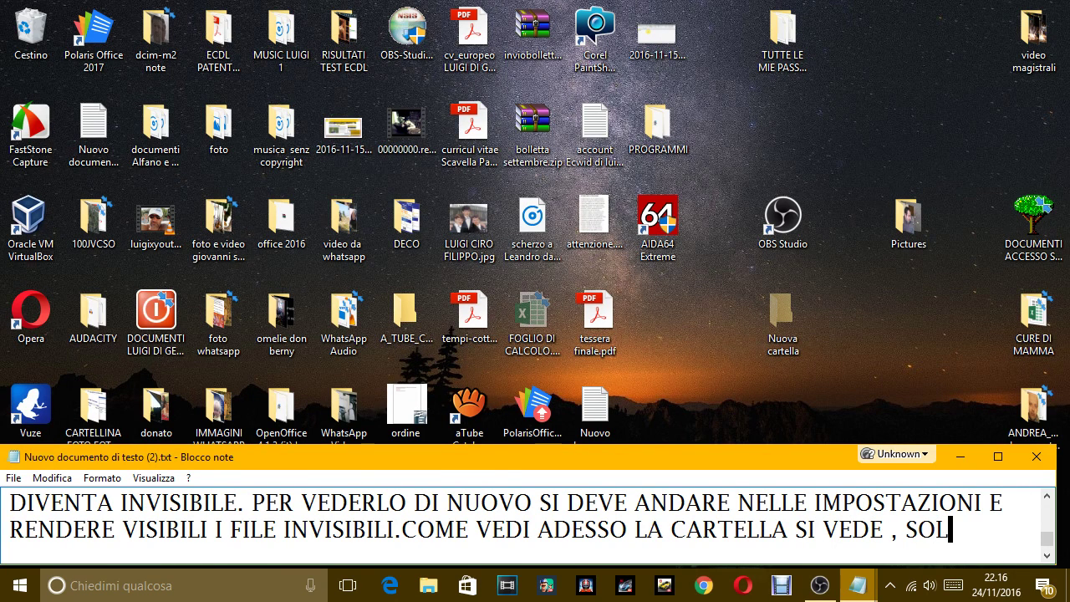
{"action": "type", "text": "O CHE è SBI"}
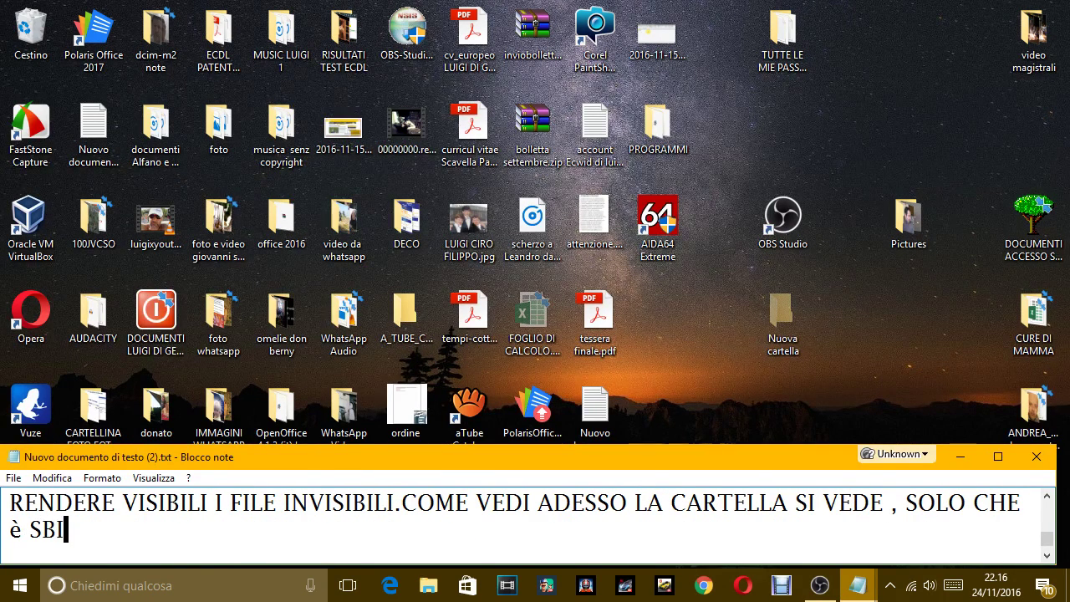
{"action": "type", "text": "ADITA, E "}
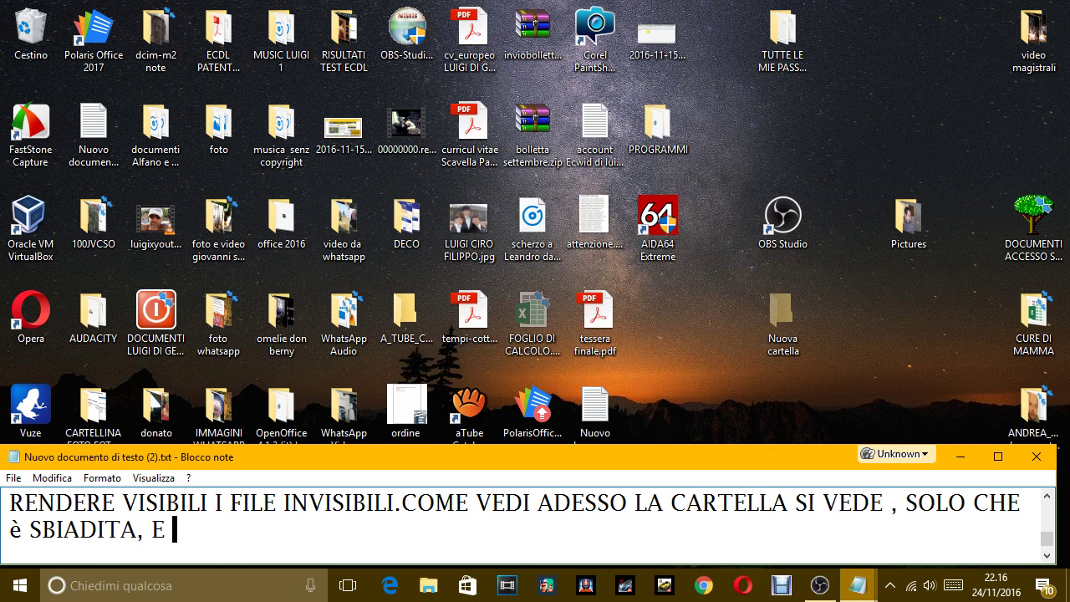
Complete the note's last sentence with "QUESTO CI FA CAPIRE CHE è UNA CARTELLA NASCOSTA."
{"action": "type", "text": "QUESTO CI FA"}
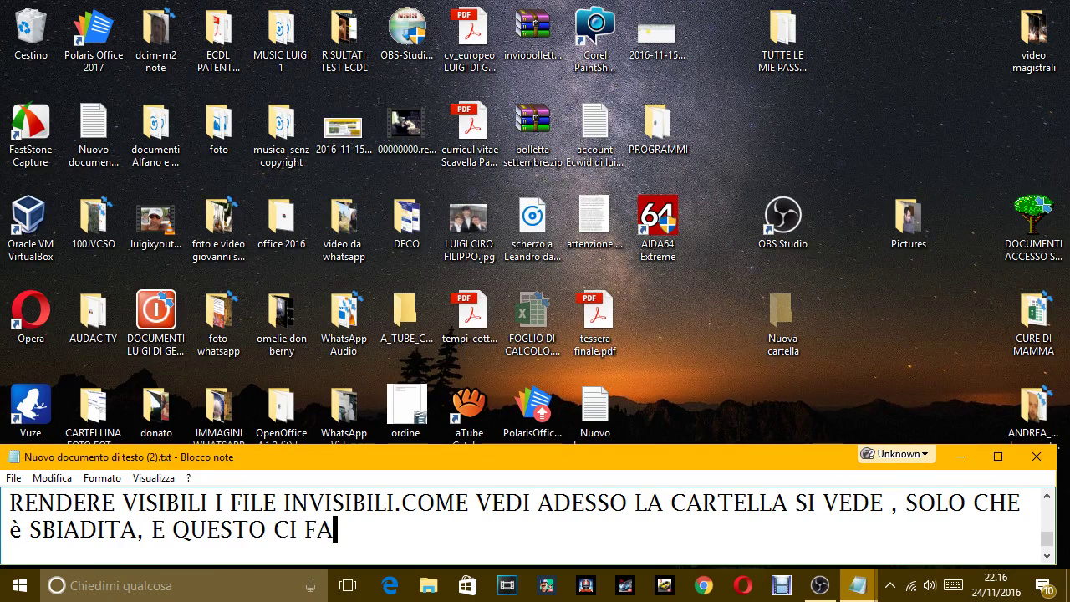
{"action": "type", "text": " CAPIRE C"}
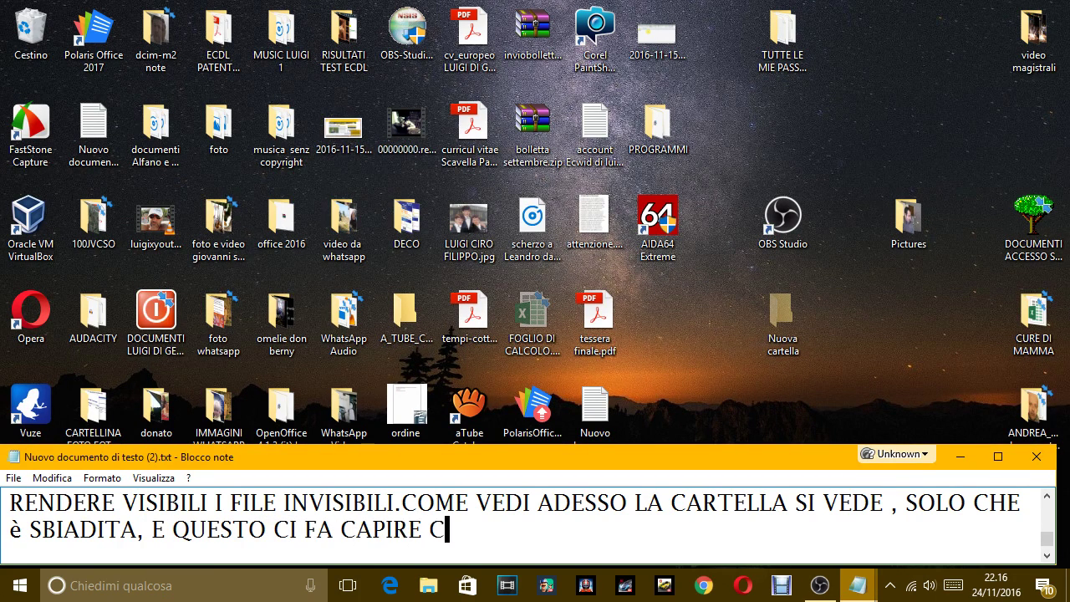
{"action": "type", "text": "HE è UNA CARET"}
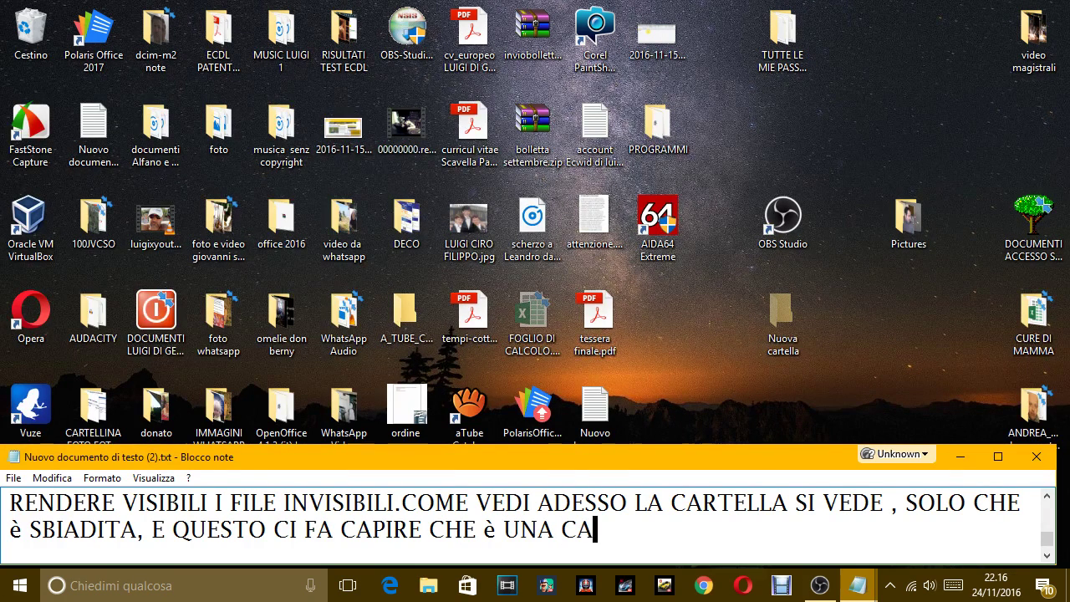
{"action": "key", "text": "BackSpace"}
{"action": "key", "text": "BackSpace"}
{"action": "type", "text": "TELLA "}
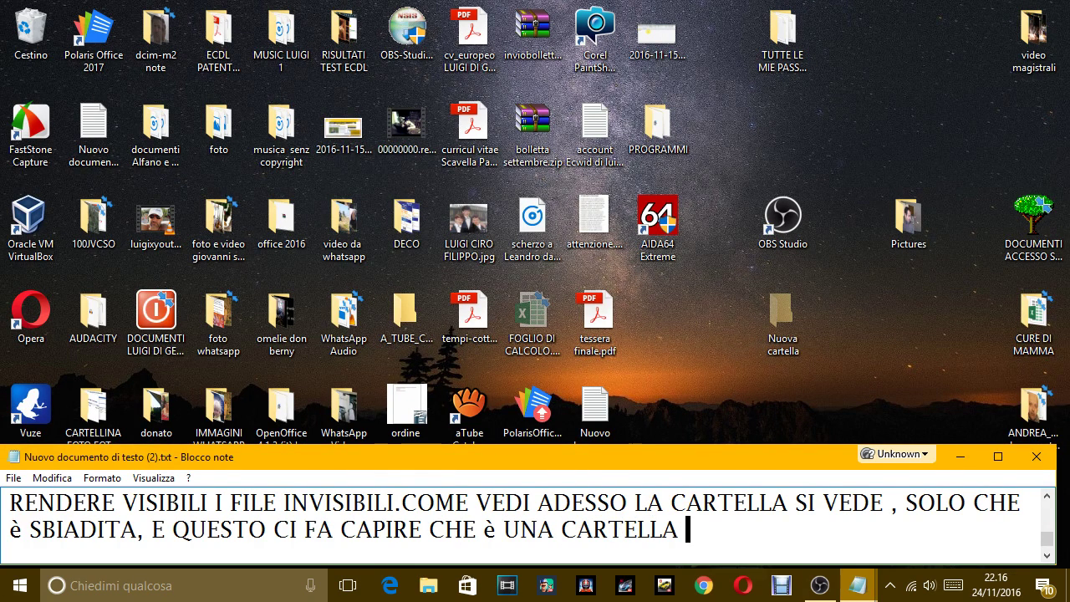
{"action": "type", "text": "NASCOSTA."}
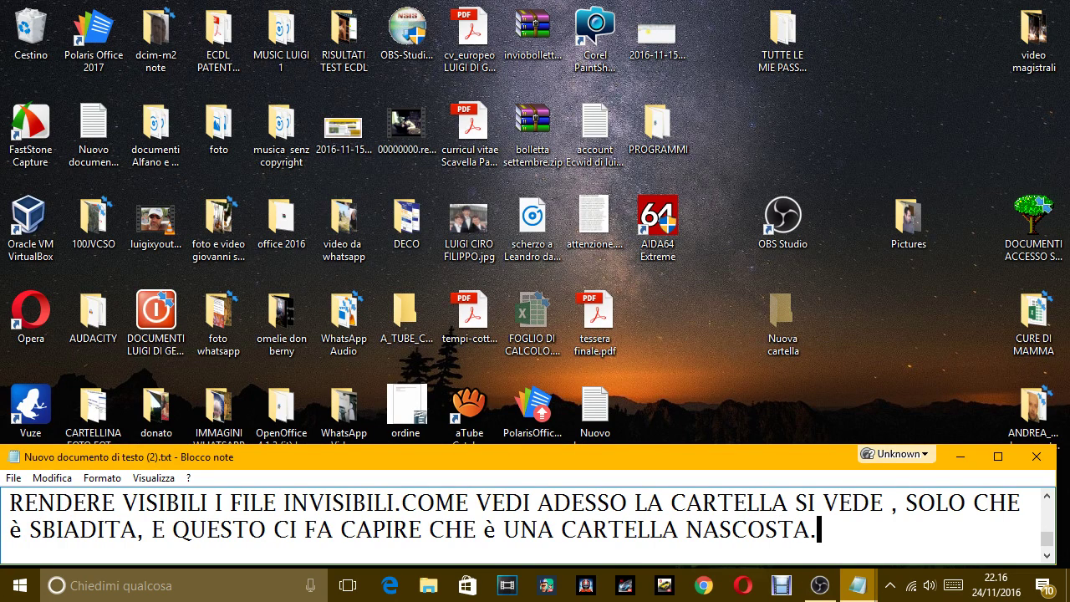
Move the FOGLIO DI CALCOLO spreadsheet file on the desktop to the free spot beside Nuova cartella
{"action": "left_click", "coordinate": [539, 334]}
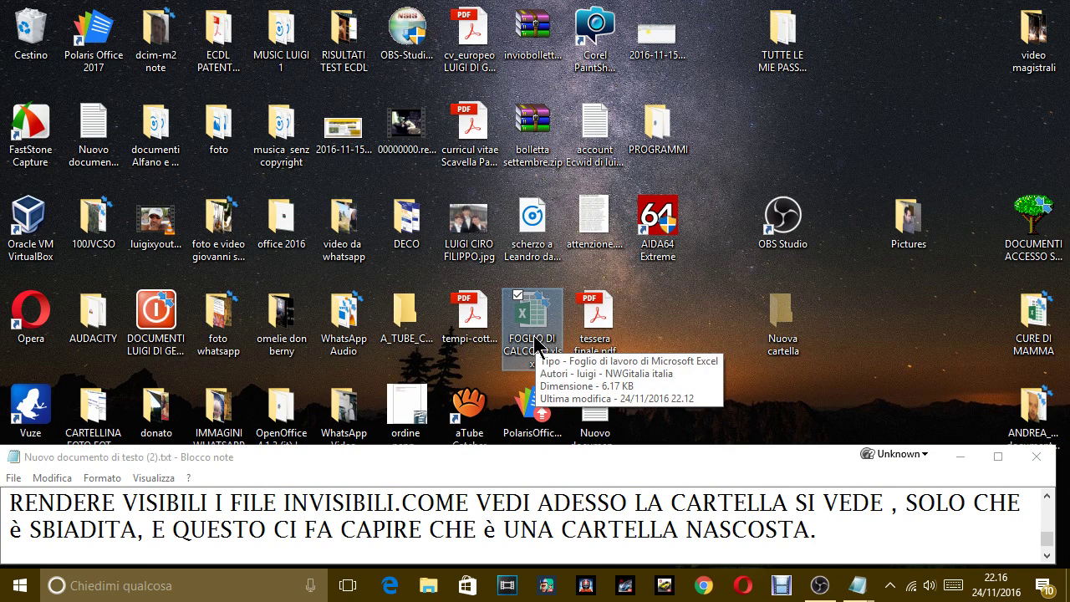
{"action": "left_click_drag", "start_coordinate": [526, 319], "coordinate": [840, 322]}
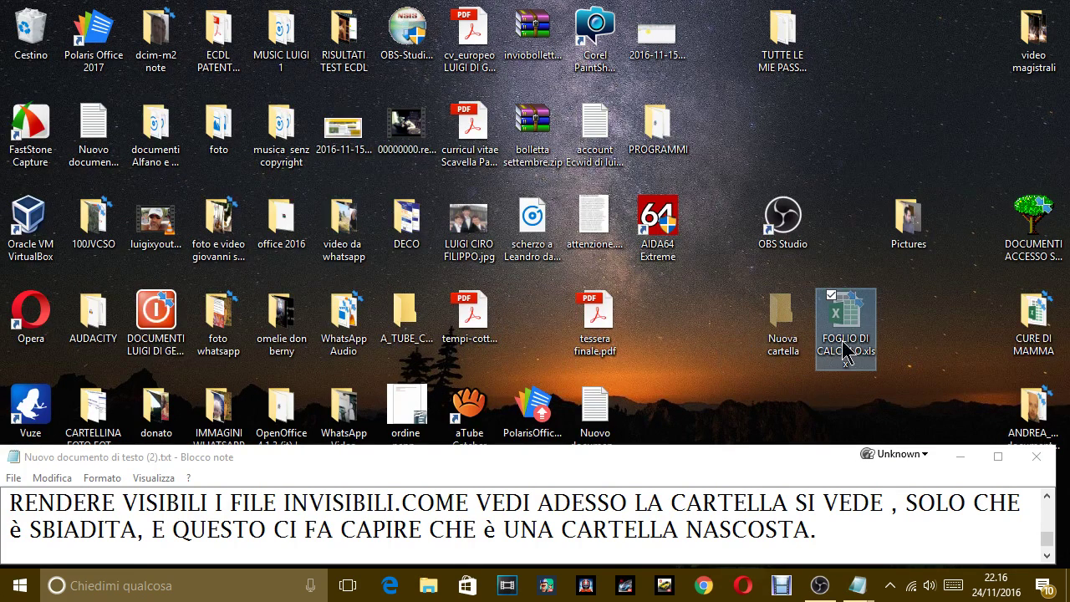
Add a new line to the note reading "ANCHE IL FOGLIO DI CALCOLO NON SI VEDEVA, ORA INVECE SI VEDE SBIADITO."
{"action": "left_click", "coordinate": [834, 539]}
{"action": "key", "text": "Return"}
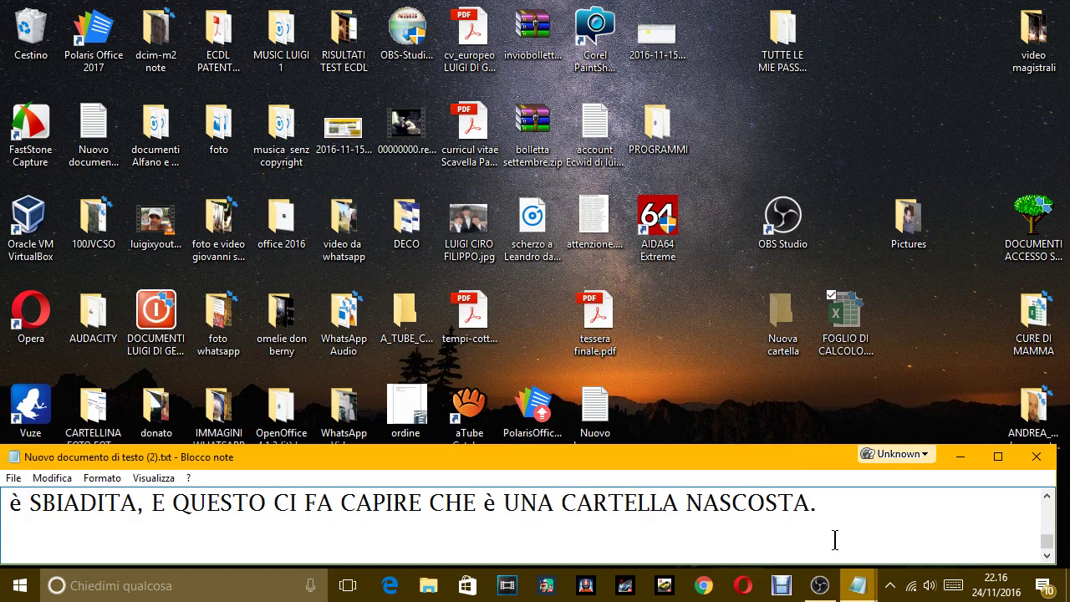
{"action": "type", "text": "ANCHE IL F"}
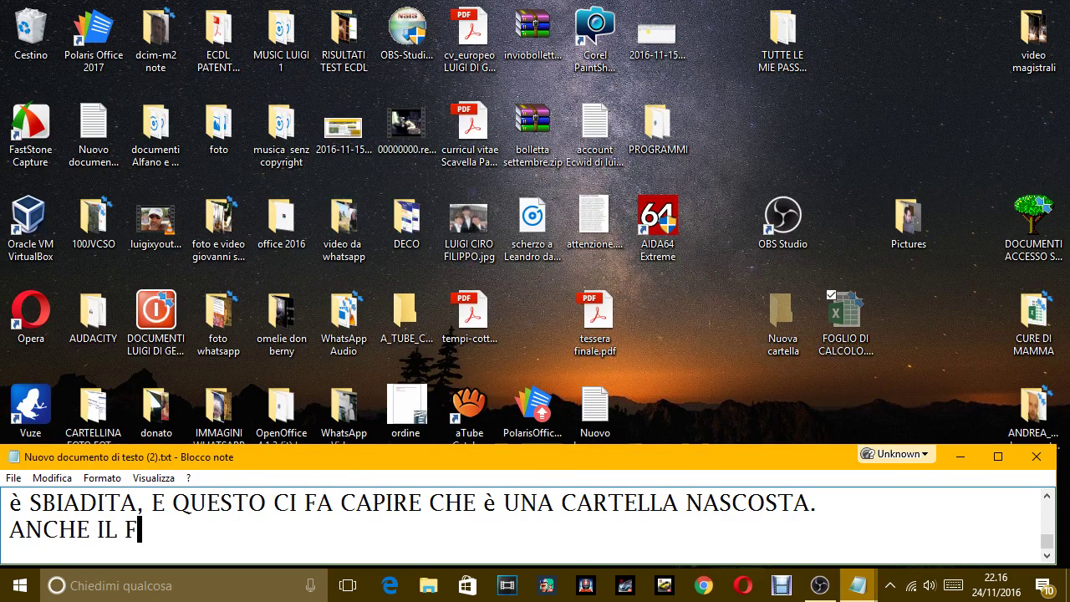
{"action": "type", "text": "OGLIO DI CALCO"}
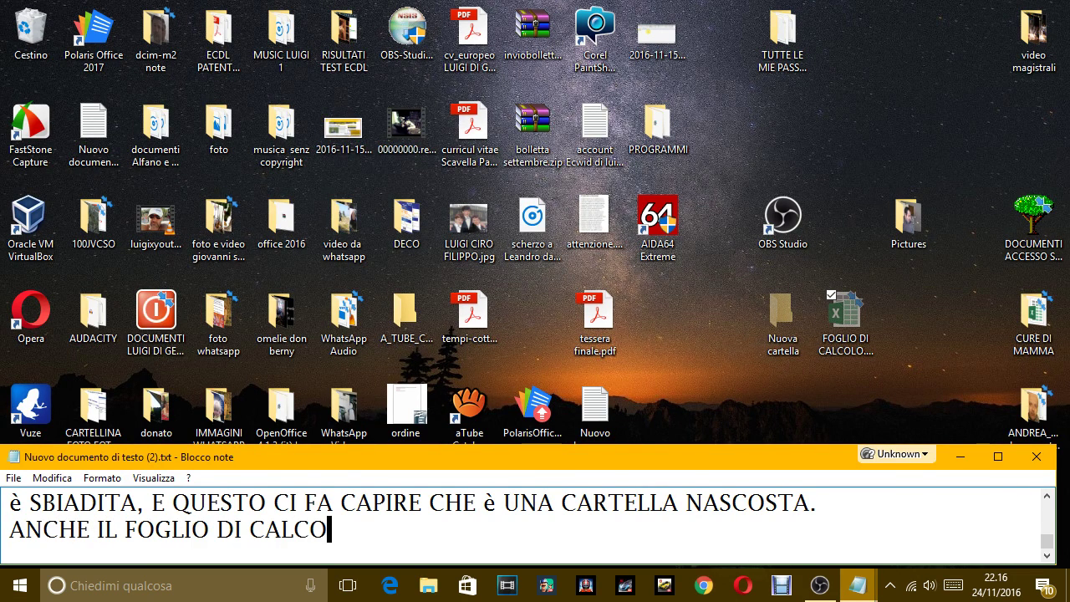
{"action": "type", "text": "LO NON SI V"}
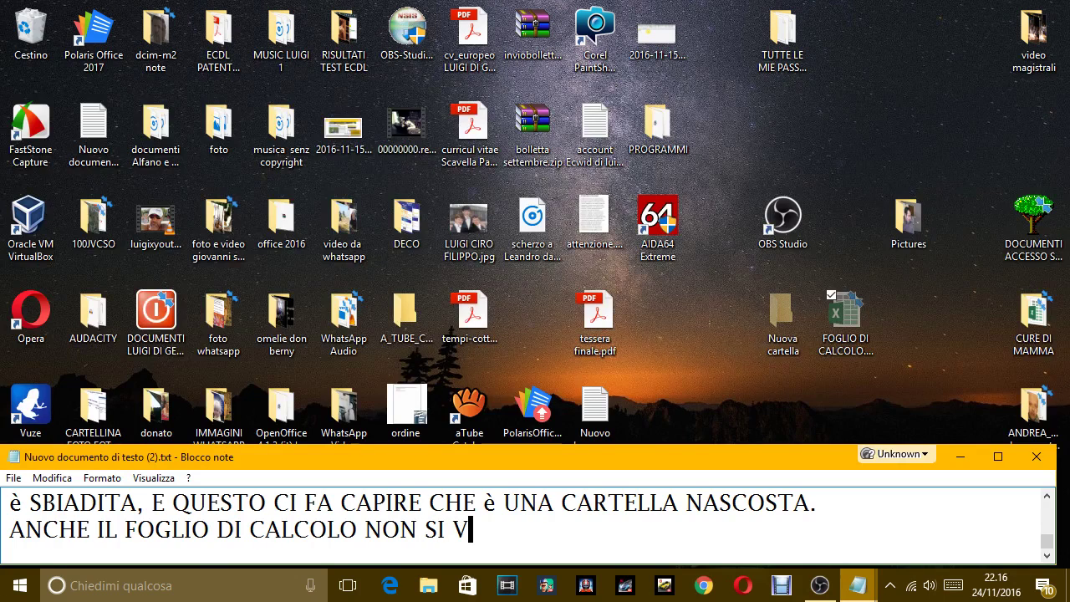
{"action": "type", "text": "EDEVA, O"}
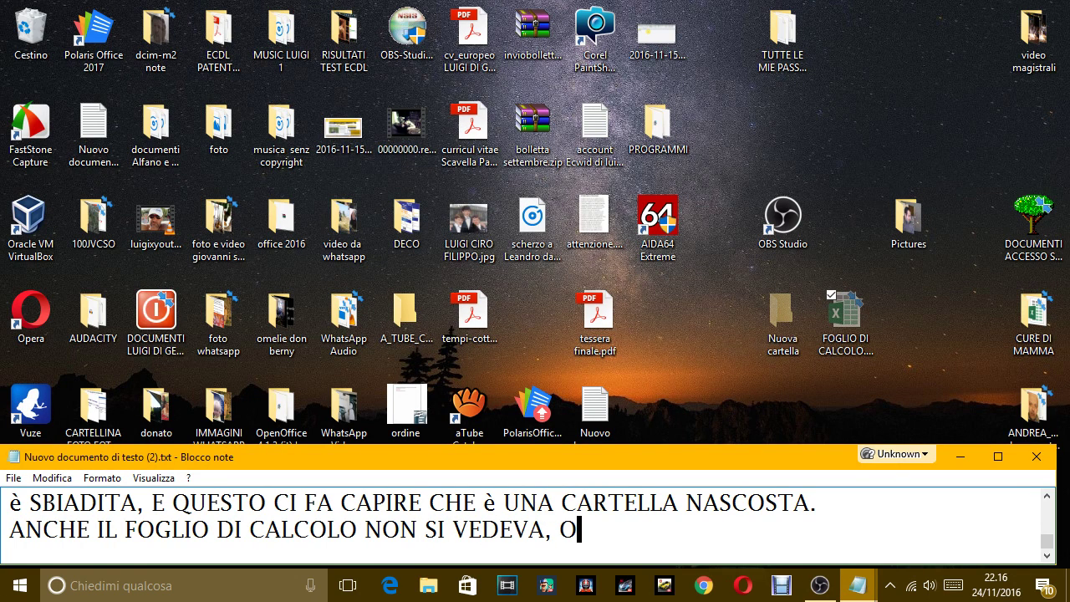
{"action": "type", "text": "RA INVCE"}
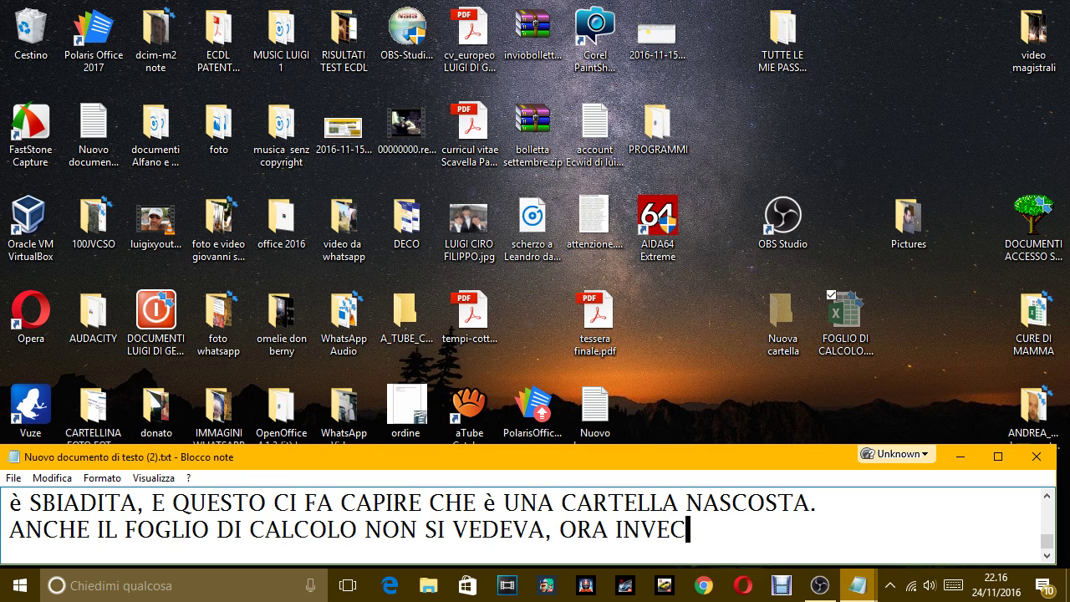
{"action": "type", "text": "E SI VEDE "}
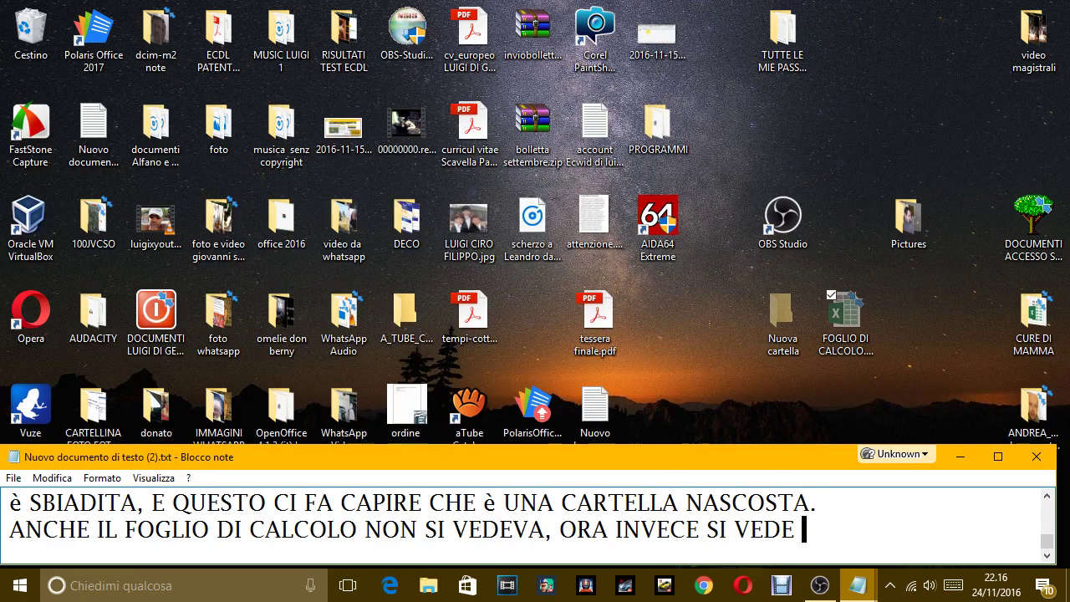
{"action": "type", "text": "SBIADITAO"}
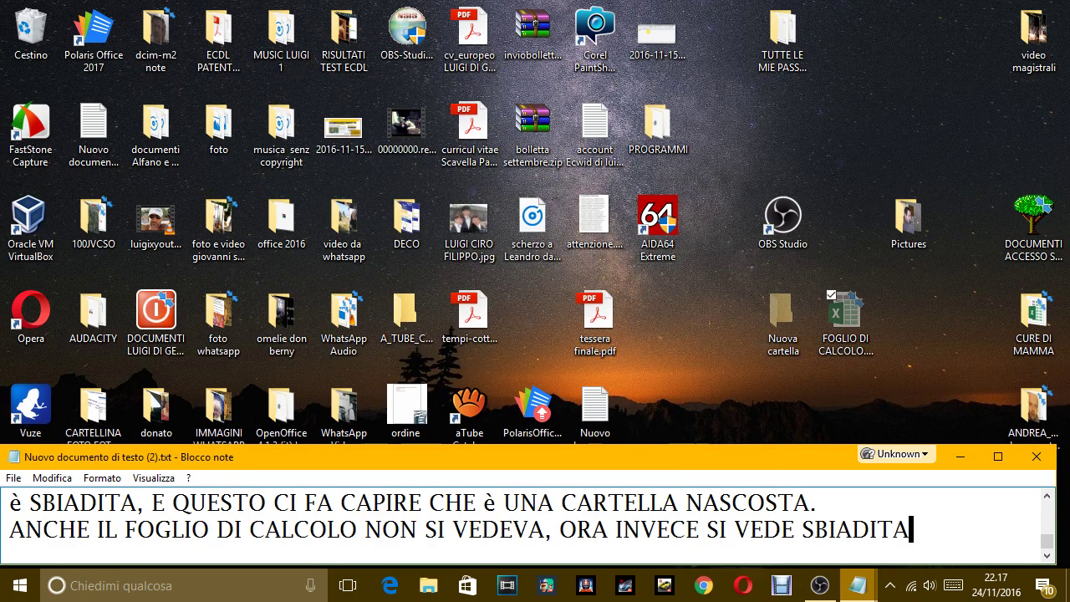
{"action": "key", "text": "BackSpace"}
{"action": "key", "text": "BackSpace"}
{"action": "type", "text": "T"}
{"action": "key", "text": "BackSpace"}
{"action": "type", "text": "O."}
Start another line in the note with "PER QUESTO ANCHE SE NASCONDI I FILE O LE CARTELLE IN QUESTO MODO, BASTA"
{"action": "key", "text": "Return"}
{"action": "type", "text": "PER Q"}
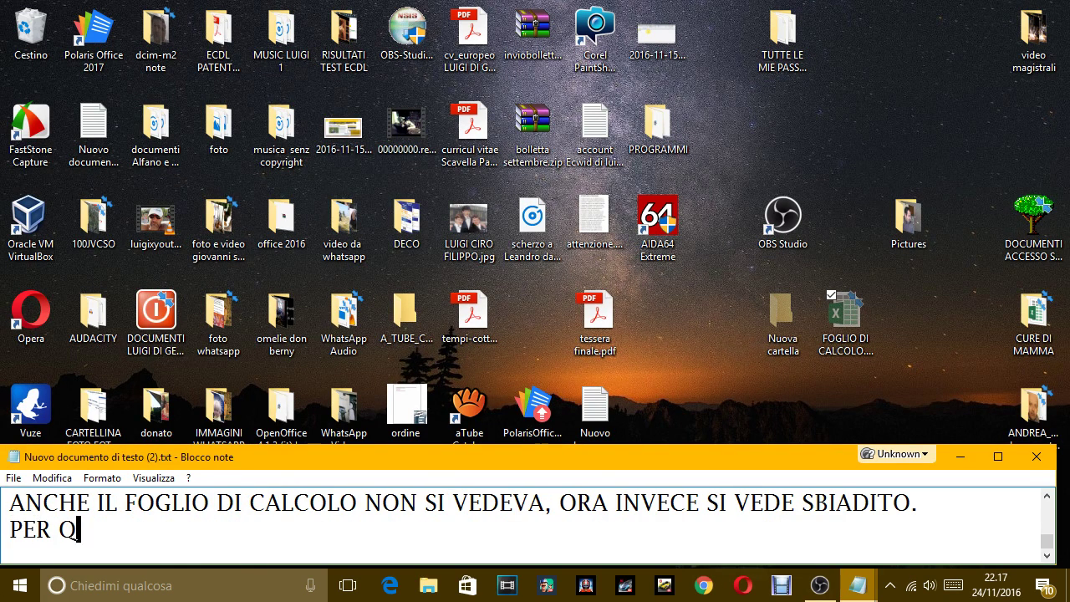
{"action": "type", "text": "UESTO ANCHE S"}
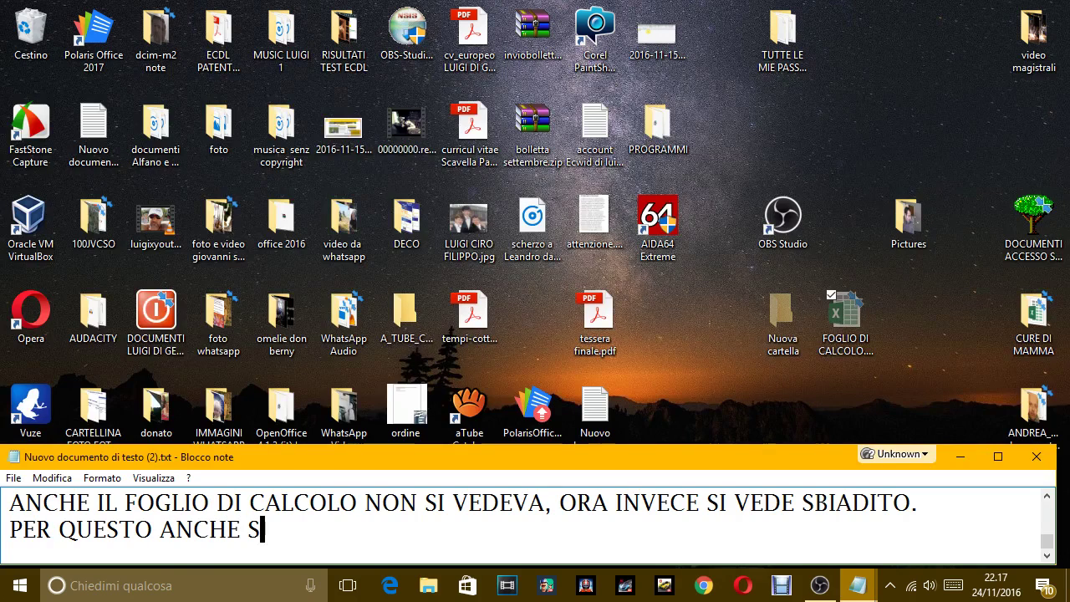
{"action": "type", "text": "E NASCONDI I"}
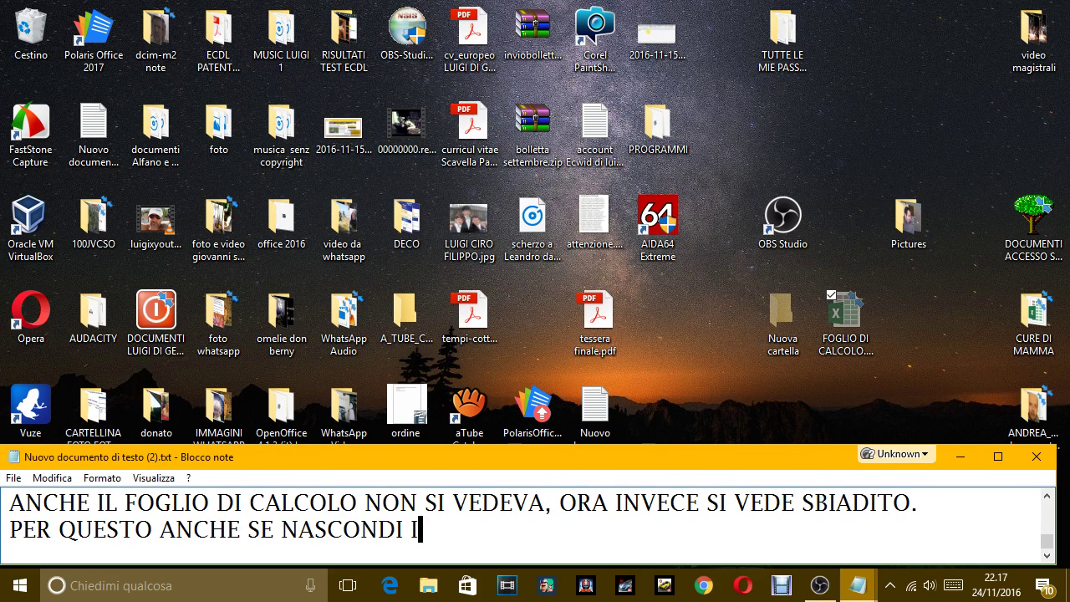
{"action": "type", "text": " FILE O LE CA"}
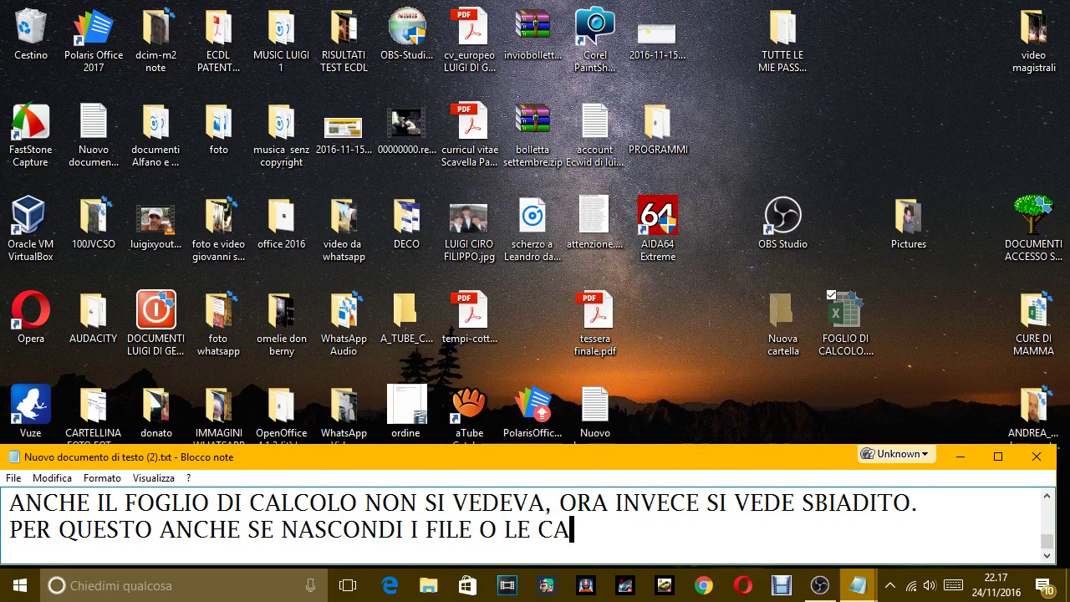
{"action": "type", "text": "RTELLE IN QE"}
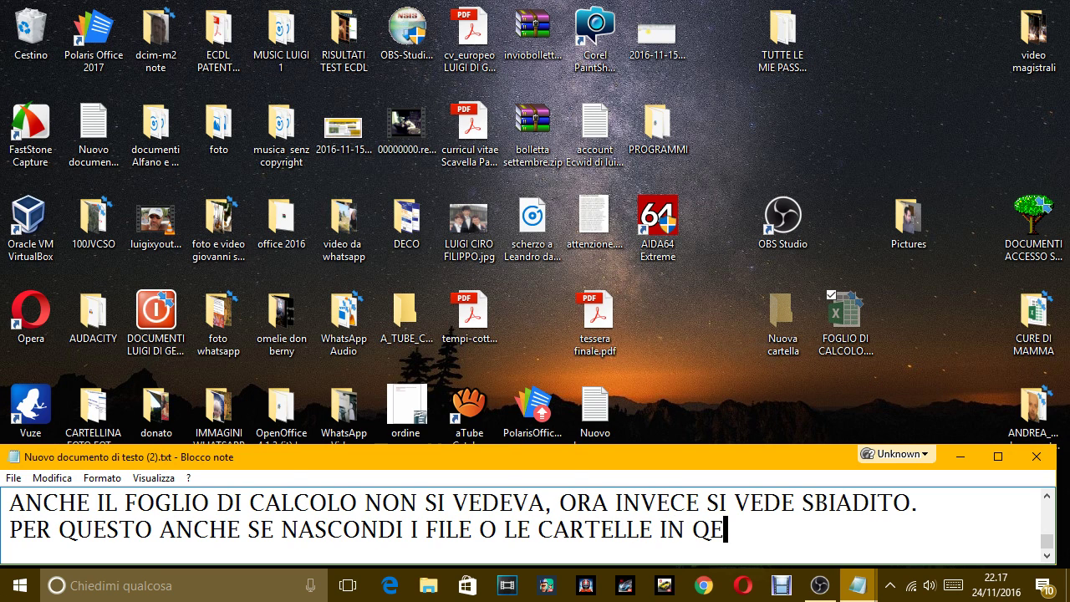
{"action": "key", "text": "BackSpace"}
{"action": "type", "text": "UESO,"}
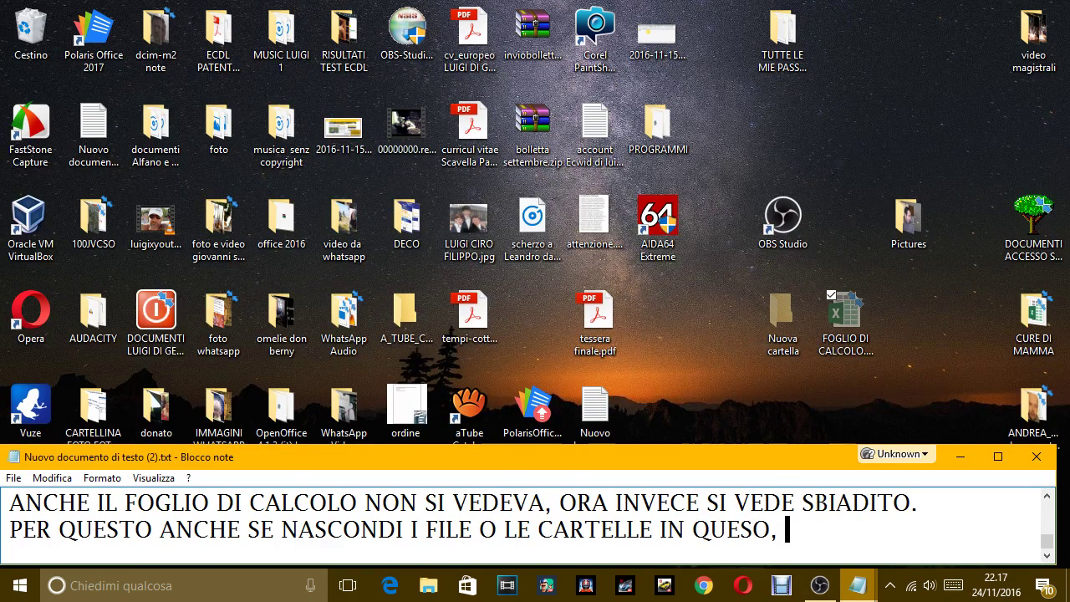
{"action": "key", "text": "BackSpace"}
{"action": "key", "text": "BackSpace"}
{"action": "key", "text": "BackSpace"}
{"action": "type", "text": "TO MO"}
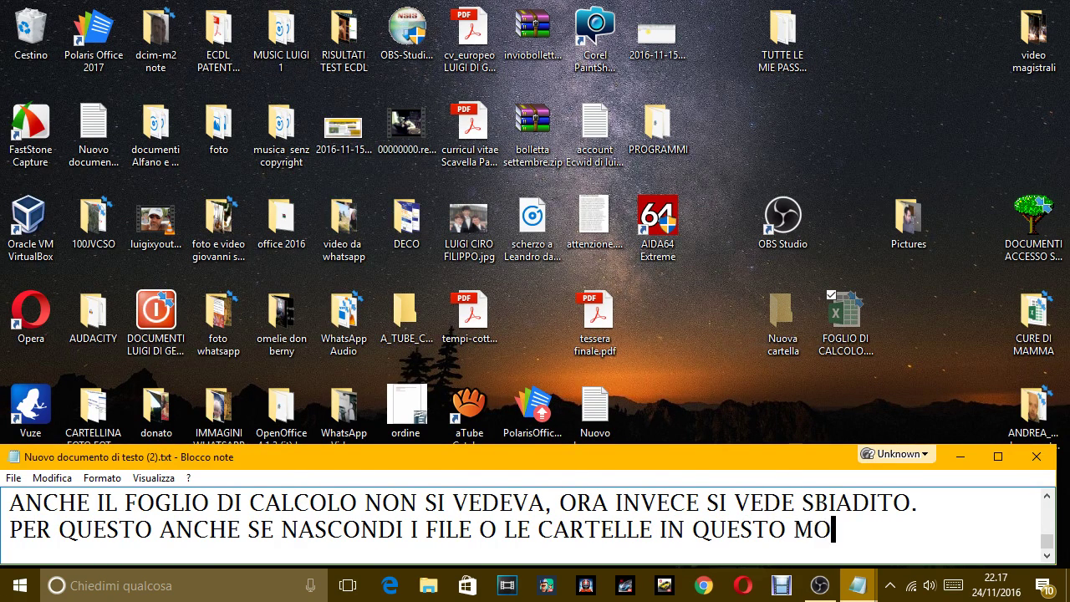
{"action": "type", "text": "DO, BASTA C"}
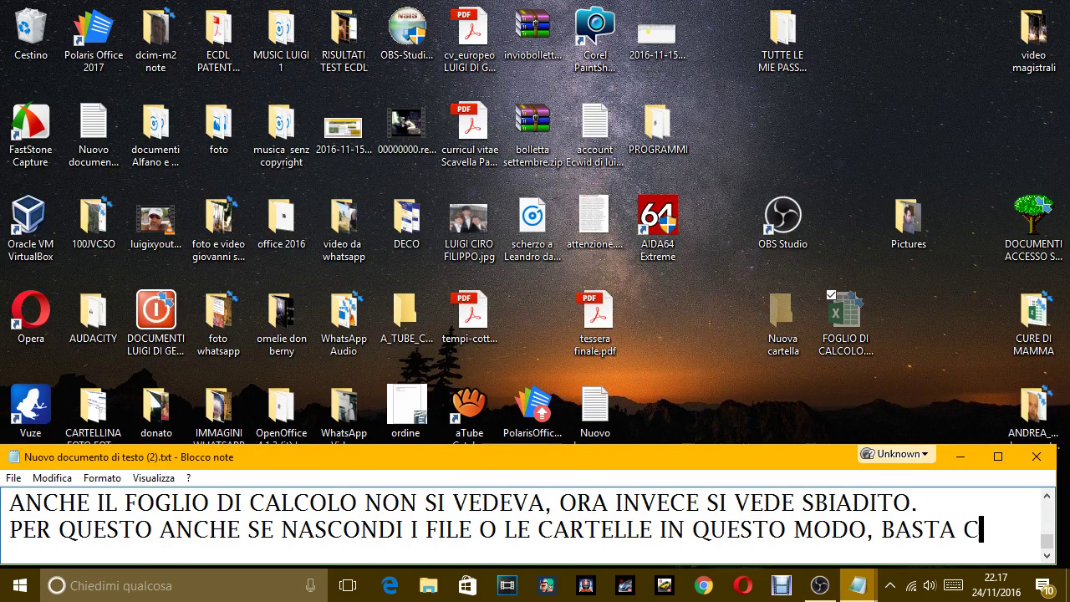
Continue the note's last sentence with "CHE SI VA A SPUNTARE LA VOCE NELLLA CARTELLA COME HO FATTO IO,"
{"action": "type", "text": "HE SI VA"}
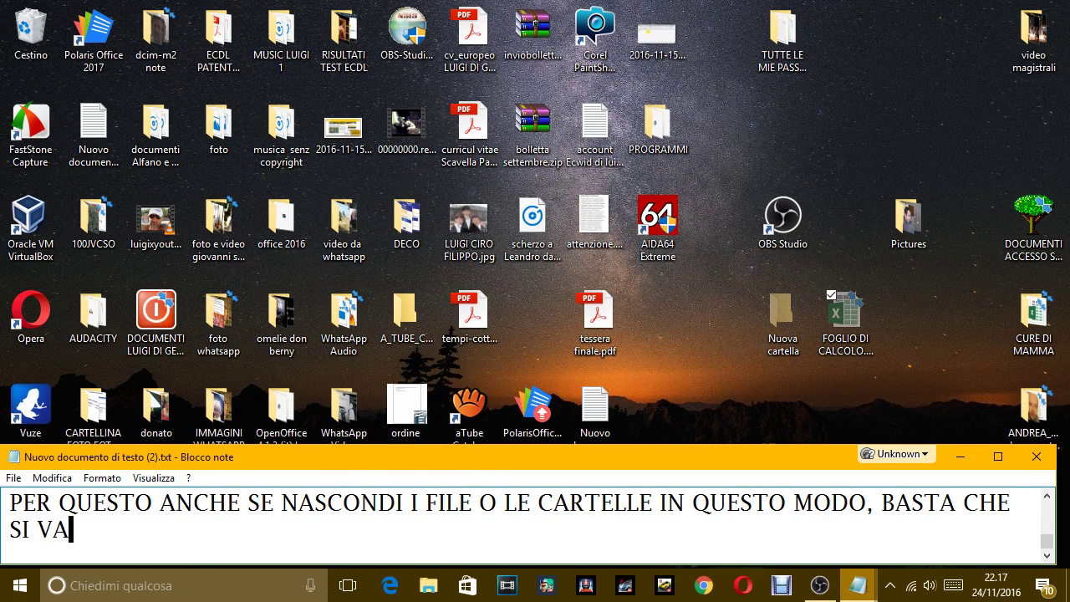
{"action": "type", "text": " A SPUNTARE LA"}
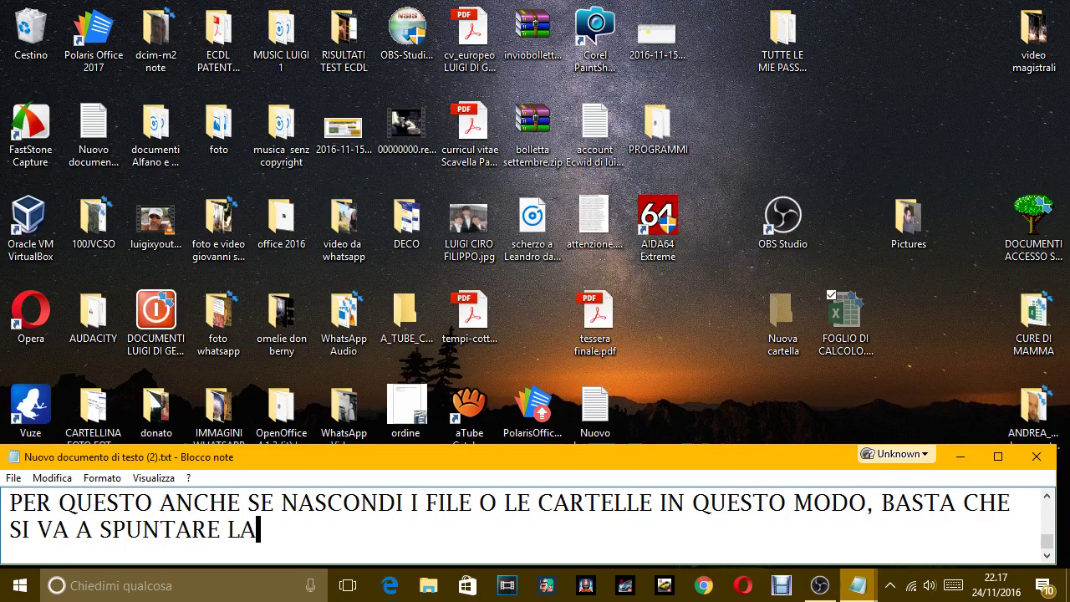
{"action": "type", "text": " VOCE NEL"}
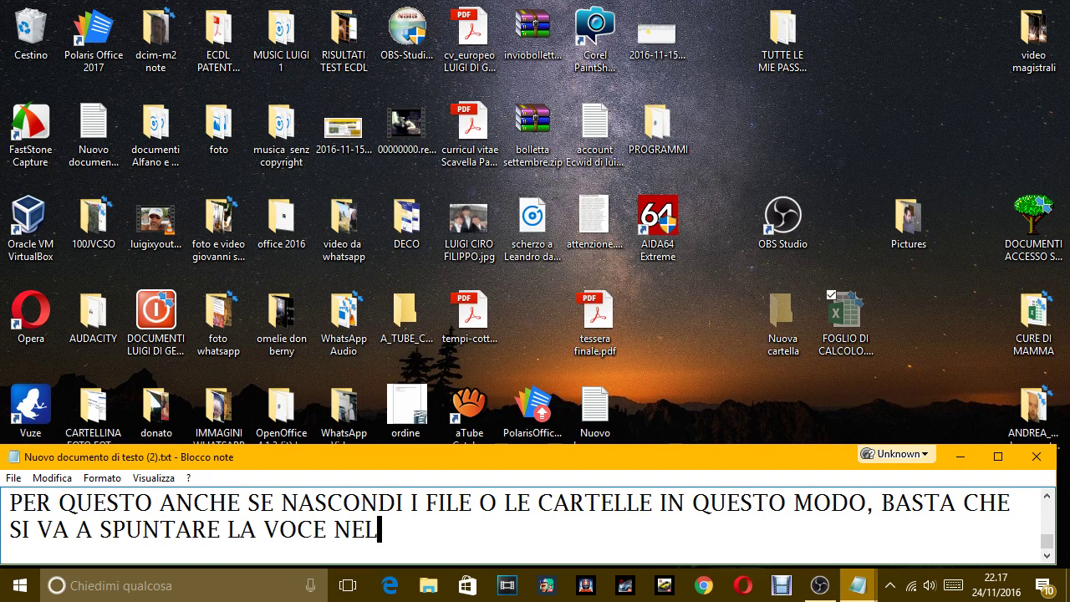
{"action": "type", "text": "LLA "}
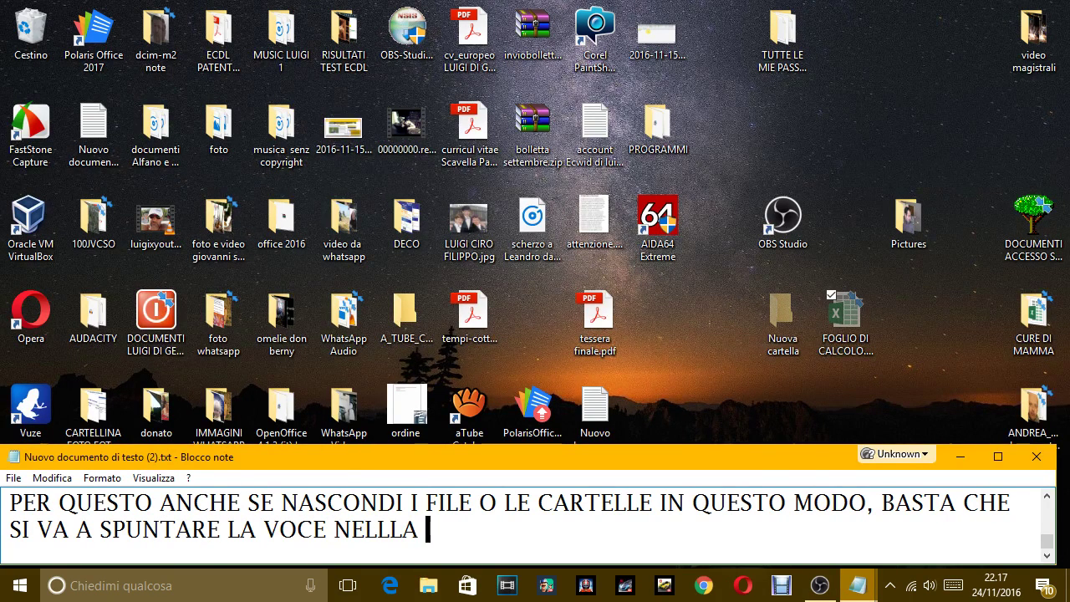
{"action": "type", "text": "CARTELLA "}
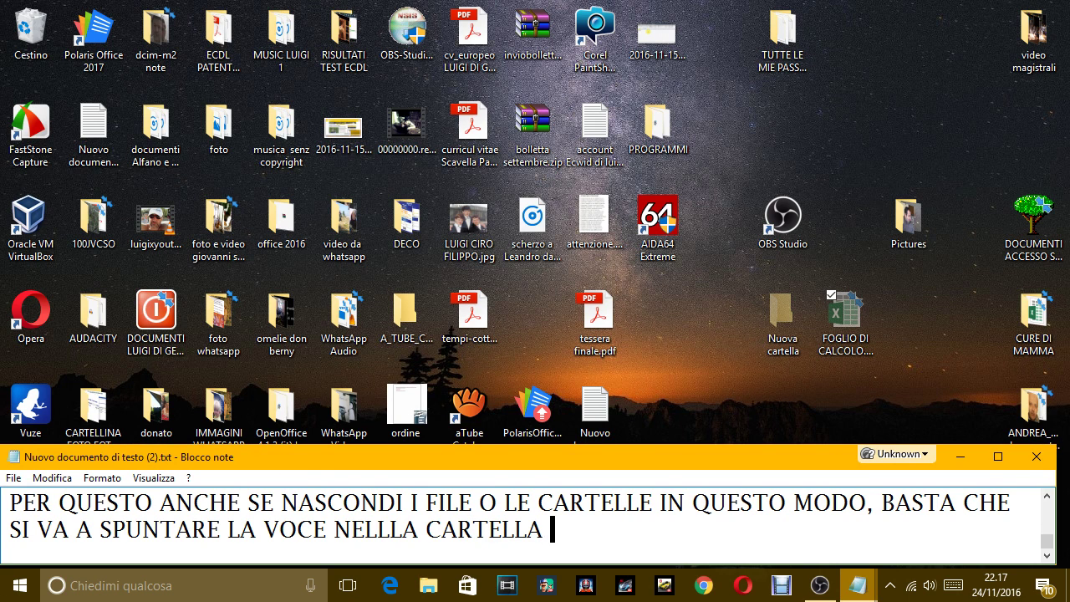
{"action": "type", "text": "COE ME "}
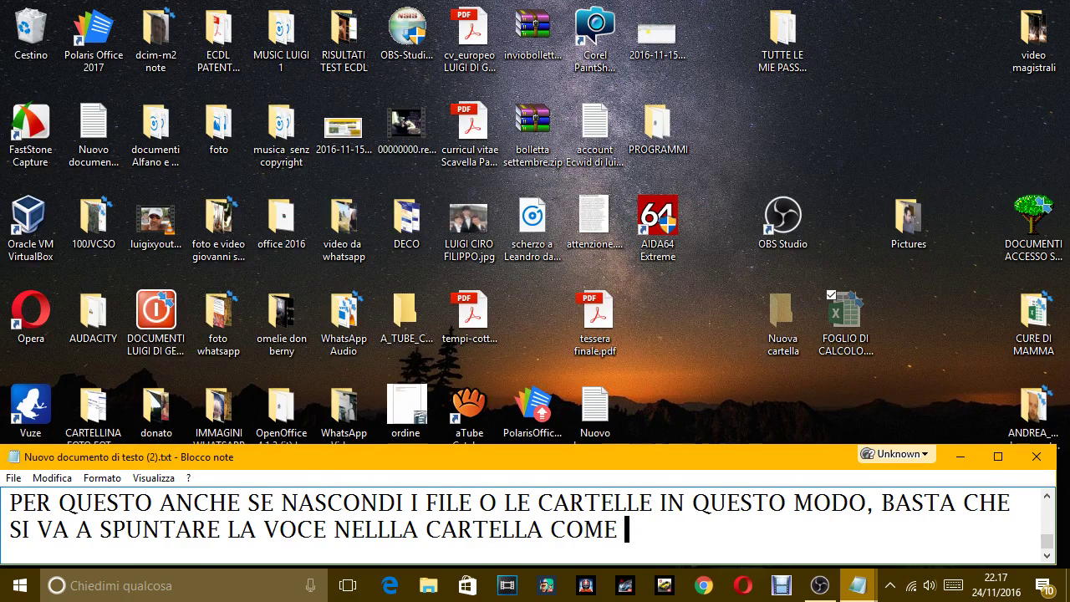
{"action": "type", "text": "HO FATTO IO, "}
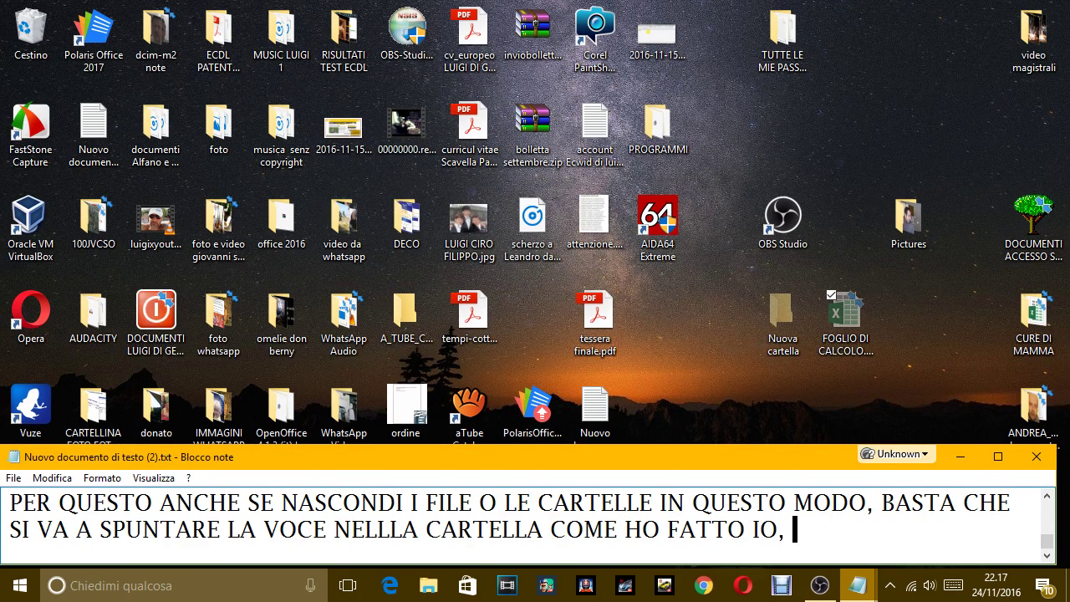
Finish the sentence with "E DI COLPO SI VEDE TUTTO CIO CHE ERA NASCOSTO." and start a new line
{"action": "type", "text": "E DI COP"}
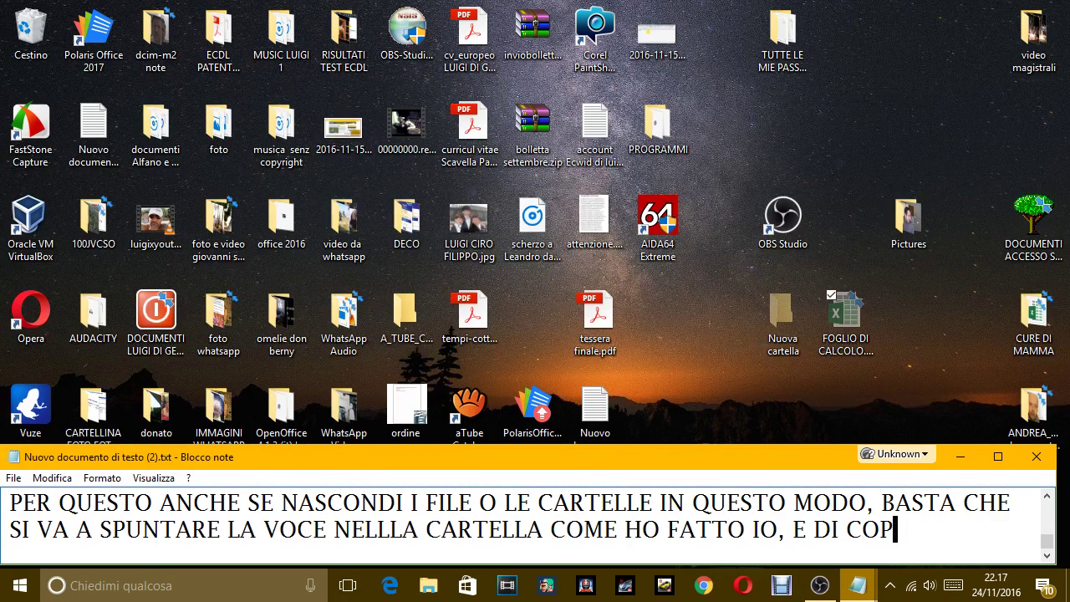
{"action": "type", "text": "OPO SI"}
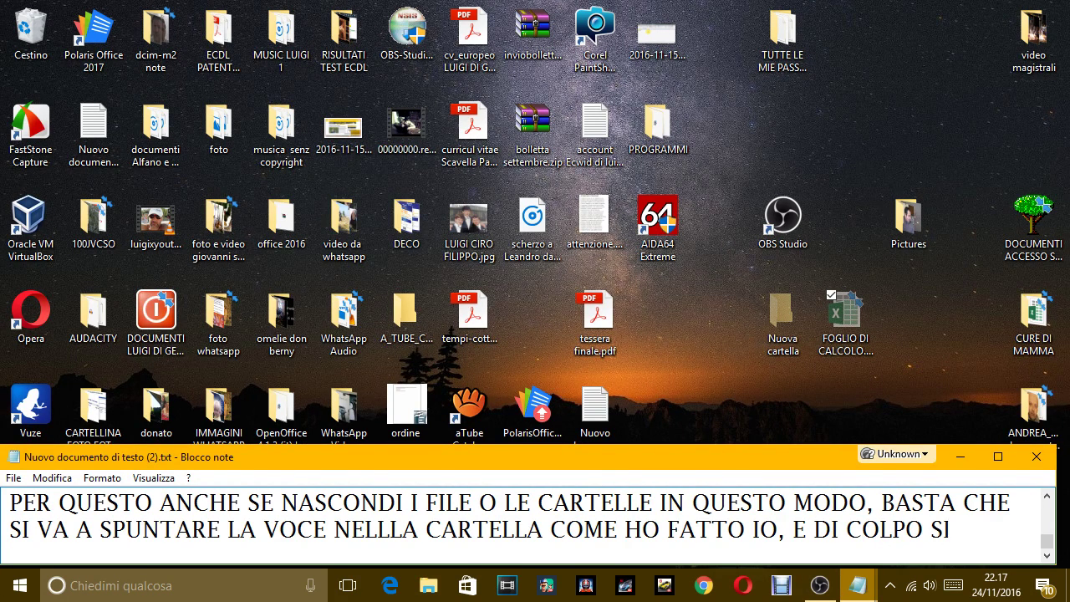
{"action": "type", "text": " VEDE TU"}
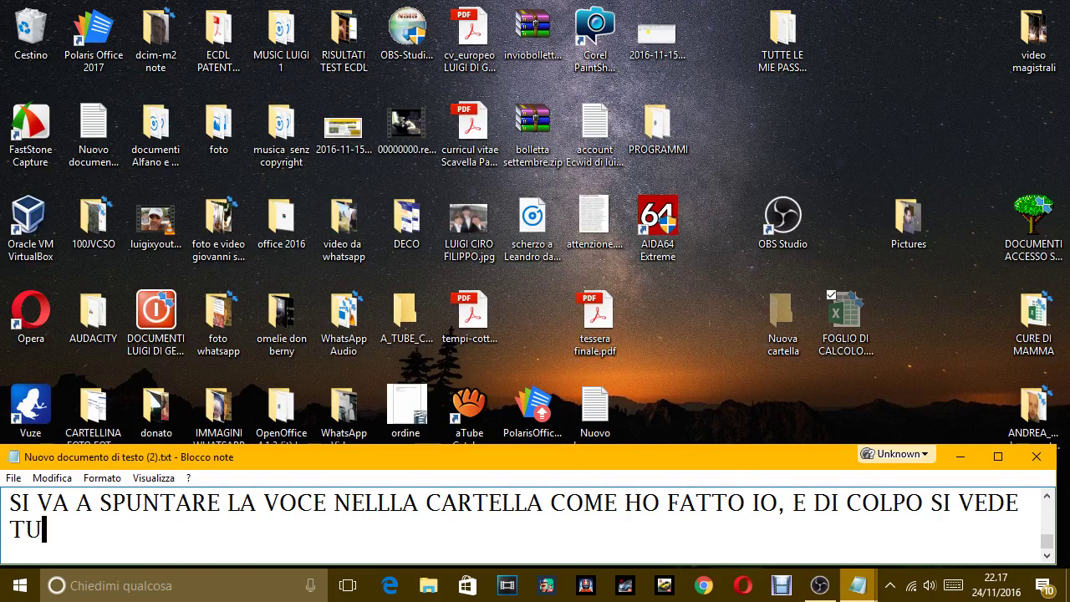
{"action": "type", "text": "TTO CIO C"}
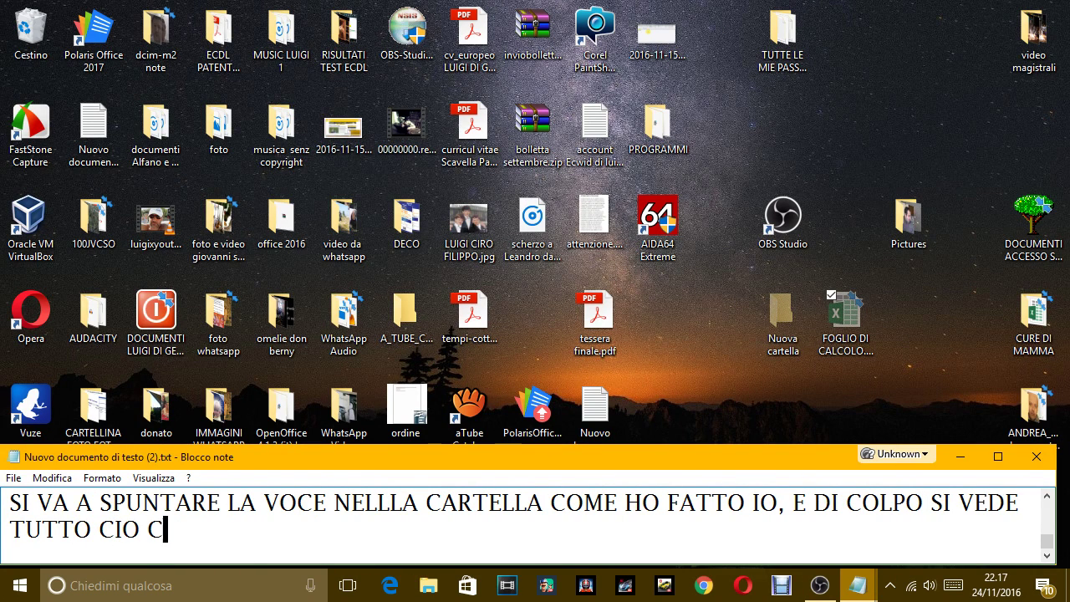
{"action": "type", "text": "HE ERA NASCO"}
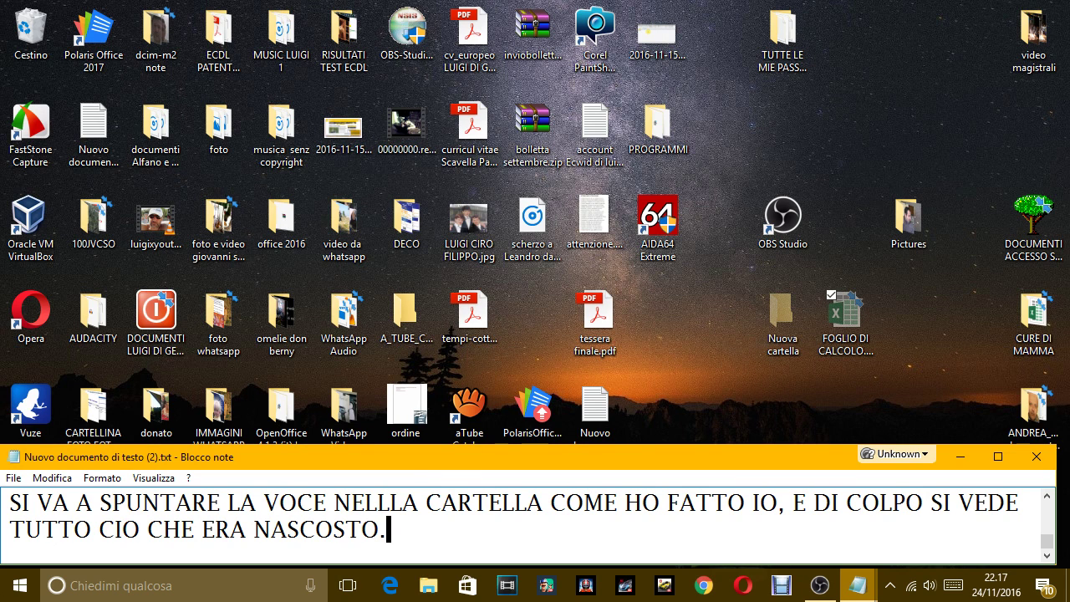
{"action": "type", "text": "STO."}
{"action": "key", "text": "Return"}
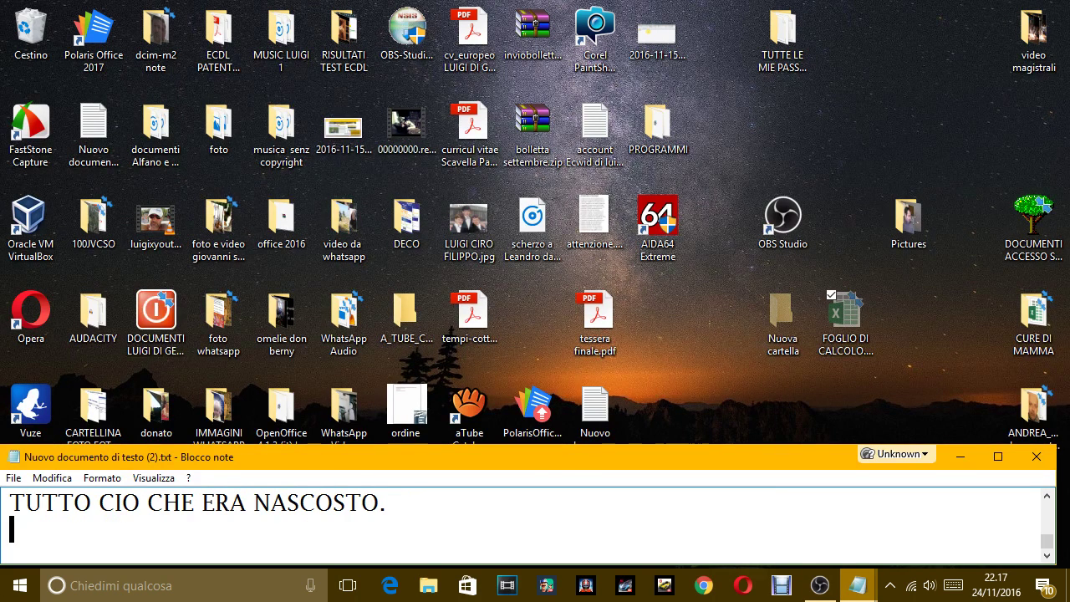
View the attenzione.gif image from the desktop and close it again
{"action": "left_click", "coordinate": [747, 354]}
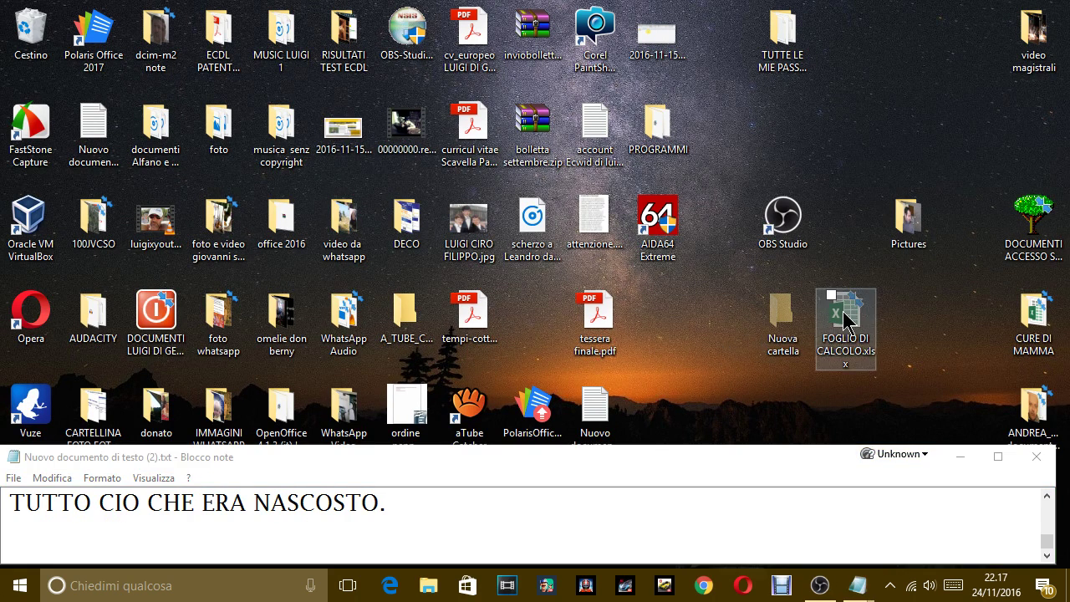
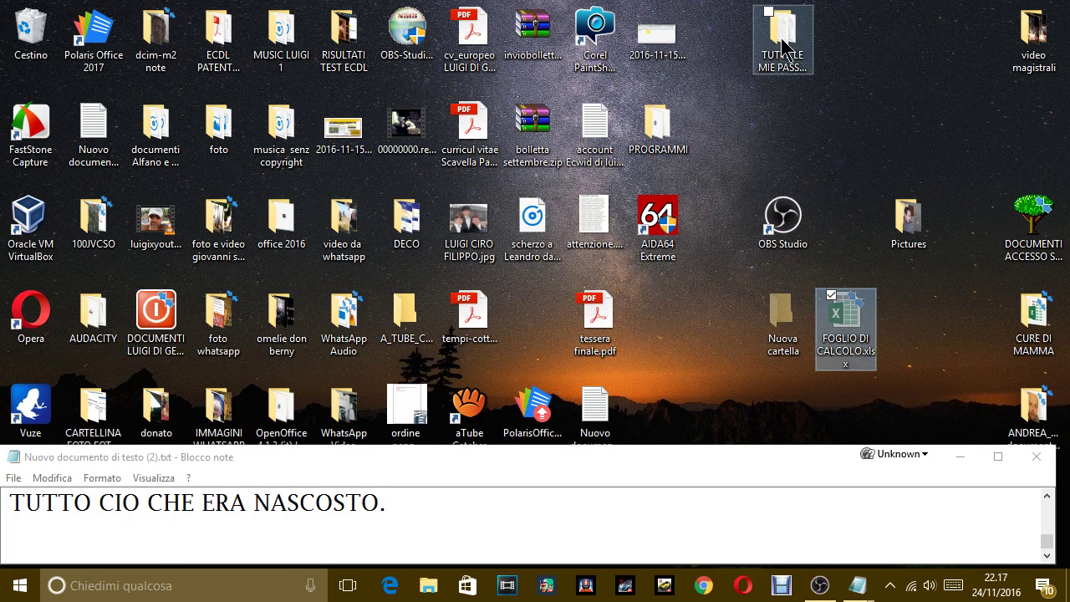
{"action": "left_click", "coordinate": [784, 33]}
{"action": "left_click", "coordinate": [1054, 38]}
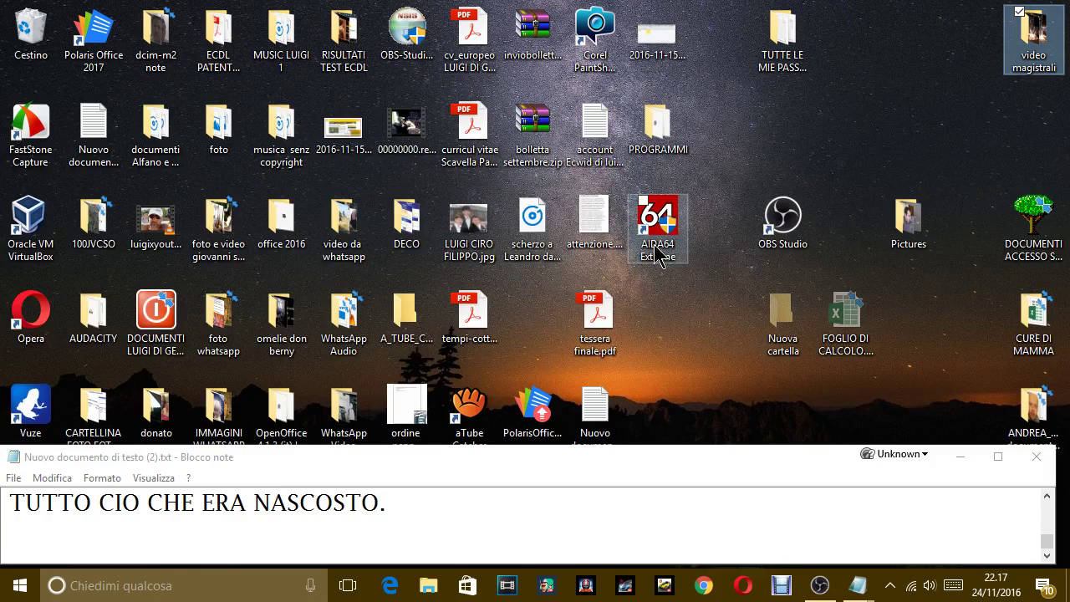
{"action": "left_click", "coordinate": [609, 328]}
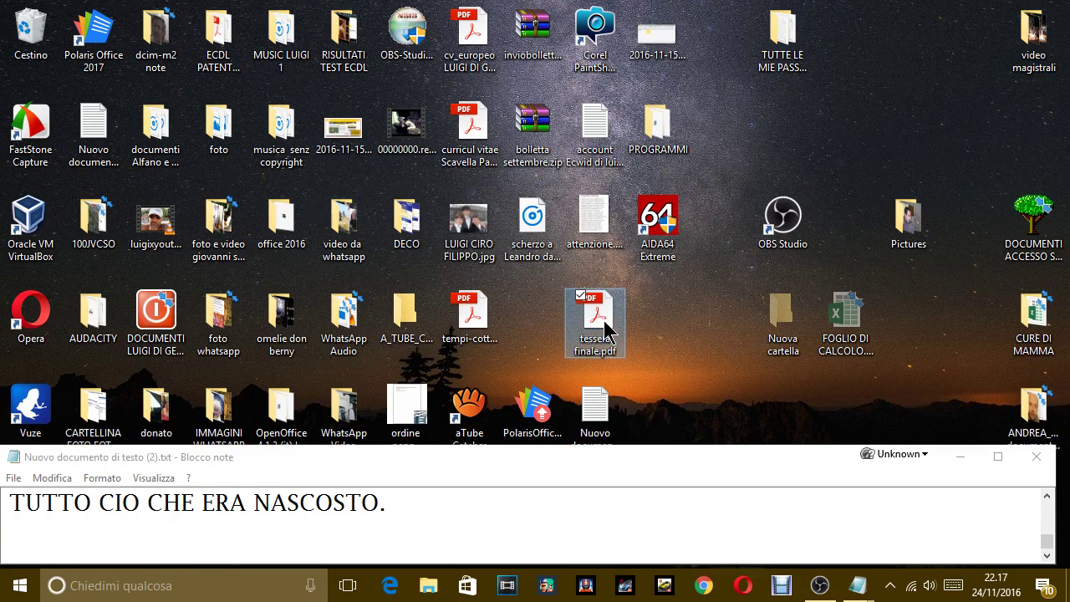
{"action": "left_click", "coordinate": [596, 216]}
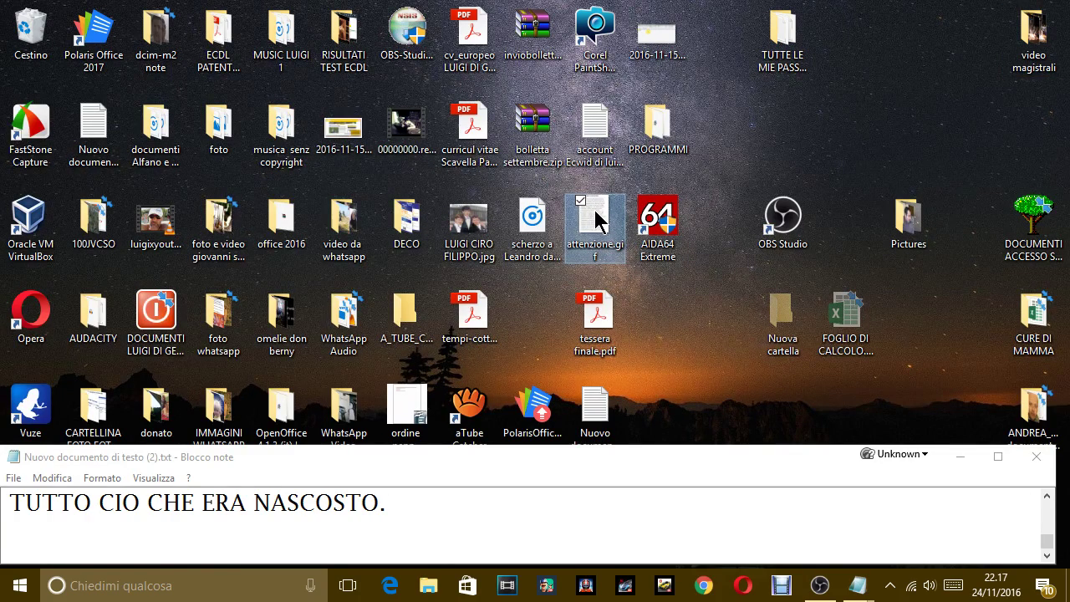
{"action": "double_click", "coordinate": [596, 216]}
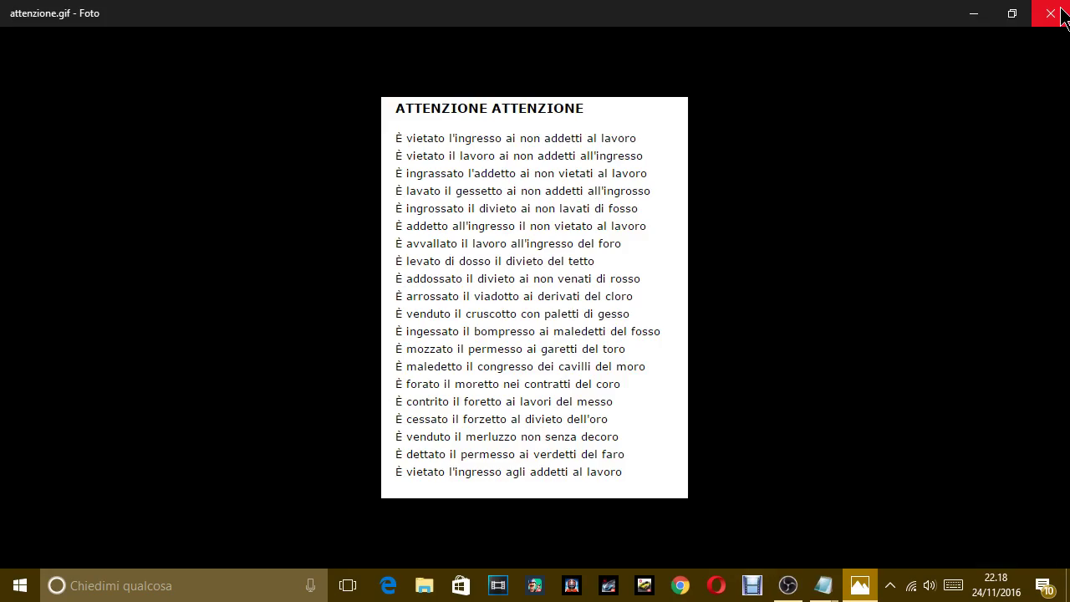
{"action": "key", "text": "alt+F4"}
Set the Nascosto attribute on the attenzione.gif file in its properties
{"action": "right_click", "coordinate": [591, 215]}
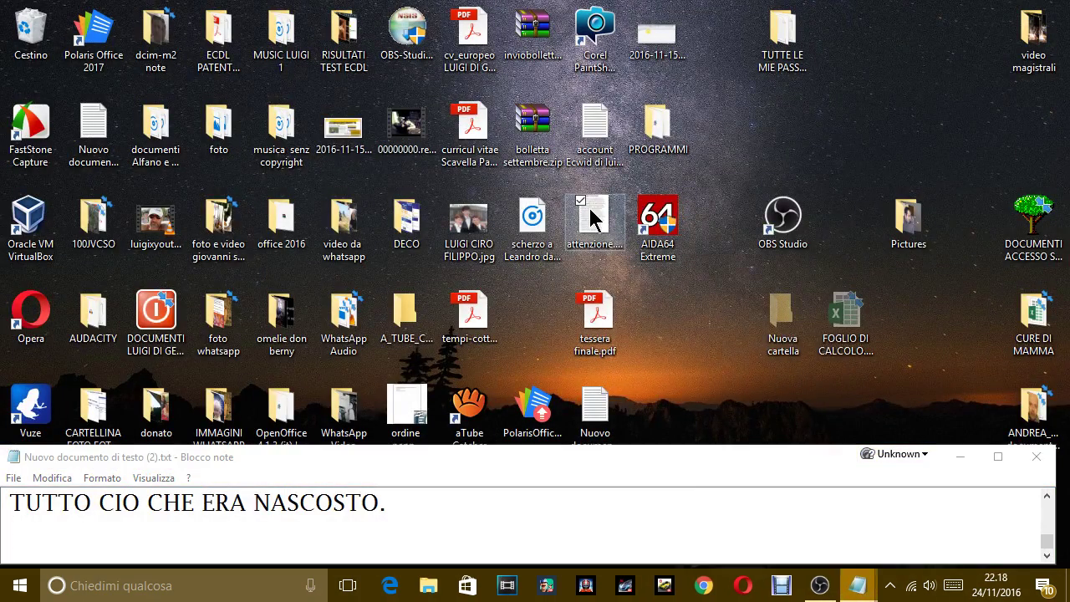
{"action": "left_click", "coordinate": [659, 555]}
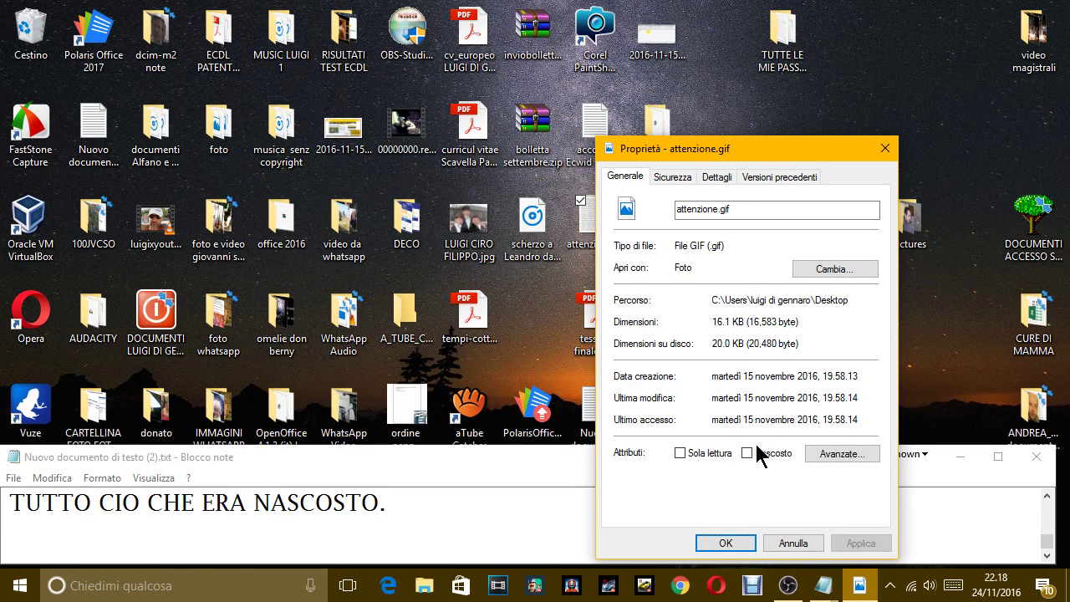
{"action": "left_click", "coordinate": [745, 450]}
{"action": "left_click", "coordinate": [727, 542]}
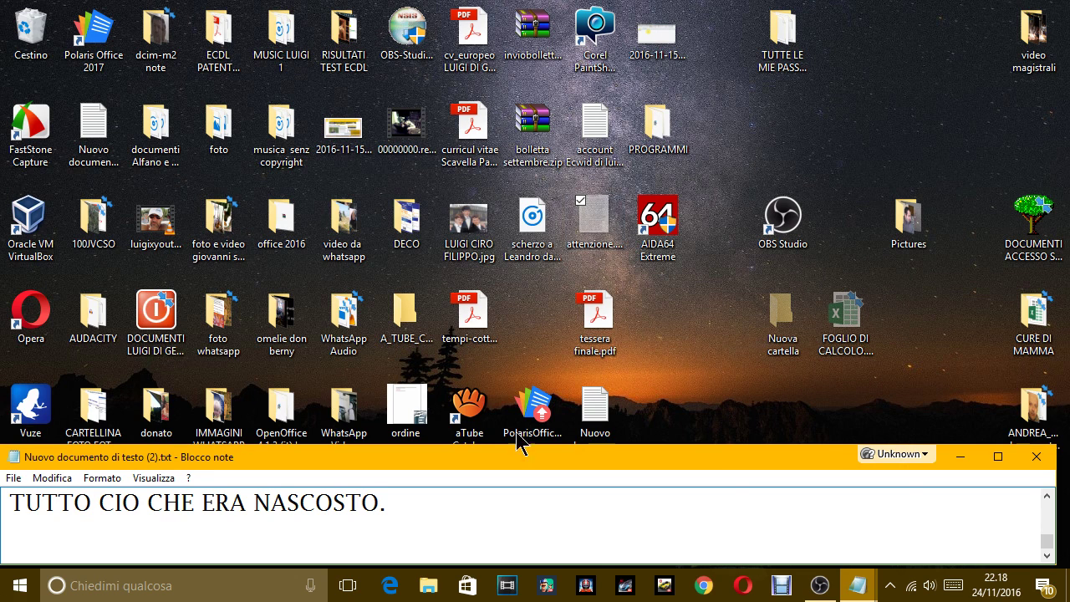
Add "VISTO ANCHE QEUSTO FILE SI è SBIADITO." to the note after "NASCOSTO." and start a new line
{"action": "type", "text": "VISTO ACH"}
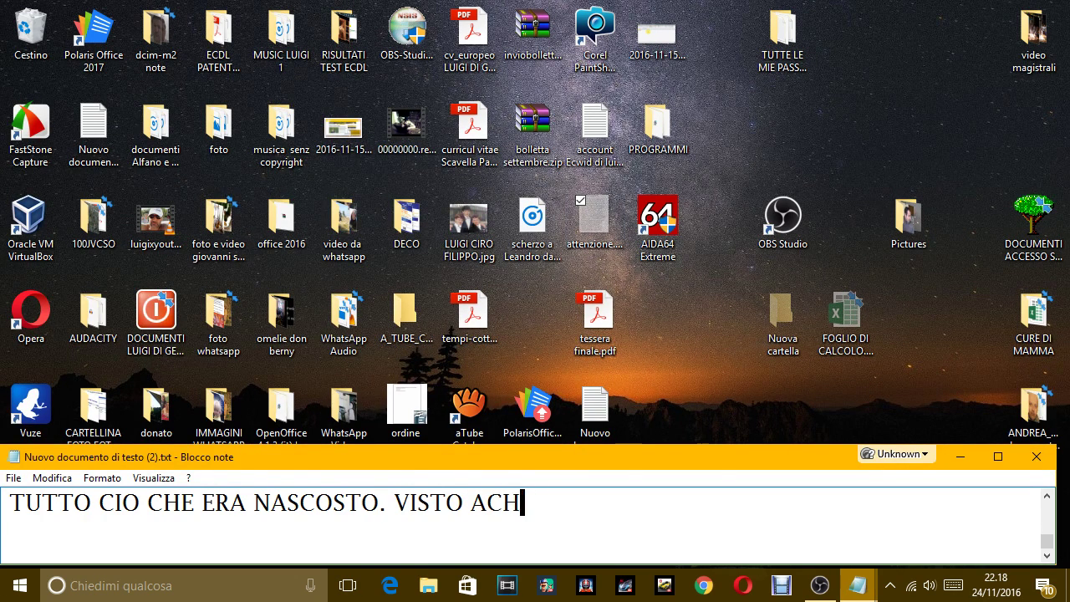
{"action": "type", "text": "ENCHE QEUSTO "}
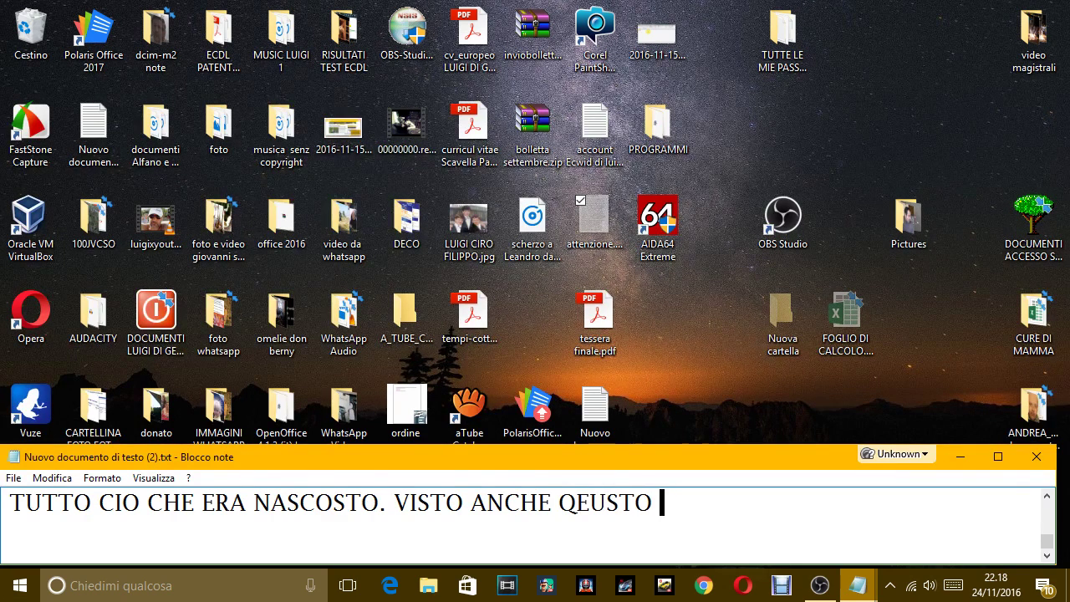
{"action": "type", "text": "S"}
{"action": "type", "text": "ILE"}
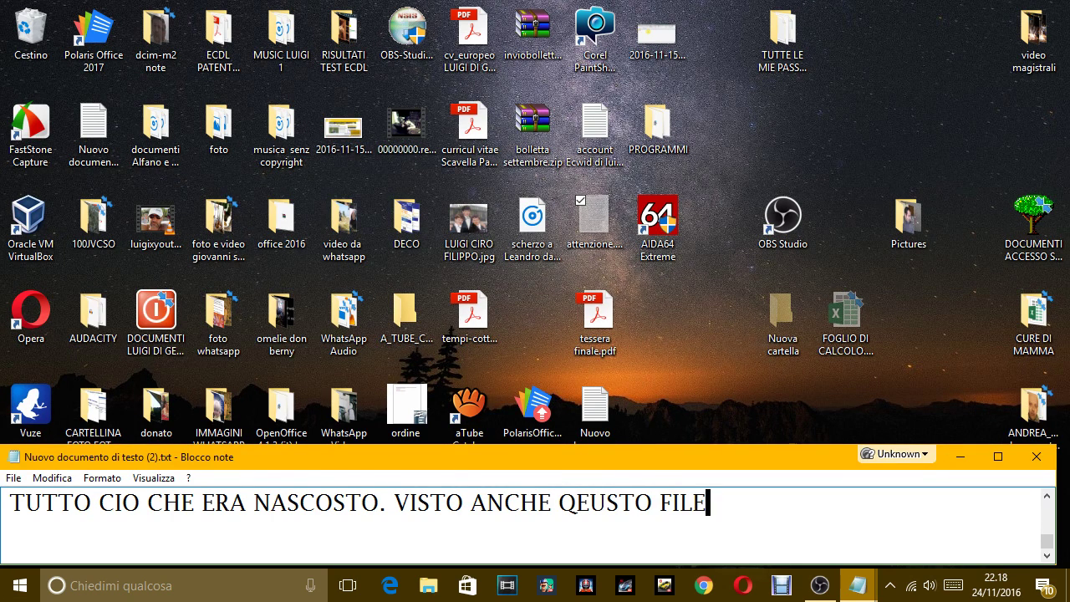
{"action": "type", "text": " SI è SBIA"}
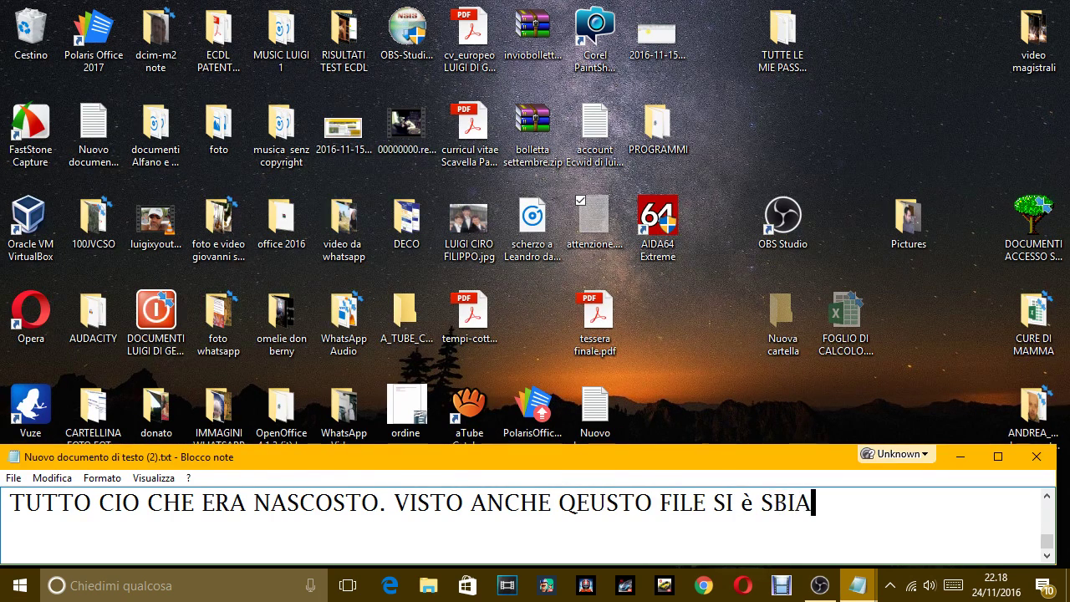
{"action": "type", "text": "DITO."}
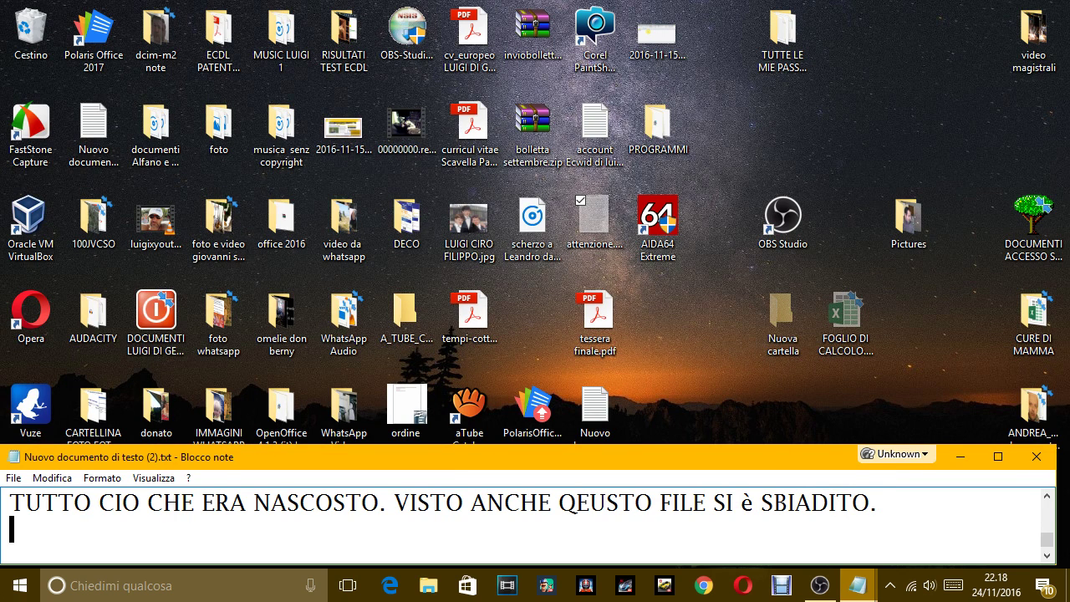
{"action": "key", "text": "Return"}
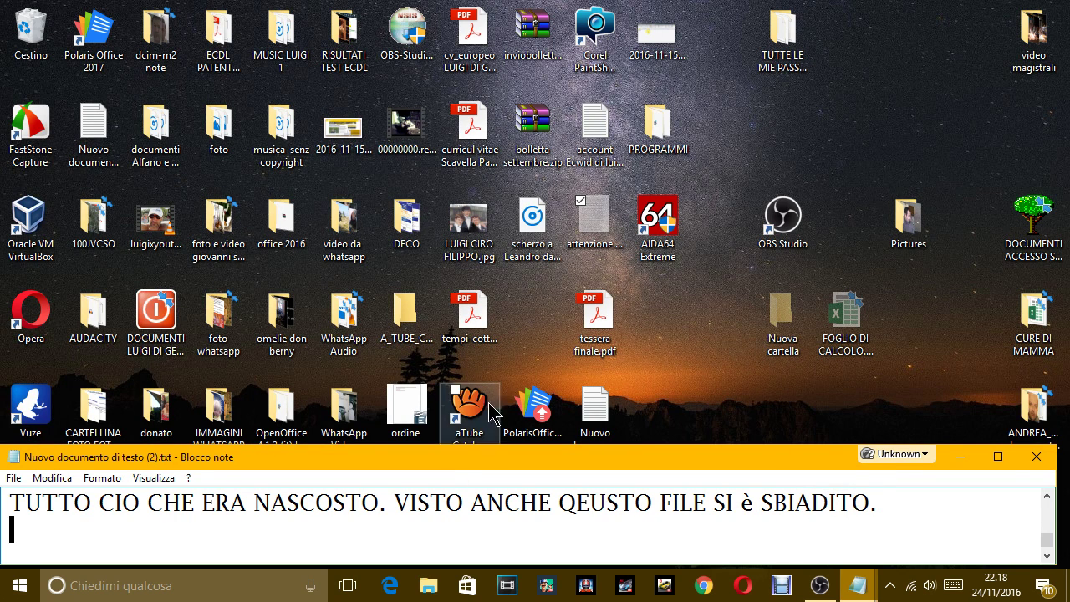
Open the hidden Nuova cartella folder on the desktop and create a subfolder in it with the default name
{"action": "left_click", "coordinate": [784, 318]}
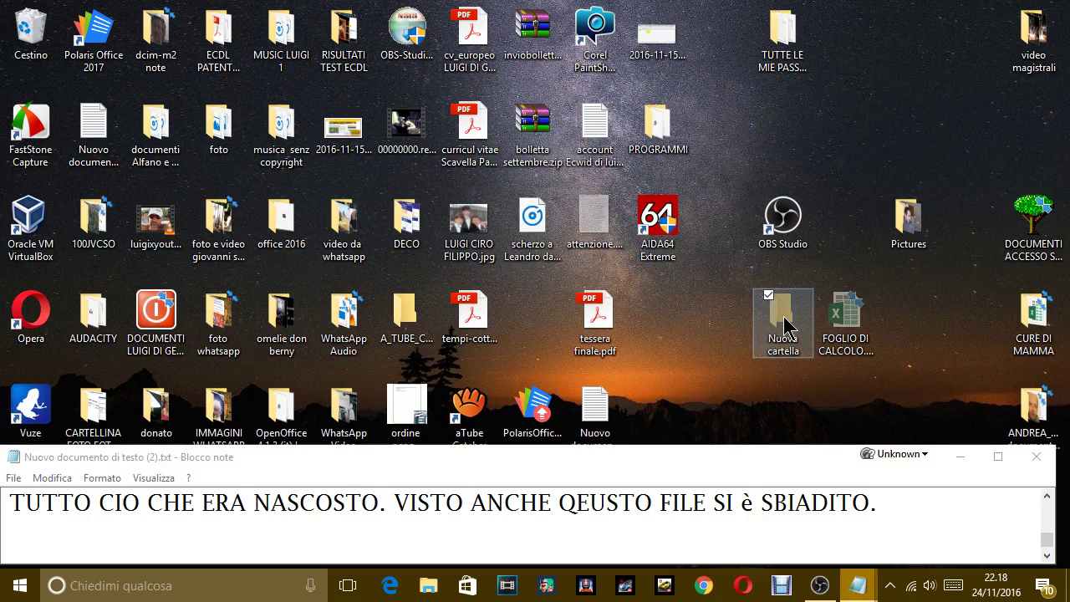
{"action": "double_click", "coordinate": [784, 318]}
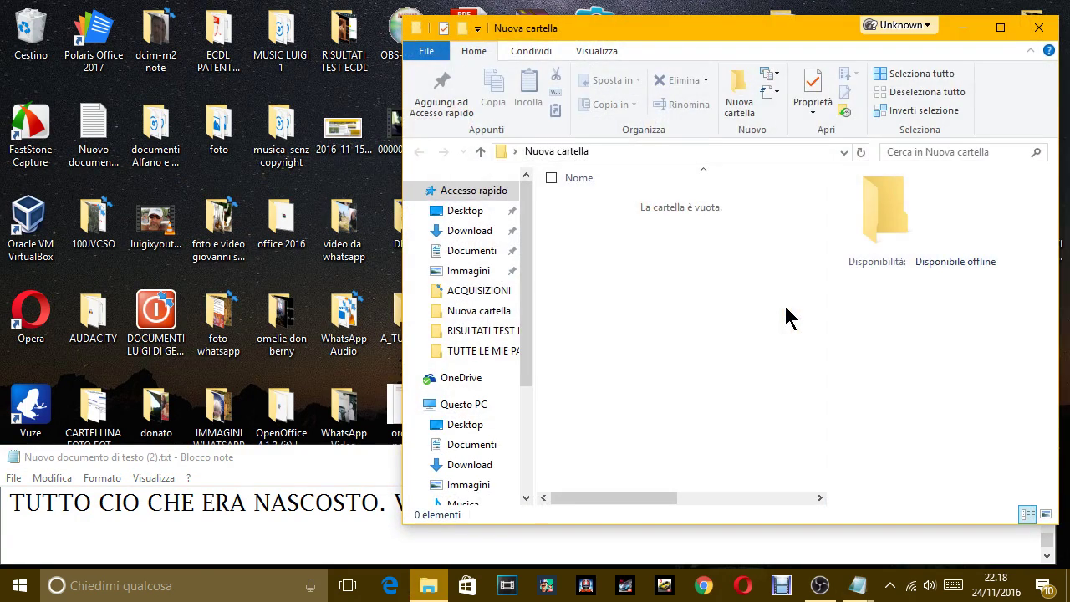
{"action": "right_click", "coordinate": [620, 244]}
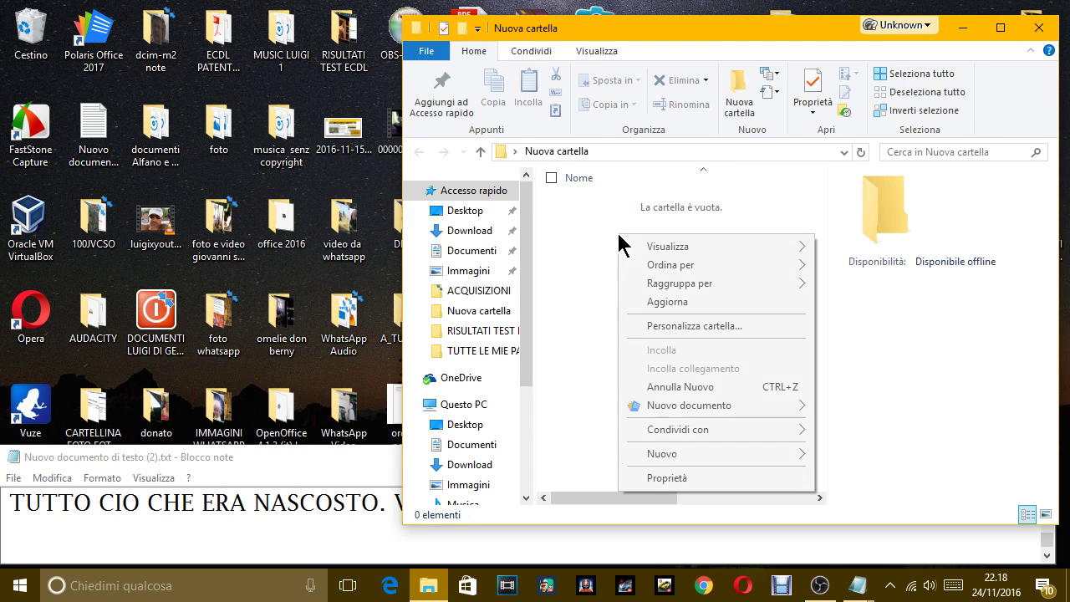
{"action": "mouse_move", "coordinate": [675, 458]}
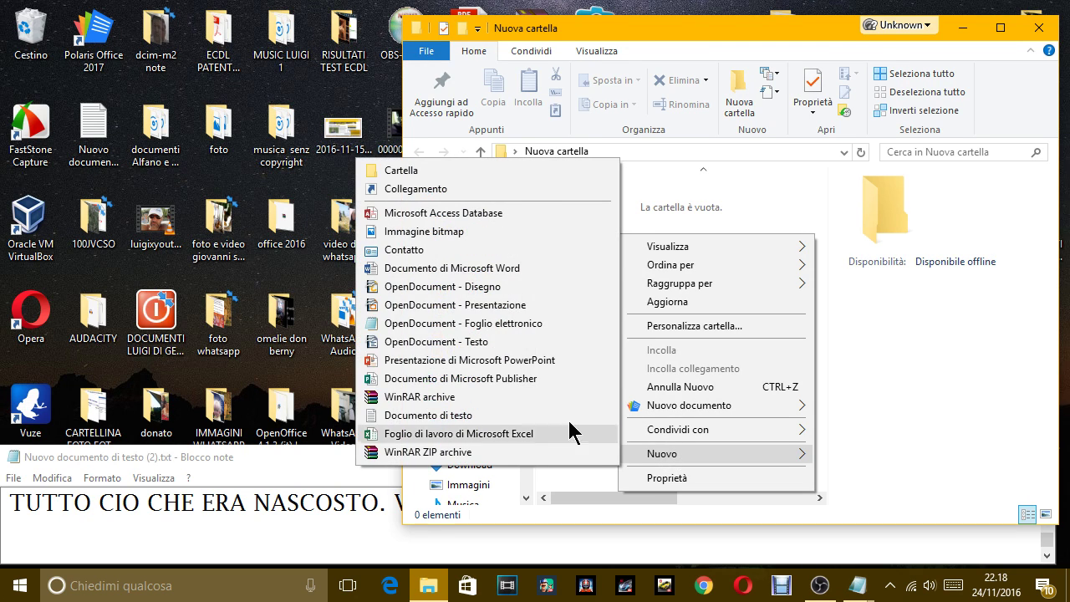
{"action": "left_click", "coordinate": [418, 171]}
{"action": "left_click", "coordinate": [673, 260]}
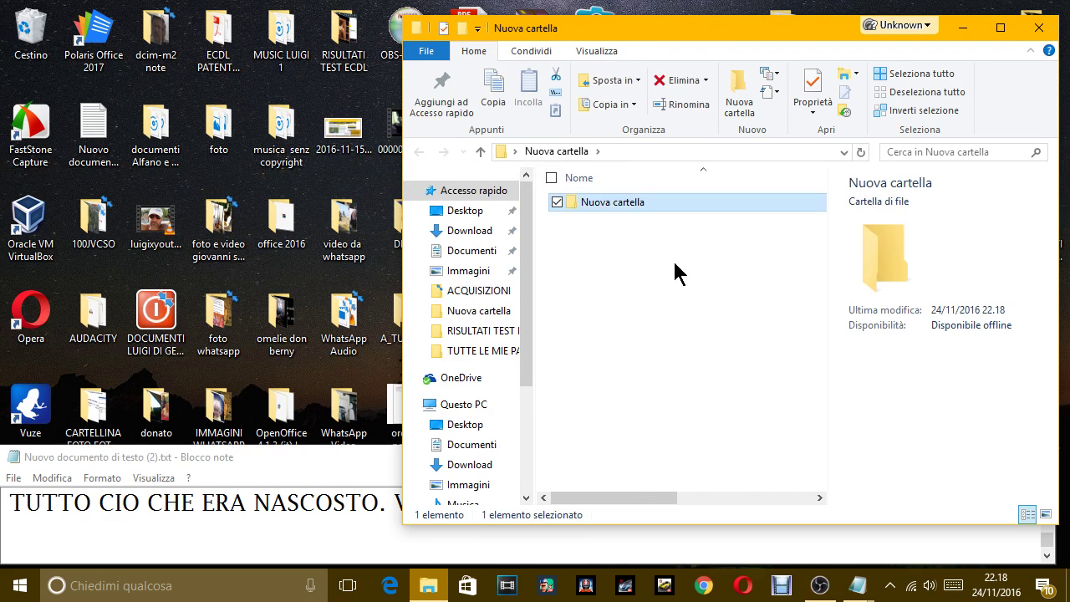
Create two more subfolders with their default names inside the open Nuova cartella folder
{"action": "right_click", "coordinate": [623, 237]}
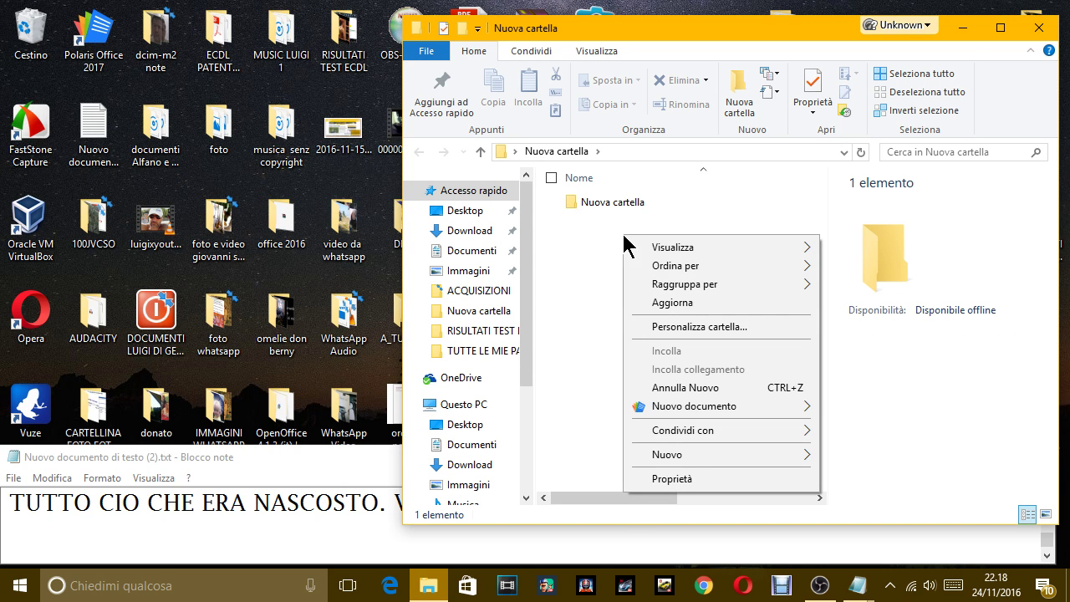
{"action": "mouse_move", "coordinate": [675, 457]}
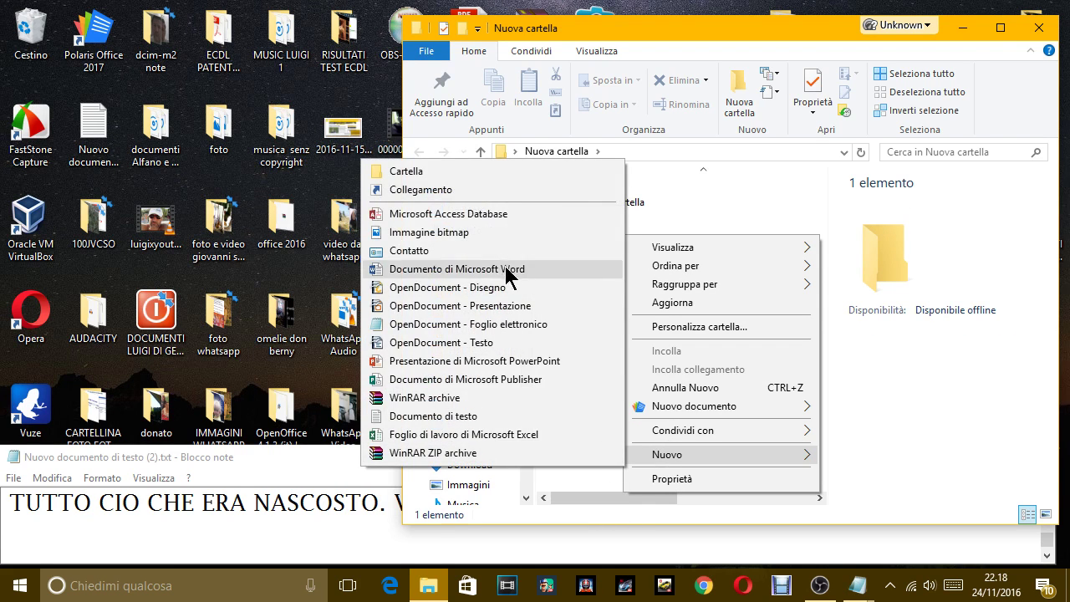
{"action": "left_click", "coordinate": [454, 171]}
{"action": "left_click", "coordinate": [605, 309]}
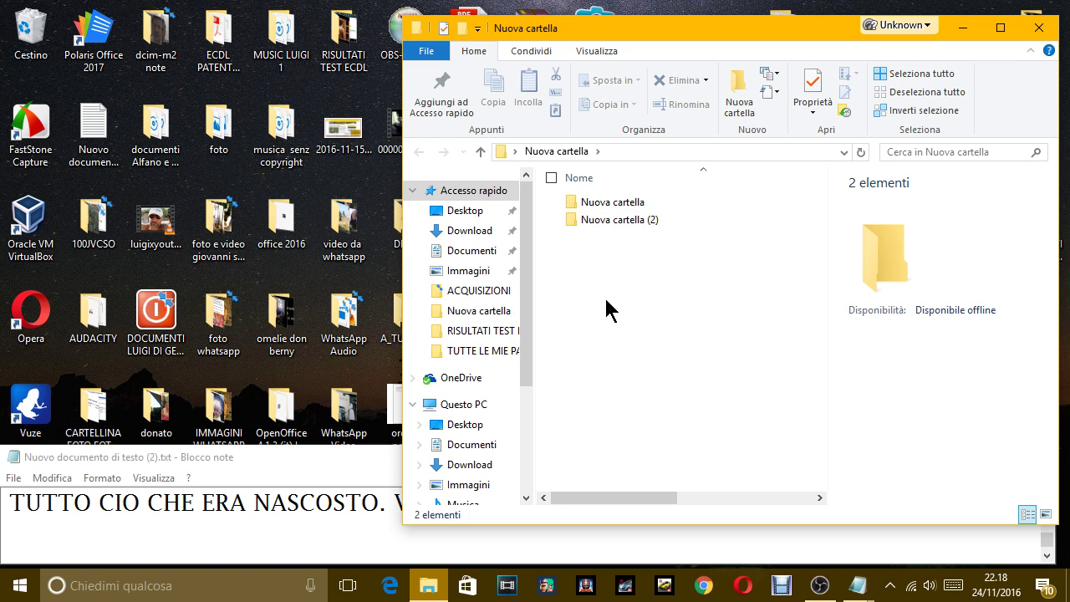
{"action": "right_click", "coordinate": [611, 250]}
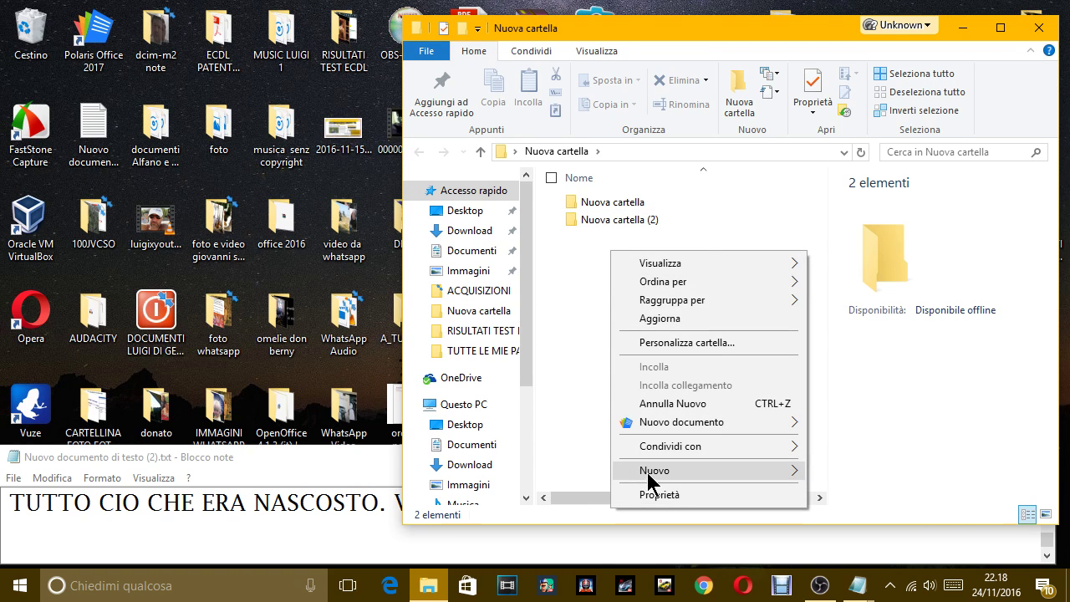
{"action": "mouse_move", "coordinate": [649, 472]}
{"action": "left_click", "coordinate": [821, 185]}
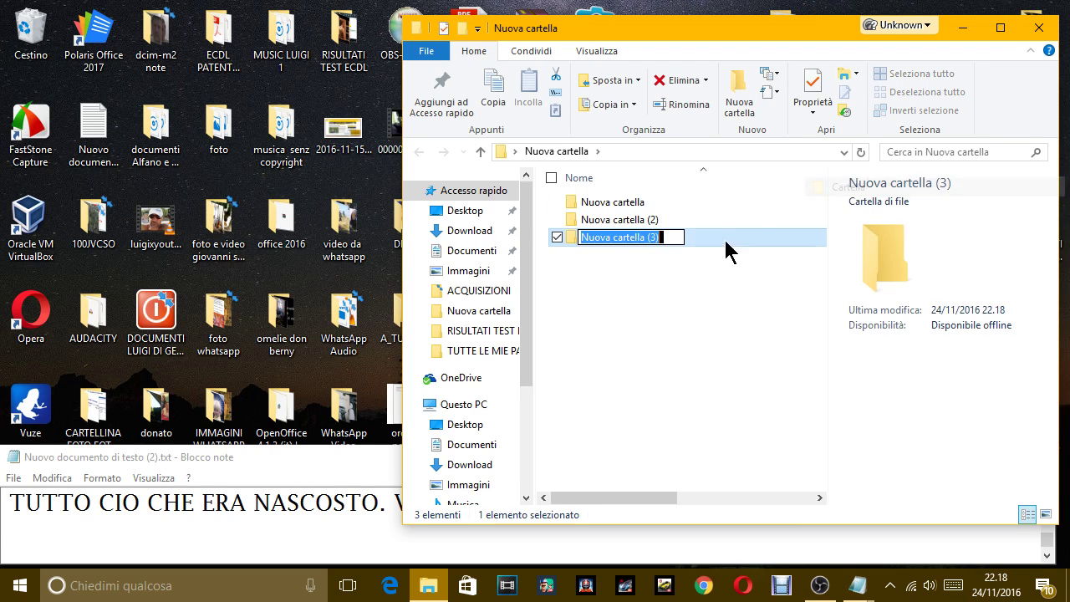
{"action": "left_click", "coordinate": [673, 294]}
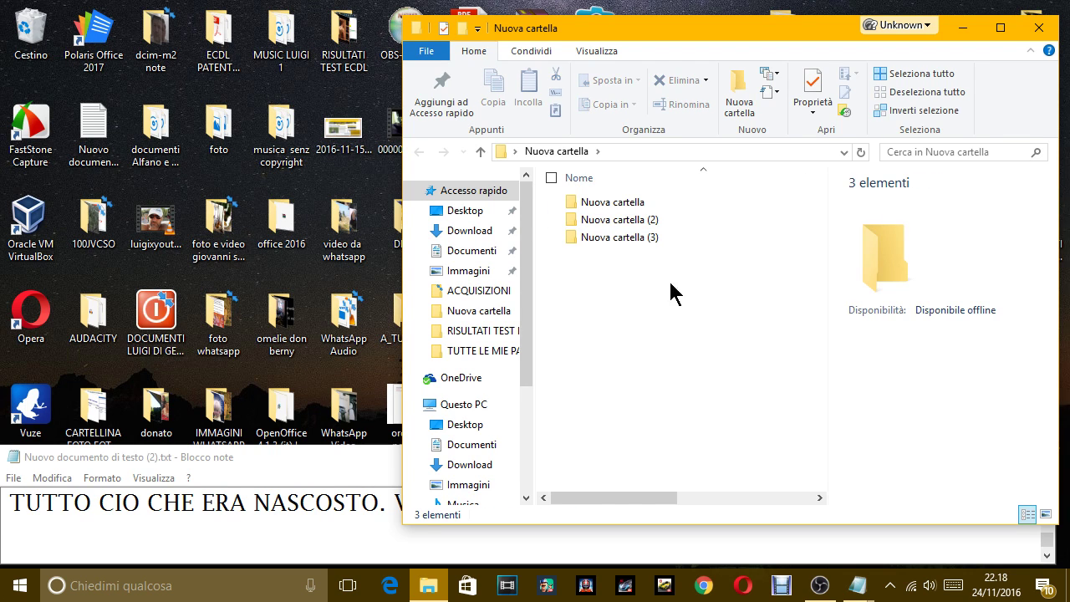
Create a new Microsoft Publisher document inside Nuova cartella, keeping its default name
{"action": "right_click", "coordinate": [615, 276]}
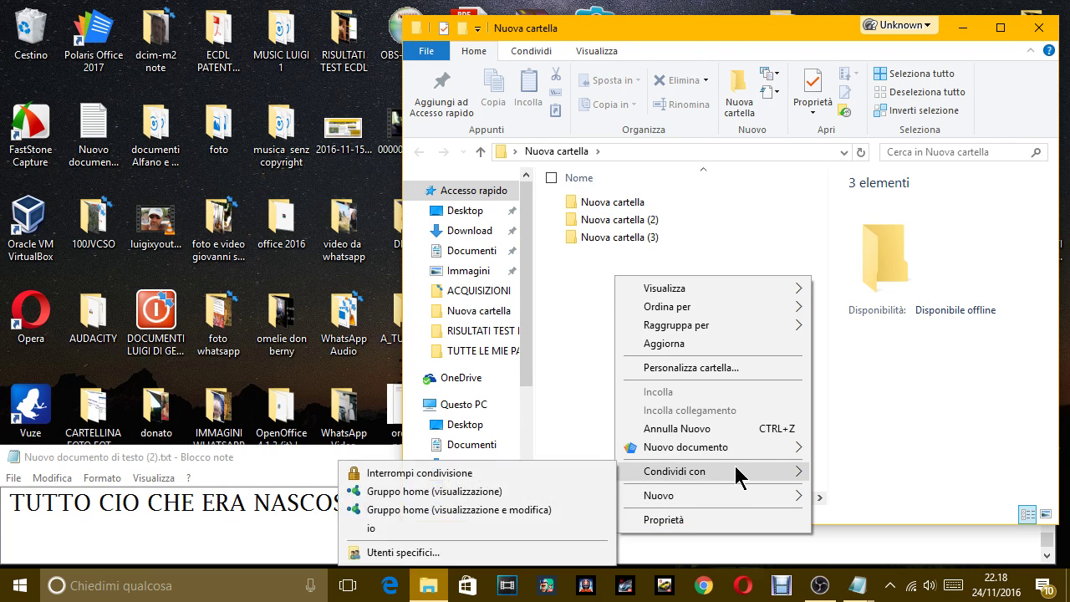
{"action": "mouse_move", "coordinate": [706, 448]}
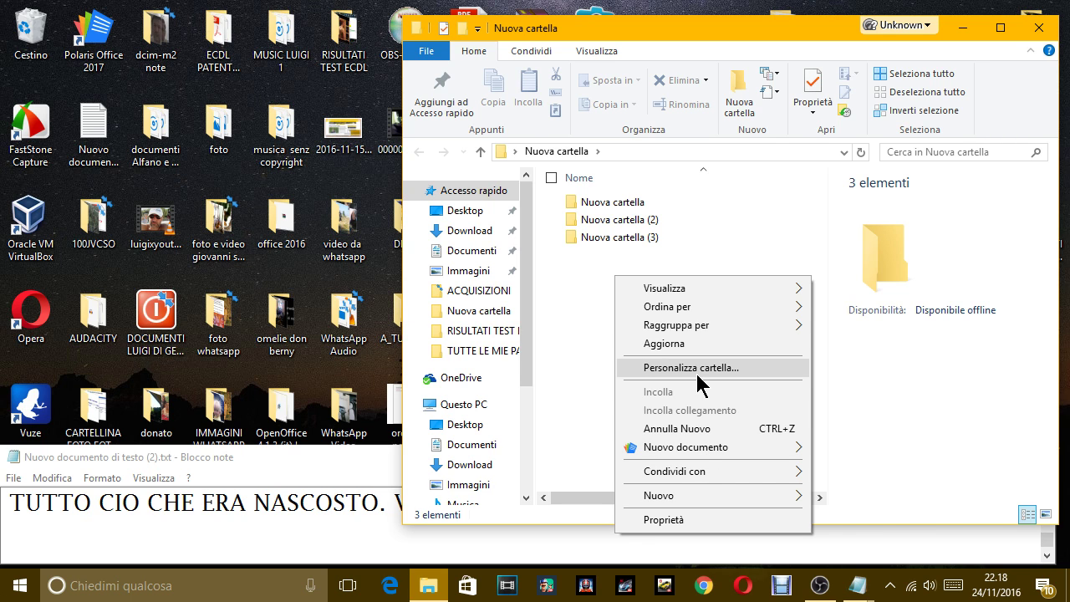
{"action": "mouse_move", "coordinate": [710, 499]}
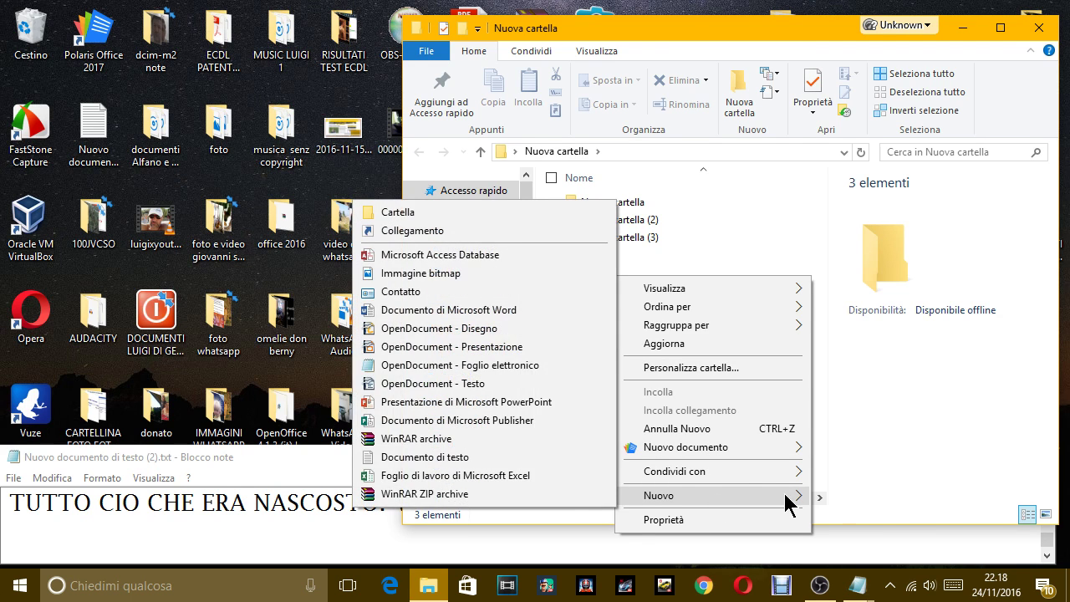
{"action": "left_click", "coordinate": [473, 421]}
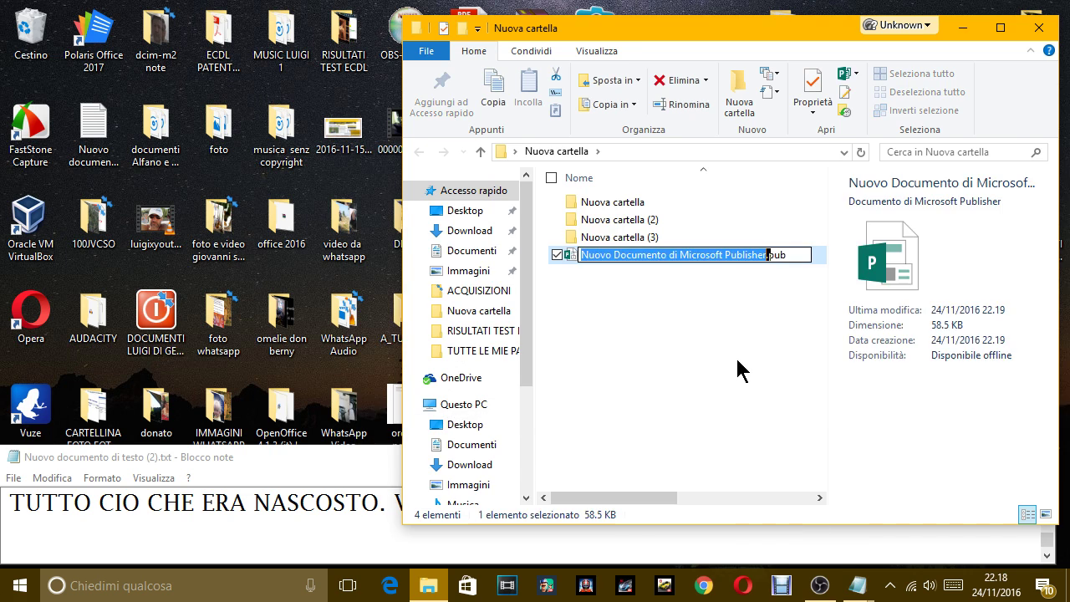
{"action": "left_click", "coordinate": [687, 348]}
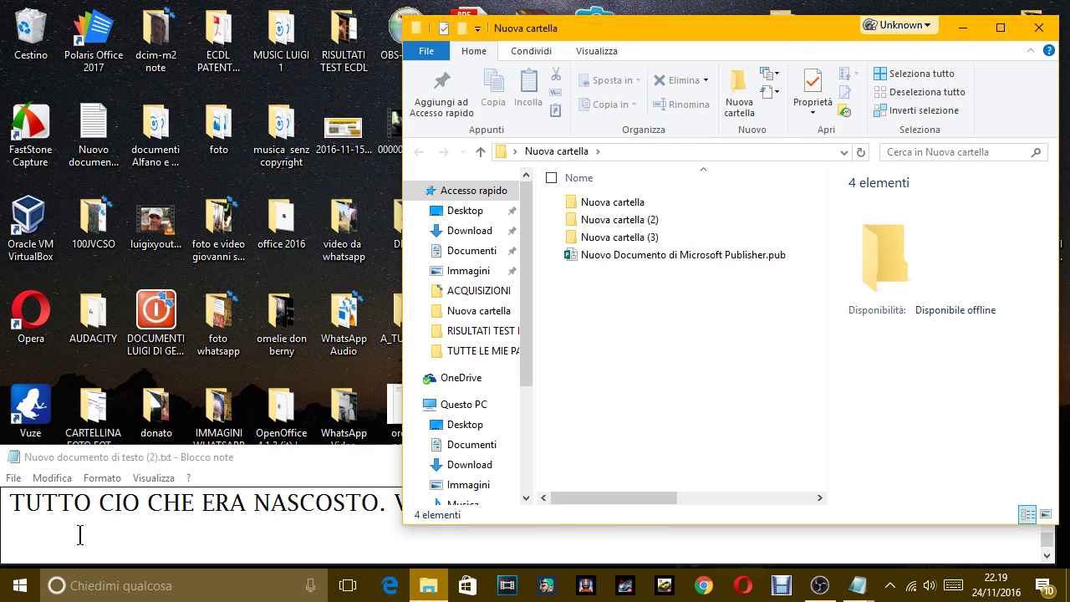
Add "COME VEDI NELLA CARTELLA POSSIAMO CREARE ALTRE CARTELLE O ALTRI FILE." to the note and start a new line
{"action": "left_click", "coordinate": [158, 528]}
{"action": "type", "text": "C"}
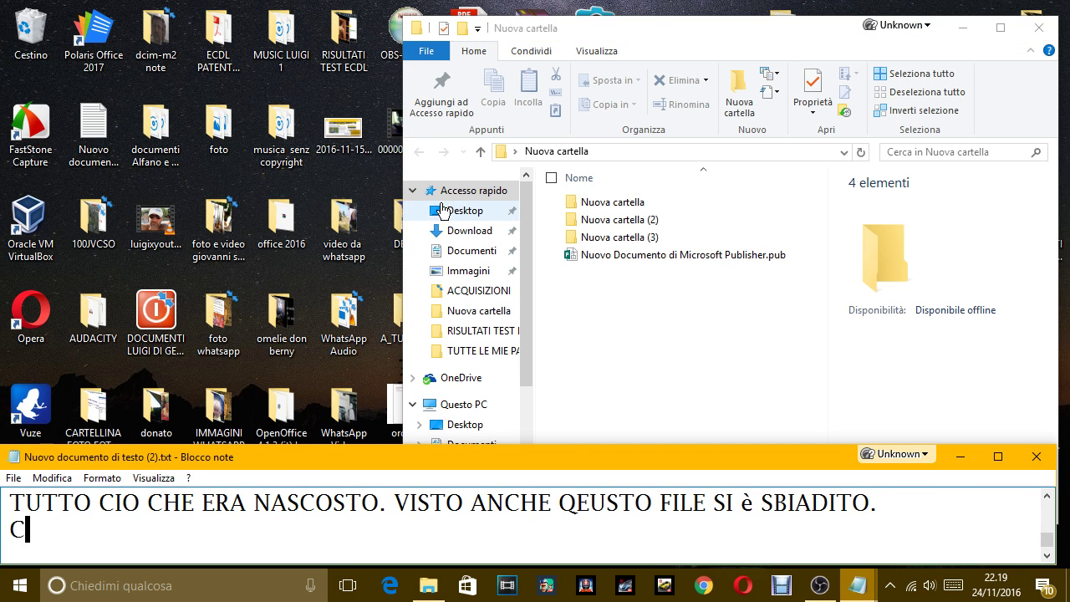
{"action": "type", "text": "OME VEDI NEL"}
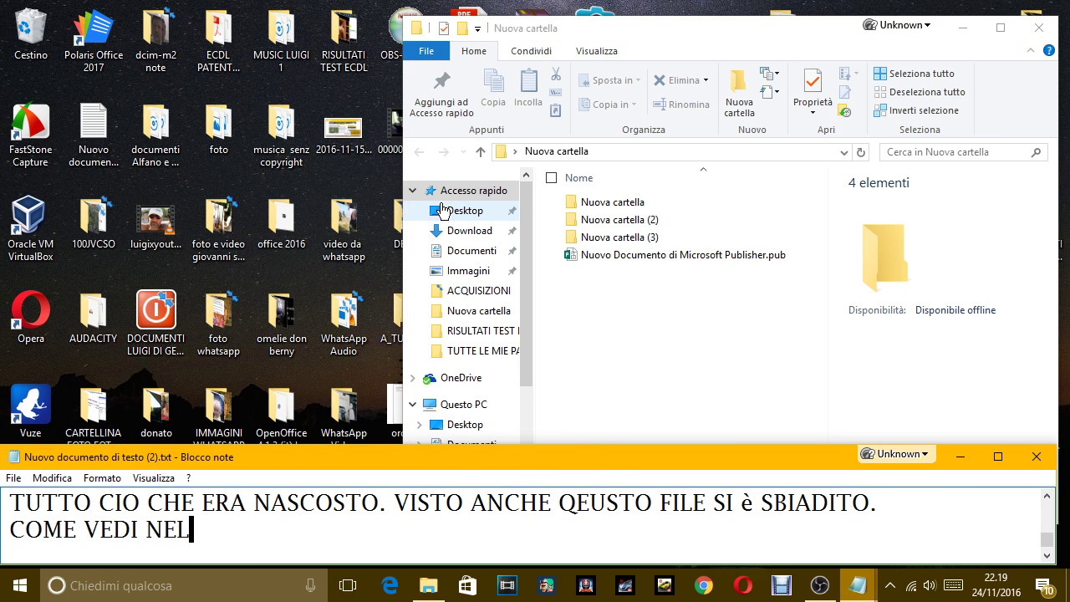
{"action": "type", "text": "LA CARTEL"}
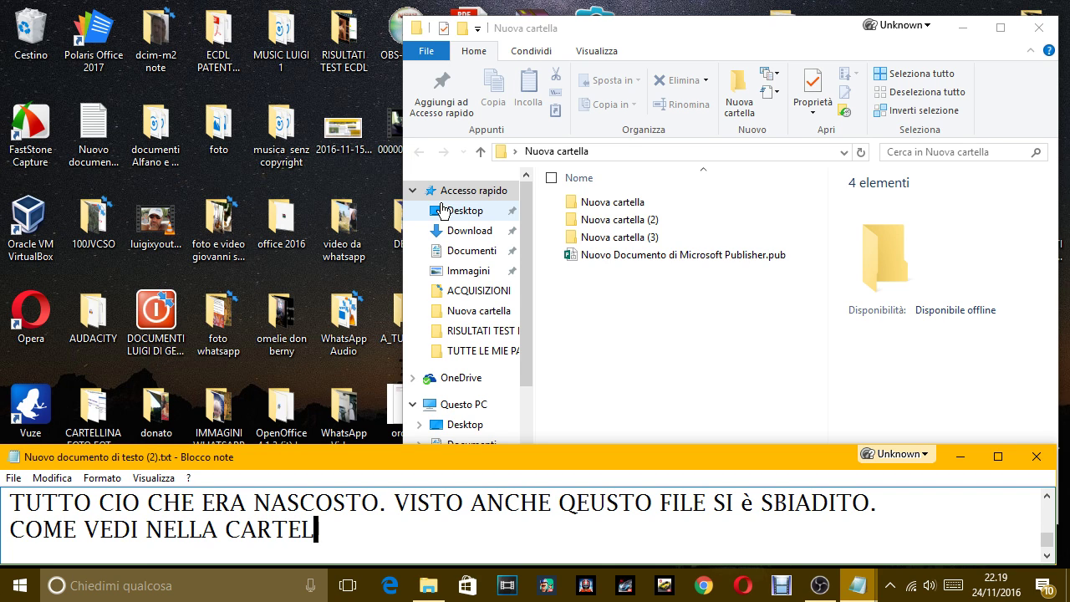
{"action": "type", "text": "LA POSSIAMO A"}
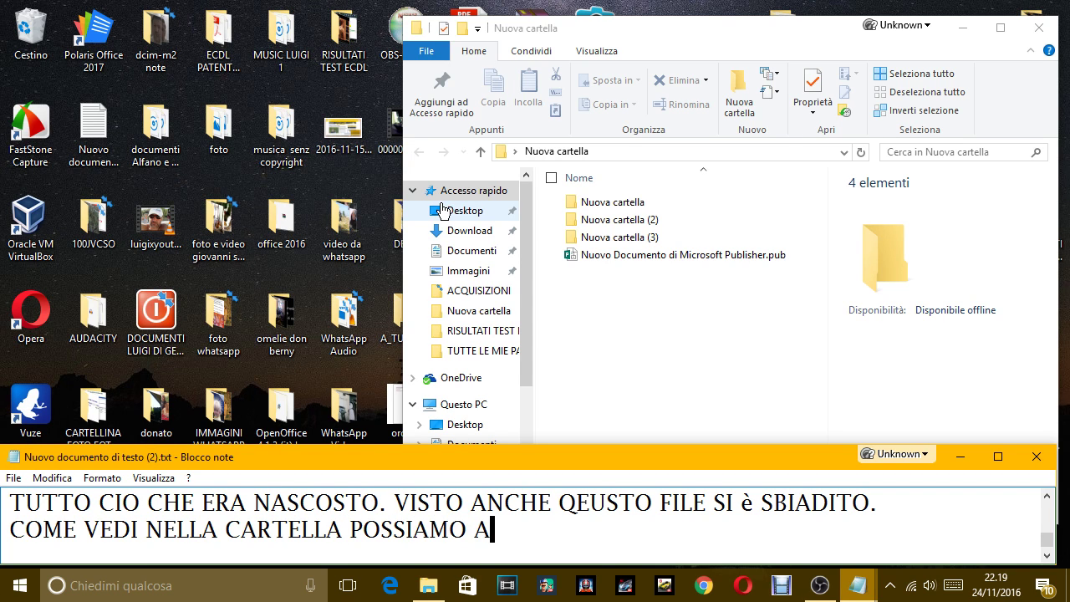
{"action": "key", "text": "BackSpace"}
{"action": "type", "text": "CREARE"}
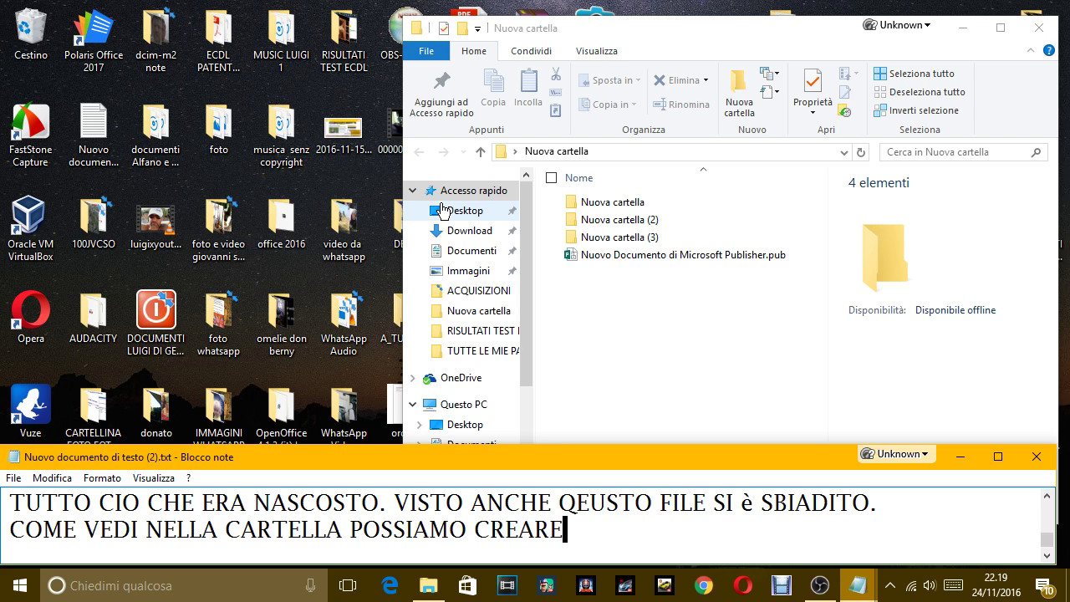
{"action": "type", "text": " ALTRE CAR"}
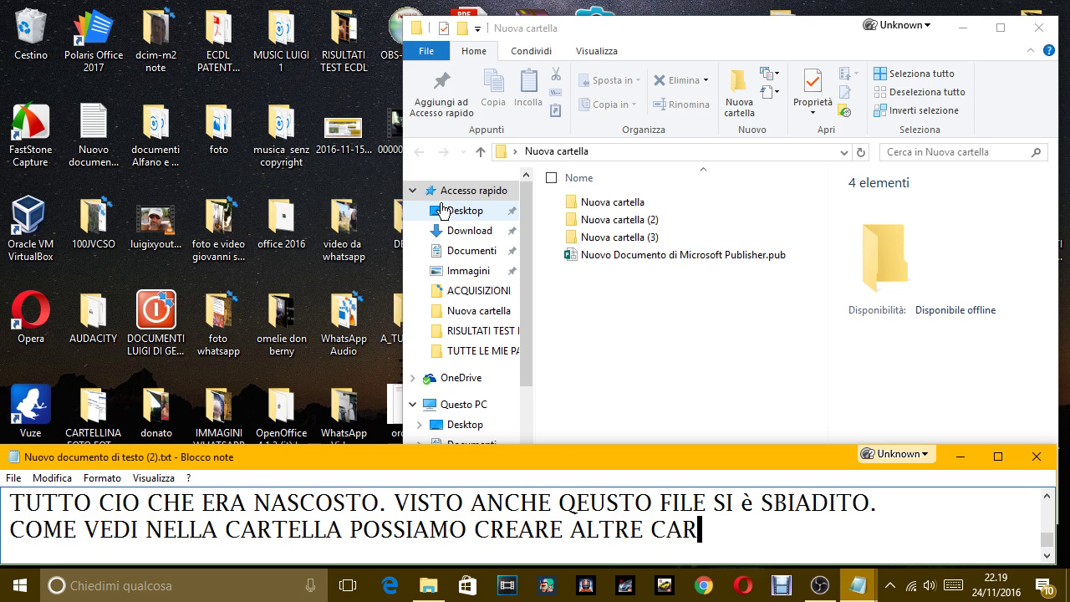
{"action": "type", "text": "TELLE O ALTRI FI"}
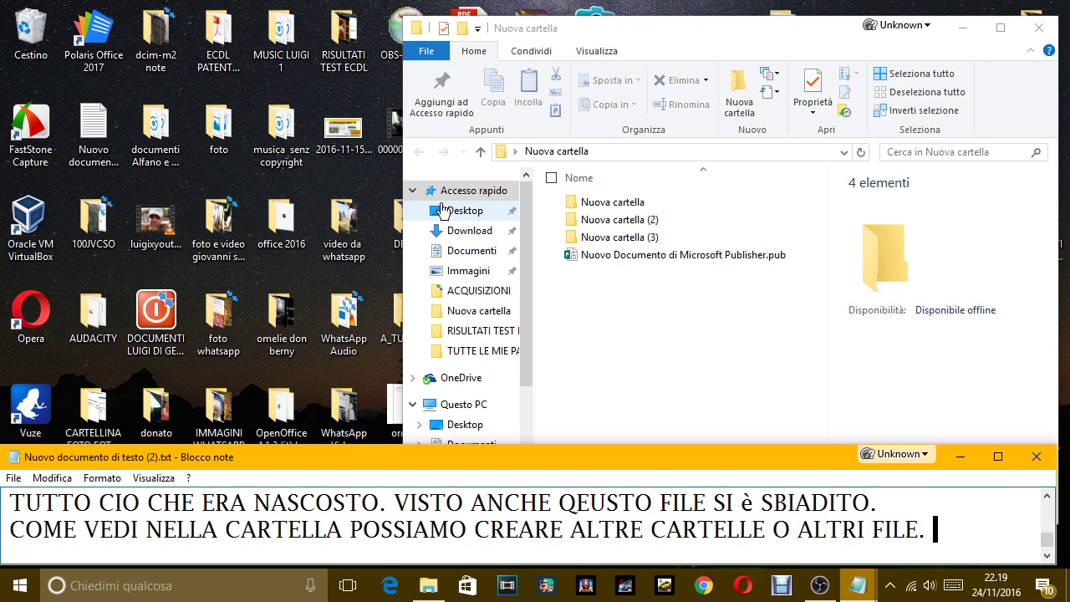
{"action": "type", "text": "LE."}
{"action": "key", "text": "Return"}
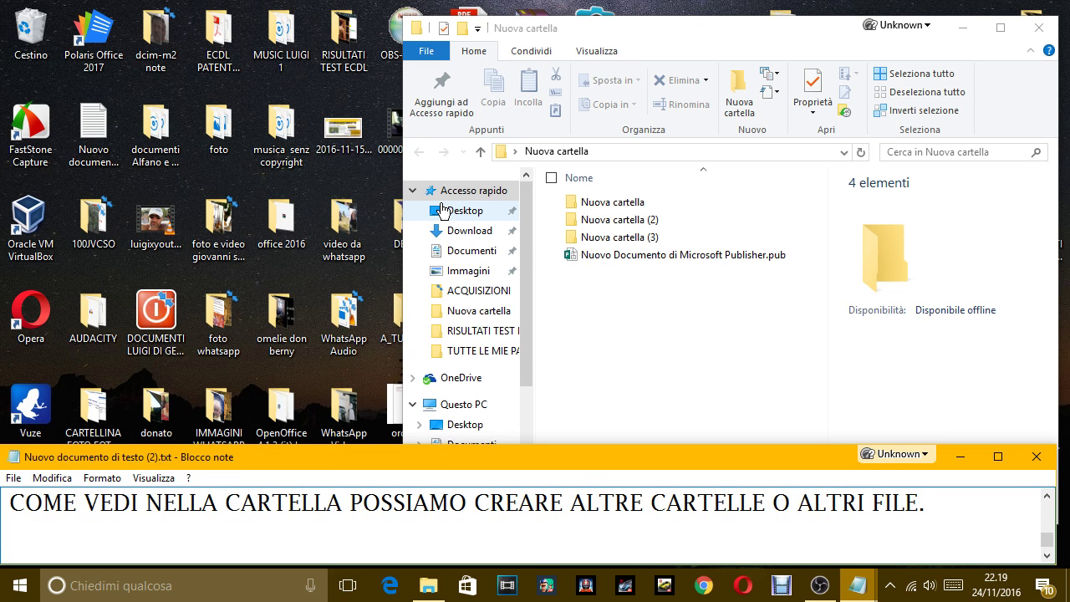
Close the Nuova cartella window, reopen the folder from the desktop to view its contents, and close it again
{"action": "left_click", "coordinate": [660, 255]}
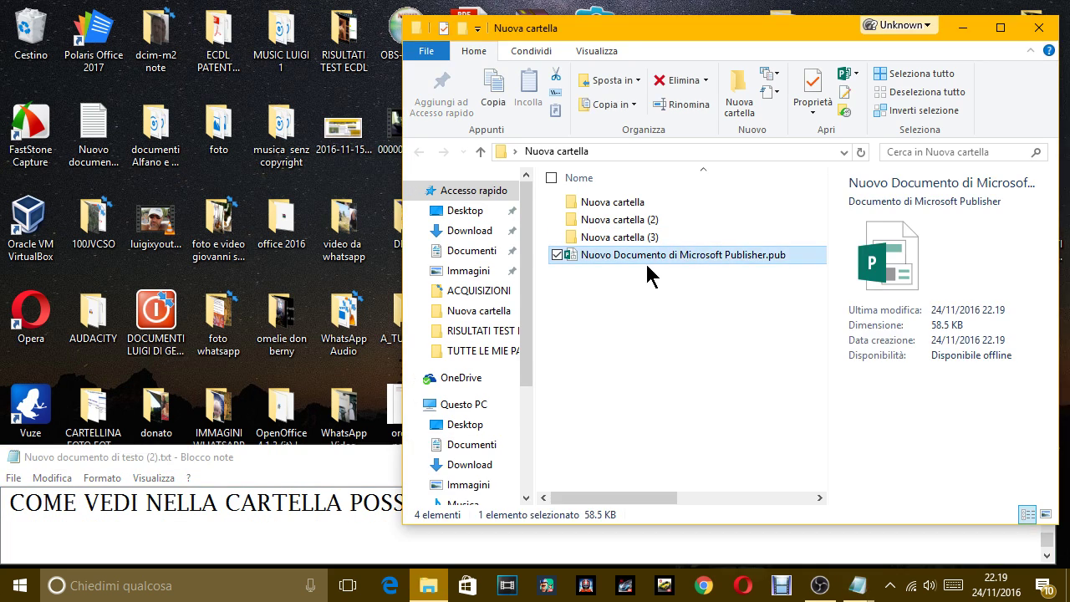
{"action": "left_click", "coordinate": [681, 311]}
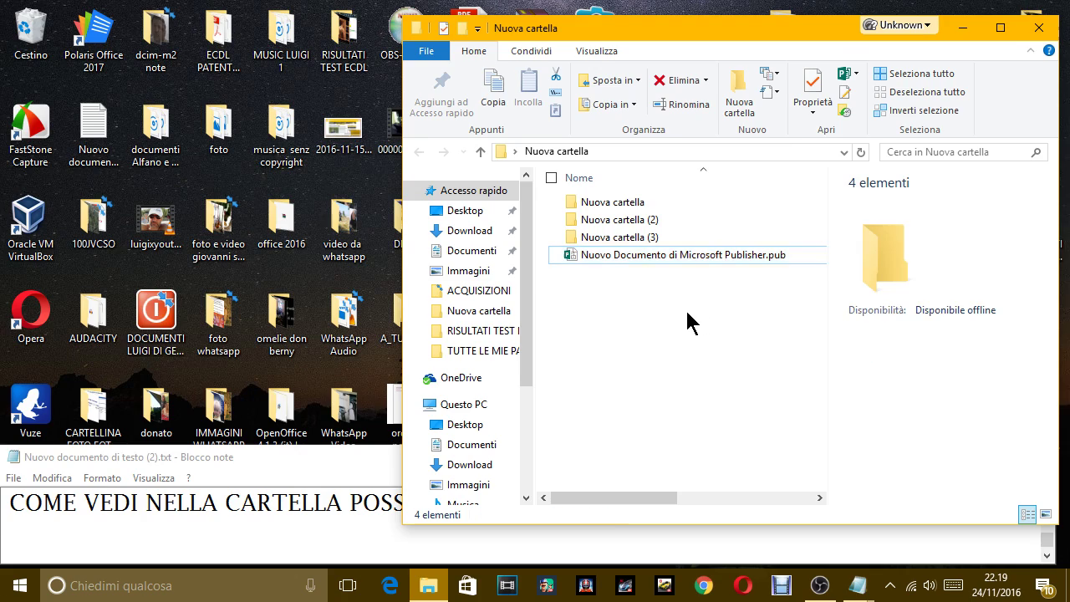
{"action": "left_click", "coordinate": [1049, 30]}
{"action": "left_click", "coordinate": [683, 361]}
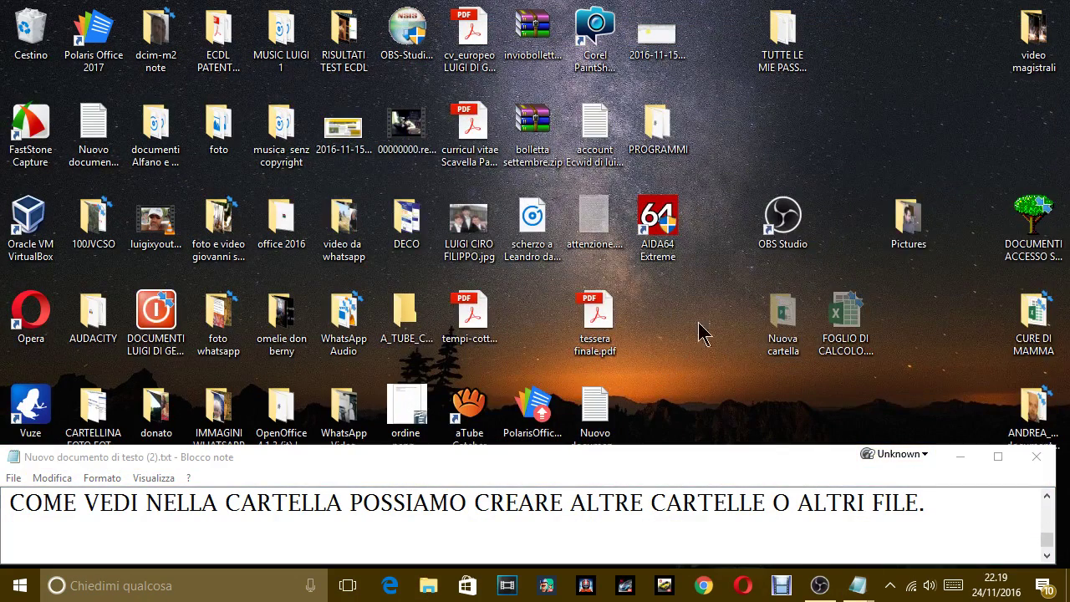
{"action": "double_click", "coordinate": [773, 316]}
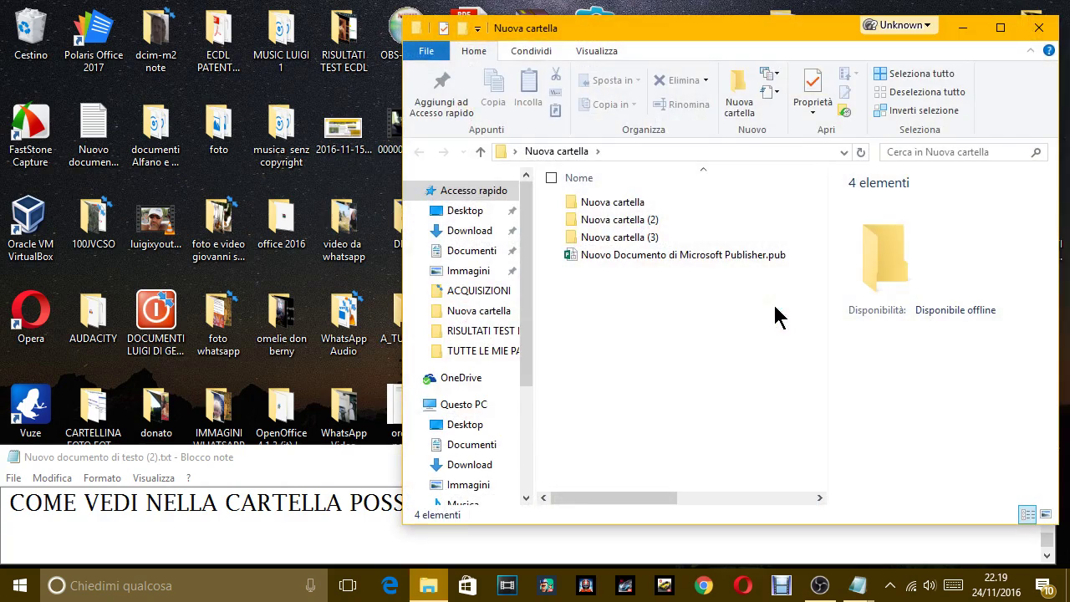
{"action": "left_click", "coordinate": [1039, 28]}
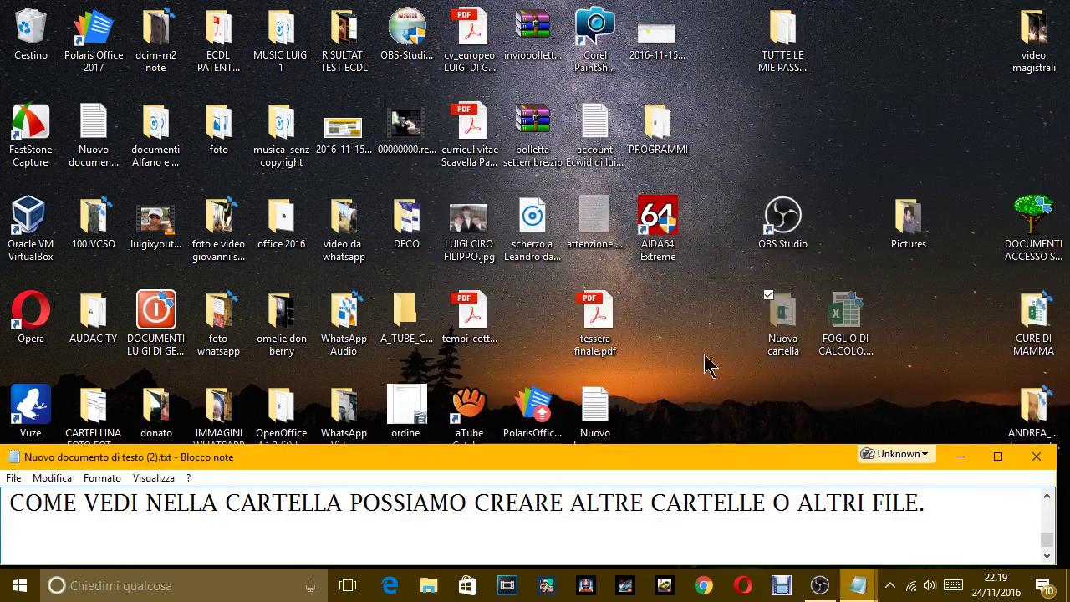
Clear the Nascosto attribute of the desktop's Nuova cartella folder, applying the change to all its subfolders and files
{"action": "right_click", "coordinate": [788, 328]}
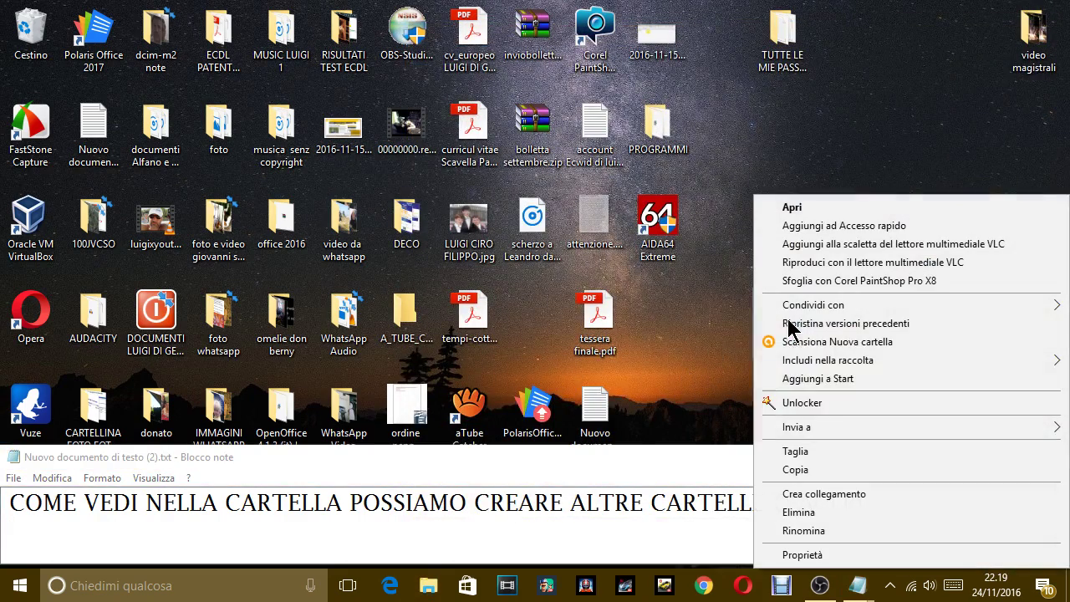
{"action": "left_click", "coordinate": [812, 554]}
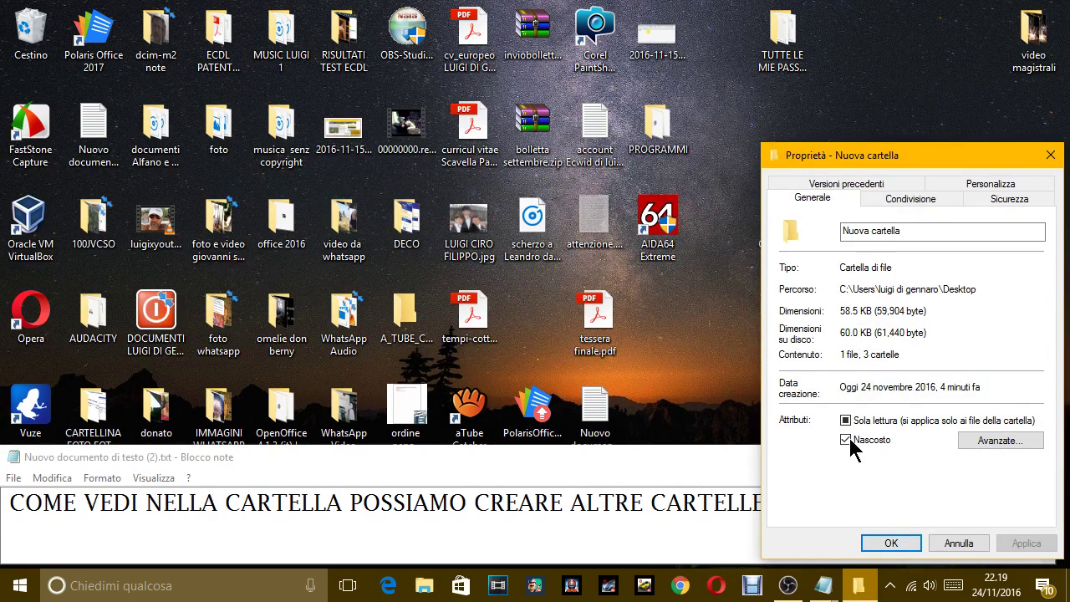
{"action": "left_click", "coordinate": [846, 439]}
{"action": "left_click", "coordinate": [891, 542]}
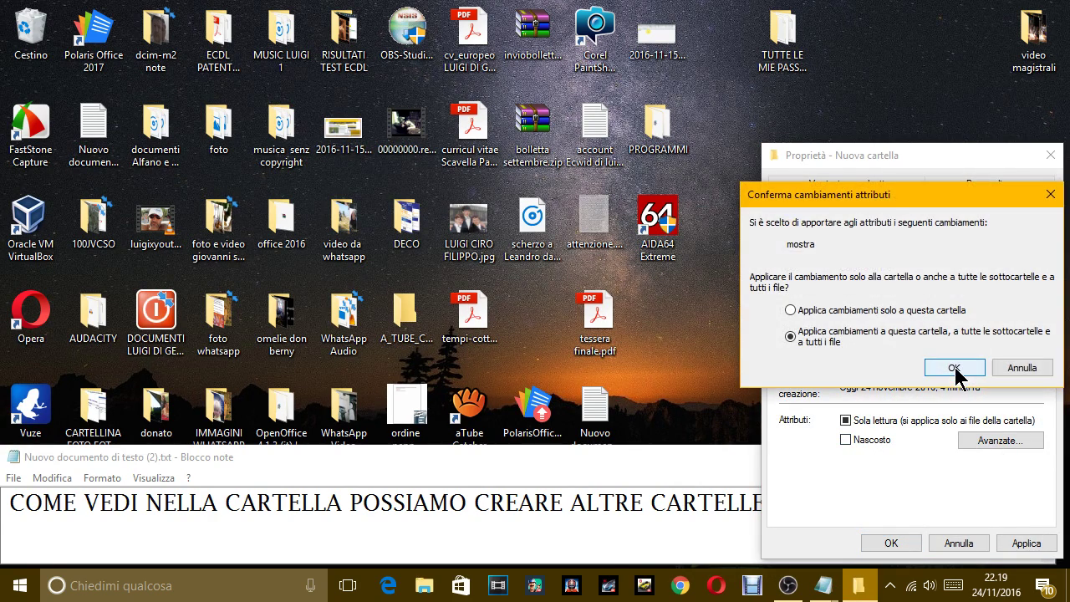
{"action": "left_click", "coordinate": [953, 369]}
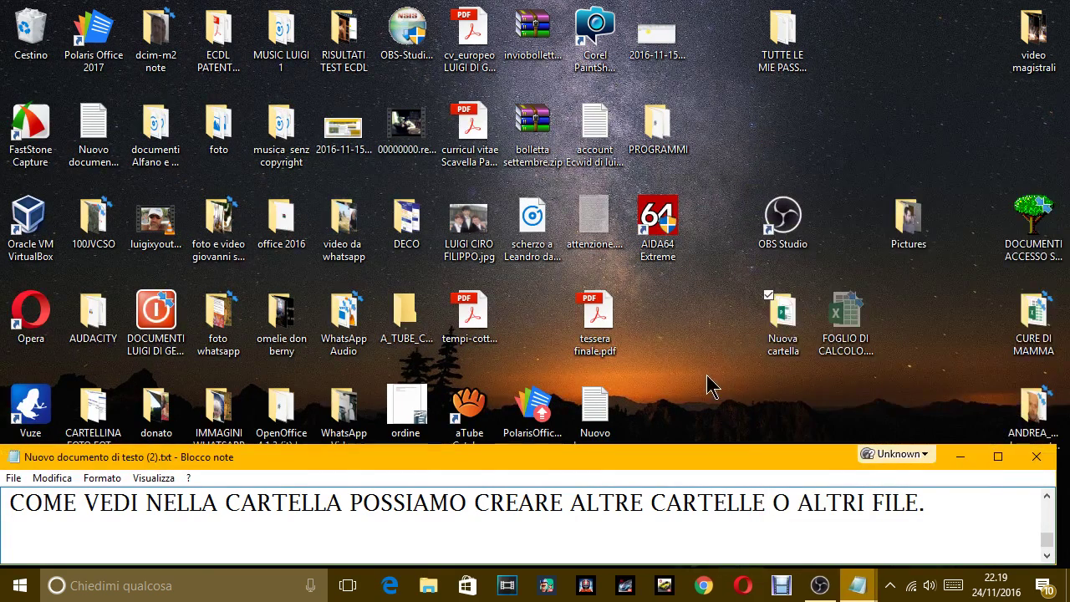
Delete the hidden FOGLIO DI CALCOLO.xlsx file from the desktop
{"action": "left_click", "coordinate": [836, 330]}
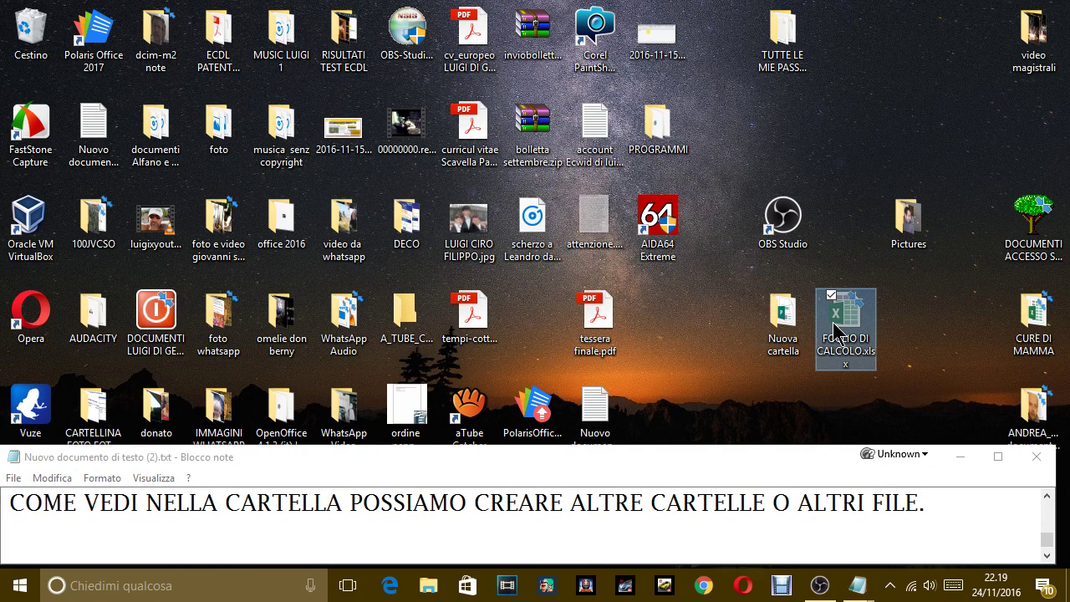
{"action": "key", "text": "Delete"}
{"action": "left_click", "coordinate": [602, 365]}
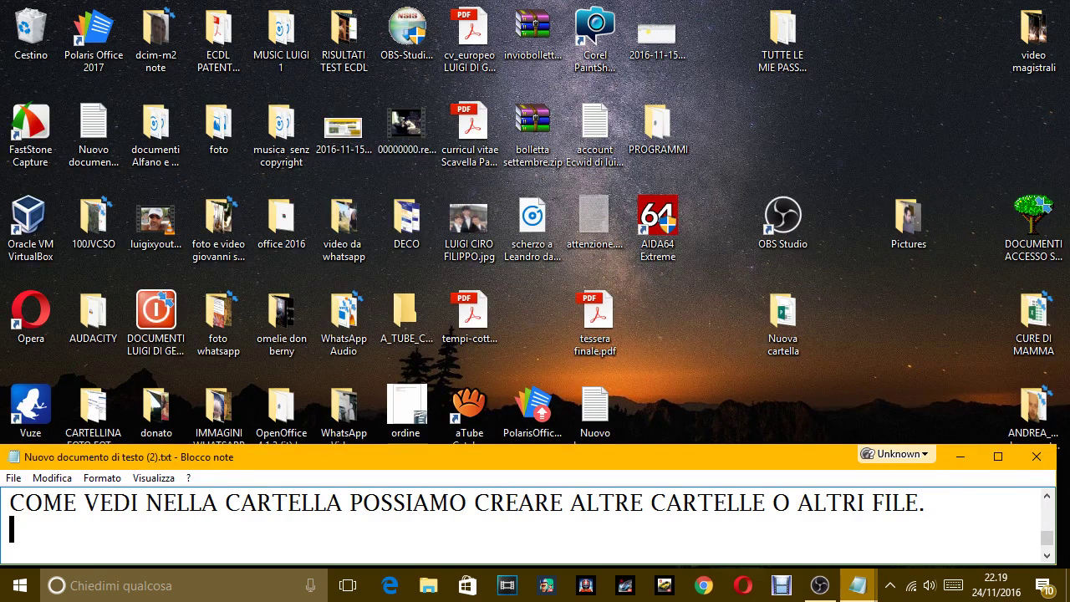
Begin the note's new line with "COMUN"
{"action": "type", "text": "COMUNUE"}
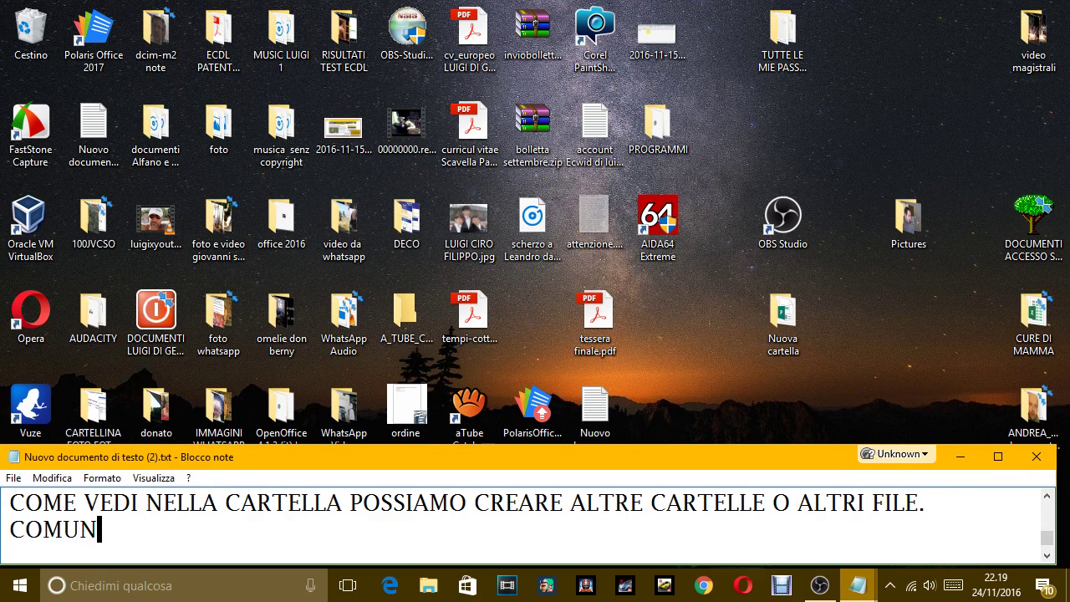
Continue the last line of the note so it reads "COMUNQUE PER RENDERE DI NUOVO LA CARTELLA VISIBILE, BASTA"
{"action": "key", "text": "BackSpace"}
{"action": "type", "text": "QUE è PER RENDERE D"}
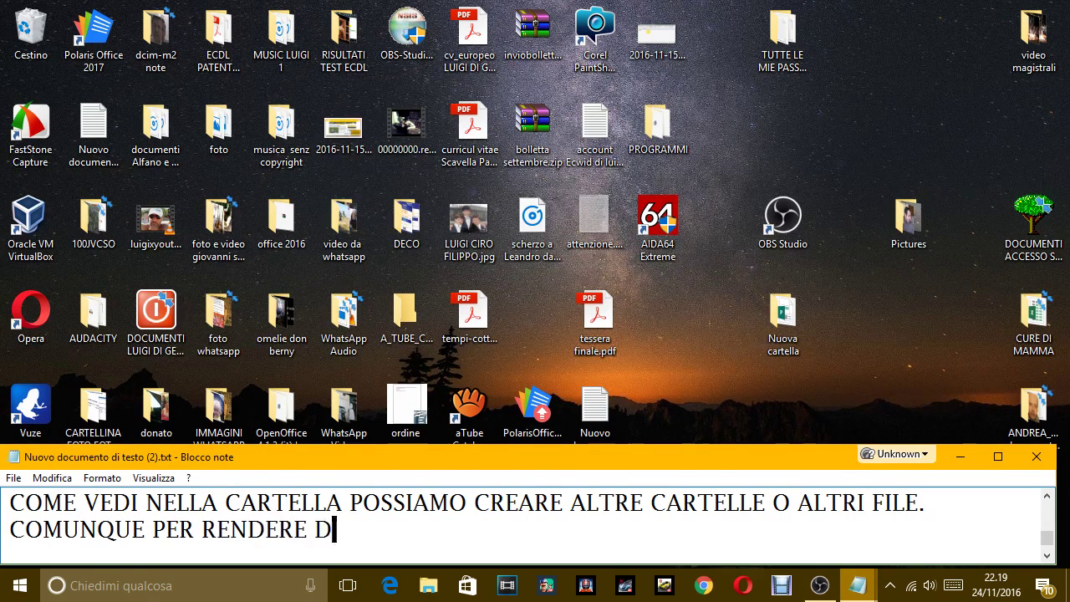
{"action": "type", "text": "I NUOVO LA"}
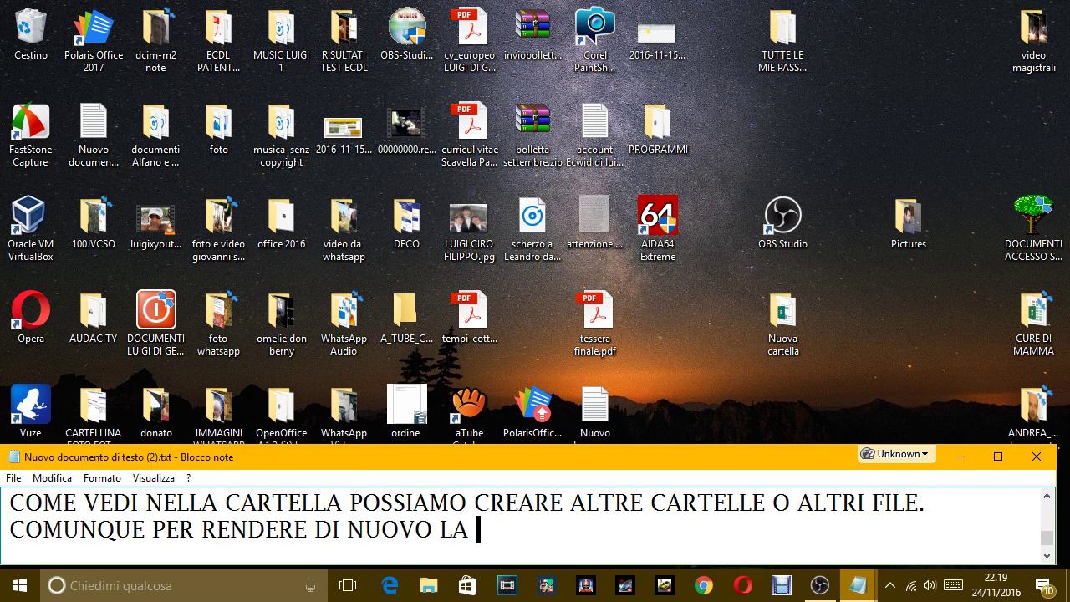
{"action": "type", "text": " CARTELLA VISI"}
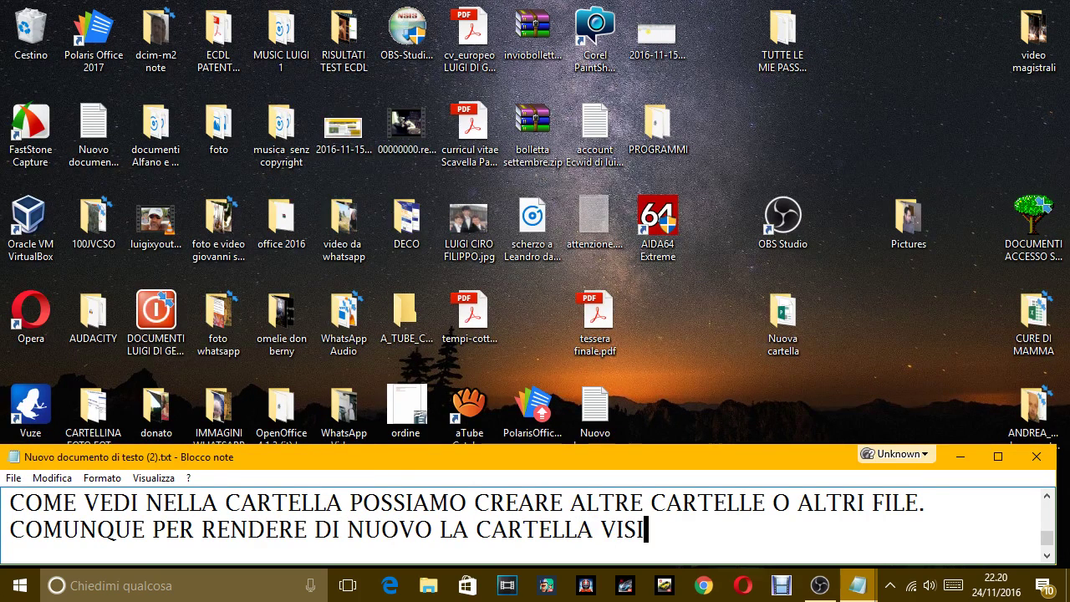
{"action": "type", "text": "BILE, BASTA"}
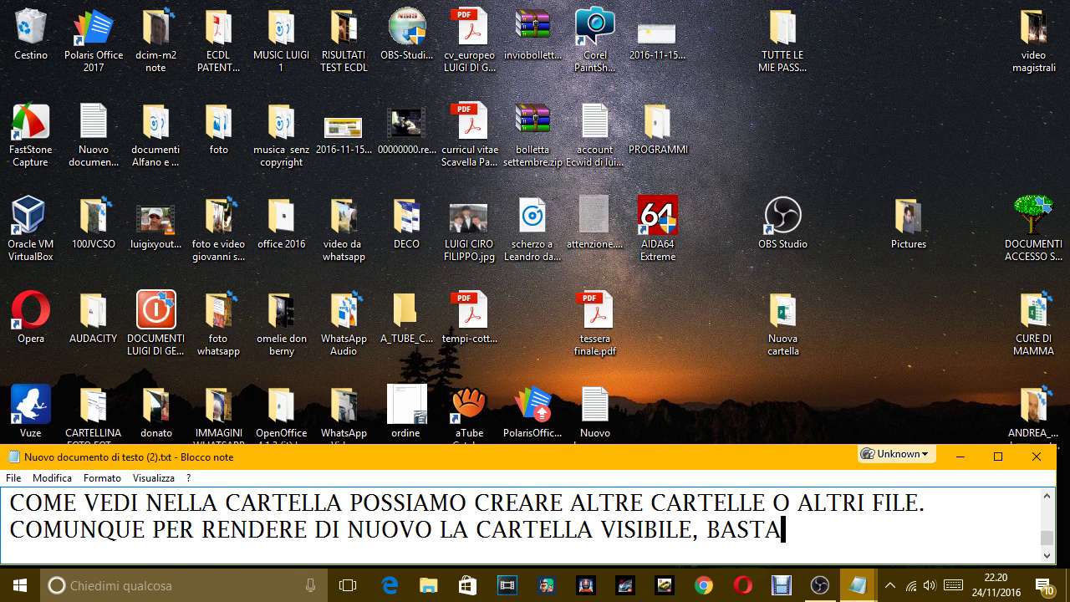
Continue the sentence in the note with "ANDARE A TOGLIERE LA SPUNTA COME HO FATTO IO SULLA CARTELLA"
{"action": "type", "text": " ANDARE"}
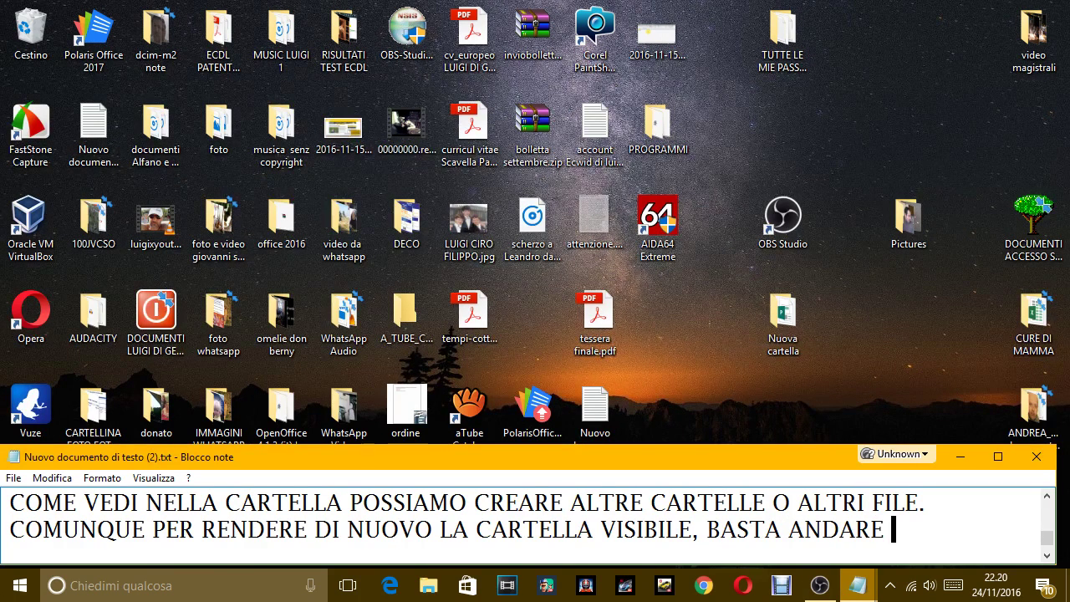
{"action": "type", "text": " A G"}
{"action": "key", "text": "BackSpace"}
{"action": "type", "text": "TO"}
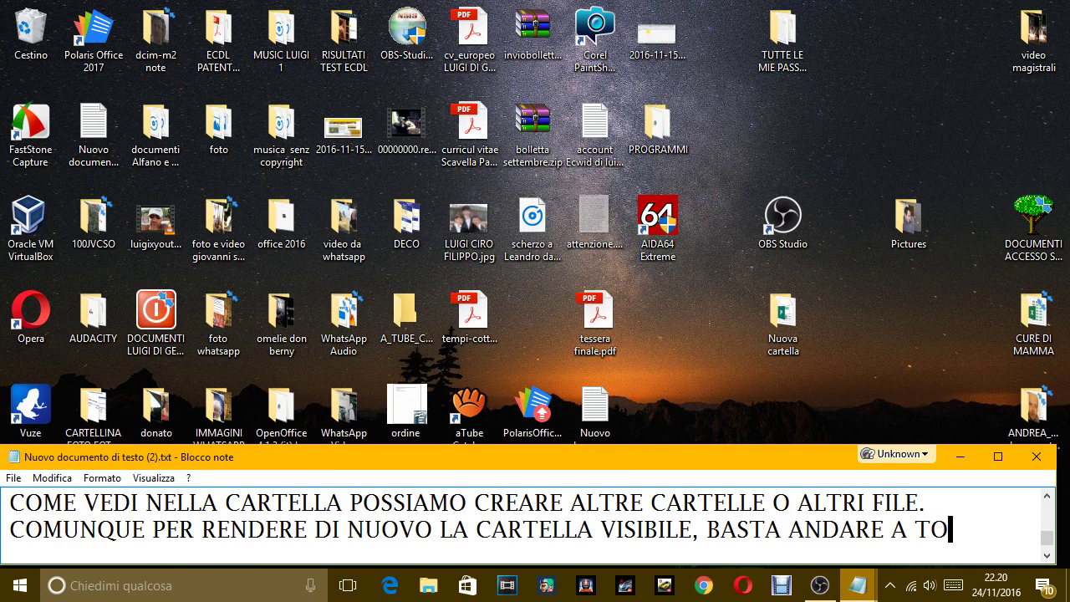
{"action": "type", "text": "GLIERE LA S"}
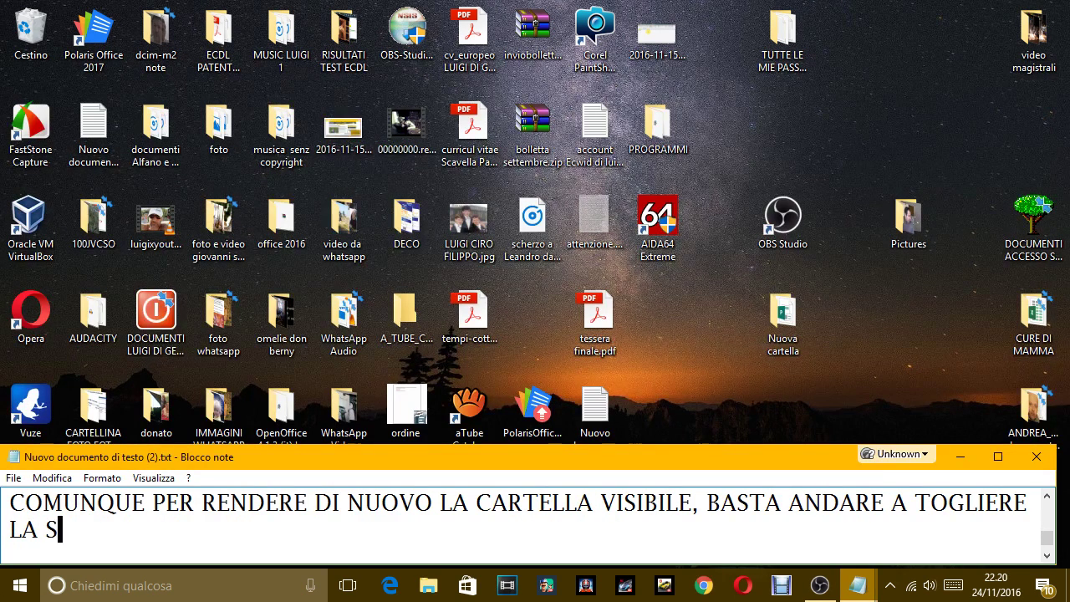
{"action": "type", "text": "PUNTA COME HO "}
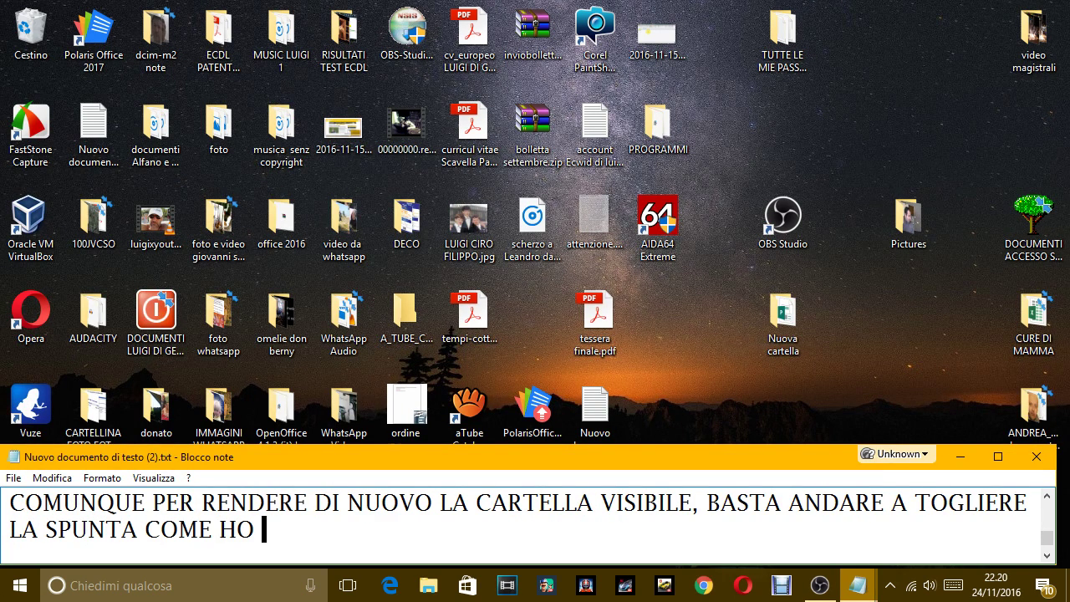
{"action": "type", "text": "FATTO IO S"}
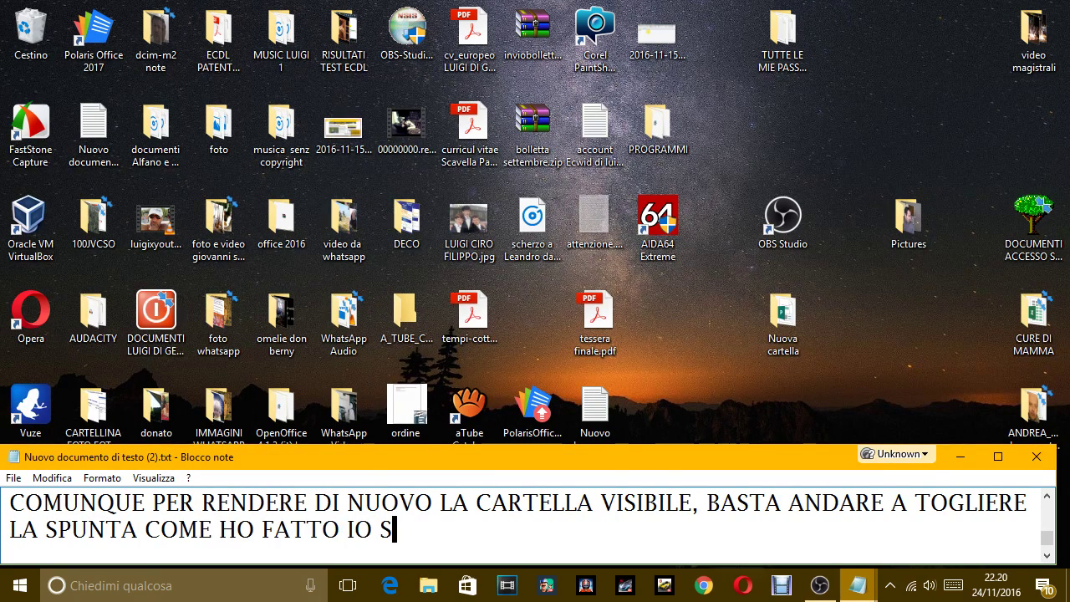
{"action": "type", "text": "ULLA CA"}
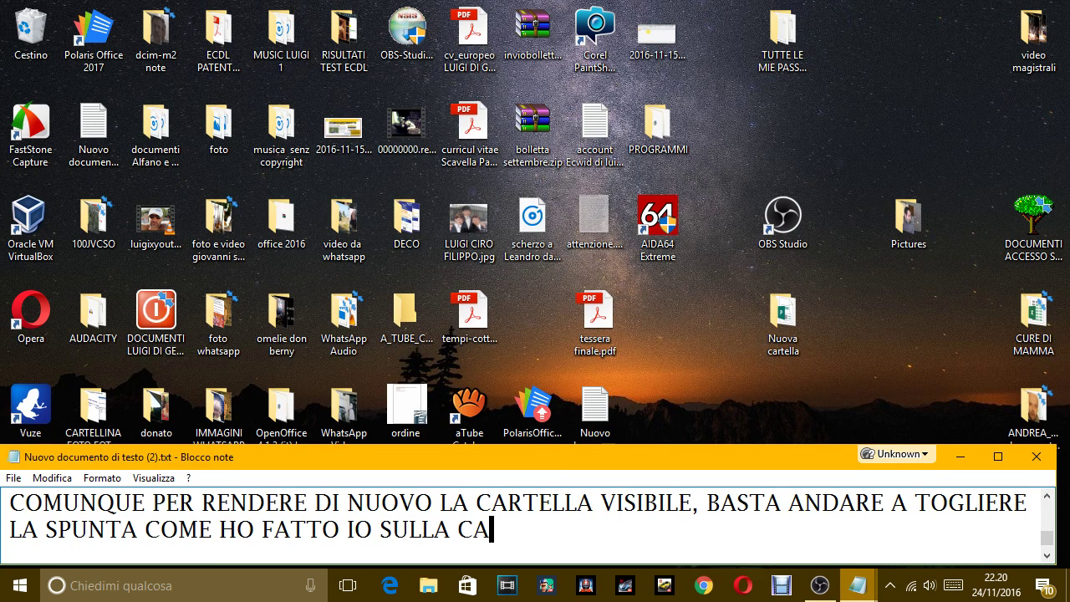
{"action": "type", "text": "RTELLA"}
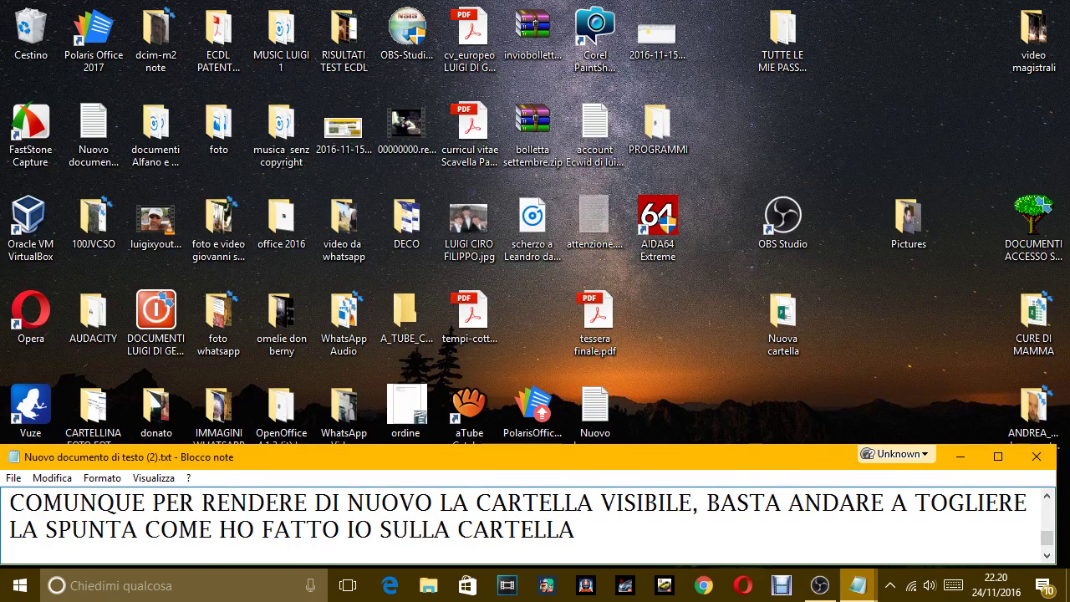
Demonstrate the Nascosto attribute in the properties of the desktop folder Nuova cartella, and deselect the folder
{"action": "right_click", "coordinate": [792, 322]}
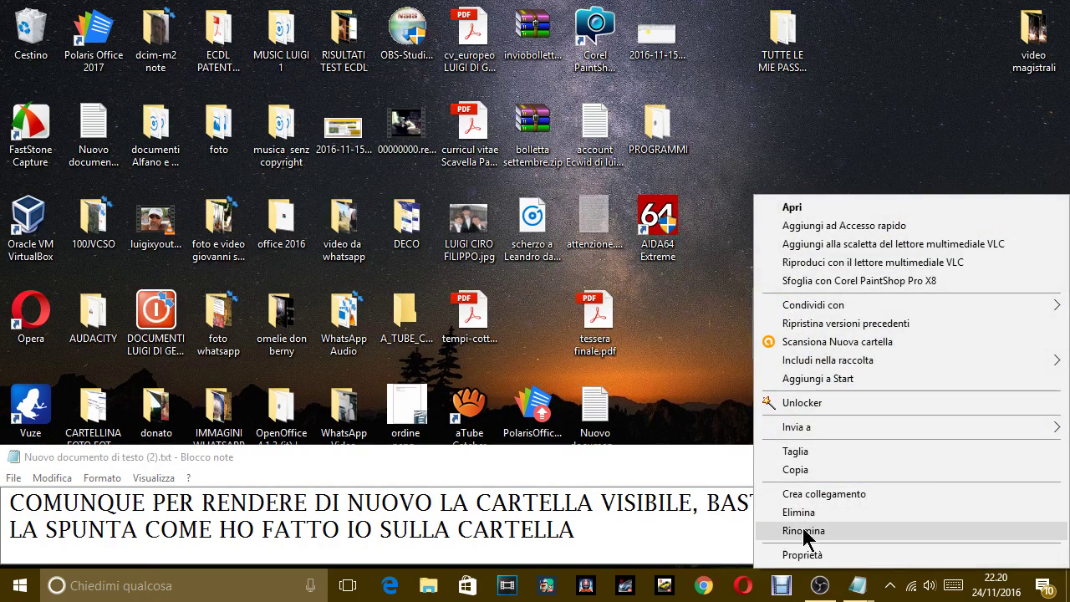
{"action": "left_click", "coordinate": [800, 554]}
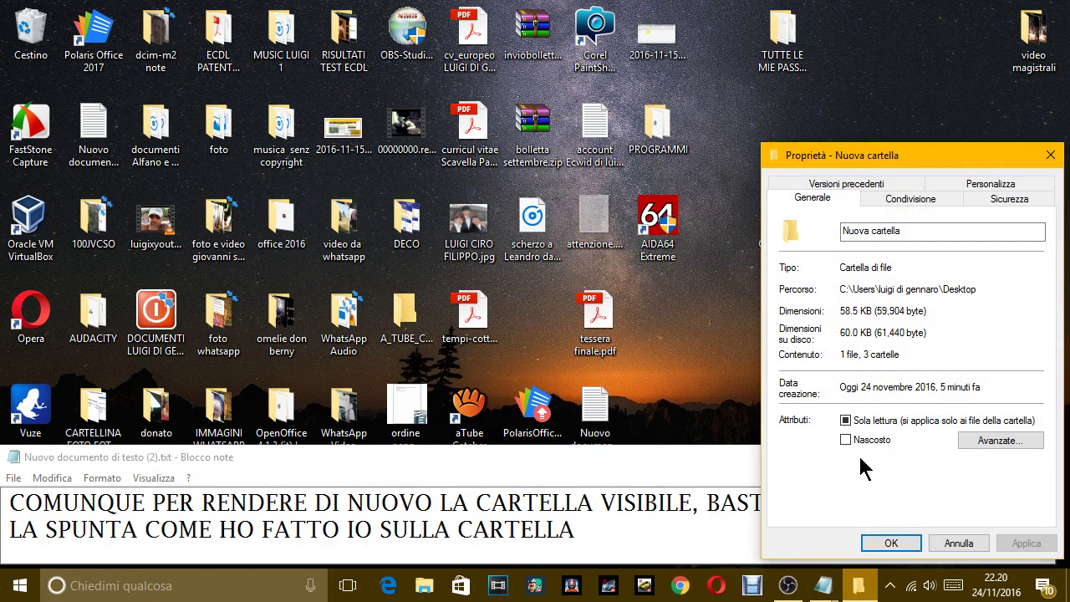
{"action": "left_click", "coordinate": [845, 441]}
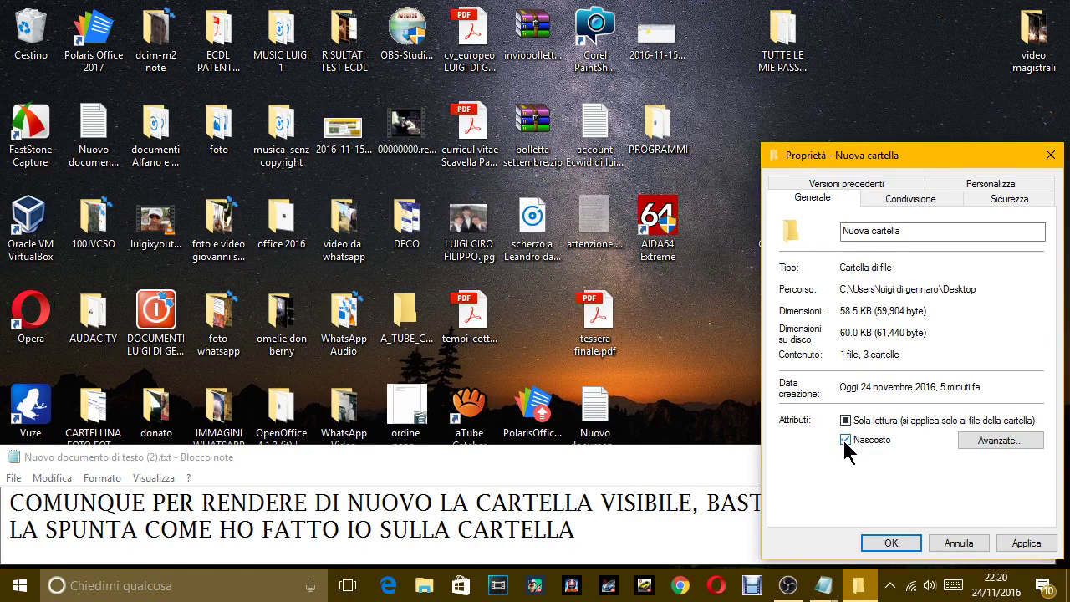
{"action": "left_click", "coordinate": [877, 545]}
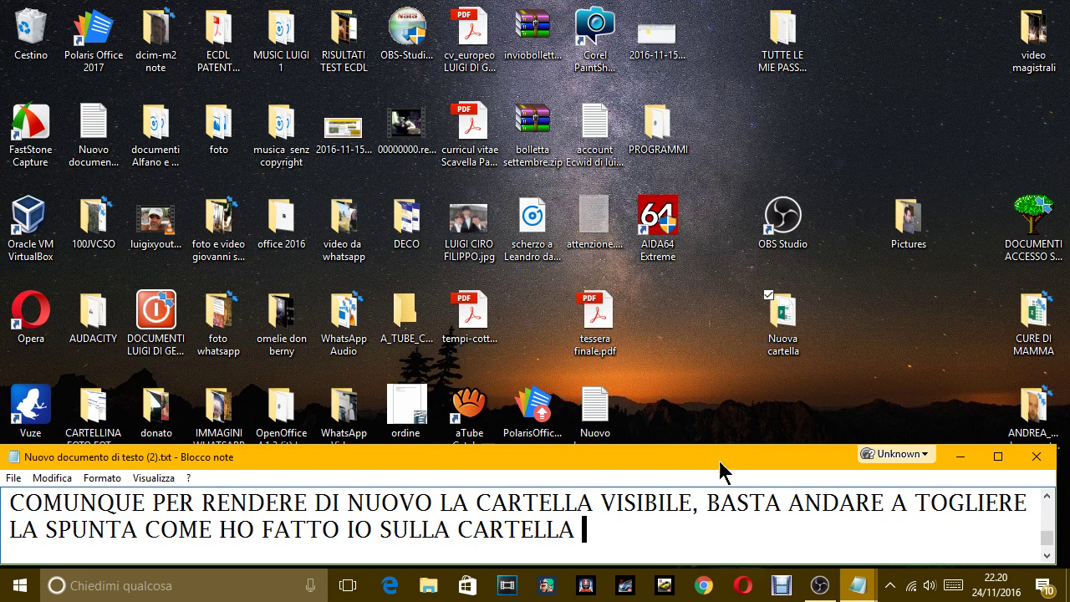
{"action": "right_click", "coordinate": [769, 320]}
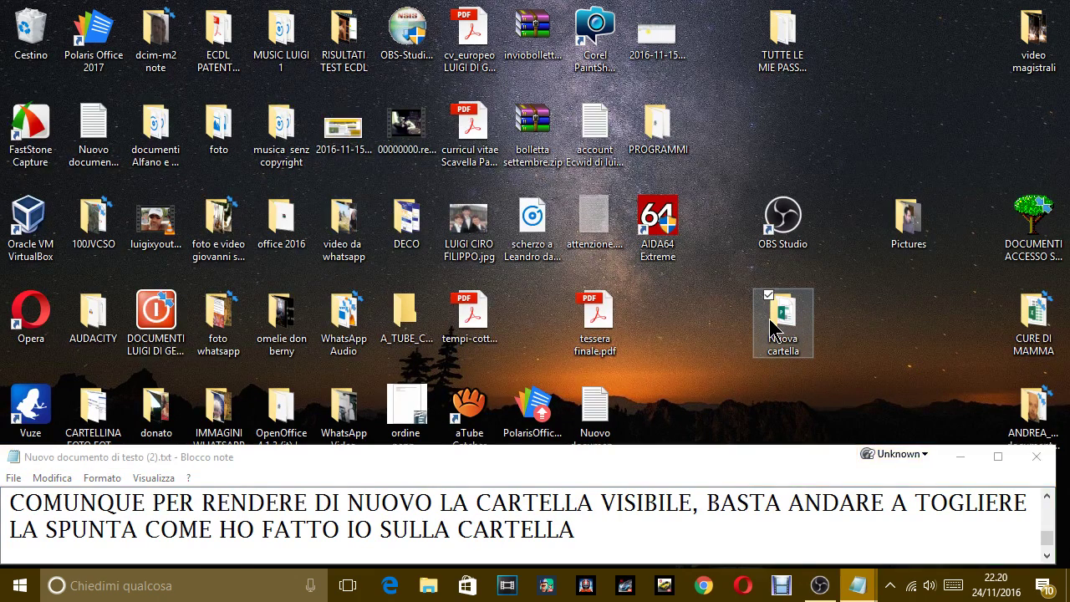
{"action": "key", "text": "Escape"}
{"action": "left_click", "coordinate": [699, 334]}
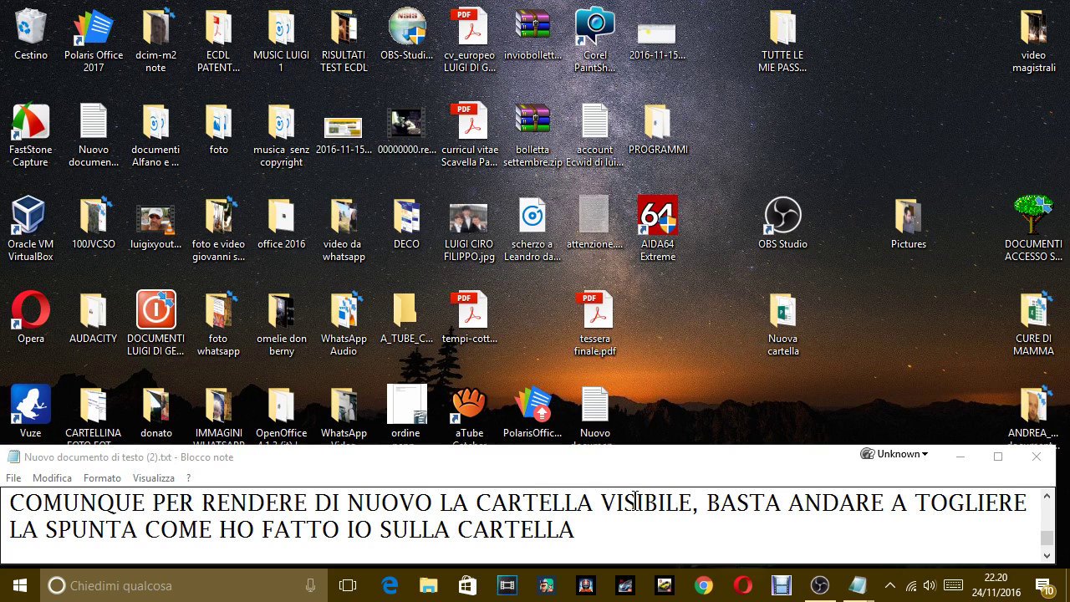
Return to the end of the note and add "- PER FAR APPARIRE QUESTO MENU" directly after "CARTELLA"
{"action": "left_click", "coordinate": [585, 530]}
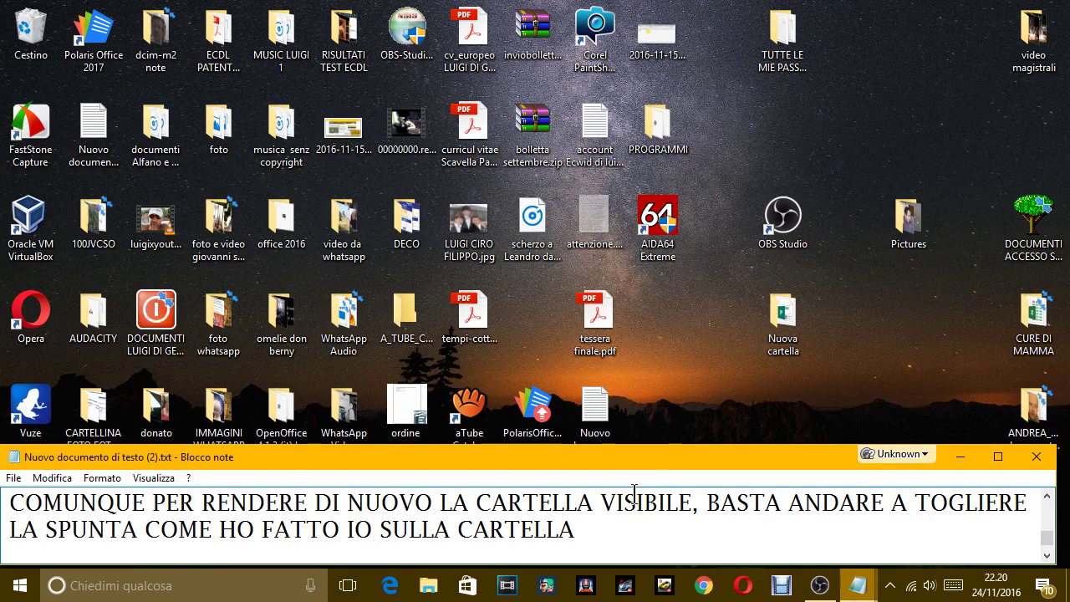
{"action": "type", "text": "PER"}
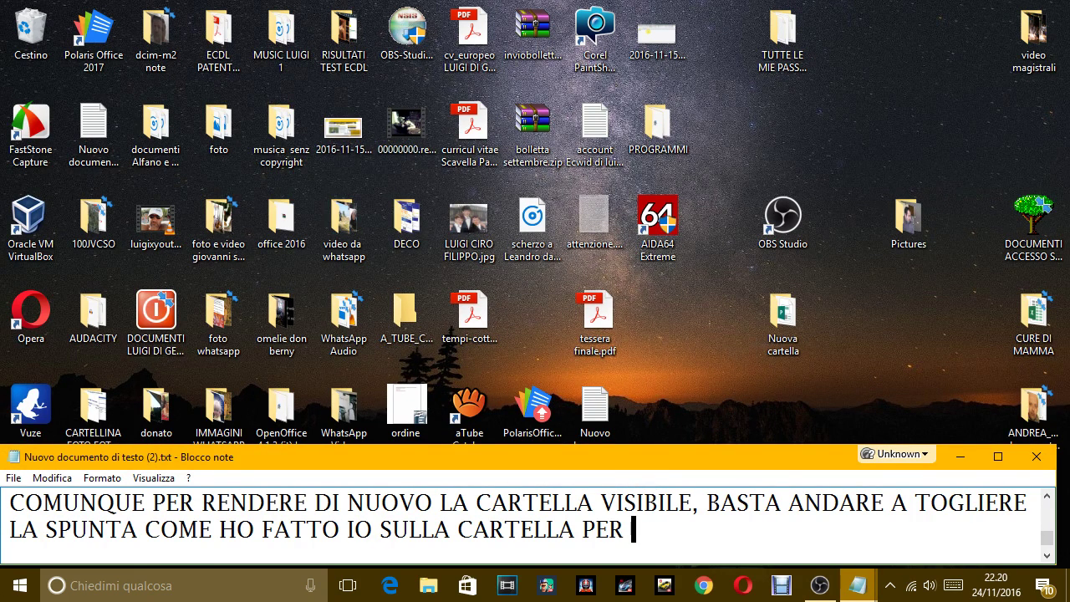
{"action": "key", "text": "BackSpace"}
{"action": "key", "text": "BackSpace"}
{"action": "key", "text": "BackSpace"}
{"action": "key", "text": "BackSpace"}
{"action": "key", "text": "BackSpace"}
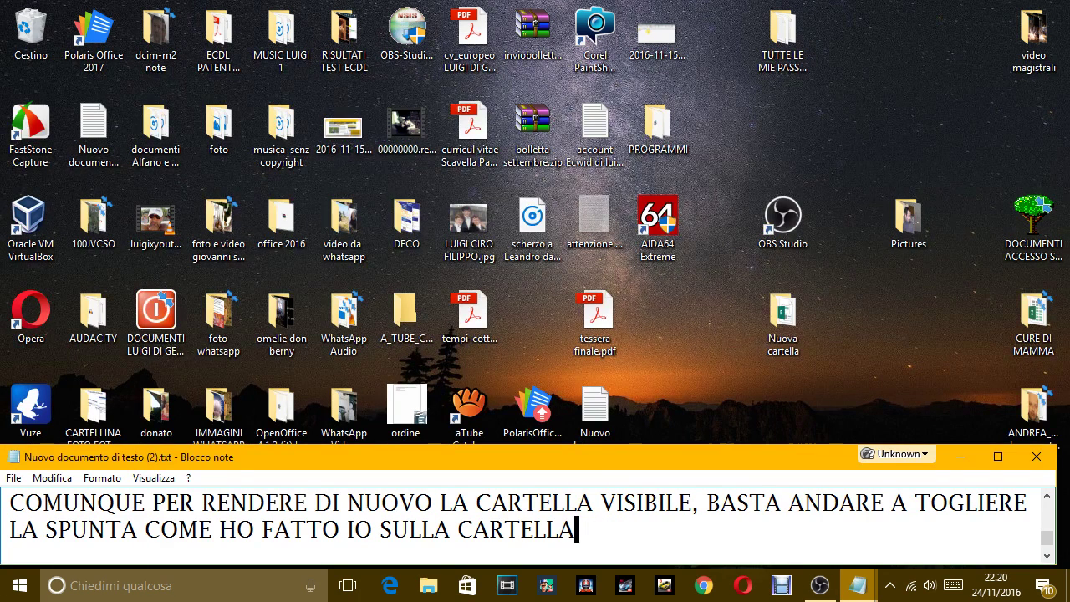
{"action": "type", "text": "- PER FAR APP"}
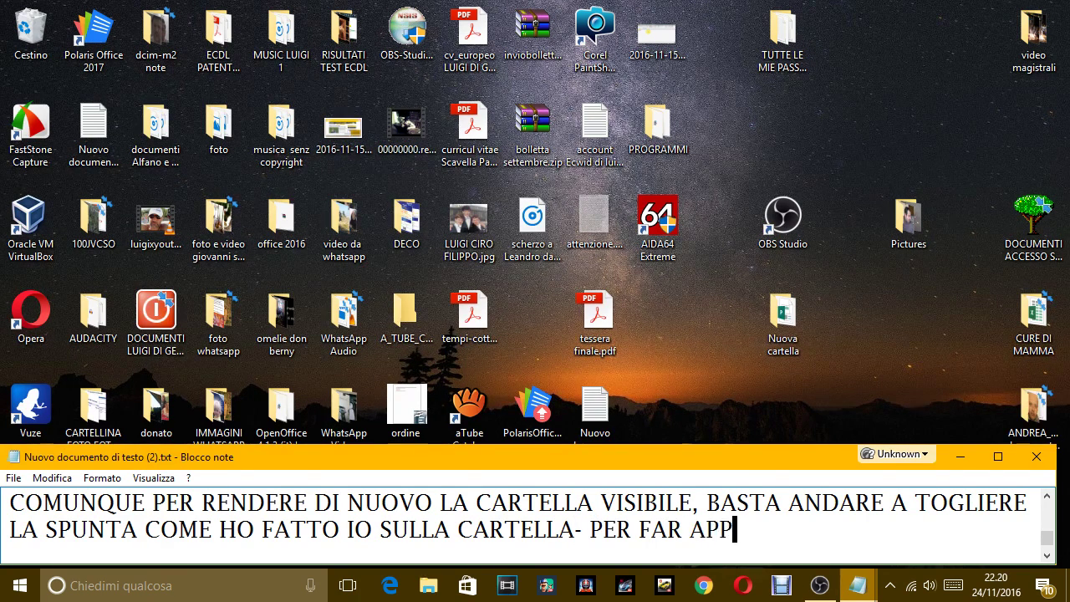
{"action": "type", "text": "ARIRE QEU"}
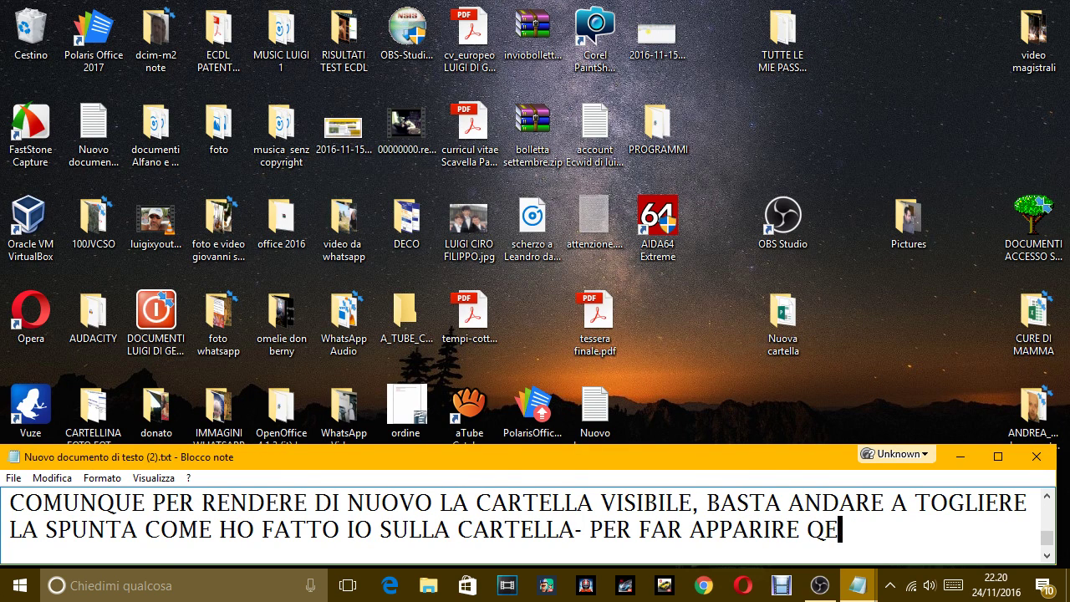
{"action": "key", "text": "BackSpace"}
{"action": "type", "text": "UESTO MENU"}
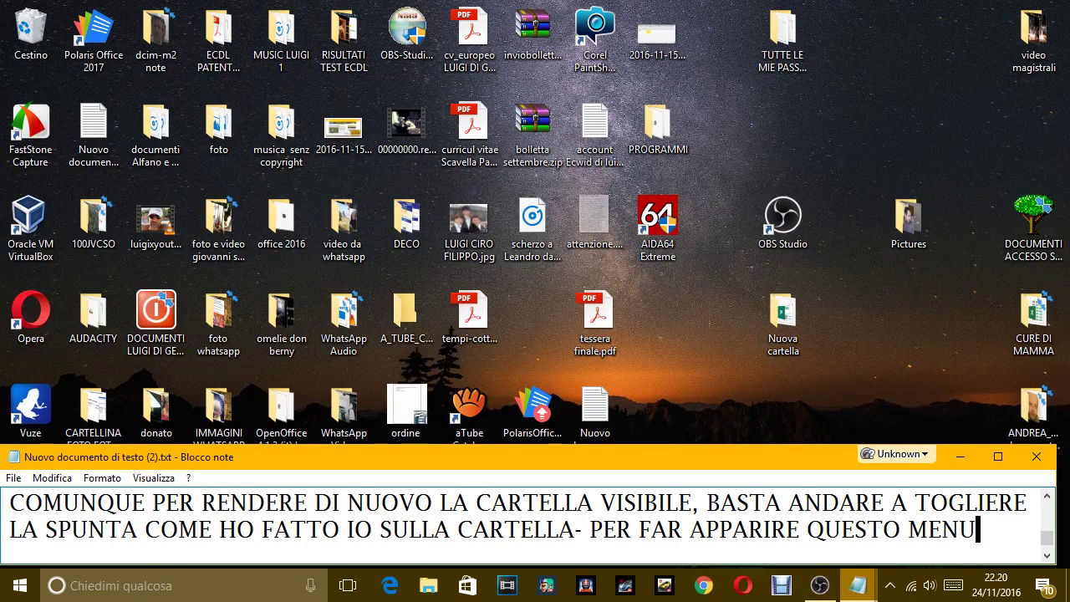
Finish the sentence in the note with "SI DEVE SEMPRE CLICCARE IL TASTO DESTRO."
{"action": "type", "text": " SI DEVE S"}
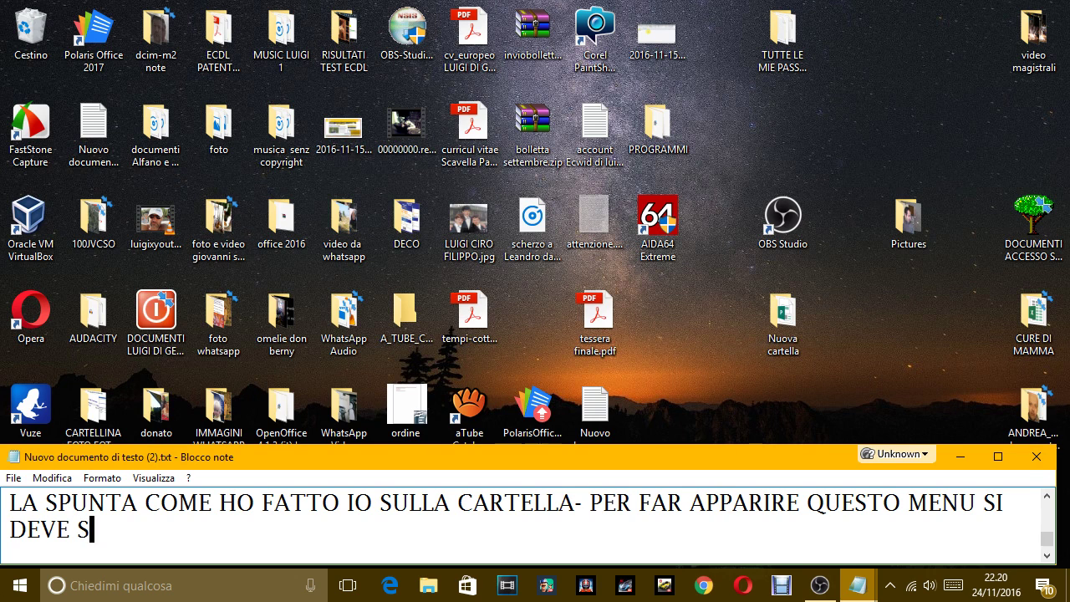
{"action": "type", "text": "EMPRE CLICCARE IL"}
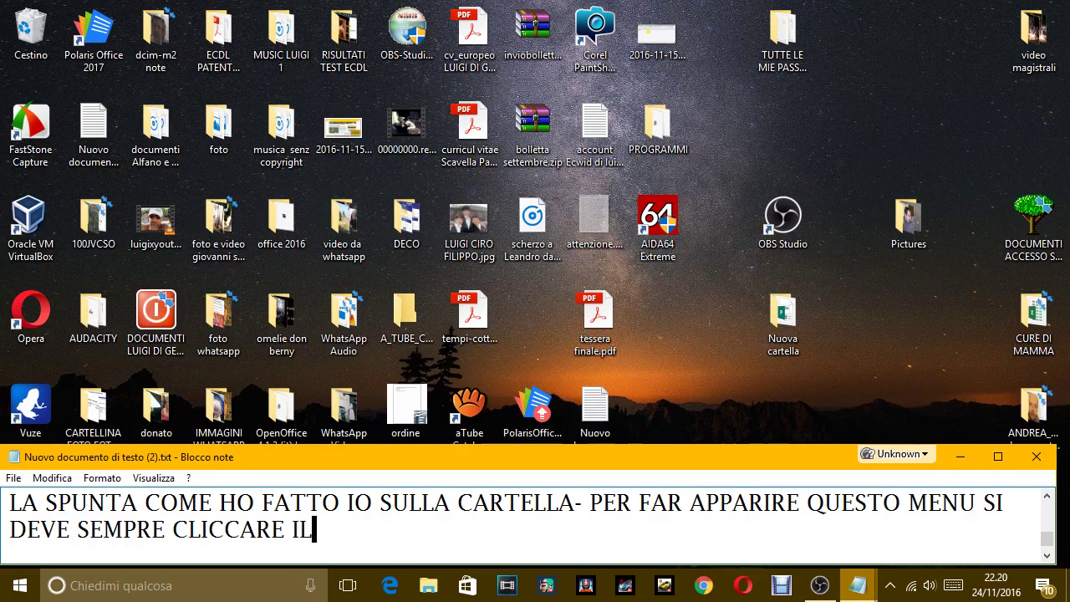
{"action": "type", "text": " TASTO DE"}
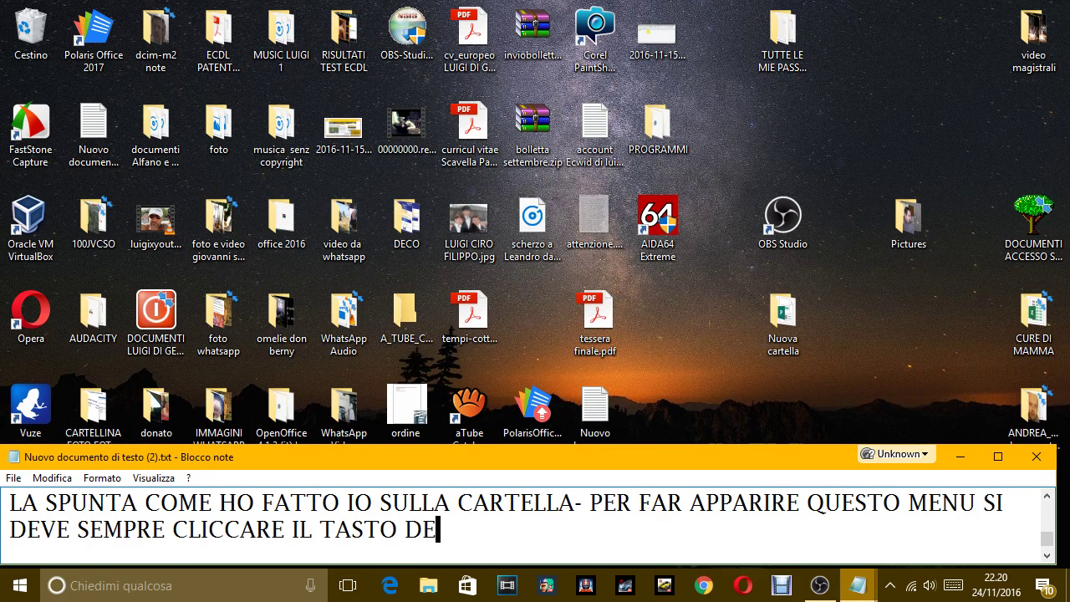
{"action": "type", "text": "STRO."}
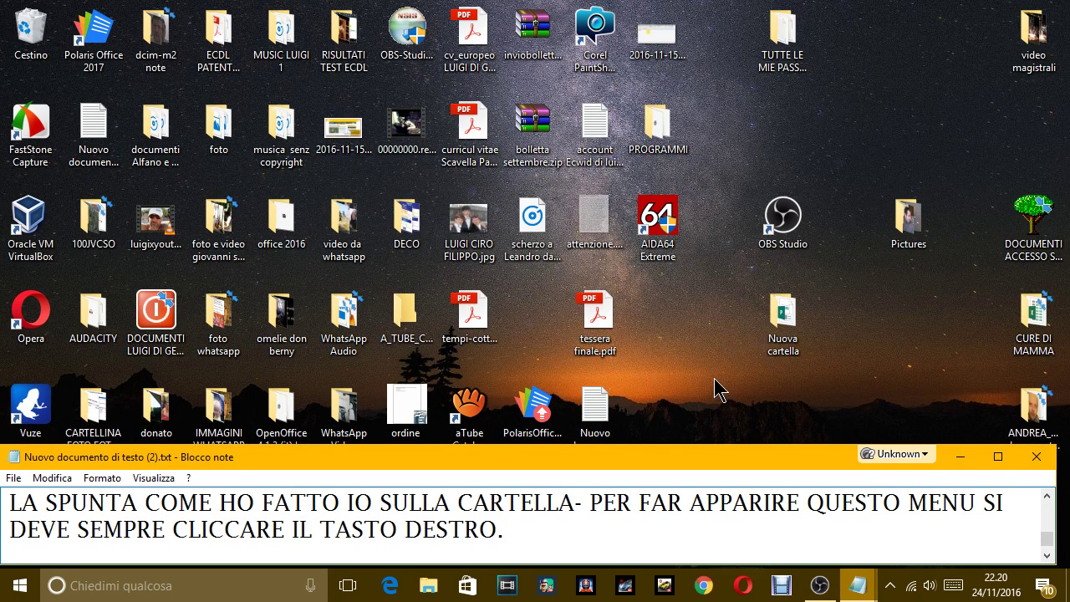
Briefly show the context options of Nuova cartella, and append "COME HO FATTO APPENA ADESSO." plus a new line to the note
{"action": "right_click", "coordinate": [770, 316]}
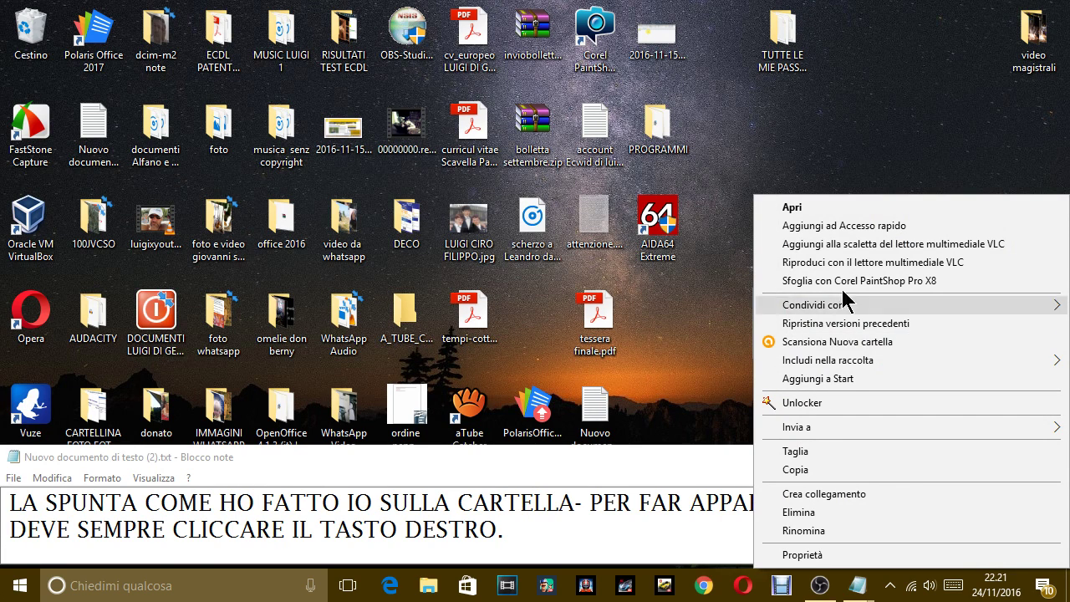
{"action": "left_click", "coordinate": [547, 535]}
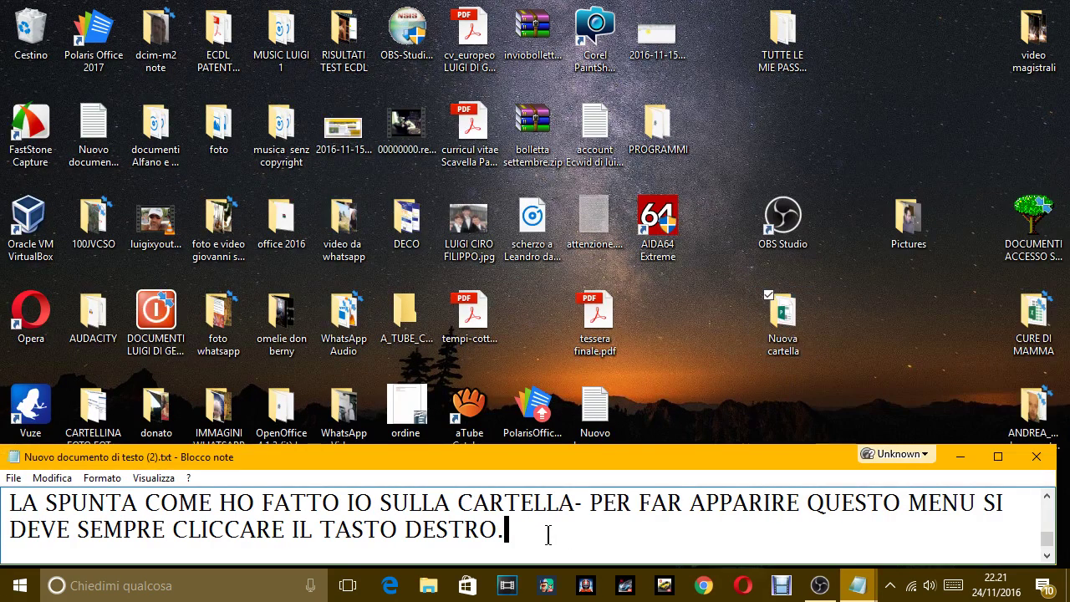
{"action": "type", "text": "COME HO FA"}
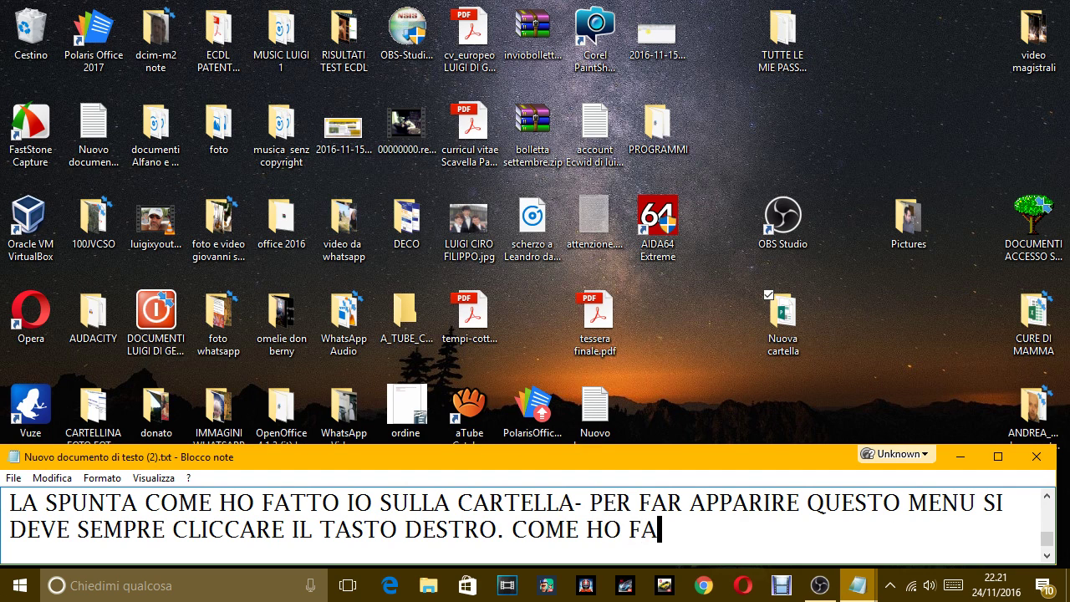
{"action": "type", "text": "TTO APPENA A"}
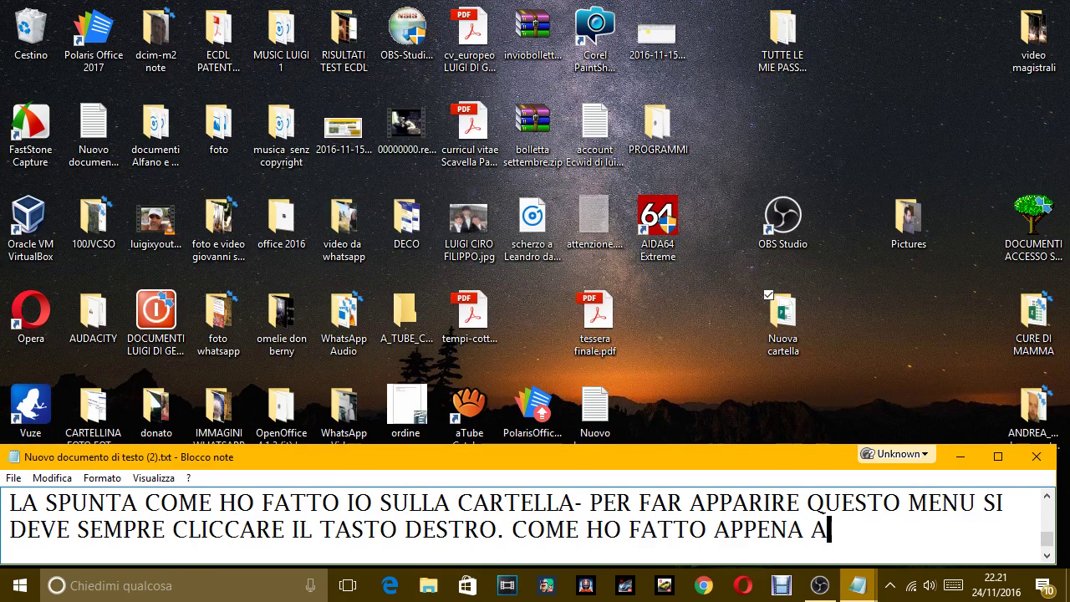
{"action": "type", "text": "DESSO."}
{"action": "key", "text": "Return"}
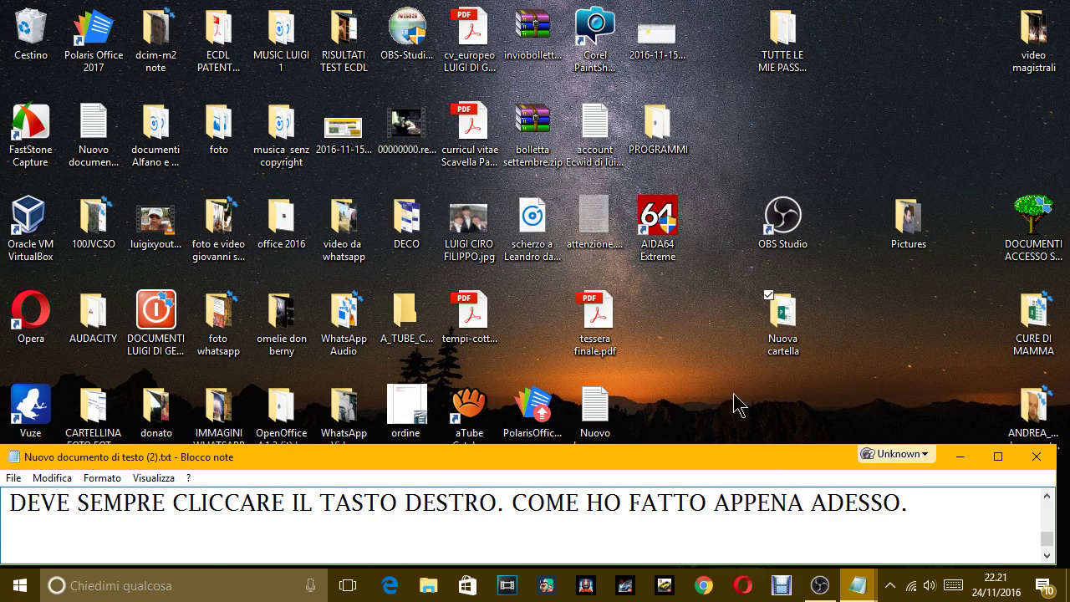
Open the desktop folder Nuova cartella to view its contents, and close it again
{"action": "left_click", "coordinate": [779, 322]}
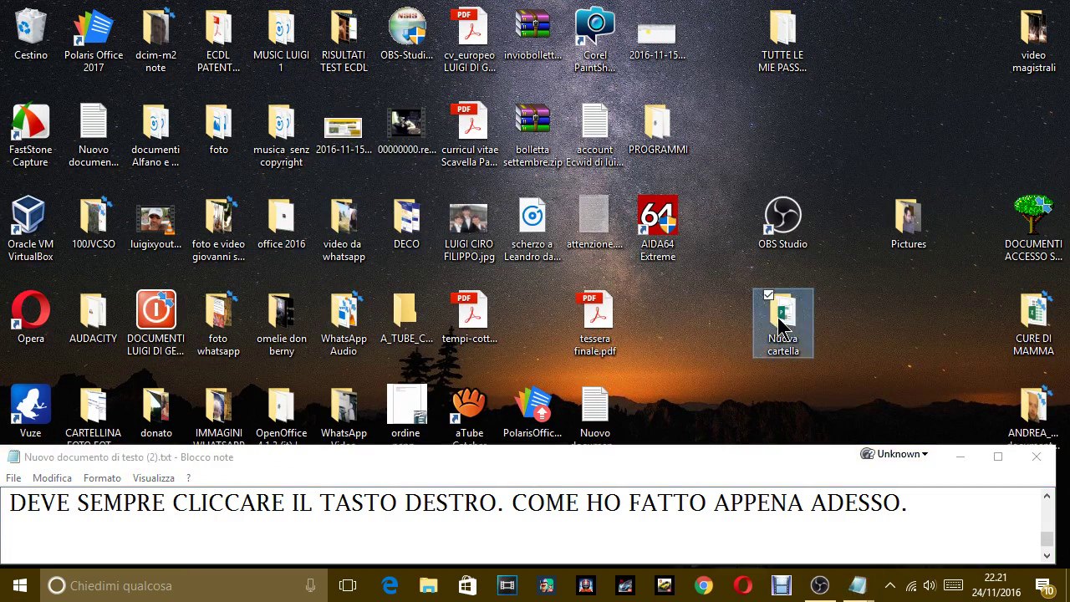
{"action": "double_click", "coordinate": [779, 321]}
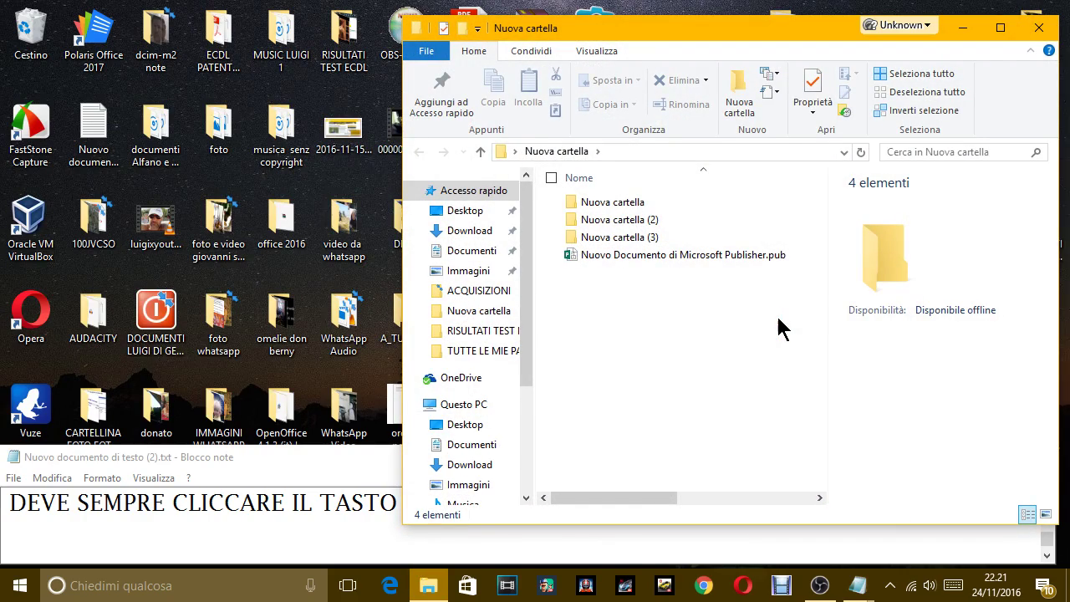
{"action": "left_click", "coordinate": [1034, 26]}
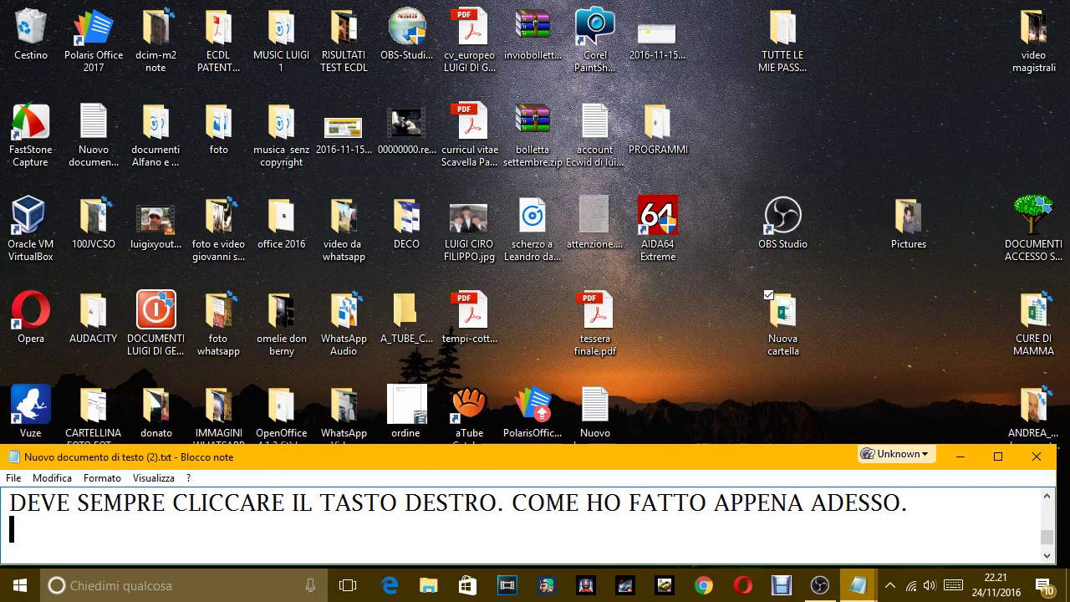
Add the line "PER APRIRE LA CARTELLA DOPPIO CLICK CON IL TASTO SINISTRO SULLA CARTELLA" to the note
{"action": "type", "text": "PER APRIRE "}
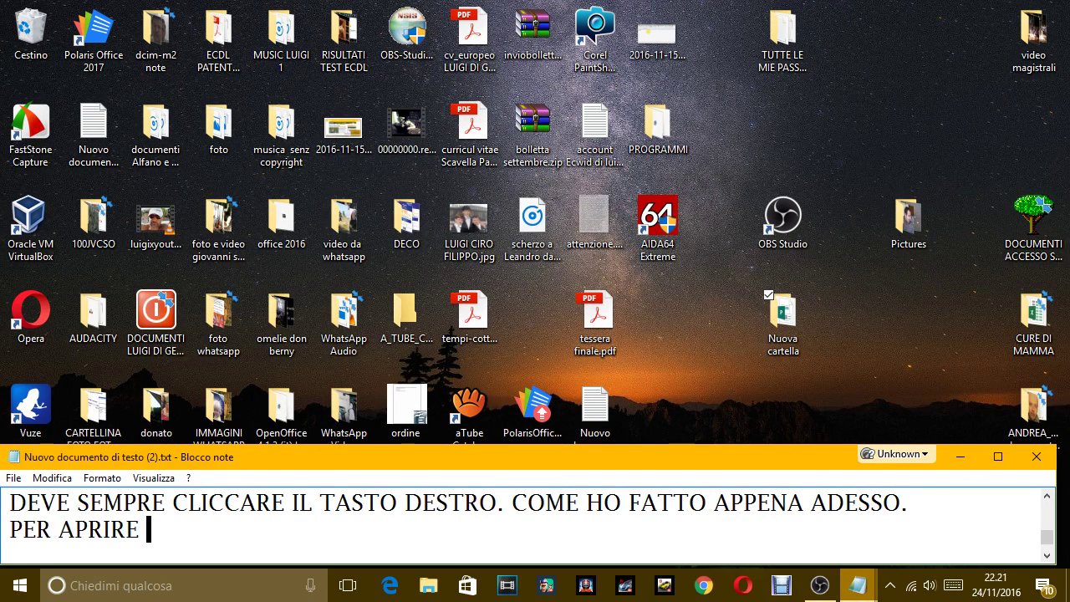
{"action": "type", "text": "LA CAR"}
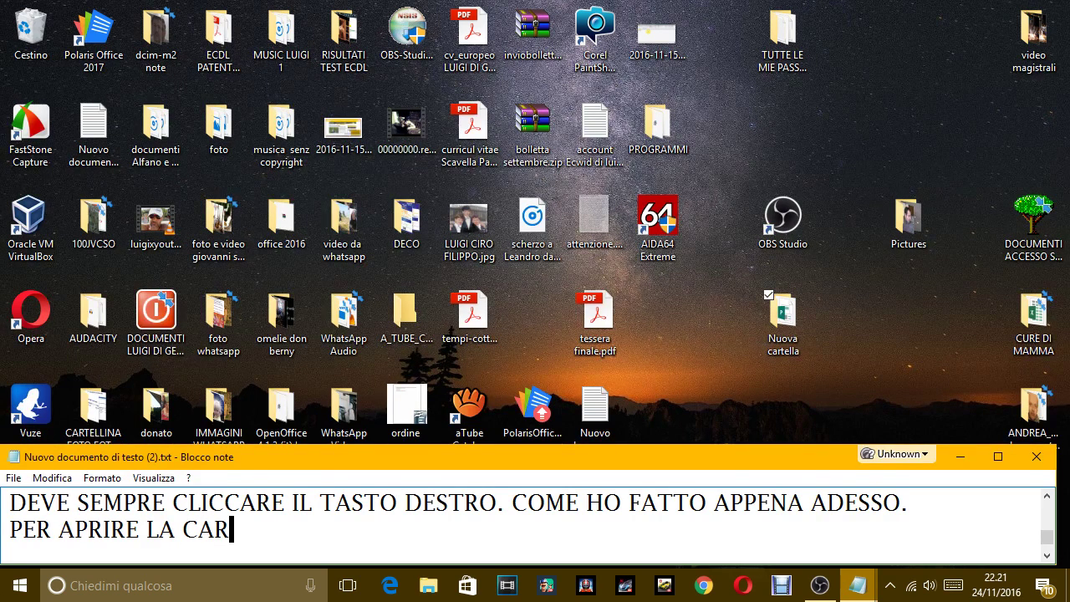
{"action": "type", "text": "TELLA "}
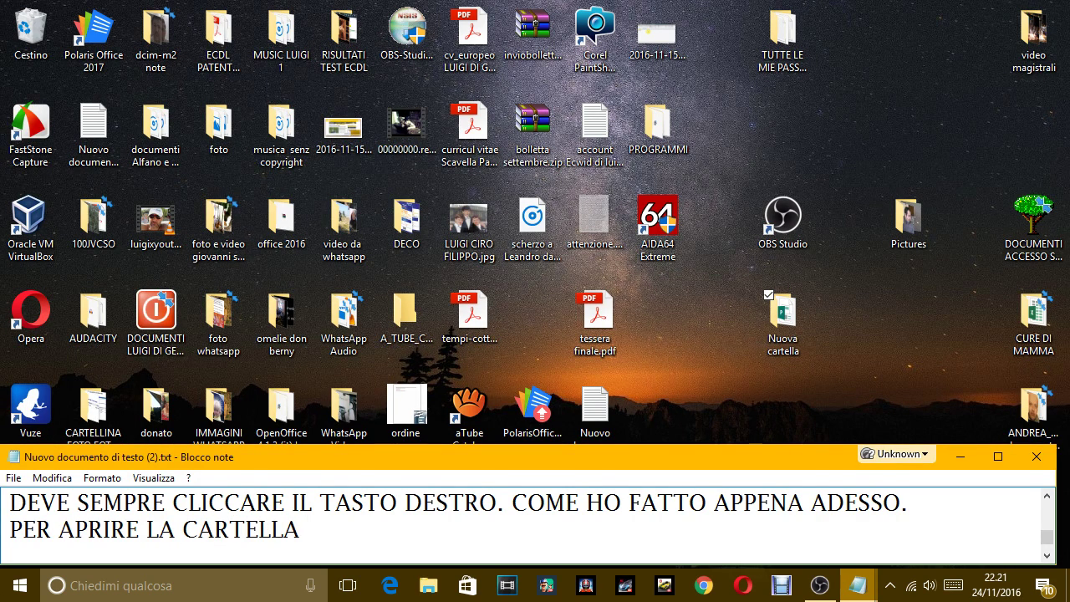
{"action": "type", "text": "DOP"}
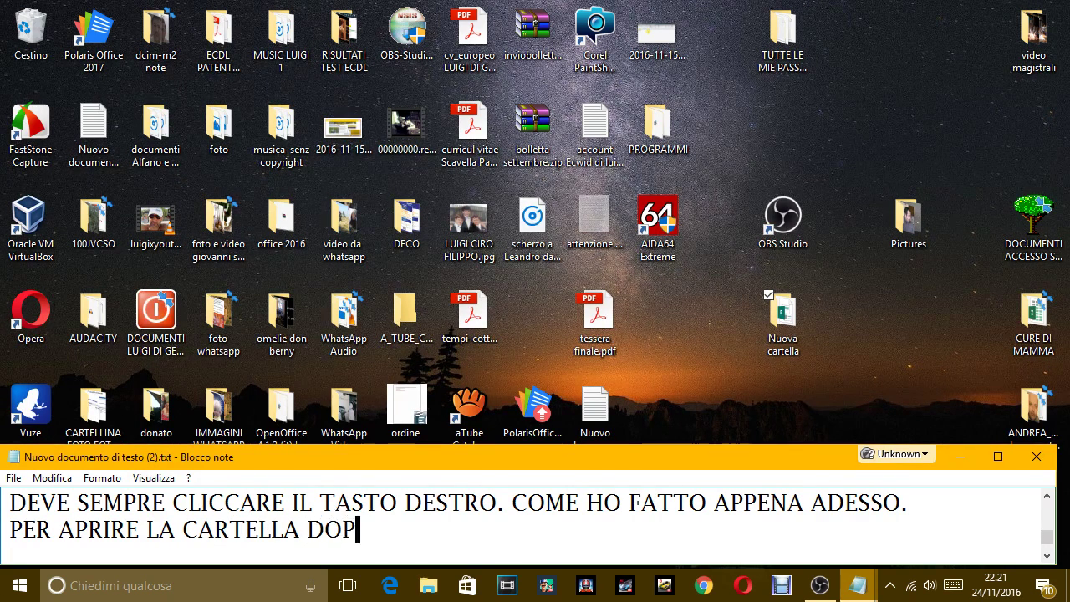
{"action": "type", "text": "PIO CLICK CON "}
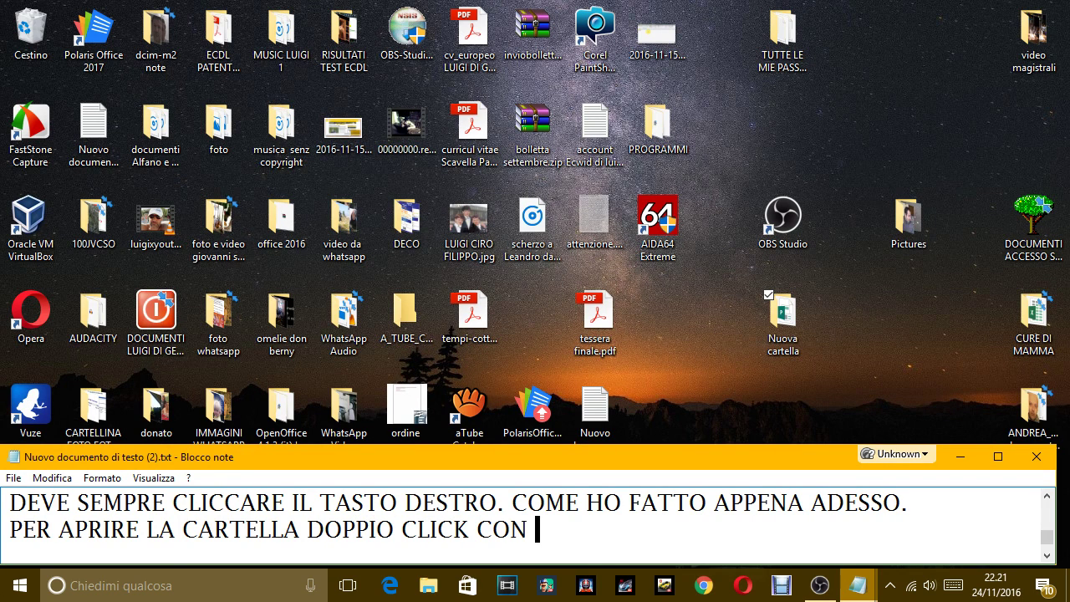
{"action": "type", "text": "IL TASTO S"}
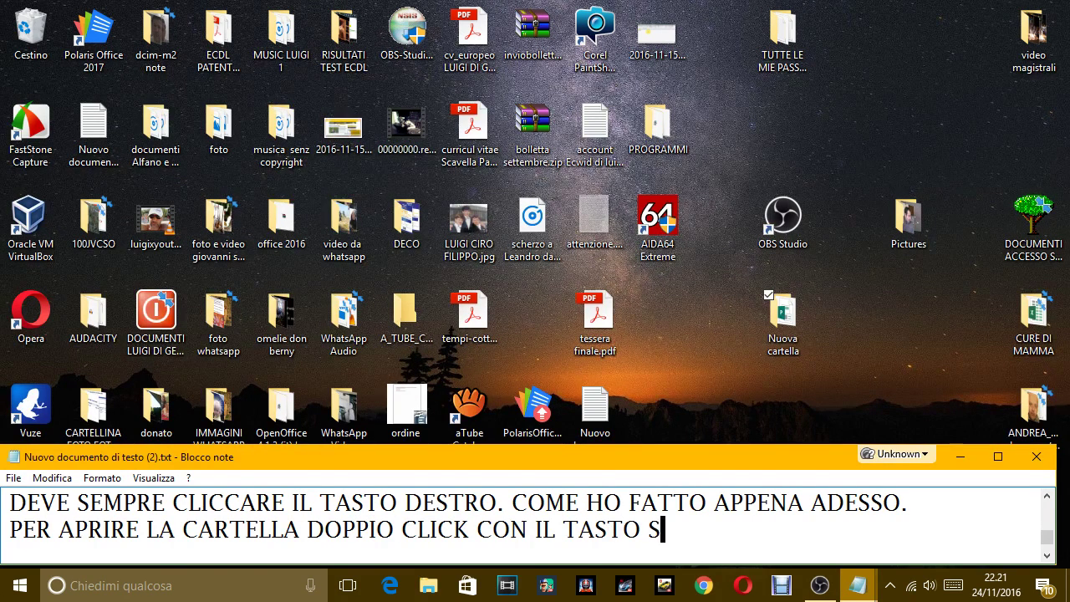
{"action": "type", "text": "INISTRO DU"}
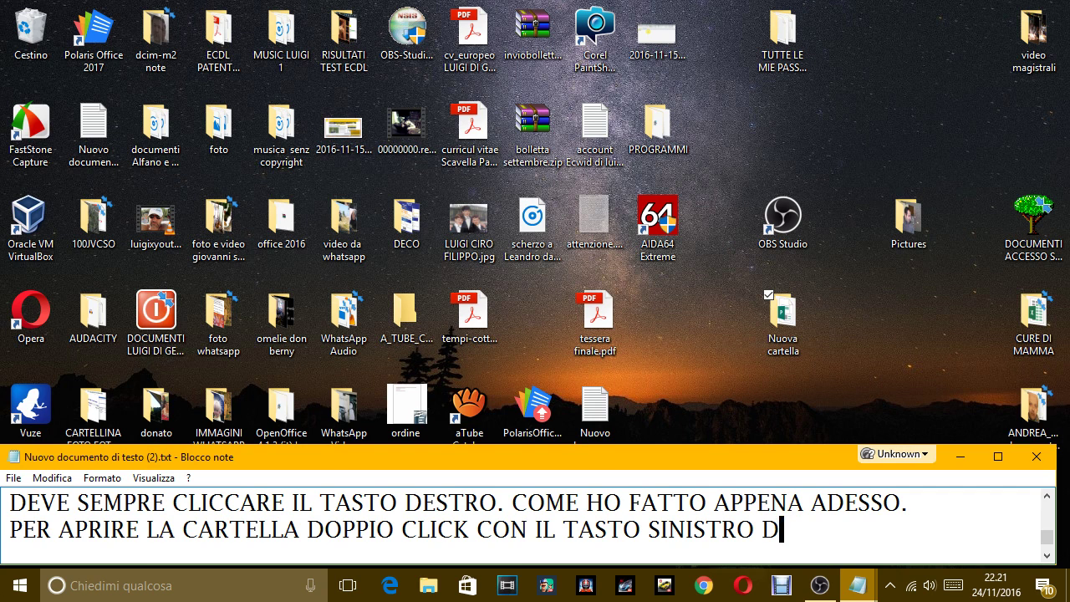
{"action": "key", "text": "BackSpace"}
{"action": "type", "text": "SULLA CART"}
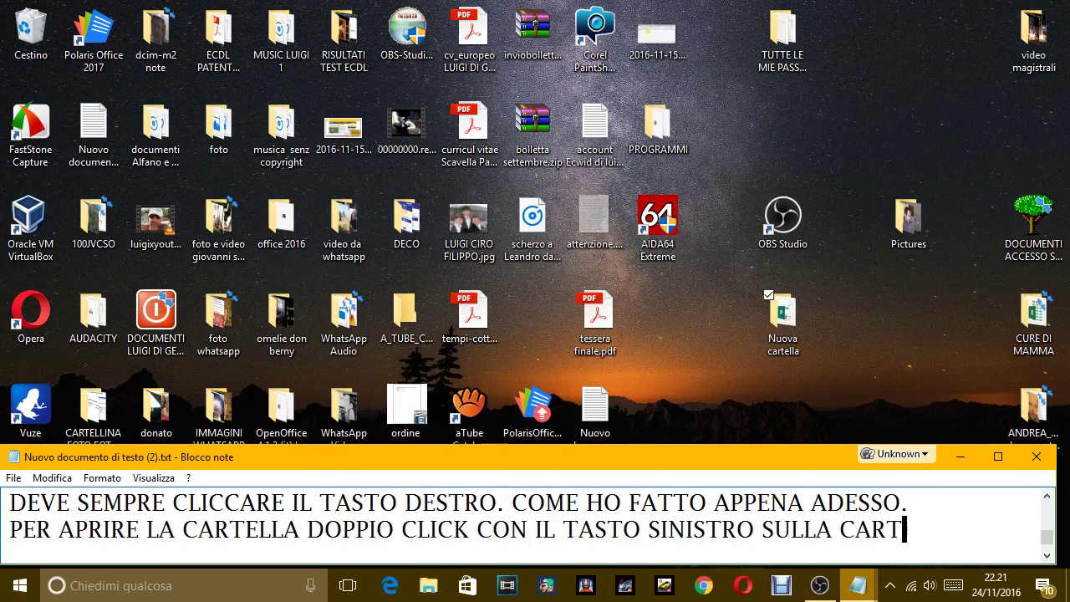
{"action": "type", "text": "ELLA"}
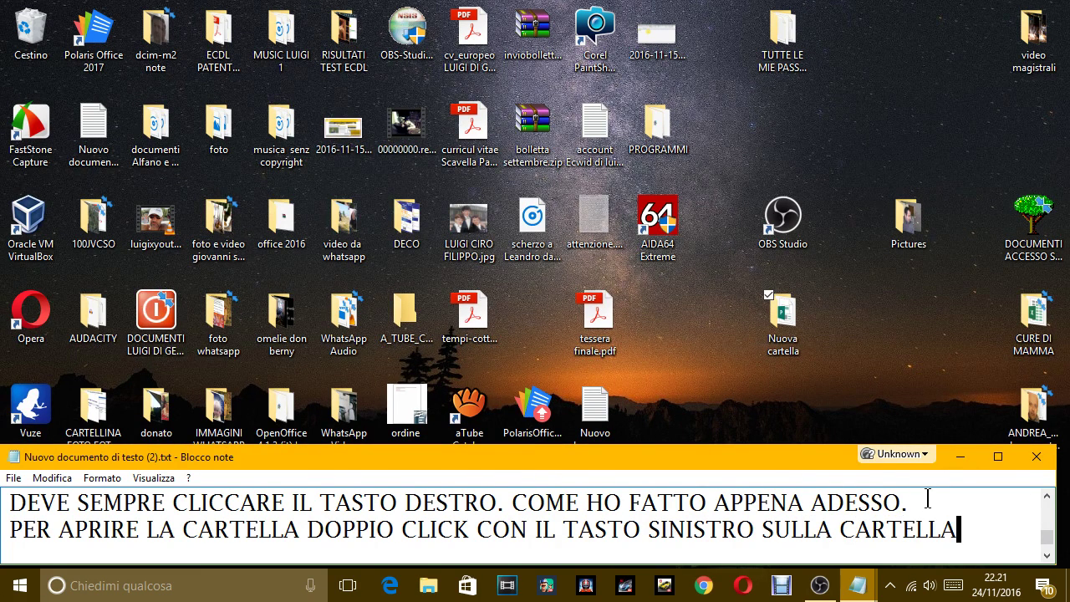
Demonstrate opening the desktop folder Nuova cartella twice, closing its window each time
{"action": "double_click", "coordinate": [786, 318]}
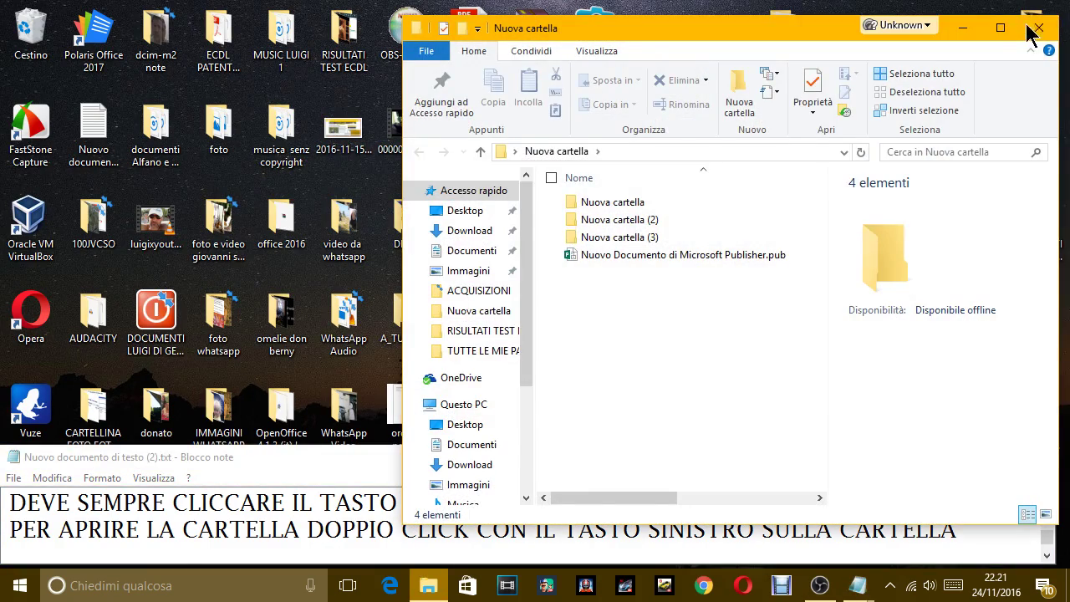
{"action": "left_click", "coordinate": [1030, 29]}
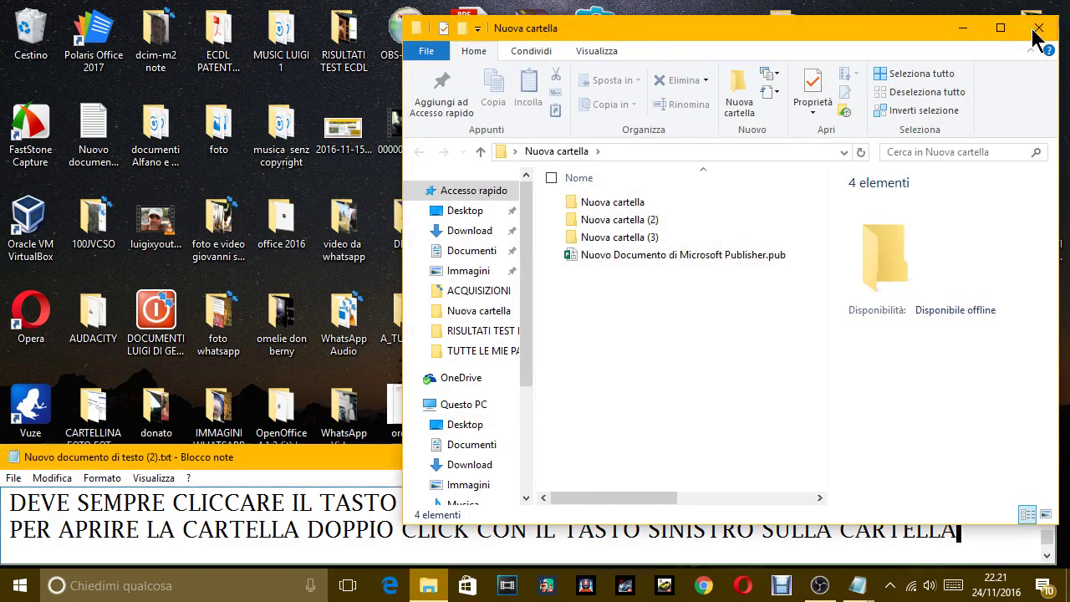
{"action": "double_click", "coordinate": [794, 326]}
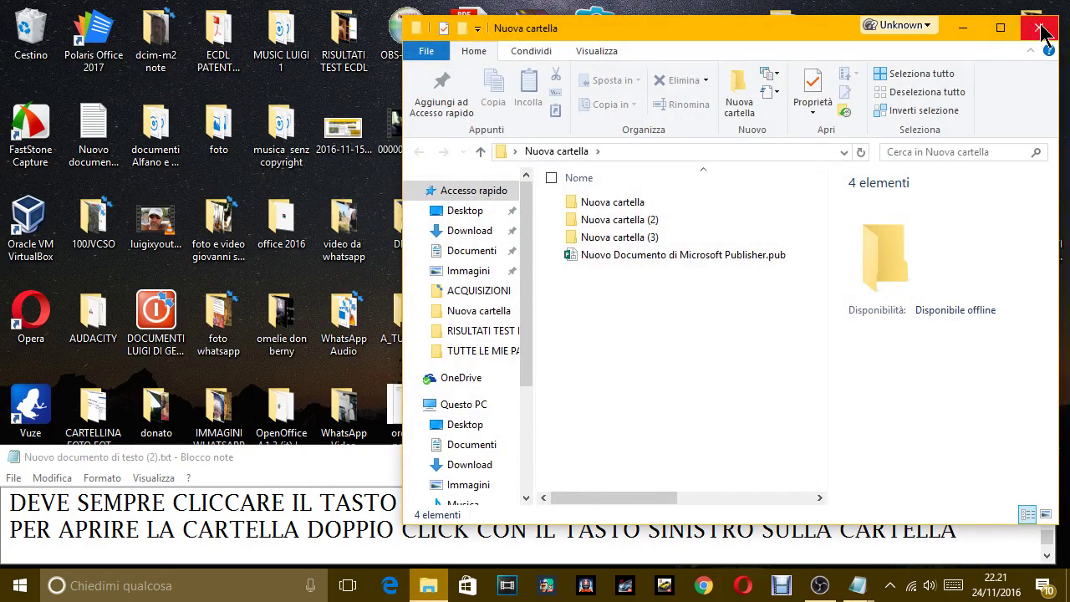
{"action": "left_click", "coordinate": [1037, 28]}
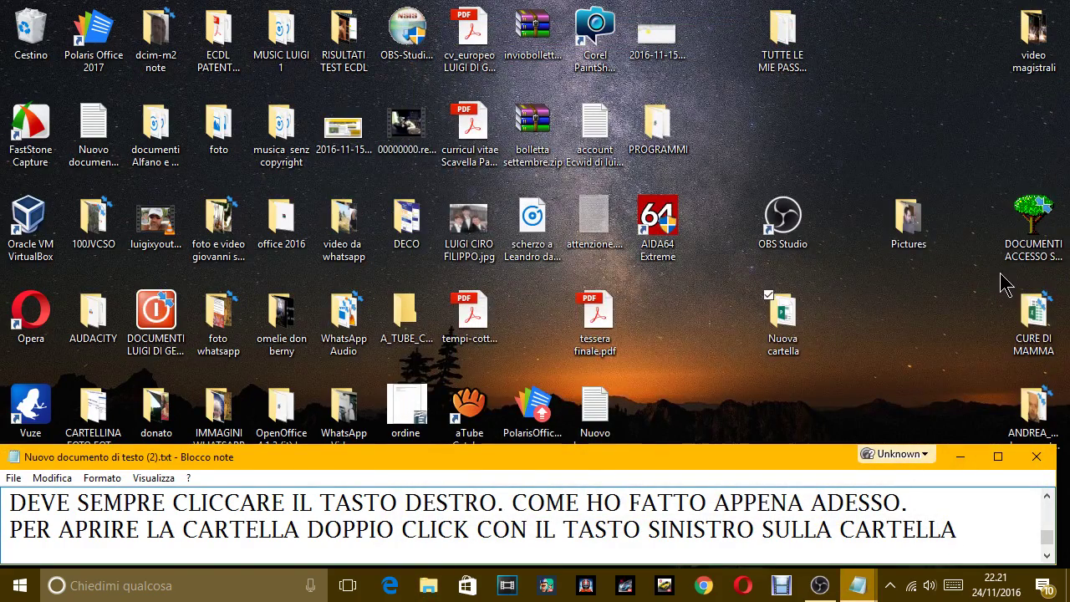
Append "-" to the note's last line and add "COME HO APPENA FATTO IO." on a new line, followed by a line break
{"action": "type", "text": "-"}
{"action": "key", "text": "Return"}
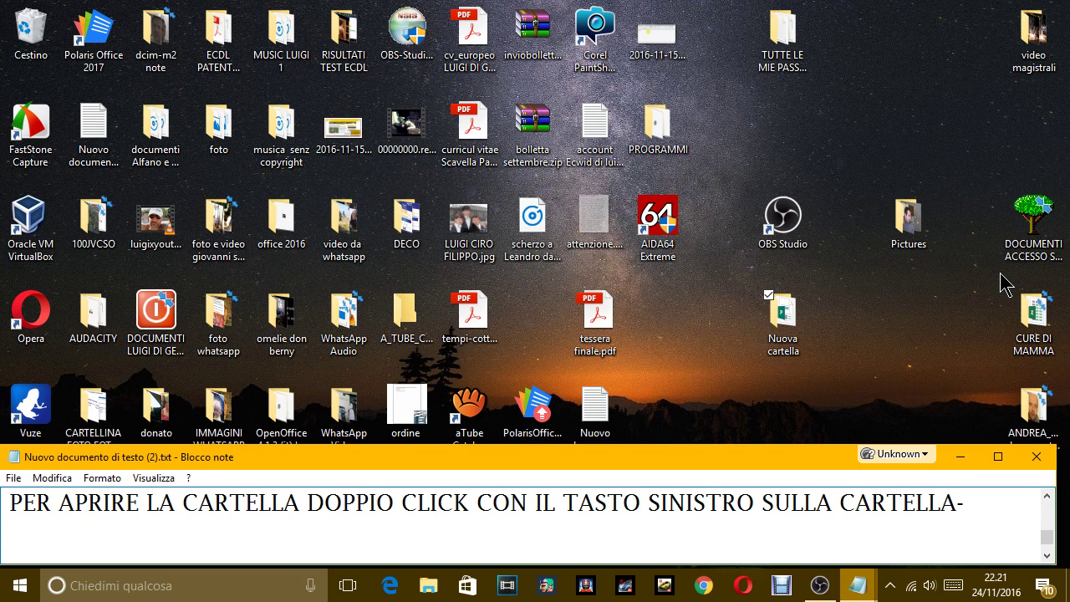
{"action": "type", "text": "COME HO APPENA "}
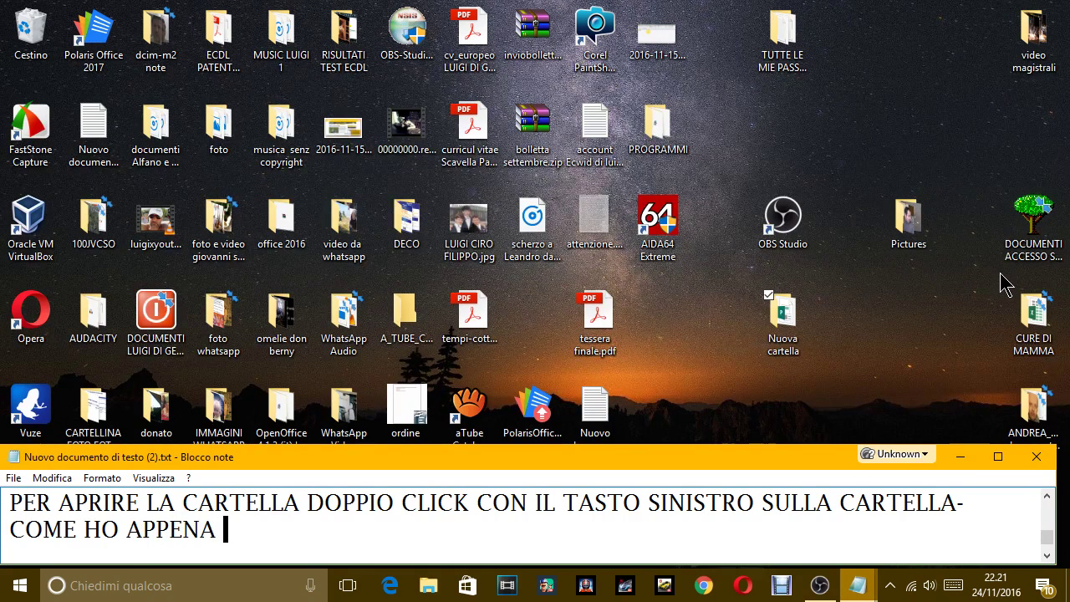
{"action": "type", "text": "FATTO IO."}
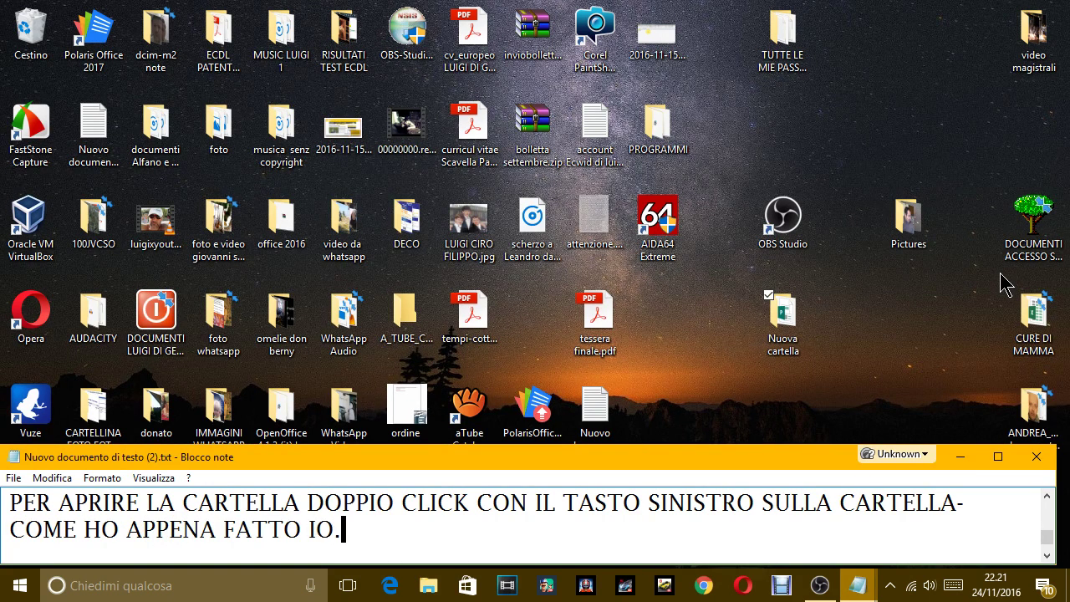
{"action": "key", "text": "Return"}
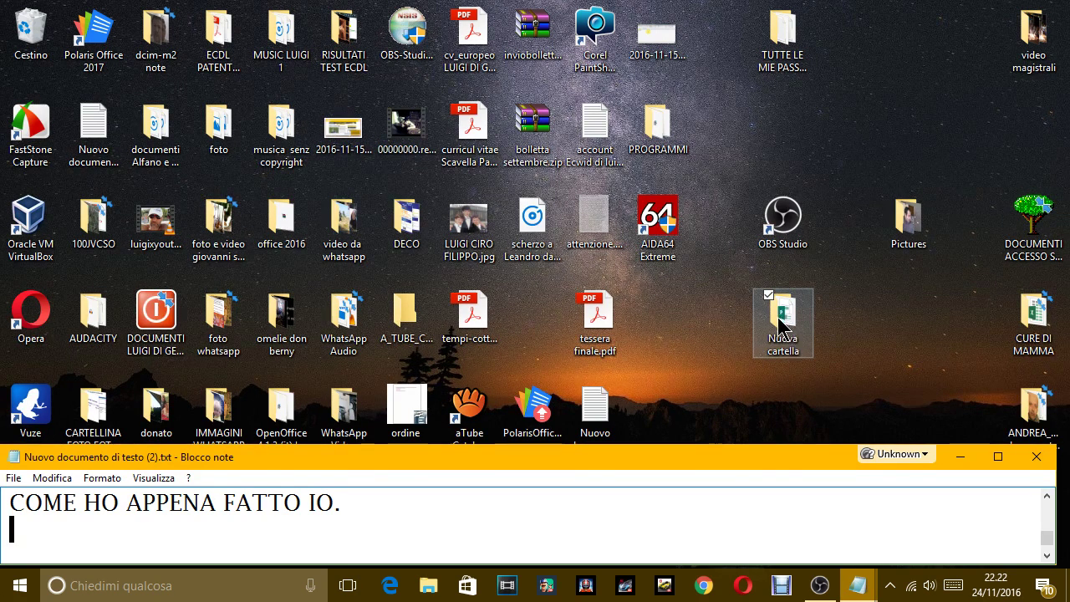
Move the Nuova cartella icon to the first desktop row above Pictures, and return it to its place below OBS Studio
{"action": "left_click_drag", "start_coordinate": [785, 334], "coordinate": [912, 59]}
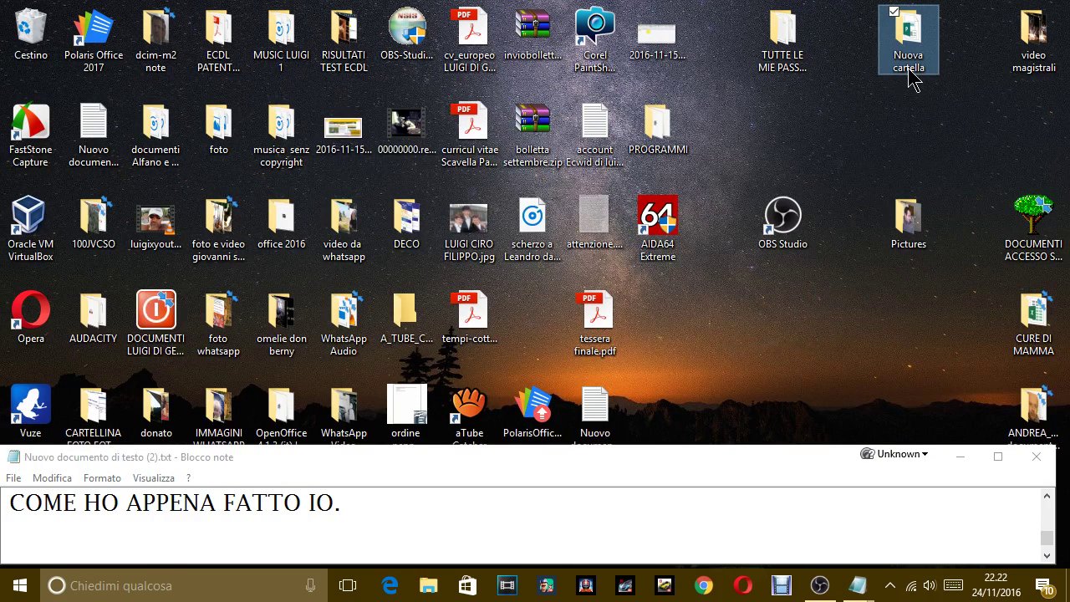
{"action": "left_click", "coordinate": [399, 516]}
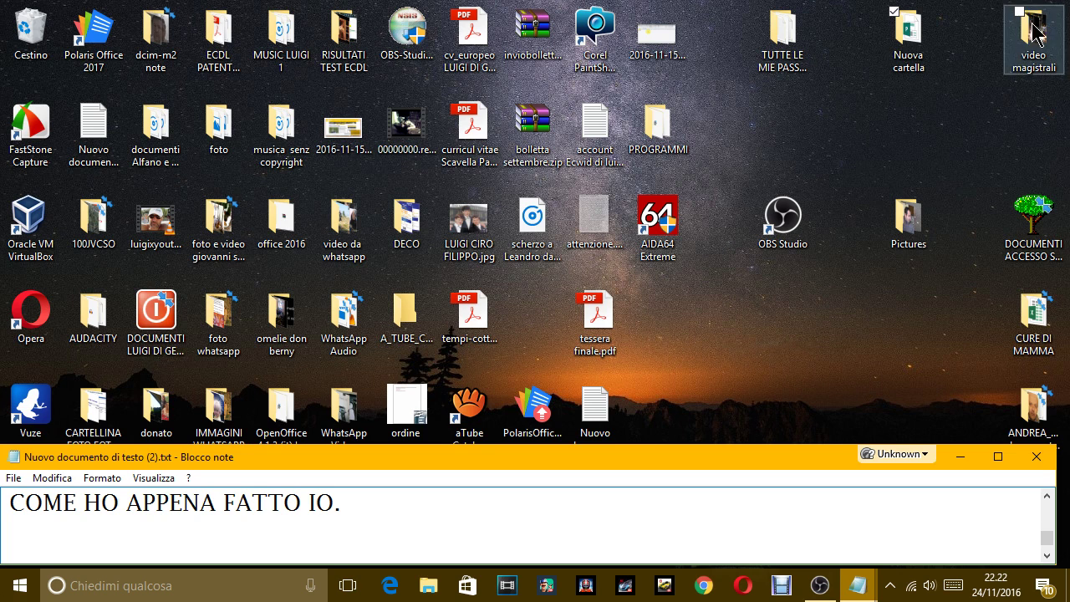
{"action": "left_click_drag", "start_coordinate": [912, 40], "coordinate": [790, 368]}
Continue the note directly after "COME HO APPENA FATTO IO." with "PER TRASCINARE LA CARTELLA BASTA"
{"action": "left_click", "coordinate": [367, 507]}
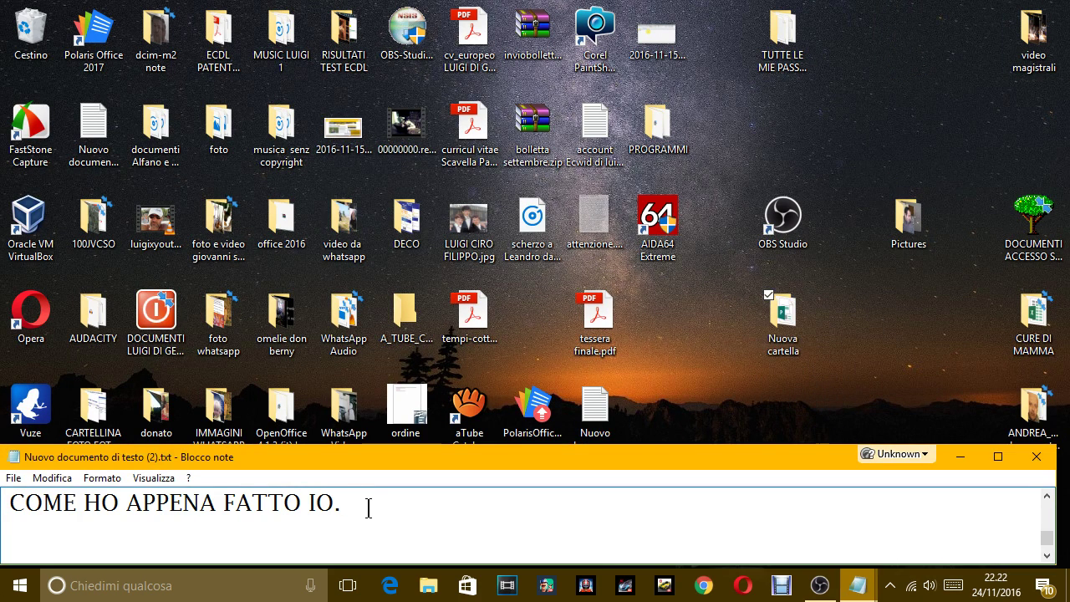
{"action": "type", "text": "PER"}
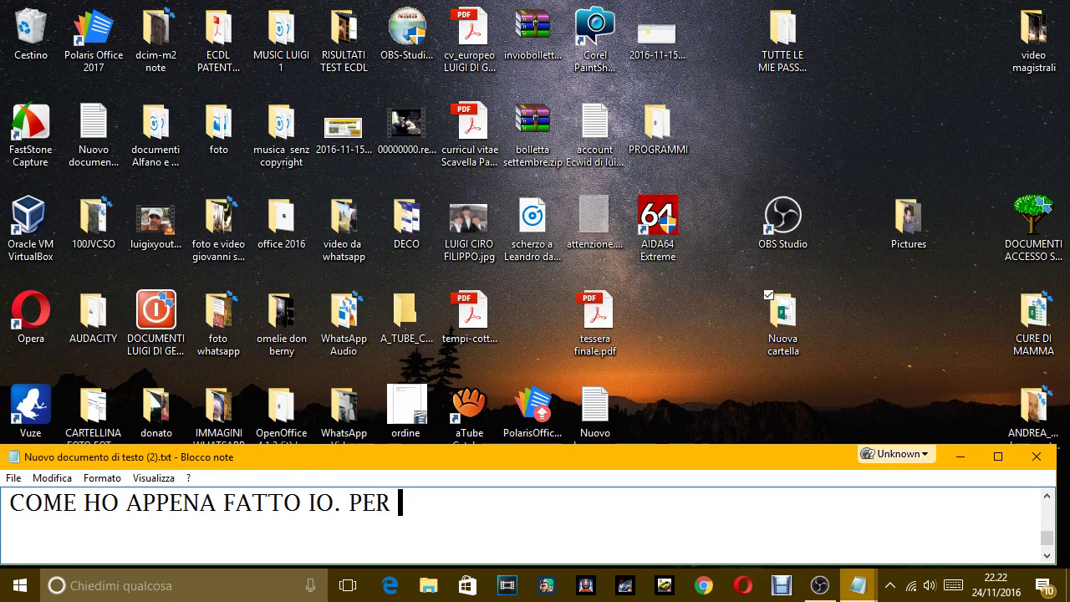
{"action": "type", "text": "TR"}
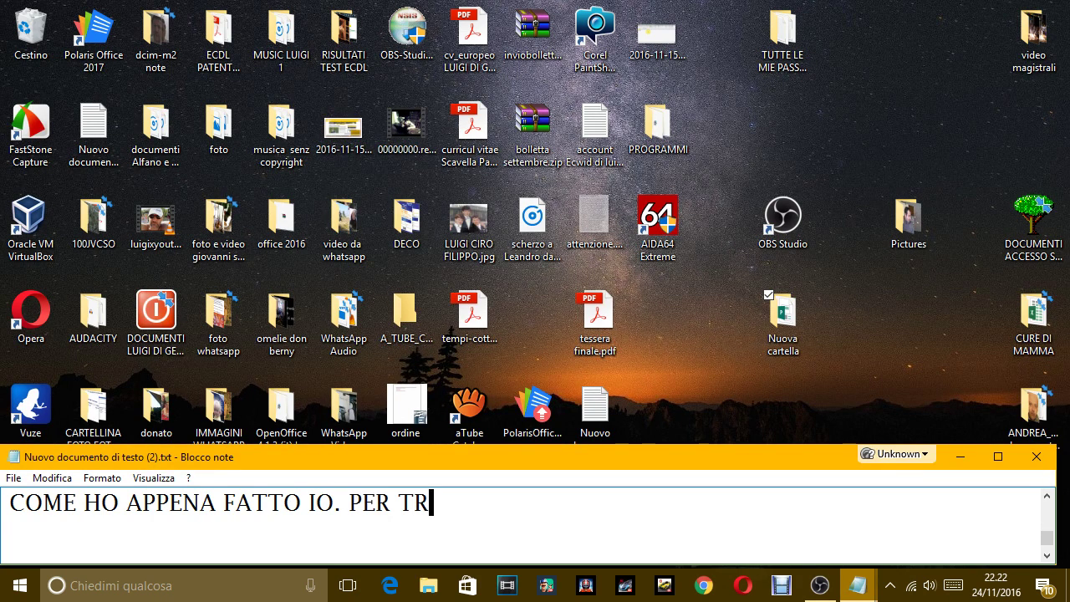
{"action": "type", "text": "ASCIN"}
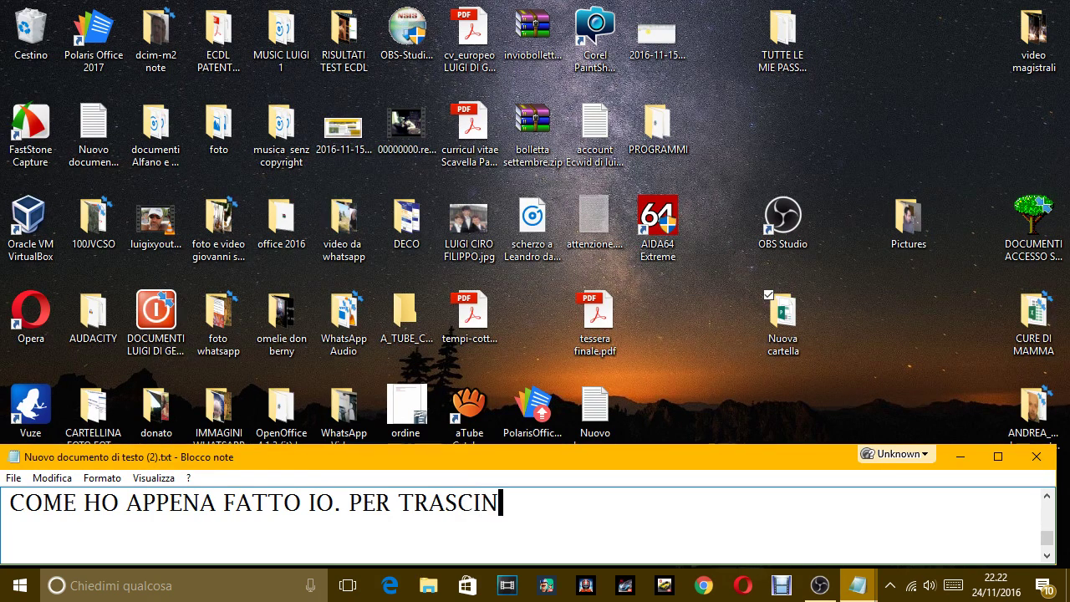
{"action": "type", "text": "ARE L"}
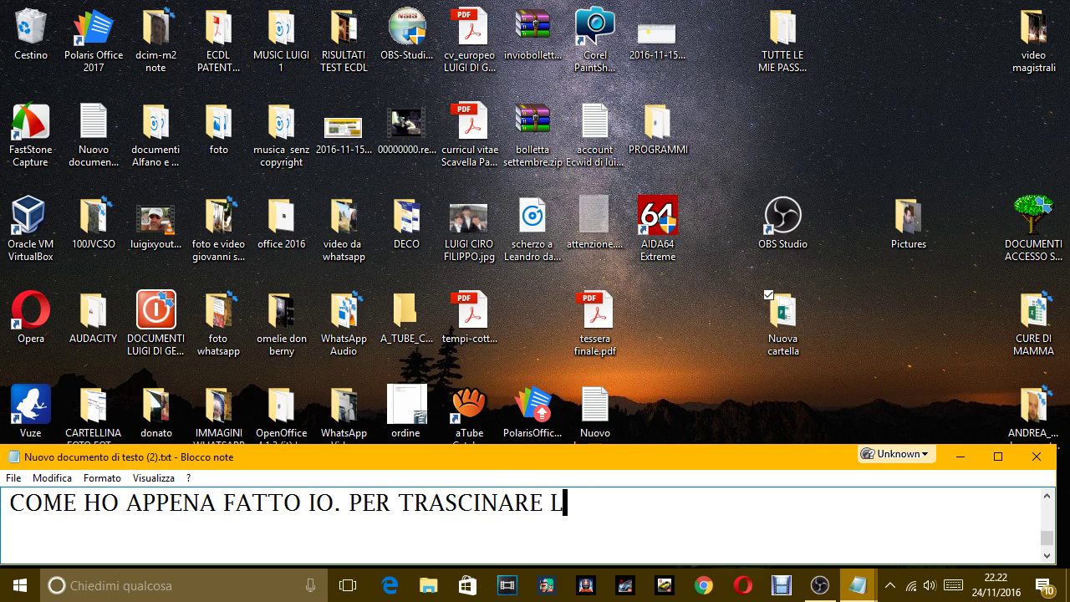
{"action": "type", "text": "A CARTE"}
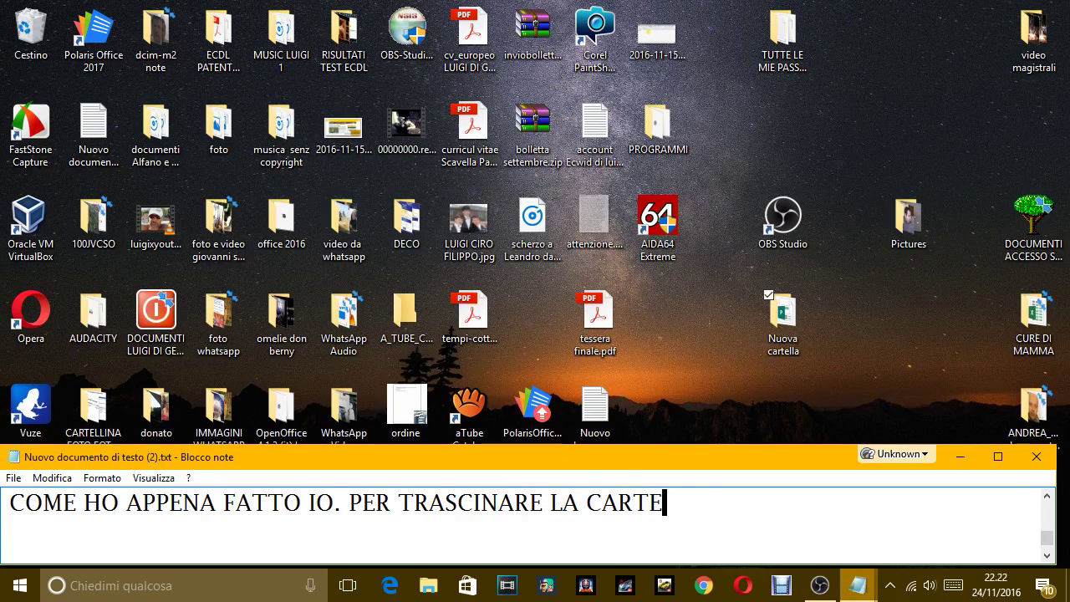
{"action": "type", "text": "LLA "}
{"action": "type", "text": "BAST"}
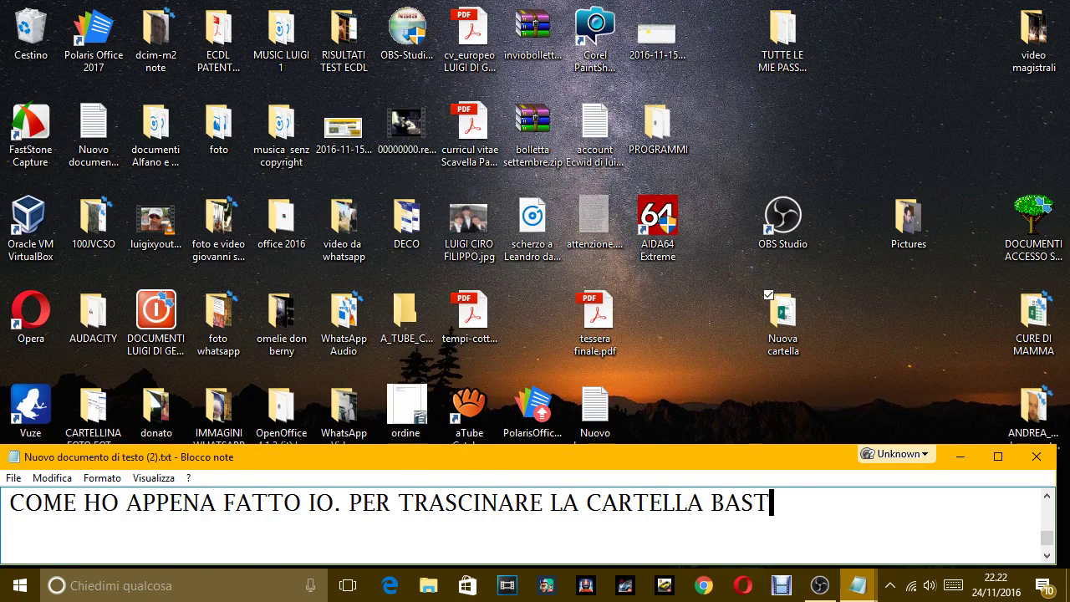
{"action": "type", "text": "A FAR"}
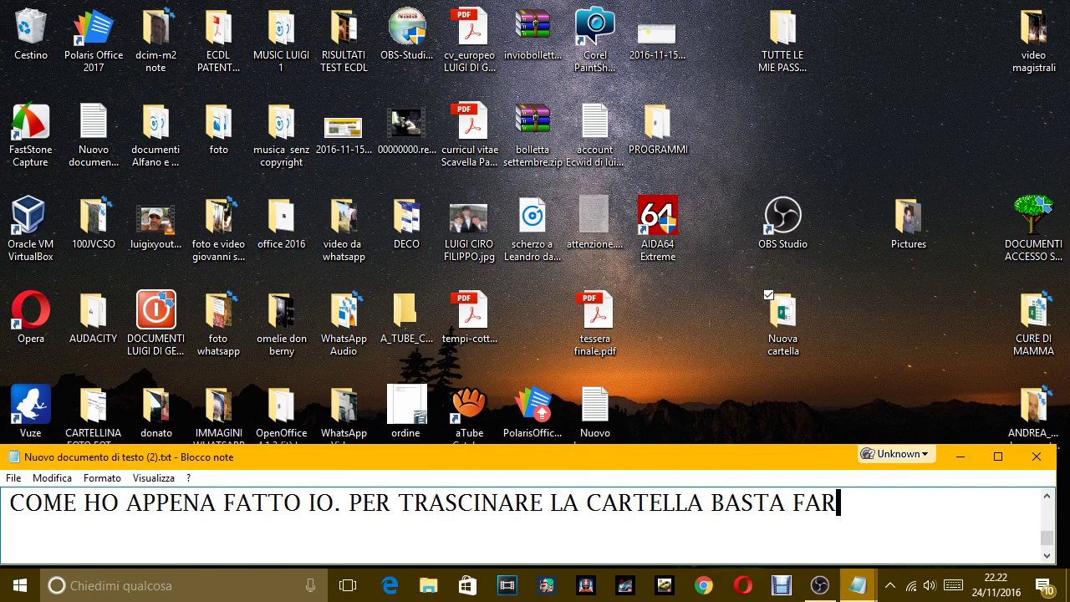
{"action": "type", "text": "E CL"}
{"action": "key", "text": "BackSpace"}
{"action": "key", "text": "BackSpace"}
{"action": "key", "text": "BackSpace"}
{"action": "key", "text": "BackSpace"}
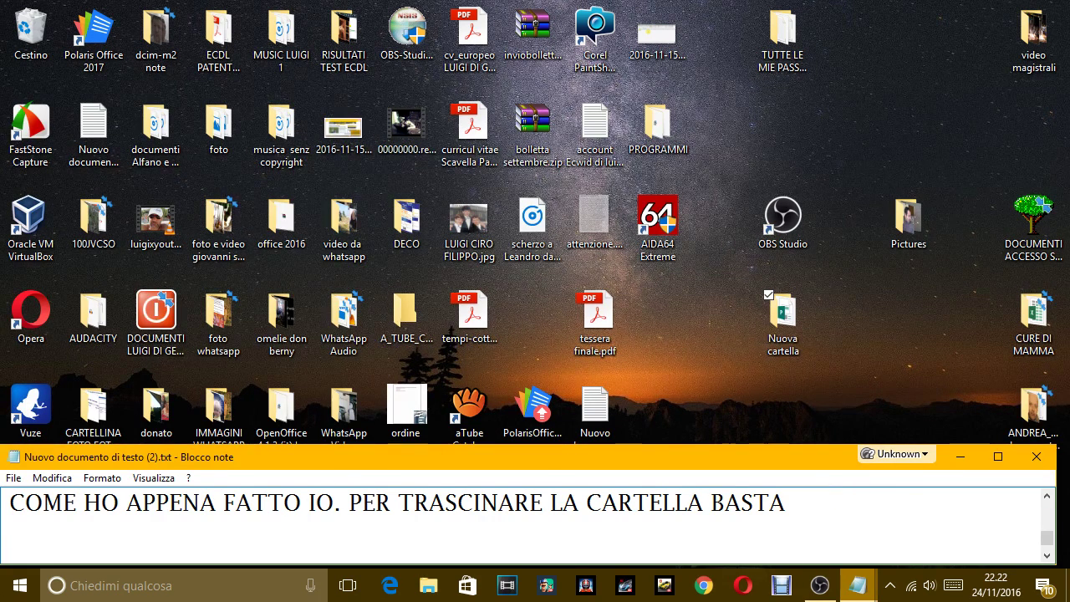
Continue the note's last sentence after "BASTA" with "POSIZIONARSI SULLA CARTELLA CON LA FRECCIA DEL MOUSE,"
{"action": "type", "text": "OSI"}
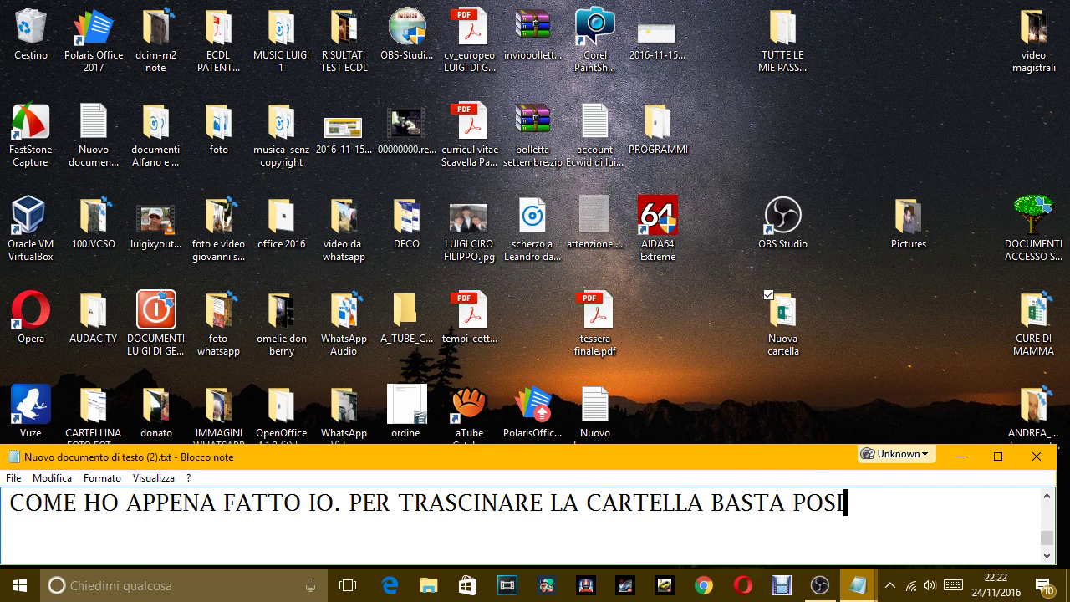
{"action": "type", "text": "ZIONARSI "}
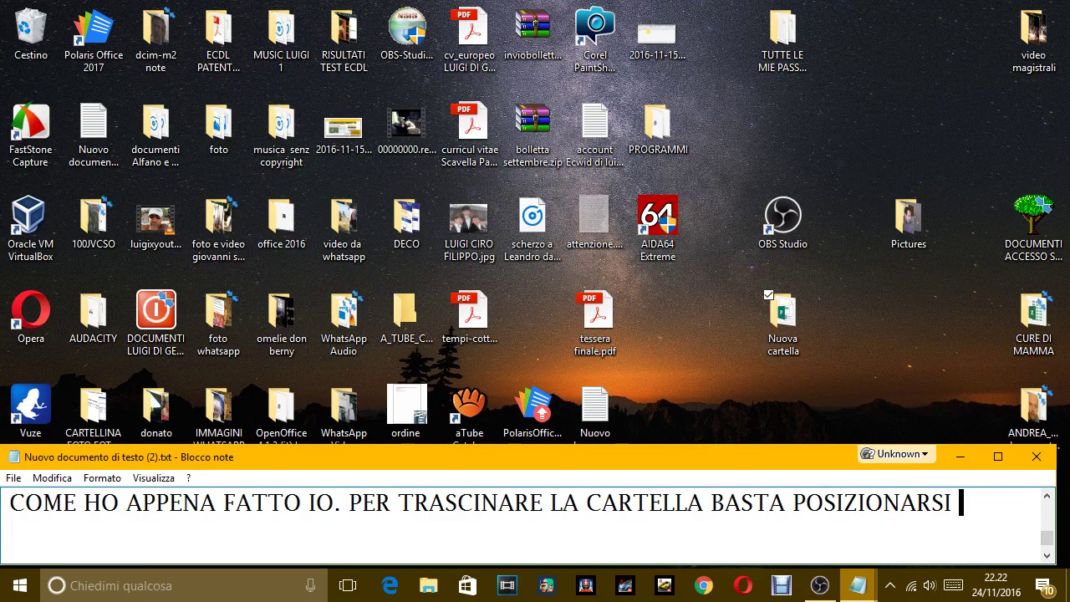
{"action": "type", "text": "SULLA CA"}
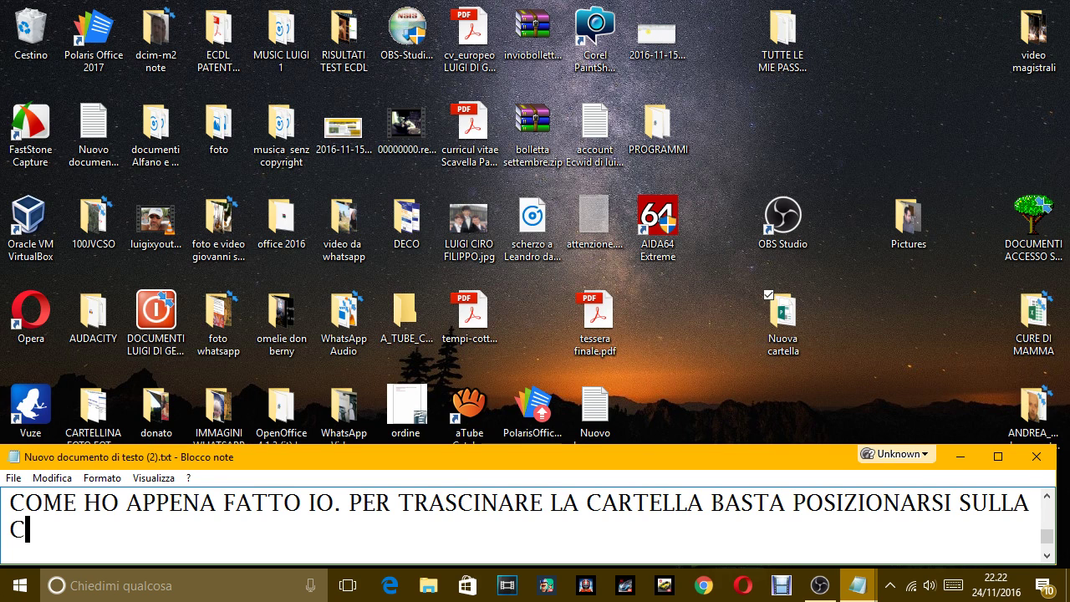
{"action": "type", "text": "RTELLA CON"}
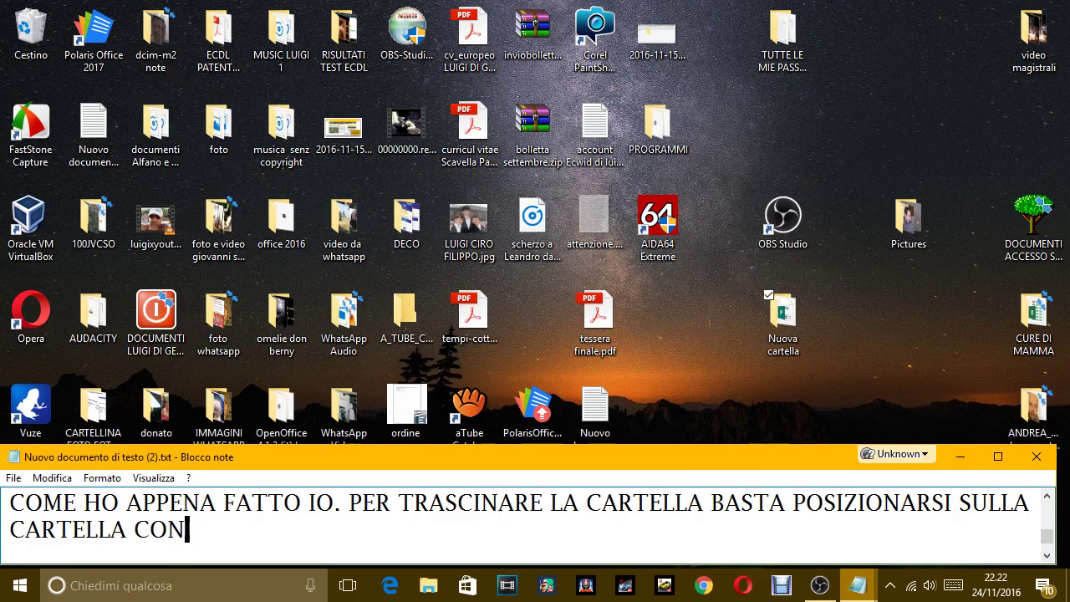
{"action": "type", "text": " LA FRECCIA"}
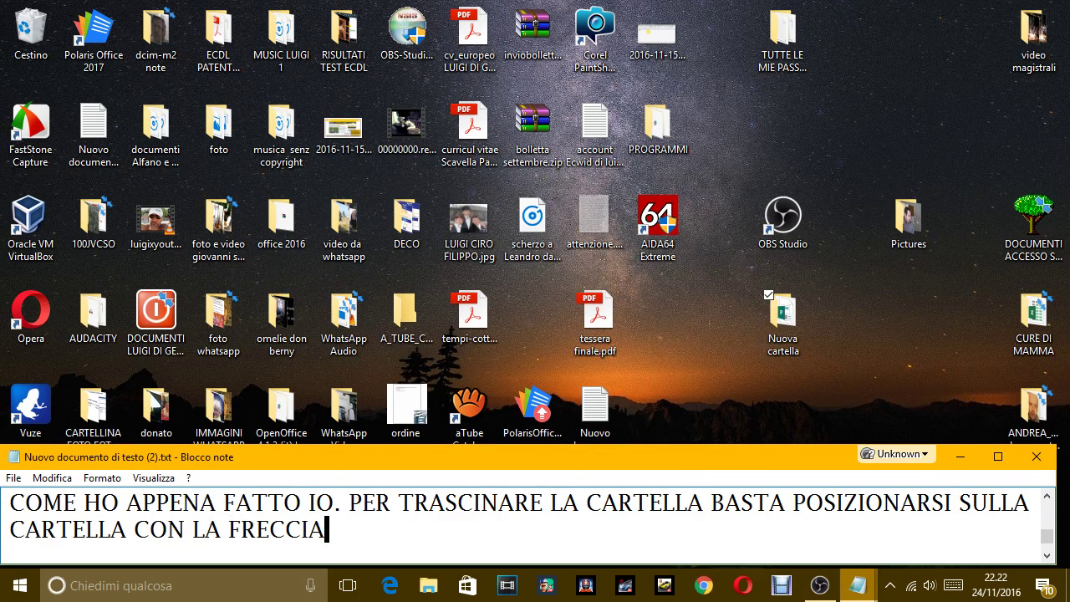
{"action": "type", "text": " DEL MOUSE, "}
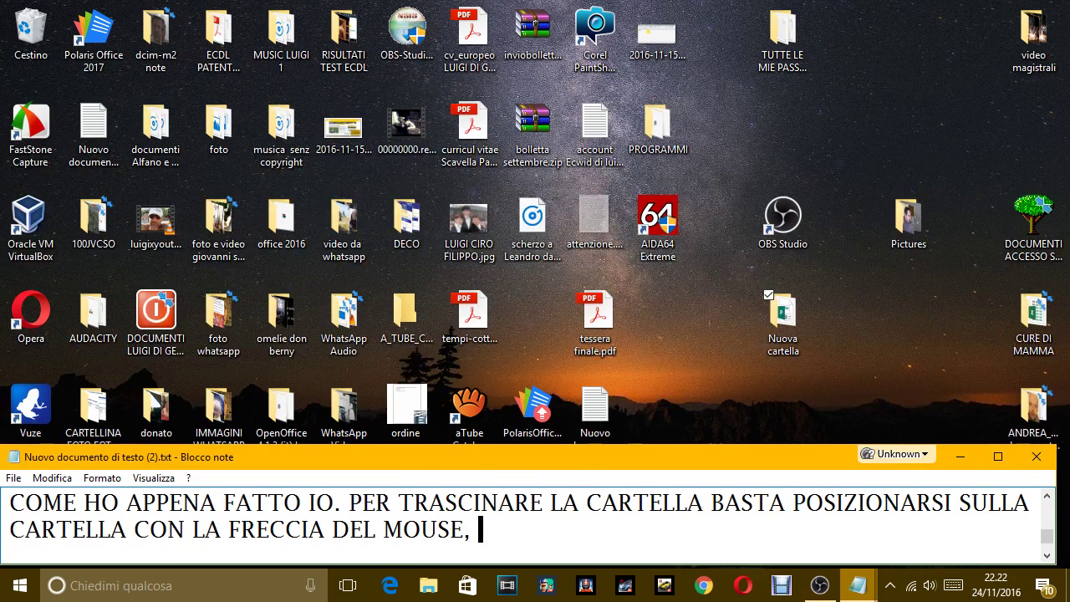
Extend the sentence in the note with "E POI FARE CLICK E TENERE PREMUTO SUL"
{"action": "type", "text": "E POI"}
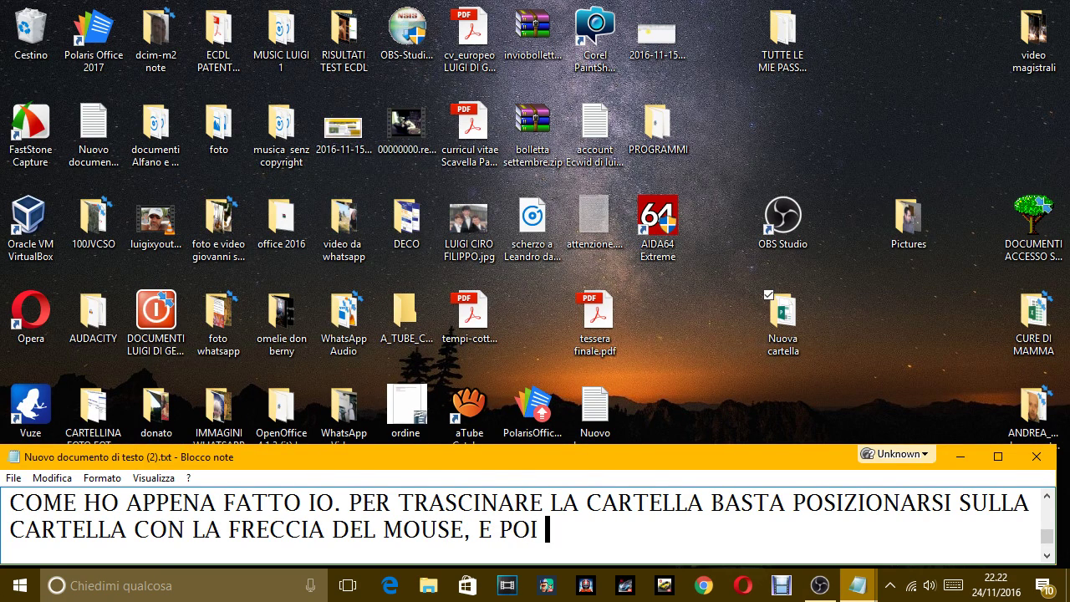
{"action": "type", "text": " FARE "}
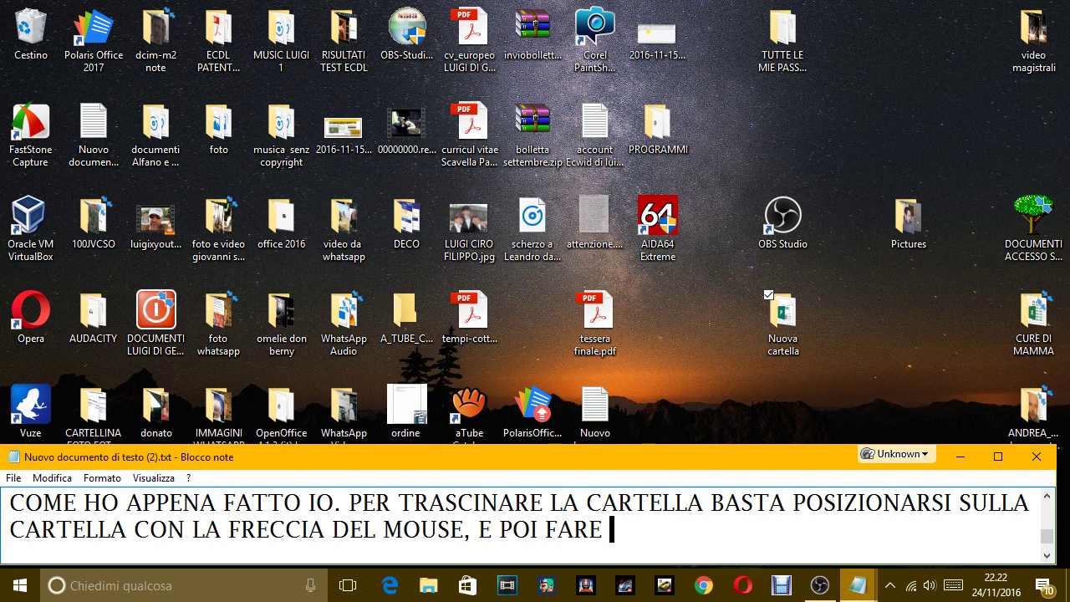
{"action": "type", "text": "CLICK"}
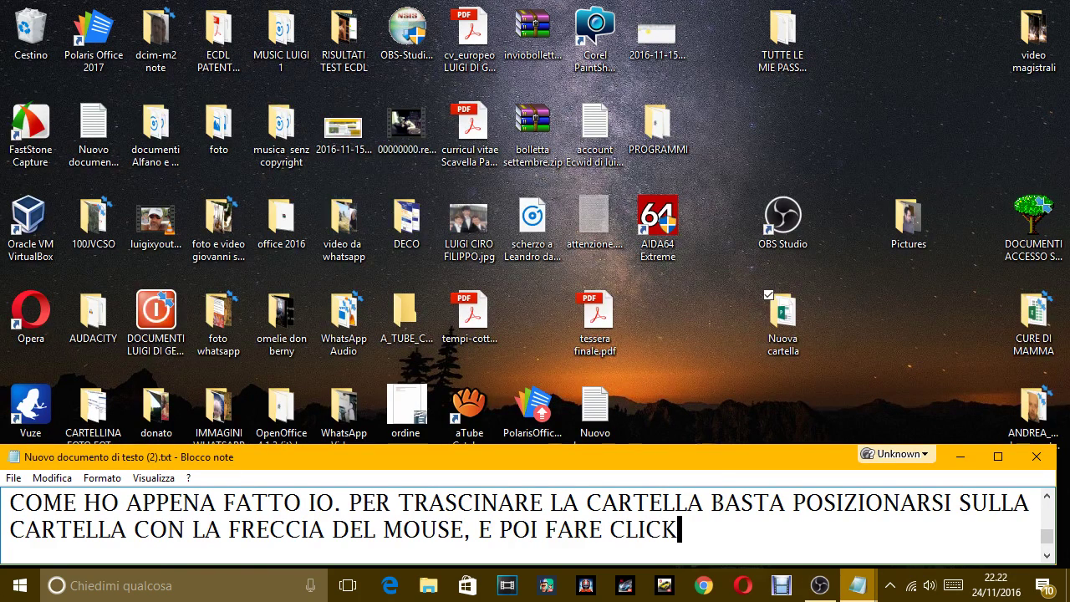
{"action": "type", "text": " E TEN"}
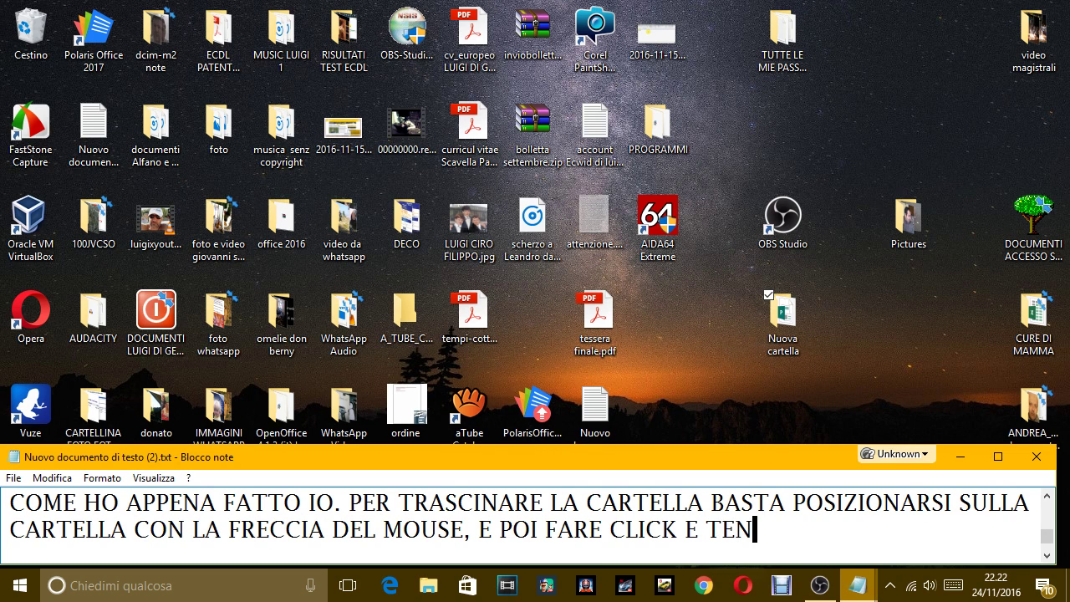
{"action": "type", "text": "ERE PREM"}
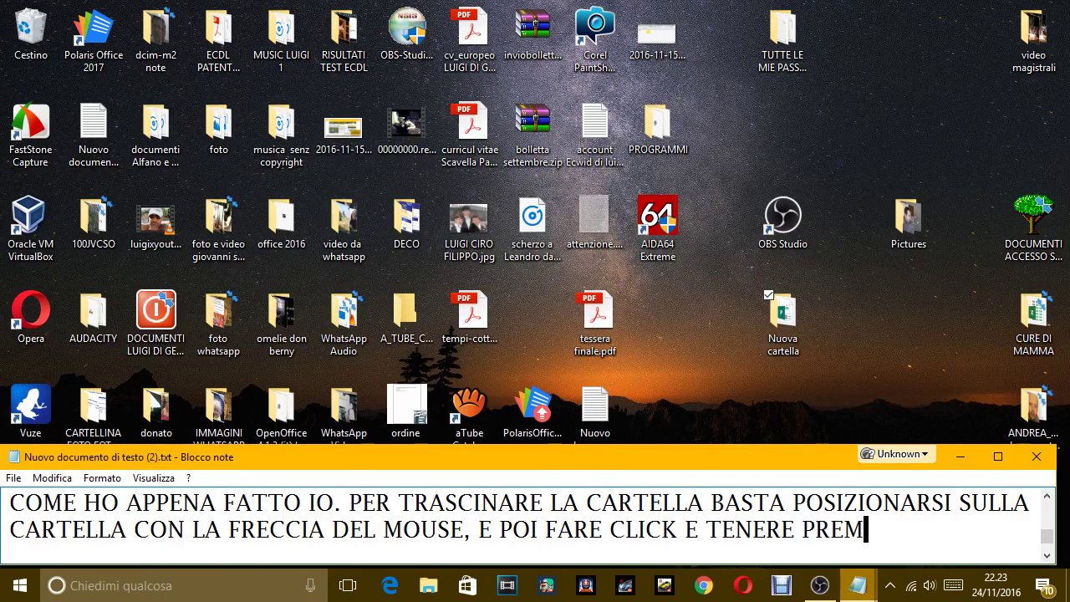
{"action": "type", "text": "UTO SUL"}
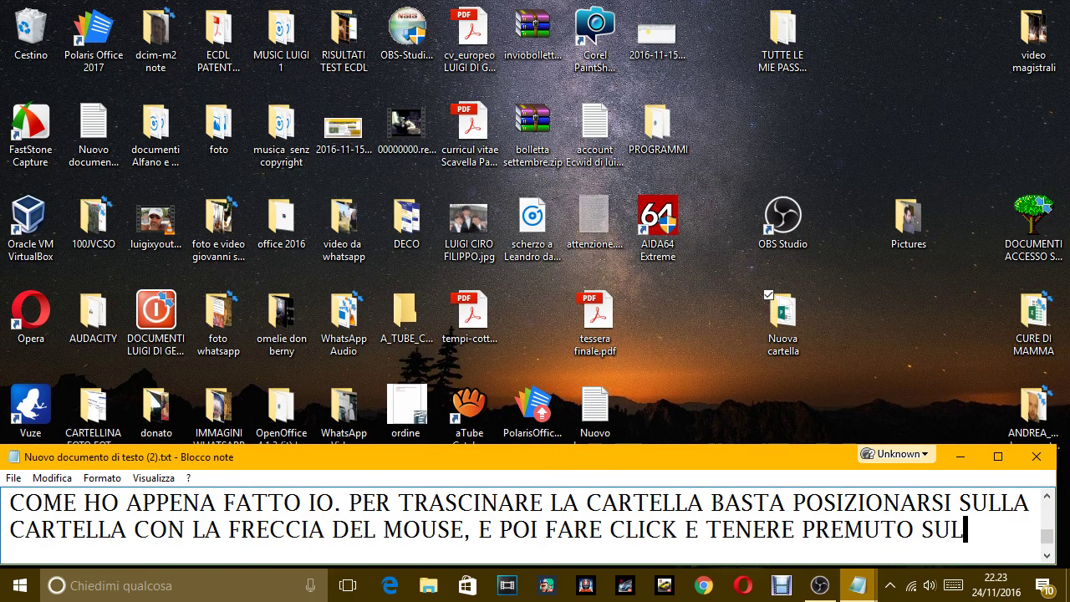
Continue the note with "TASTO SINISTRO DEL MOUSE SENZA RILASCIARE", without a comma after "MOUSE"
{"action": "type", "text": " TASTO SINI"}
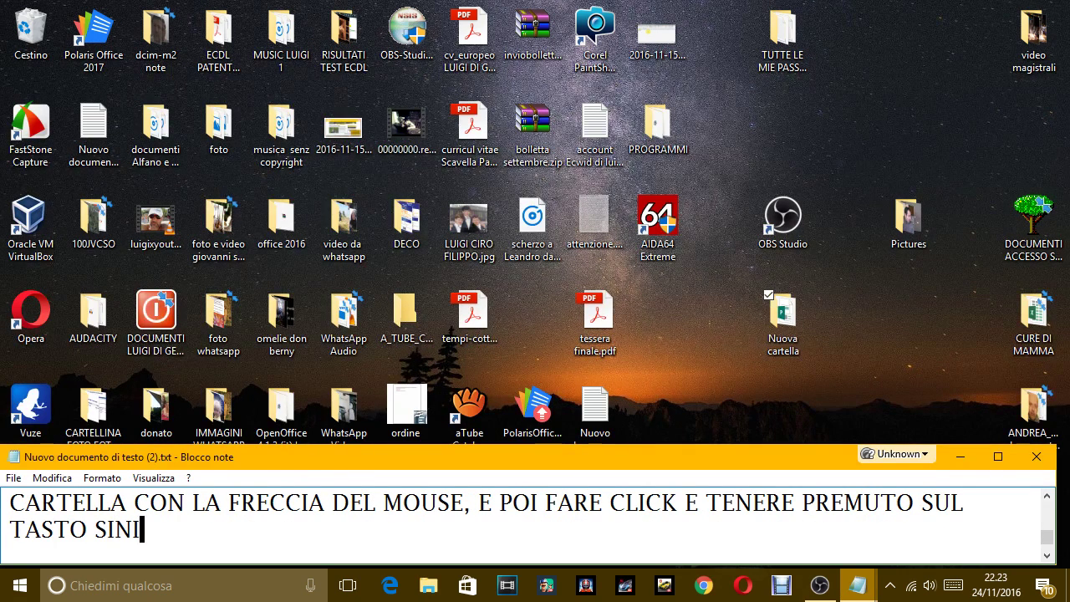
{"action": "type", "text": "STRO DEL MOU"}
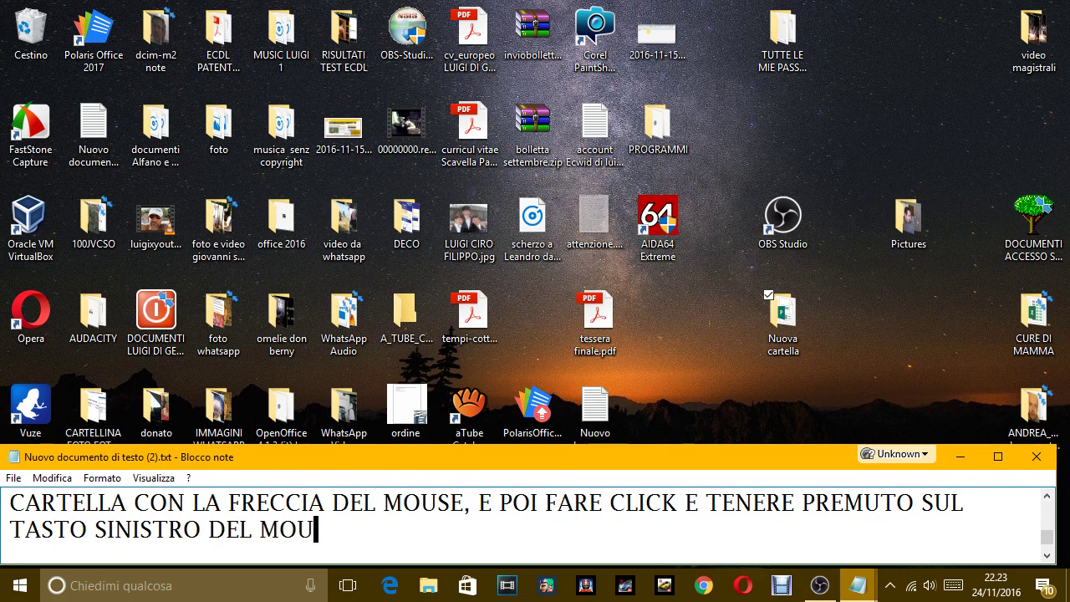
{"action": "type", "text": "SE, "}
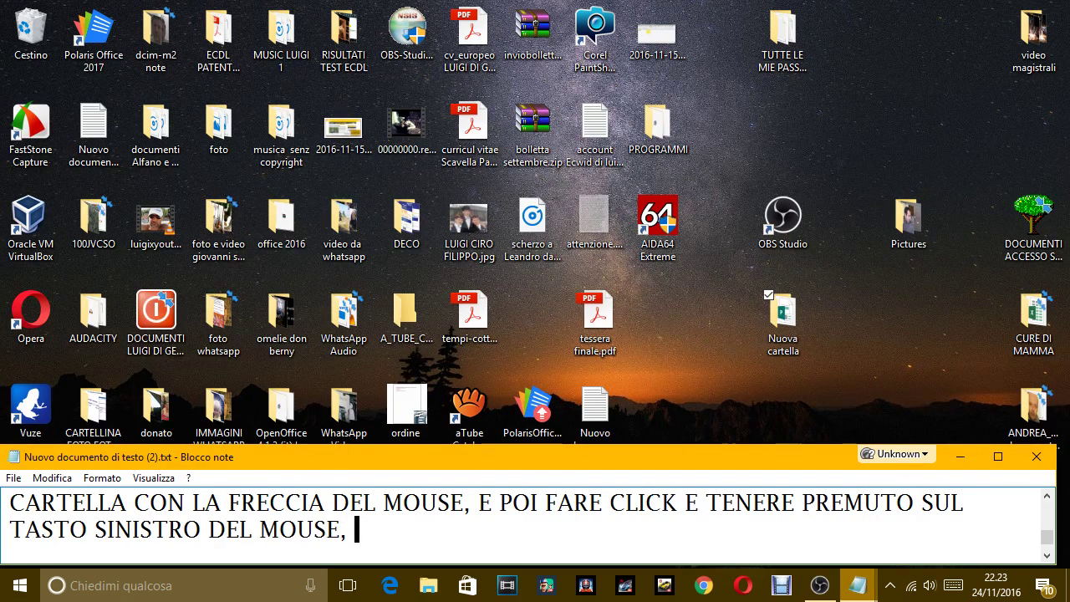
{"action": "key", "text": "BackSpace"}
{"action": "key", "text": "BackSpace"}
{"action": "type", "text": " SENZA RI"}
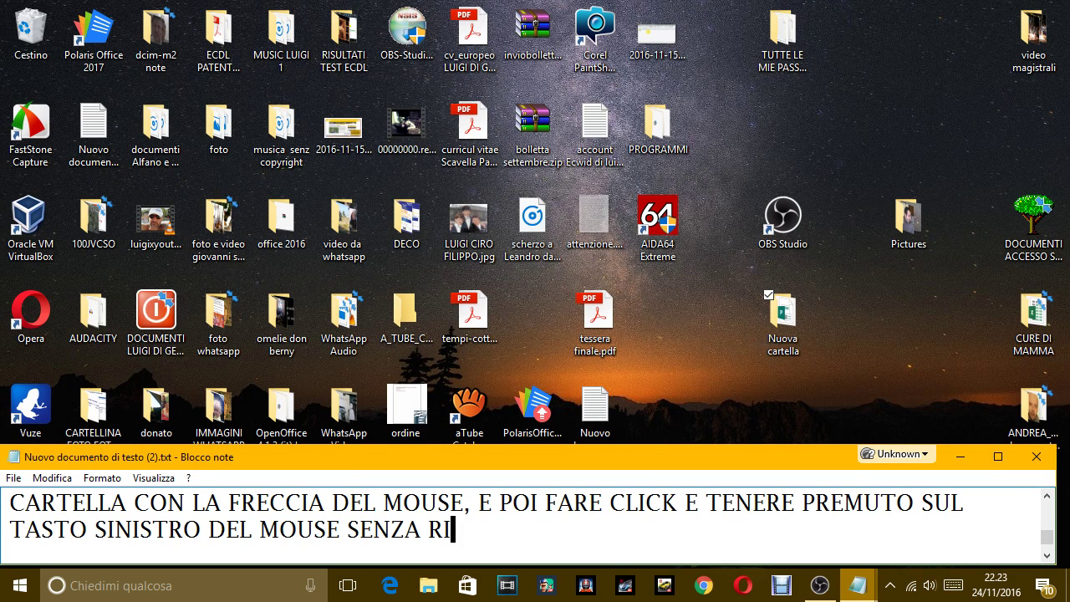
{"action": "type", "text": "LASCIARE"}
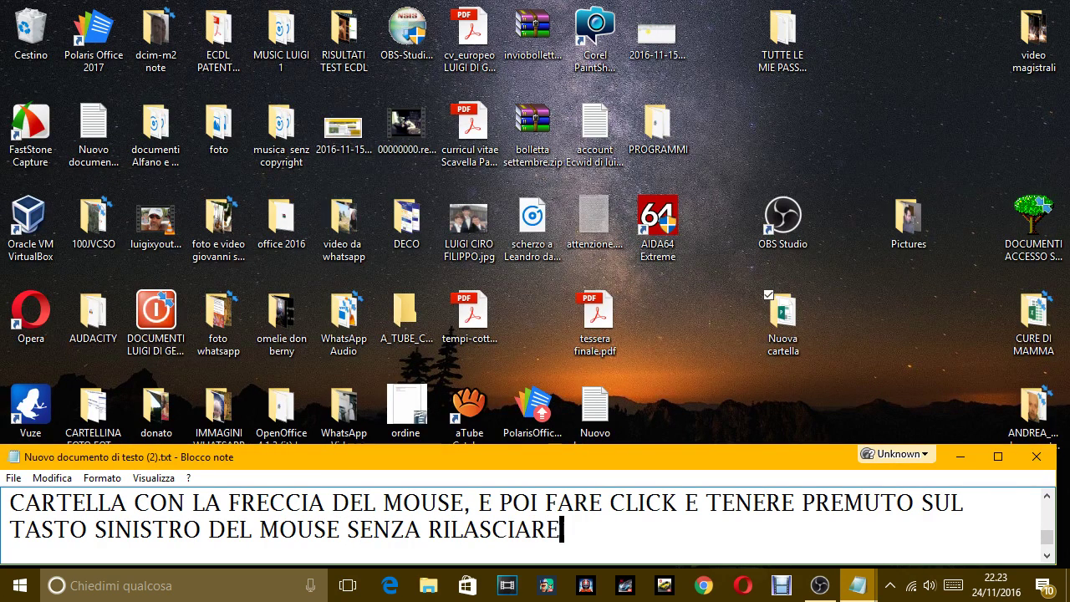
Add ", E SPOSTARE IL MOUSE E POI RILASCIARE NEL PUNTO DESIDERATO, COSI" to the end of the note
{"action": "type", "text": ", E SPO"}
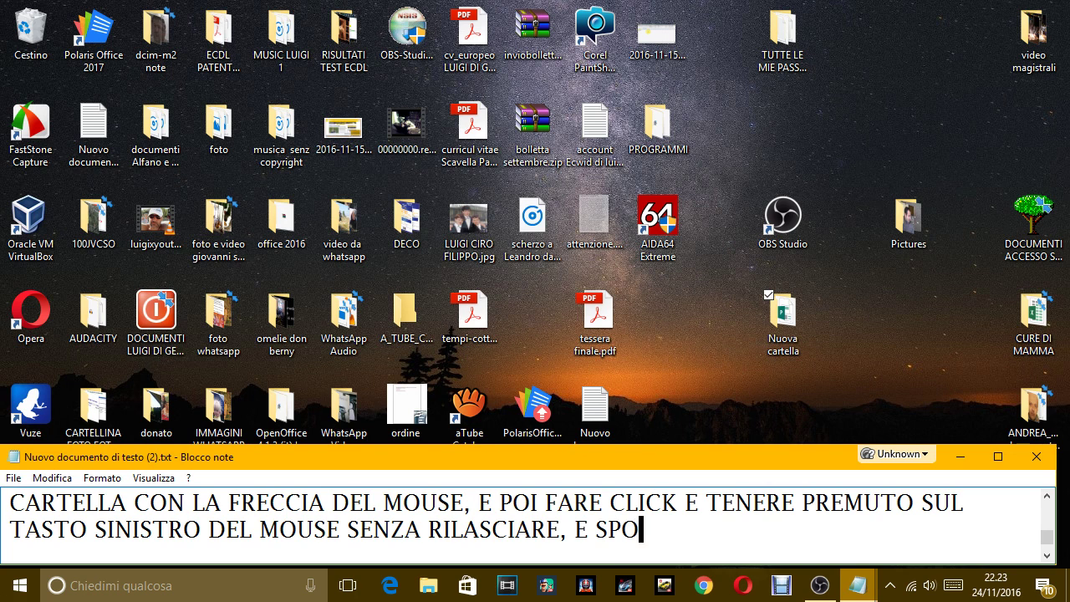
{"action": "type", "text": "STARE IL MOUSE"}
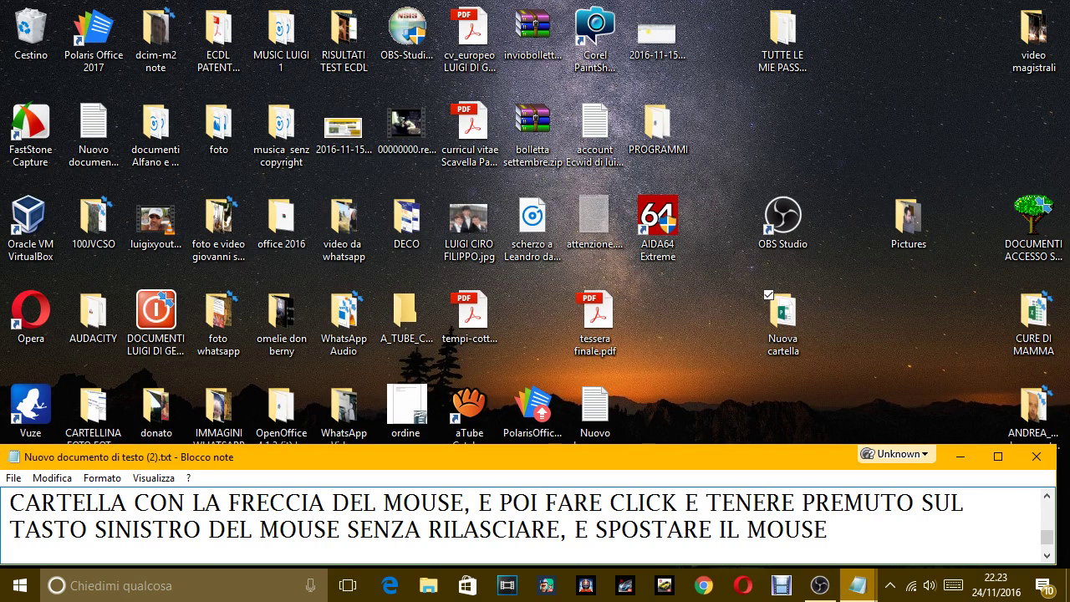
{"action": "type", "text": " E POI RILA"}
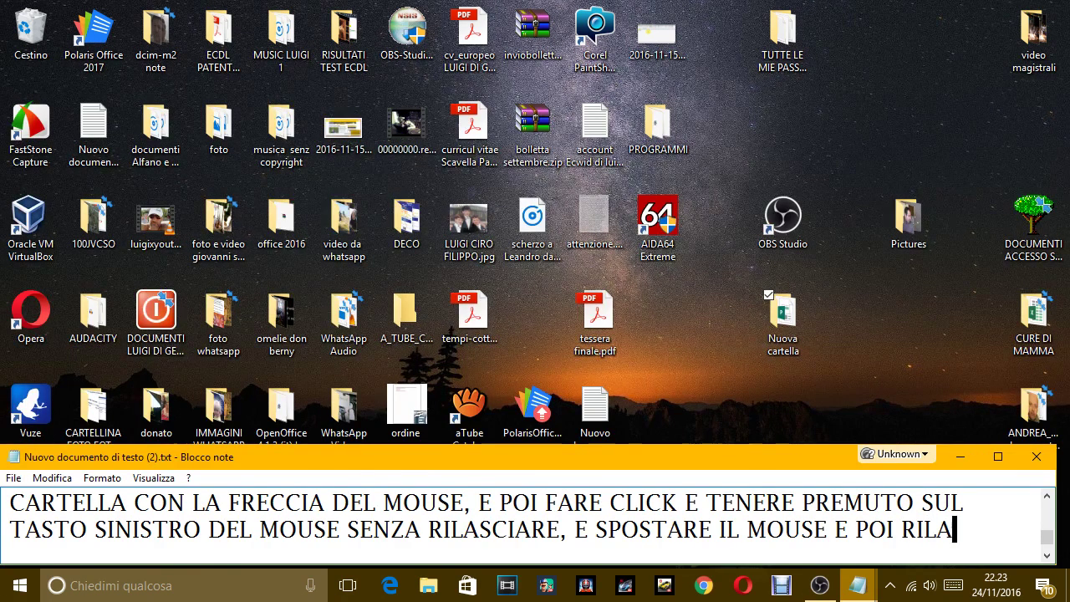
{"action": "type", "text": "SCIARE NEL P"}
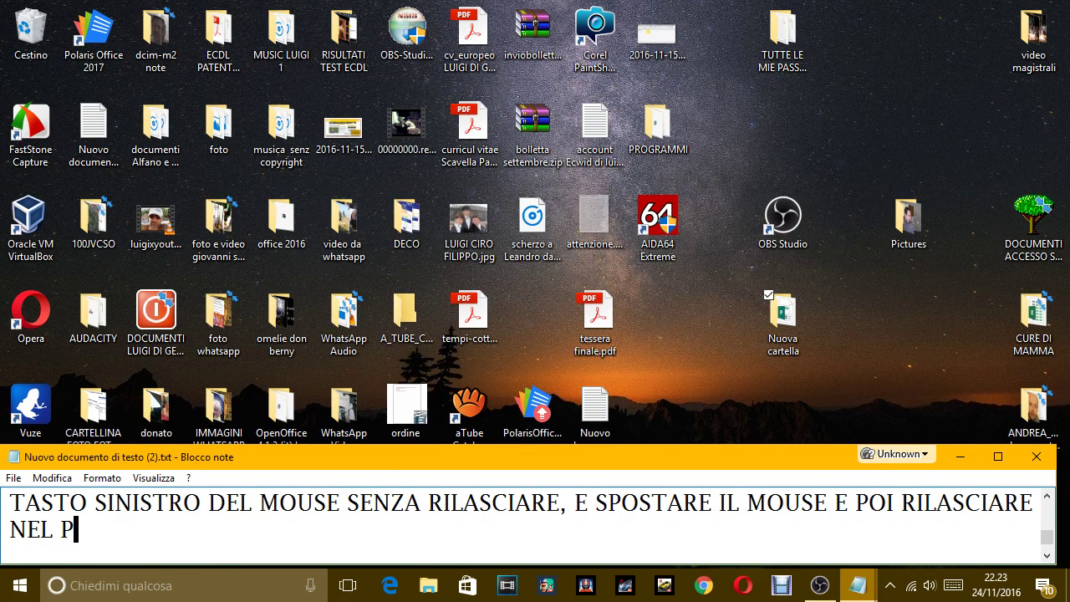
{"action": "type", "text": "UNTO DESID"}
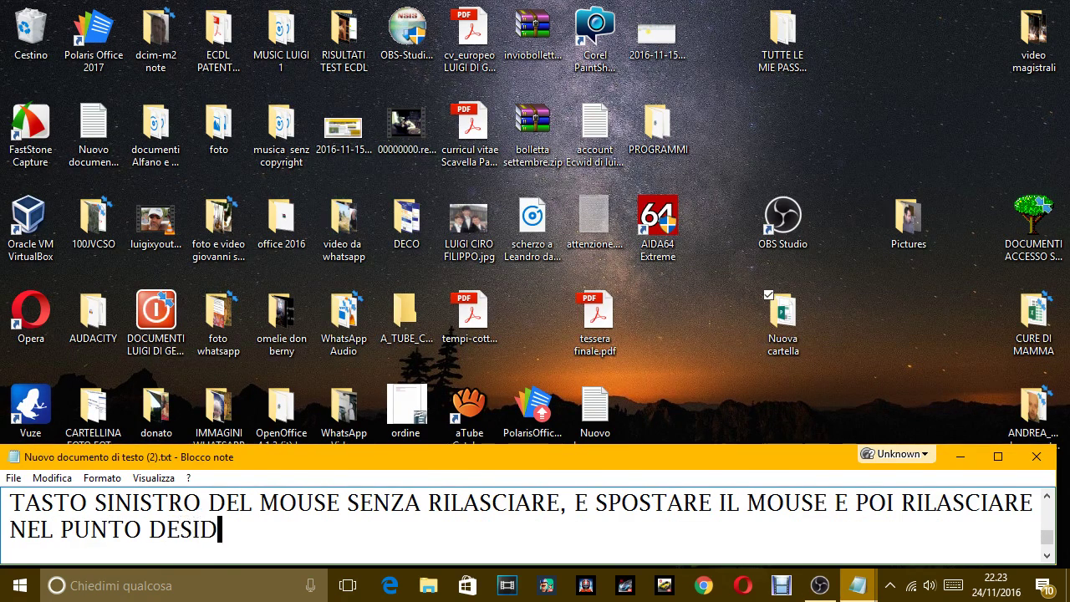
{"action": "type", "text": "ERATO"}
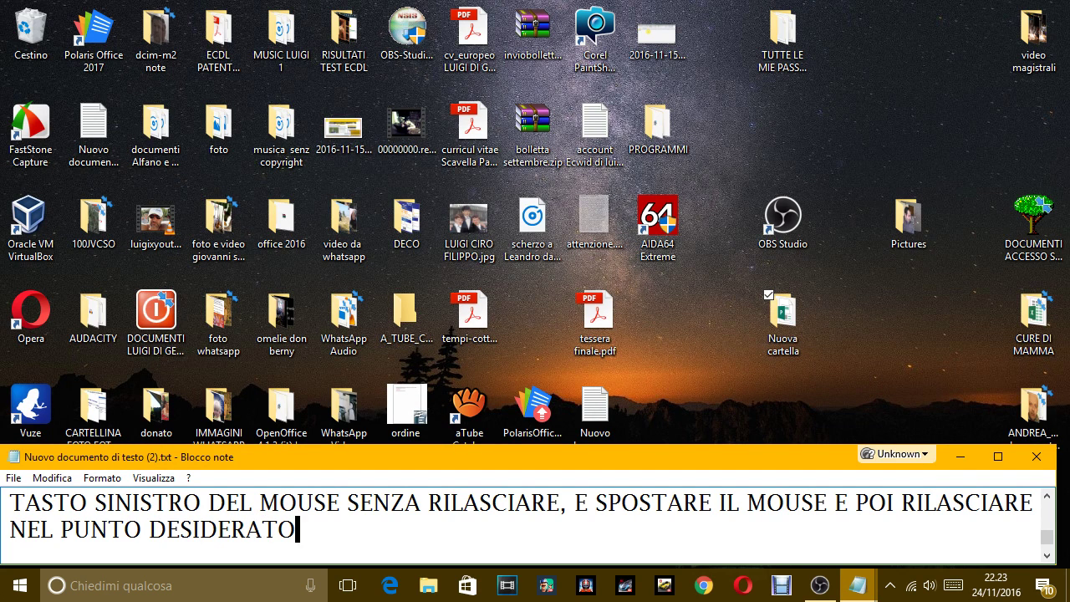
{"action": "type", "text": ", COSI"}
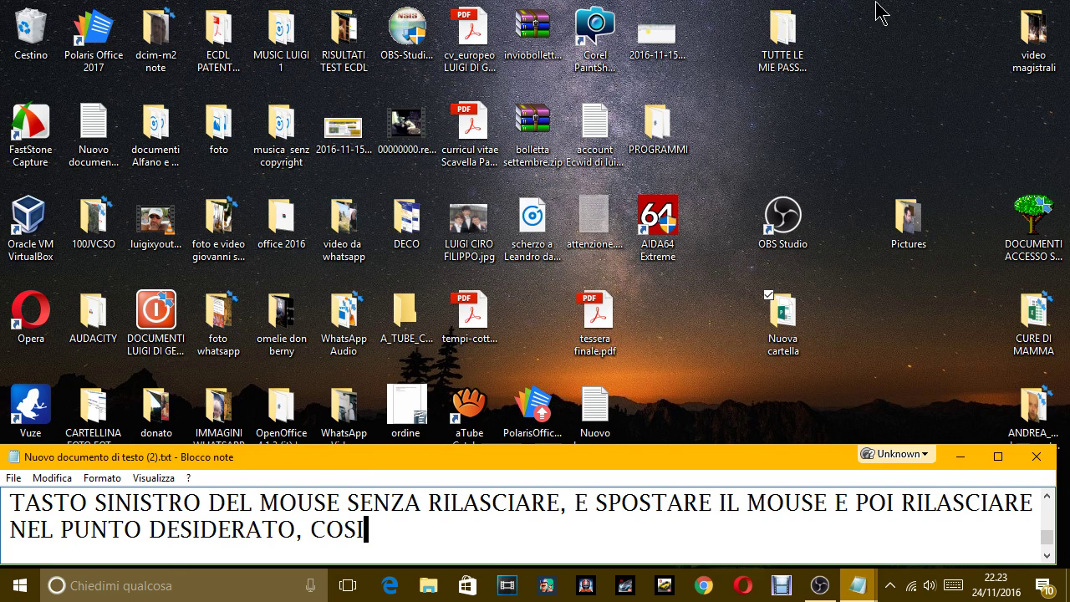
Move the Nuova cartella icon from below OBS Studio to the free place directly below Pictures
{"action": "left_click", "coordinate": [791, 324]}
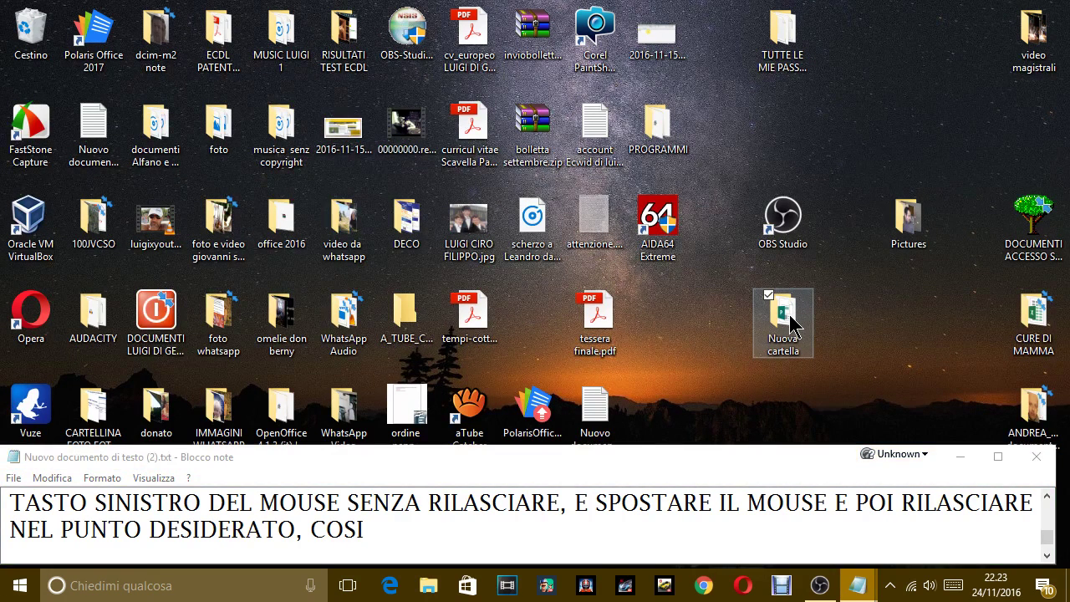
{"action": "left_click_drag", "start_coordinate": [791, 324], "coordinate": [884, 301]}
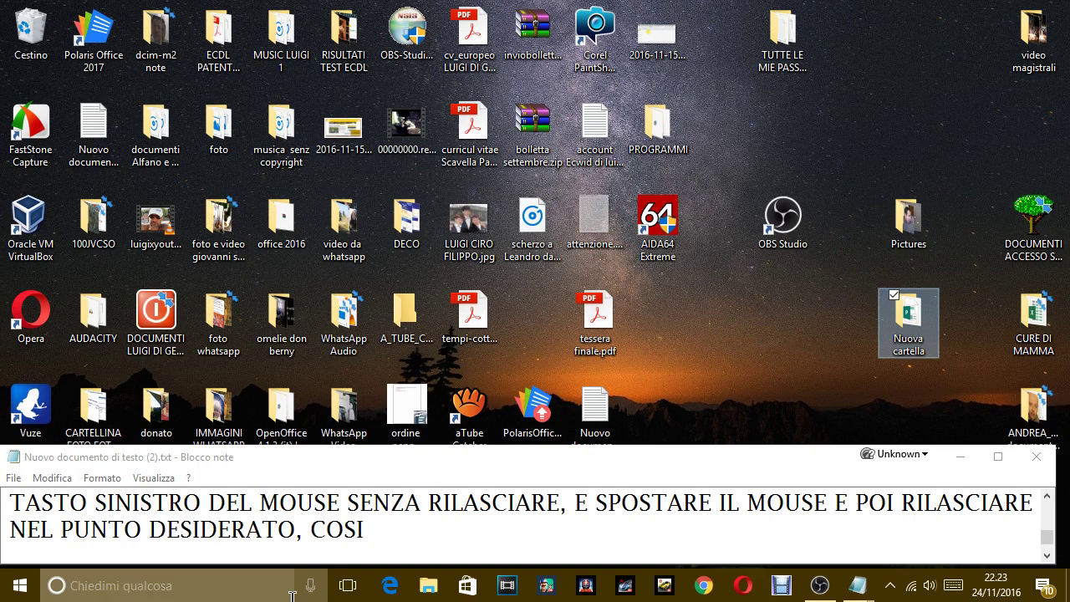
Finish the note's sentence after "COSI" with ", COME HO FATTO ADESSO." and start a new line
{"action": "left_click", "coordinate": [388, 532]}
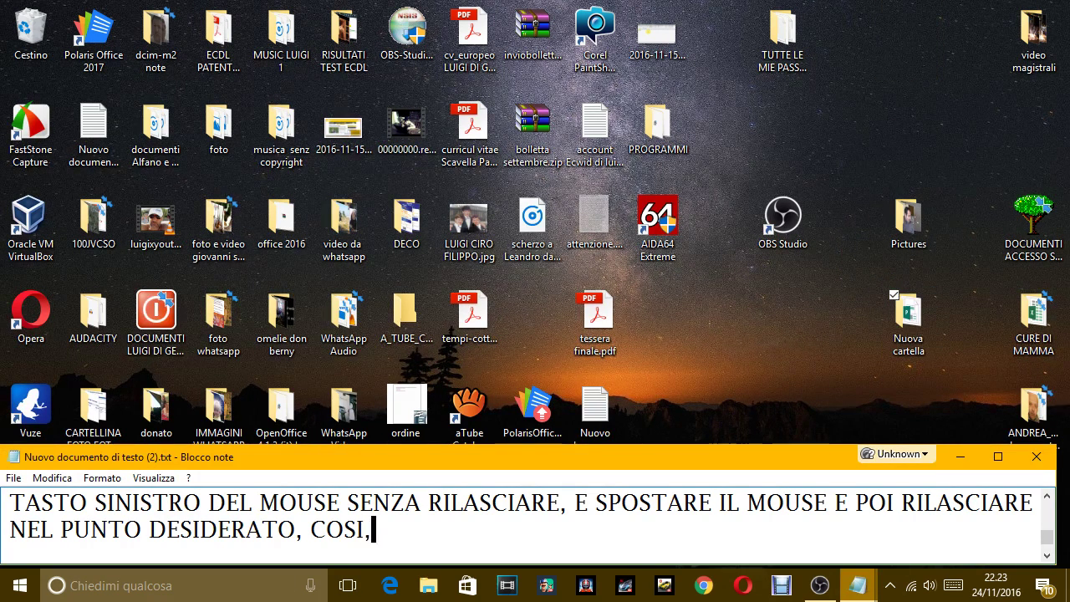
{"action": "type", "text": ", COME HO FA"}
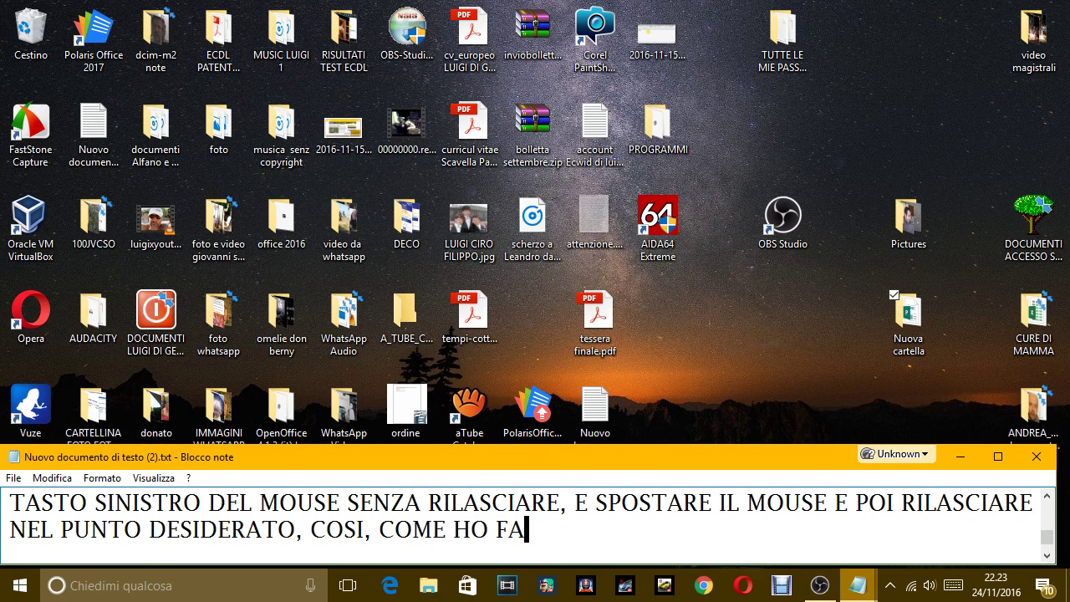
{"action": "type", "text": "TTO ADES"}
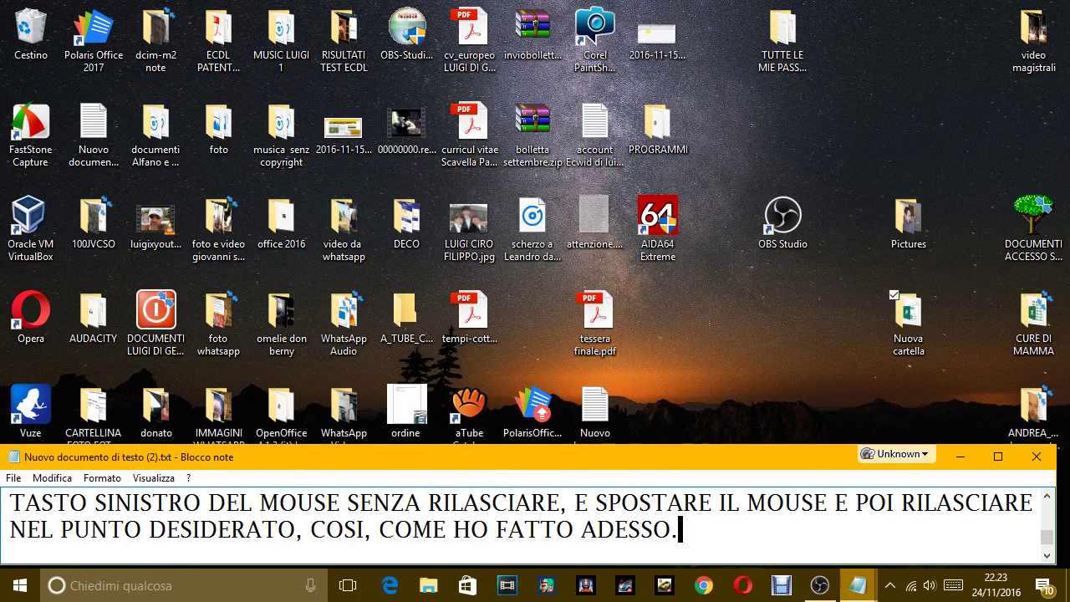
{"action": "type", "text": "SO."}
{"action": "key", "text": "Return"}
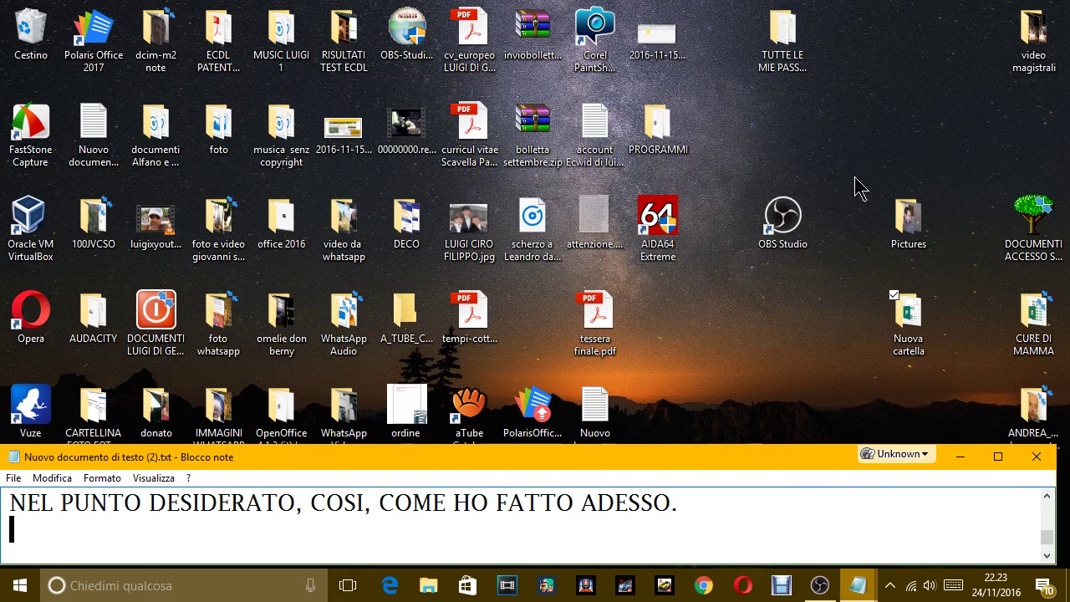
Create a desktop shortcut to Nuova cartella and place it in the same row, between tessera finale.pdf and the original folder
{"action": "right_click", "coordinate": [907, 317]}
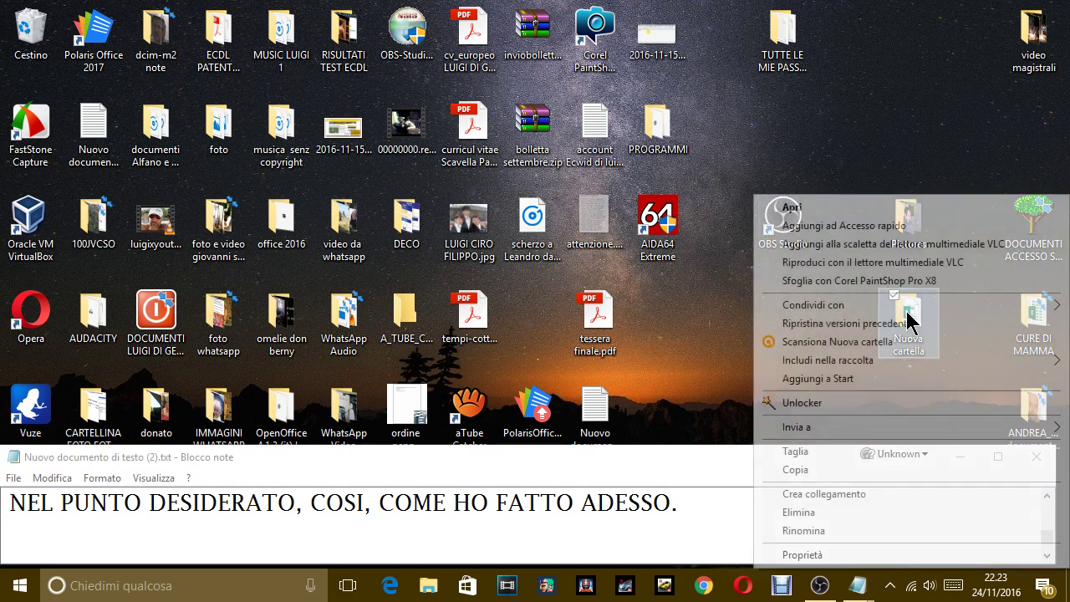
{"action": "mouse_move", "coordinate": [899, 309]}
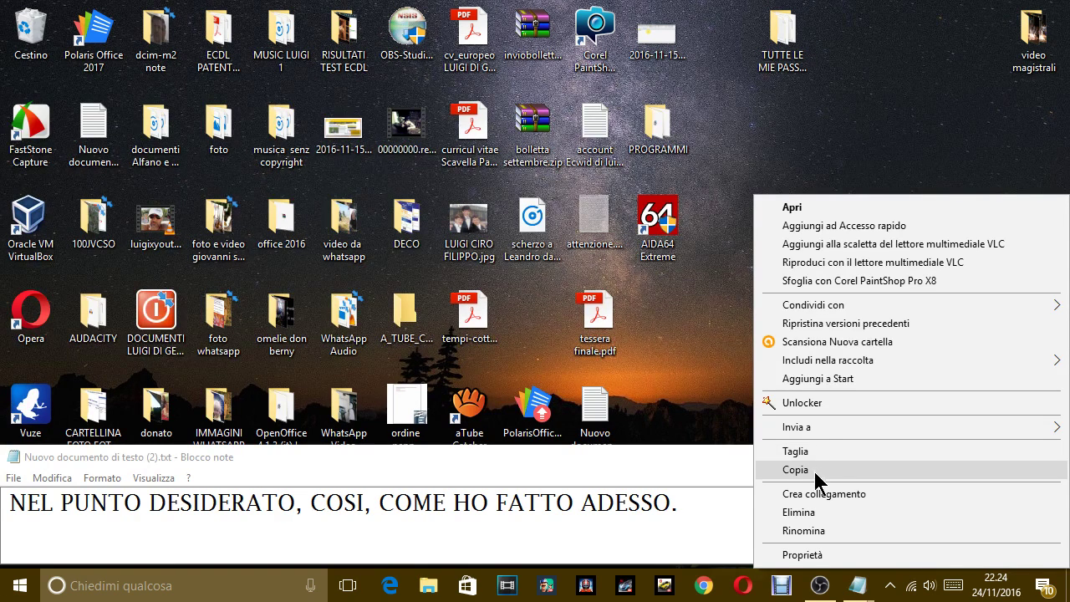
{"action": "left_click", "coordinate": [817, 494]}
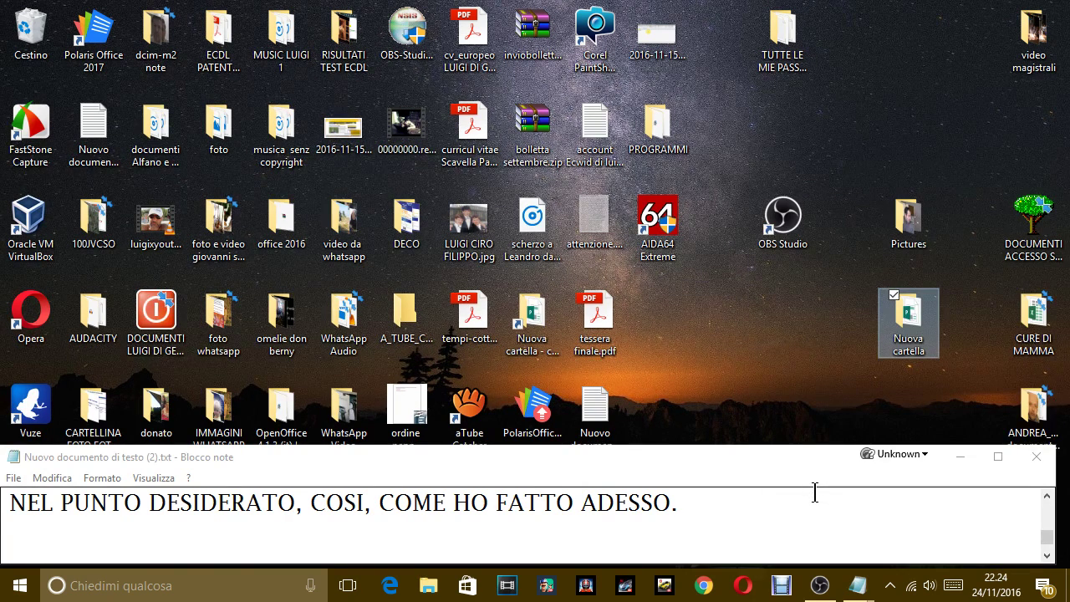
{"action": "left_click_drag", "start_coordinate": [533, 311], "coordinate": [710, 334]}
{"action": "left_click", "coordinate": [770, 351]}
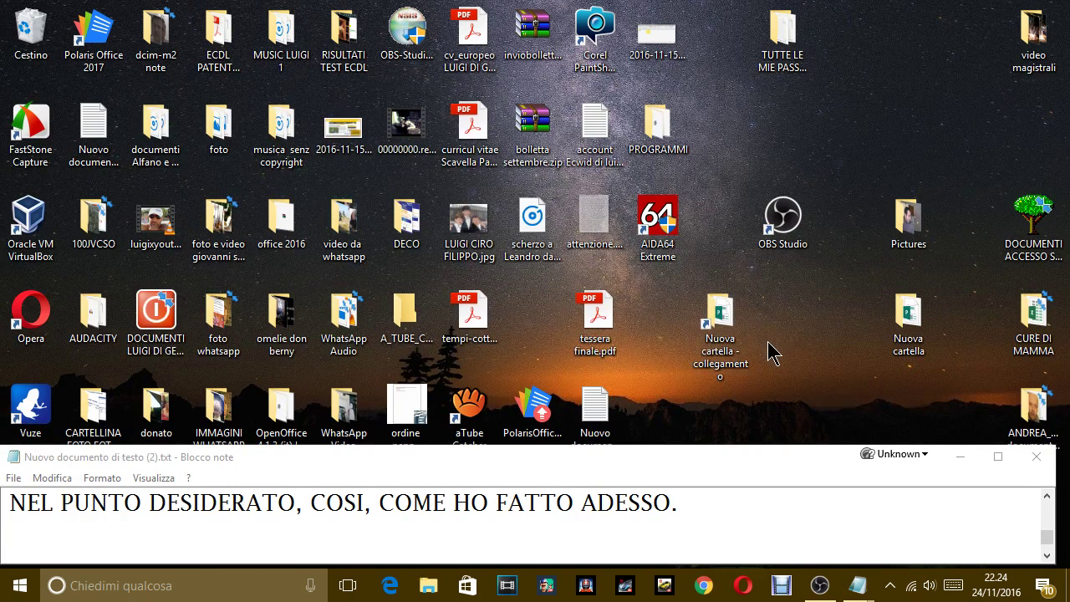
Show the Crea collegamento option for the original Nuova cartella folder and dismiss it without choosing anything
{"action": "right_click", "coordinate": [911, 322]}
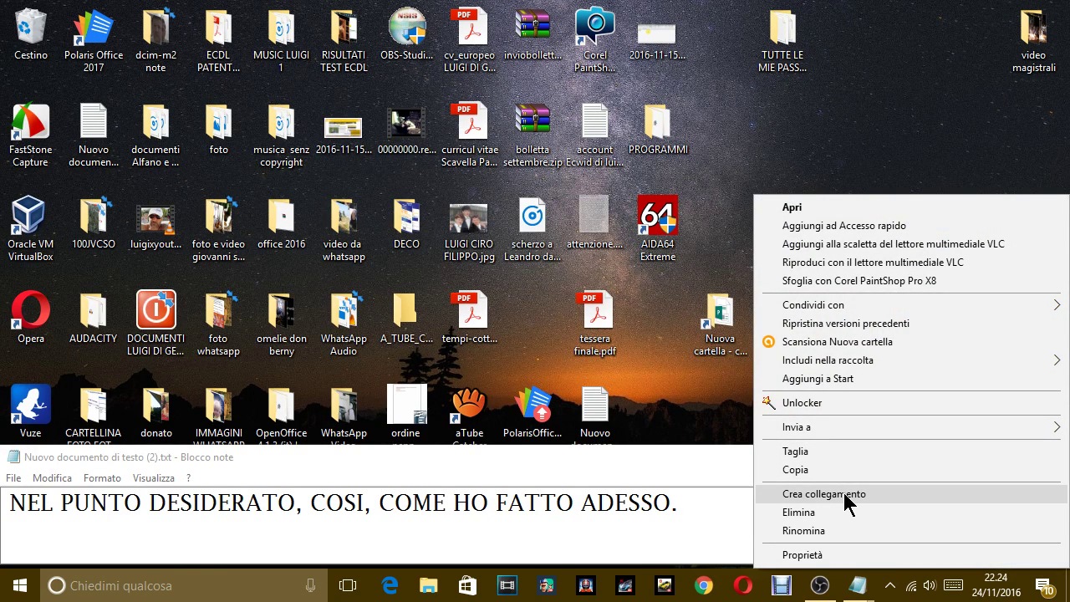
{"action": "left_click", "coordinate": [665, 320]}
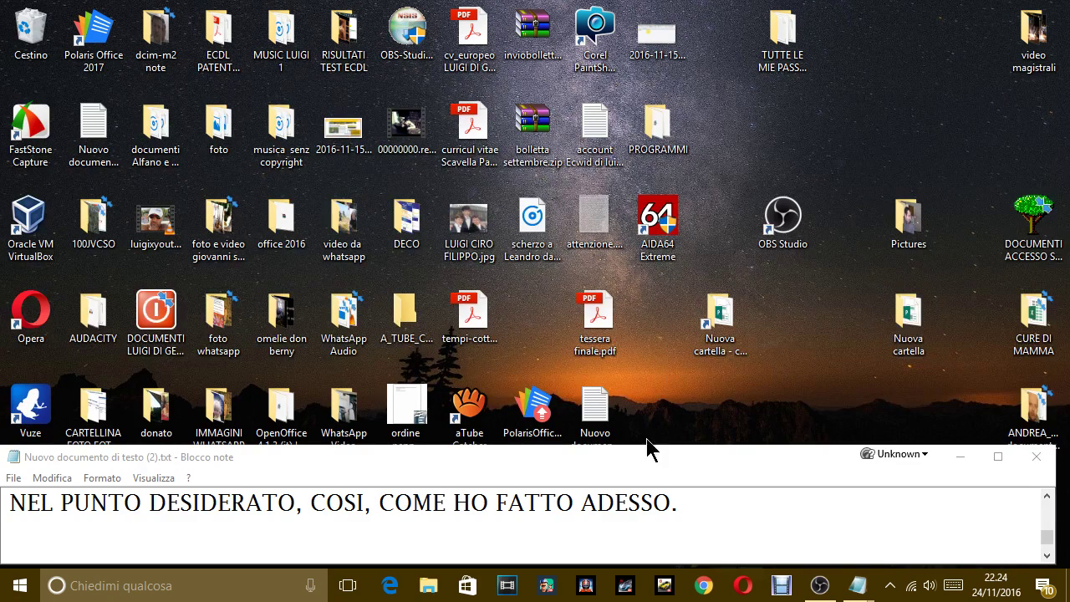
Continue the note after "ADESSO." with "CLICCANDO CON IL DESTRO SULLA CARTELAL POSSIAMO CREALRE UN COLLEGAMENTO, COSI COME HO FATTO ADESSO."
{"action": "left_click", "coordinate": [700, 511]}
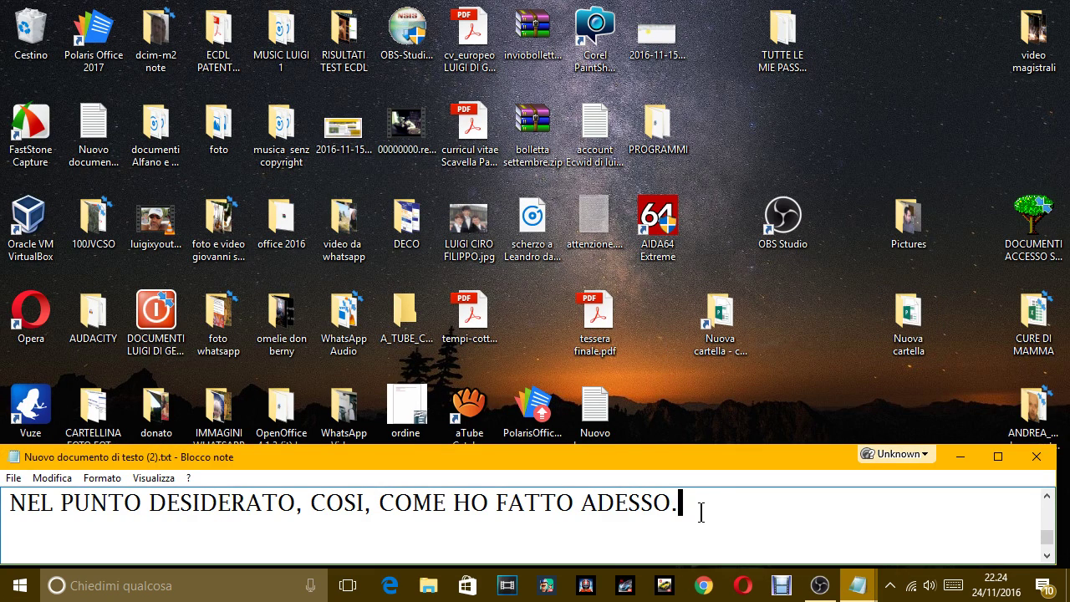
{"action": "type", "text": "CLICCANDO"}
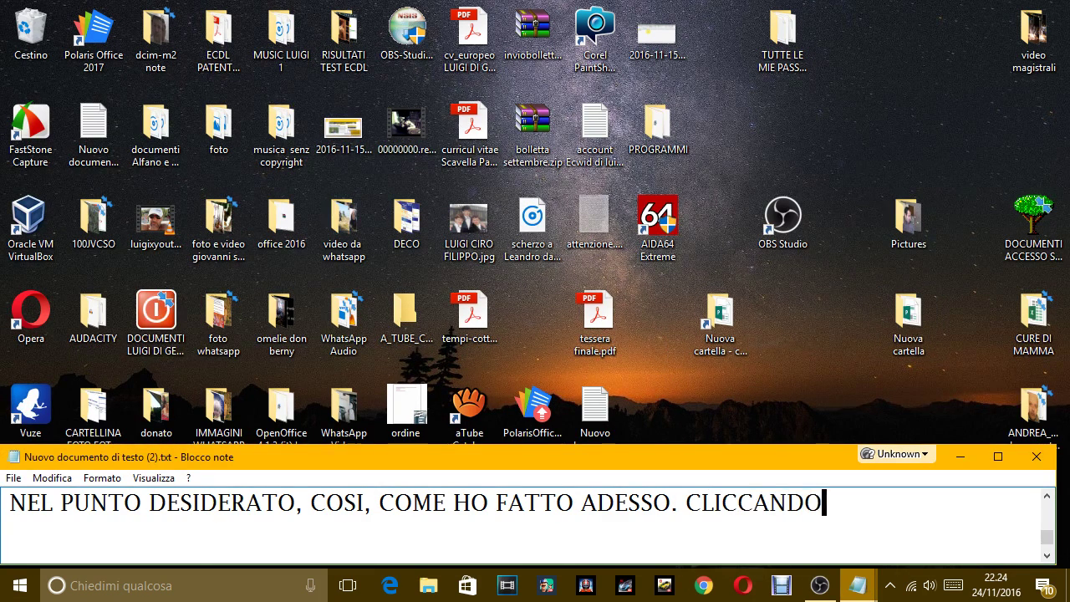
{"action": "type", "text": " CON IL DESTRO "}
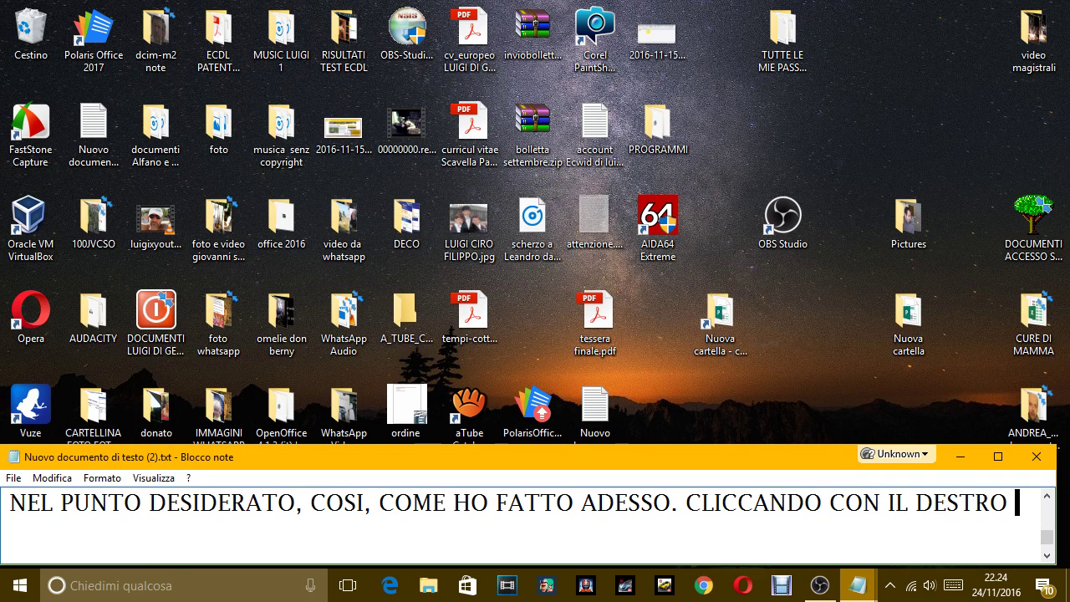
{"action": "type", "text": "SULLA"}
{"action": "key", "text": "BackSpace"}
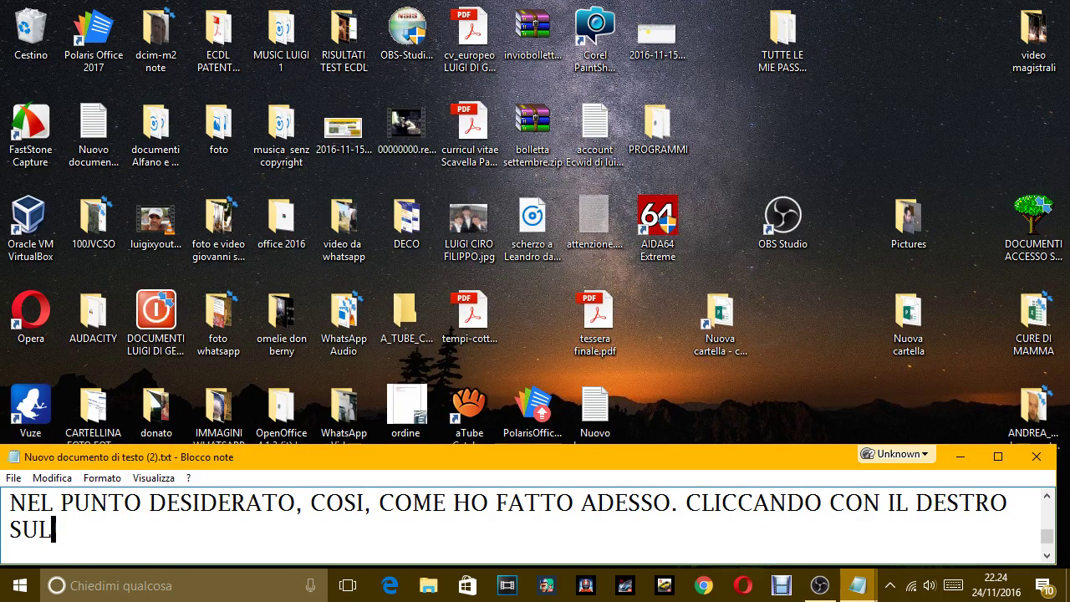
{"action": "type", "text": "LA CARTELAL "}
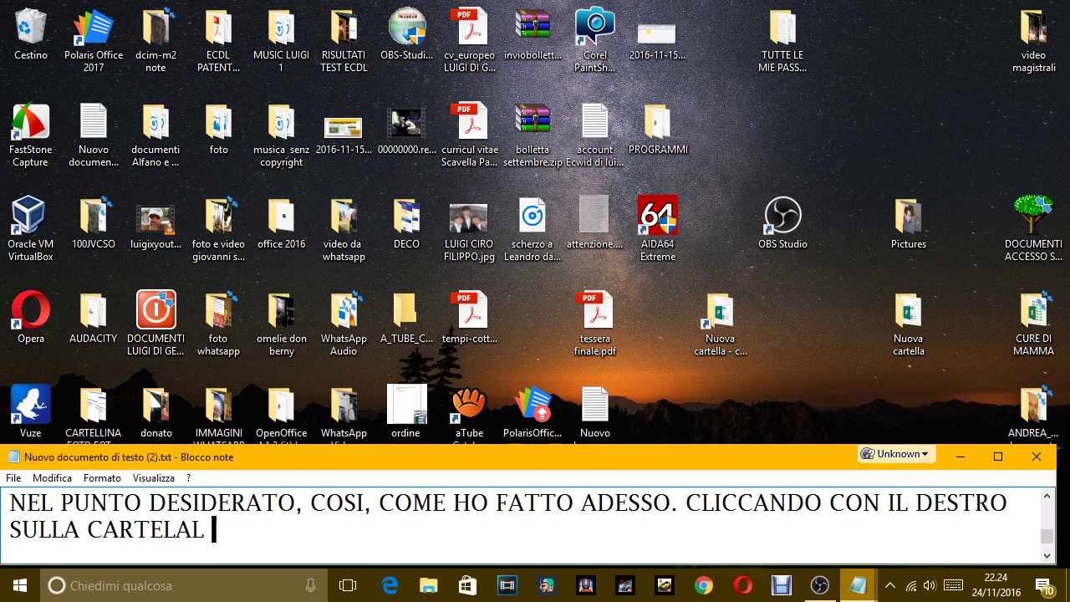
{"action": "type", "text": "POSSIAMO CREA"}
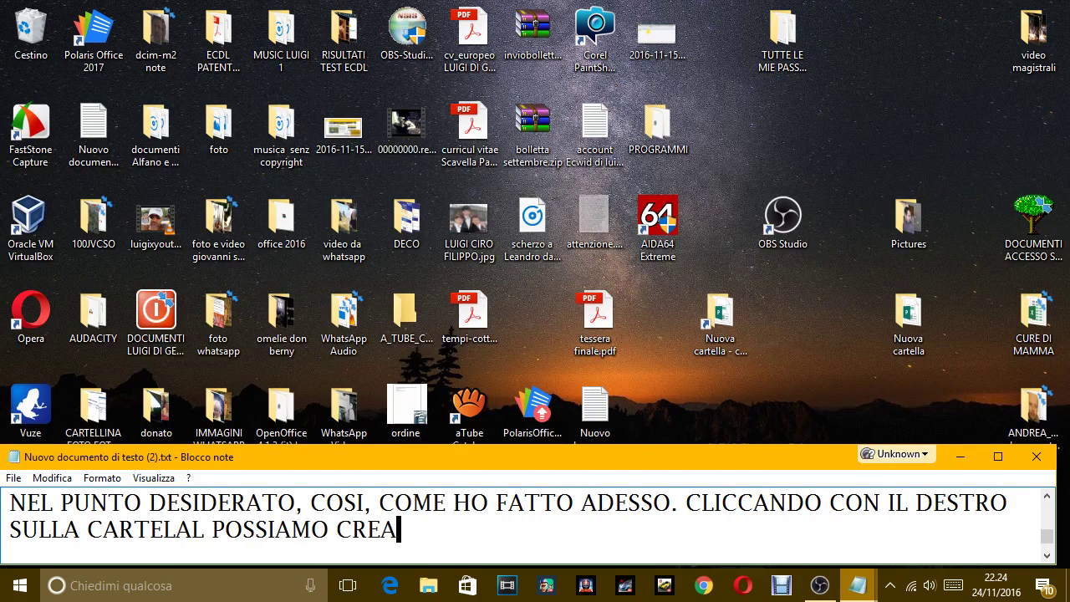
{"action": "type", "text": "LRE UN "}
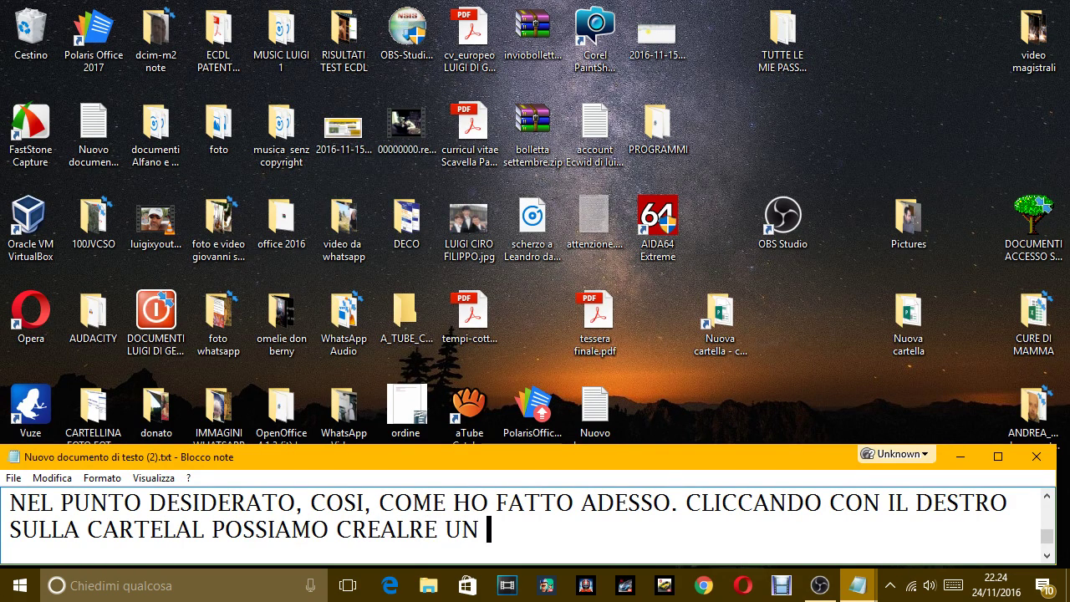
{"action": "type", "text": "COLLEGAMENTO"}
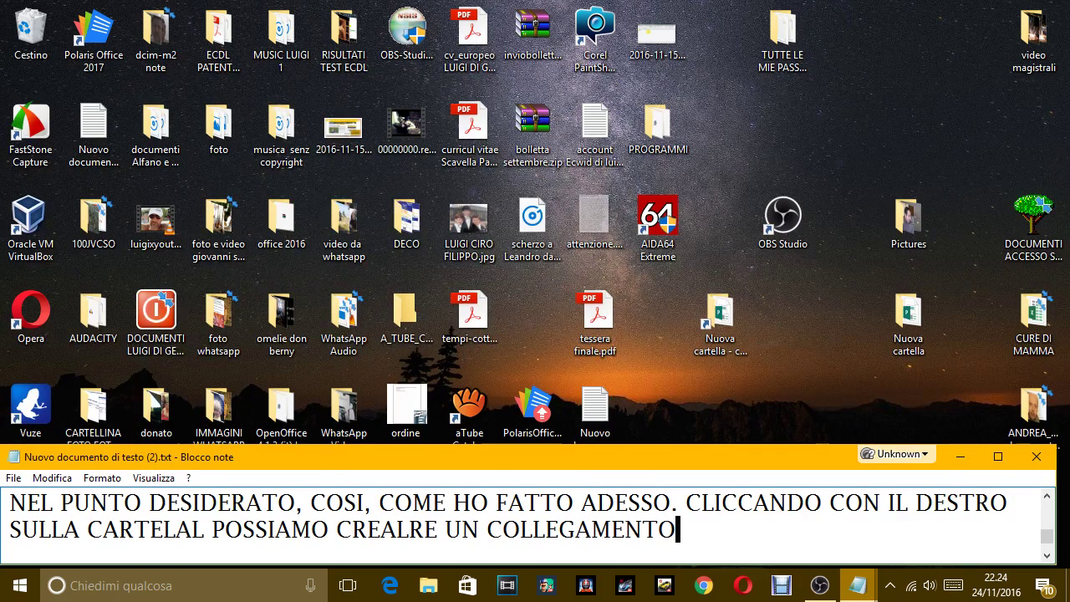
{"action": "type", "text": ", COSI "}
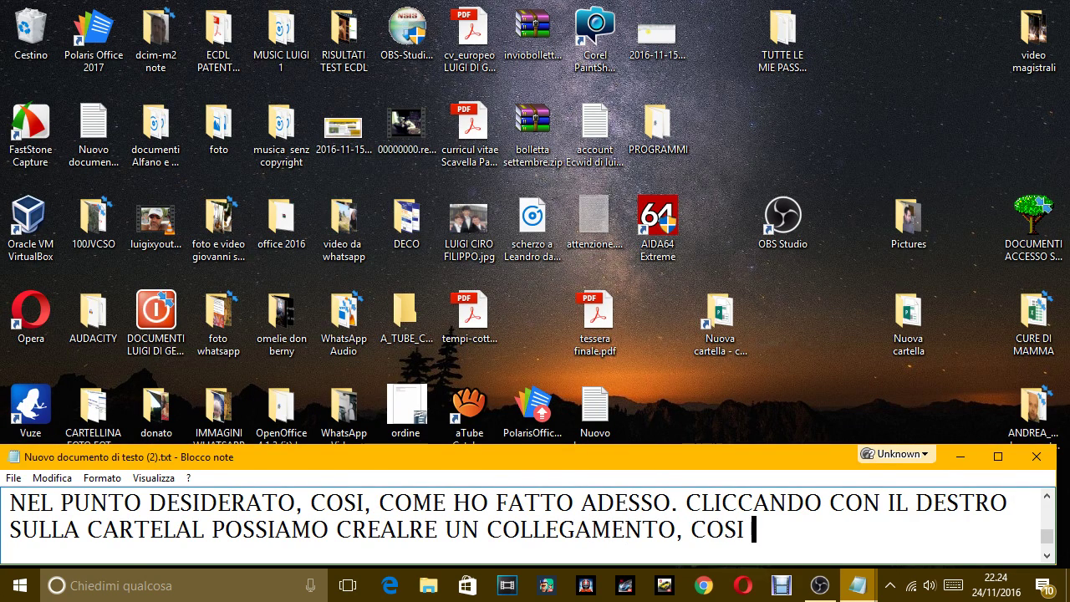
{"action": "type", "text": "COME HO FAT"}
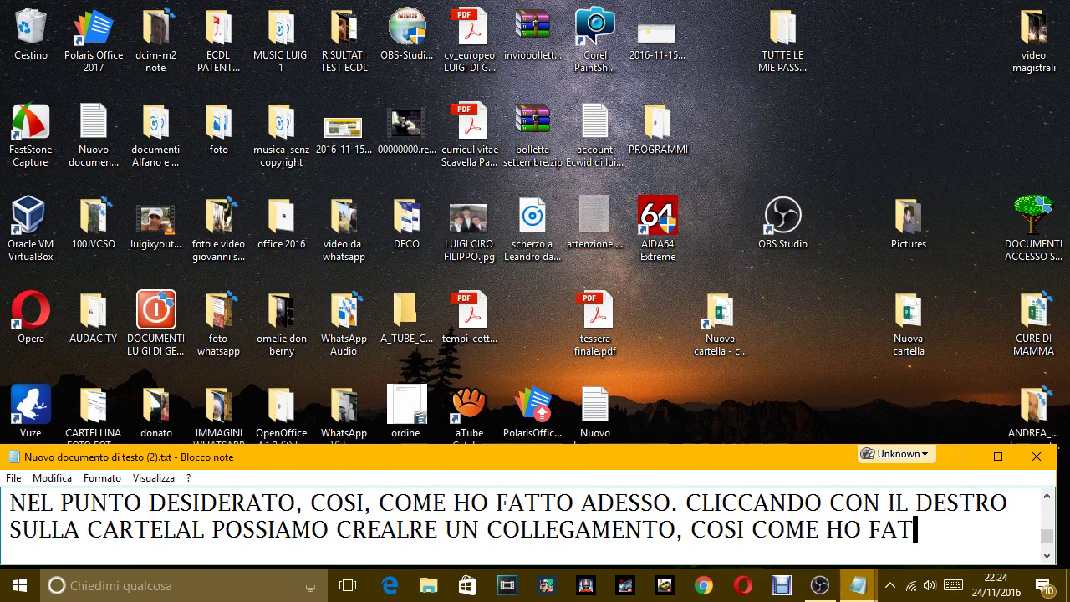
{"action": "type", "text": "TO ADESSO. "}
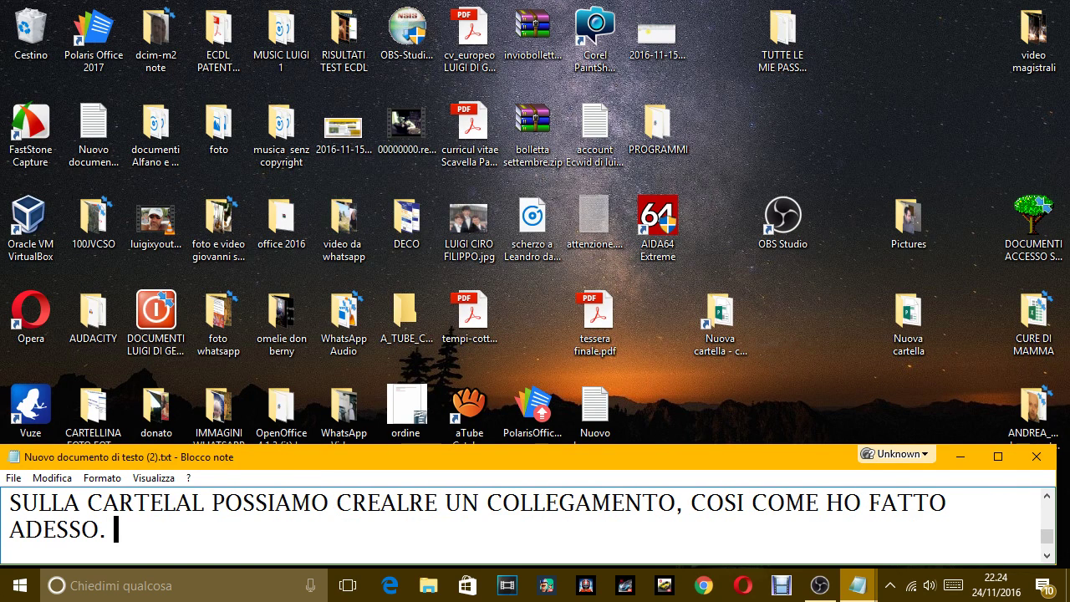
Start the note's next sentence with "IL COLLEGAMENTO, LO DICE LA PAROLA STESSA, è SOLO UN COLLEGAMENTO"
{"action": "type", "text": "IL COLLEGAMEN"}
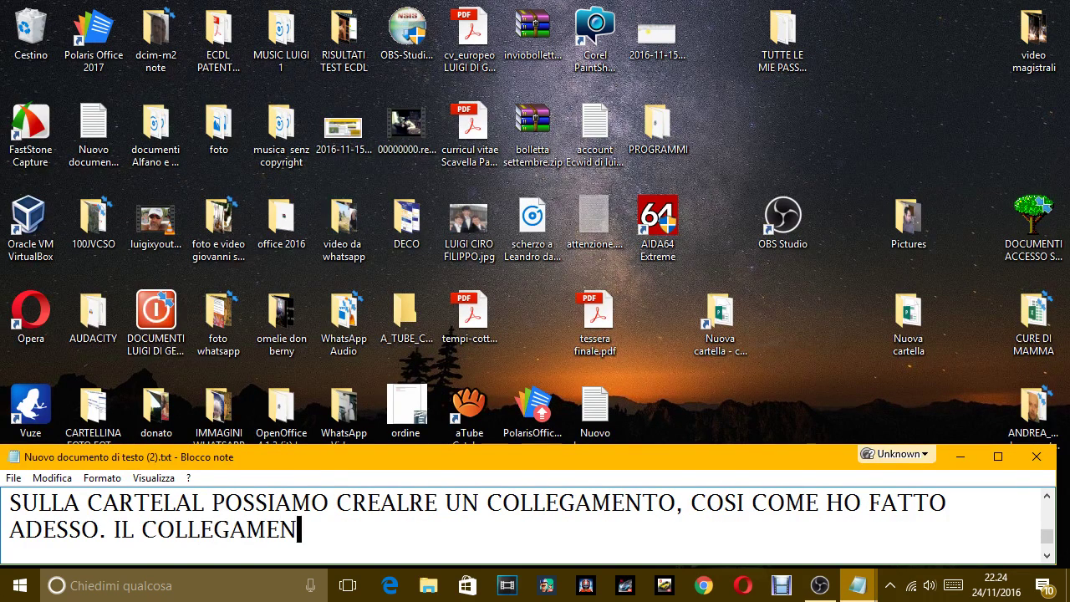
{"action": "type", "text": "TO, LO DICE"}
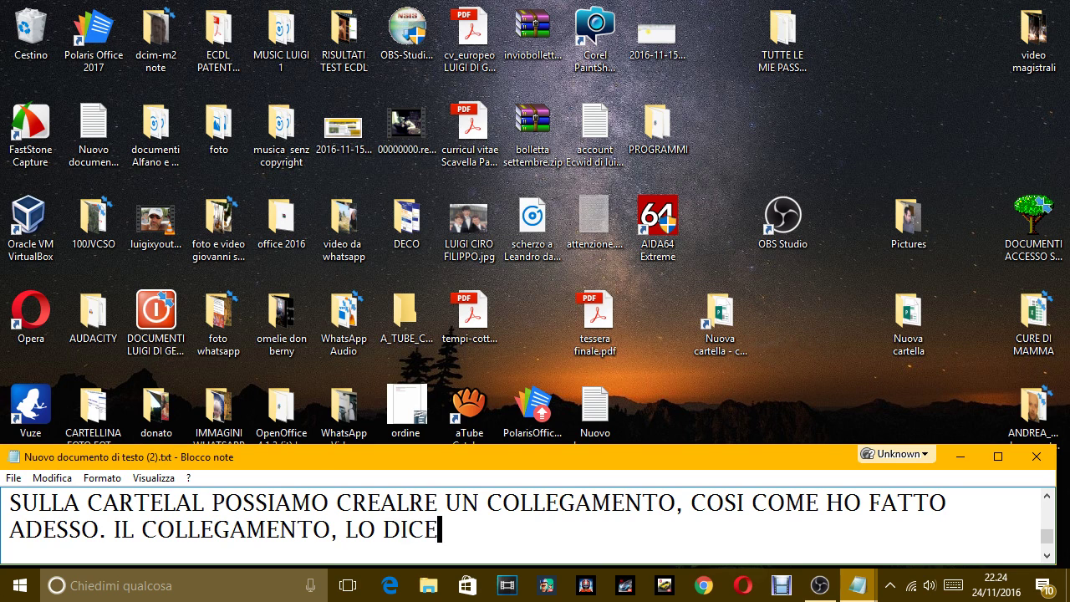
{"action": "type", "text": " LA PO"}
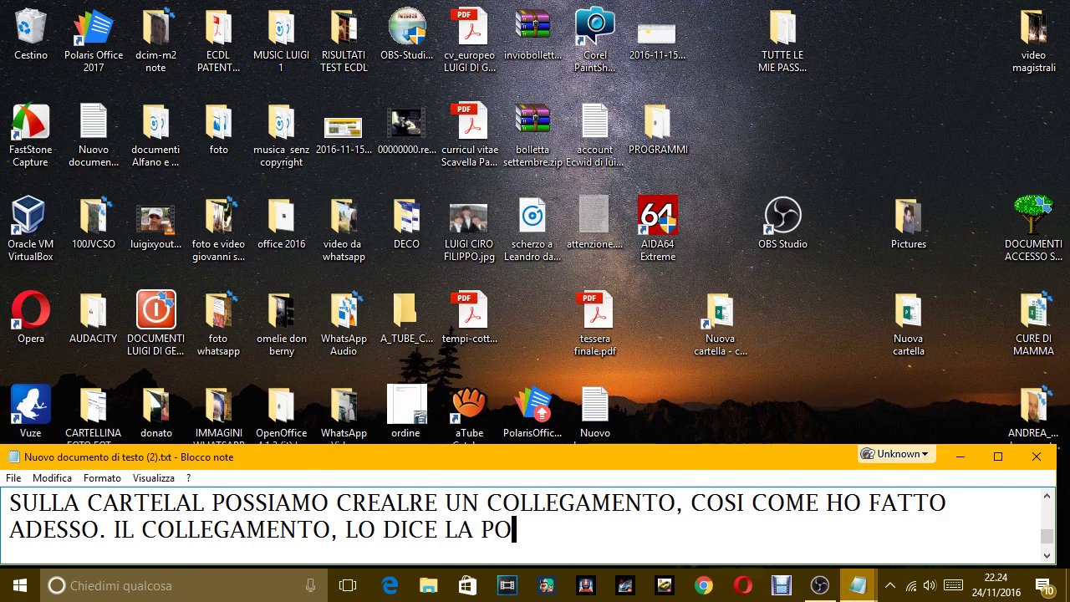
{"action": "key", "text": "BackSpace"}
{"action": "type", "text": "AROLA STE"}
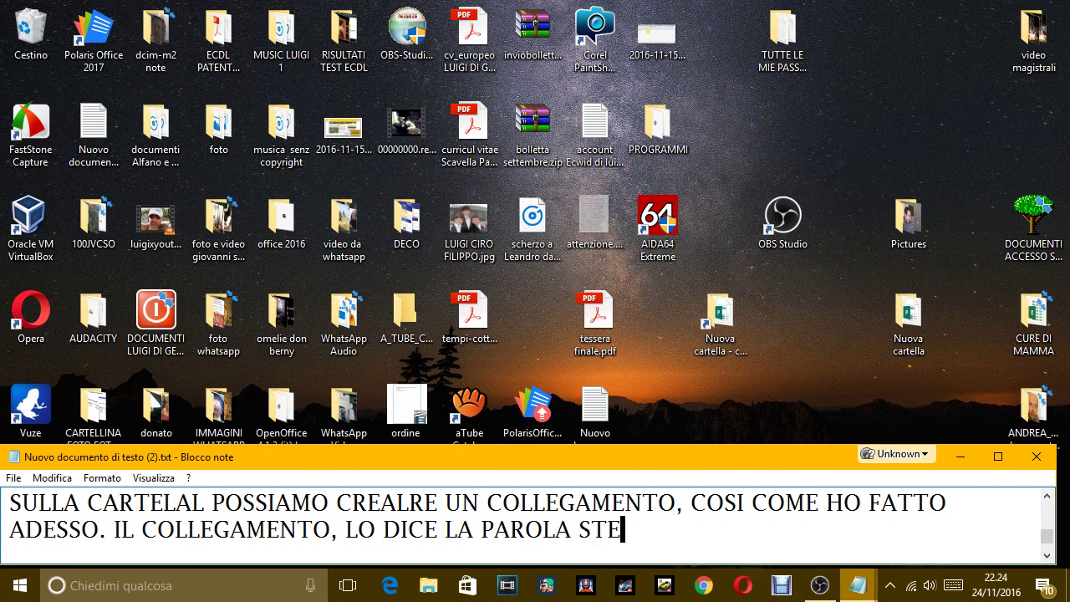
{"action": "type", "text": "SSA,  è "}
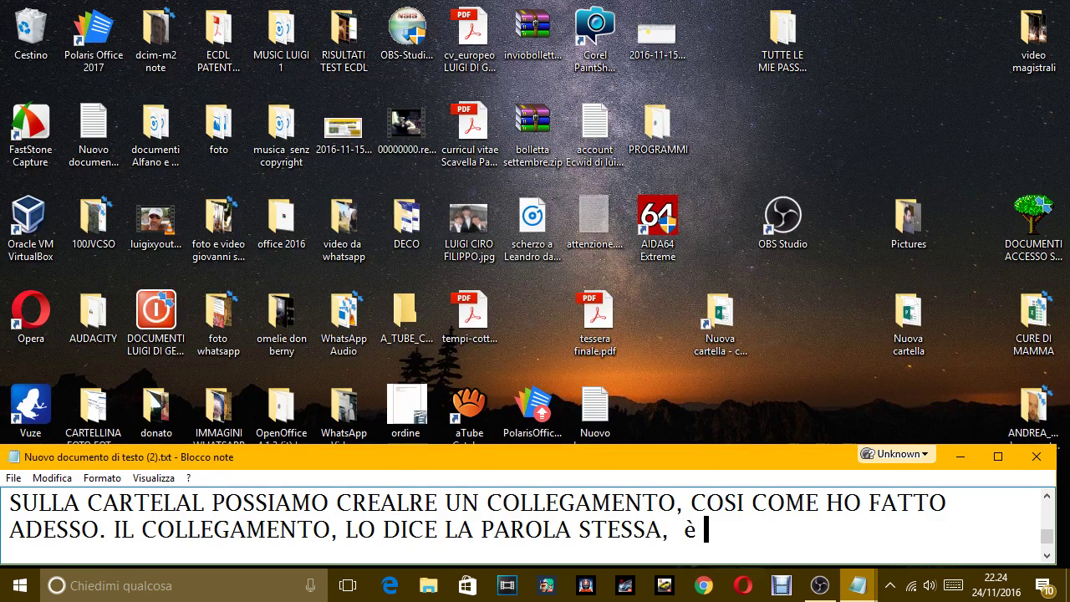
{"action": "type", "text": "SOLO UN CO"}
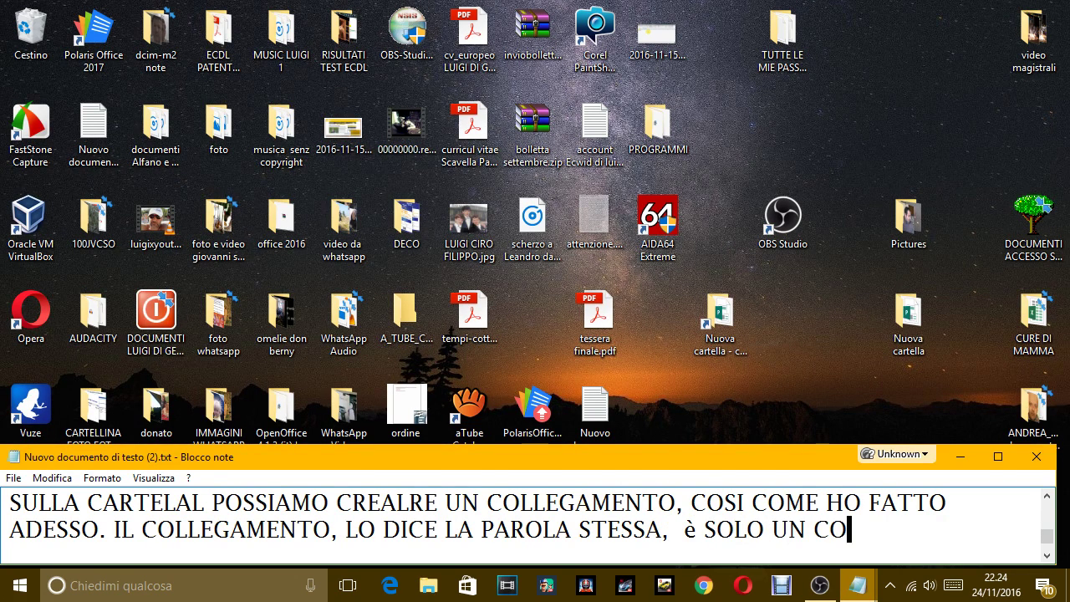
{"action": "type", "text": "LLEGAMENTO"}
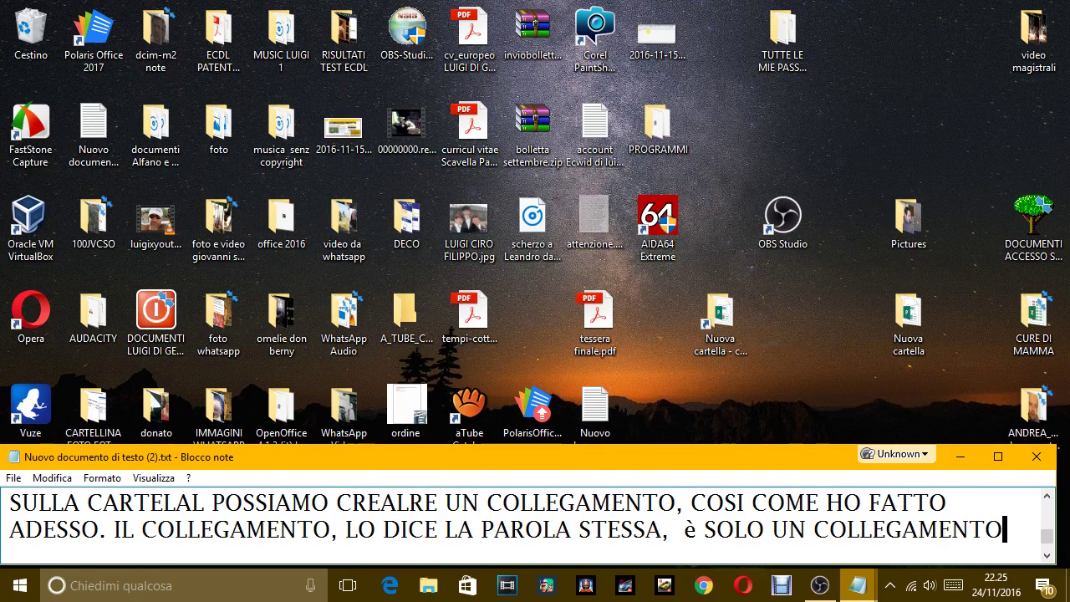
Complete the note's sentence with ", OVVERO NON CONTIENE NESSUN FILE, MA APRE IN REALTA LA CARTELLA A CUI è COLLEGATA."
{"action": "type", "text": ", OVVERO "}
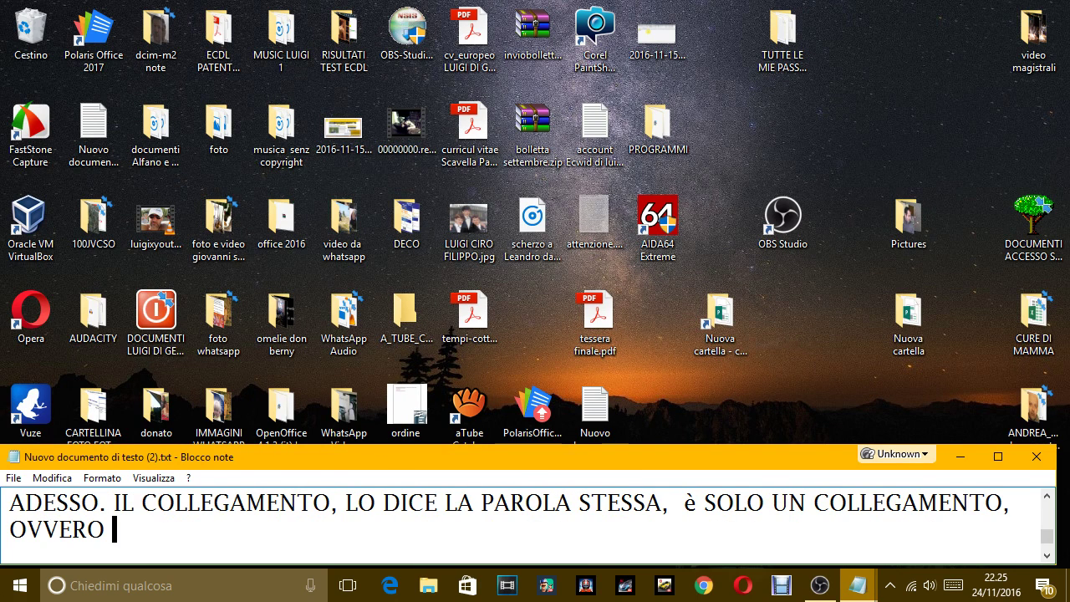
{"action": "type", "text": "NON CON"}
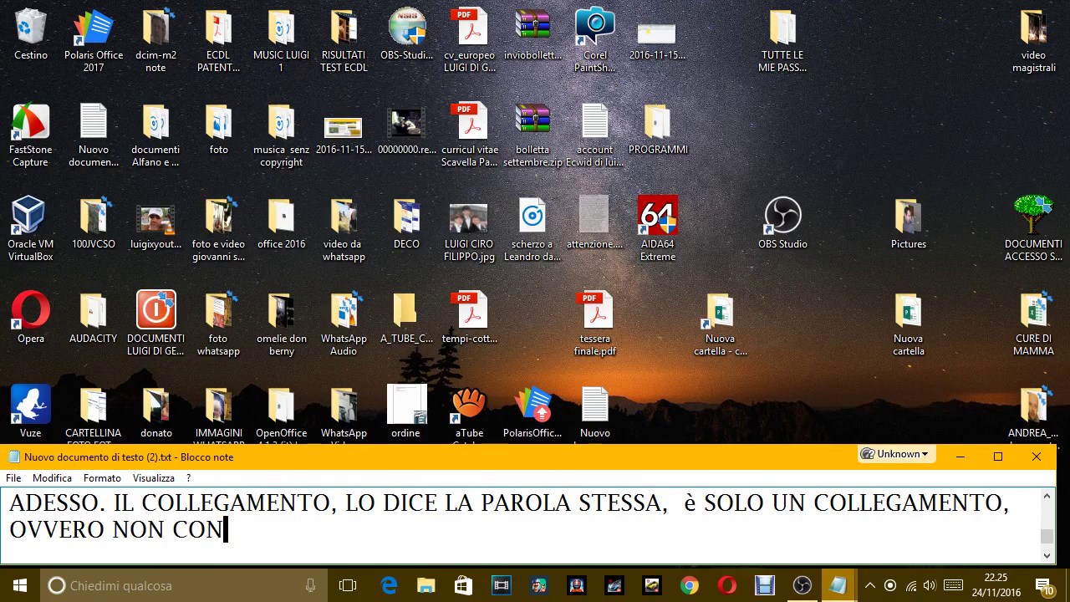
{"action": "type", "text": "TIENE NES"}
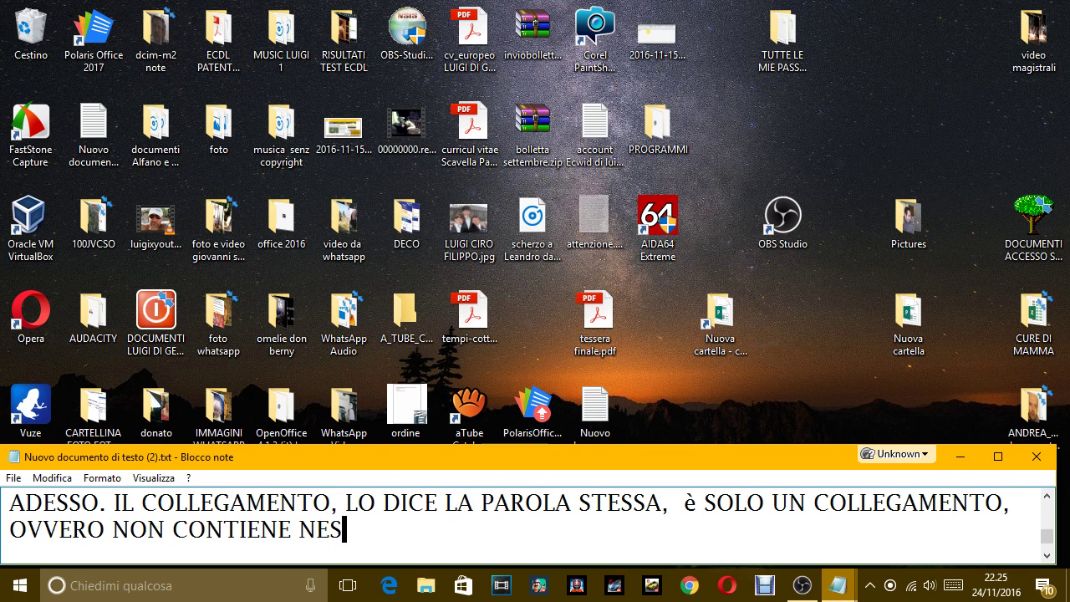
{"action": "type", "text": "SUN FILE"}
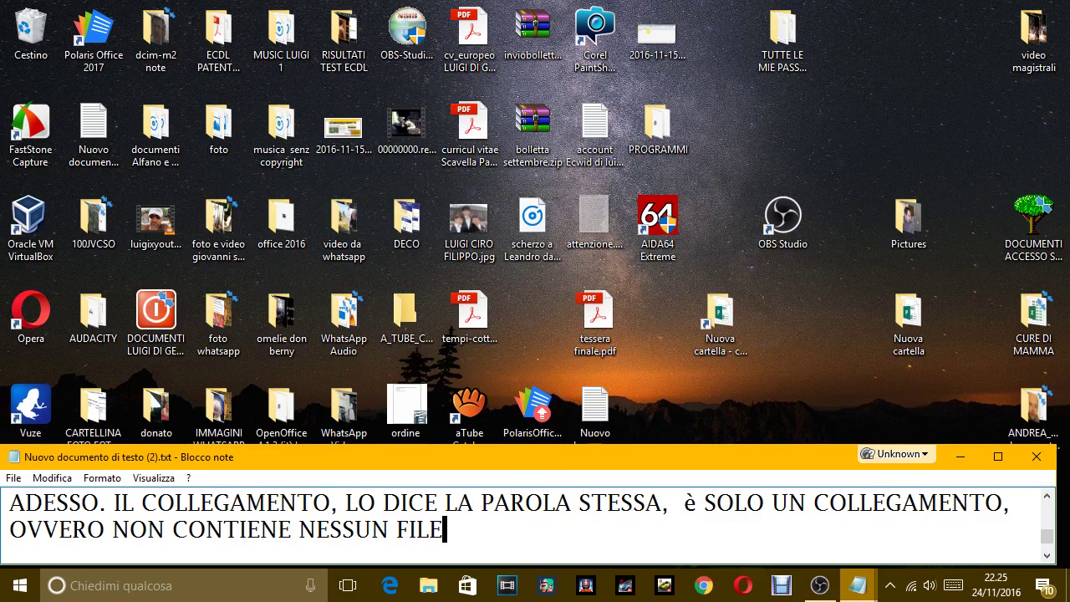
{"action": "type", "text": ", MA "}
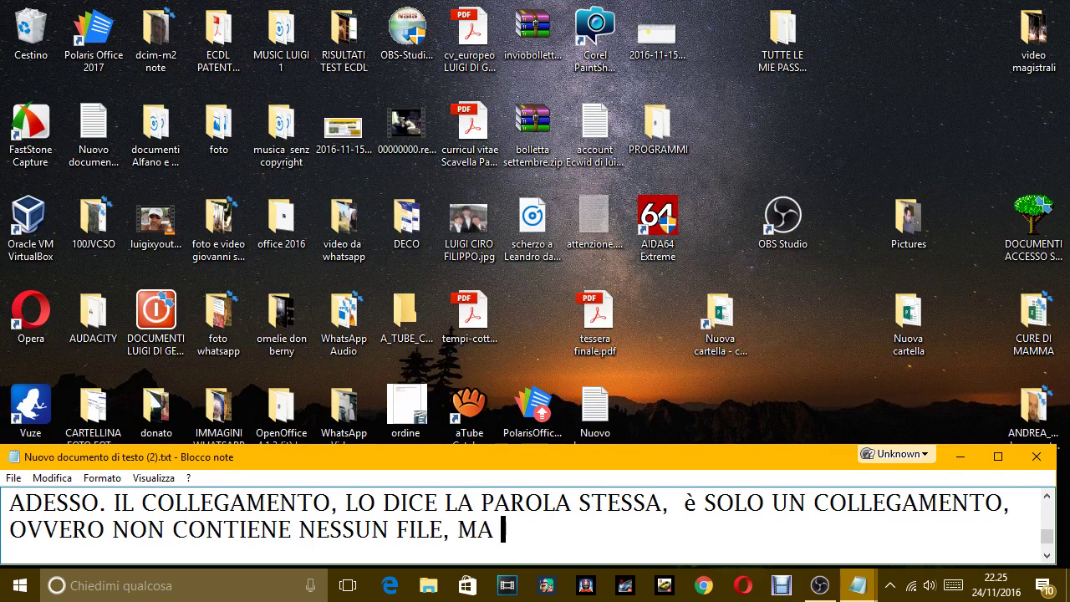
{"action": "type", "text": "APRE "}
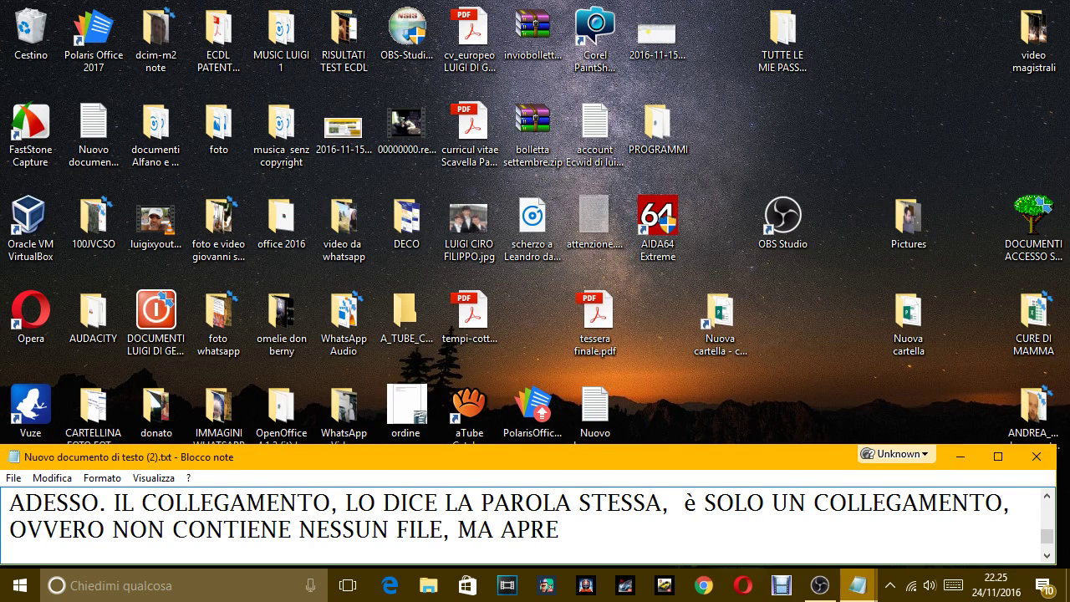
{"action": "type", "text": "IN RE"}
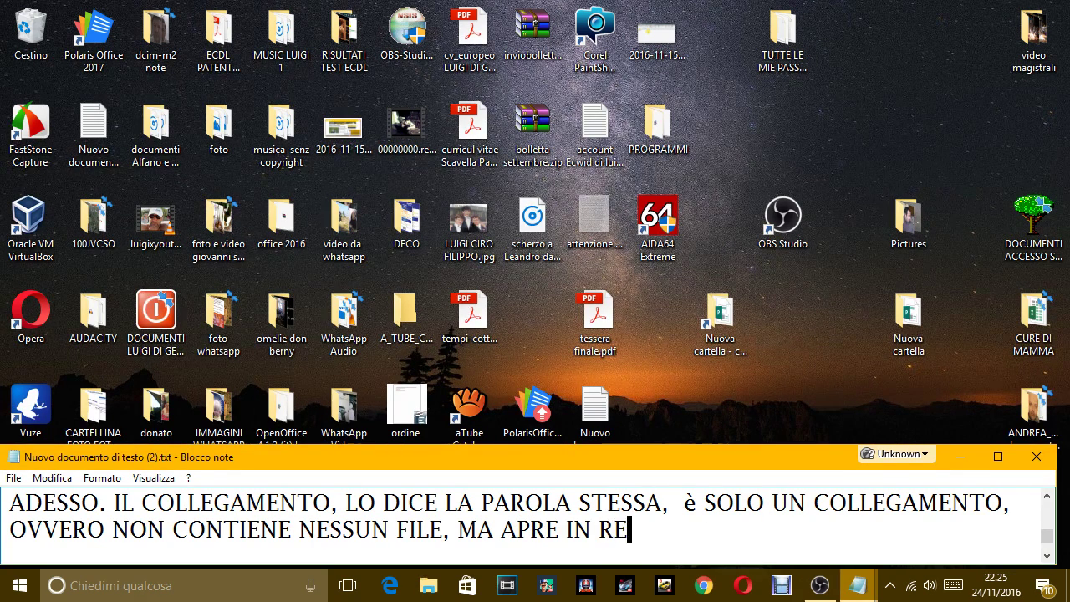
{"action": "type", "text": "ALTA LA CARTELLA"}
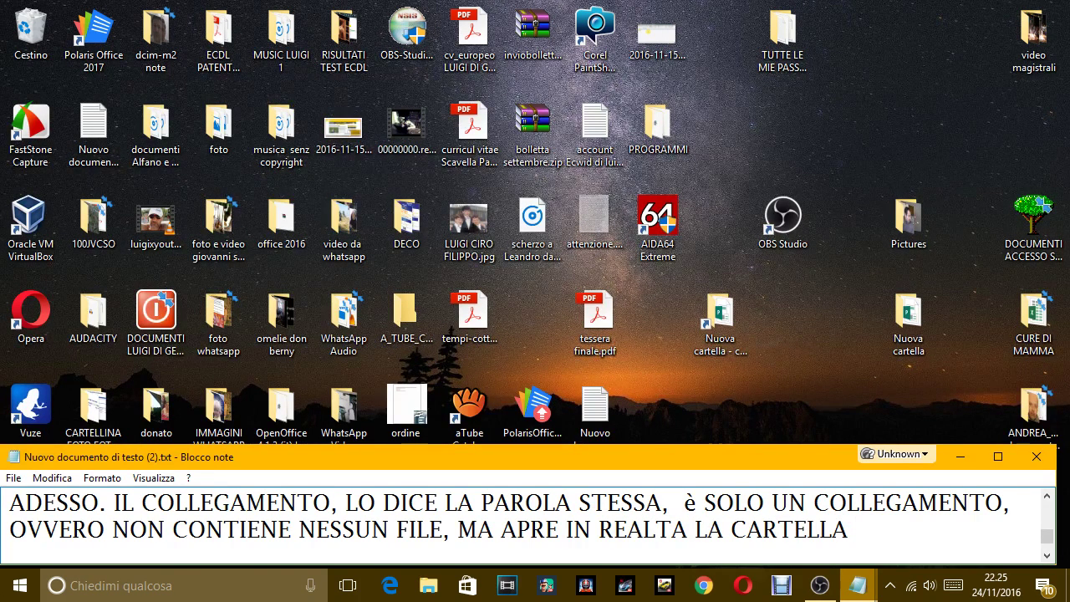
{"action": "type", "text": " A CUI è CO"}
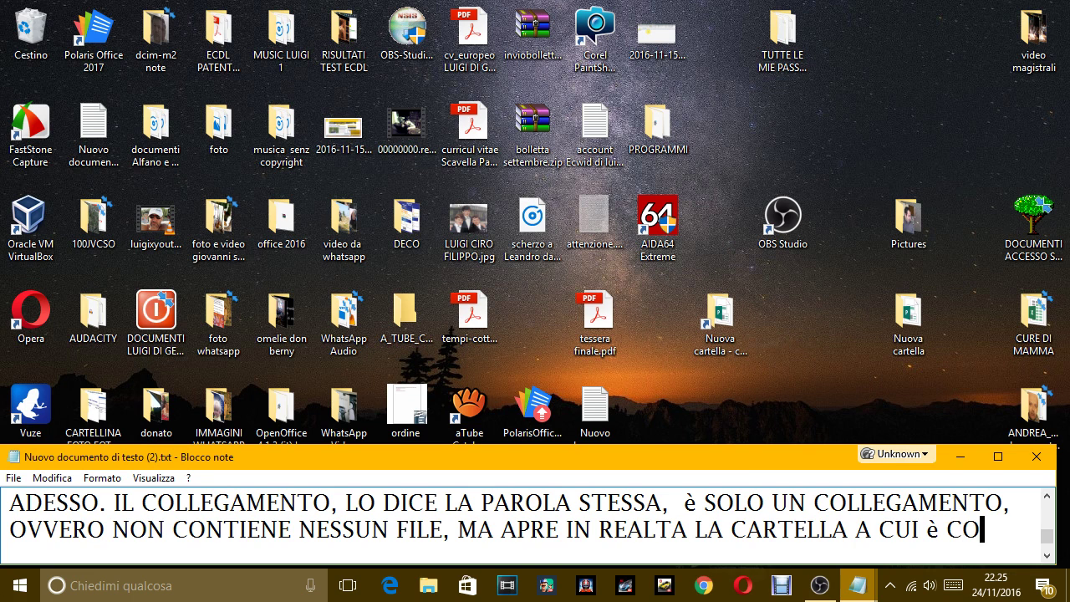
{"action": "type", "text": "LLEG"}
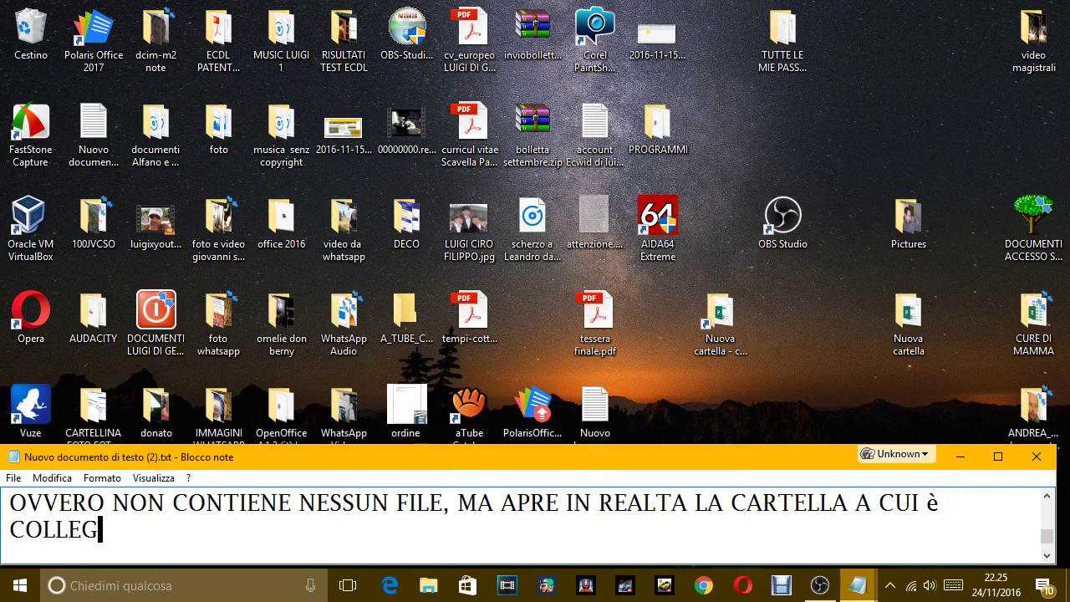
{"action": "type", "text": "ATA. "}
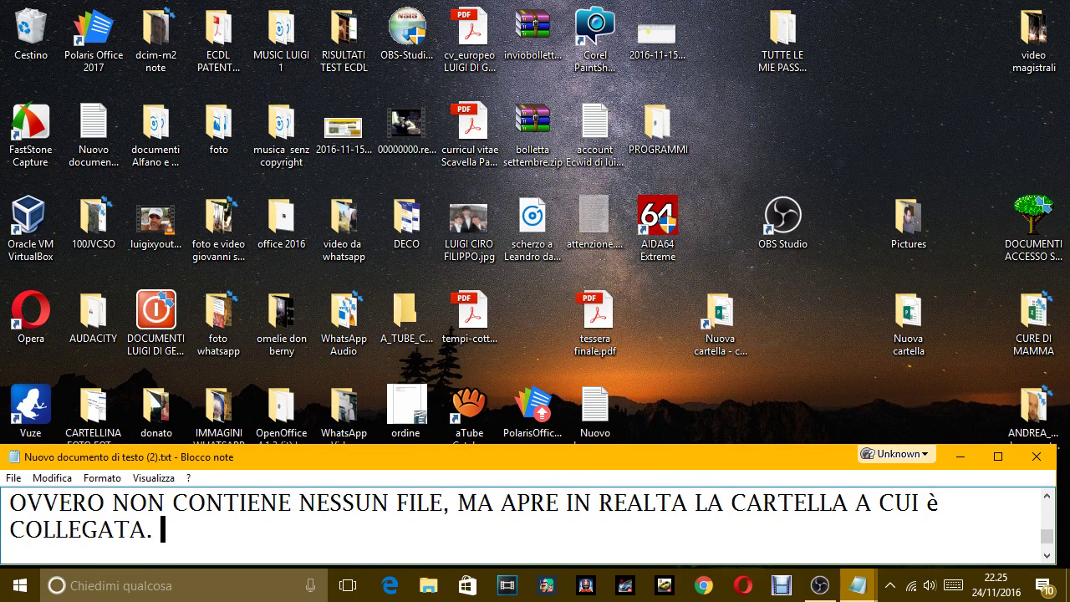
Continue the note after "COLLEGATA." with "MOLTO SPESSO SI FA L'ERRORE GRAVE DI SALVARE COLLEGAMENT"
{"action": "type", "text": "MOLTO SPESS"}
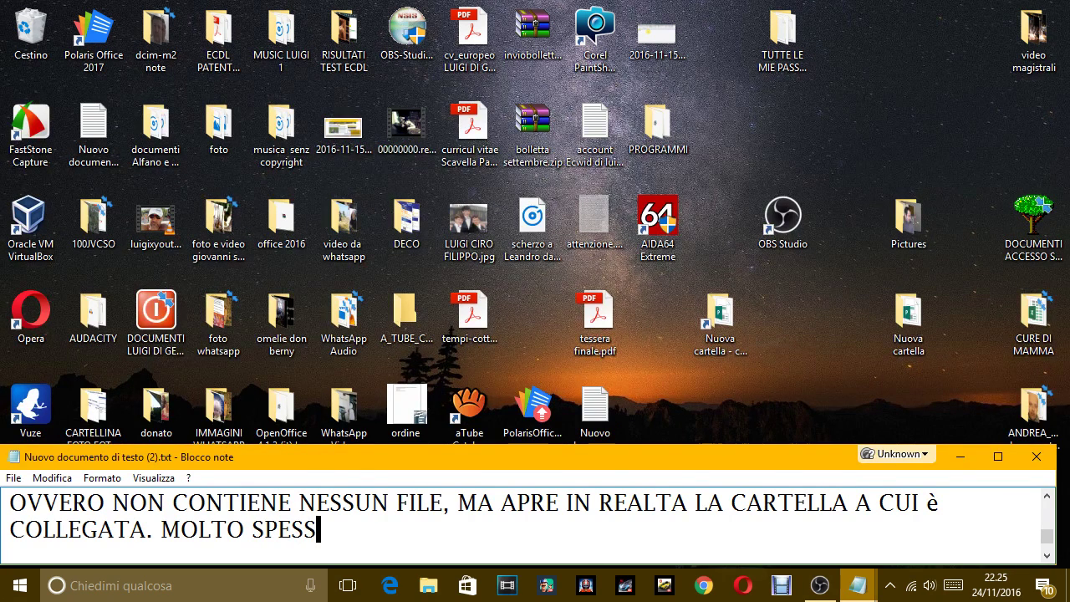
{"action": "type", "text": "O SI FA "}
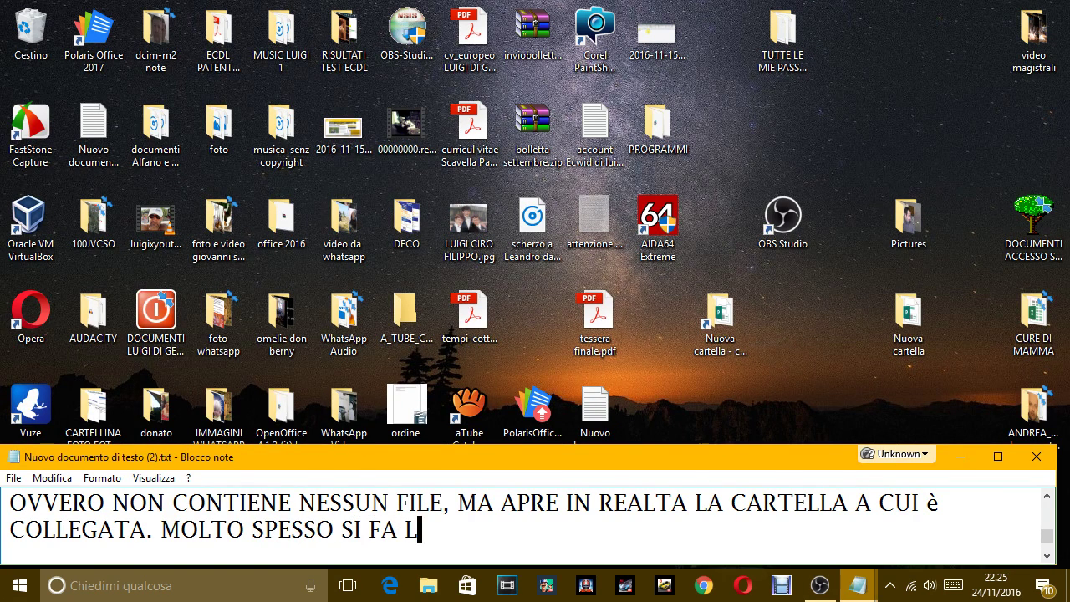
{"action": "type", "text": "L'ERRORE "}
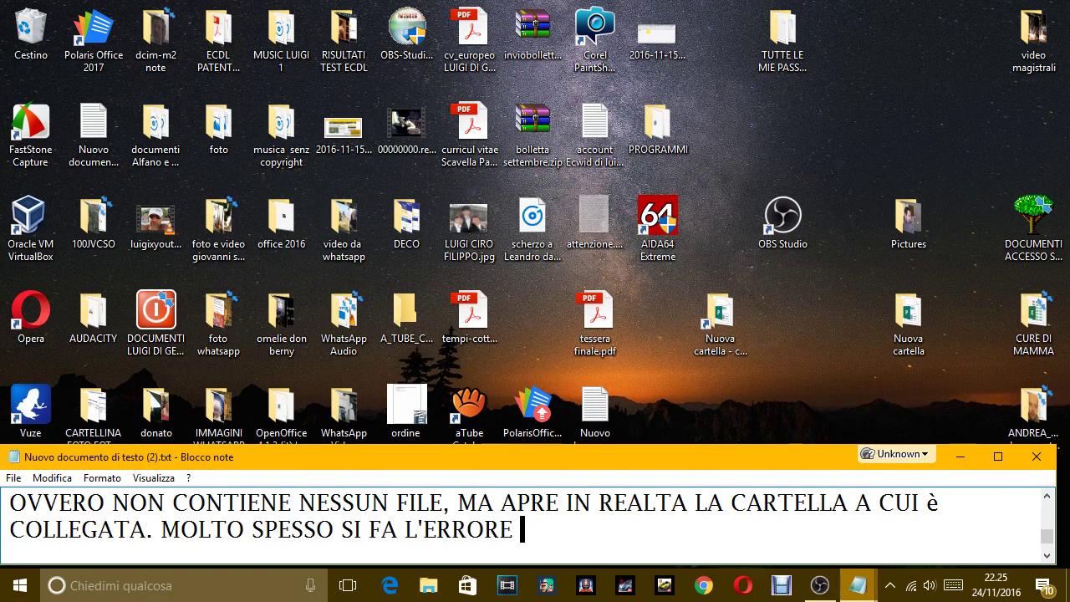
{"action": "type", "text": "GRAVE DI SA"}
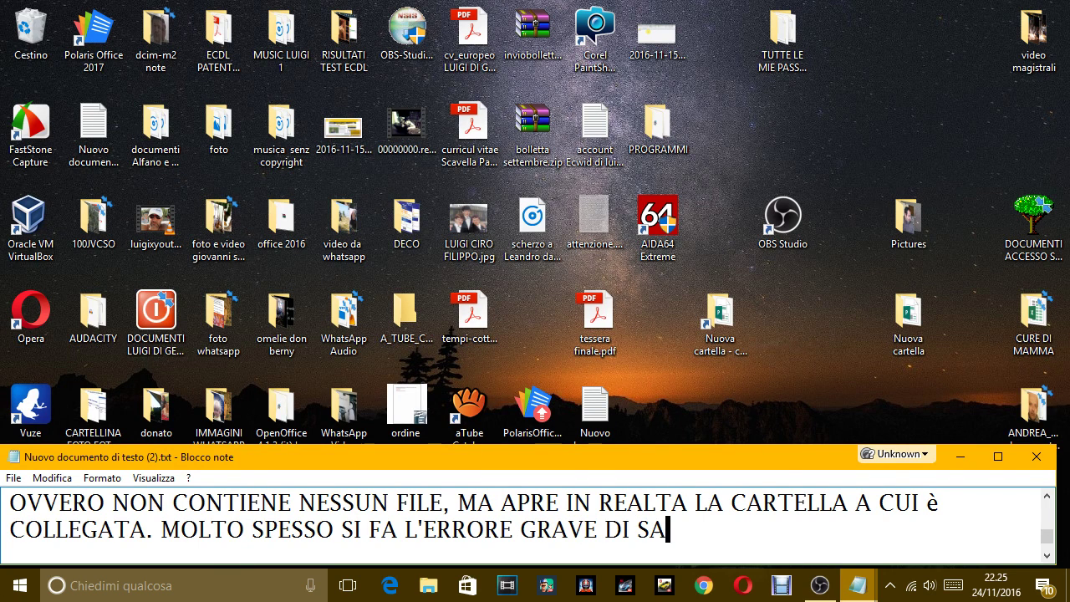
{"action": "type", "text": "LVARE COLLEGAMENTE"}
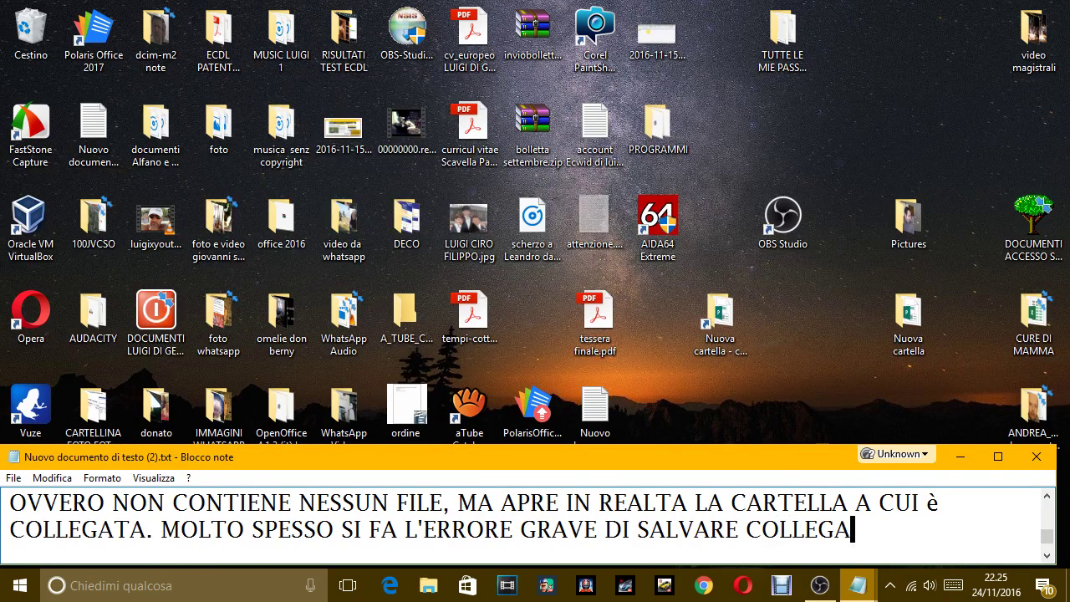
{"action": "key", "text": "BackSpace"}
{"action": "key", "text": "BackSpace"}
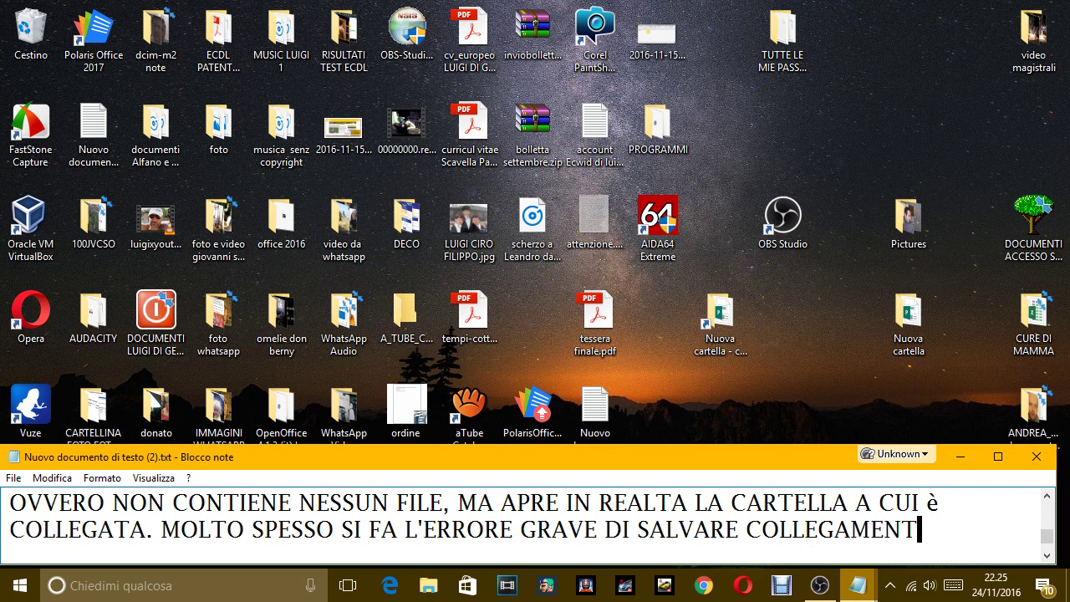
Extend the unfinished word "COLLEGAMENT" in the note with "I, CREDENDO DI AVER SALVATO I DATI, MA IN REALTà"
{"action": "type", "text": "I, CREDENDO DI A"}
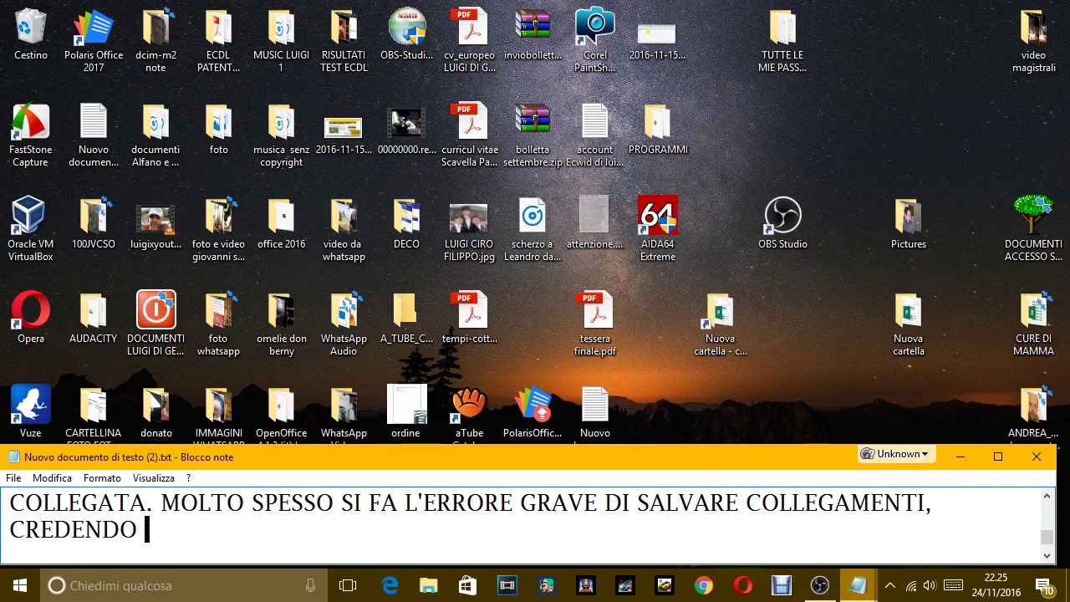
{"action": "type", "text": "VER SAL"}
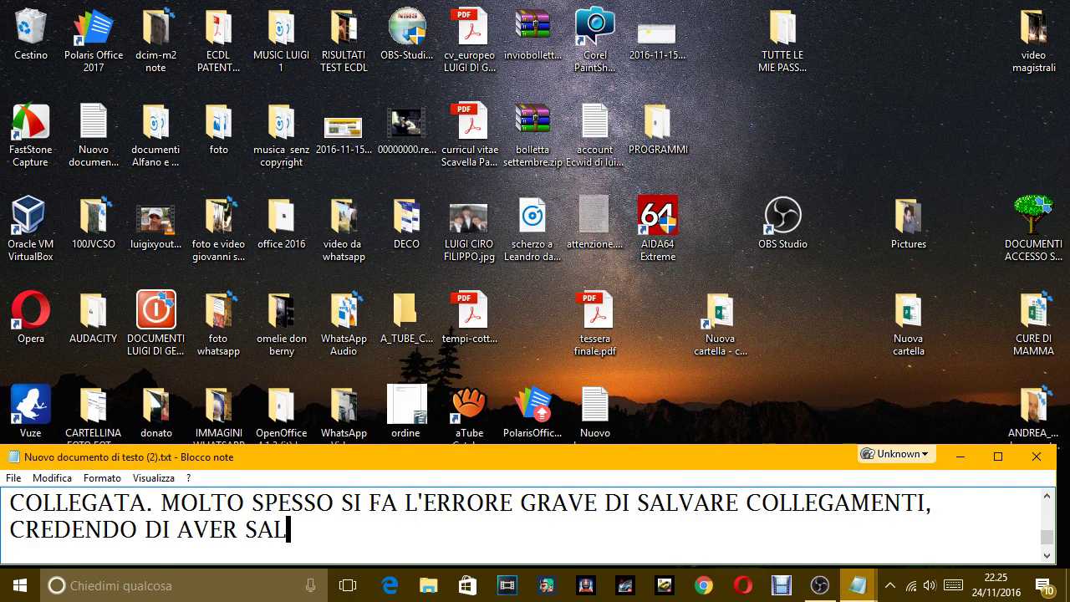
{"action": "type", "text": "VATO I DA"}
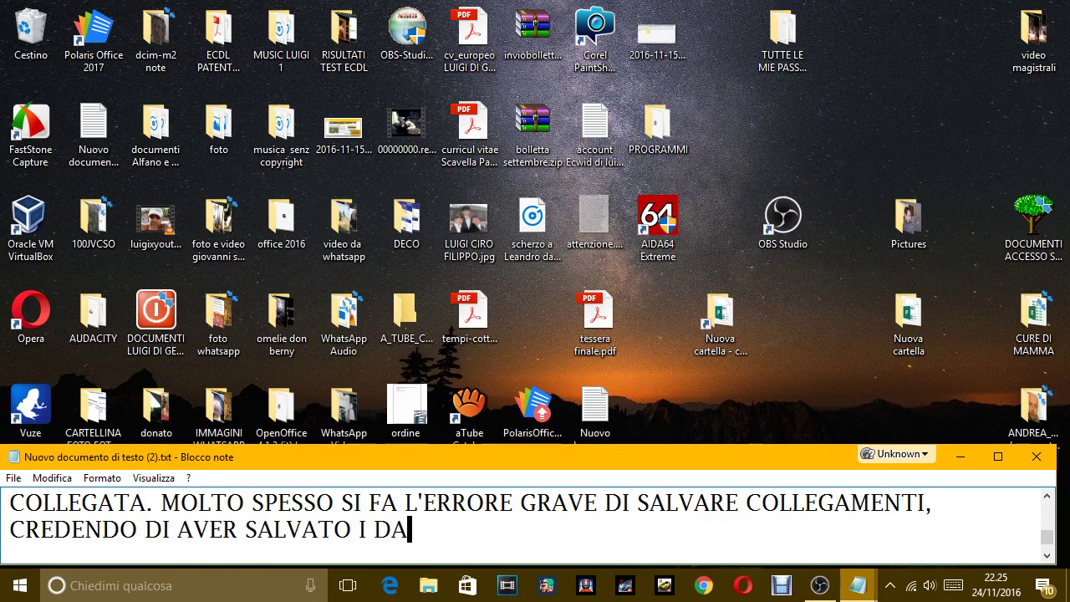
{"action": "type", "text": "TI, MA IN "}
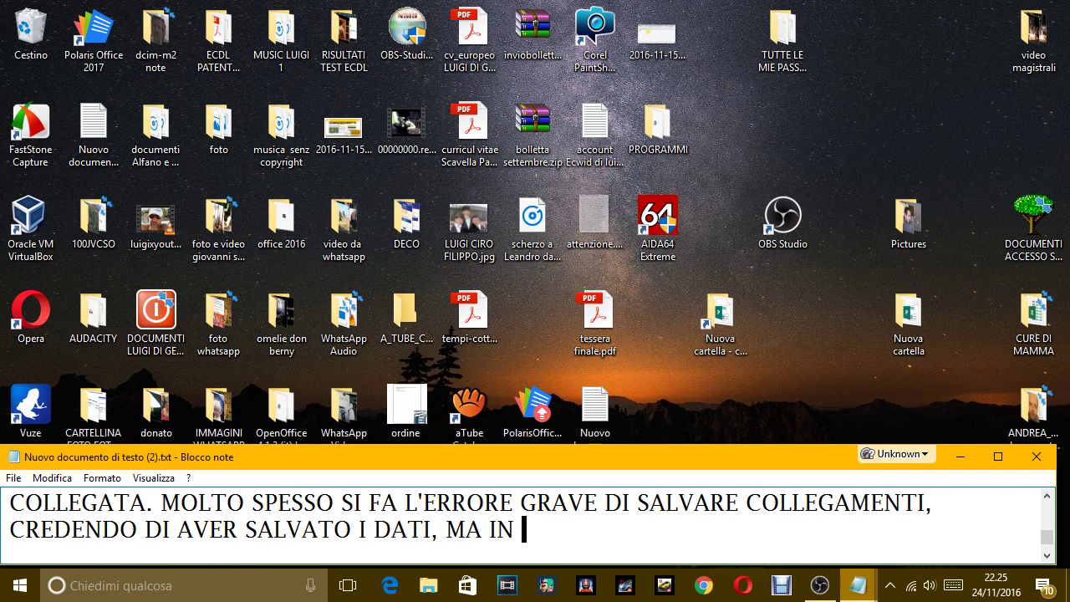
{"action": "type", "text": "REALTà"}
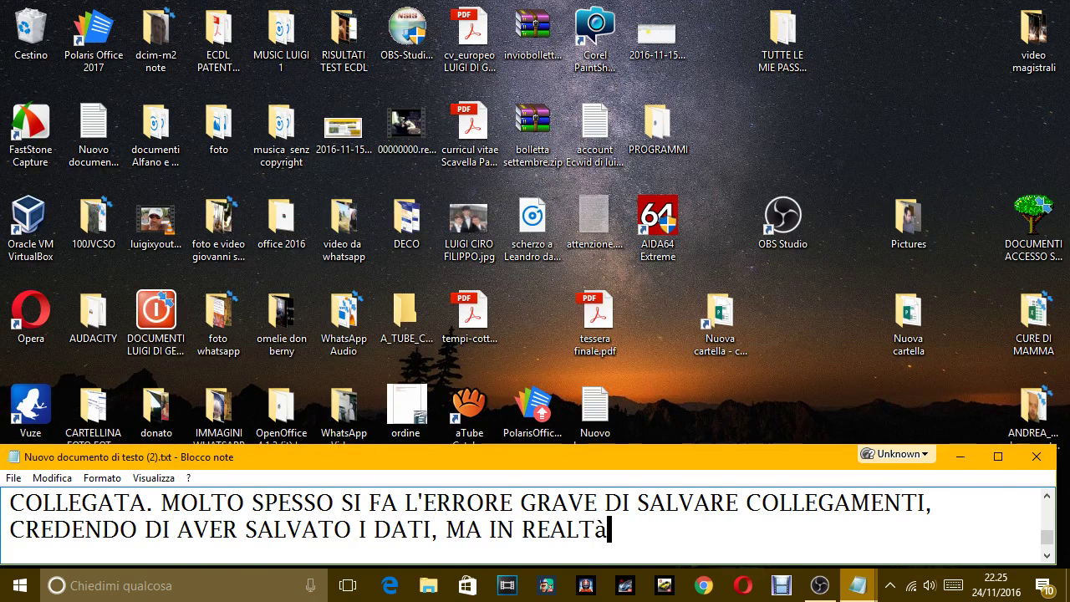
Finish the note's sentence with " NON SI è SALVATO PROPRIO NULLA." and begin a new line
{"action": "type", "text": " NON I "}
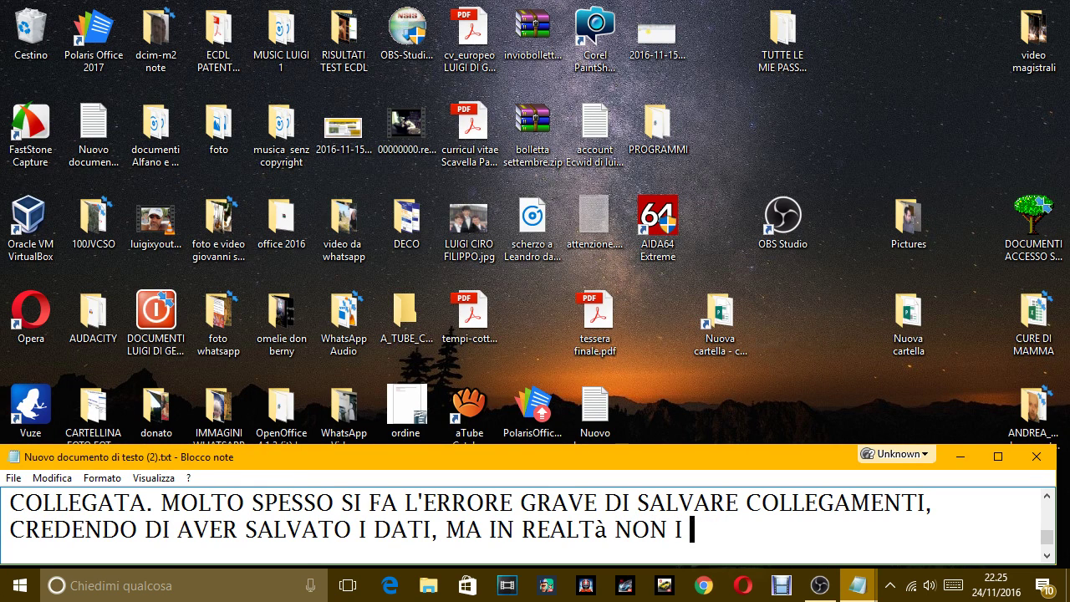
{"action": "type", "text": "SèSI è"}
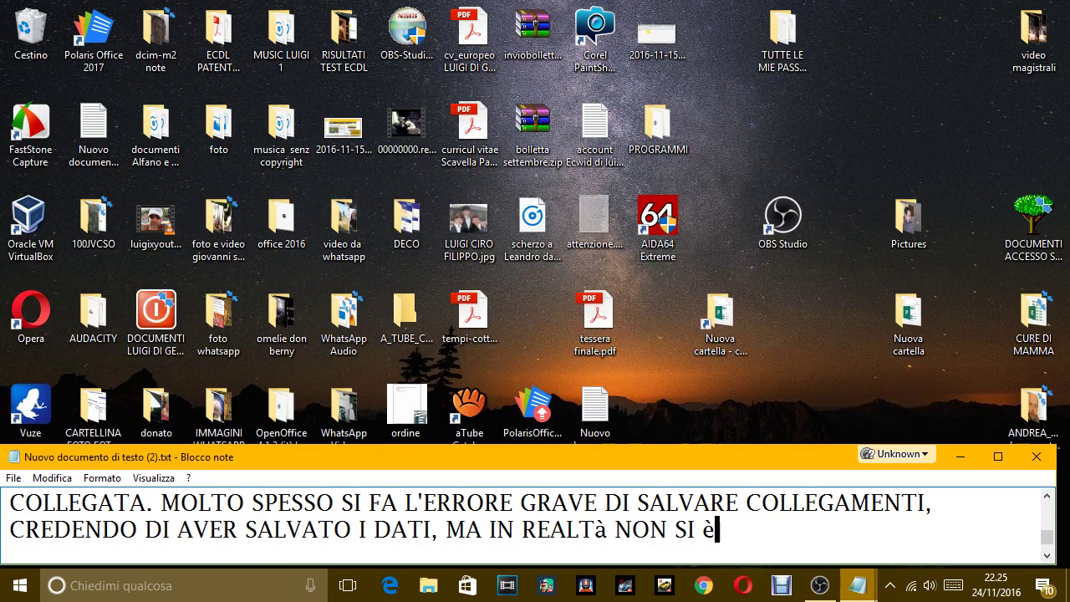
{"action": "type", "text": "SAVL"}
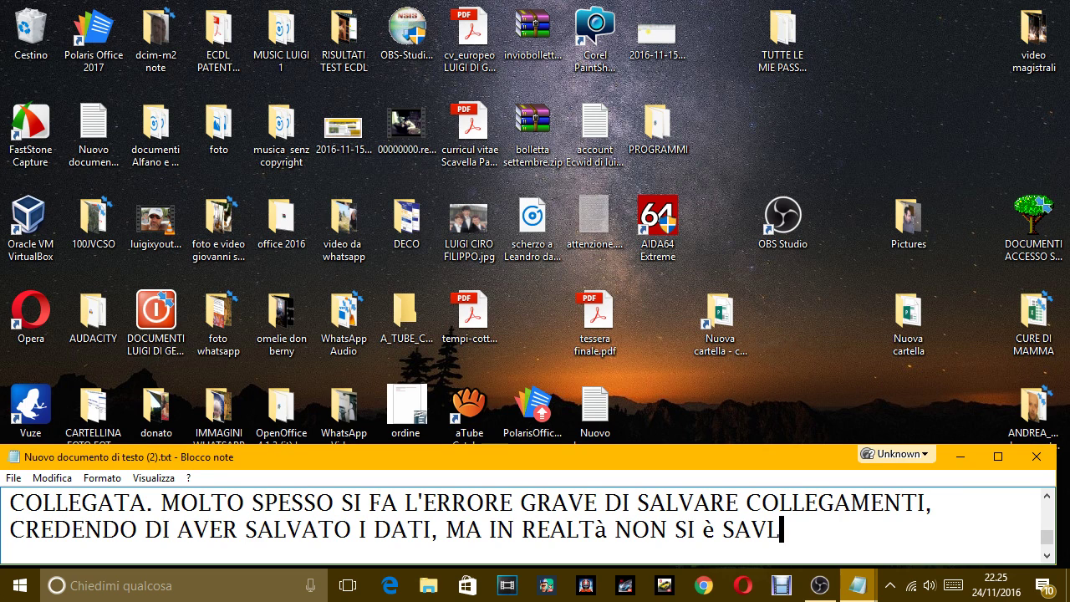
{"action": "key", "text": "BackSpace"}
{"action": "type", "text": "V"}
{"action": "key", "text": "BackSpace"}
{"action": "type", "text": "LAV"}
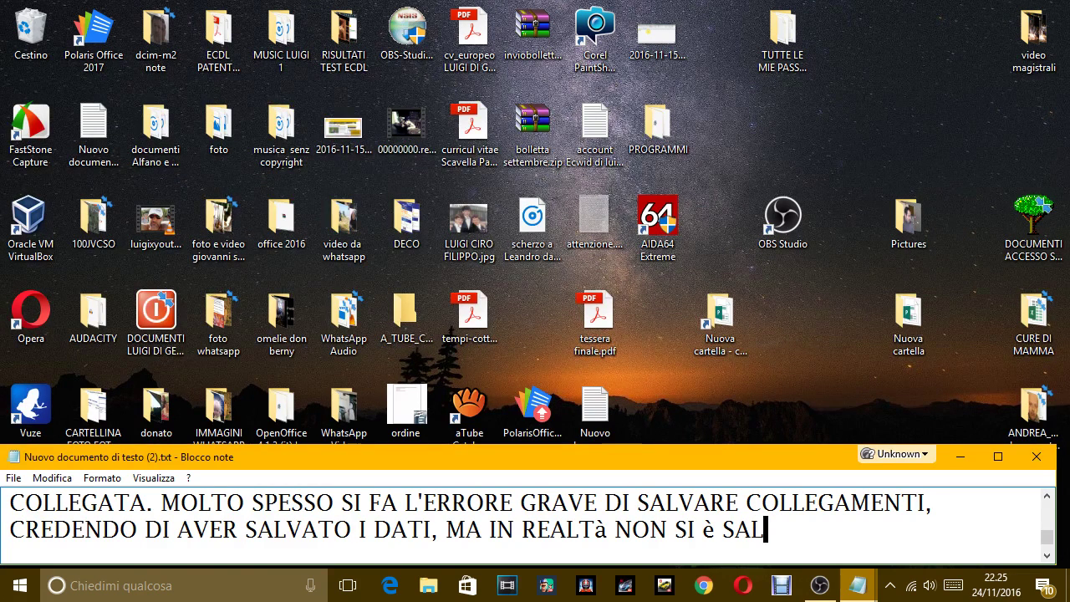
{"action": "key", "text": "BackSpace"}
{"action": "key", "text": "BackSpace"}
{"action": "type", "text": "VATO "}
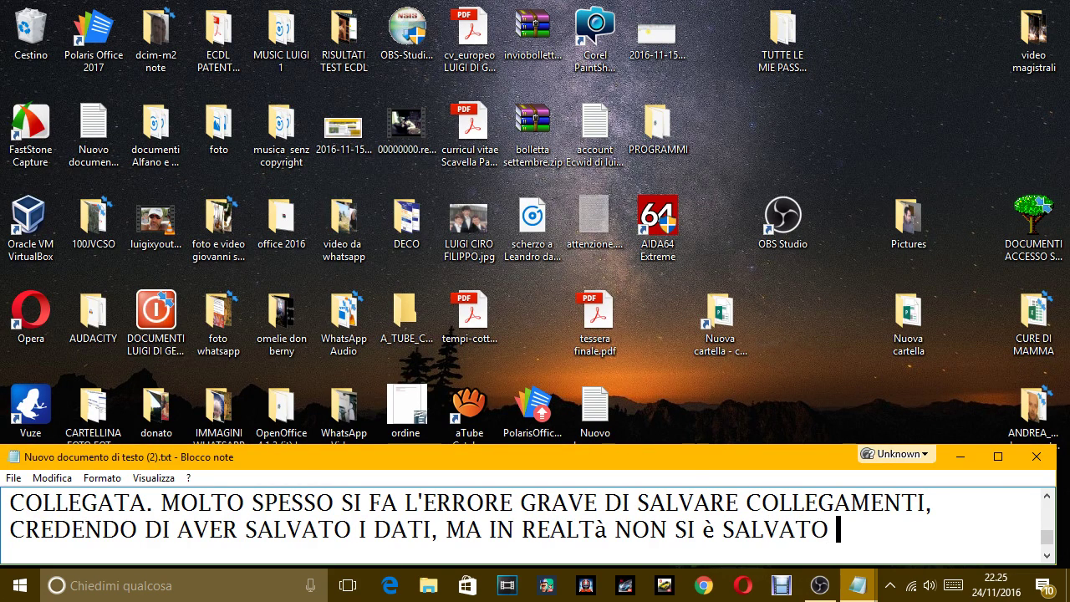
{"action": "type", "text": "PROPRIO NUL"}
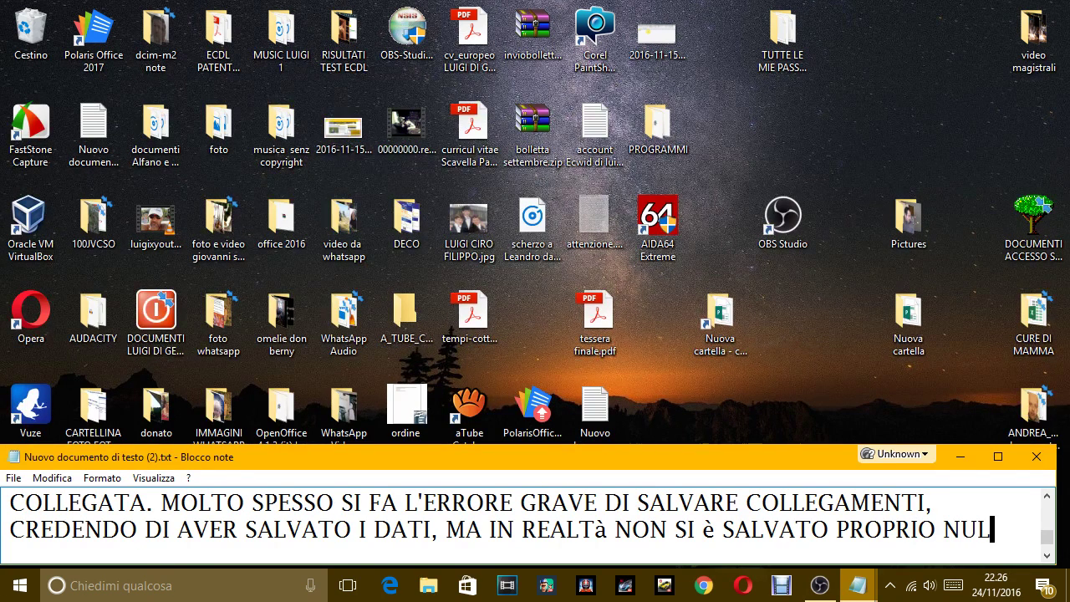
{"action": "type", "text": "ALA."}
{"action": "key", "text": "Return"}
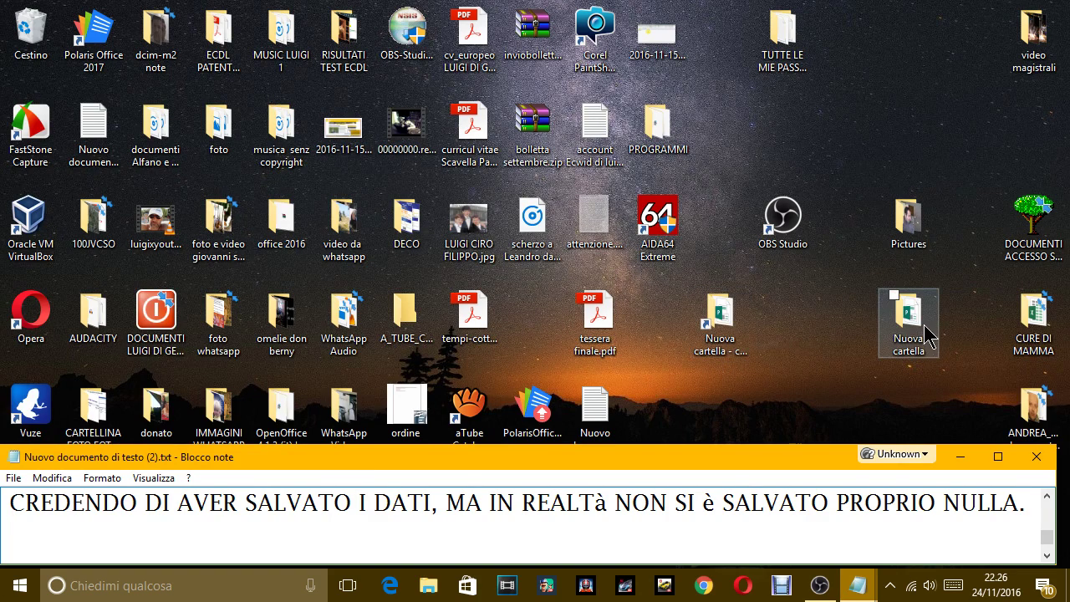
Open the Nuova cartella shortcut on the desktop twice to show its contents, closing the folder window each time
{"action": "left_click", "coordinate": [724, 326]}
{"action": "double_click", "coordinate": [724, 326]}
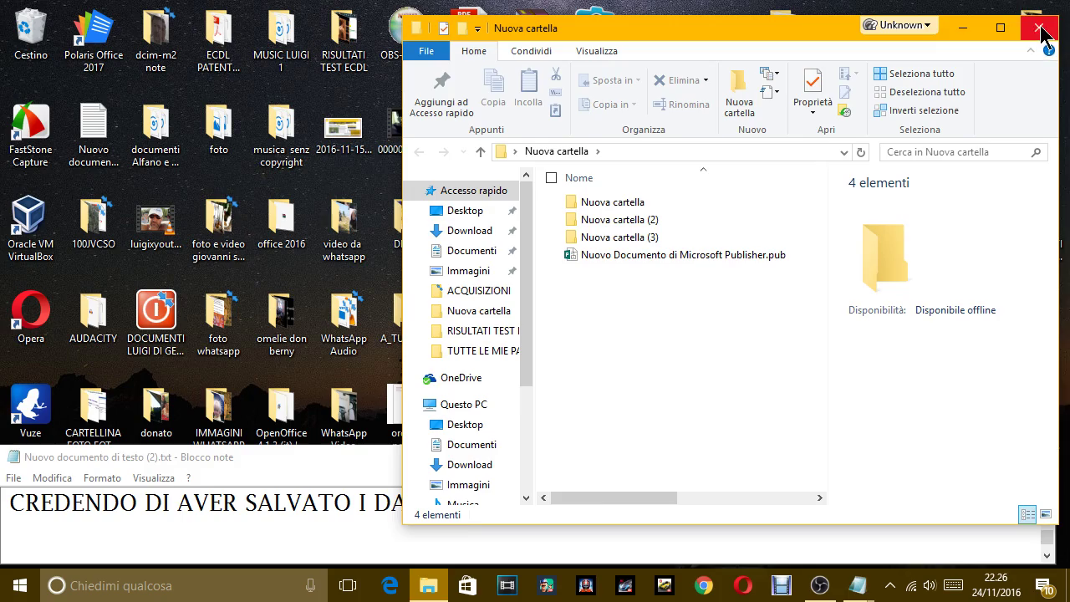
{"action": "left_click", "coordinate": [1039, 27]}
{"action": "double_click", "coordinate": [722, 324]}
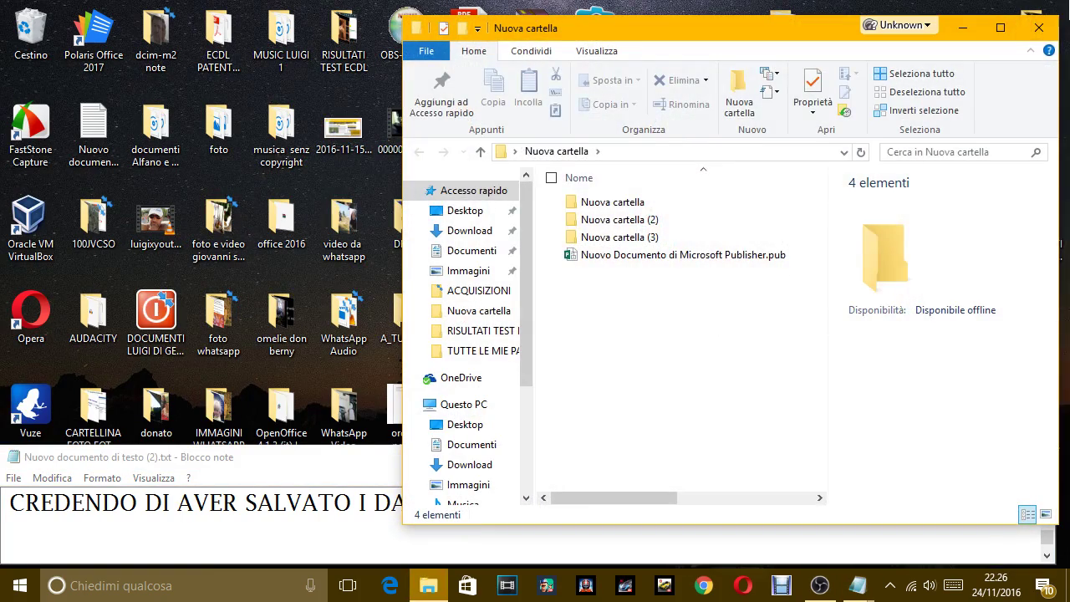
{"action": "left_click", "coordinate": [1038, 28]}
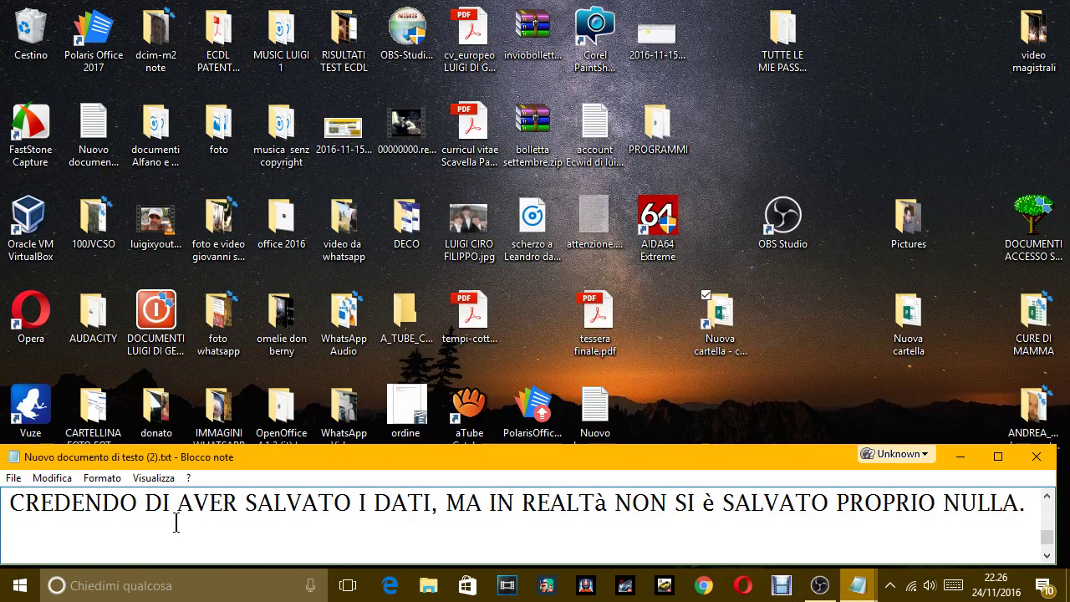
Start the note's new line with "CLICC" and compare the original Nuova cartella folder with its shortcut, opening and closing each
{"action": "type", "text": "CLICC"}
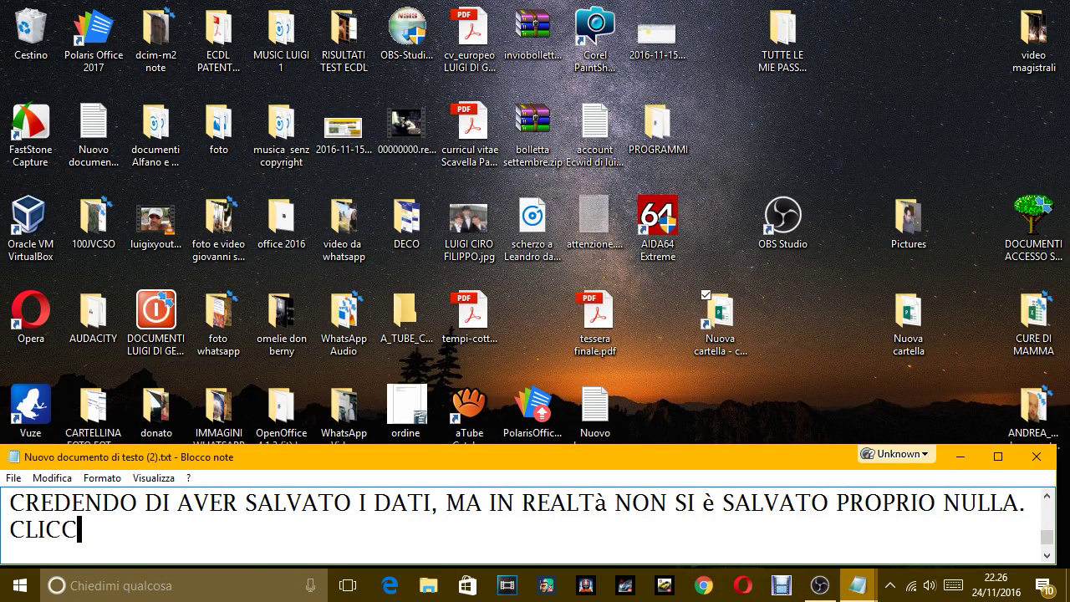
{"action": "double_click", "coordinate": [924, 325]}
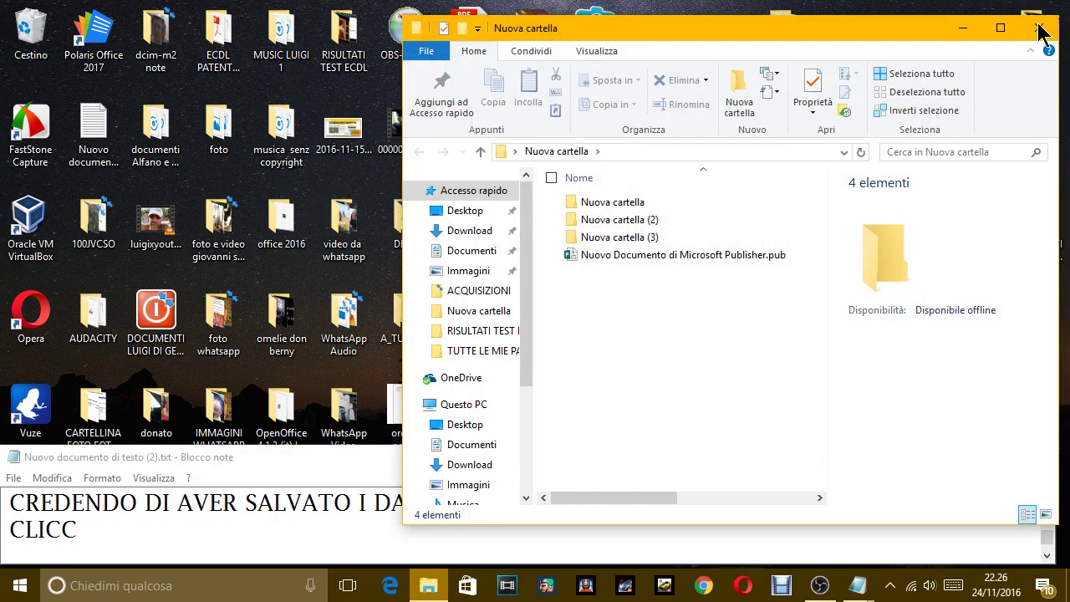
{"action": "left_click", "coordinate": [1039, 28]}
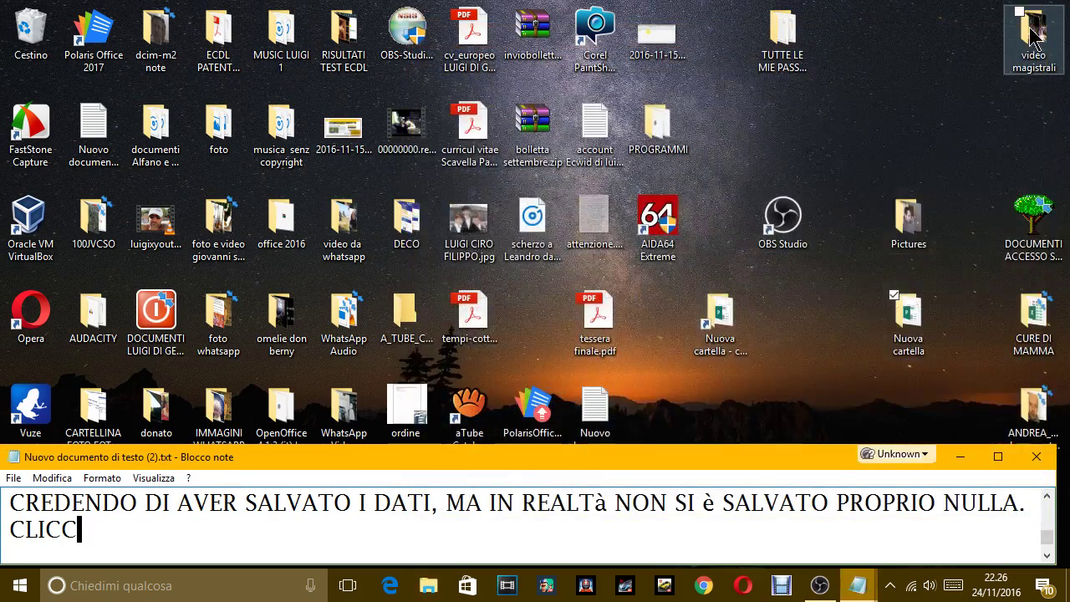
{"action": "double_click", "coordinate": [722, 316]}
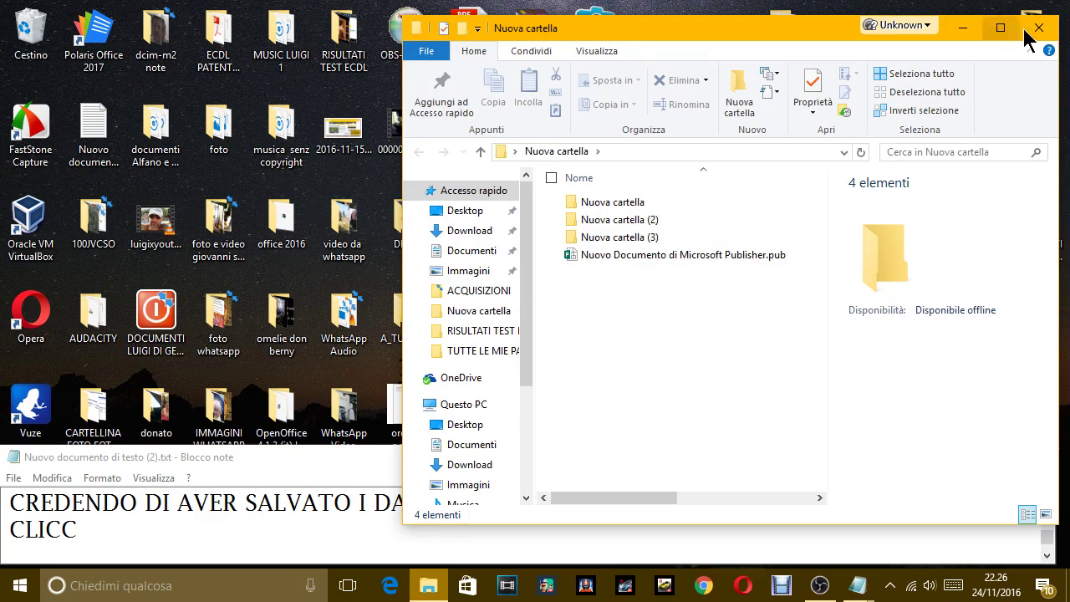
{"action": "left_click", "coordinate": [1037, 27]}
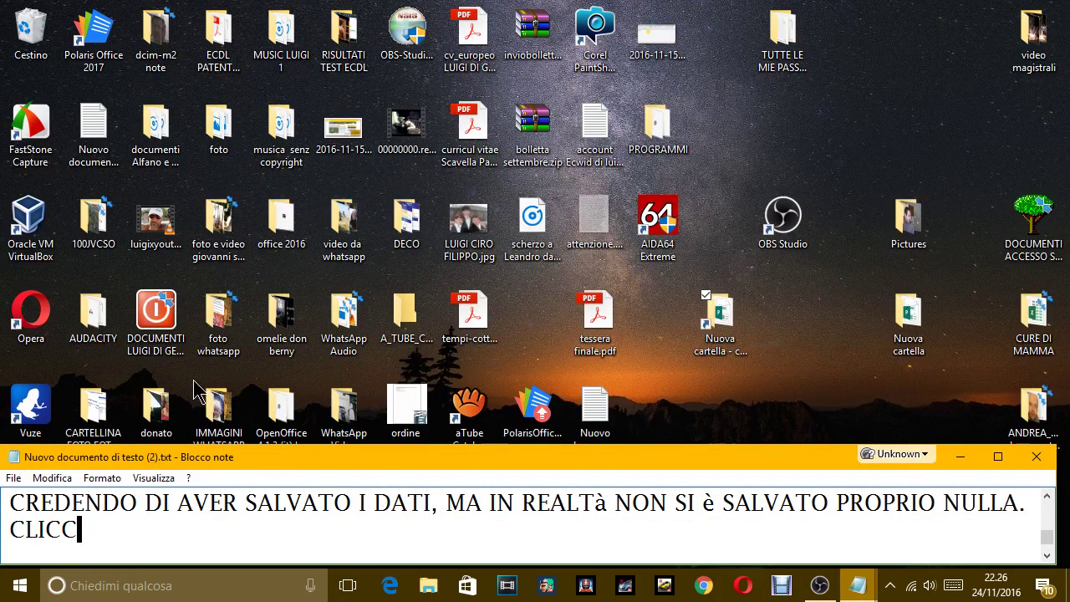
Extend "CLICC" in the note to read "CLICCANDO SUL COLLEGAMENTO SI è APERTA LA STESSA CARTELLA A CUI è COLLEGATA,"
{"action": "type", "text": "ANDO "}
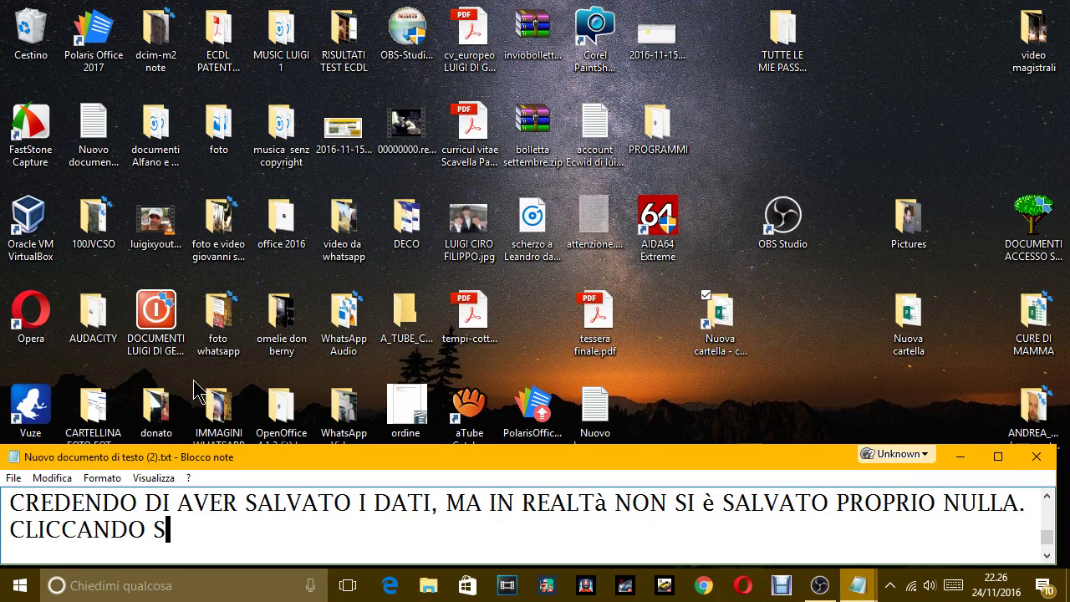
{"action": "type", "text": "SUL COL"}
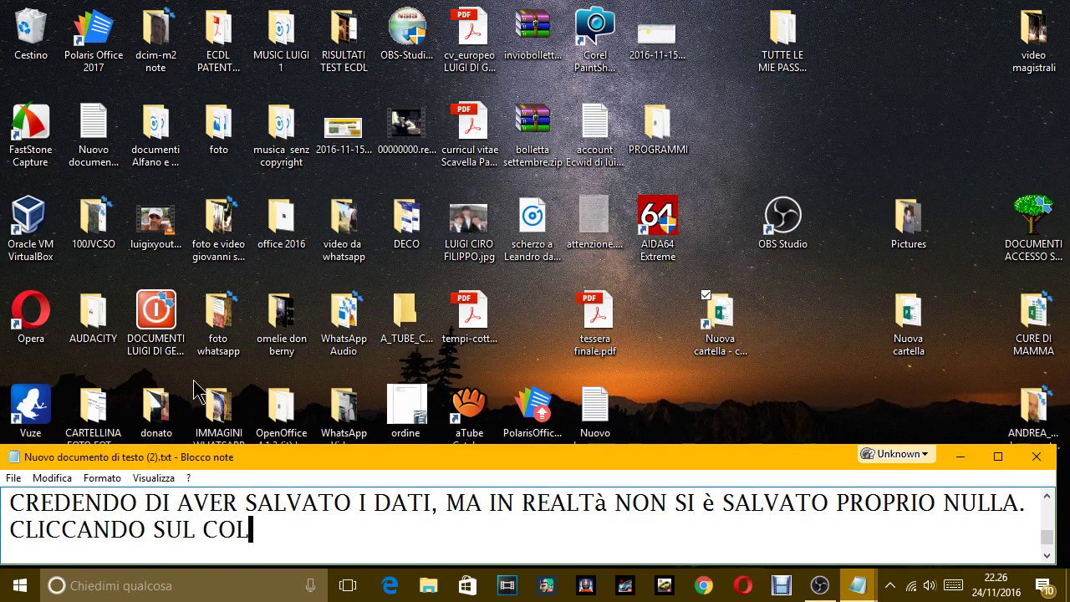
{"action": "type", "text": "LEGAMEN"}
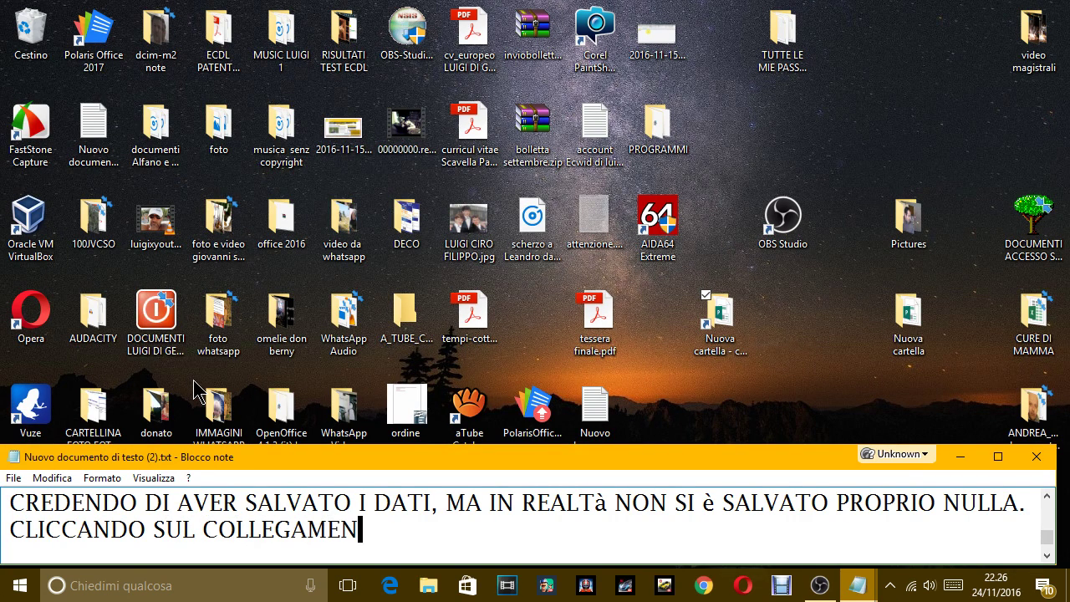
{"action": "type", "text": "TO SI è APE"}
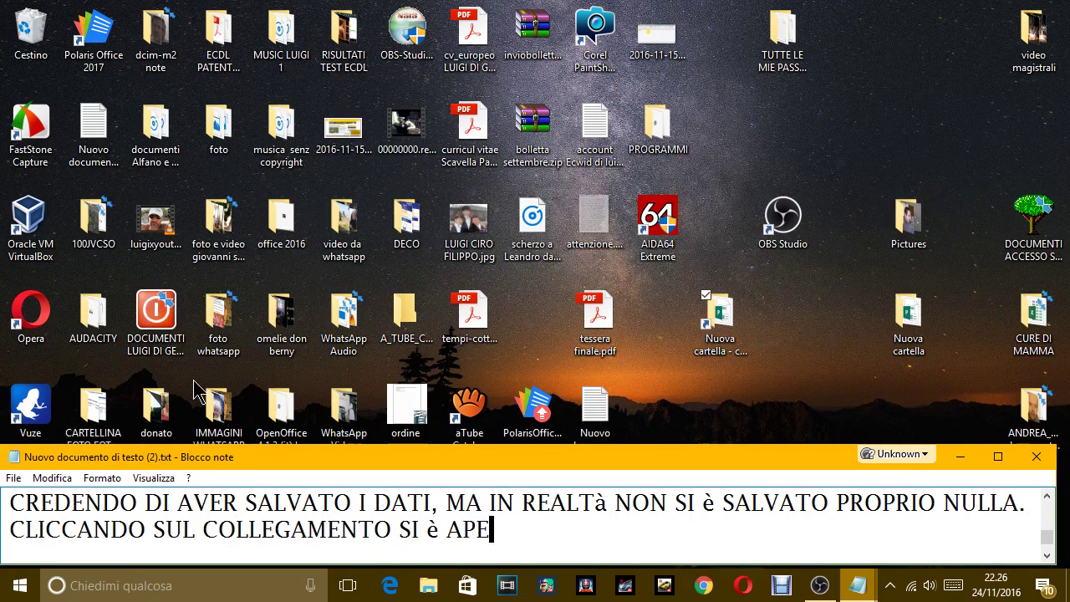
{"action": "type", "text": "RTA LA STESSA"}
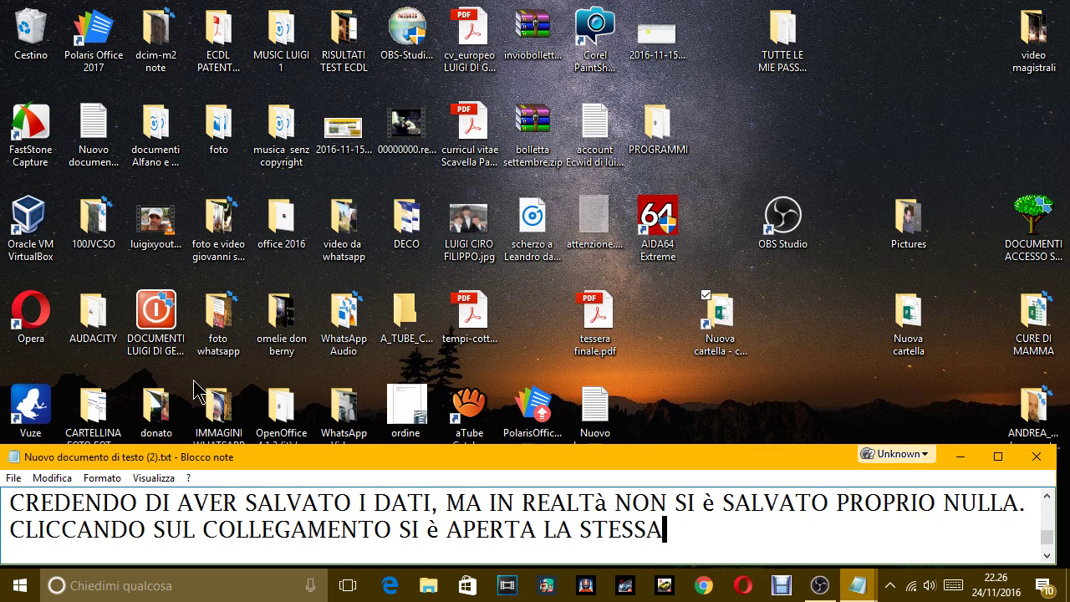
{"action": "type", "text": " CARTELLA "}
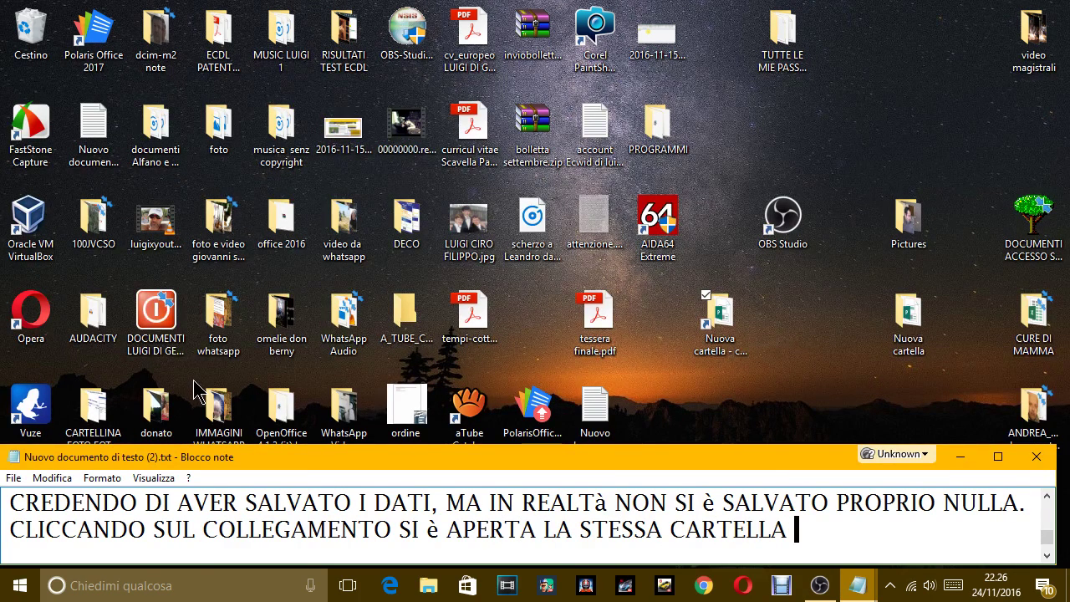
{"action": "type", "text": "A CUI è CO"}
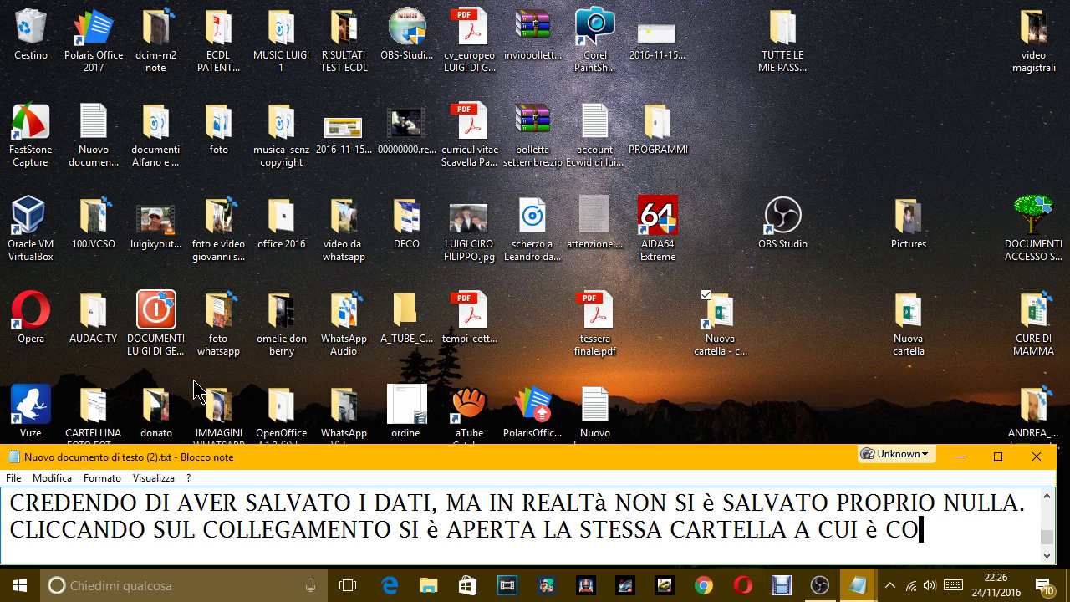
{"action": "type", "text": "LLEGATA,"}
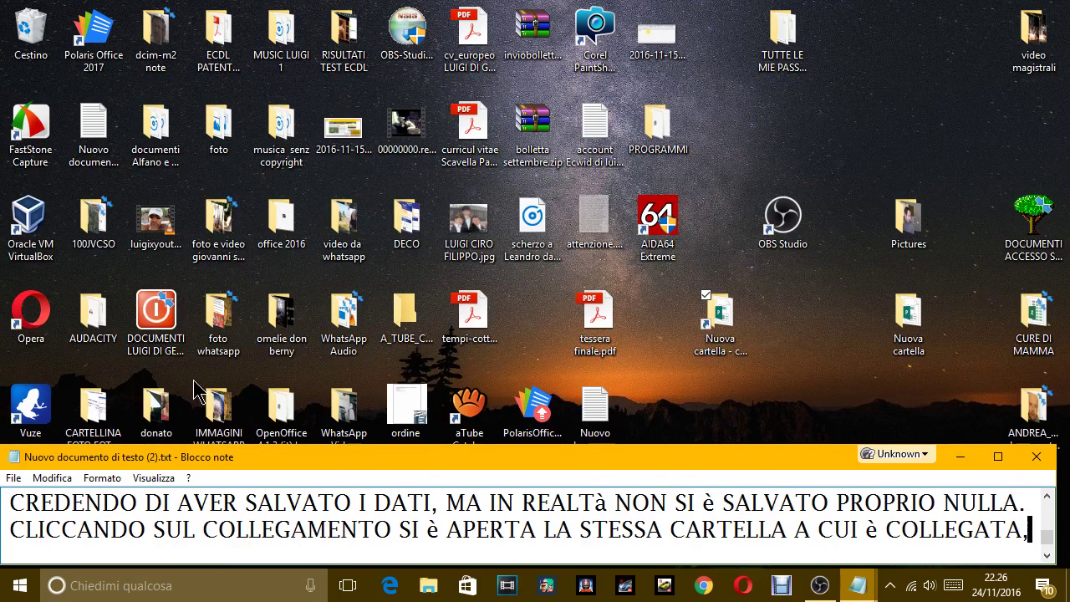
Continue the note's sentence with " MA SE IO ADESSO, GUARDA"
{"action": "type", "text": " MA SE IO "}
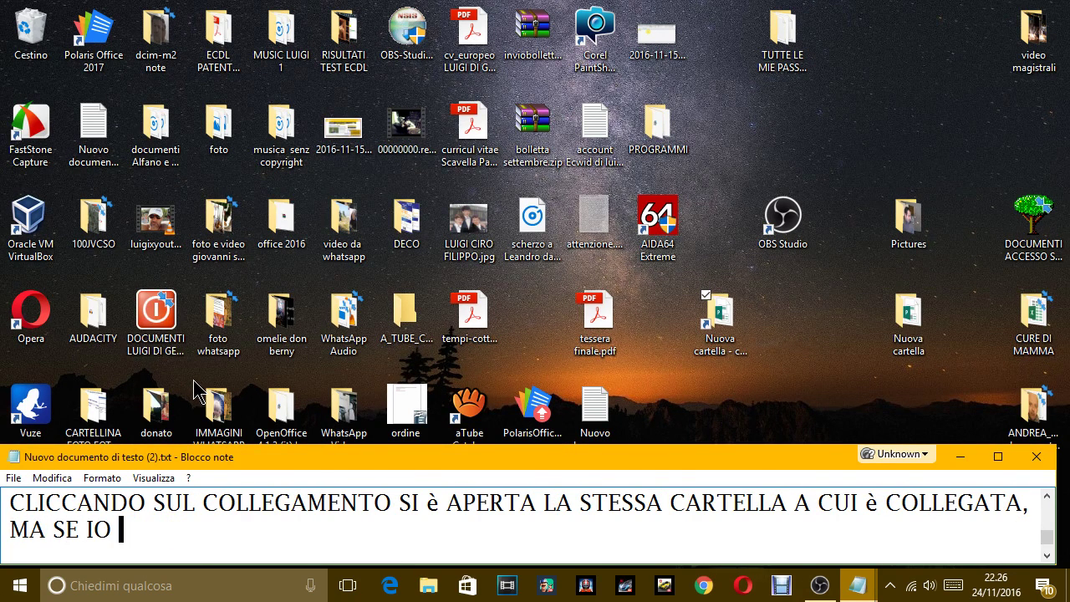
{"action": "type", "text": "ADESSO, "}
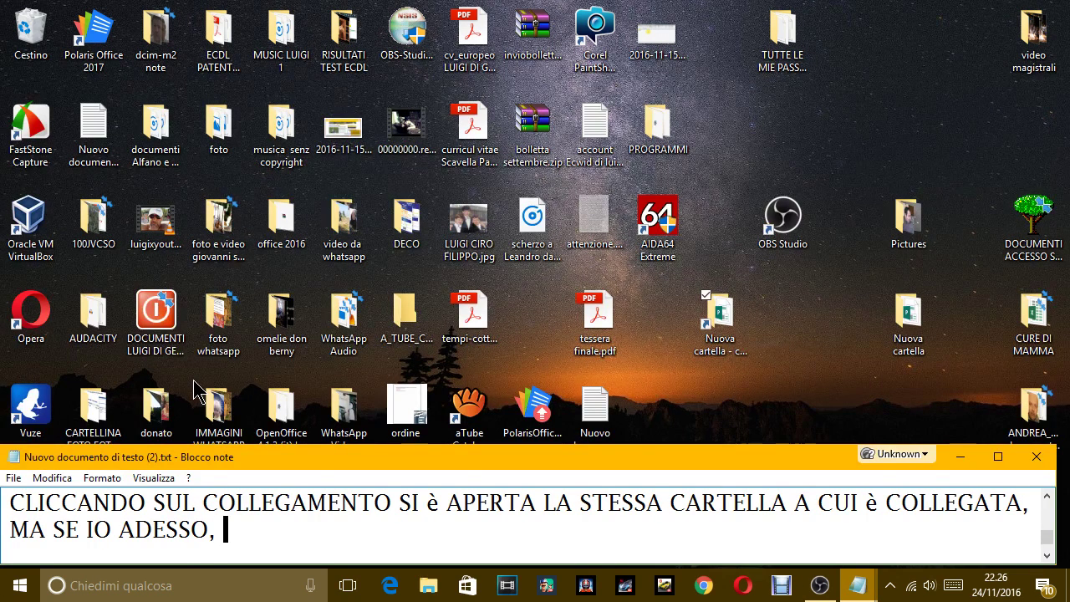
{"action": "type", "text": "GUARDA"}
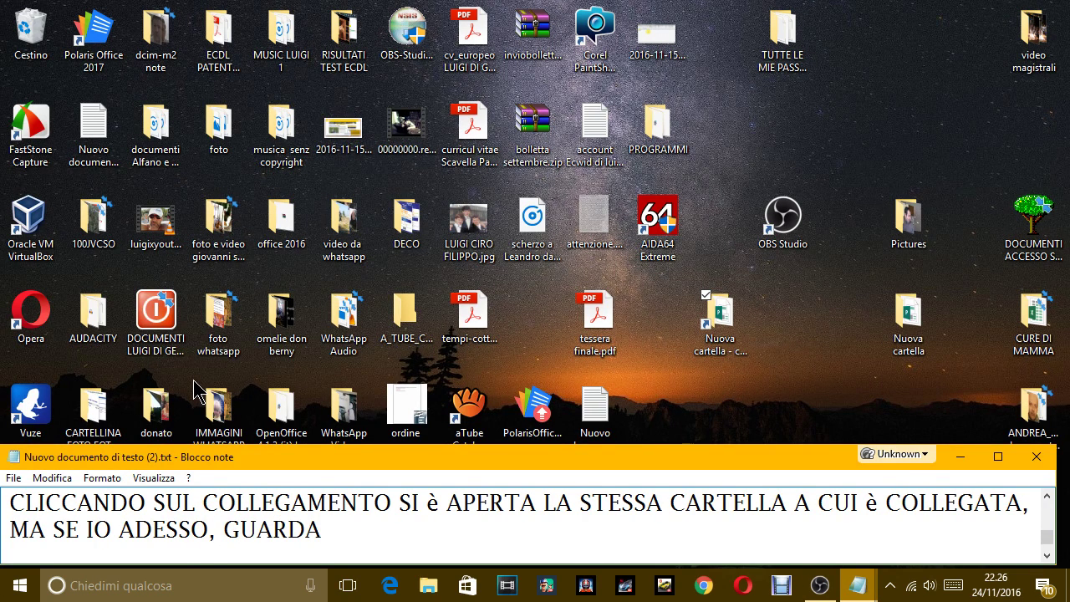
Delete the original Nuova cartella folder from the desktop and try to open it through its shortcut
{"action": "left_click", "coordinate": [901, 332]}
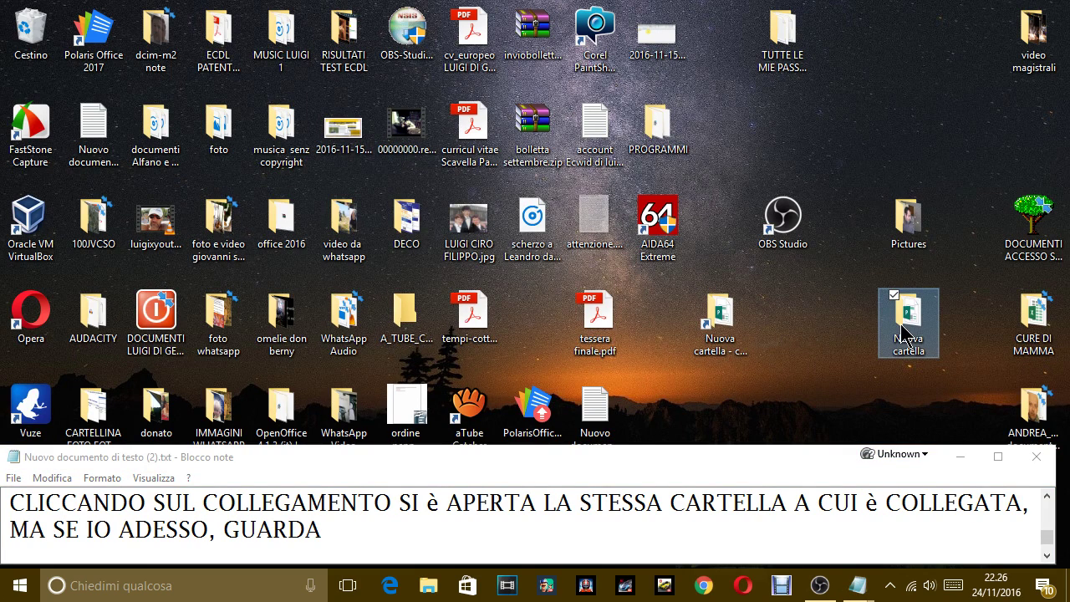
{"action": "key", "text": "Delete"}
{"action": "left_click", "coordinate": [600, 331]}
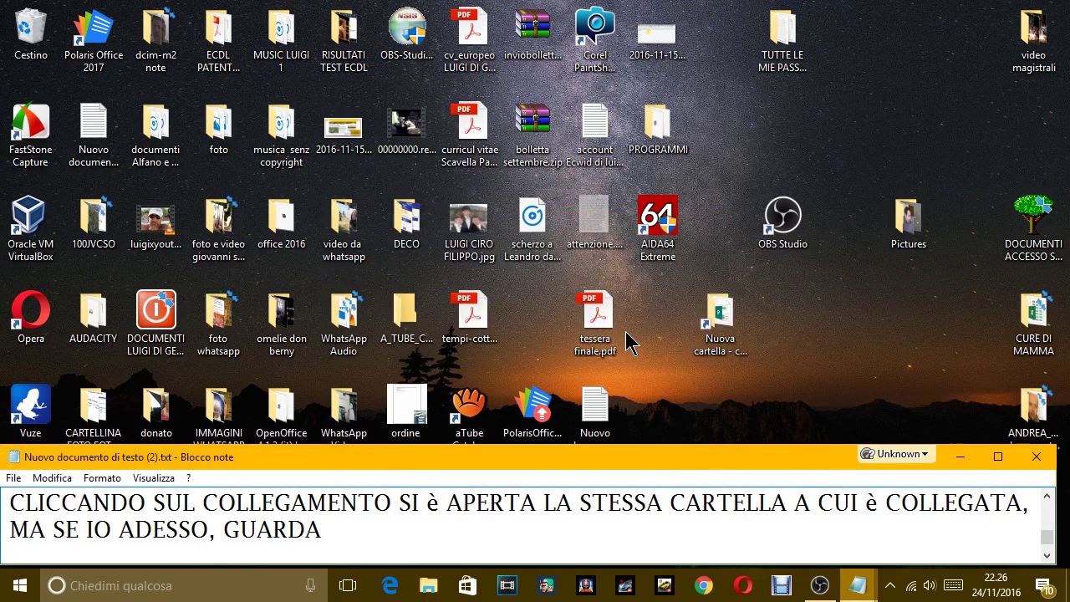
{"action": "left_click", "coordinate": [831, 360]}
{"action": "double_click", "coordinate": [714, 316]}
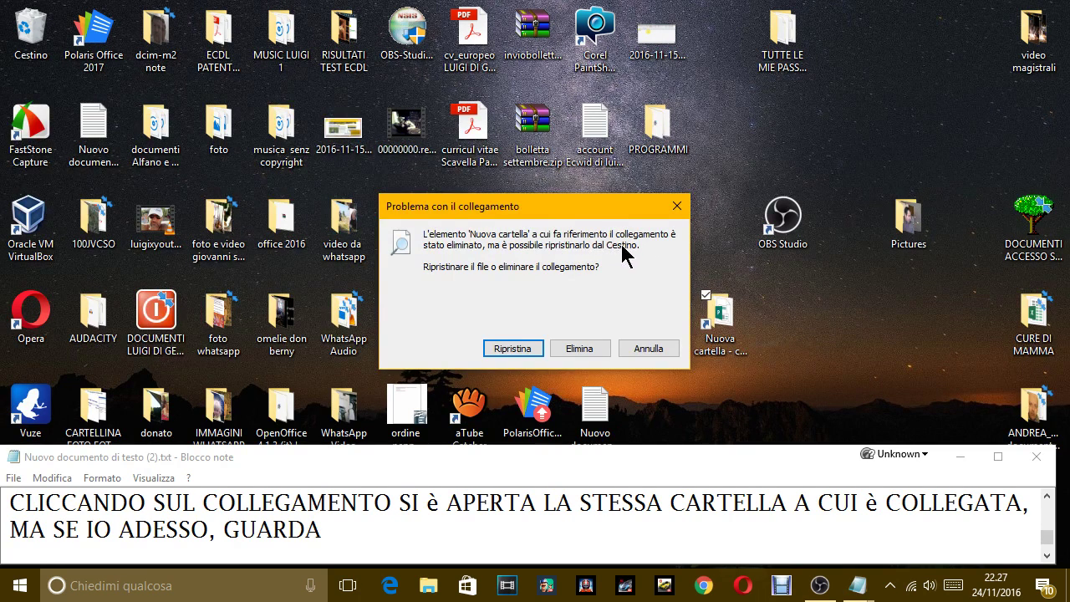
Continue the note after "GUARDA" with ", COME HAI VISTO ELIMINANDO LA CARTELLA, IL COLLEGAMENTO NON FUNZIONA PIU"
{"action": "left_click", "coordinate": [341, 528]}
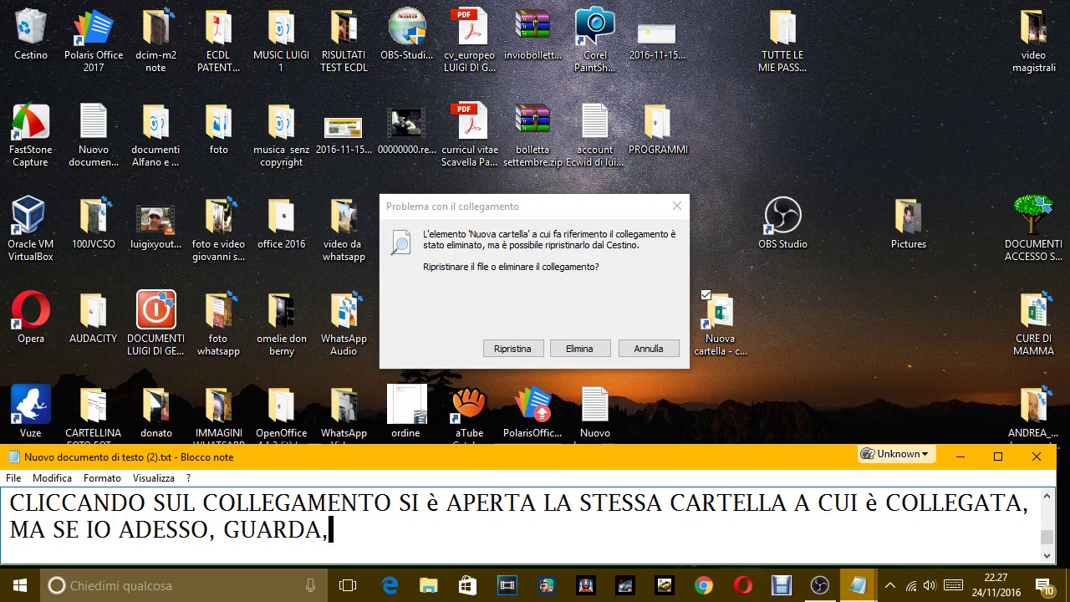
{"action": "type", "text": ", COME HAI "}
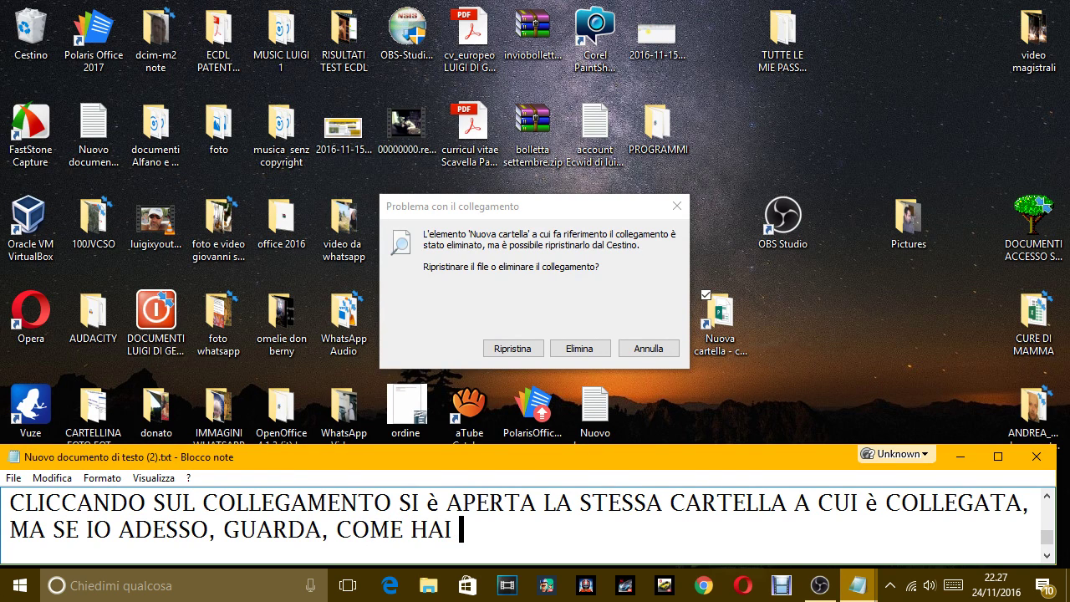
{"action": "type", "text": "VISTO ELIMI"}
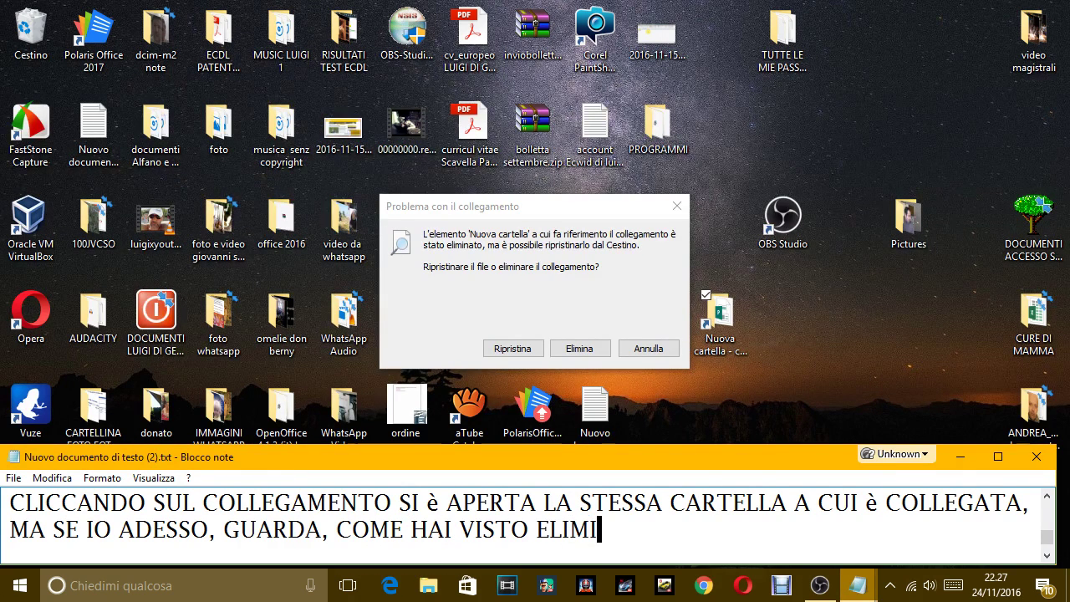
{"action": "type", "text": "NANDO LA CAR"}
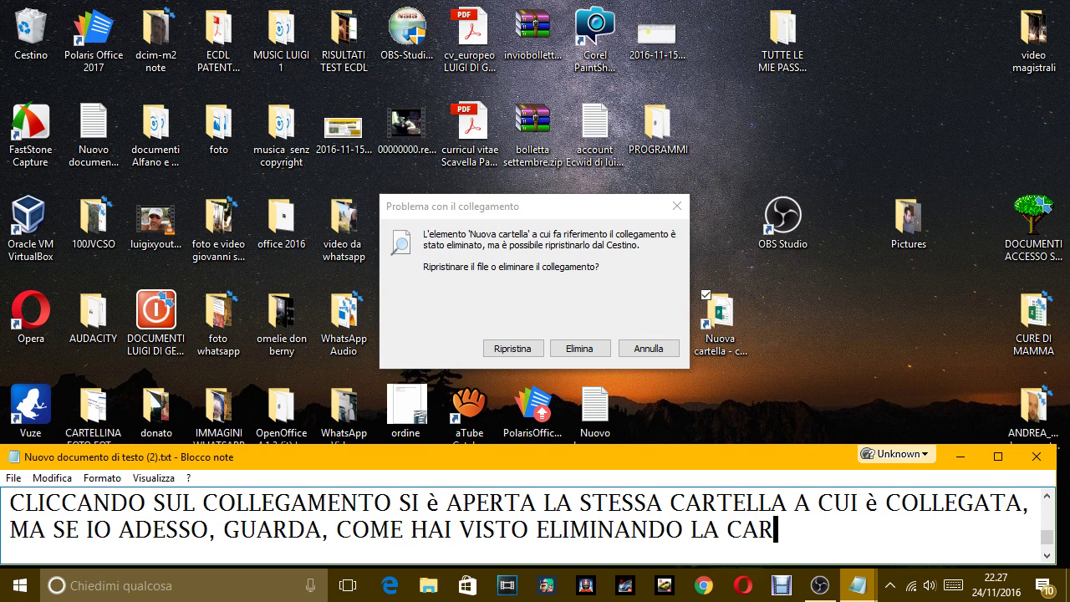
{"action": "type", "text": "TELLA, IL F"}
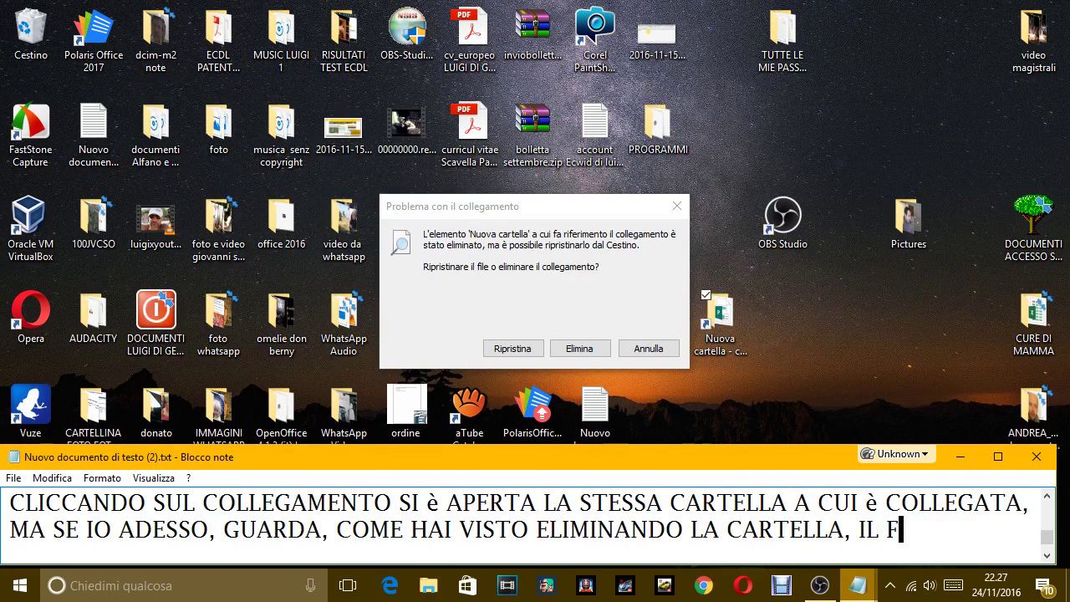
{"action": "key", "text": "BackSpace"}
{"action": "type", "text": "COLLEGAME"}
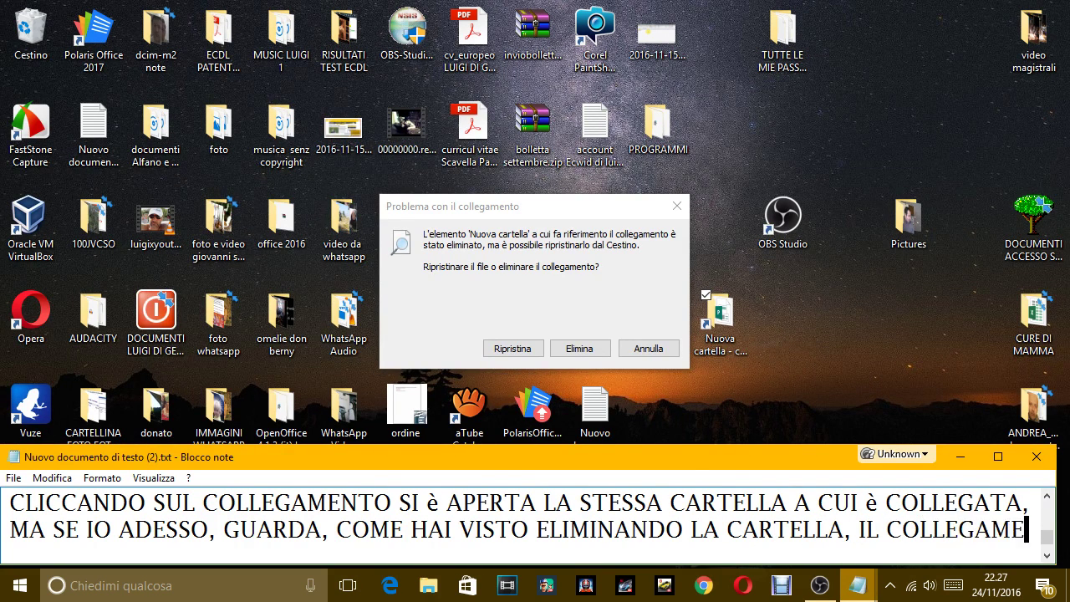
{"action": "type", "text": "NTO NON FUNZION"}
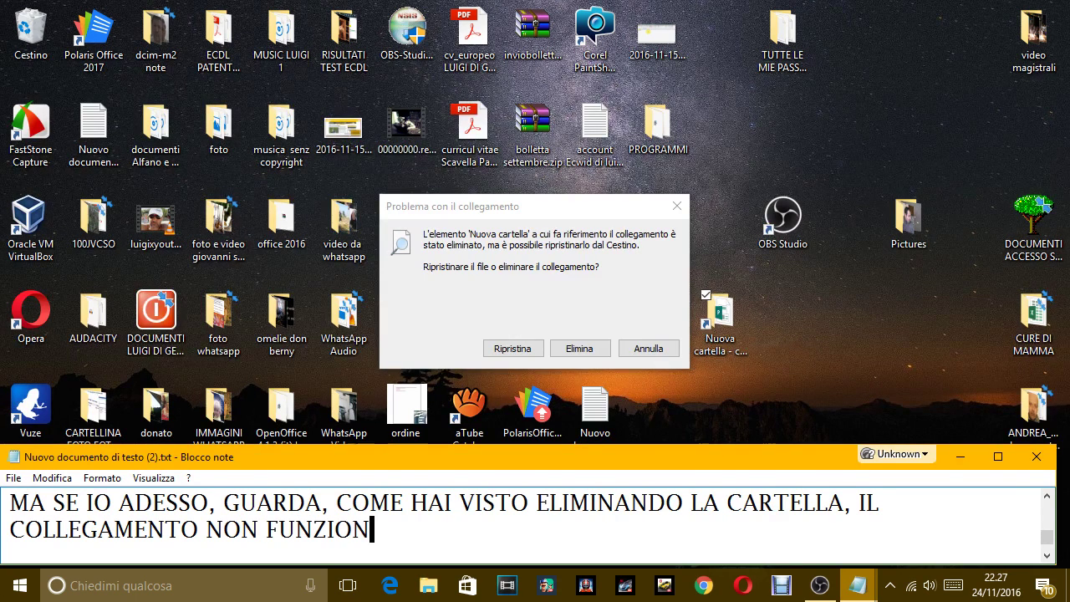
{"action": "type", "text": "A PIU"}
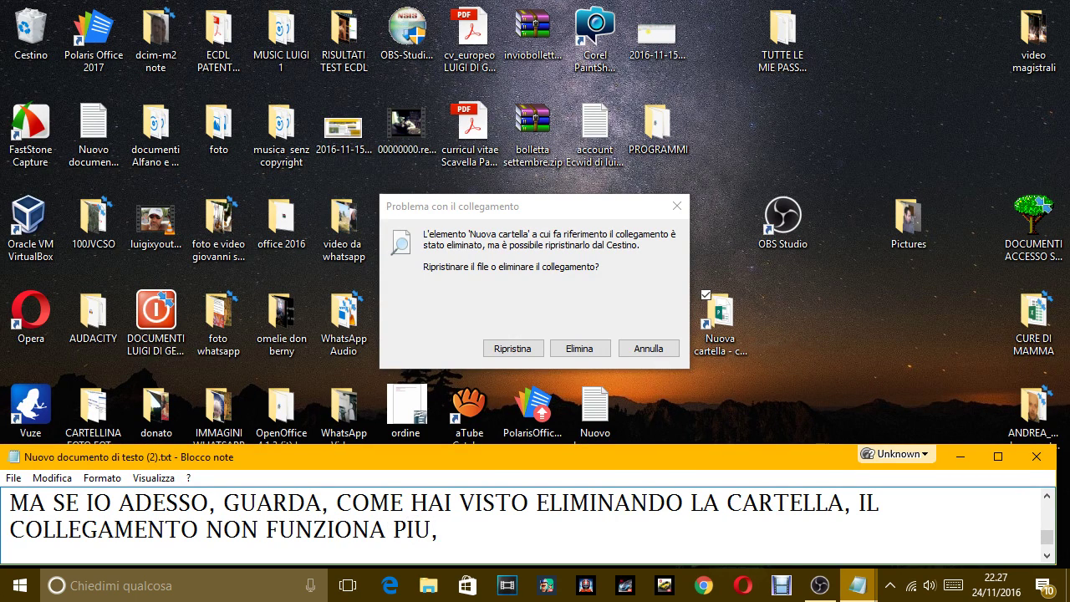
Finish the note's sentence with ", PROPRIO PERCHè NON TROVA PIU LA CARTELLA A CUI è COLLEGATA."
{"action": "type", "text": ", PROPR"}
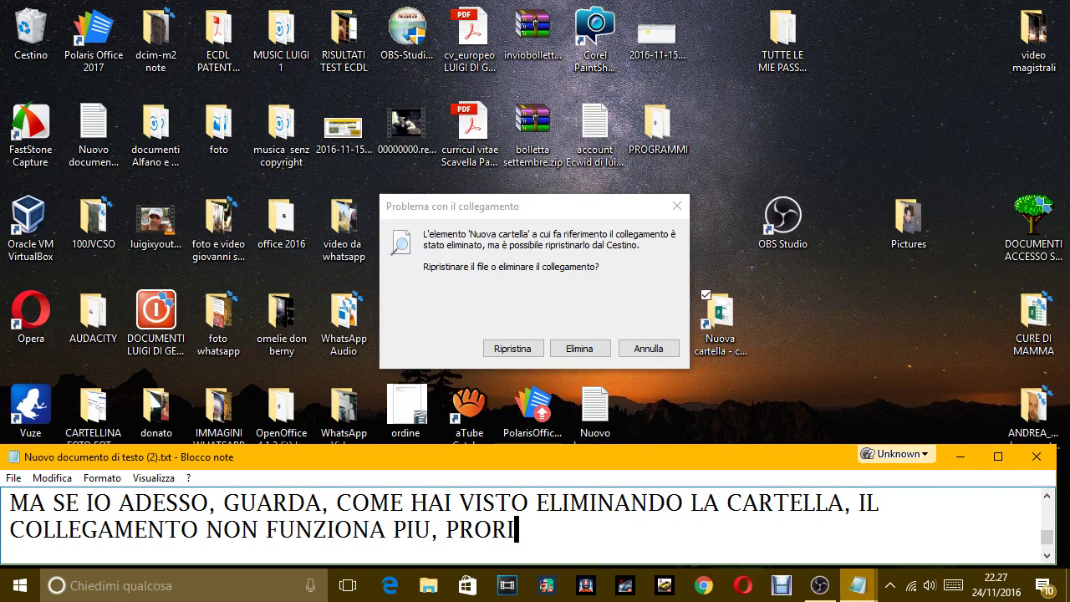
{"action": "key", "text": "BackSpace"}
{"action": "type", "text": "PRIO PER"}
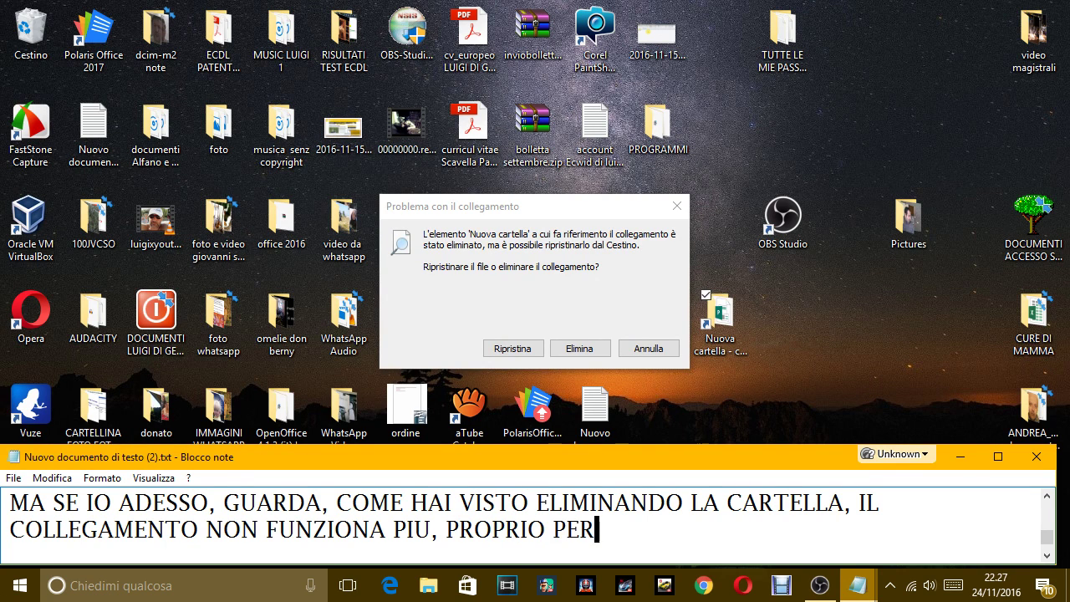
{"action": "type", "text": "CH+"}
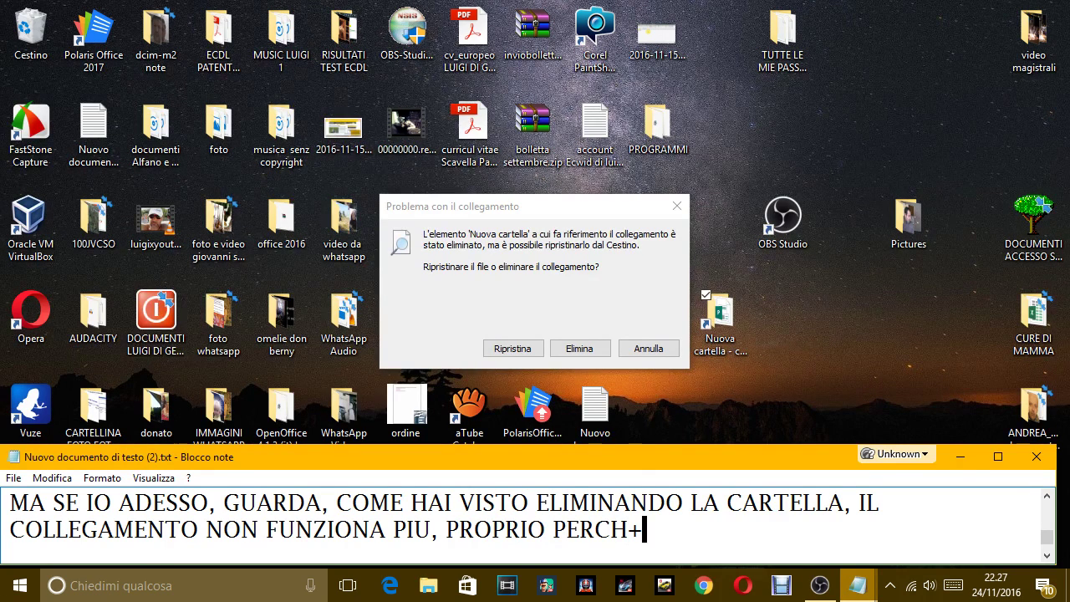
{"action": "type", "text": " N"}
{"action": "key", "text": "BackSpace"}
{"action": "key", "text": "BackSpace"}
{"action": "key", "text": "BackSpace"}
{"action": "type", "text": "è NON TROVA "}
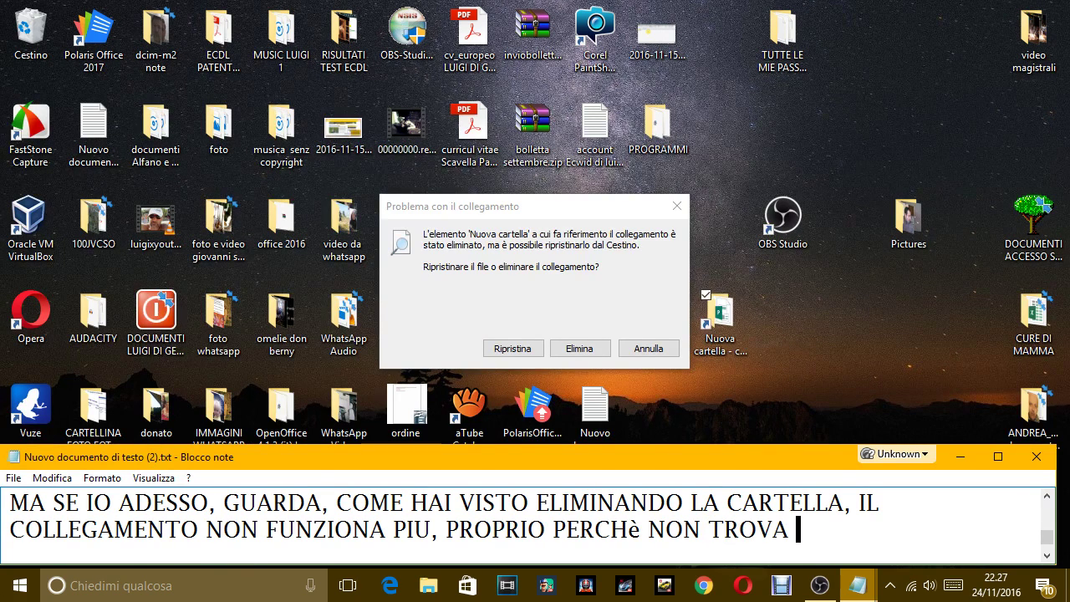
{"action": "type", "text": "PIU LA CARTELL"}
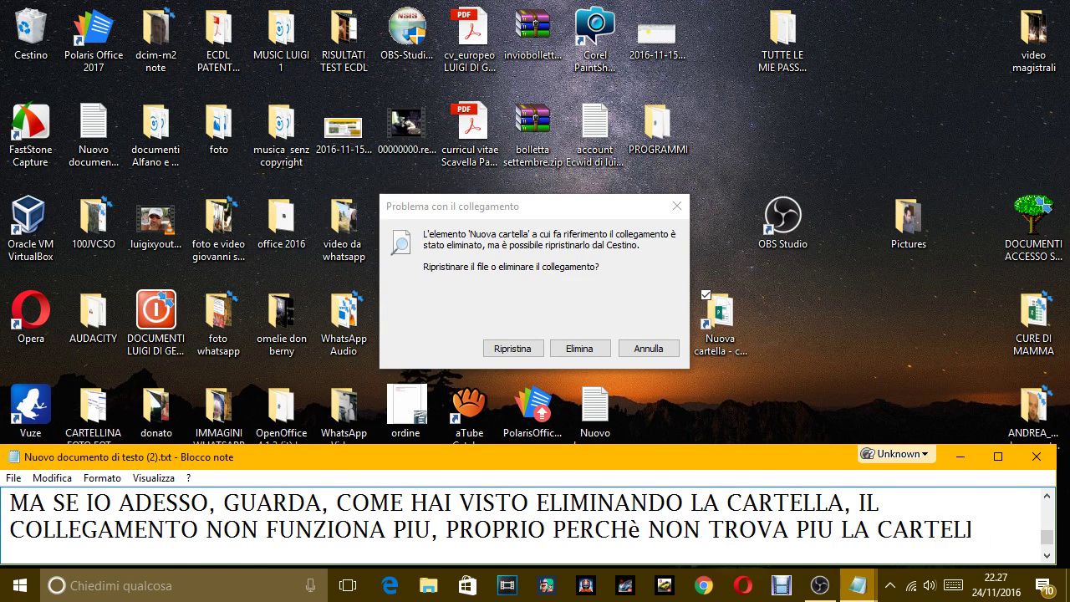
{"action": "type", "text": "A A CUI"}
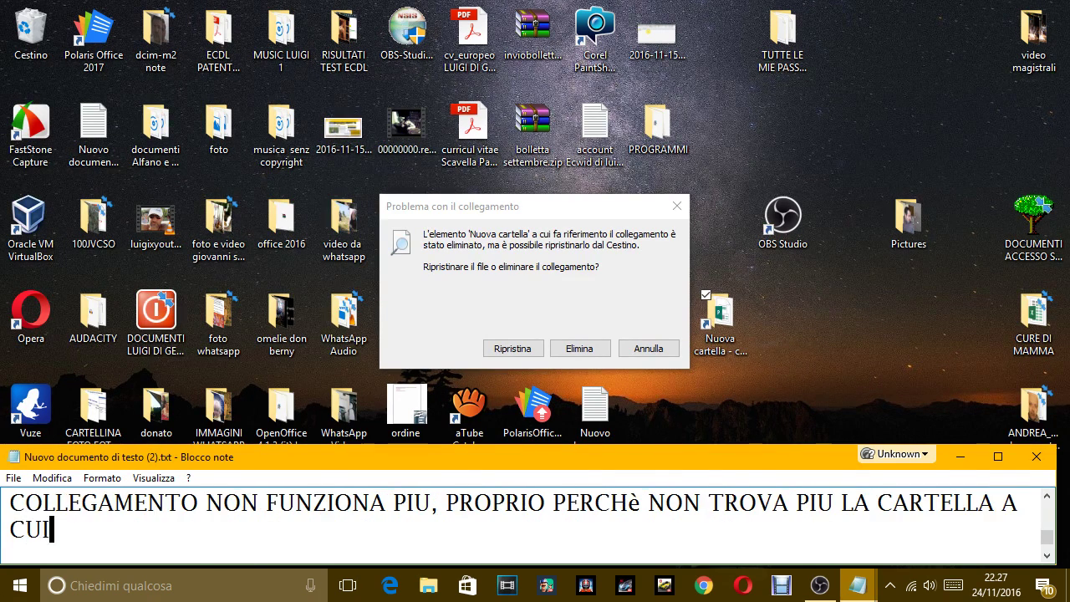
{"action": "type", "text": " è COLL"}
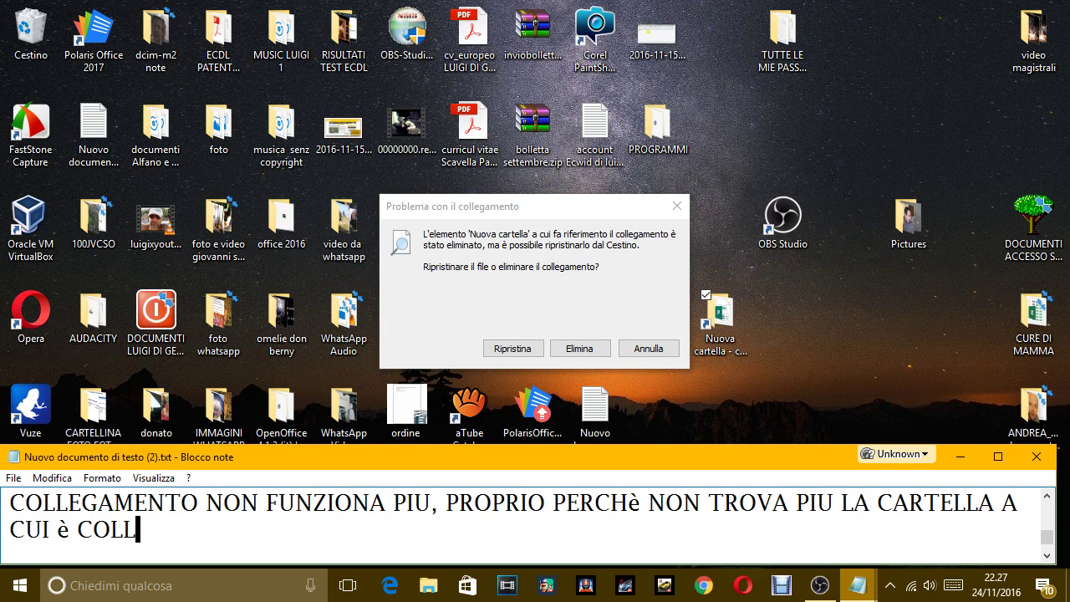
{"action": "type", "text": "EGATA."}
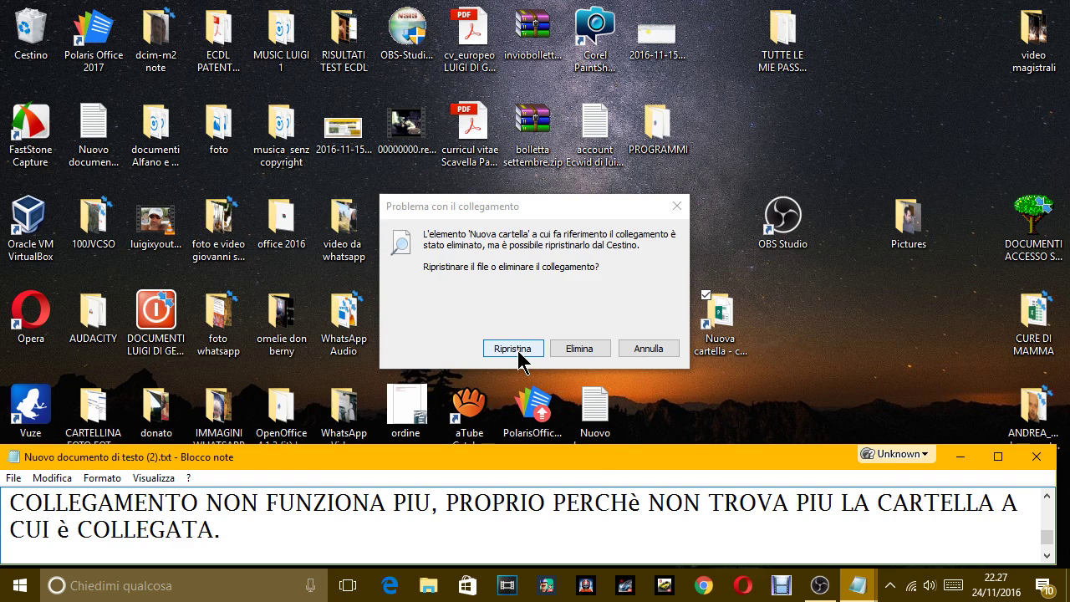
Cancel the shortcut problem dialog, open the Nuova cartella shortcut again and restore the deleted folder
{"action": "left_click", "coordinate": [658, 351]}
{"action": "double_click", "coordinate": [719, 315]}
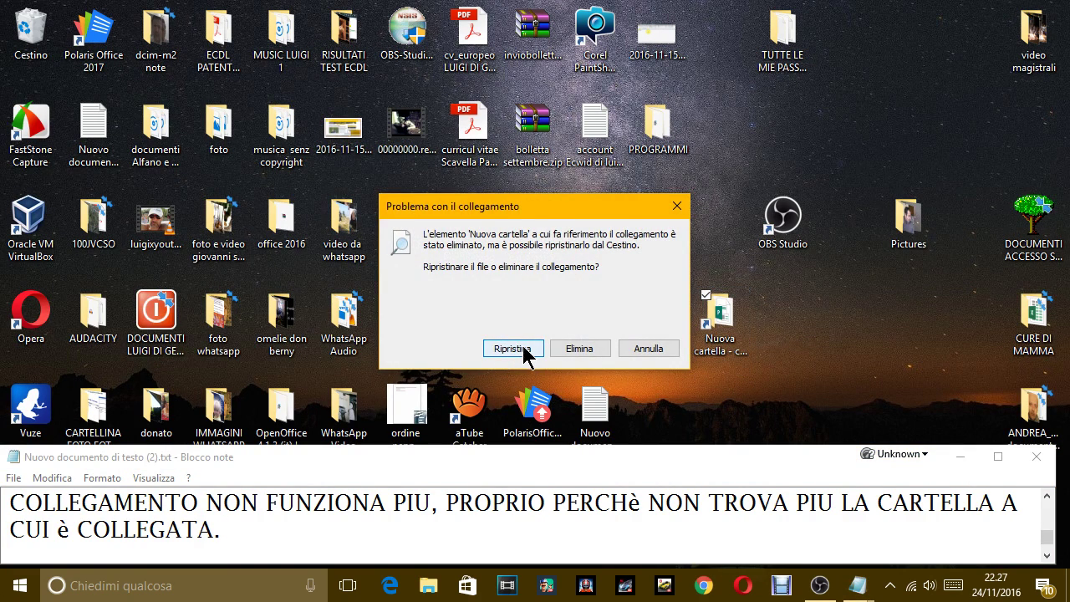
{"action": "left_click", "coordinate": [513, 349]}
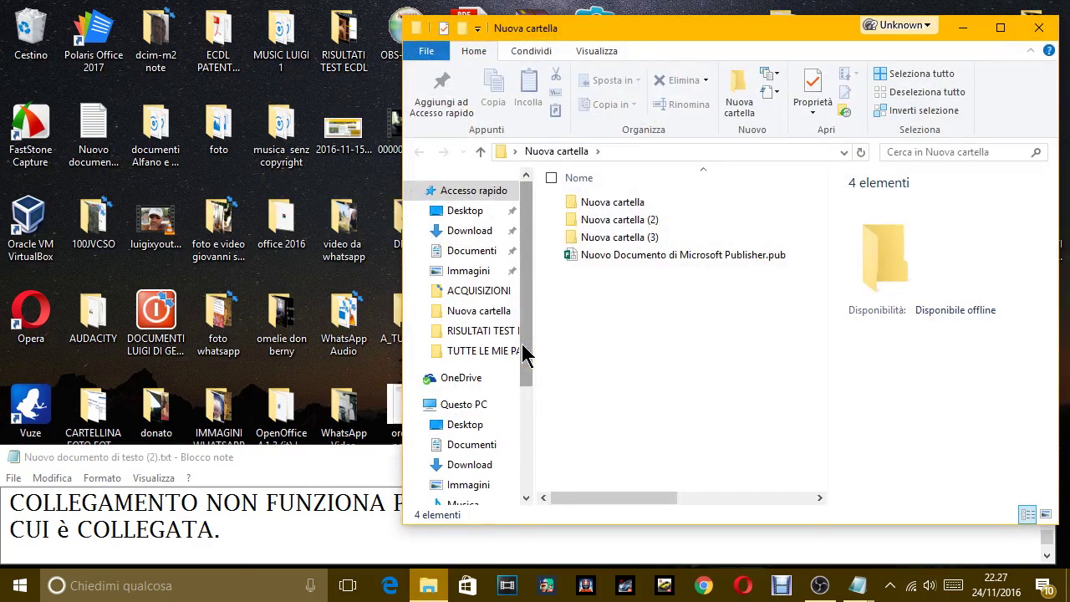
Close the Nuova cartella window and reopen the restored folder through its desktop shortcut
{"action": "left_click", "coordinate": [1039, 28]}
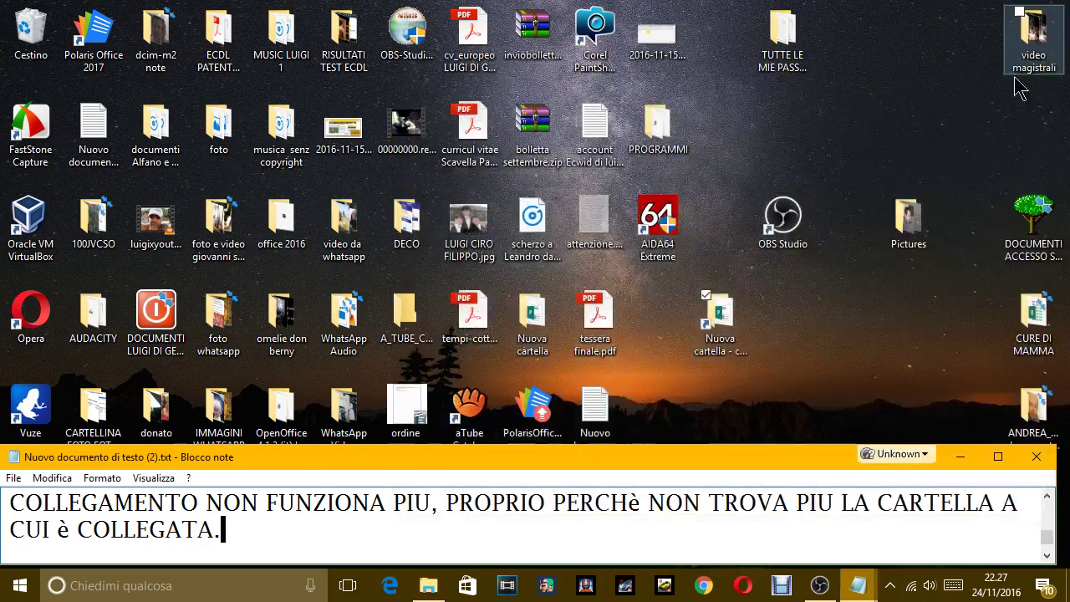
{"action": "left_click", "coordinate": [851, 349]}
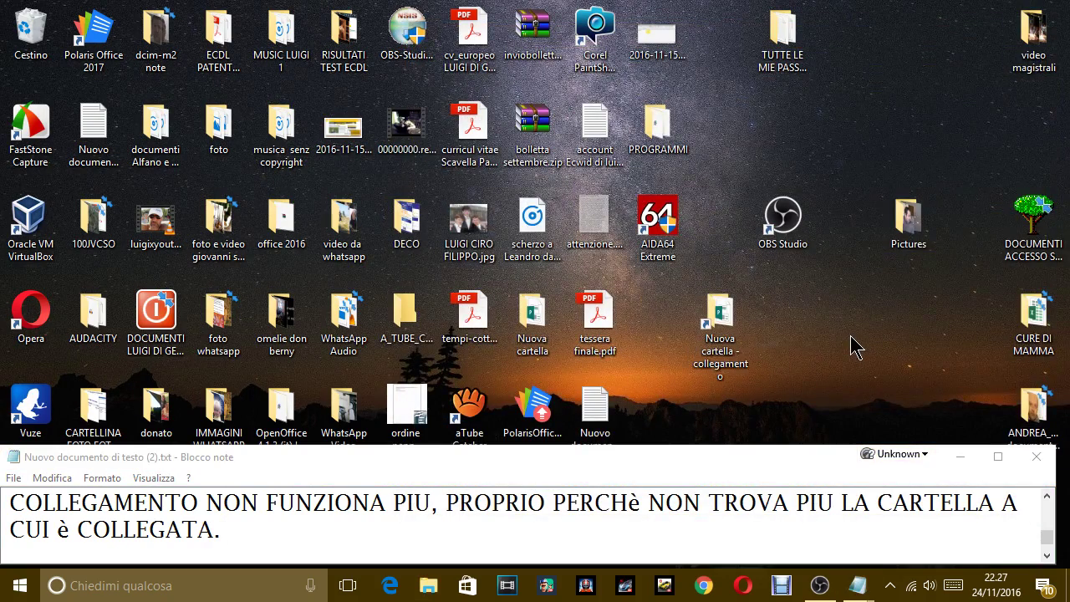
{"action": "double_click", "coordinate": [720, 329]}
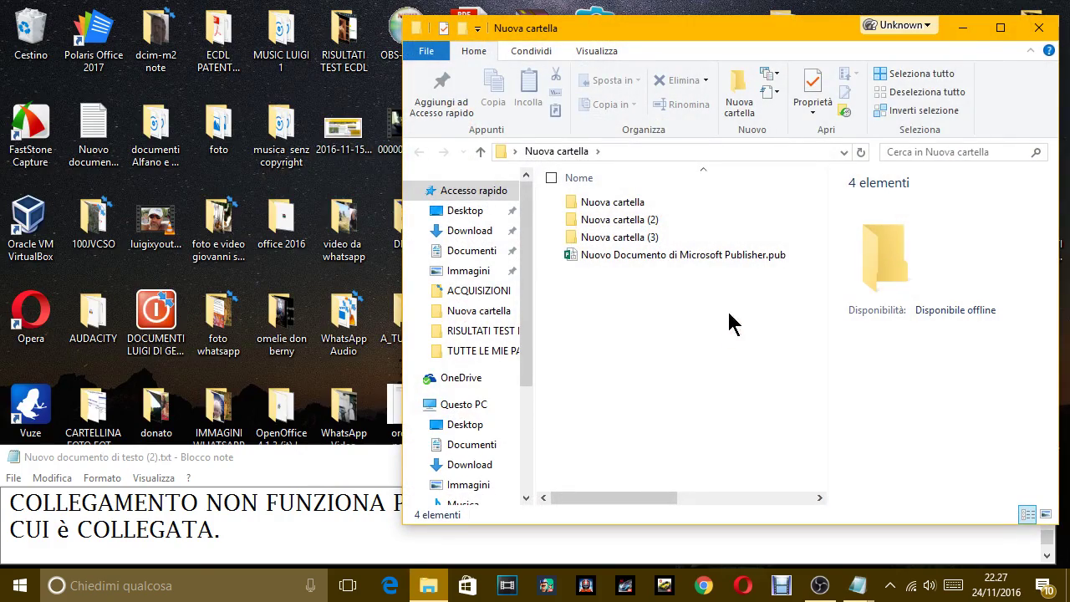
Close the Nuova cartella window and look for the restored folder among the desktop icons with the note minimised
{"action": "left_click", "coordinate": [1038, 28]}
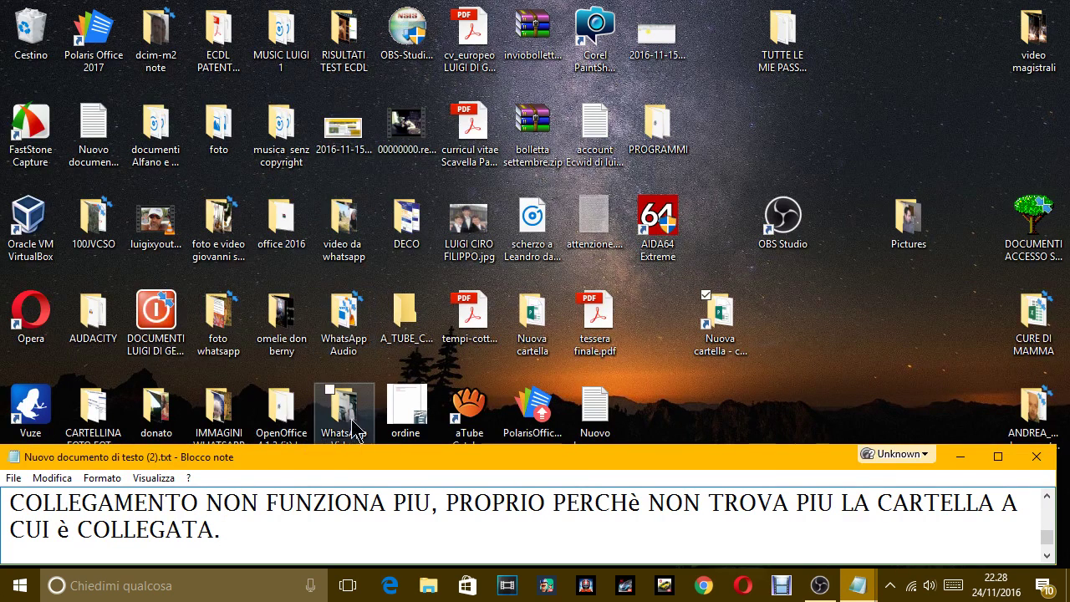
{"action": "left_click", "coordinate": [411, 316]}
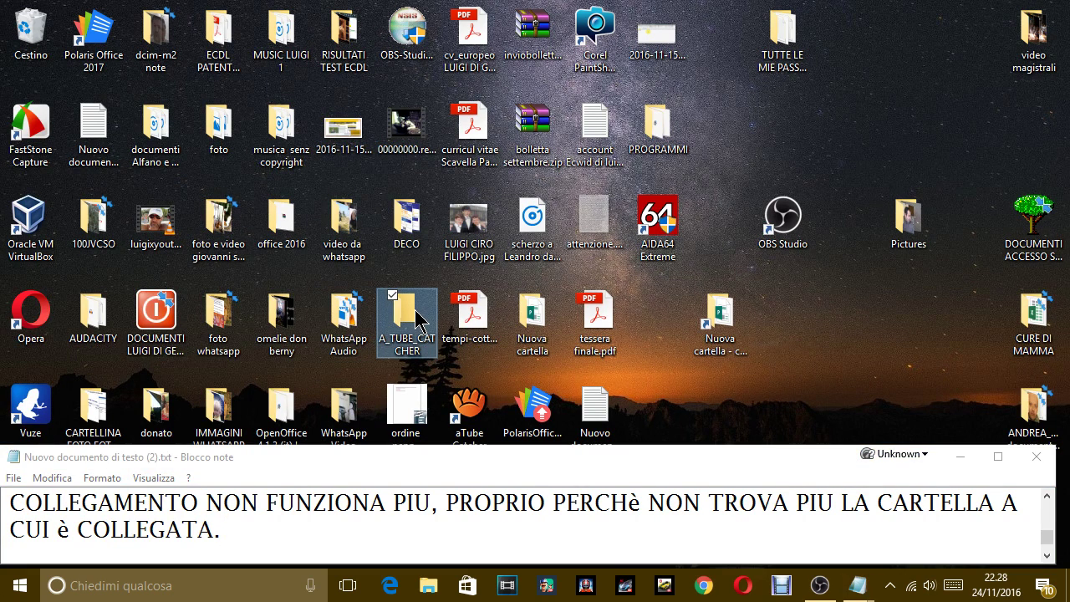
{"action": "key", "text": "n"}
{"action": "key", "text": "n"}
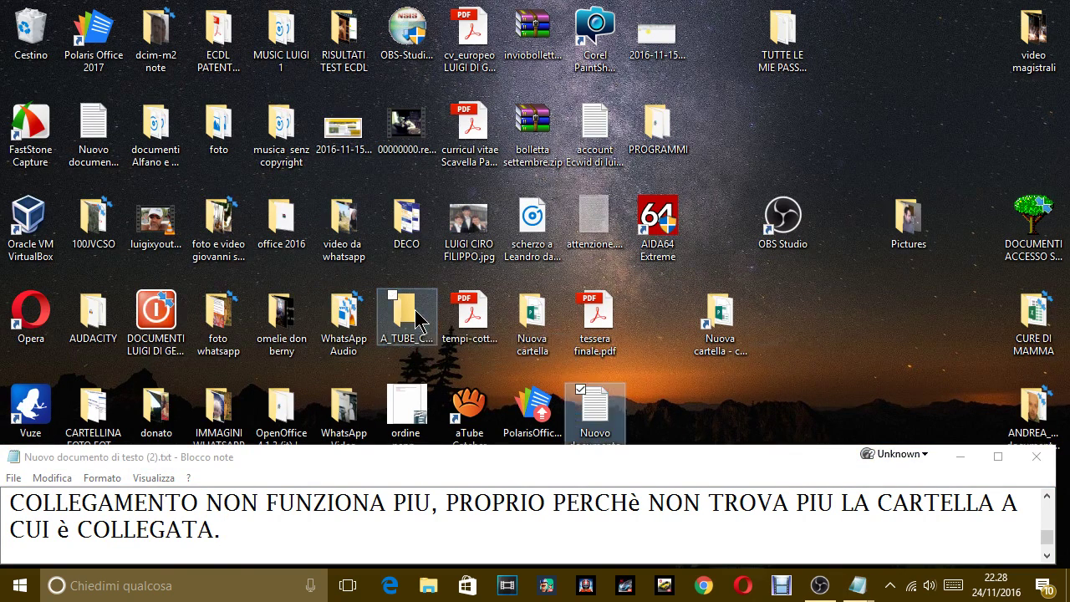
{"action": "key", "text": "n"}
{"action": "key", "text": "n"}
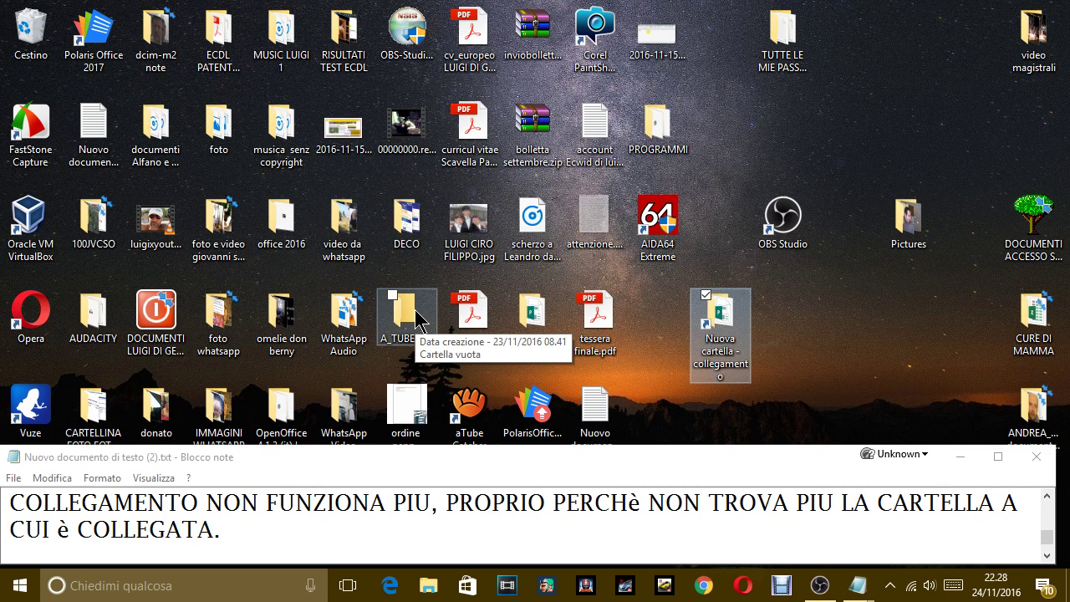
{"action": "key", "text": "n"}
{"action": "mouse_move", "coordinate": [712, 306]}
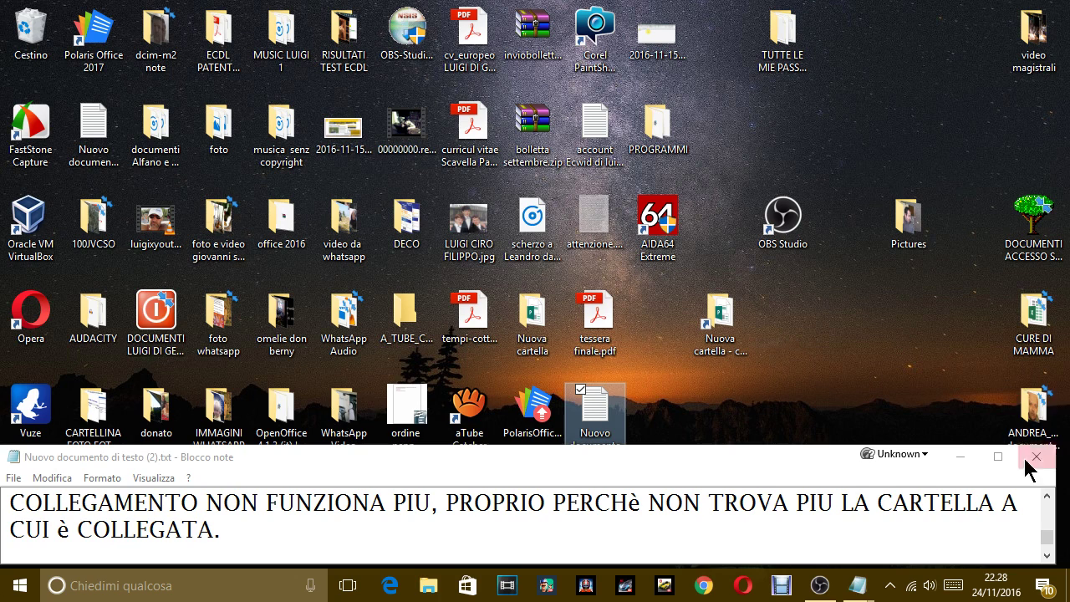
{"action": "left_click", "coordinate": [958, 458]}
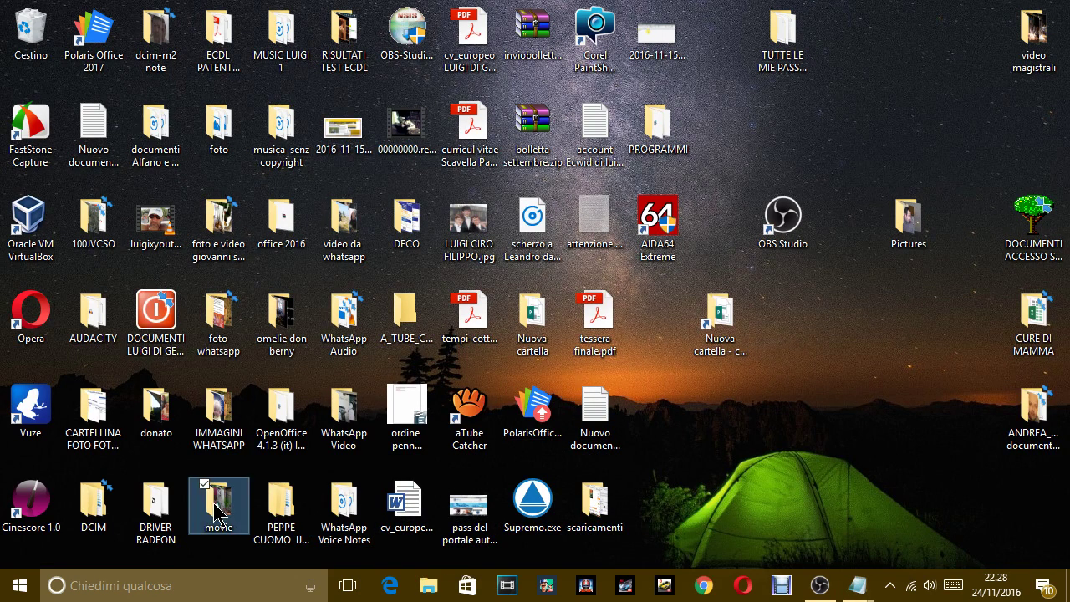
{"action": "key", "text": "n"}
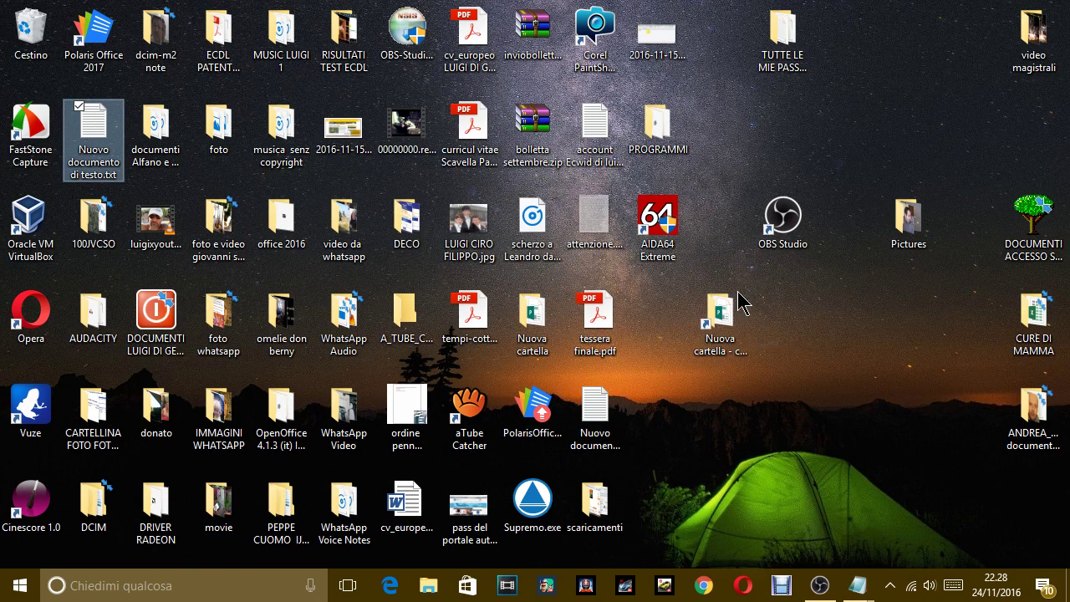
Open and close the restored folder through its shortcut, and move the Nuova cartella folder to the free space just beyond that shortcut
{"action": "left_click", "coordinate": [717, 318]}
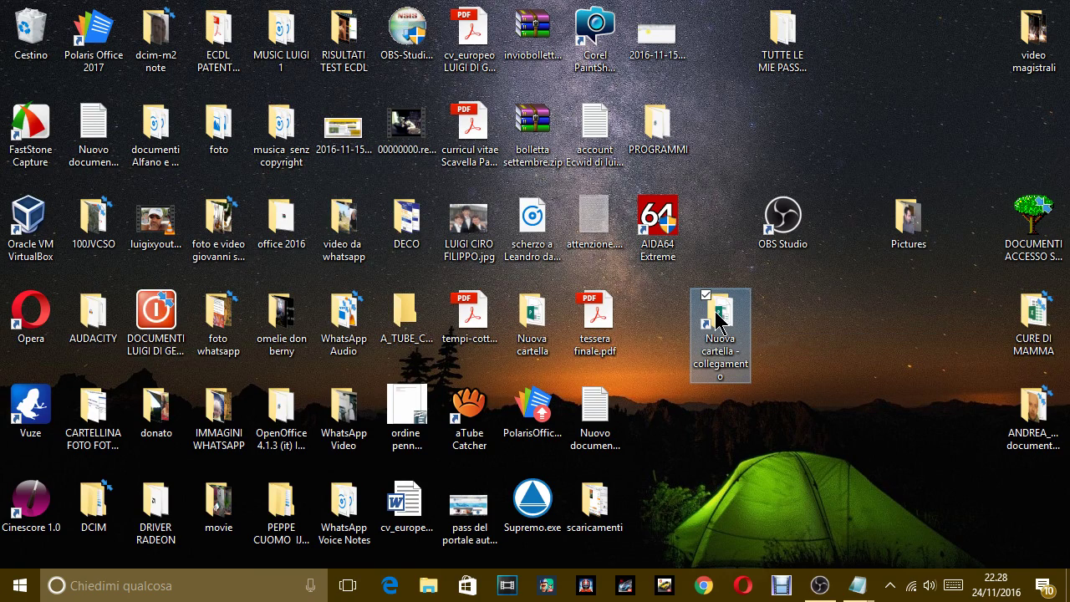
{"action": "double_click", "coordinate": [717, 318]}
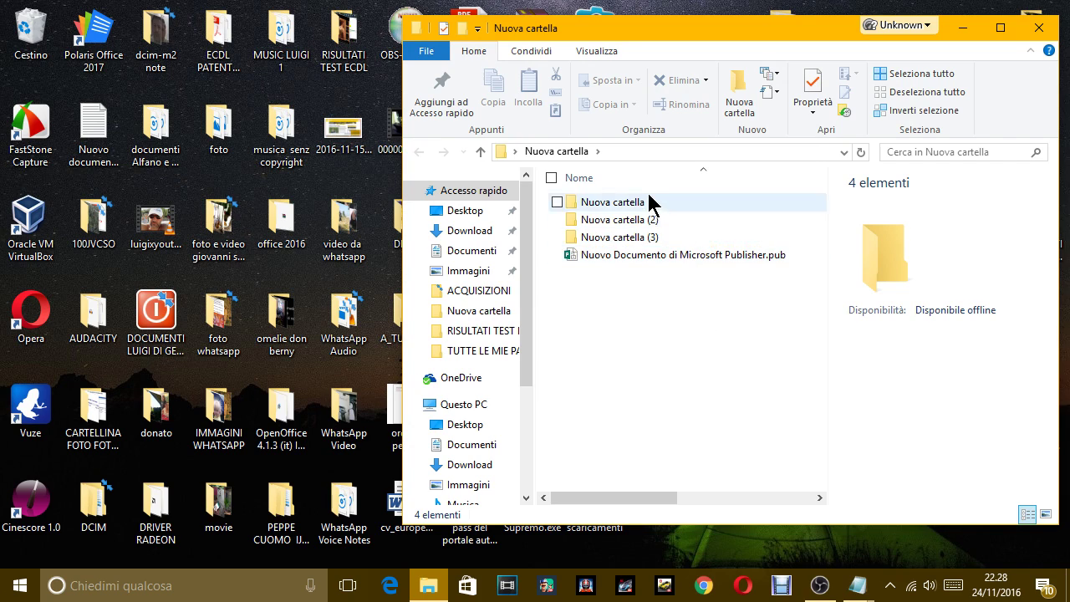
{"action": "left_click", "coordinate": [1038, 27]}
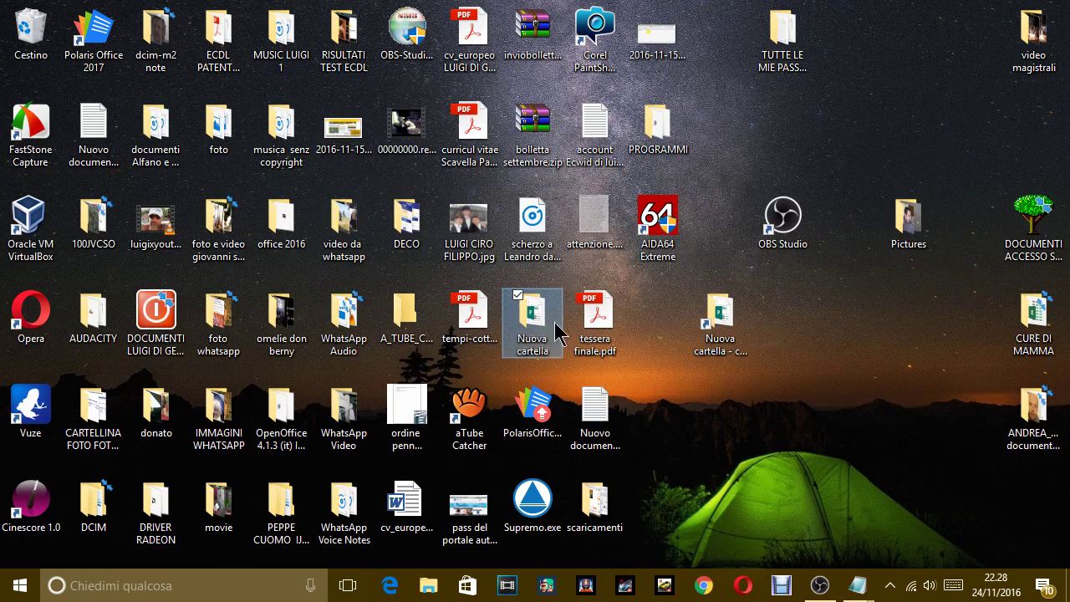
{"action": "left_click_drag", "start_coordinate": [525, 316], "coordinate": [839, 315]}
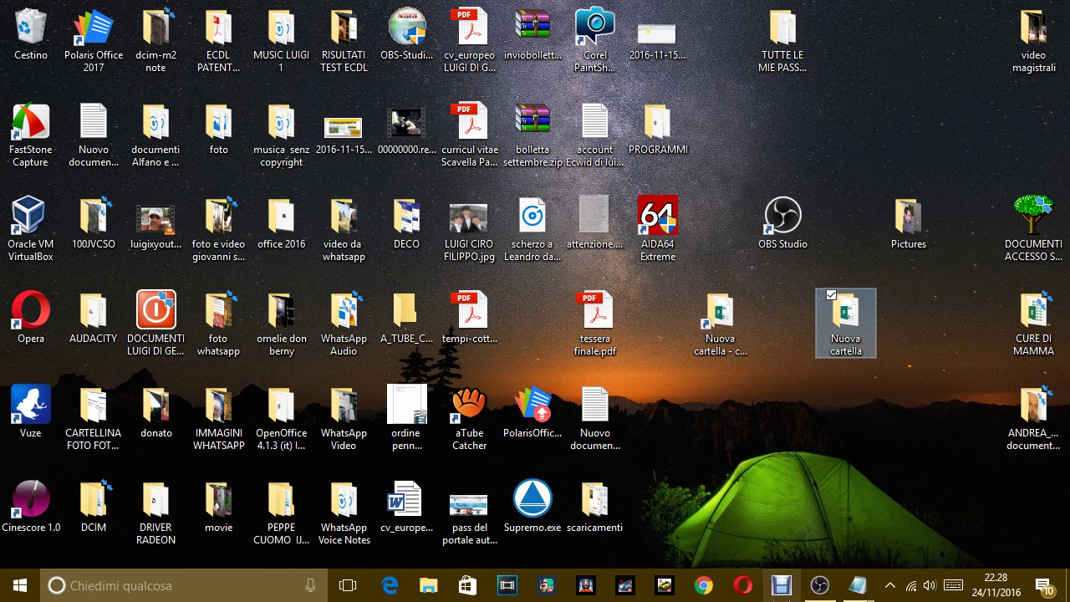
Replace the text in Nuovo documento di testo (3).txt with "rIPRISTINANDO LA CARTELLA, ILCOLLEGAMENTO FUNZIONA DI NUOVO"
{"action": "left_click", "coordinate": [857, 585]}
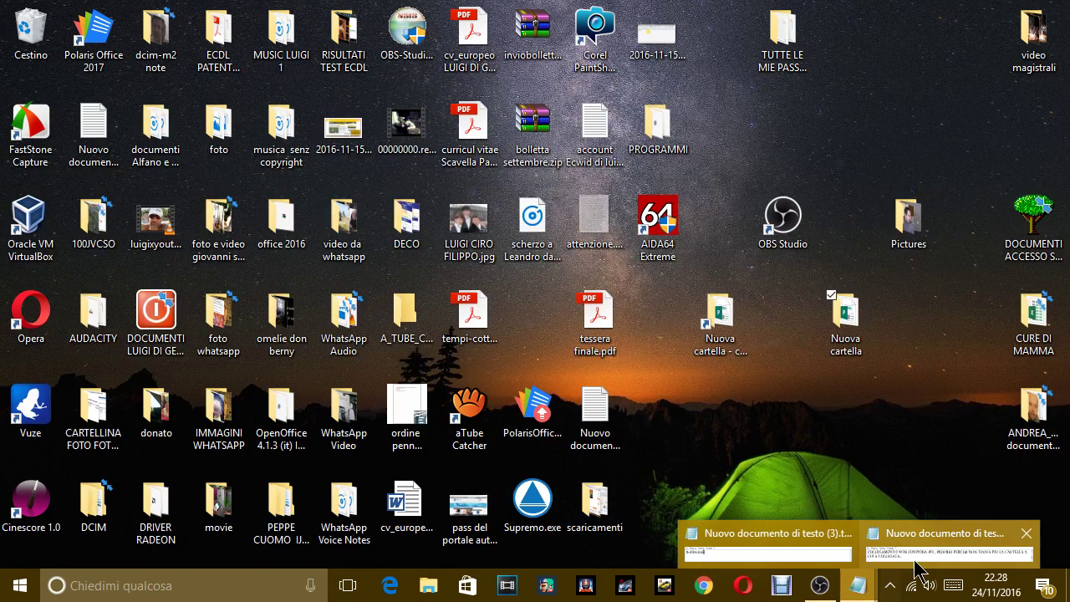
{"action": "left_click", "coordinate": [823, 544]}
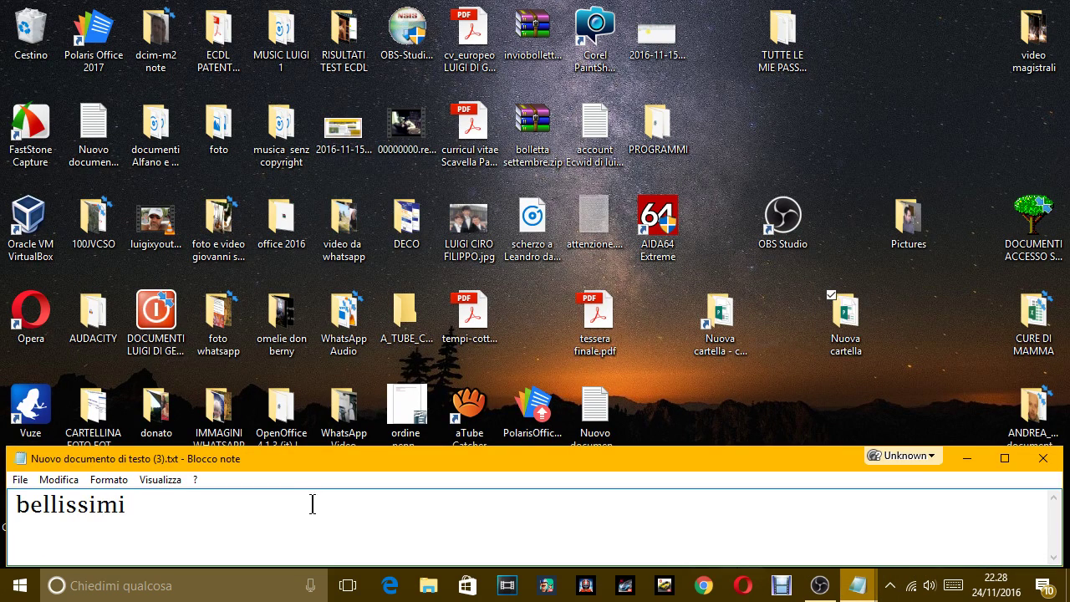
{"action": "left_click_drag", "start_coordinate": [213, 510], "coordinate": [5, 483]}
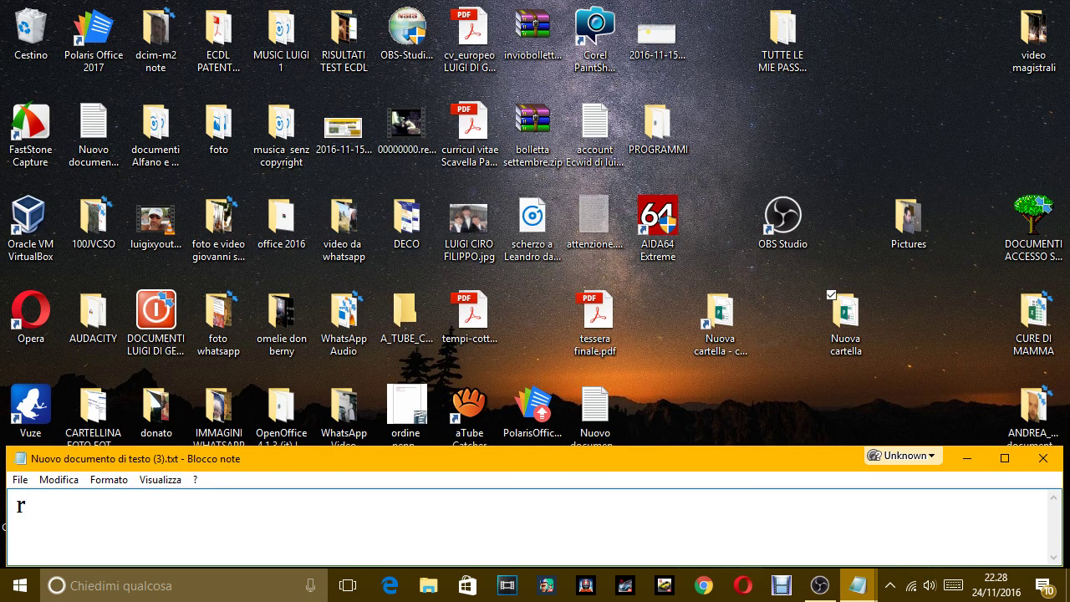
{"action": "type", "text": "PRISI"}
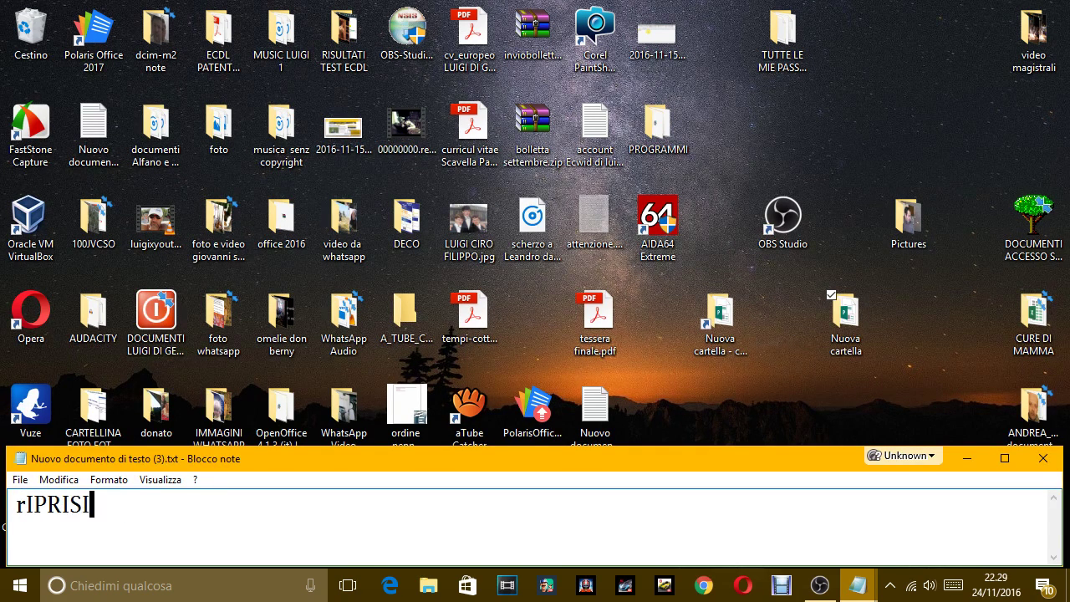
{"action": "key", "text": "BackSpace"}
{"action": "type", "text": "TINANDO LA"}
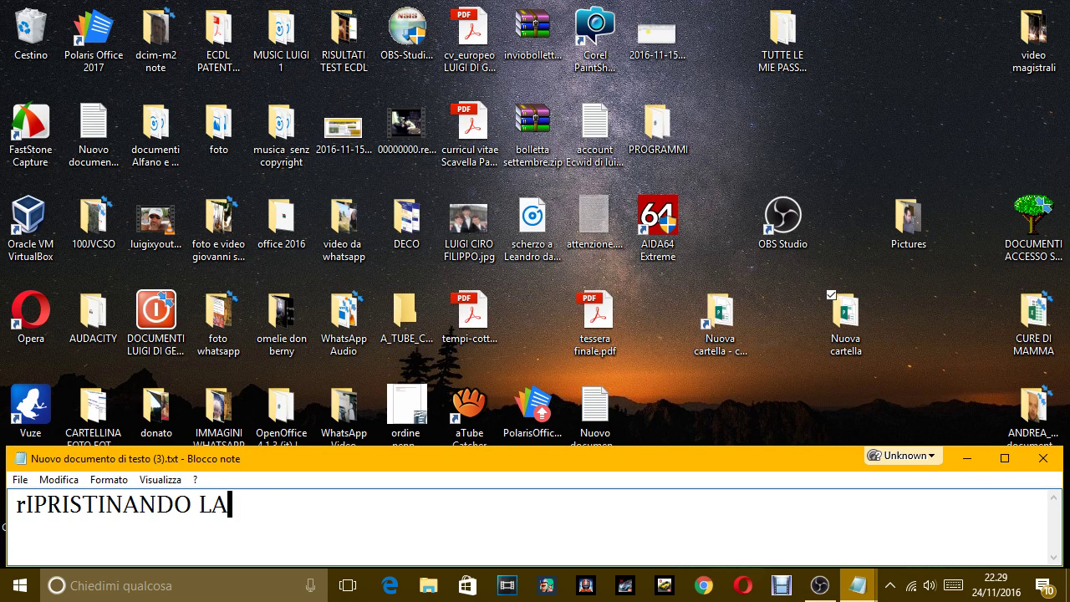
{"action": "type", "text": " CARTELLA, "}
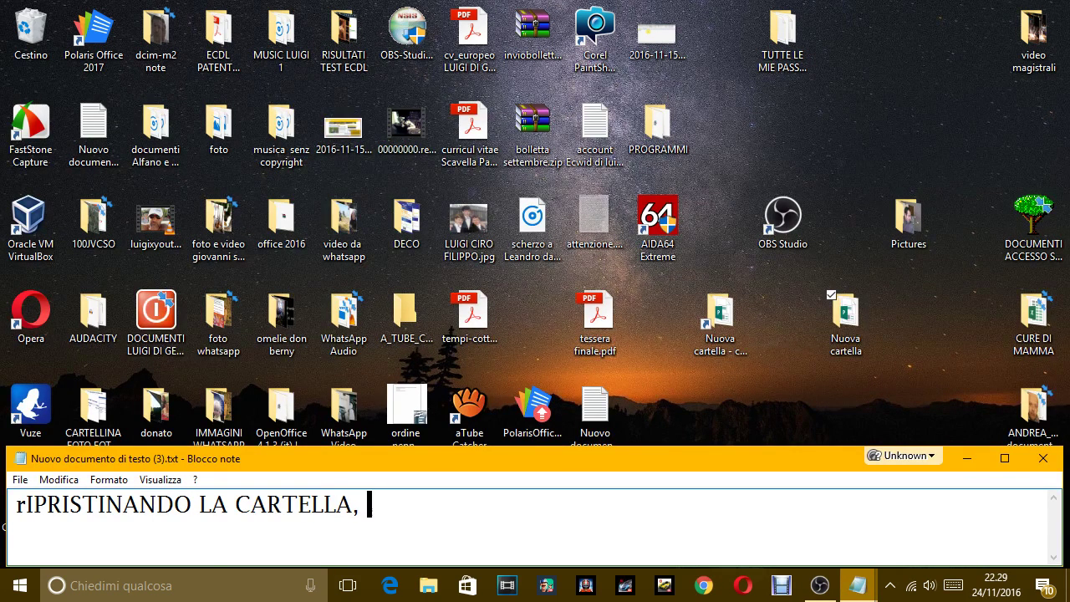
{"action": "type", "text": "ILCOLL"}
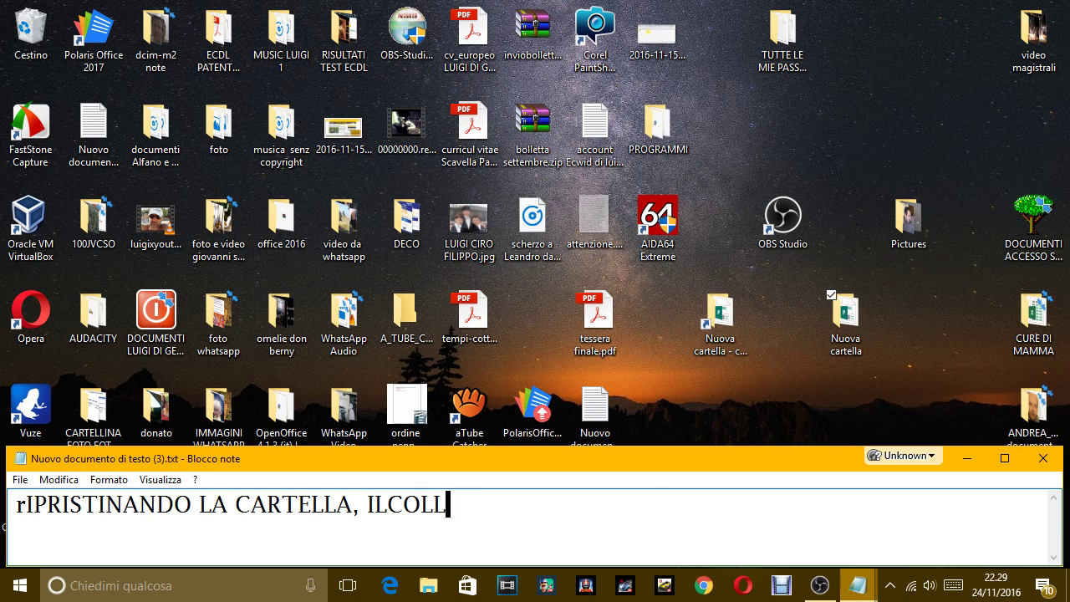
{"action": "type", "text": "EGAMENTO FUNZIONA DI NUOVO"}
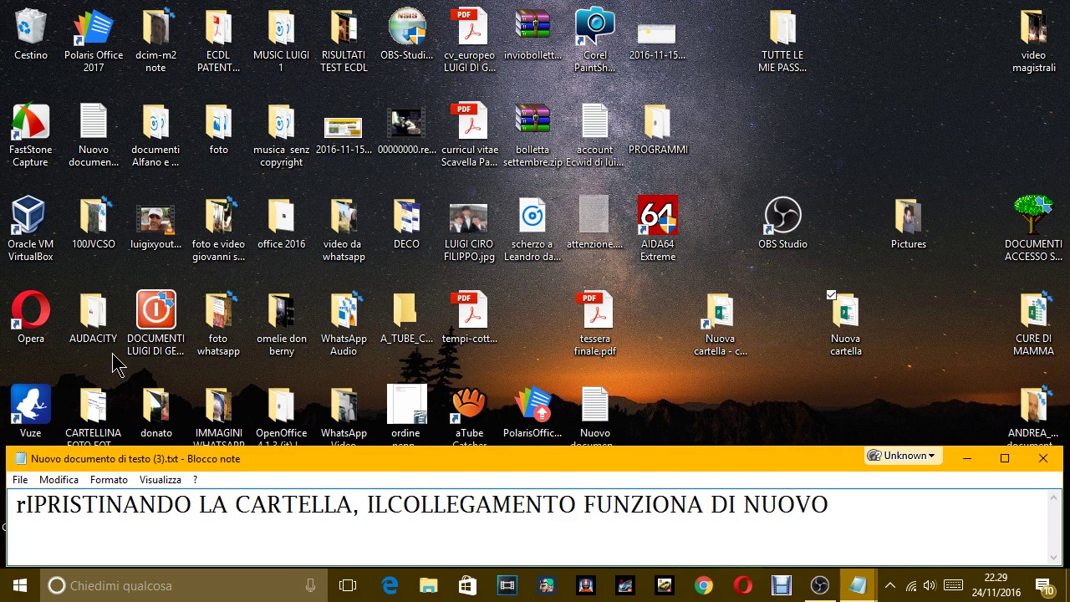
Compare the contents of the Nuova cartella folder opened directly and through its shortcut, closing each window
{"action": "left_click", "coordinate": [865, 316]}
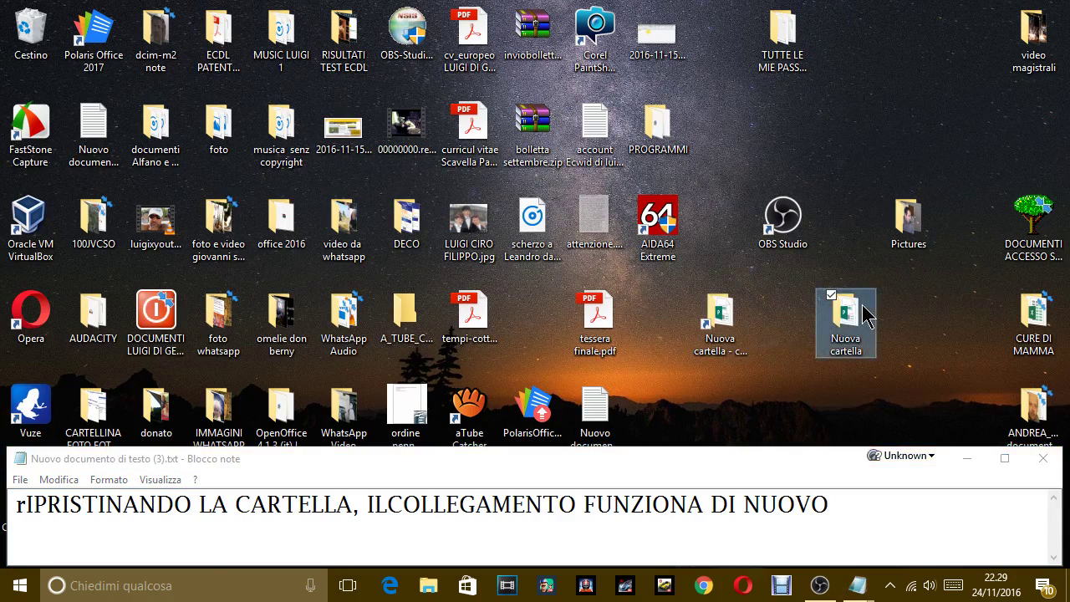
{"action": "double_click", "coordinate": [865, 316]}
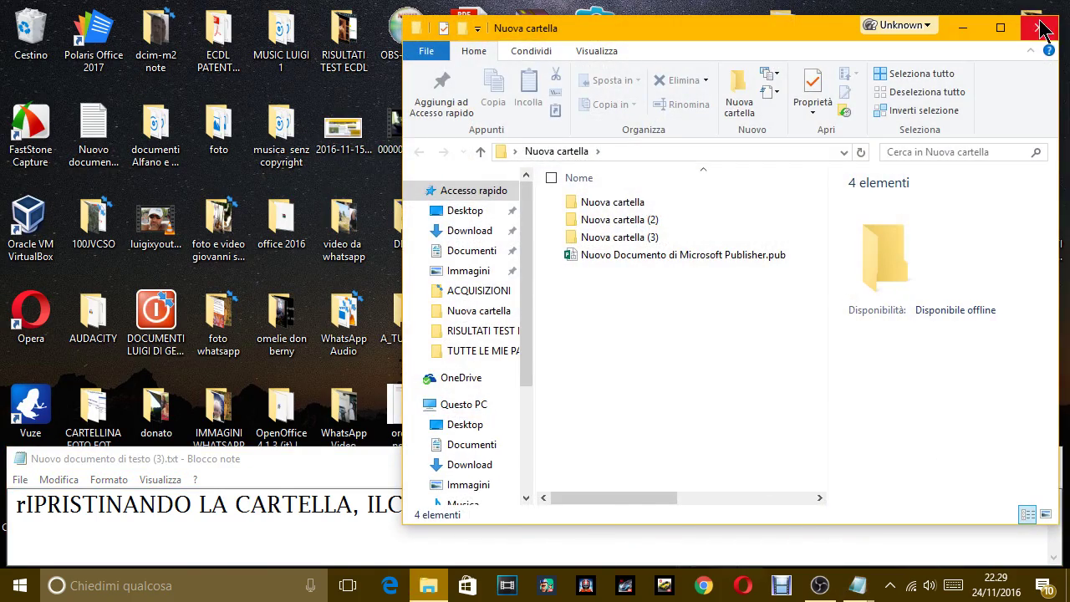
{"action": "left_click", "coordinate": [1040, 28]}
{"action": "left_click", "coordinate": [742, 336]}
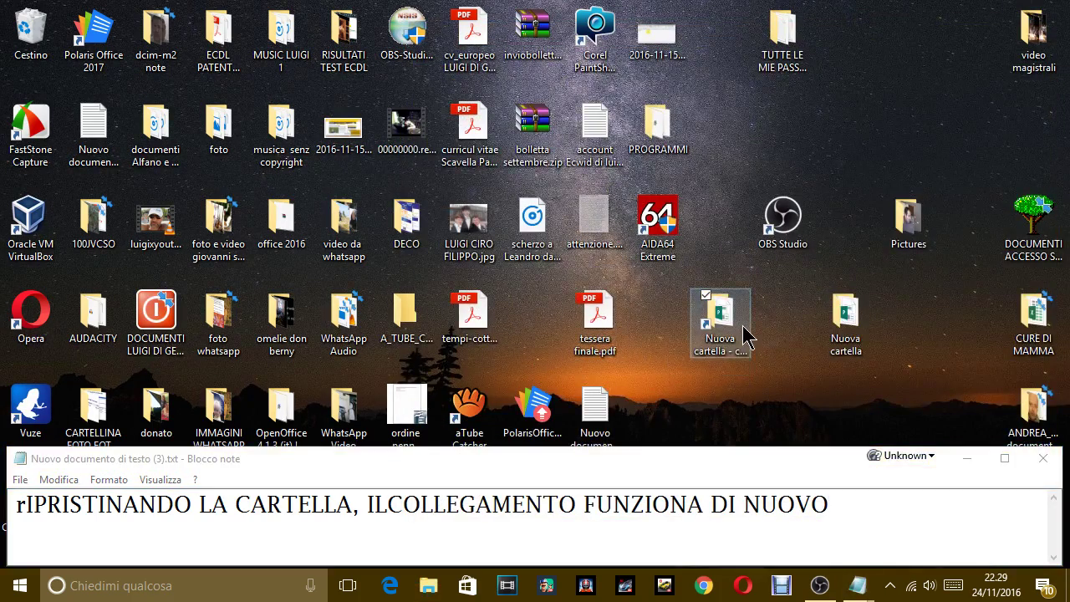
{"action": "double_click", "coordinate": [742, 326]}
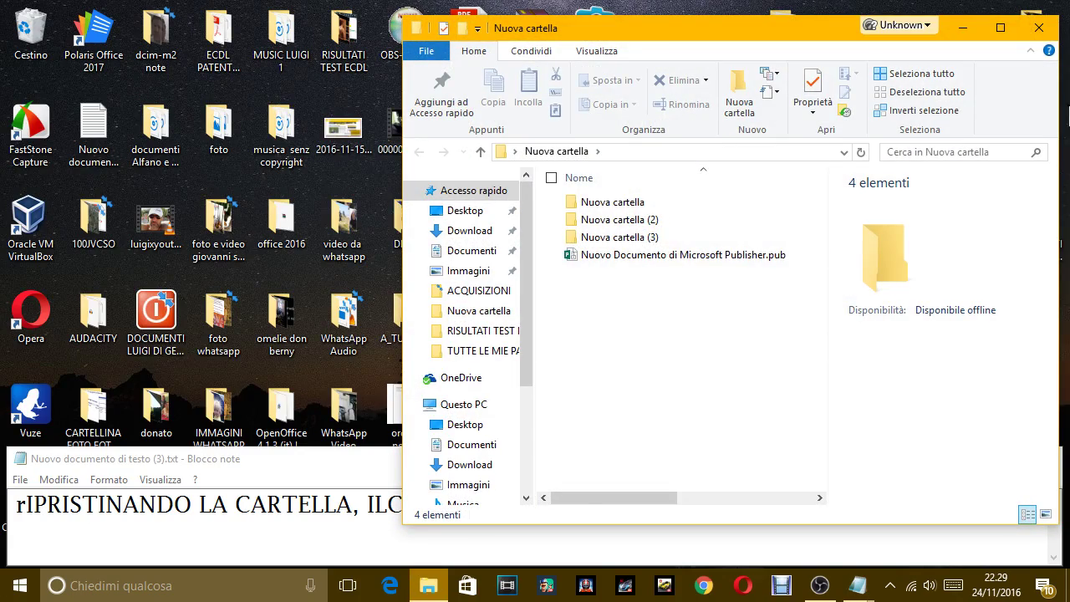
{"action": "left_click", "coordinate": [1039, 27]}
Delete the Nuova cartella folder from the desktop and try to open it through its shortcut
{"action": "left_click", "coordinate": [839, 316]}
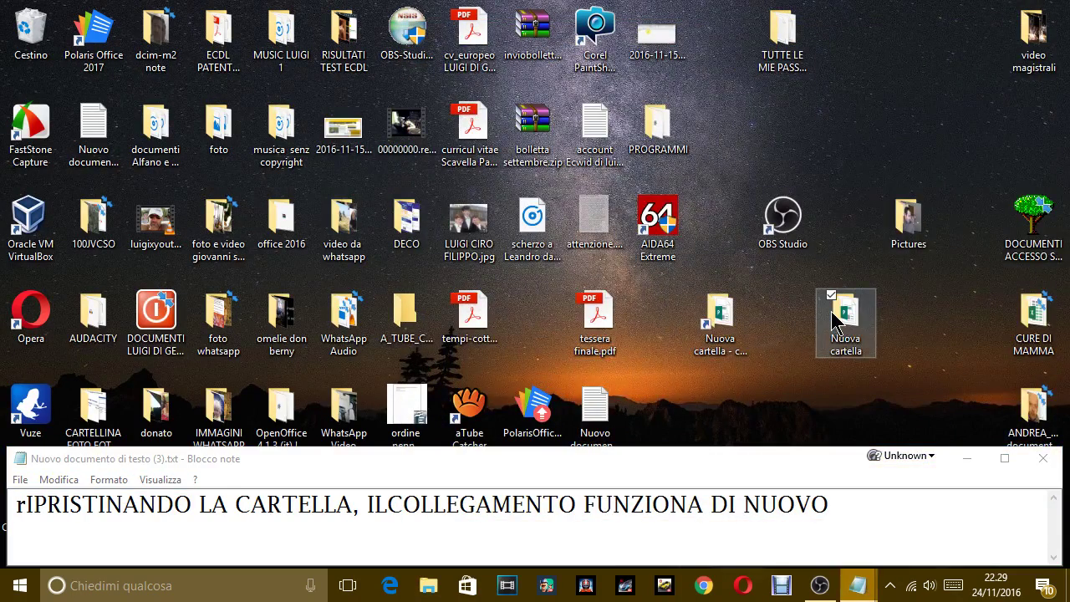
{"action": "key", "text": "Delete"}
{"action": "left_click", "coordinate": [601, 337]}
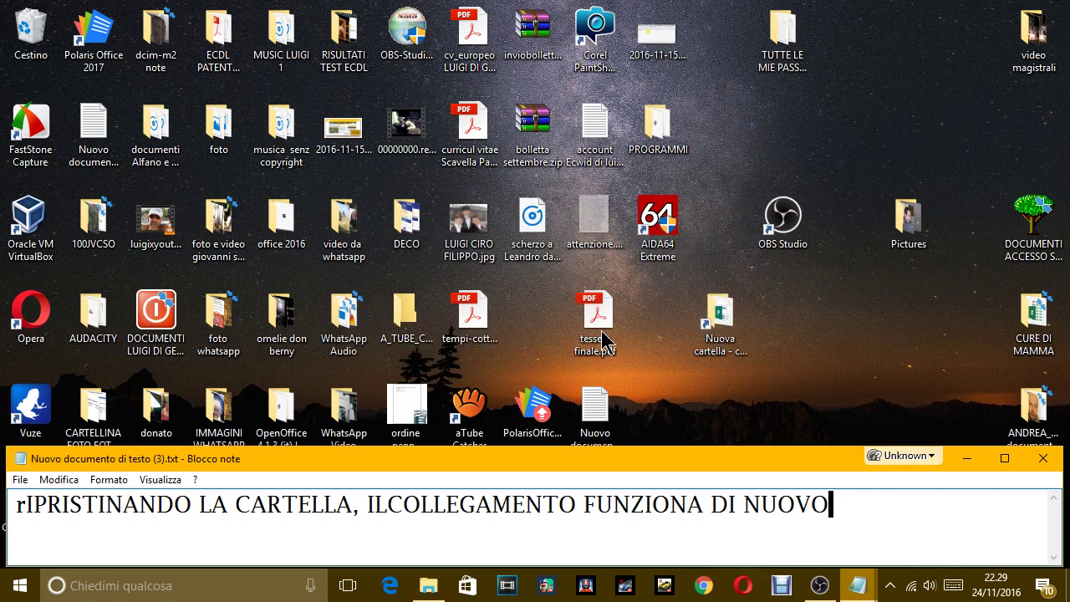
{"action": "double_click", "coordinate": [718, 314]}
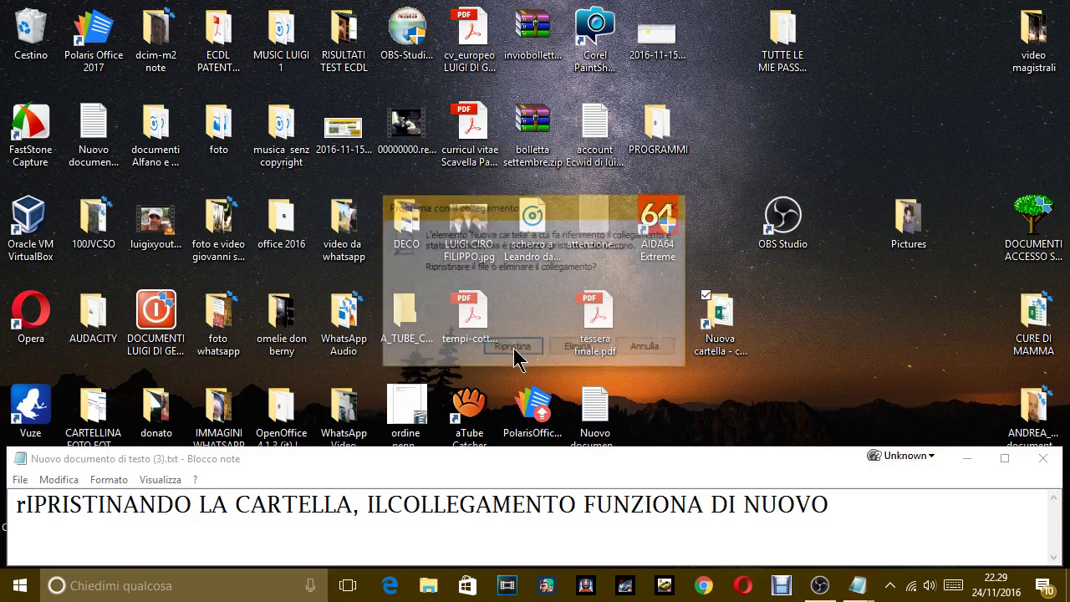
End the note's sentence after "NUOVO" with a full stop, leaving the shortcut problem dialog open
{"action": "left_click", "coordinate": [894, 505]}
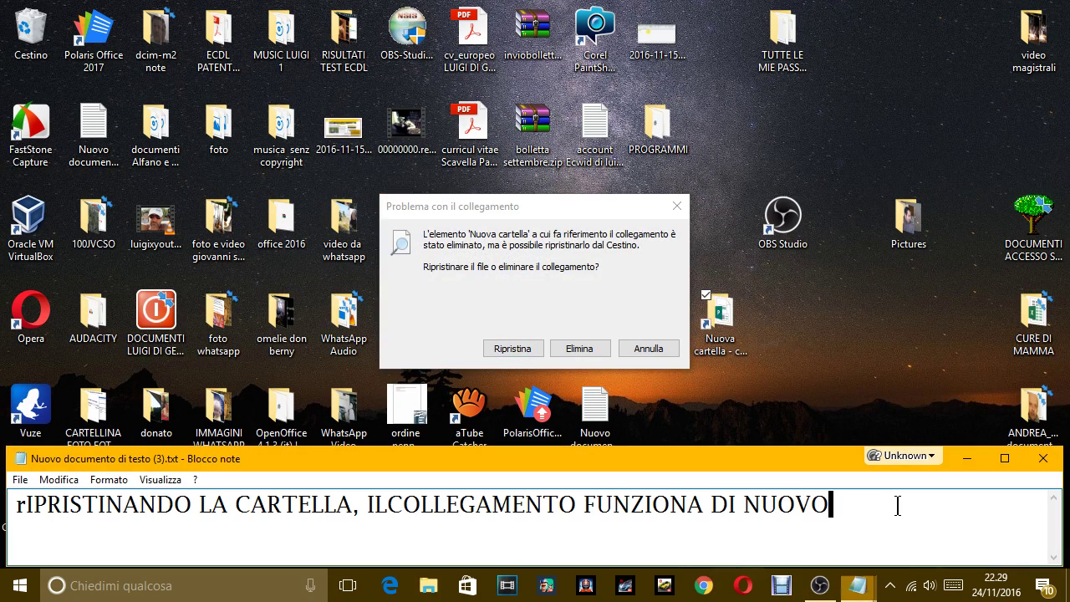
{"action": "type", "text": "."}
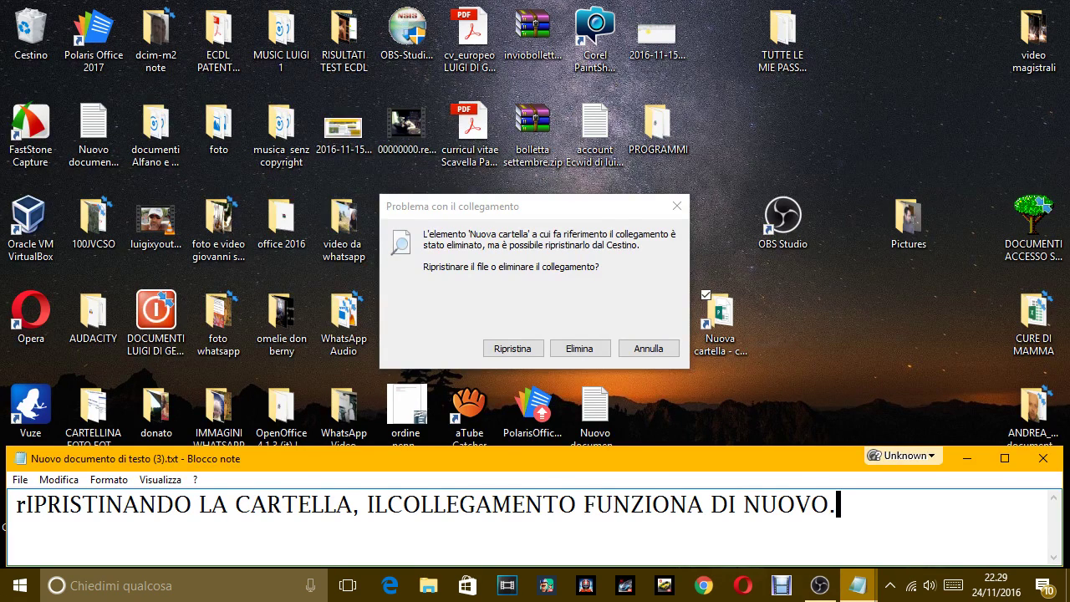
{"action": "type", "text": " QUANDO"}
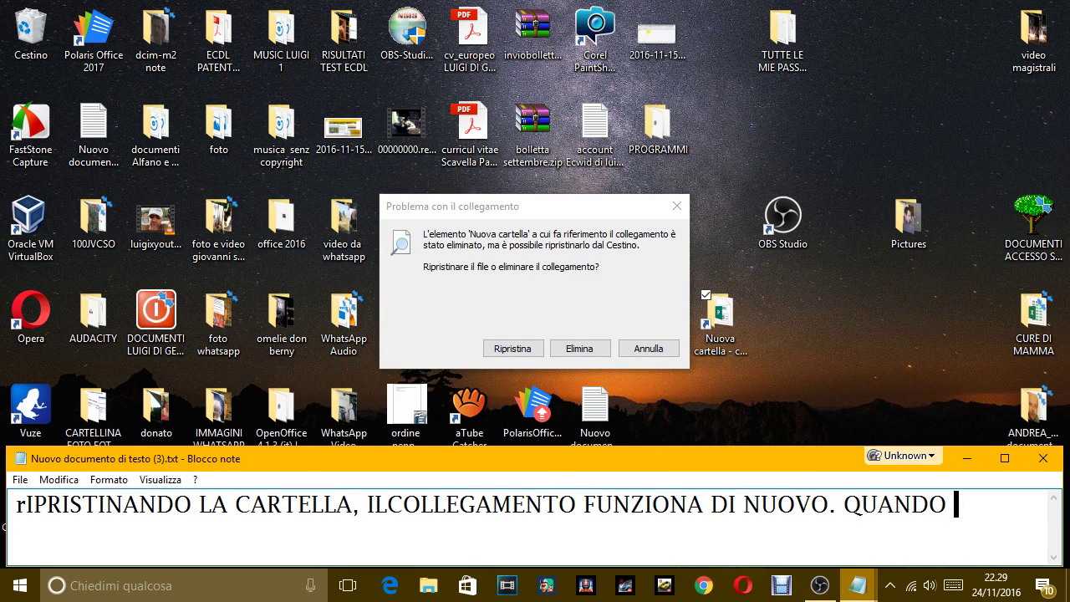
{"action": "key", "text": "BackSpace"}
{"action": "key", "text": "BackSpace"}
{"action": "key", "text": "BackSpace"}
{"action": "key", "text": "BackSpace"}
{"action": "key", "text": "BackSpace"}
{"action": "key", "text": "BackSpace"}
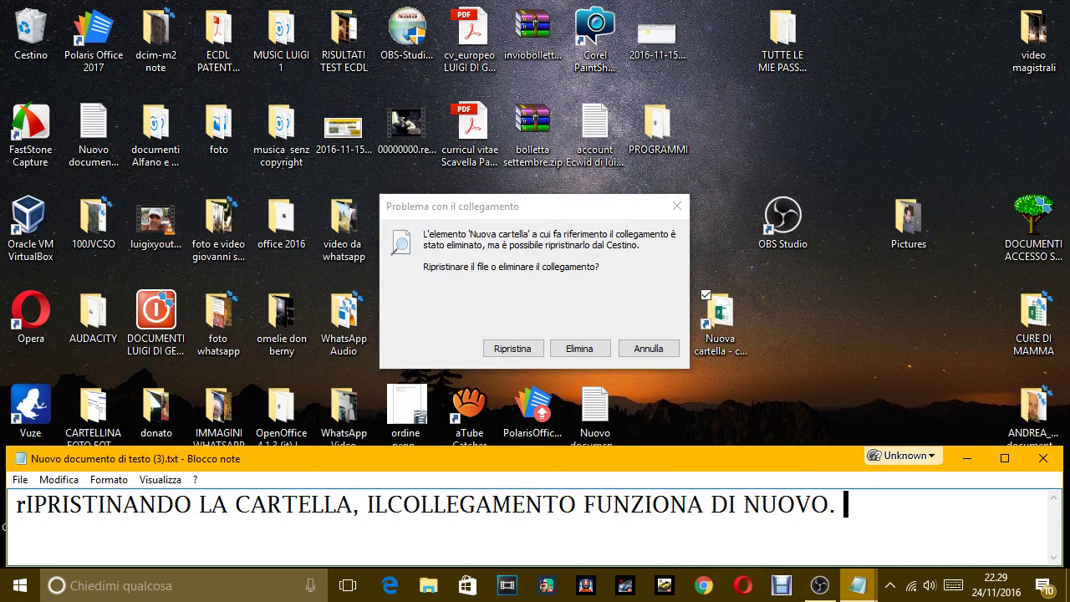
Continue the note with the sentence "SE INVECE LA CANCELLI NON TROVI PIU NULLA."
{"action": "type", "text": "SE INVECE A"}
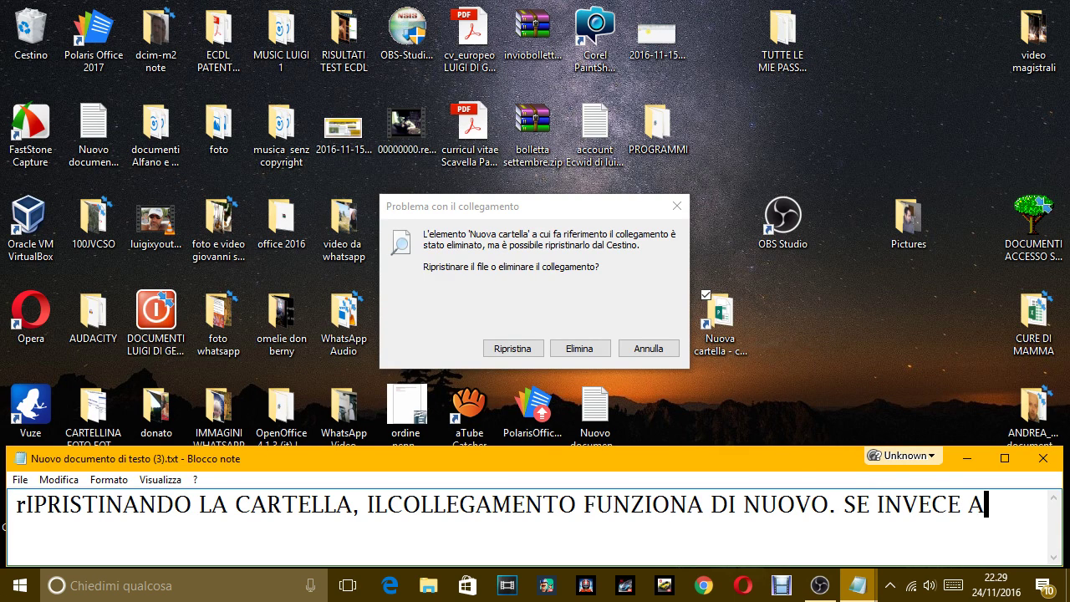
{"action": "key", "text": "BackSpace"}
{"action": "type", "text": "LA CANCEL"}
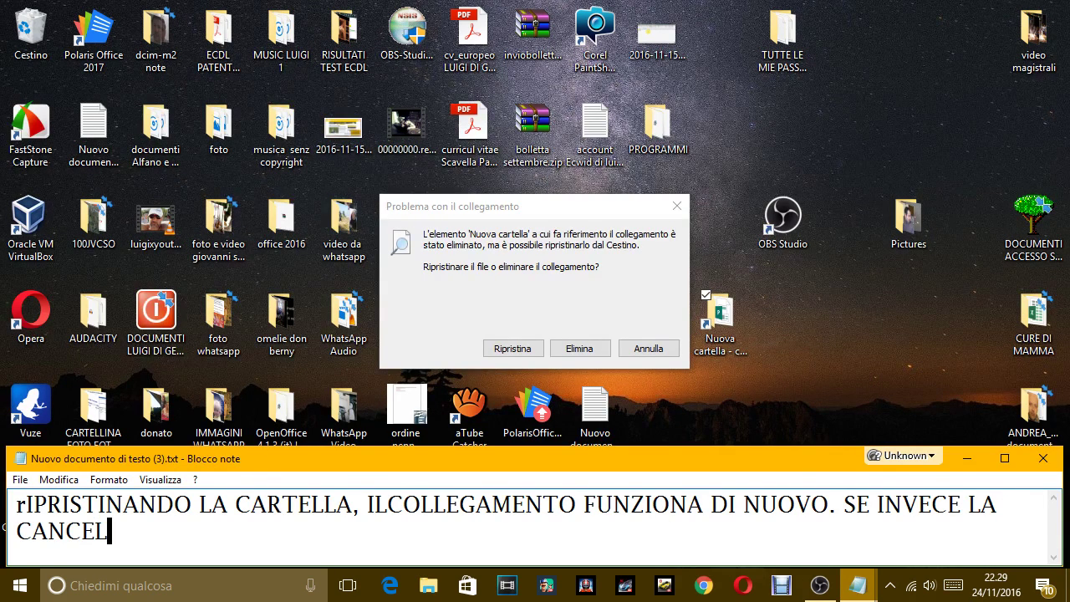
{"action": "type", "text": "LI NON TROVI "}
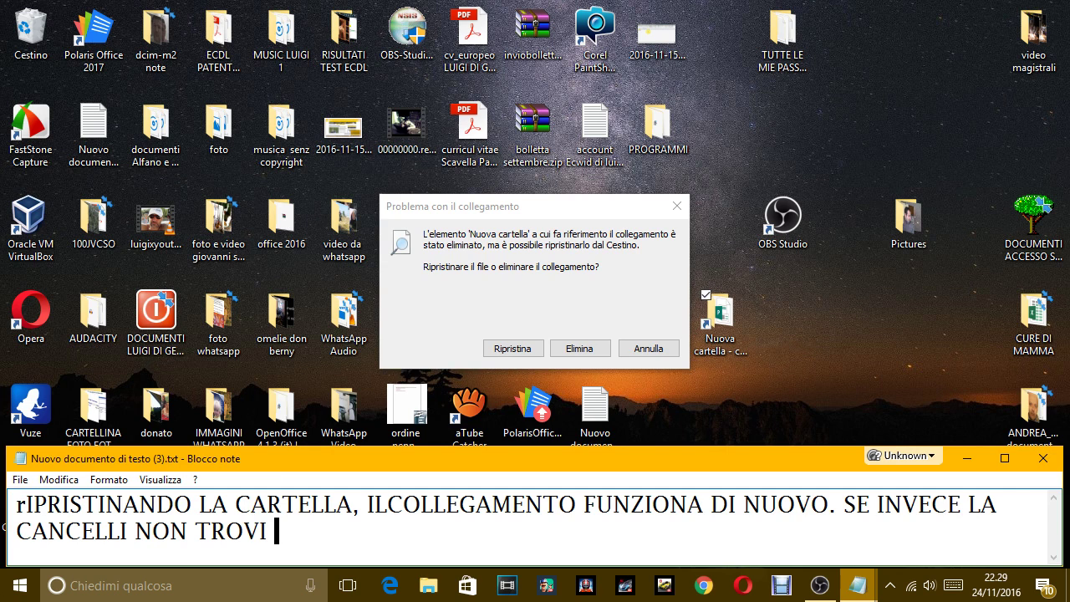
{"action": "type", "text": "PIU NULLA. QUINDI OGNI VOLTA CHE SI DEVE SALVARE"}
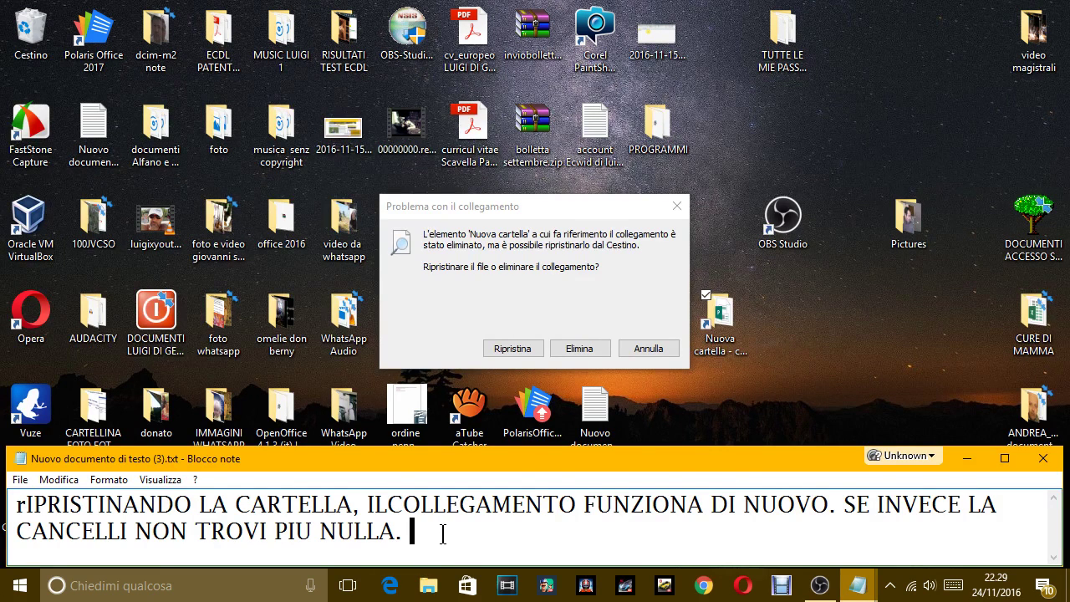
Begin the note's next sentence with "QUINDI OGNI VOLTA CHE SI DEVE SALVARE QUALCOSA,"
{"action": "type", "text": "QUINDI"}
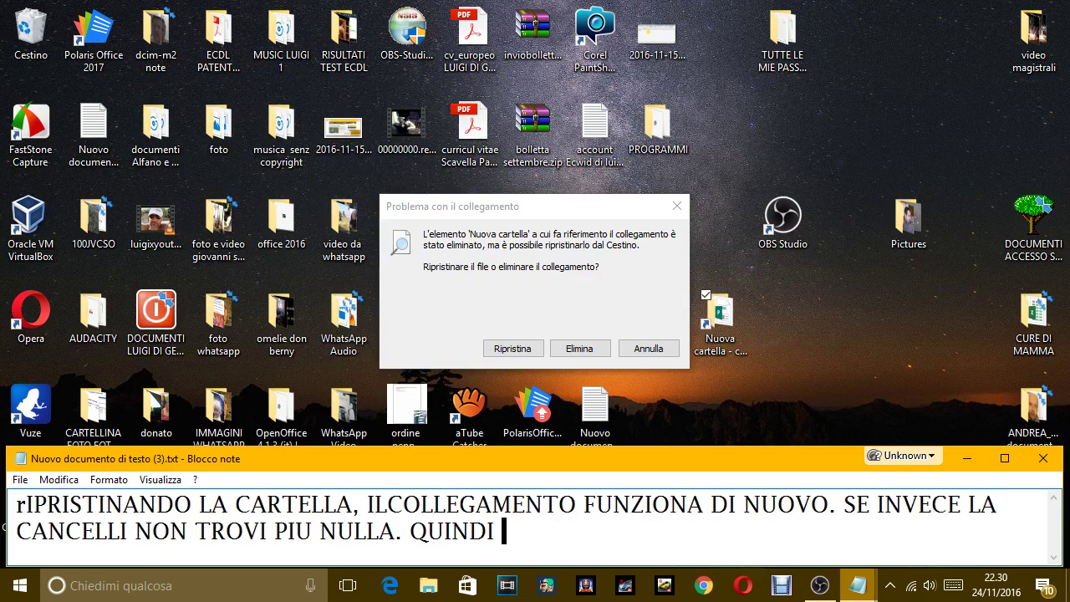
{"action": "type", "text": " OGN"}
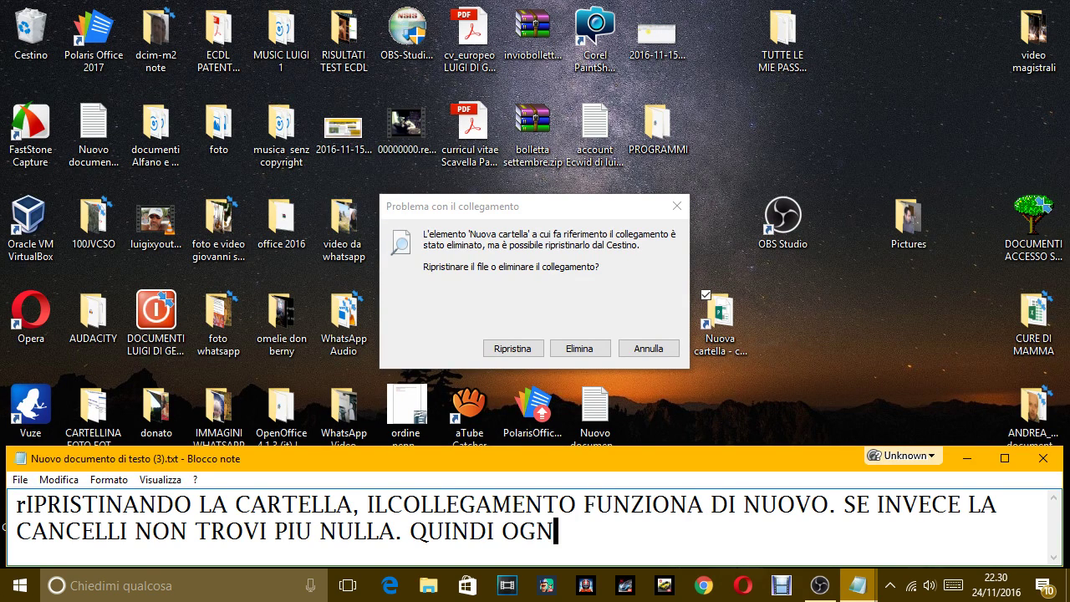
{"action": "type", "text": "I VOLTA CHE S"}
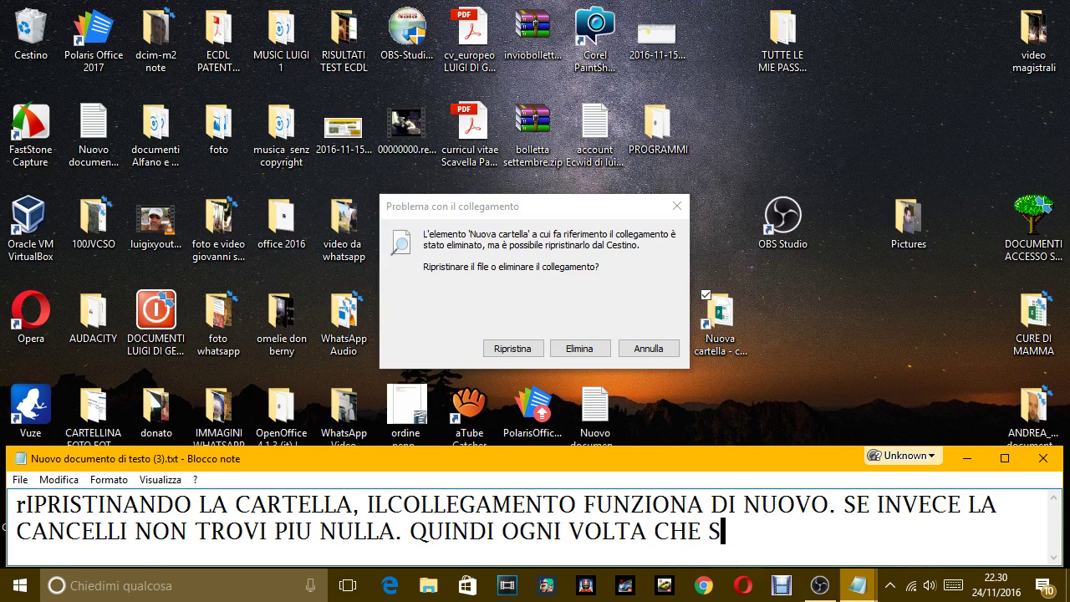
{"action": "type", "text": "I DEVE "}
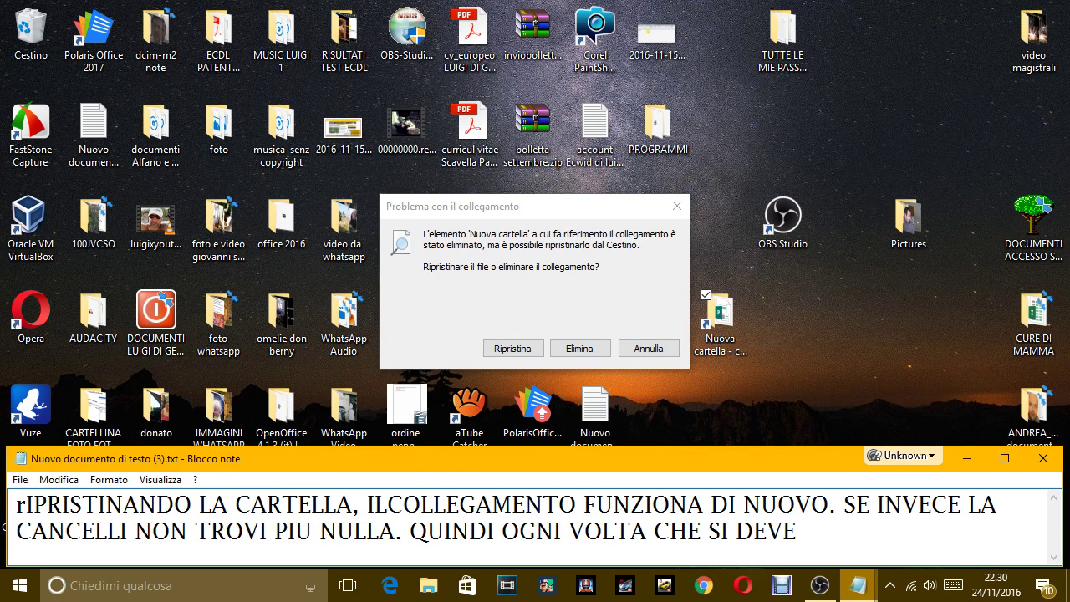
{"action": "type", "text": "SALVARE QU"}
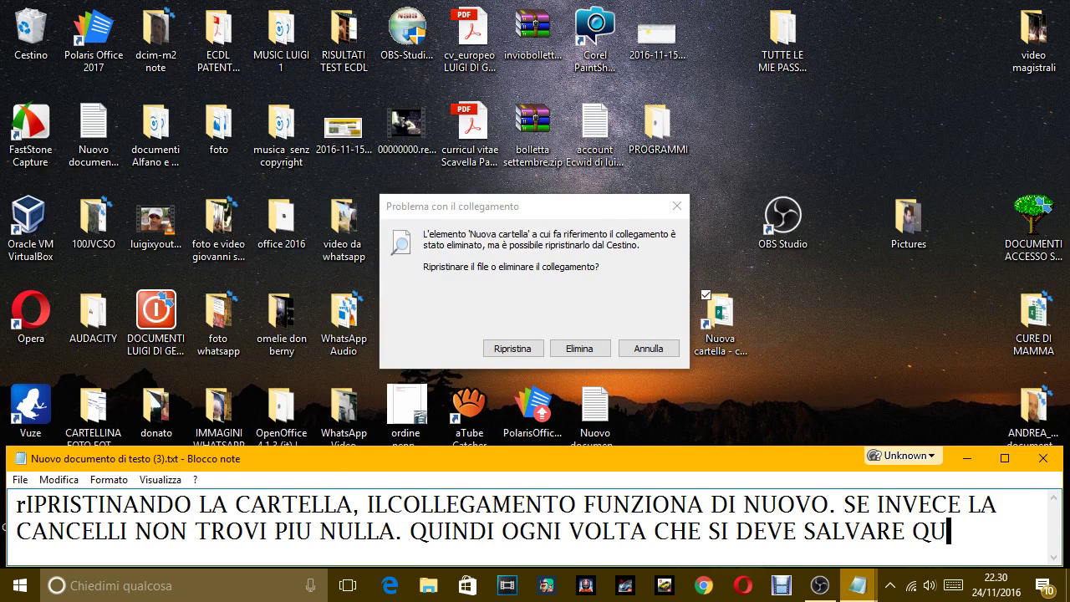
{"action": "type", "text": "ALCOSA, S"}
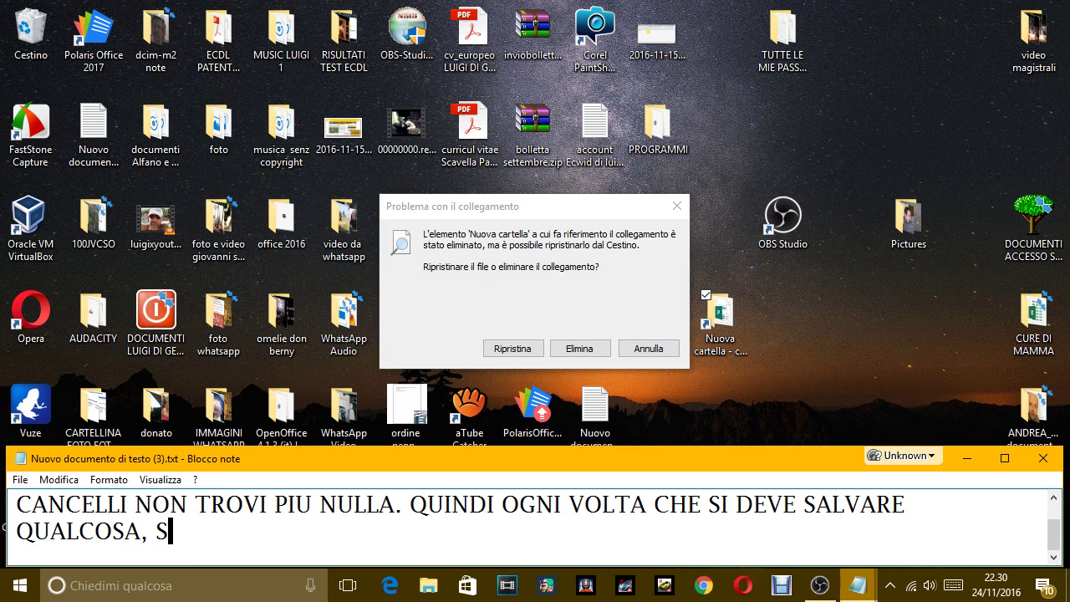
{"action": "type", "text": "I"}
{"action": "key", "text": "BackSpace"}
{"action": "key", "text": "BackSpace"}
Extend the sentence after "QUALCOSA," with "BISOGNA FAR ATTENZIONE A NON SALVARE COLLEGAMENTI(LINK"
{"action": "type", "text": "BISOGN"}
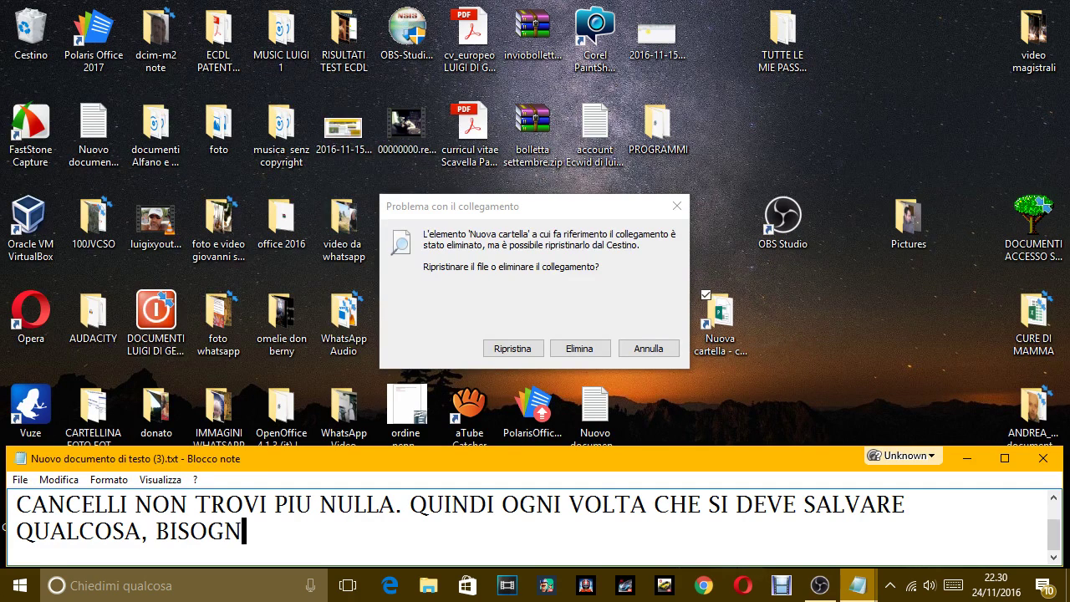
{"action": "type", "text": "A FAR AT"}
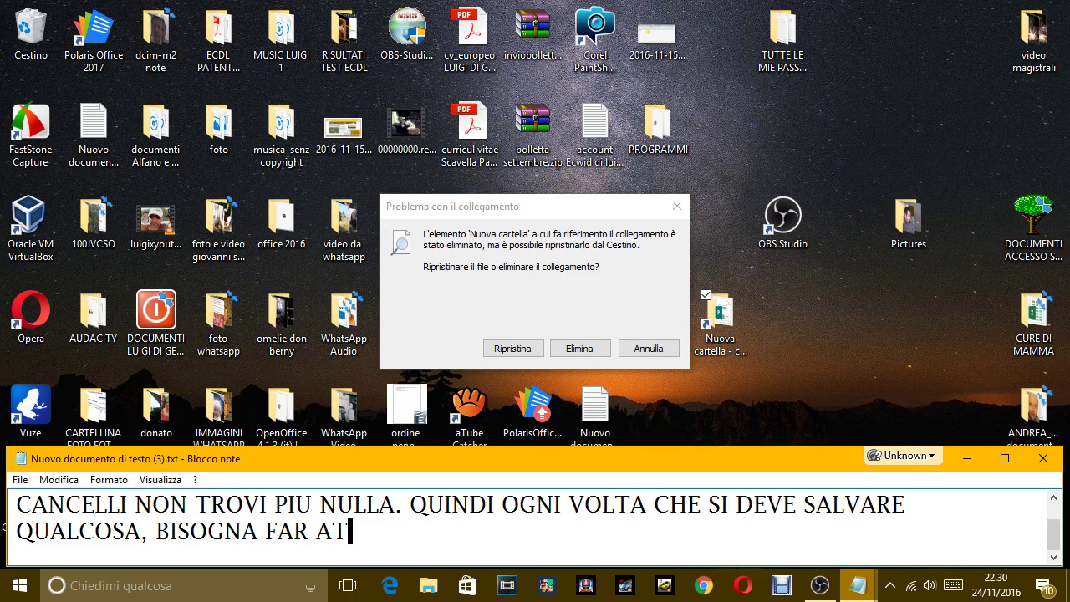
{"action": "type", "text": "TENZIONE A"}
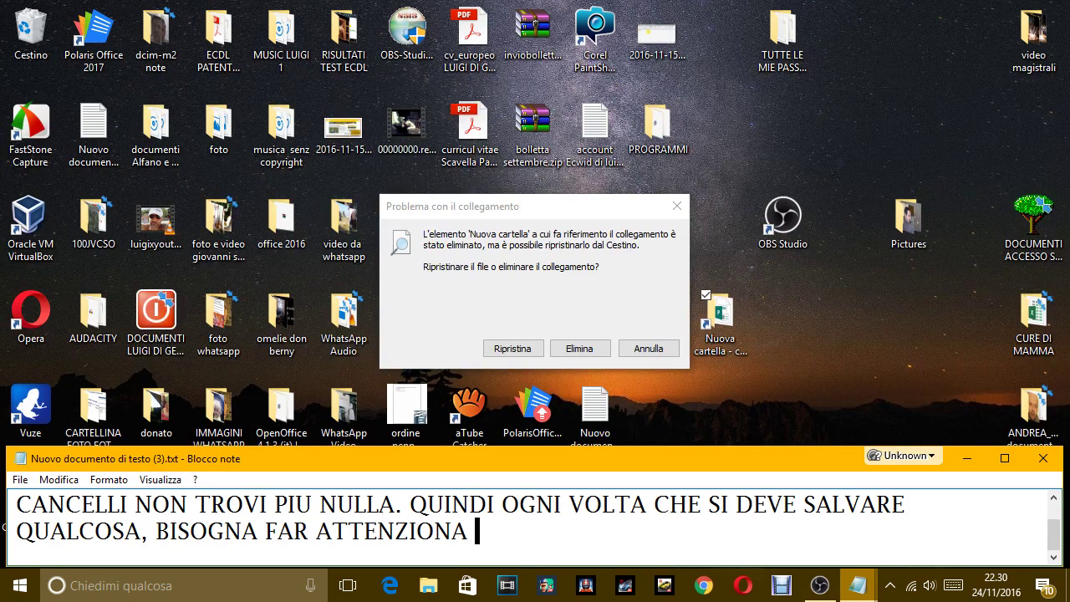
{"action": "key", "text": "BackSpace"}
{"action": "key", "text": "BackSpace"}
{"action": "type", "text": "E A NON SASLV"}
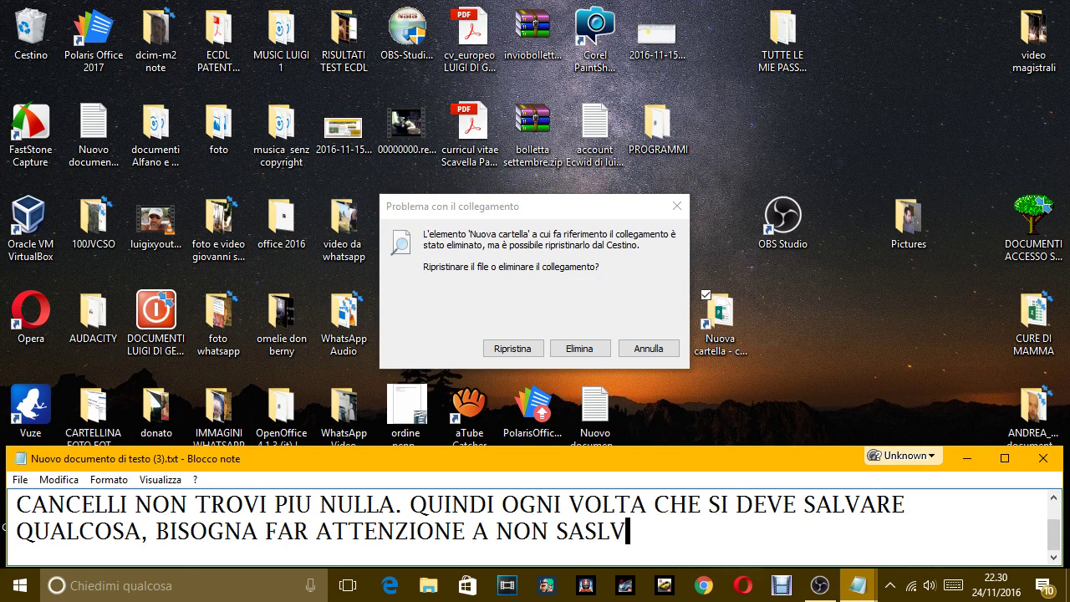
{"action": "type", "text": "ARE"}
{"action": "key", "text": "BackSpace"}
{"action": "key", "text": "BackSpace"}
{"action": "key", "text": "BackSpace"}
{"action": "key", "text": "BackSpace"}
{"action": "key", "text": "BackSpace"}
{"action": "key", "text": "BackSpace"}
{"action": "type", "text": "LAV"}
{"action": "key", "text": "BackSpace"}
{"action": "key", "text": "BackSpace"}
{"action": "type", "text": "VAR"}
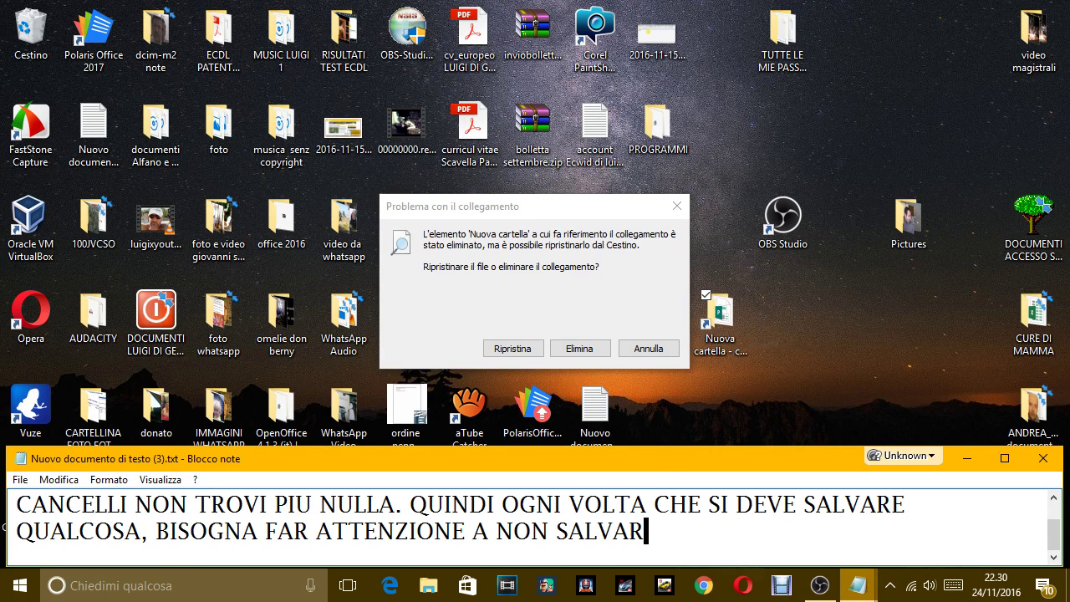
{"action": "type", "text": "E COLLEGMA"}
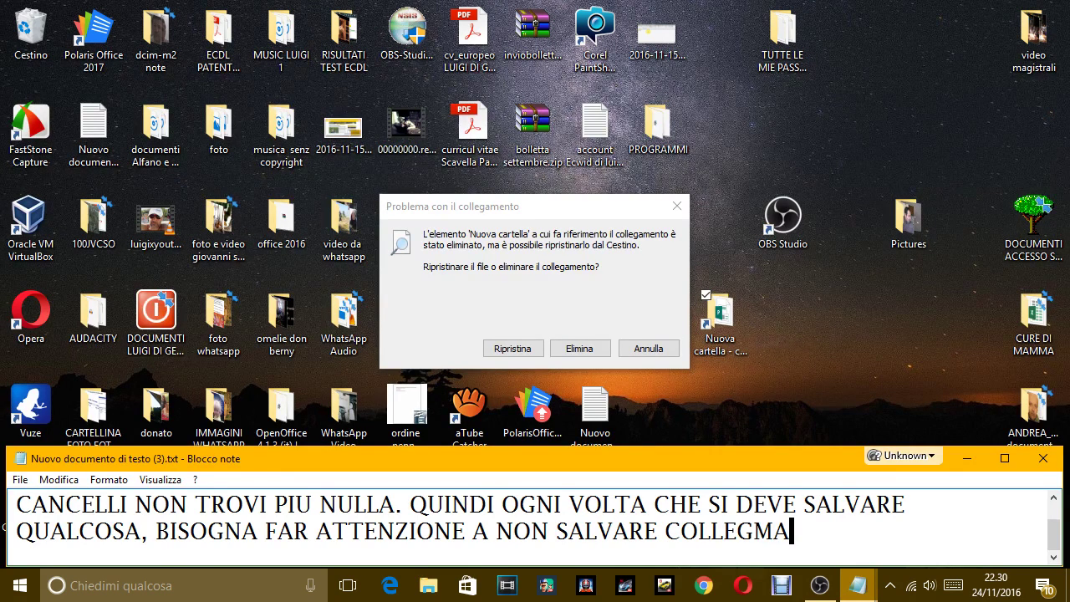
{"action": "key", "text": "BackSpace"}
{"action": "key", "text": "BackSpace"}
{"action": "type", "text": "AMENTI"}
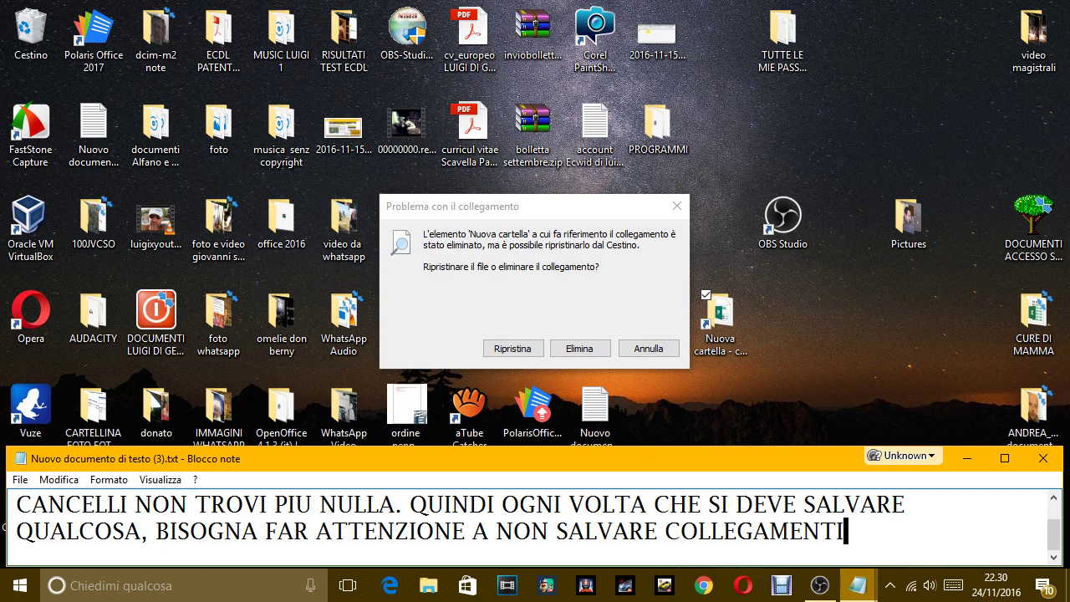
{"action": "type", "text": "(LINK"}
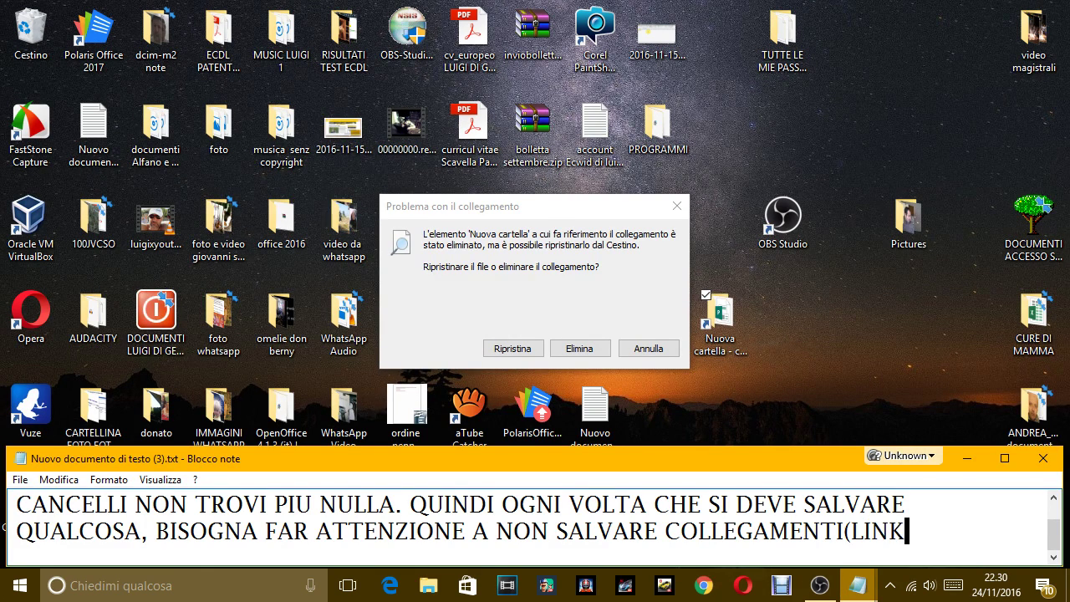
Close the parenthesis after "LINK" and add " , PERCHè PERDERESTE DATI. PER RICONOSCERE I LINK" to the note
{"action": "type", "text": ") , PER"}
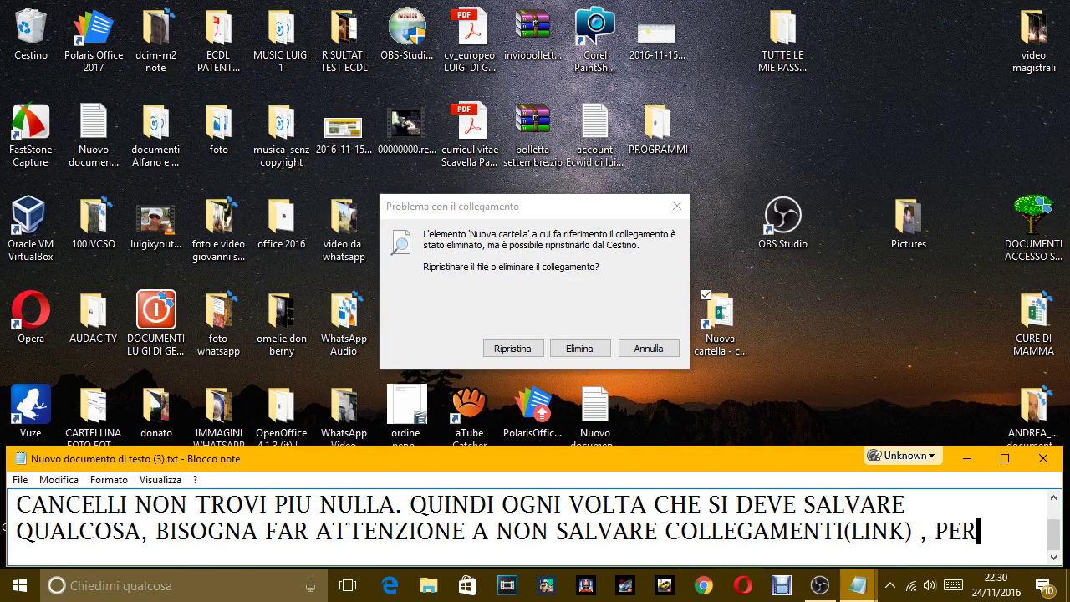
{"action": "type", "text": "CHè PERDER"}
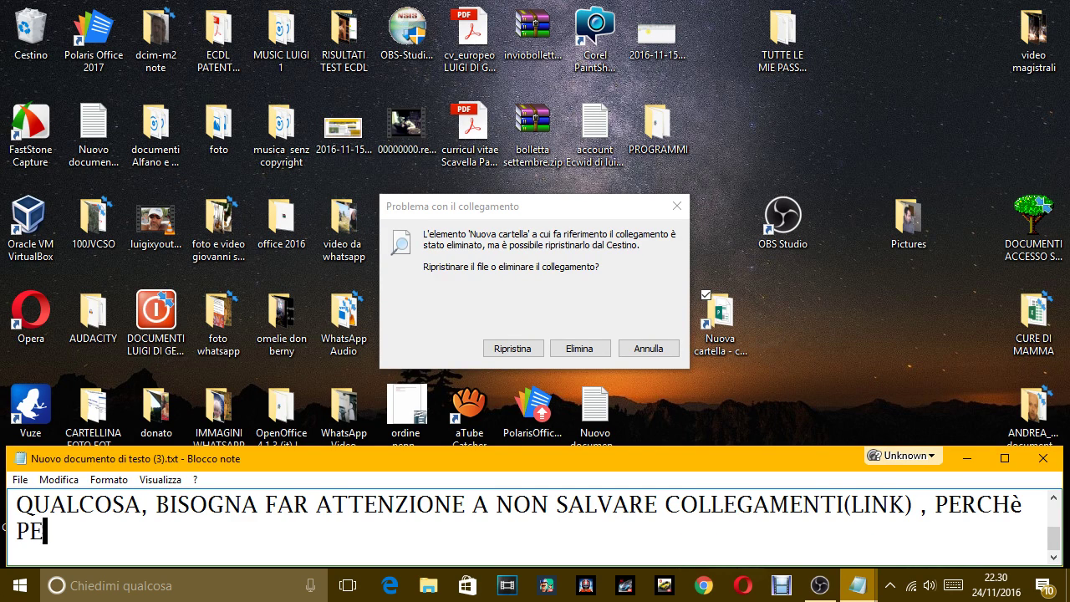
{"action": "type", "text": "EWT"}
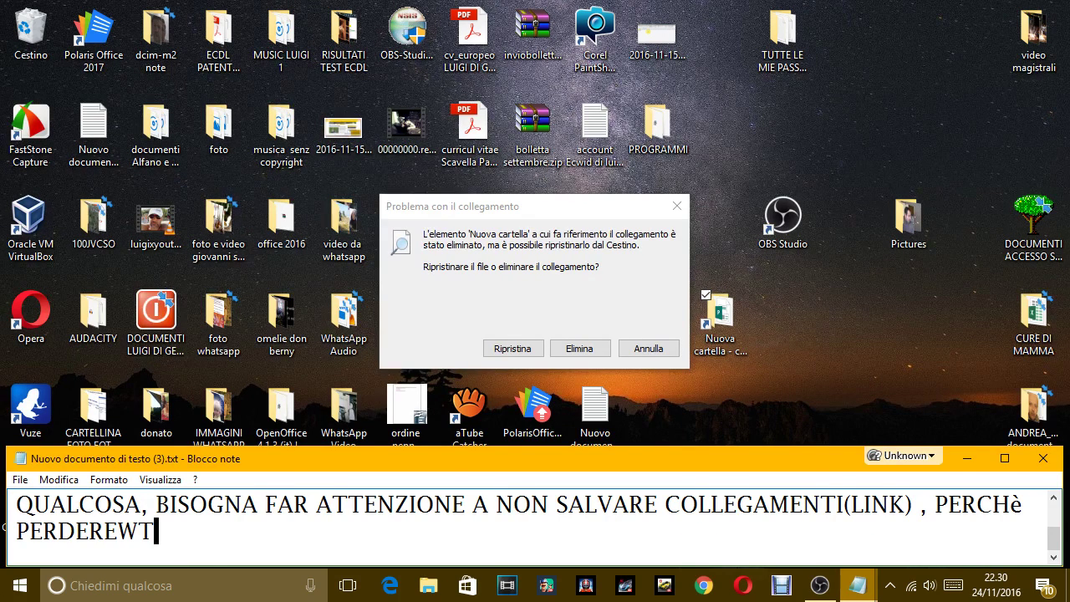
{"action": "key", "text": "BackSpace"}
{"action": "key", "text": "BackSpace"}
{"action": "type", "text": "STE DA"}
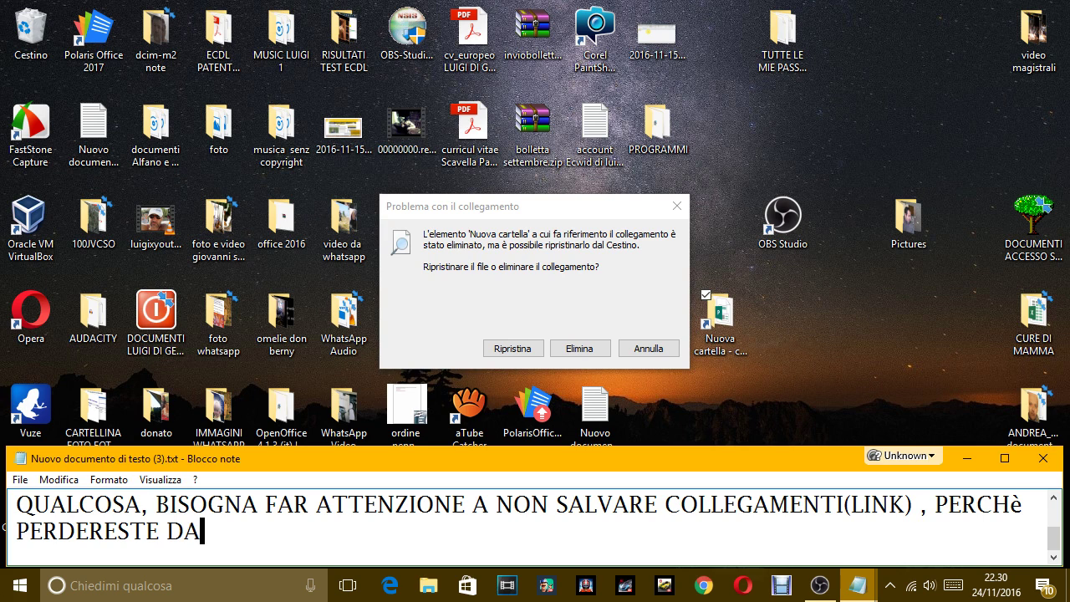
{"action": "type", "text": "TI. PER "}
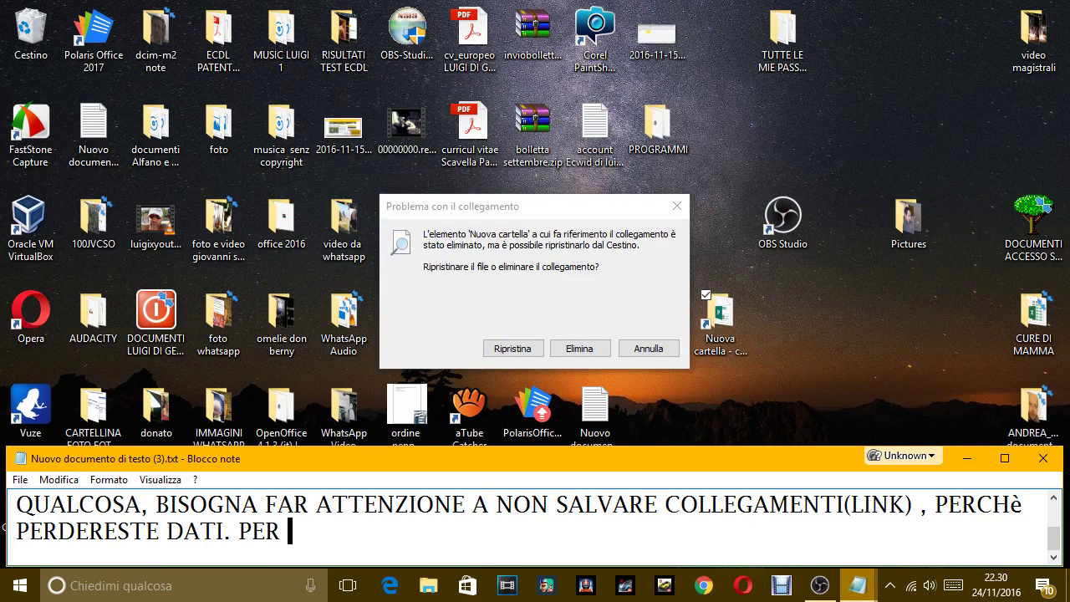
{"action": "type", "text": "RICONOSCER"}
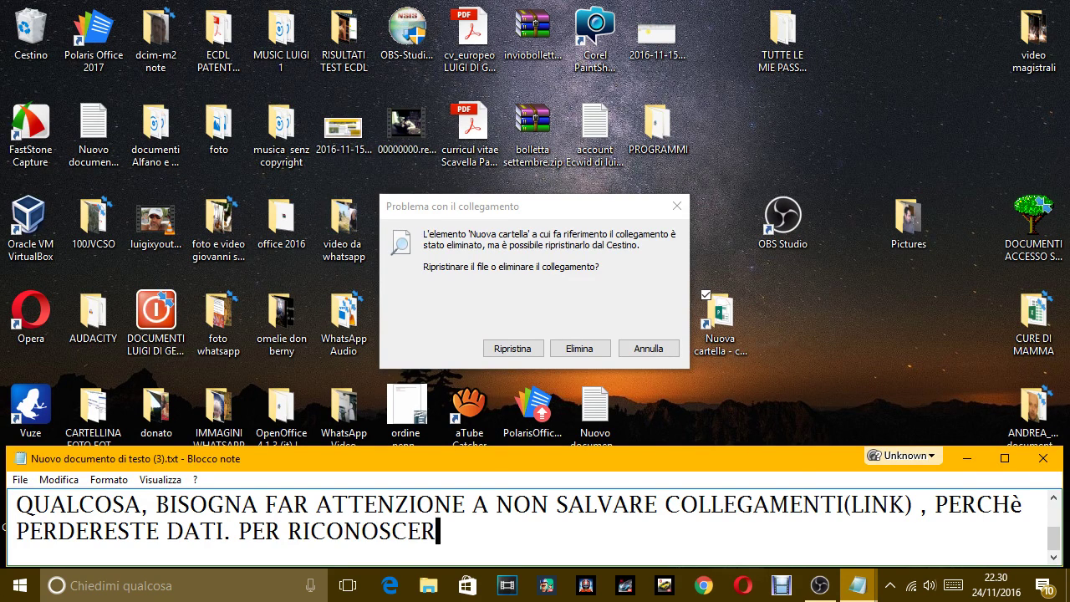
{"action": "type", "text": "E I LINK"}
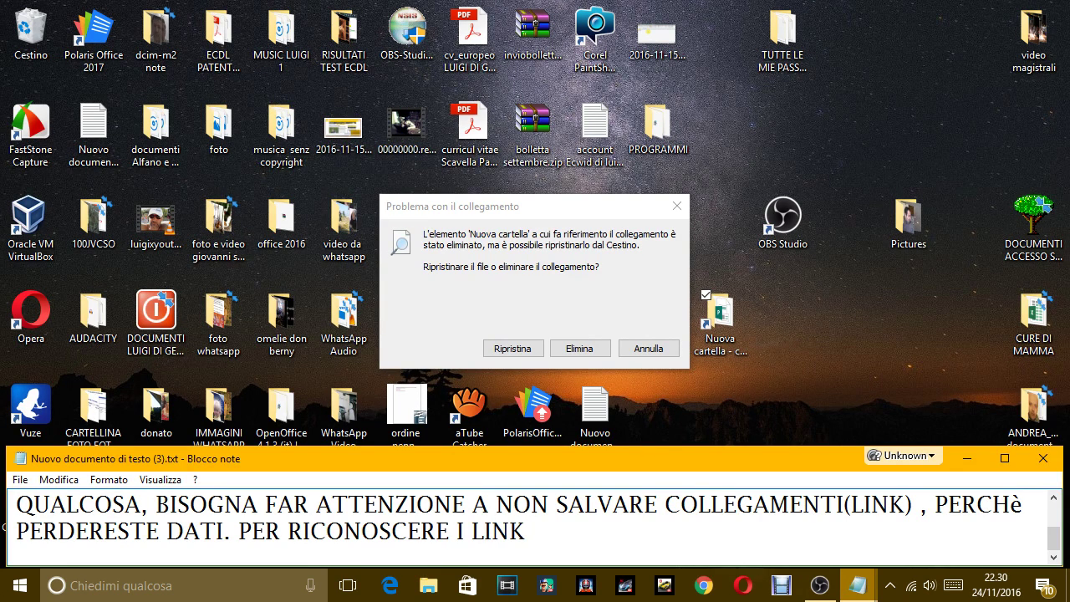
Replace the wording after "PER RICONOSCERE" with "SE LA CARTELLA è SOLO UN LINK"
{"action": "type", "text": " BASTA CHE VE"}
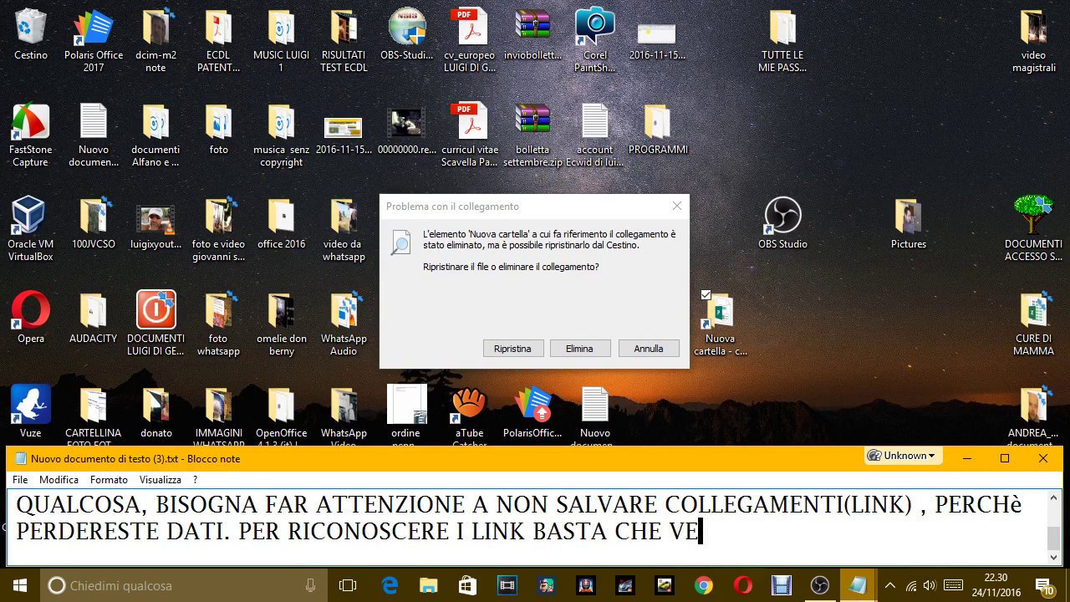
{"action": "type", "text": "DI"}
{"action": "key", "text": "BackSpace"}
{"action": "key", "text": "BackSpace"}
{"action": "key", "text": "BackSpace"}
{"action": "key", "text": "BackSpace"}
{"action": "key", "text": "BackSpace"}
{"action": "key", "text": "BackSpace"}
{"action": "key", "text": "BackSpace"}
{"action": "key", "text": "BackSpace"}
{"action": "key", "text": "BackSpace"}
{"action": "key", "text": "BackSpace"}
{"action": "key", "text": "BackSpace"}
{"action": "key", "text": "BackSpace"}
{"action": "key", "text": "BackSpace"}
{"action": "key", "text": "BackSpace"}
{"action": "key", "text": "BackSpace"}
{"action": "key", "text": "BackSpace"}
{"action": "key", "text": "BackSpace"}
{"action": "key", "text": "BackSpace"}
{"action": "key", "text": "BackSpace"}
{"action": "key", "text": "BackSpace"}
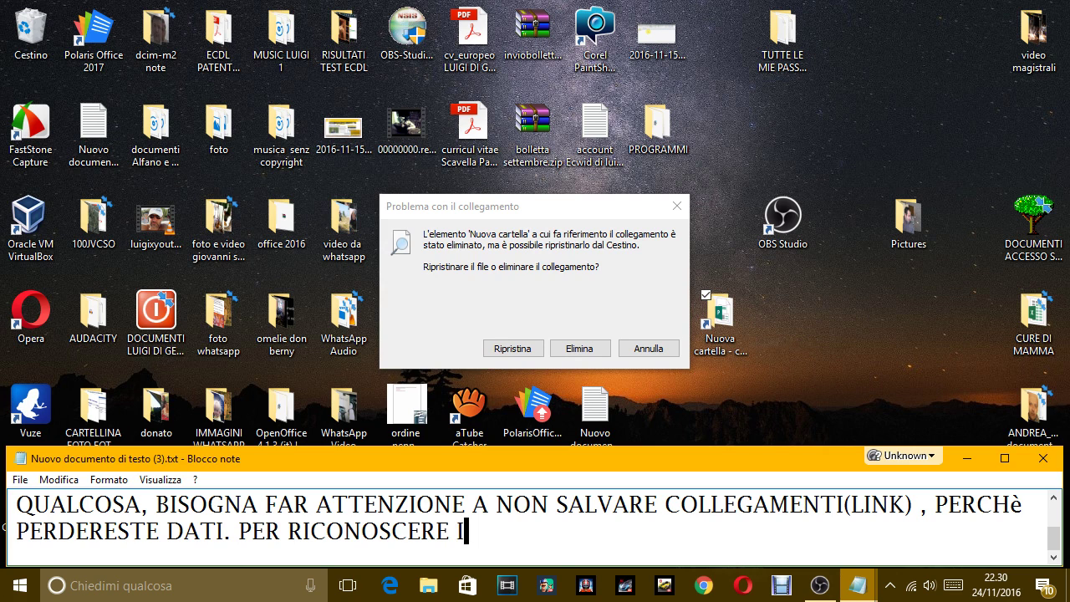
{"action": "key", "text": "BackSpace"}
{"action": "type", "text": "SE LA CART"}
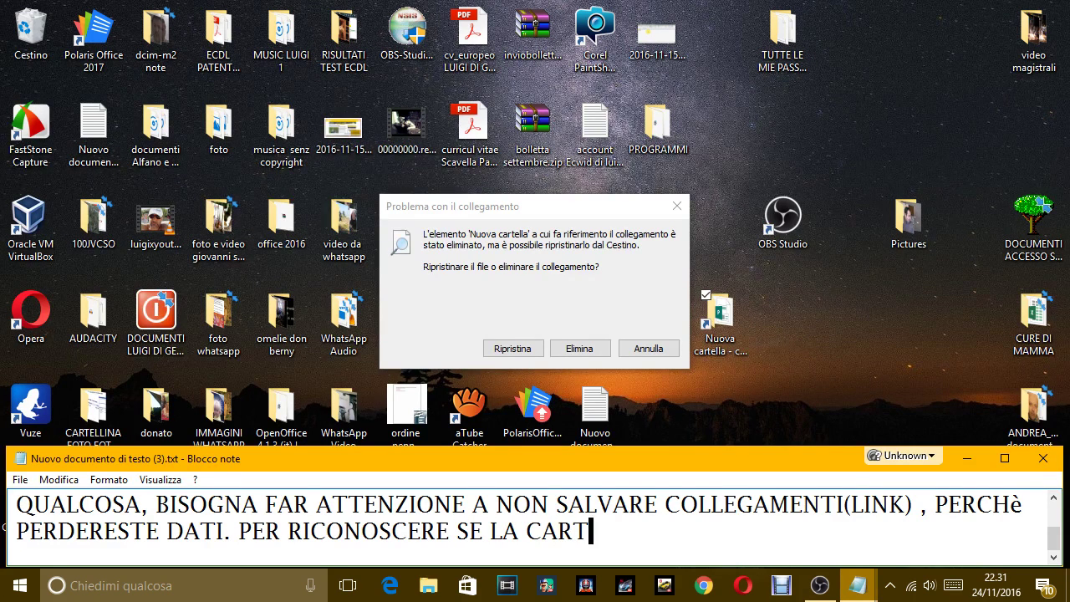
{"action": "type", "text": "ELLA e"}
{"action": "key", "text": "BackSpace"}
{"action": "key", "text": "BackSpace"}
{"action": "key", "text": "BackSpace"}
{"action": "key", "text": "BackSpace"}
{"action": "type", "text": "LA "}
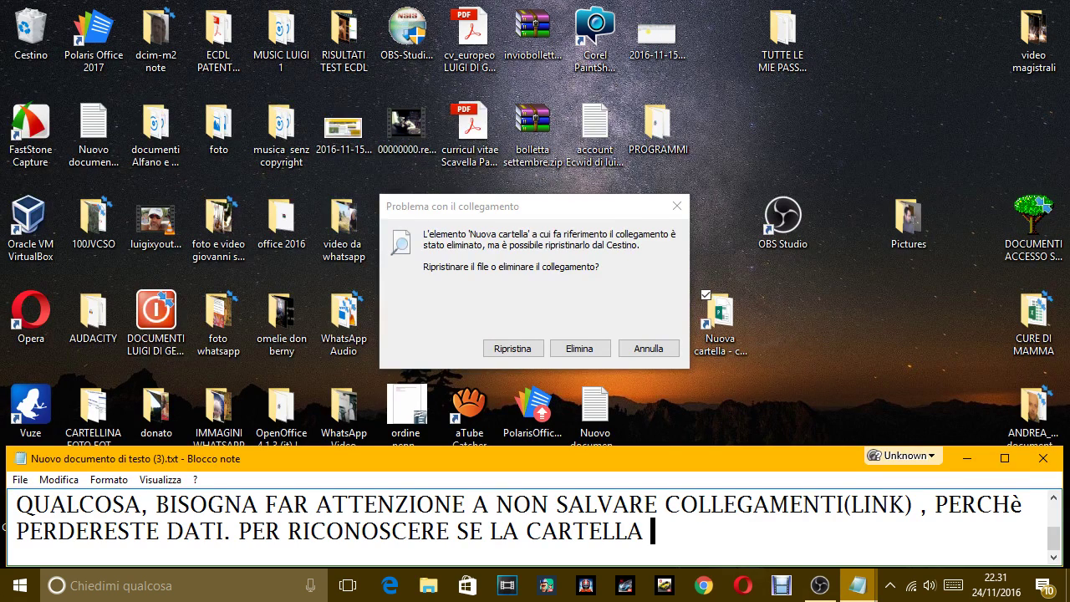
{"action": "type", "text": "è SOLO UN "}
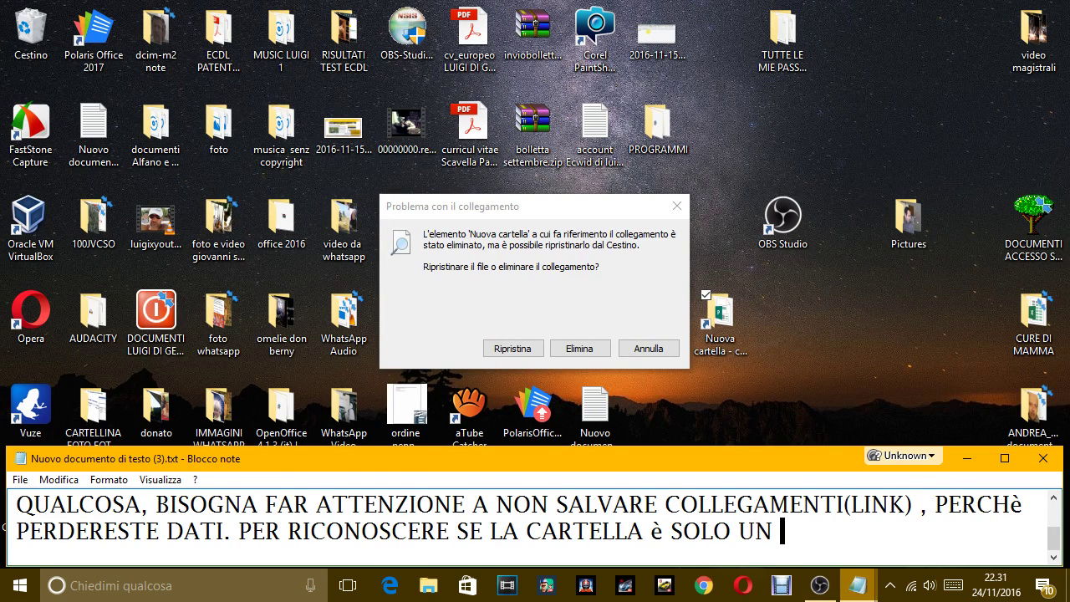
{"action": "type", "text": "LINK"}
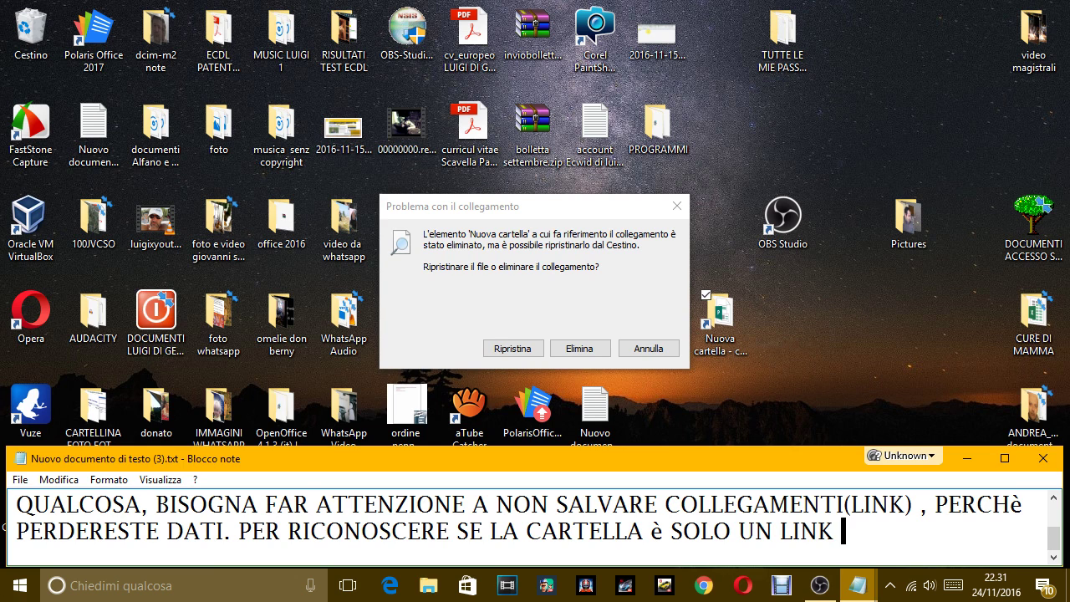
Complete the note with "BASTA CHE VEDI LA FRECCETTINA" and cancel the shortcut problem dialog
{"action": "type", "text": "BASTA CHE VED"}
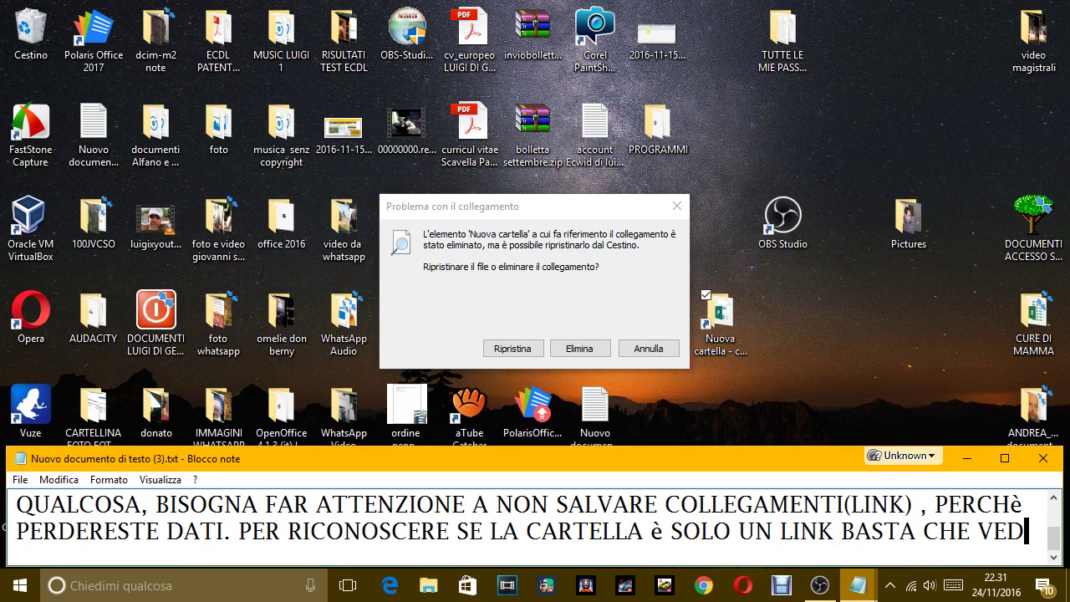
{"action": "type", "text": "I LA FR"}
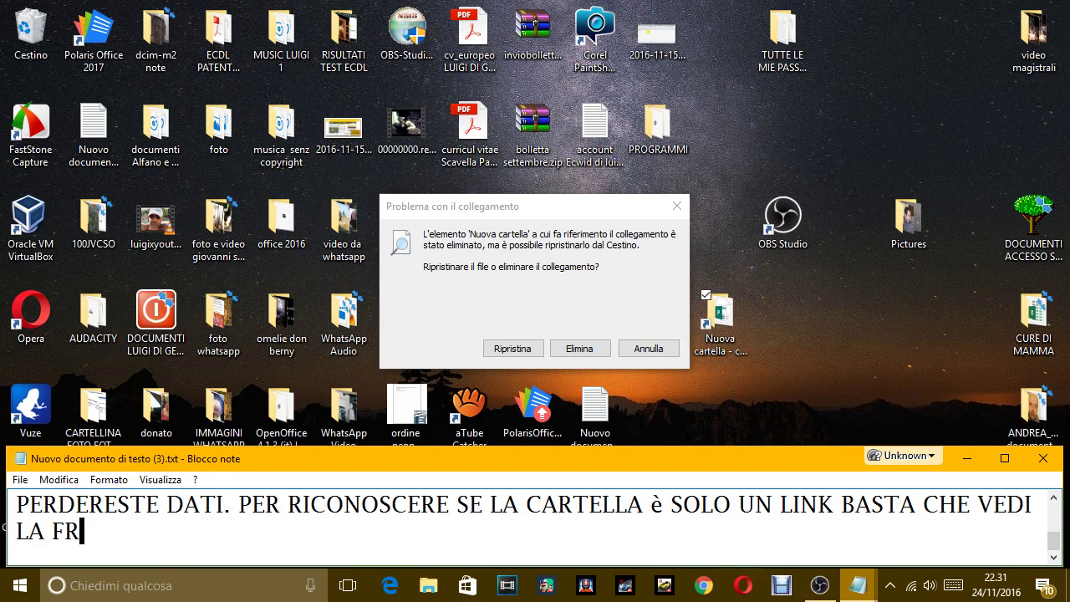
{"action": "type", "text": "ECCETTINA"}
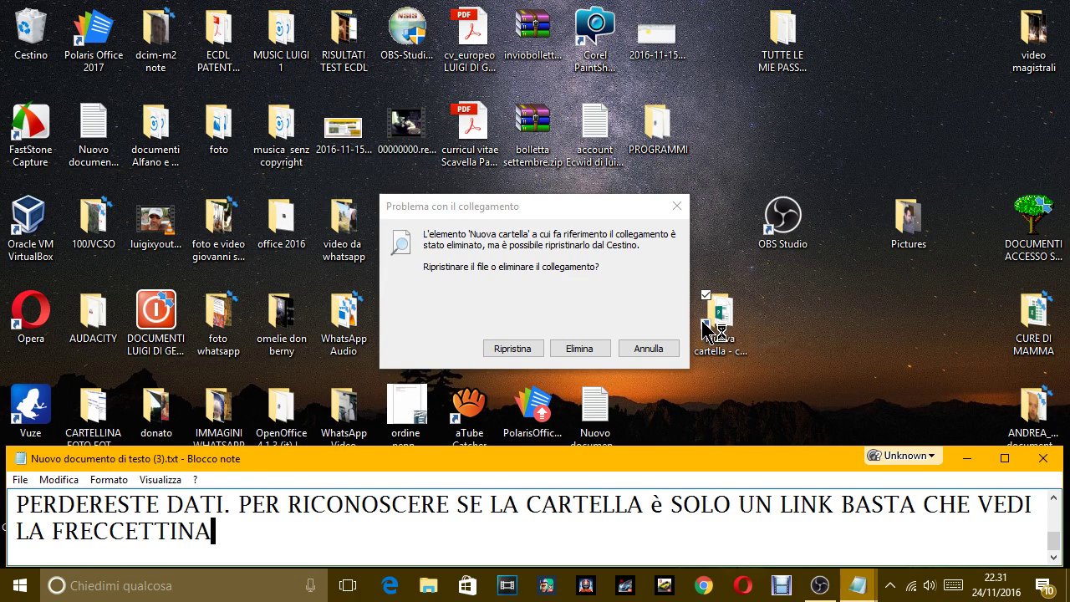
{"action": "left_click", "coordinate": [667, 346]}
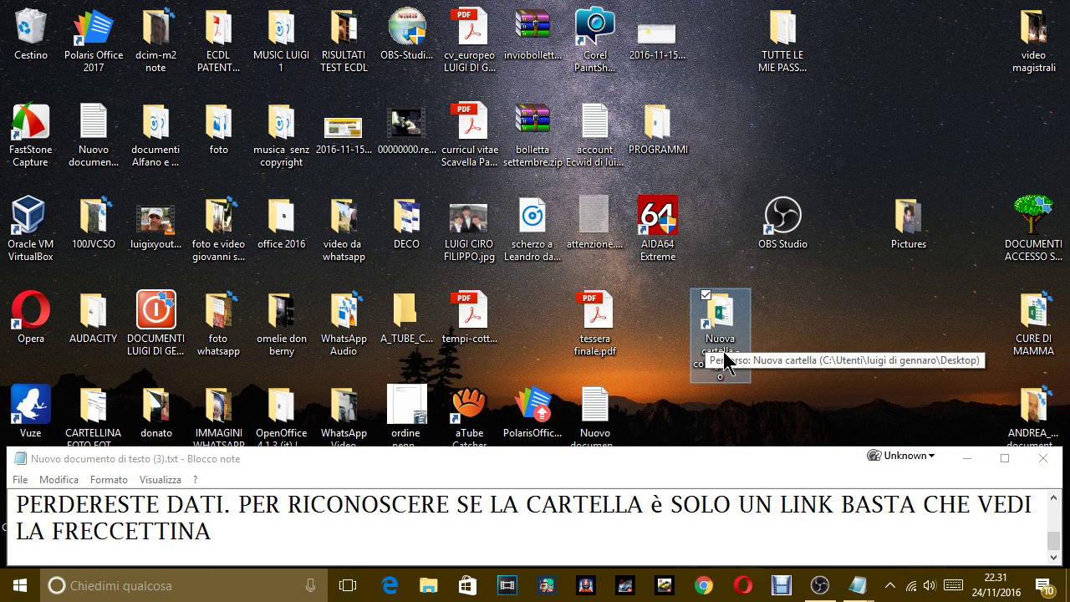
Rename the "Nuova cartella - collegamento" shortcut on the desktop as "OOOPPPPSSS"
{"action": "left_click", "coordinate": [726, 361]}
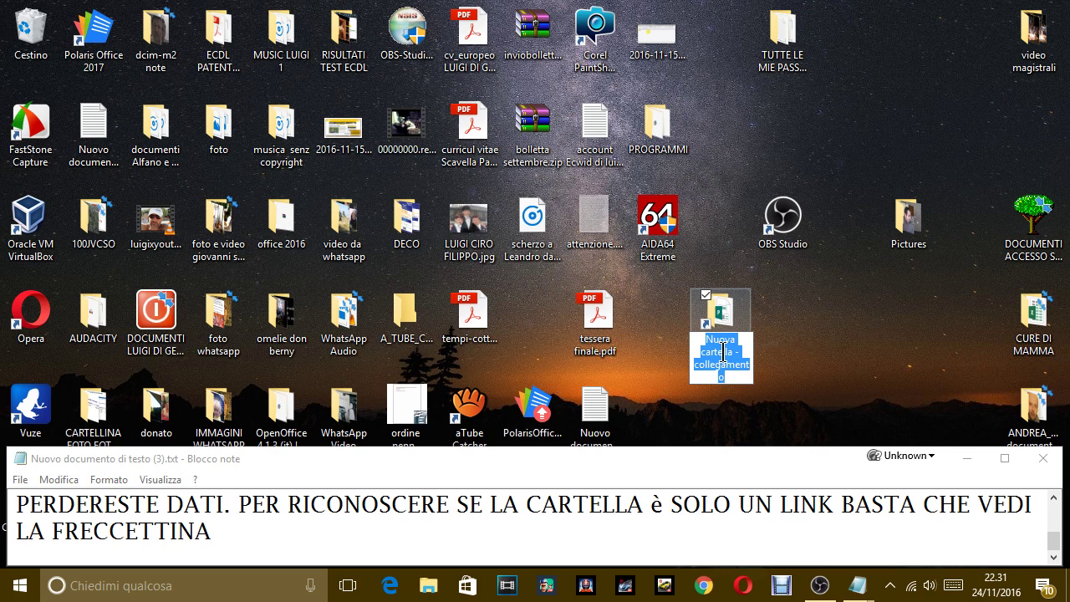
{"action": "type", "text": "OOOP"}
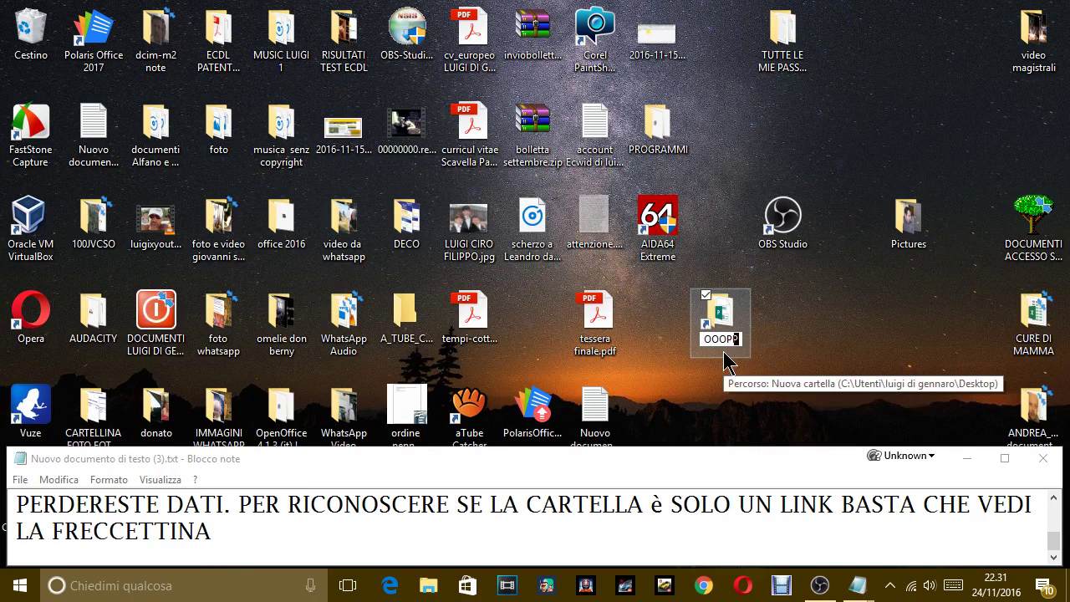
{"action": "type", "text": "PPPSSS"}
{"action": "key", "text": "Return"}
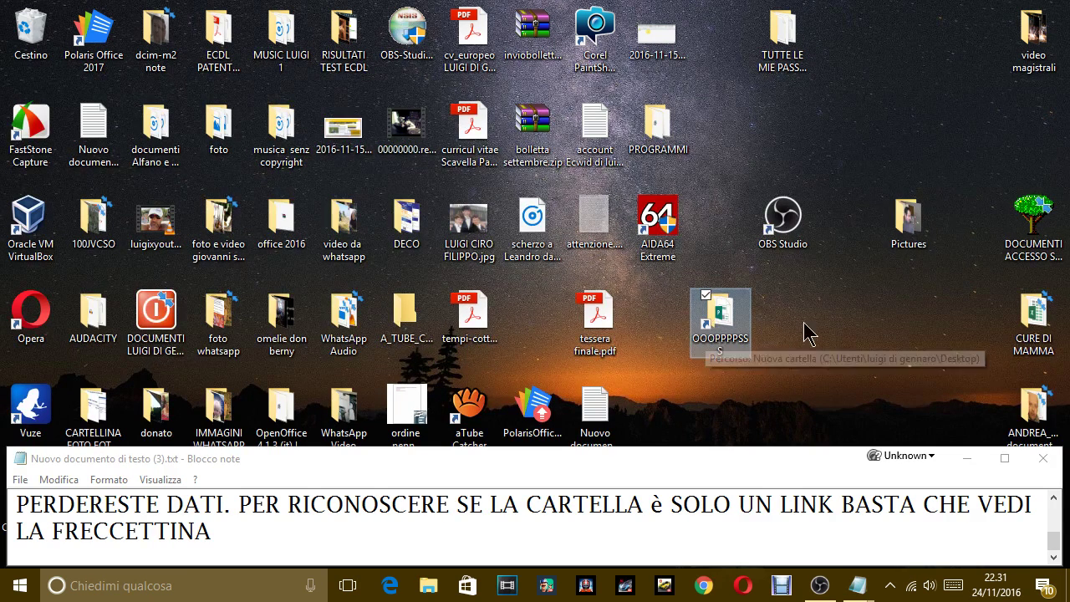
{"action": "left_click", "coordinate": [688, 336]}
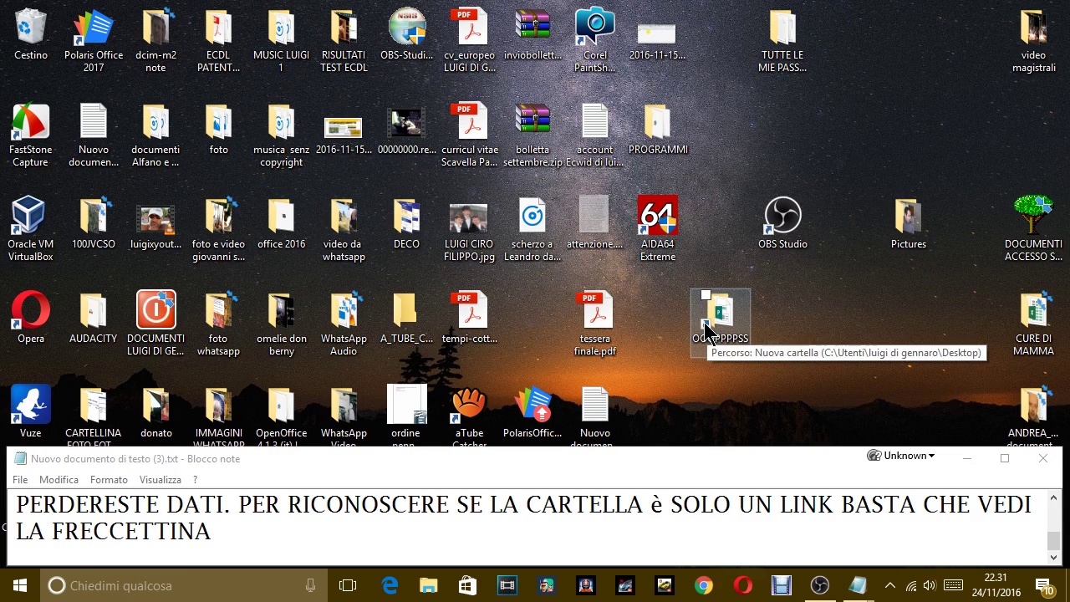
Continue the note after "FRECCETTINA" with "CHE TI HO APPENA MOSTRATO VICINO ALLA CARTELLA."
{"action": "left_click", "coordinate": [236, 536]}
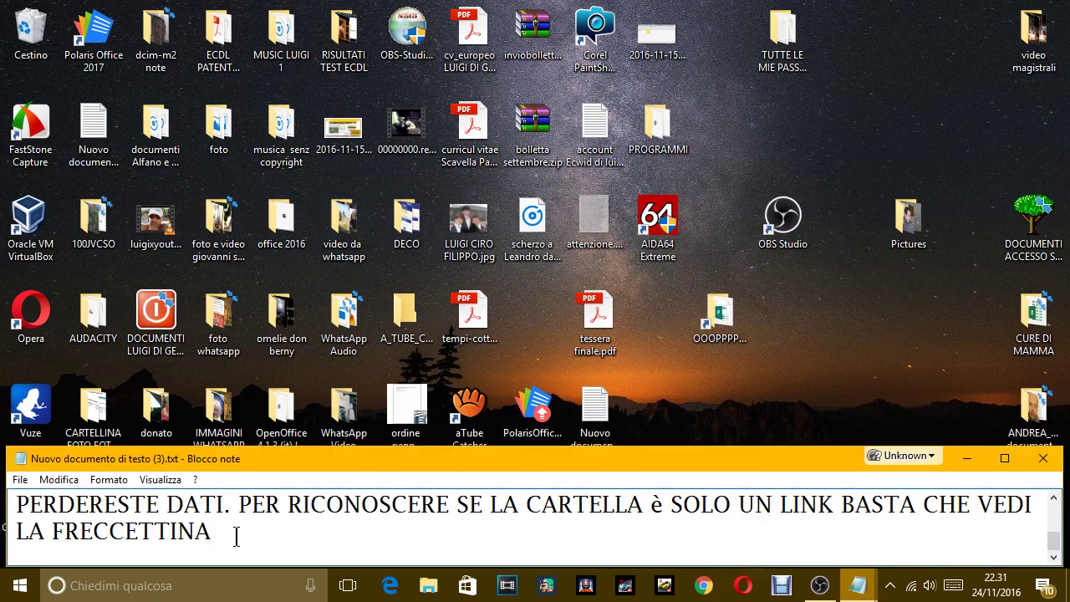
{"action": "type", "text": "CHE TI M"}
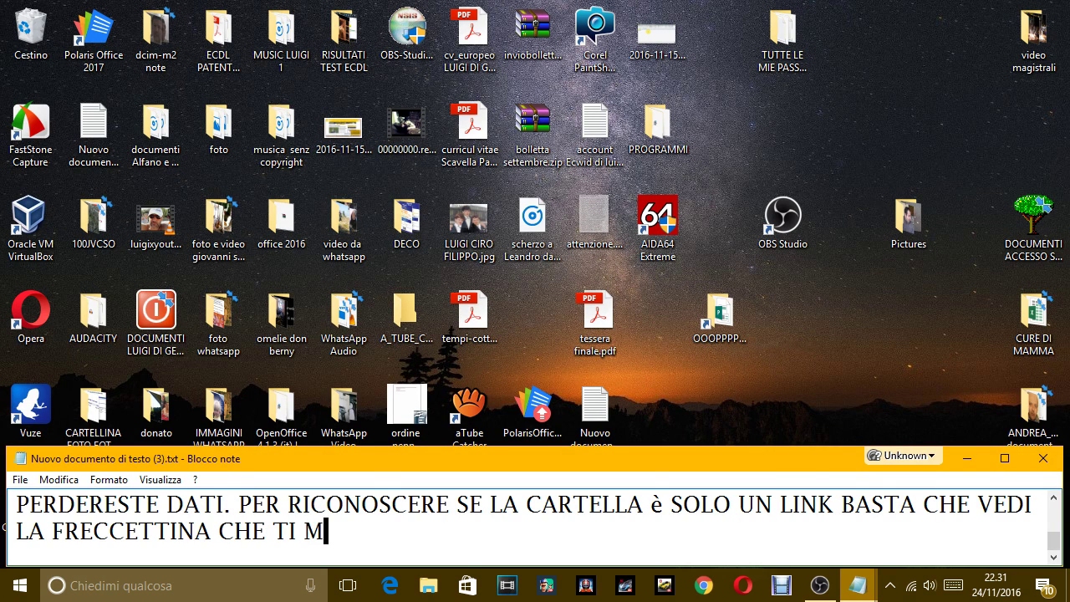
{"action": "key", "text": "BackSpace"}
{"action": "type", "text": "HO APPENA"}
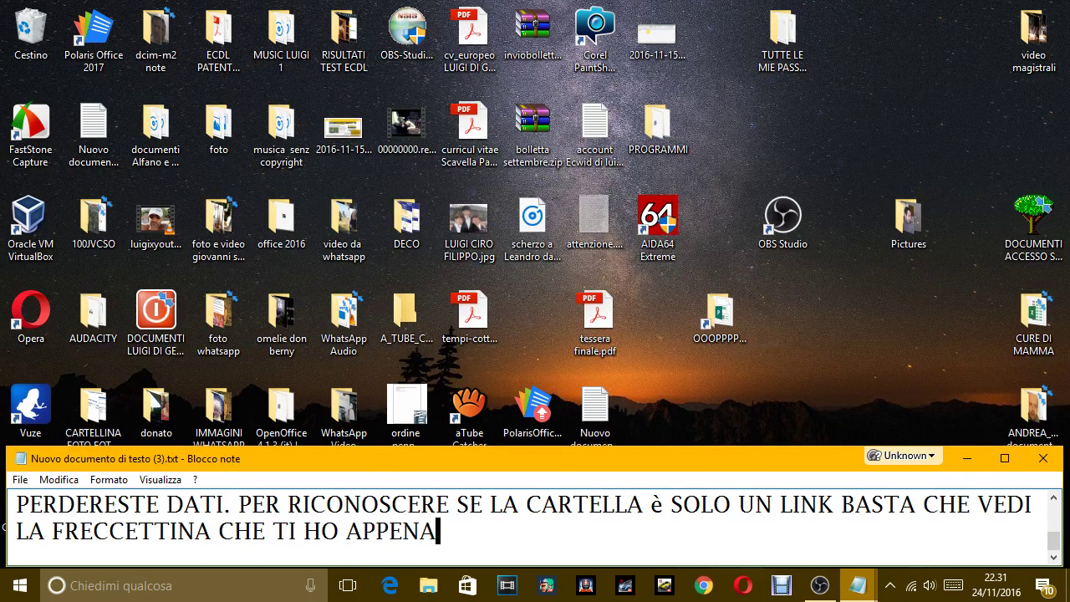
{"action": "type", "text": " MOSTRATO V"}
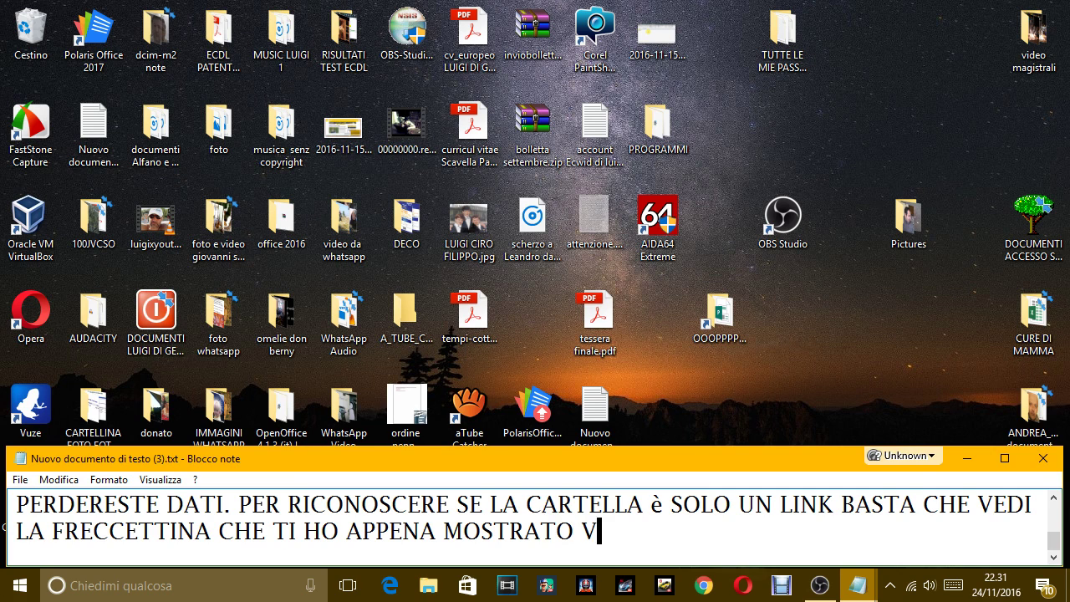
{"action": "type", "text": "ICINO ALLA CA"}
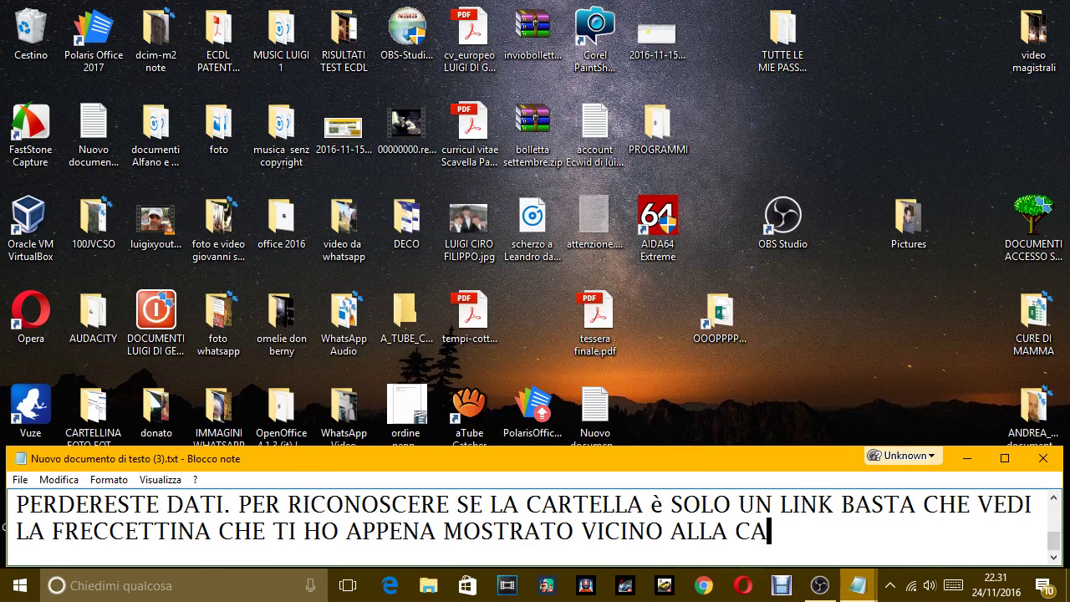
{"action": "type", "text": "RTELLA"}
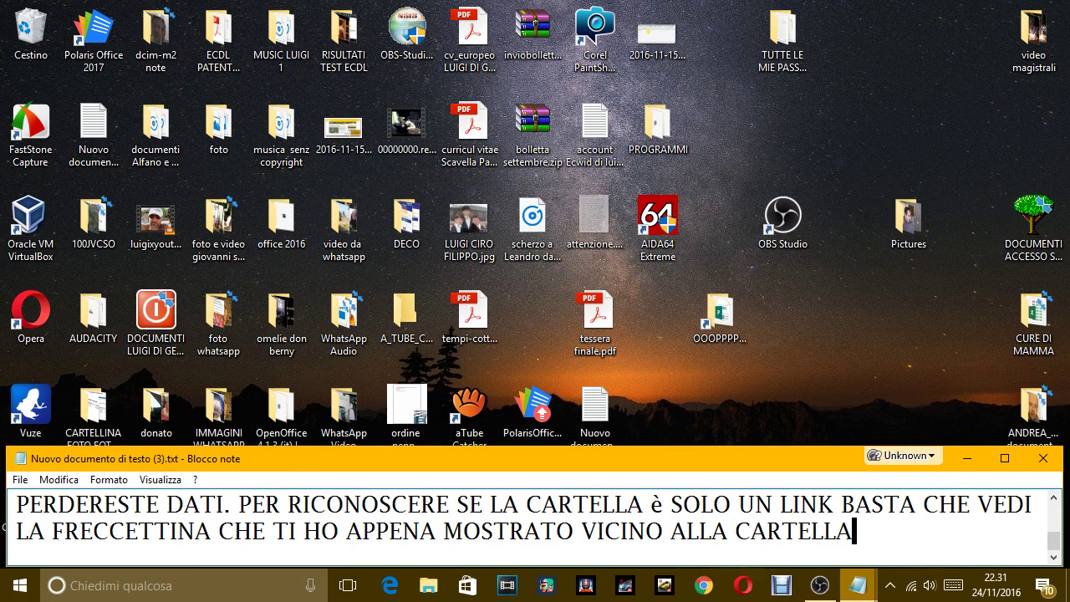
{"action": "type", "text": "."}
Add a new line to the note reading "SE CI STA è UN COLLEGAMENTO (LINK), SE NON CI"
{"action": "key", "text": "Return"}
{"action": "type", "text": "SE CI "}
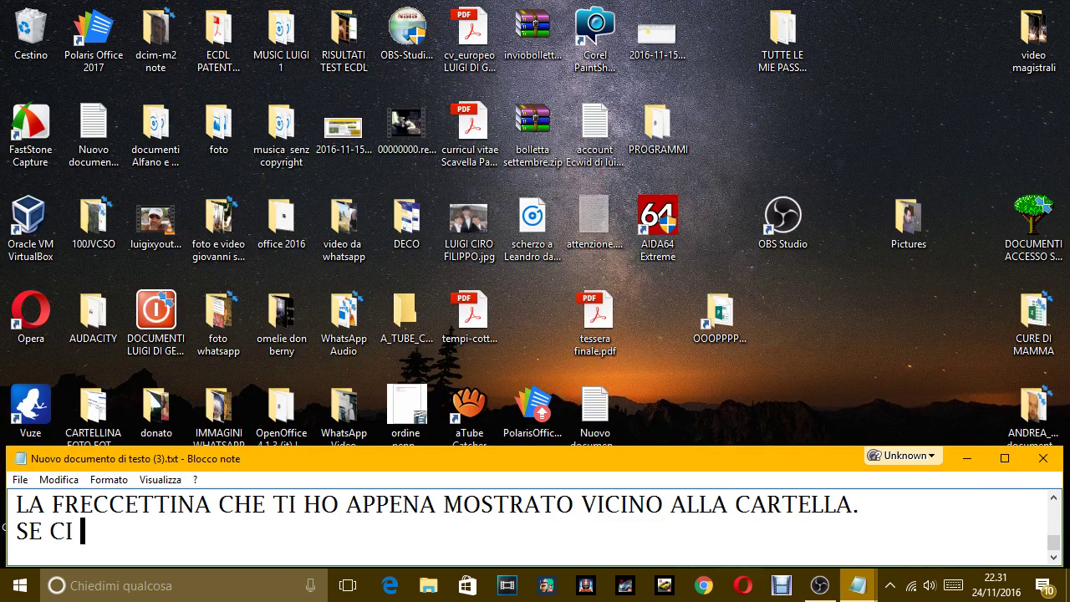
{"action": "type", "text": "STA è UN COLLEGAMENTO"}
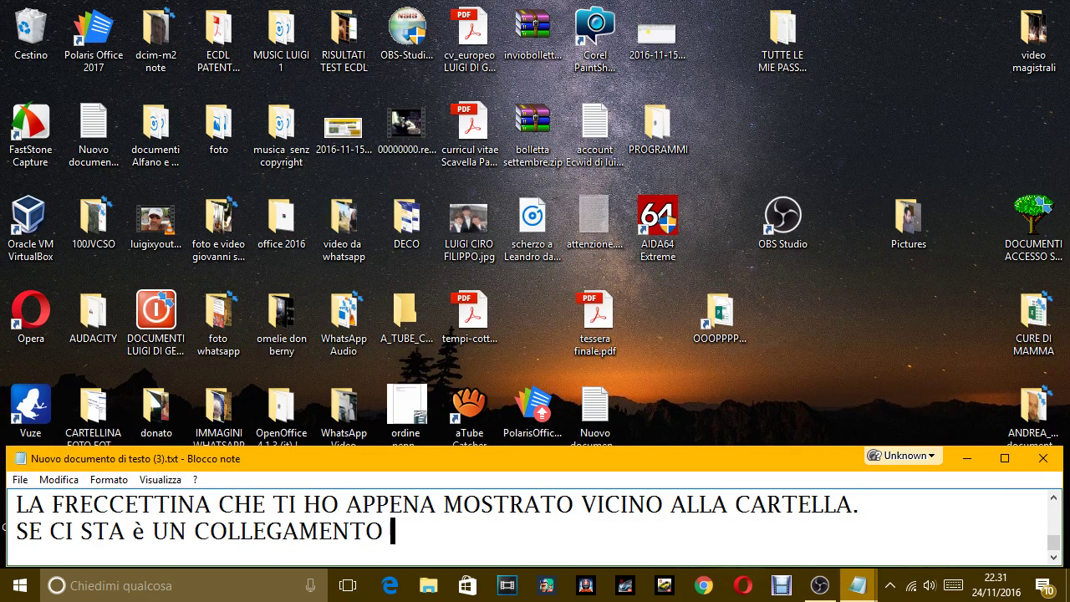
{"action": "type", "text": " (LINK"}
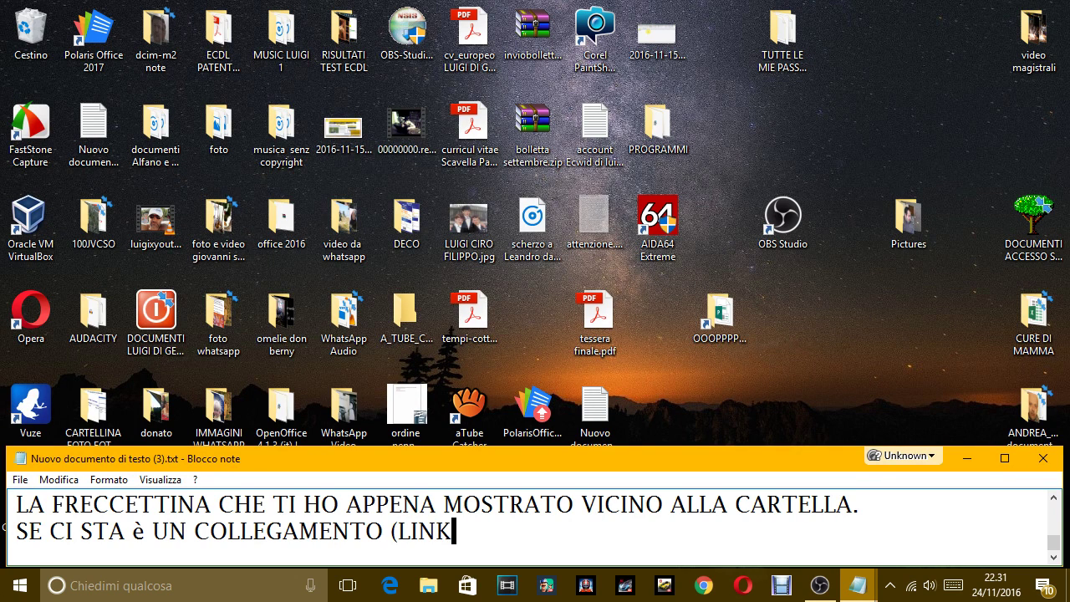
{"action": "type", "text": "), SE NON CI "}
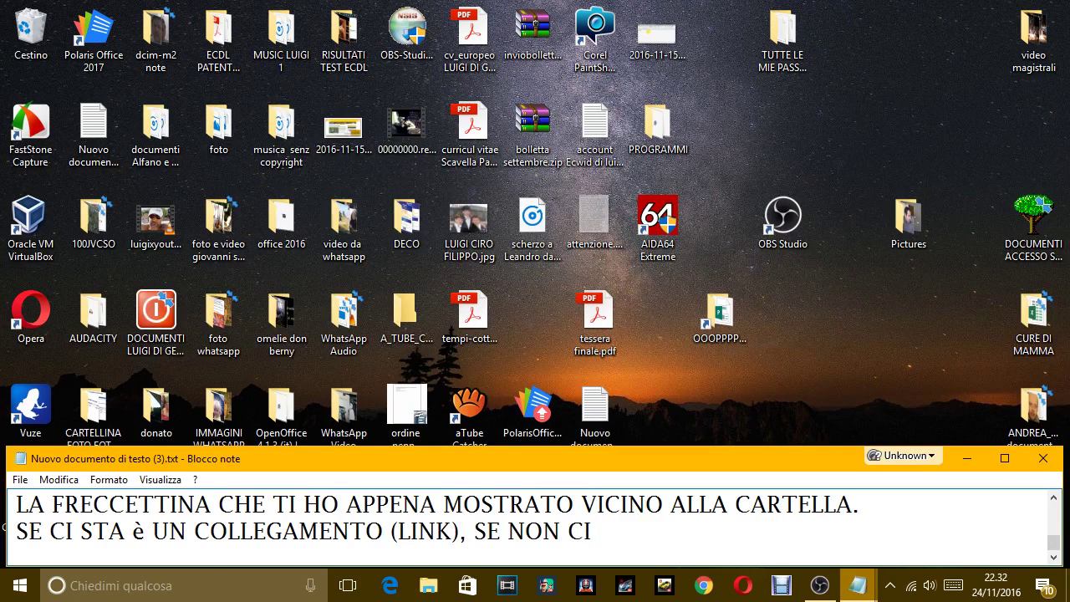
Complete the sentence after "SE NON CI" with "STA, INVECE, è UNA NORMALE CARTELLA CHE CONTIENE DATI."
{"action": "type", "text": "STA, INVE"}
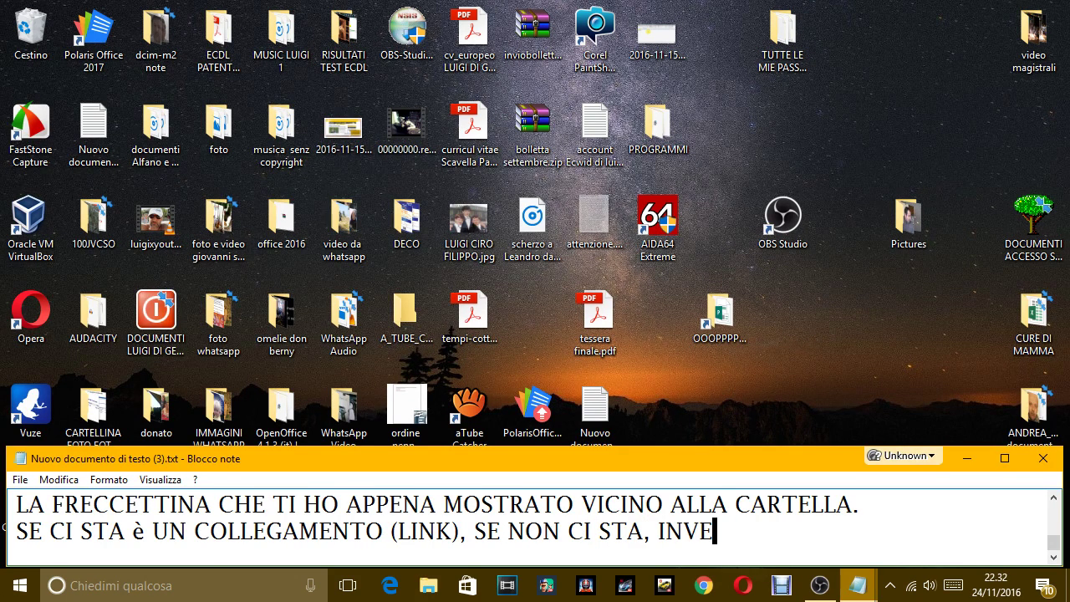
{"action": "type", "text": "CE, CON"}
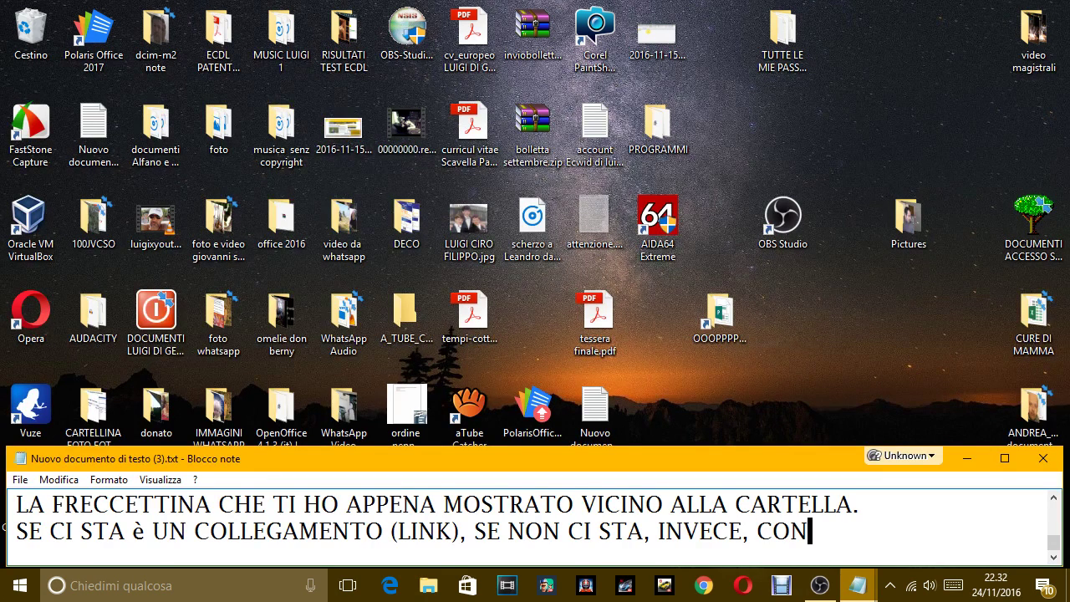
{"action": "key", "text": "BackSpace"}
{"action": "key", "text": "BackSpace"}
{"action": "key", "text": "BackSpace"}
{"action": "key", "text": "BackSpace"}
{"action": "type", "text": "è UN"}
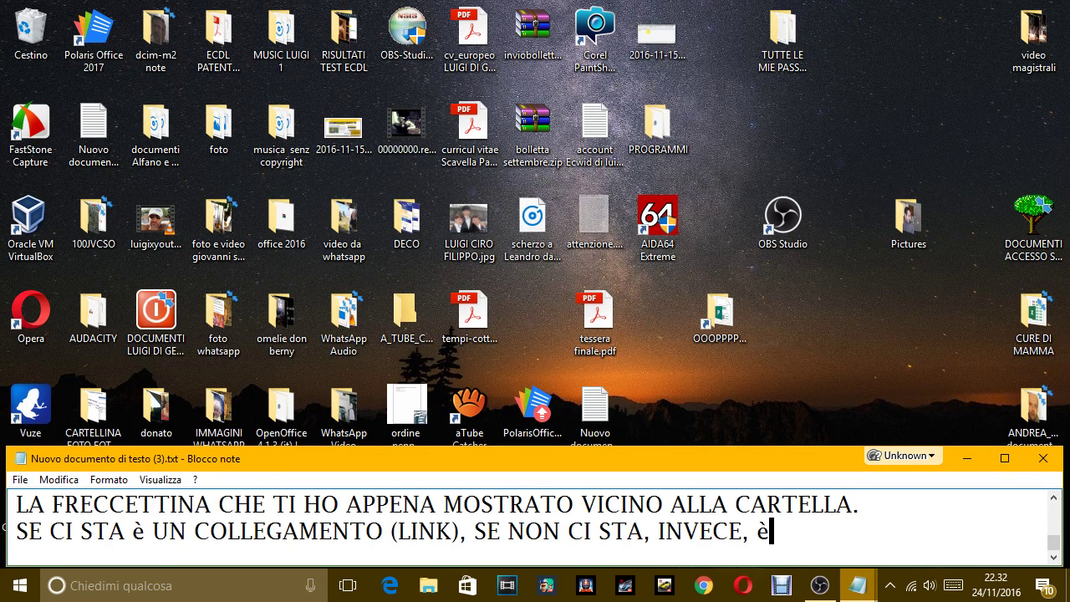
{"action": "type", "text": "A NORMA"}
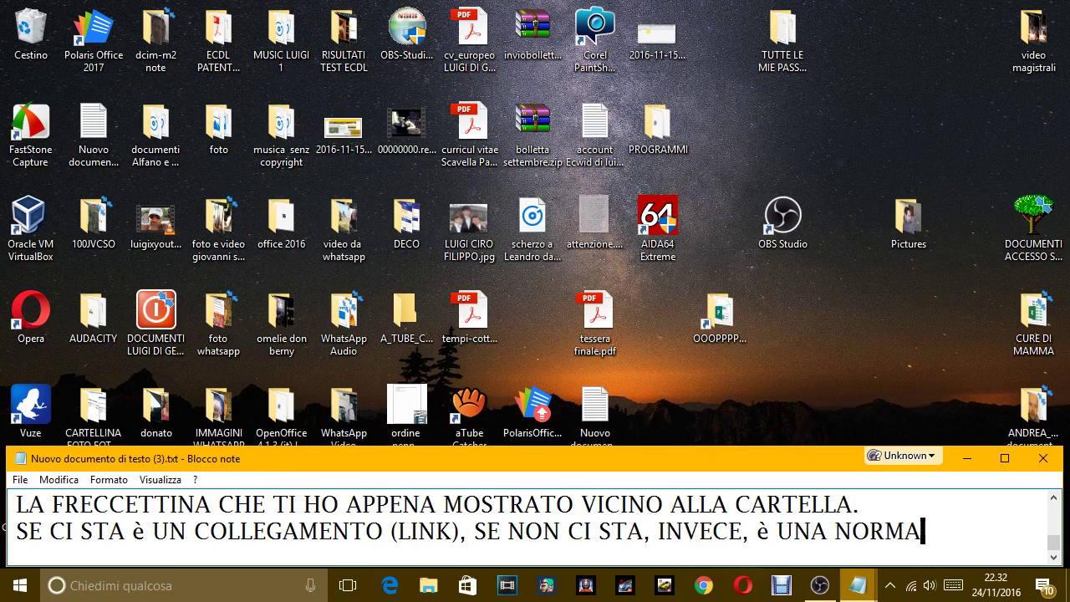
{"action": "type", "text": "LE CARTEL"}
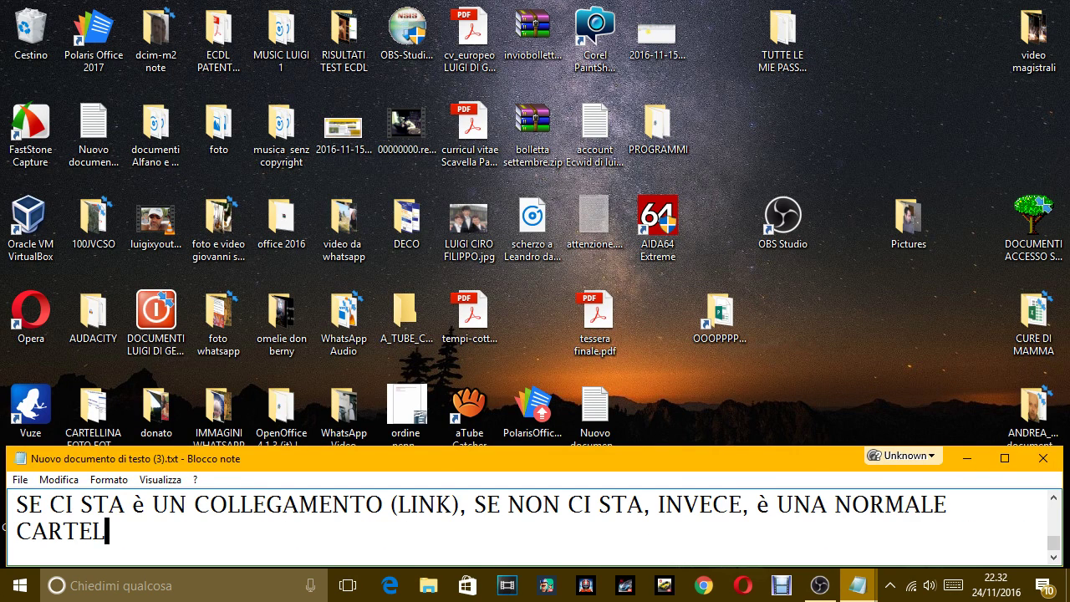
{"action": "type", "text": "LA CHE CONT"}
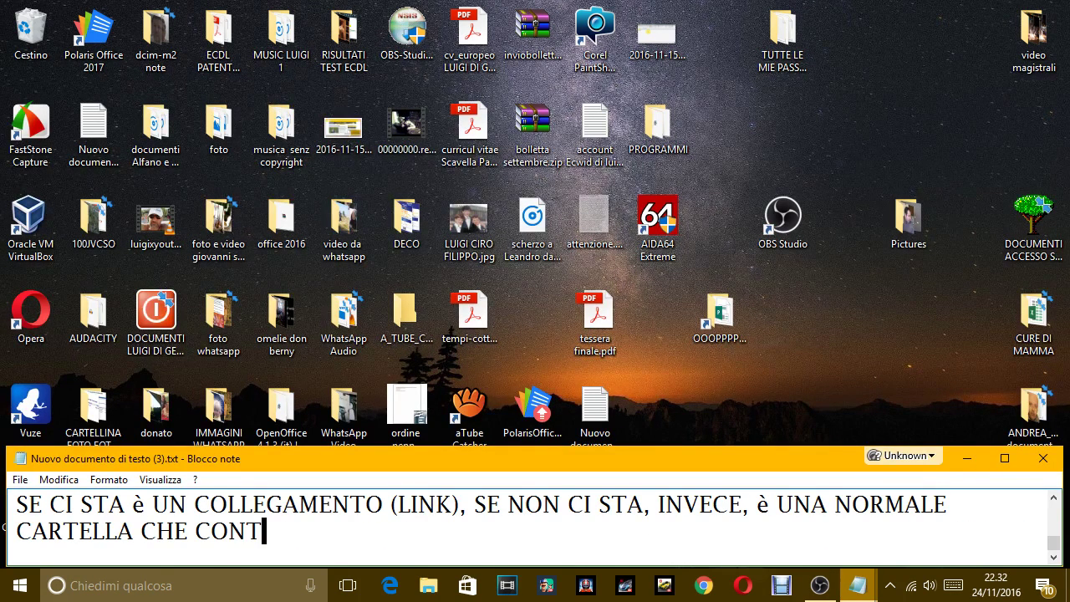
{"action": "type", "text": "IENE"}
{"action": "type", "text": "DATI."}
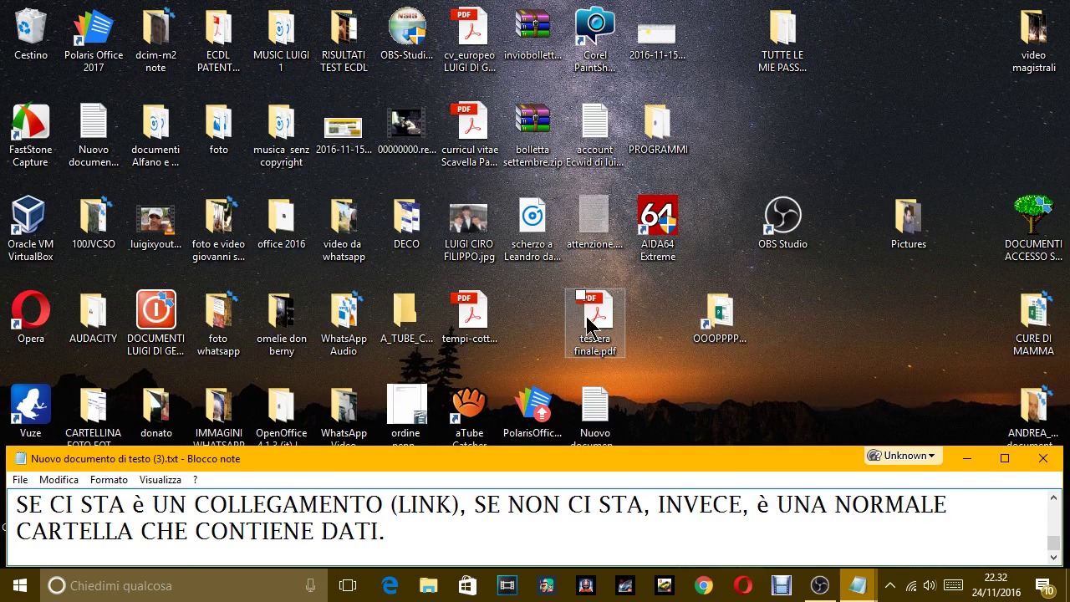
Create a desktop shortcut to "tessera finale.pdf" and move that shortcut to the Recycle Bin
{"action": "left_click_drag", "start_coordinate": [589, 324], "coordinate": [802, 322]}
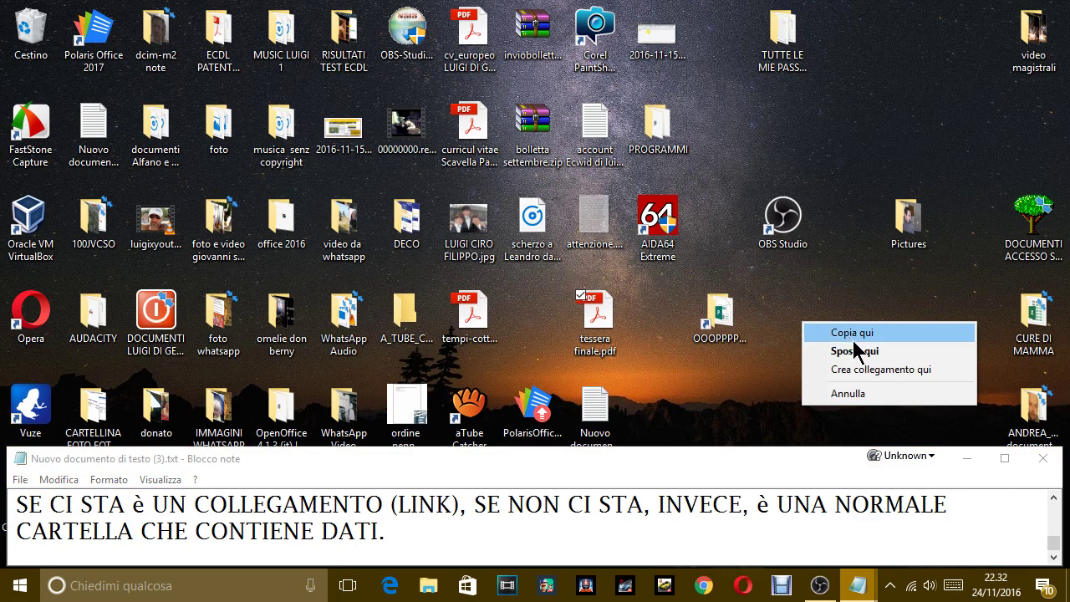
{"action": "left_click", "coordinate": [875, 370]}
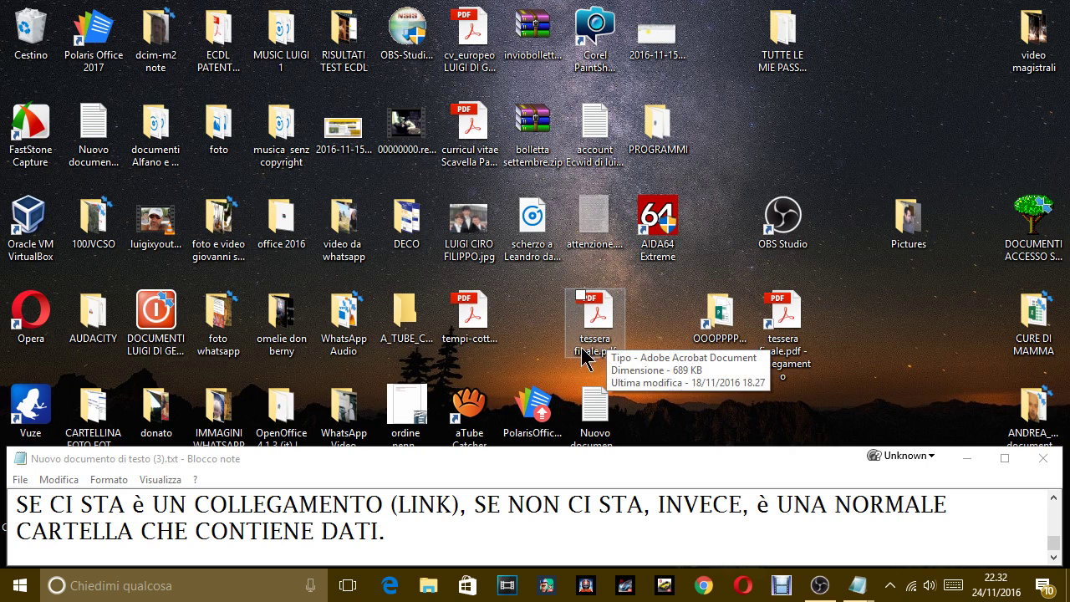
{"action": "left_click", "coordinate": [777, 305]}
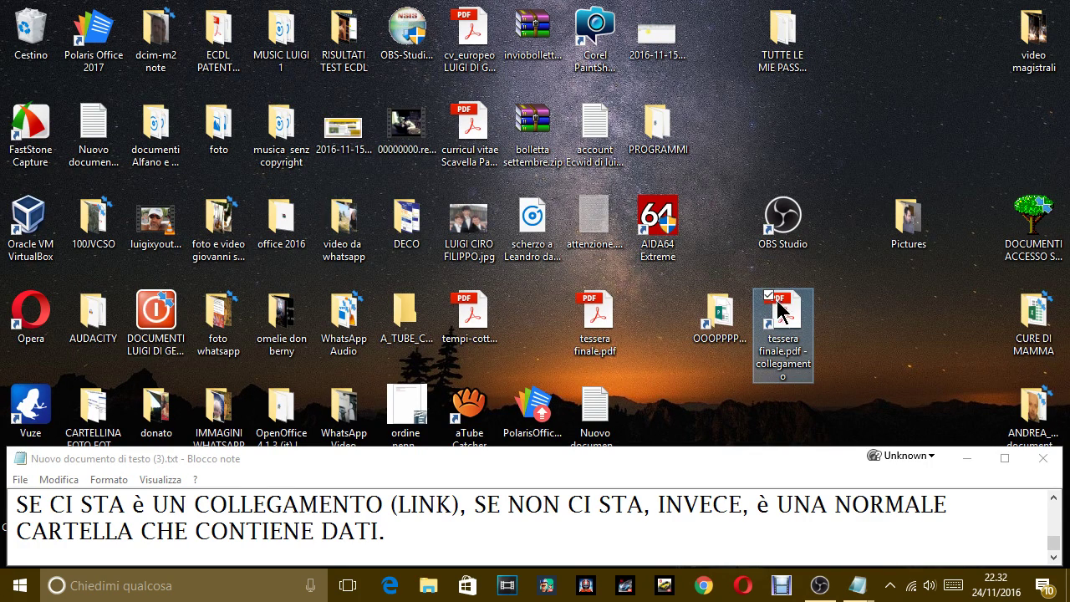
{"action": "key", "text": "Delete"}
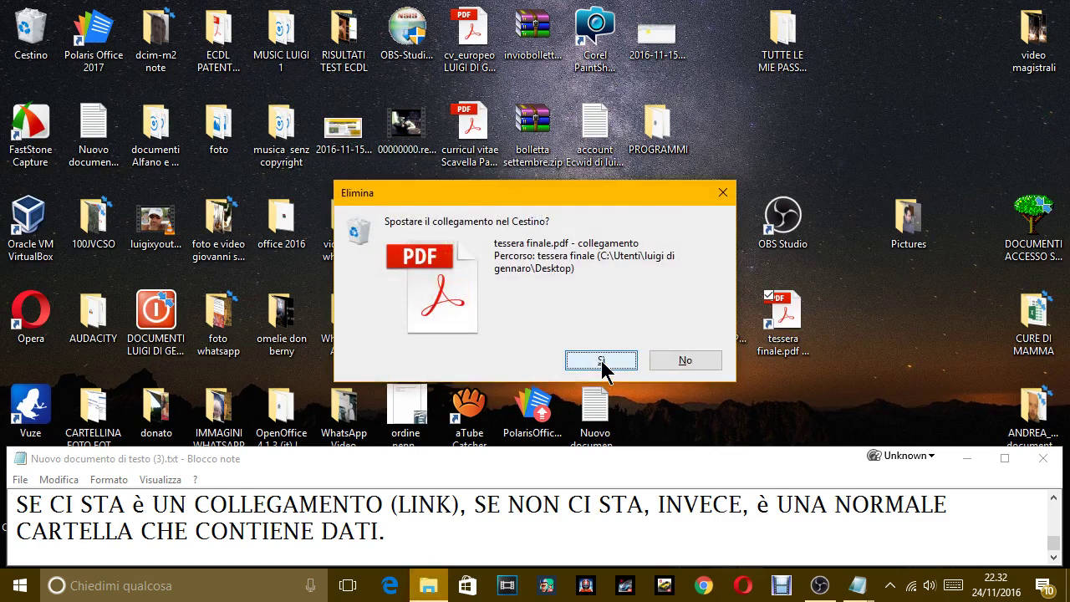
{"action": "left_click", "coordinate": [601, 360]}
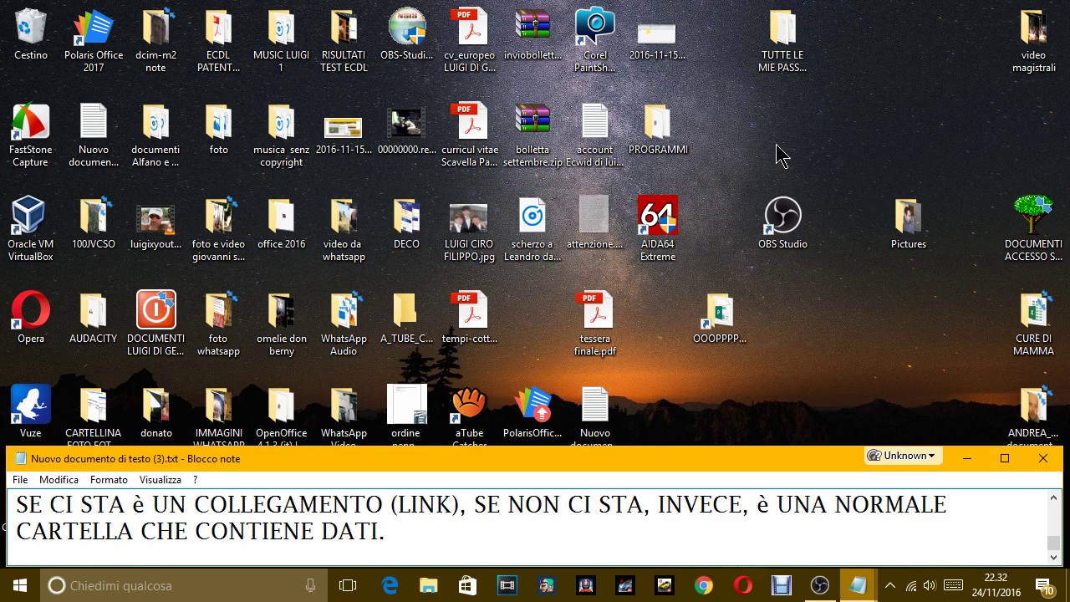
Create a desktop shortcut to the "TUTTE LE MIE PASSWORD" folder and move that shortcut to the Recycle Bin
{"action": "left_click", "coordinate": [784, 38]}
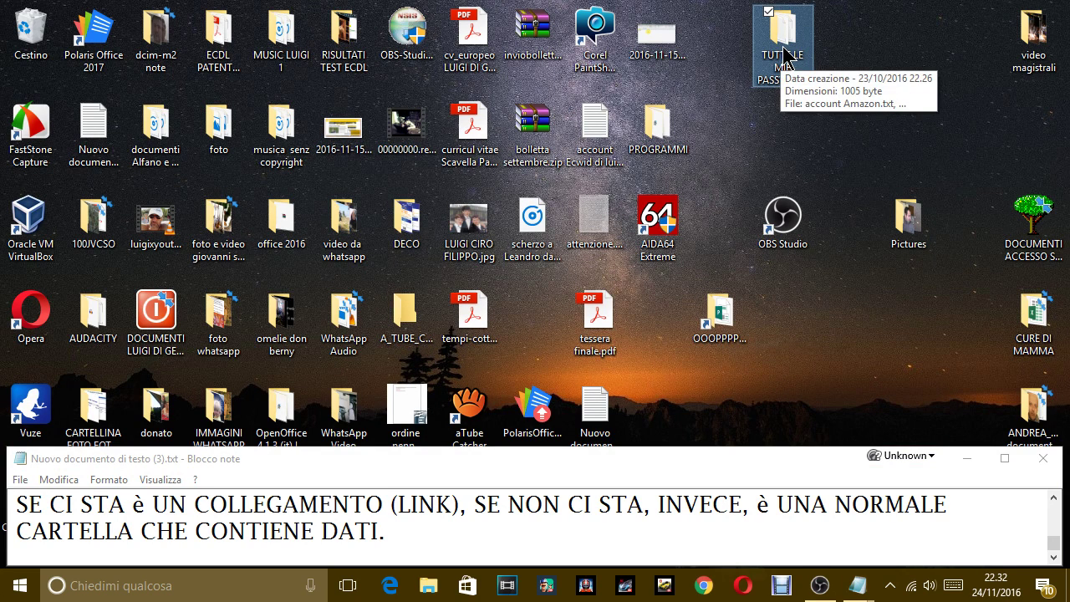
{"action": "left_click_drag", "start_coordinate": [781, 54], "coordinate": [887, 87]}
{"action": "left_click", "coordinate": [947, 135]}
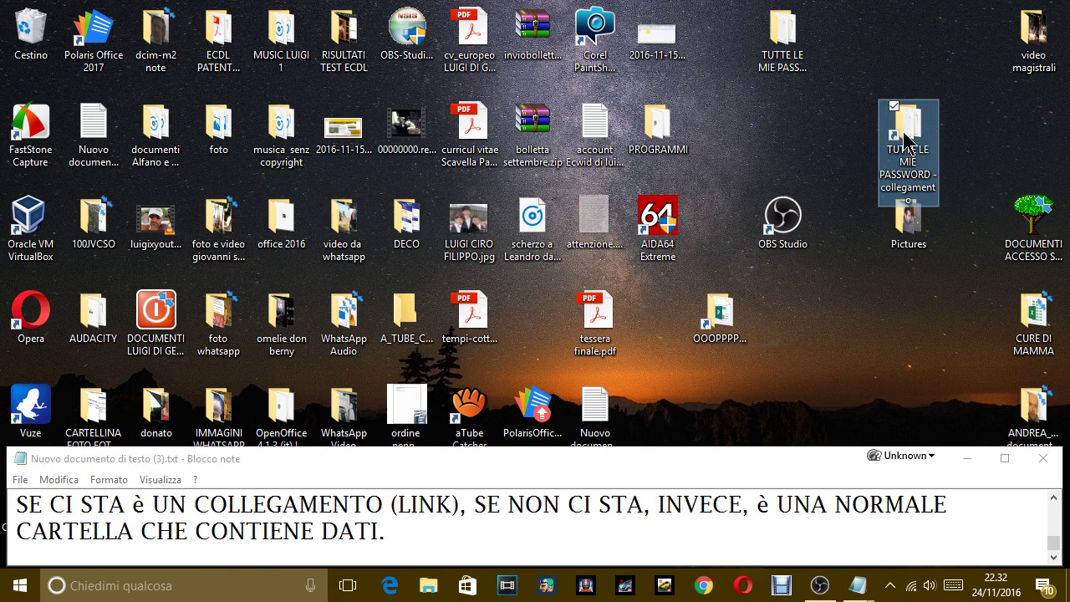
{"action": "key", "text": "Delete"}
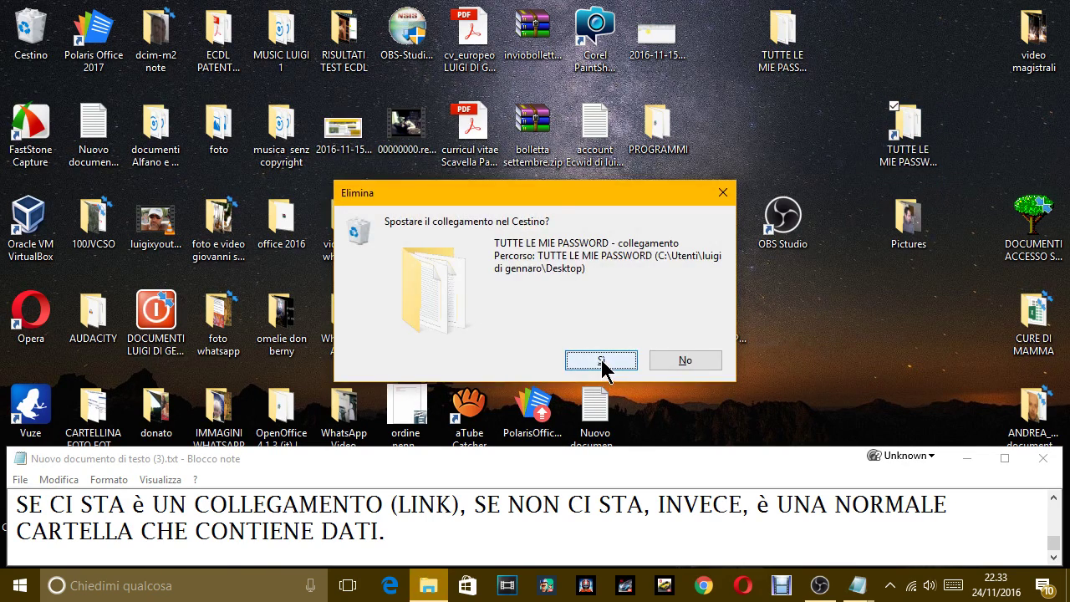
{"action": "left_click", "coordinate": [600, 360]}
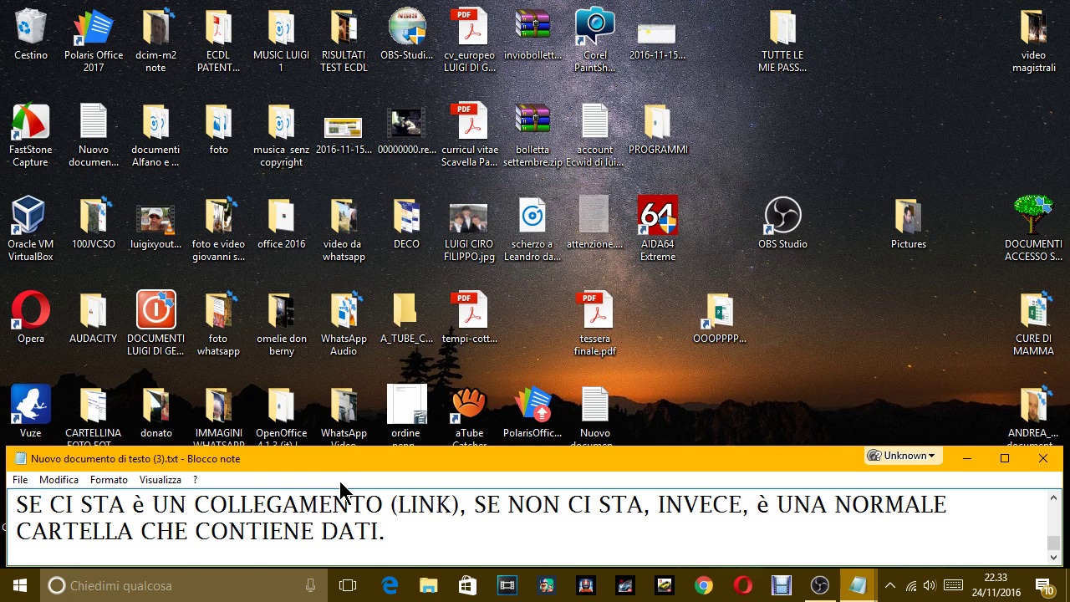
Add the closing sentence "SPERO DI ESSERE STATO CHIARO." to the note
{"action": "type", "text": "SPERO DI E"}
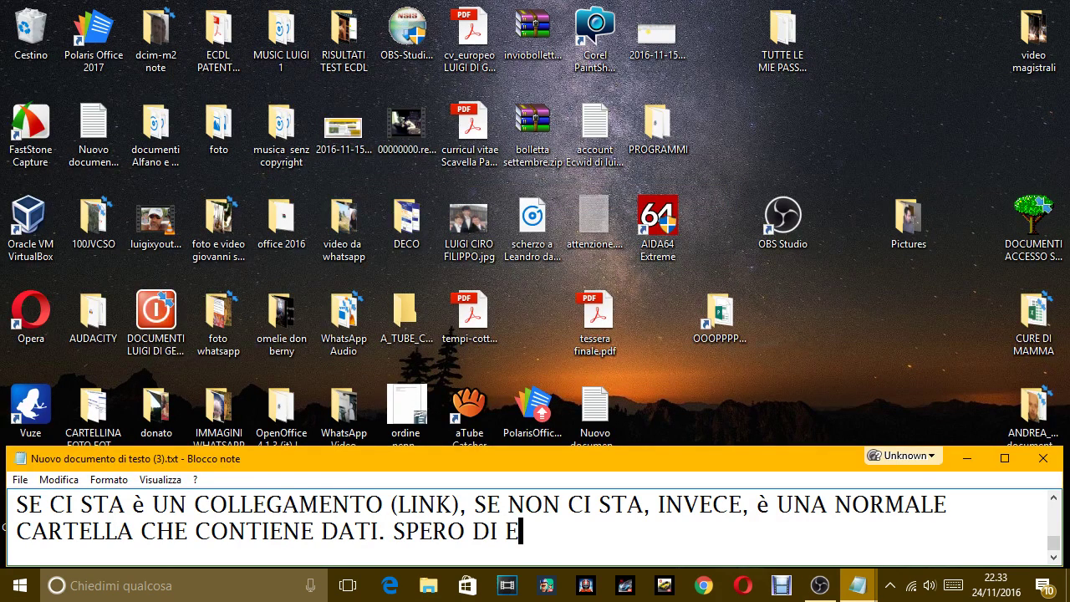
{"action": "type", "text": "SSERE STATO "}
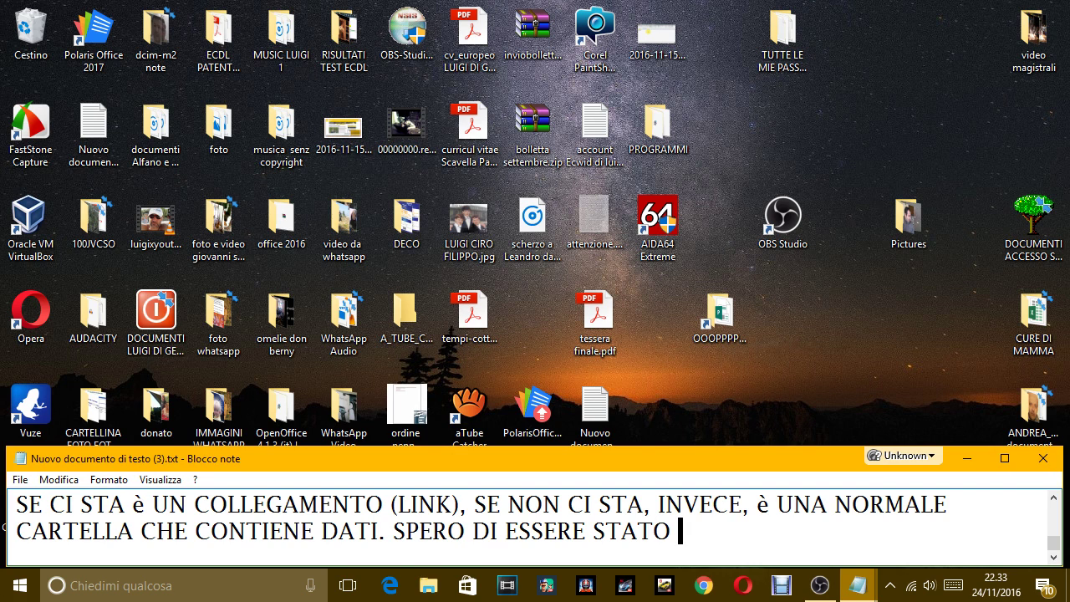
{"action": "type", "text": "CHIARO."}
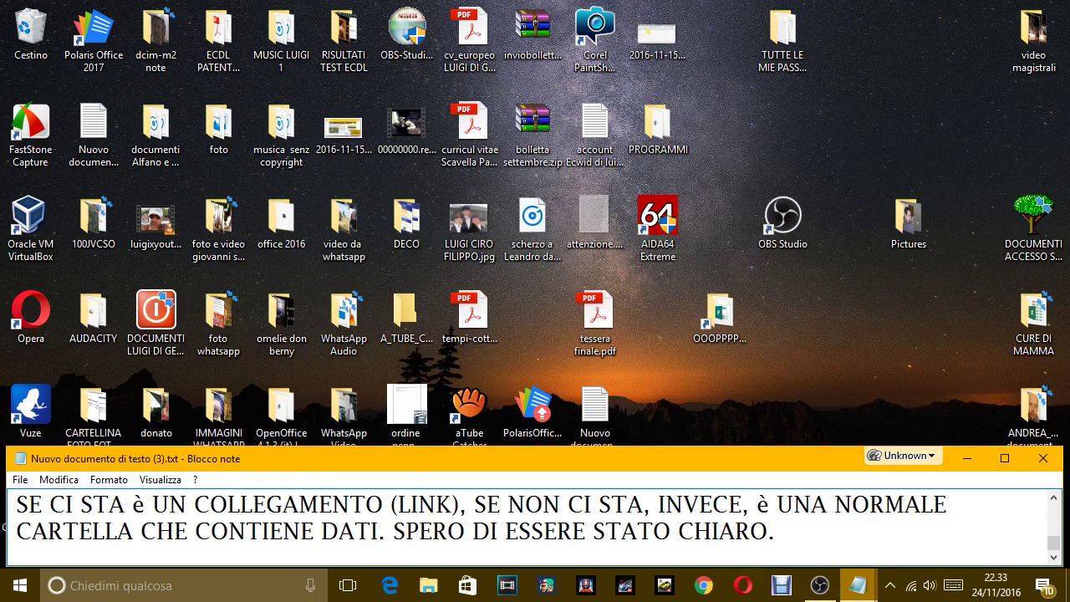
Select the "OOOPPPPSSS" folder shortcut on the desktop
{"action": "left_click", "coordinate": [832, 325]}
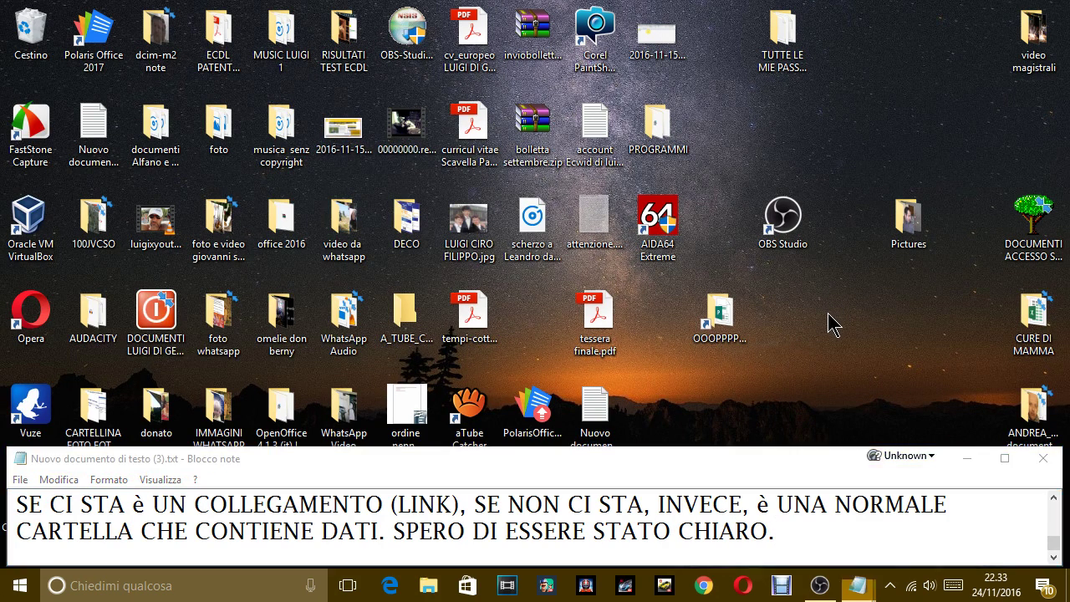
{"action": "left_click", "coordinate": [725, 328]}
{"action": "mouse_move", "coordinate": [724, 313]}
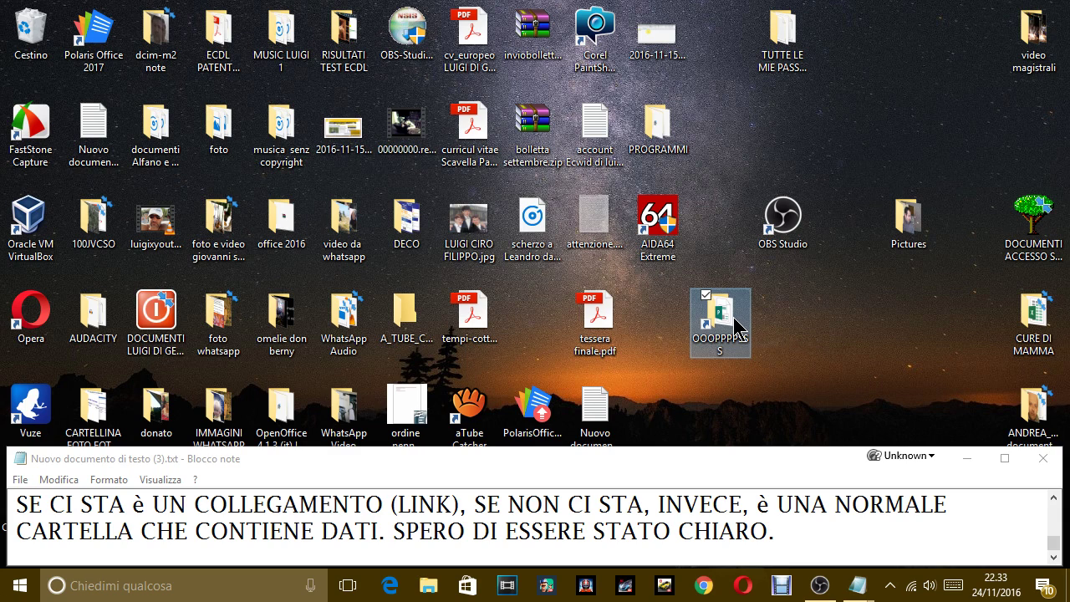
Delete the selected folder shortcut from the desktop, leaving the desktop clear for a new example
{"action": "key", "text": "Delete"}
{"action": "left_click", "coordinate": [600, 361]}
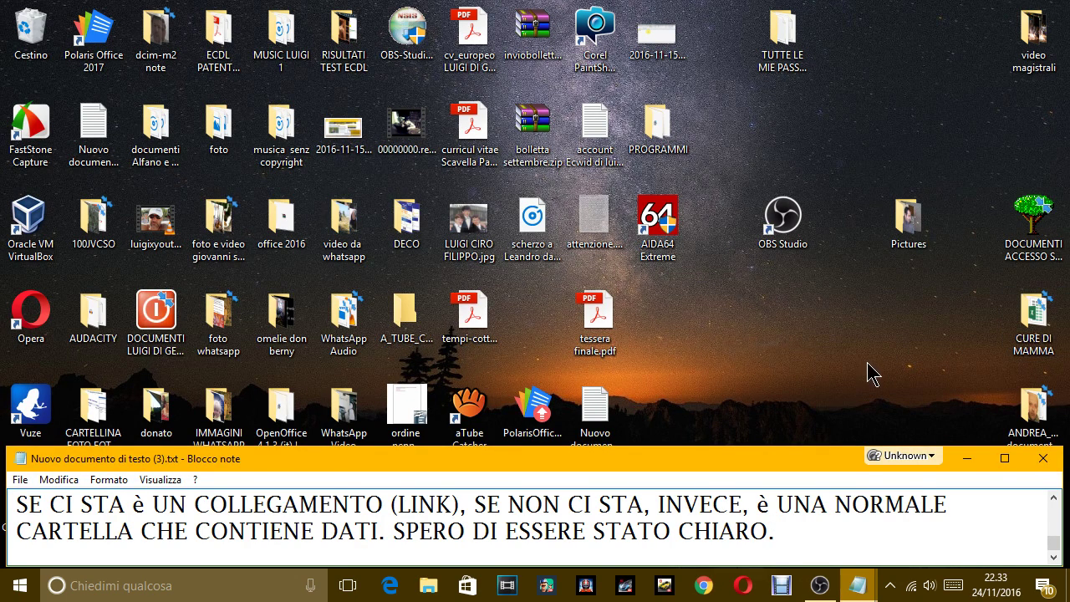
{"action": "left_click", "coordinate": [702, 331]}
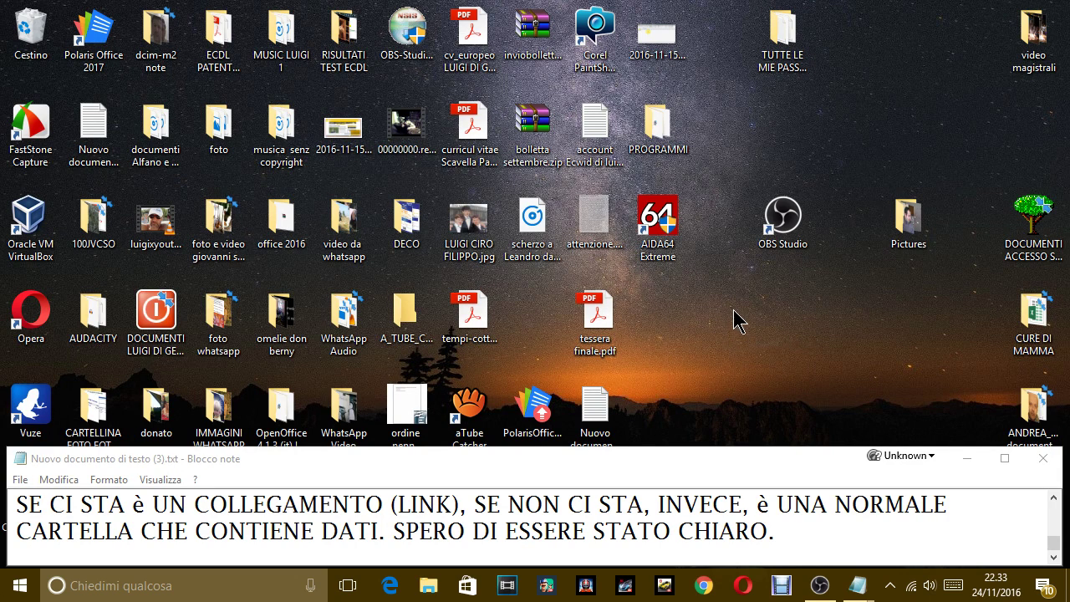
Create a new Microsoft Publisher document on the desktop, keeping its suggested name
{"action": "right_click", "coordinate": [723, 324]}
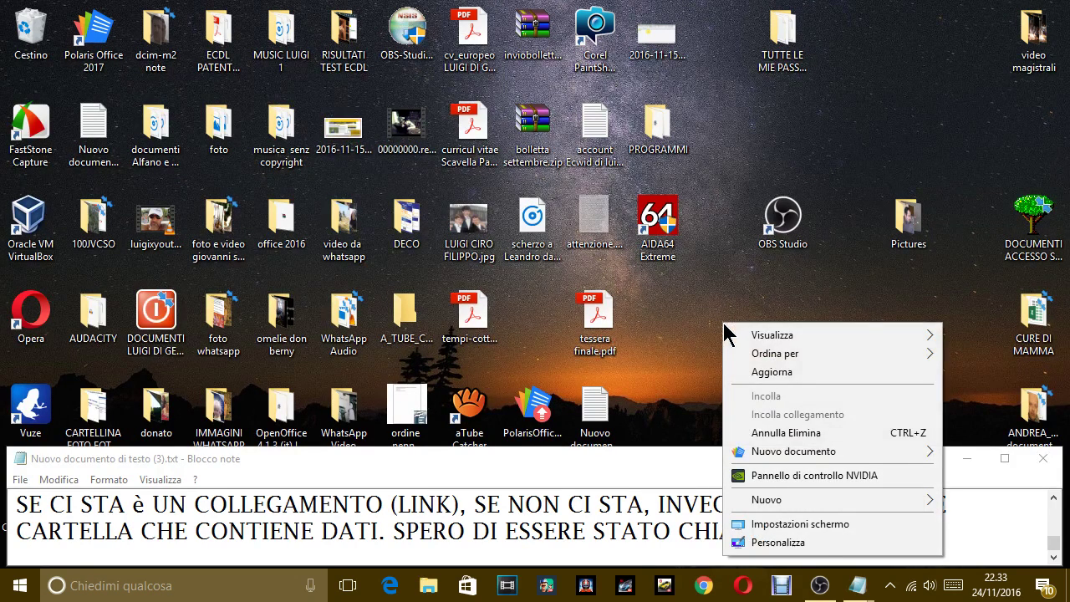
{"action": "mouse_move", "coordinate": [812, 500]}
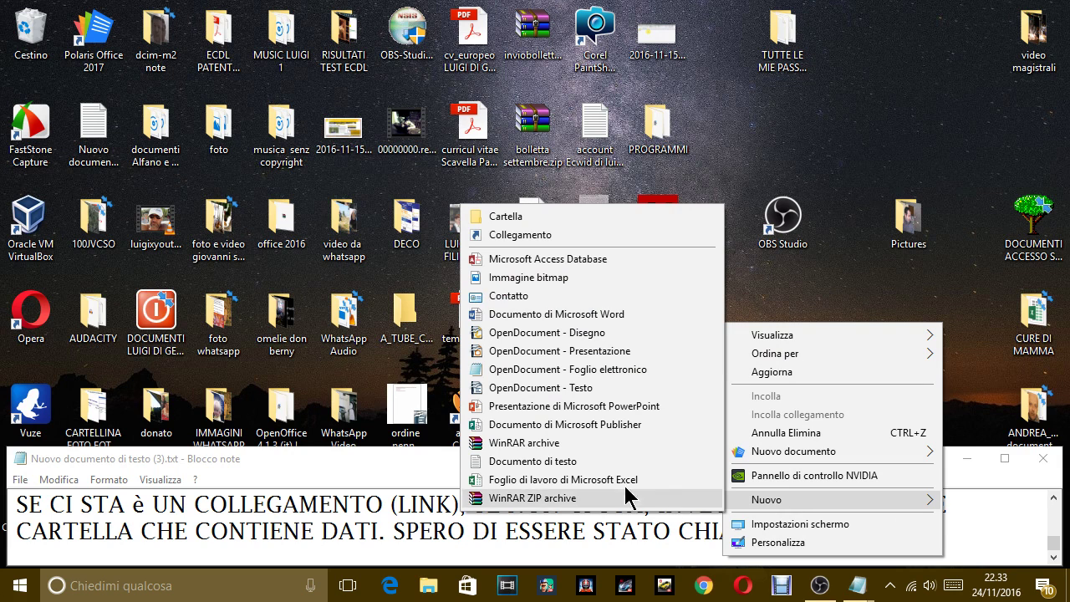
{"action": "left_click", "coordinate": [561, 424]}
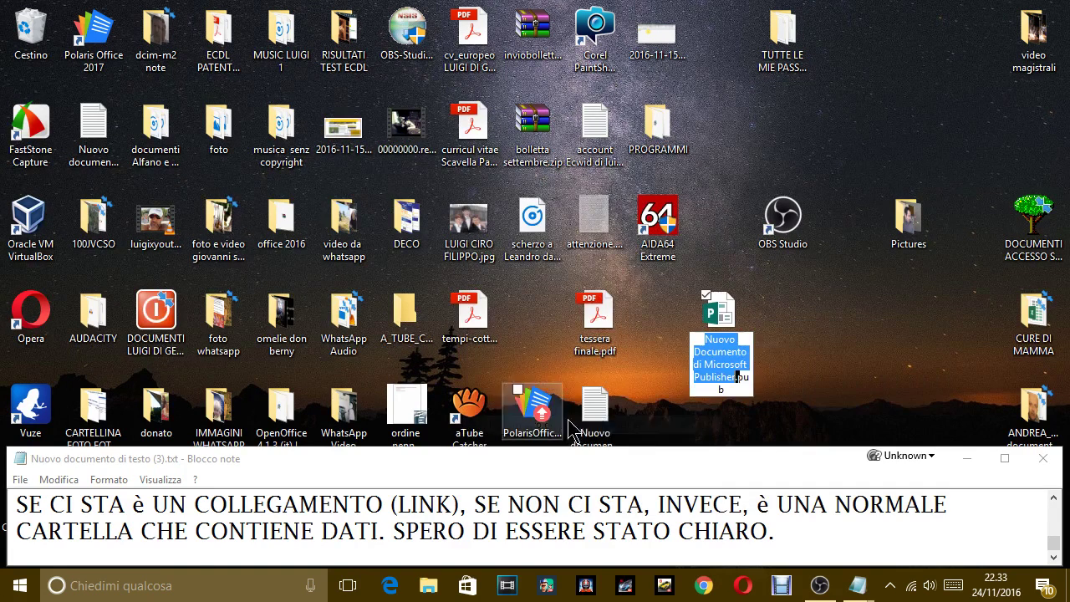
{"action": "key", "text": "Return"}
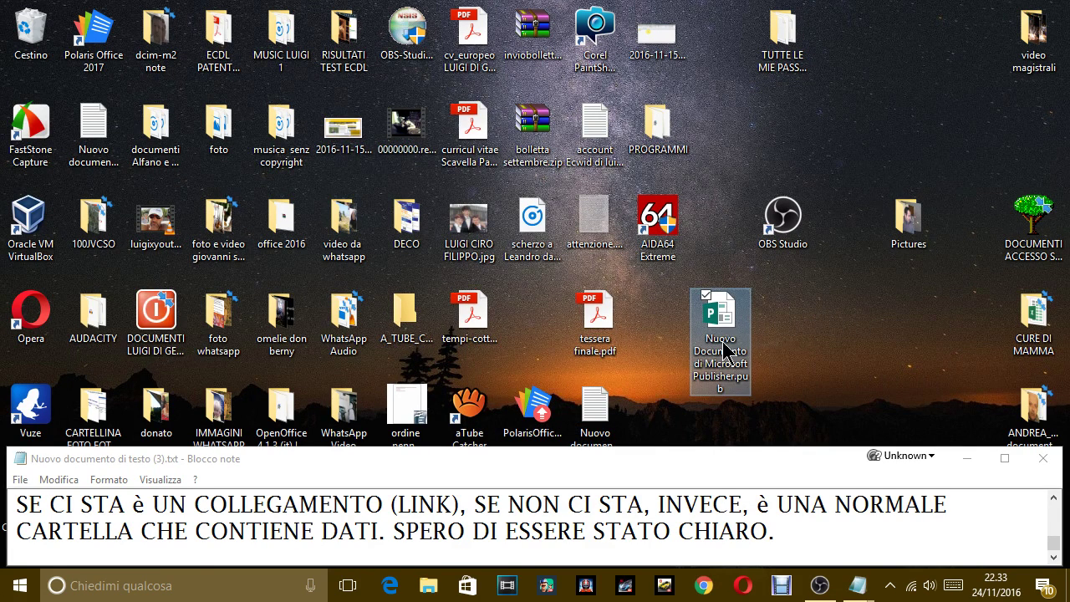
{"action": "left_click_drag", "start_coordinate": [727, 325], "coordinate": [825, 311]}
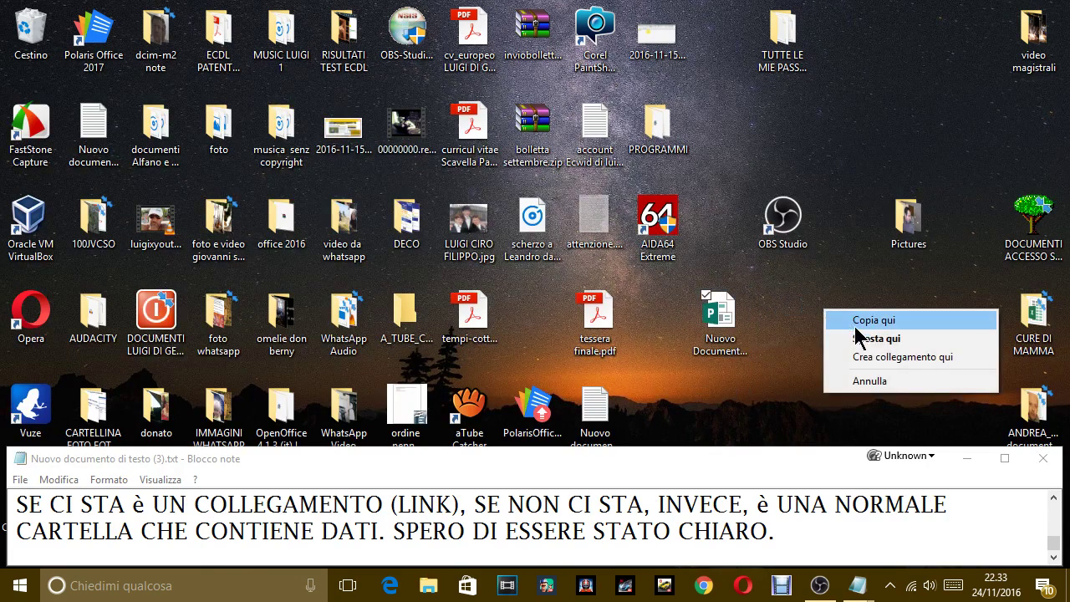
{"action": "key", "text": "Escape"}
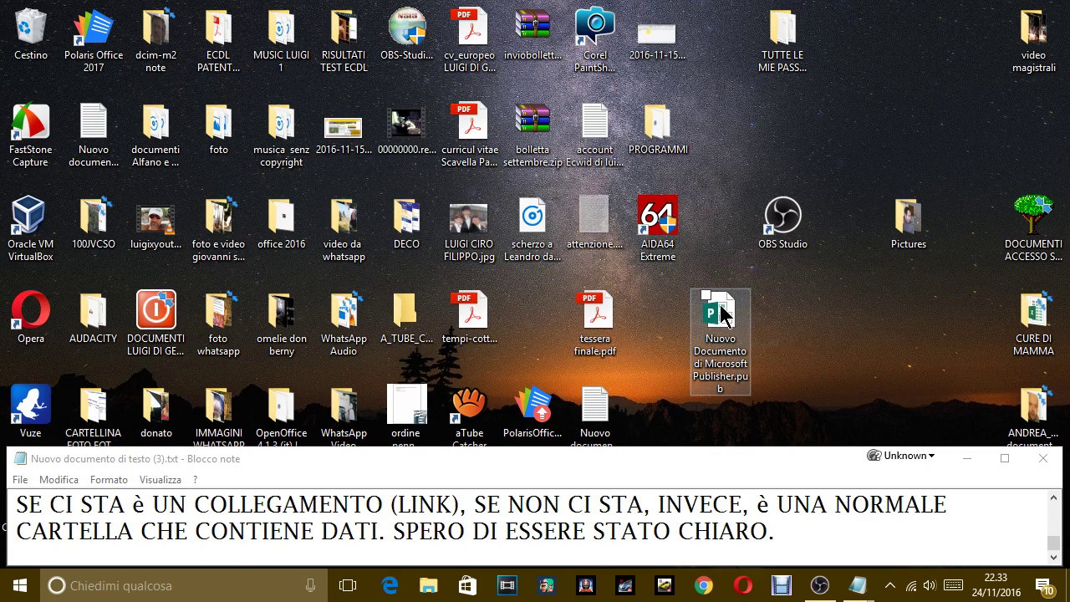
Create a desktop shortcut with the wizard, targeting Nuovo Documento di Microsoft Publisher.pub on the Desktop and keeping the suggested name
{"action": "left_click", "coordinate": [785, 333]}
{"action": "right_click", "coordinate": [785, 326]}
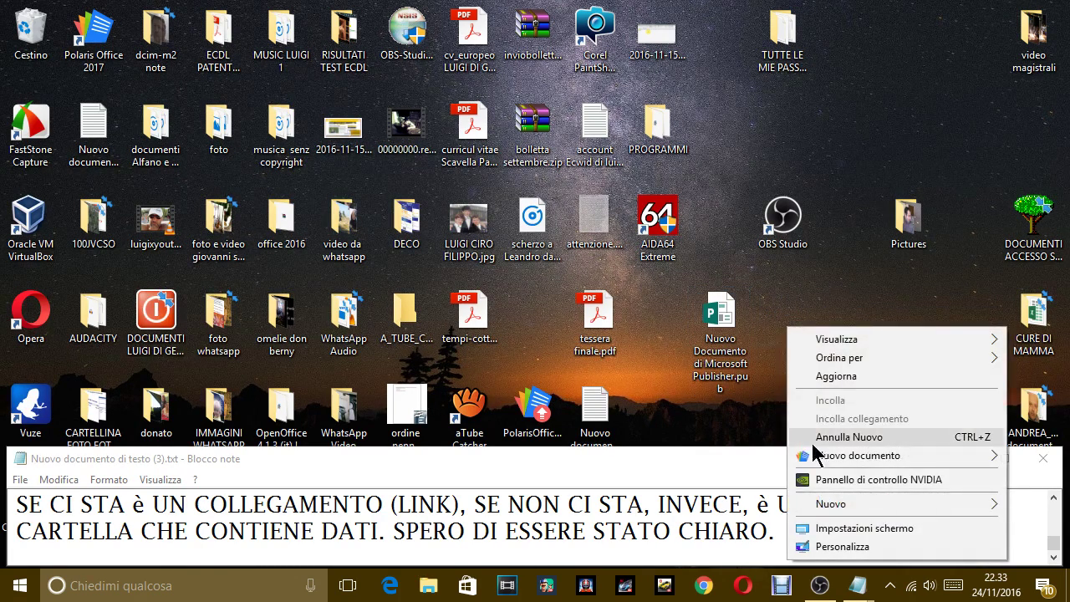
{"action": "mouse_move", "coordinate": [858, 506]}
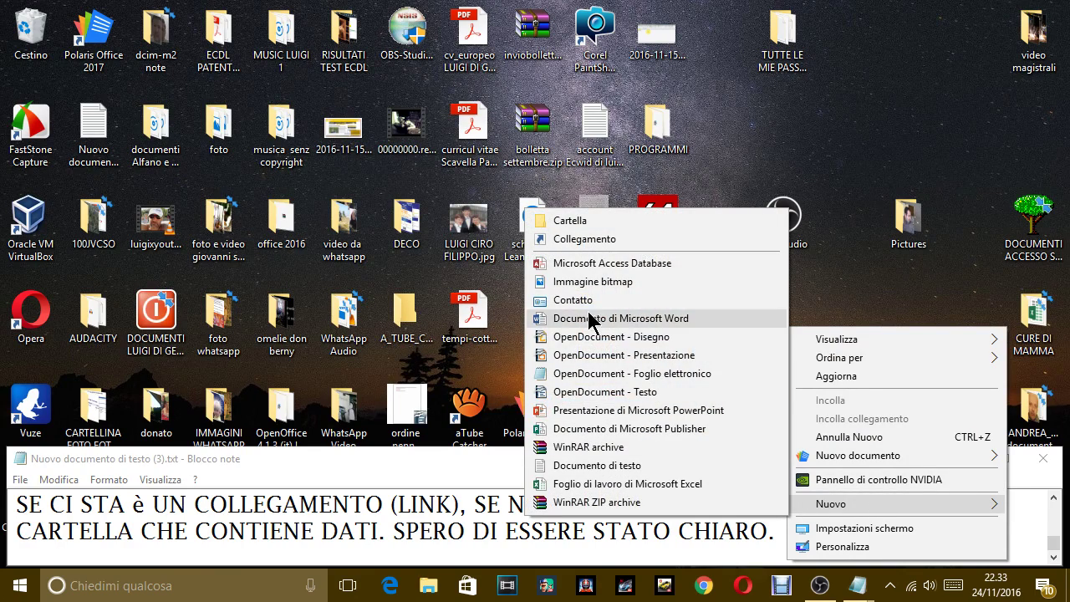
{"action": "left_click", "coordinate": [584, 239]}
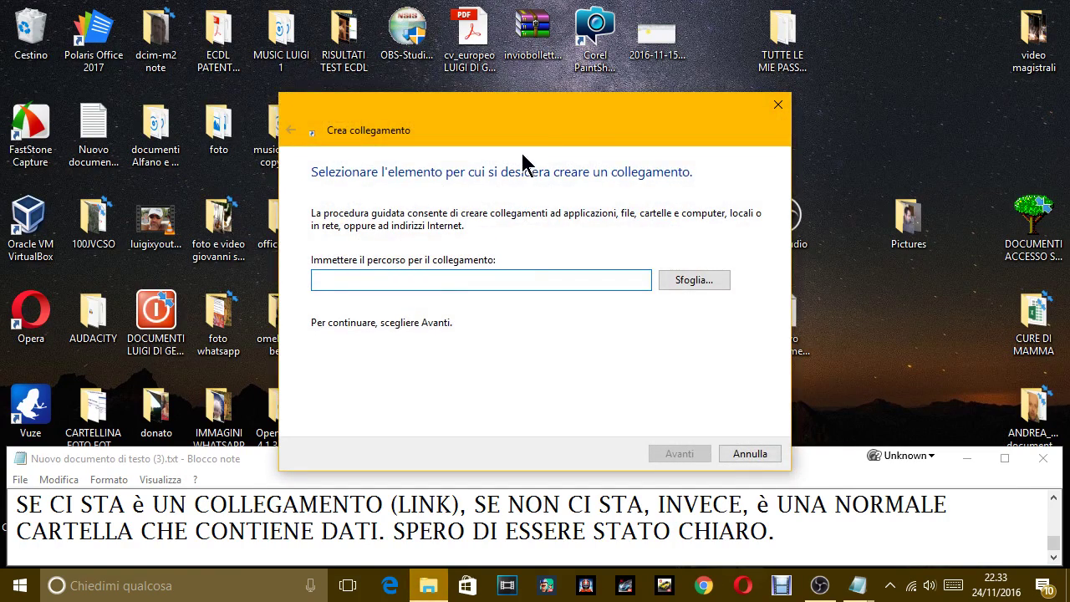
{"action": "left_click_drag", "start_coordinate": [615, 130], "coordinate": [410, 67]}
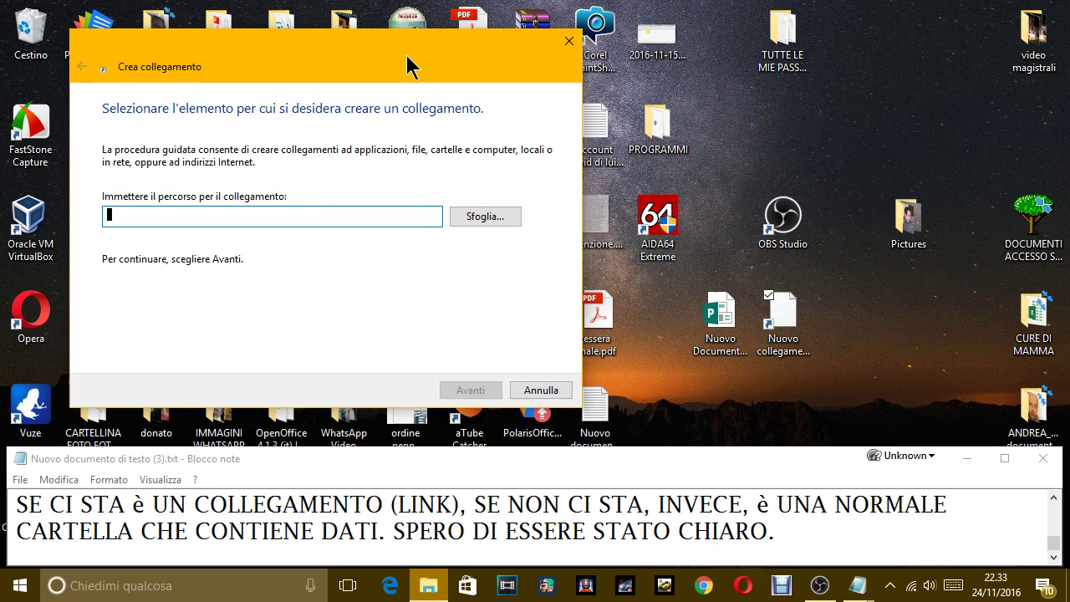
{"action": "left_click", "coordinate": [496, 227]}
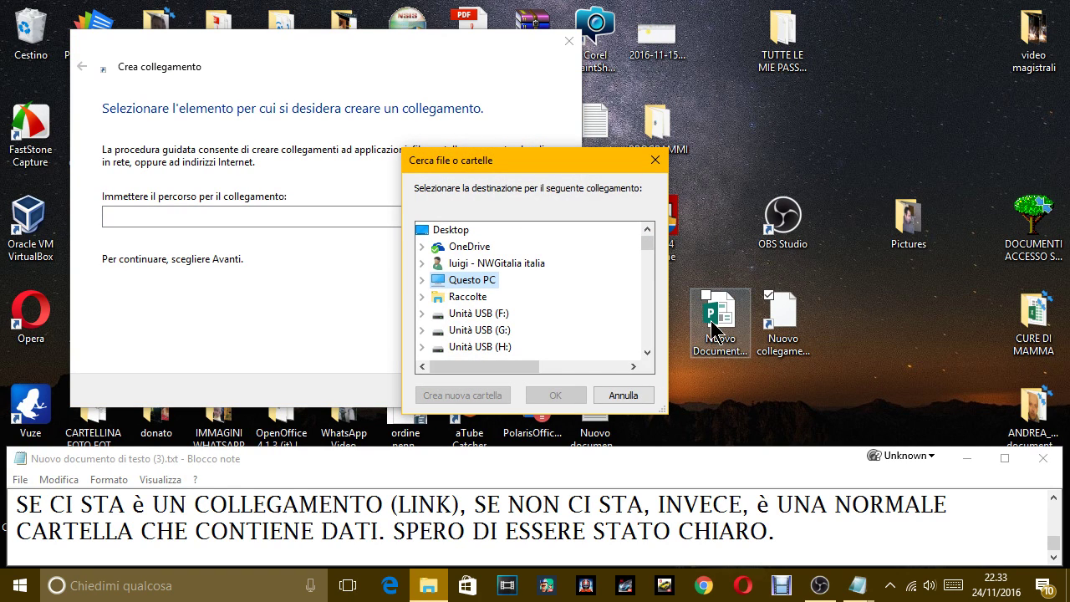
{"action": "left_click", "coordinate": [435, 231]}
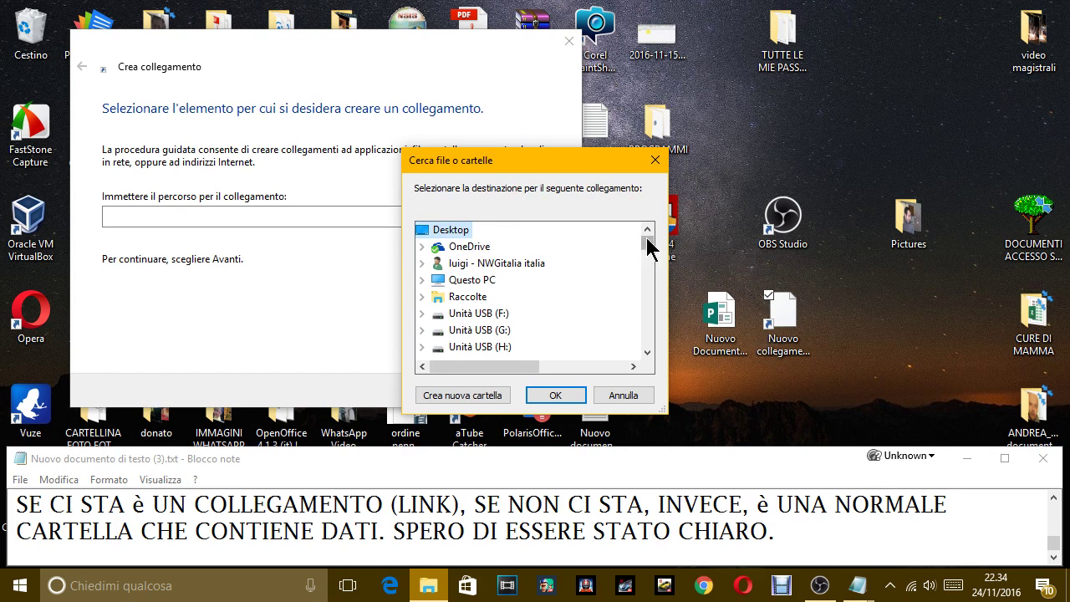
{"action": "left_click_drag", "start_coordinate": [646, 241], "coordinate": [651, 323]}
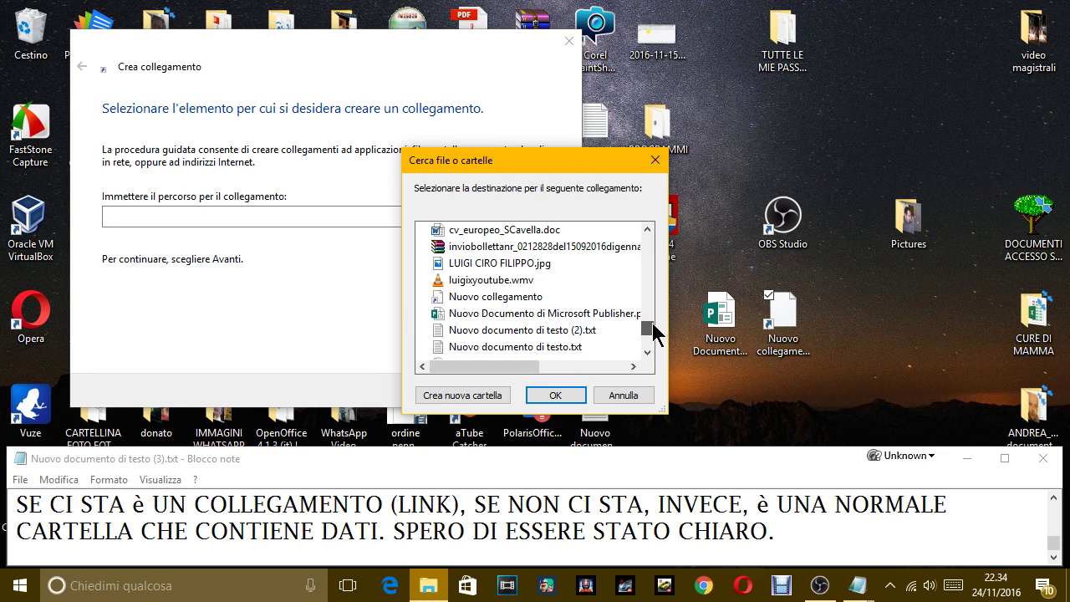
{"action": "left_click", "coordinate": [582, 315]}
{"action": "left_click", "coordinate": [561, 398]}
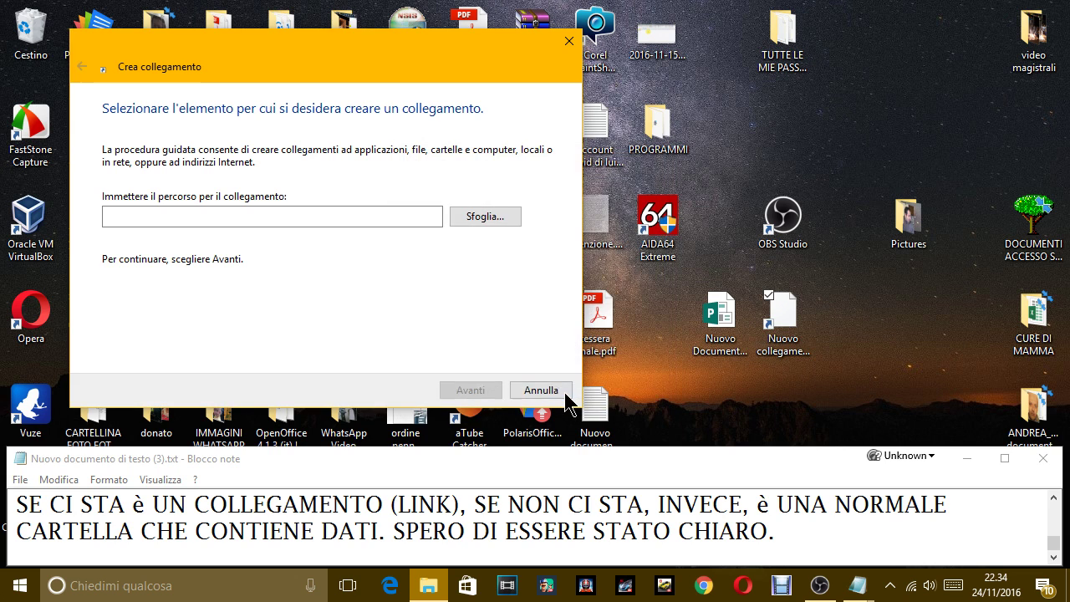
{"action": "left_click", "coordinate": [472, 393]}
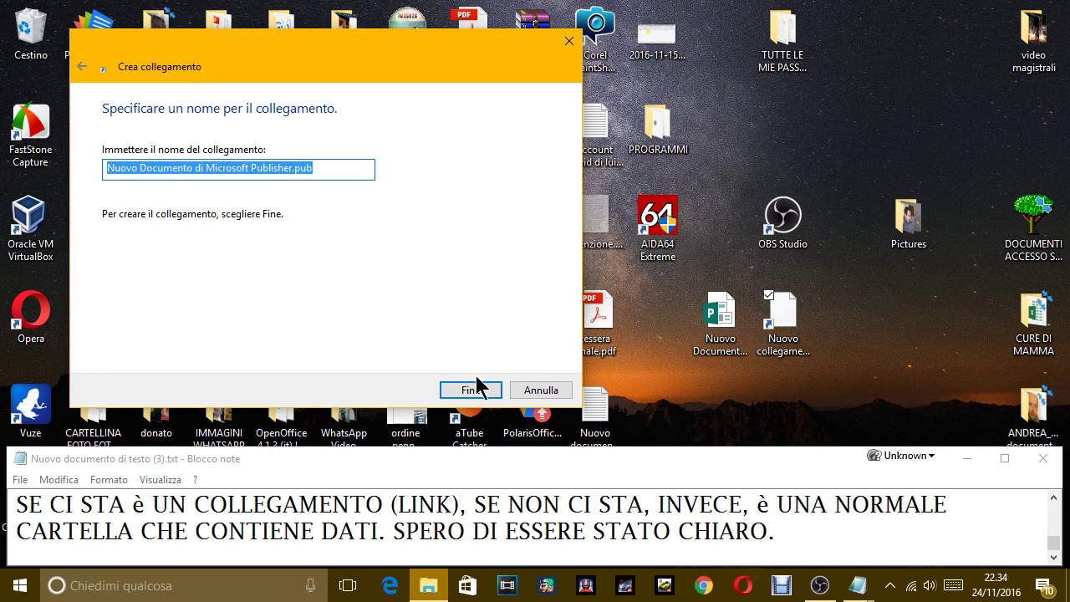
{"action": "left_click", "coordinate": [473, 390]}
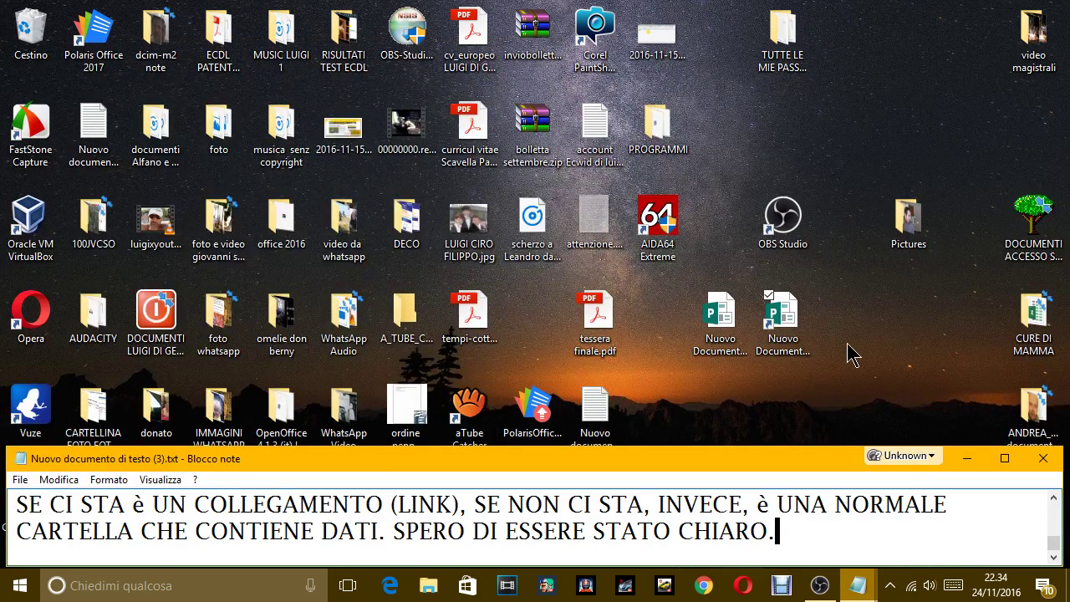
Add a new line to the text note: "I METODI PER CREARE LINK SONO DUE, E TI HO FATTO VEDERE ENTRAMBI."
{"action": "left_click", "coordinate": [786, 532]}
{"action": "key", "text": "Return"}
{"action": "type", "text": "I ME"}
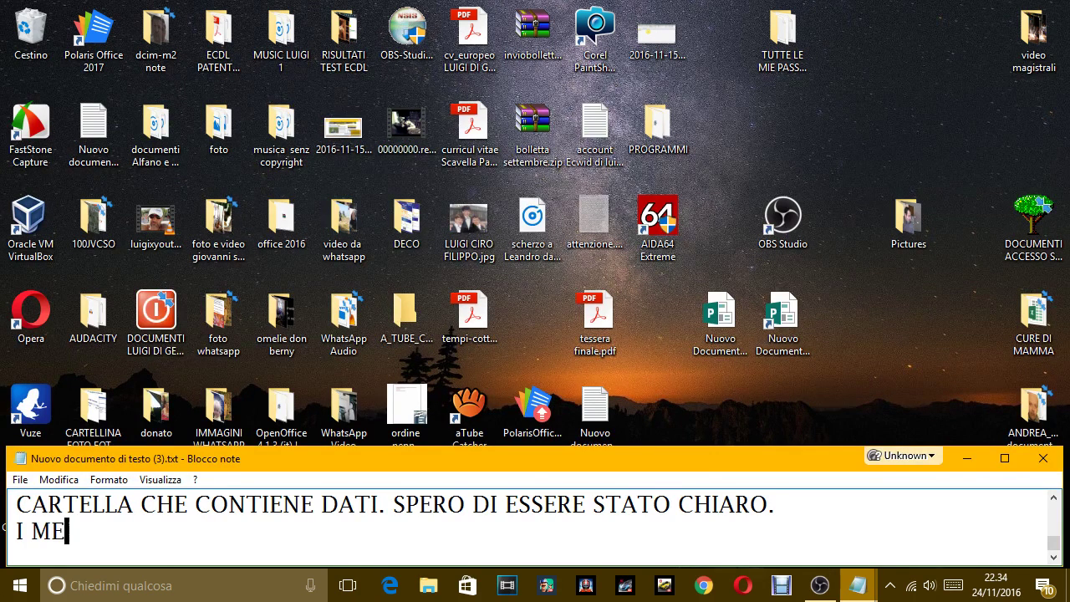
{"action": "type", "text": "TDO"}
{"action": "key", "text": "BackSpace"}
{"action": "type", "text": "I PER CREA"}
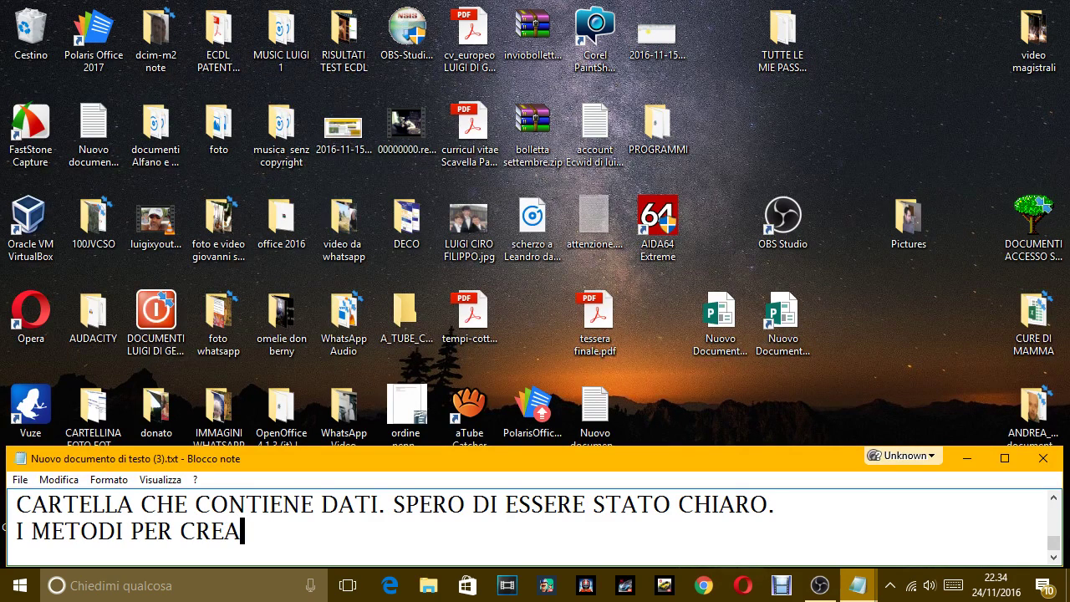
{"action": "type", "text": "RE LINK "}
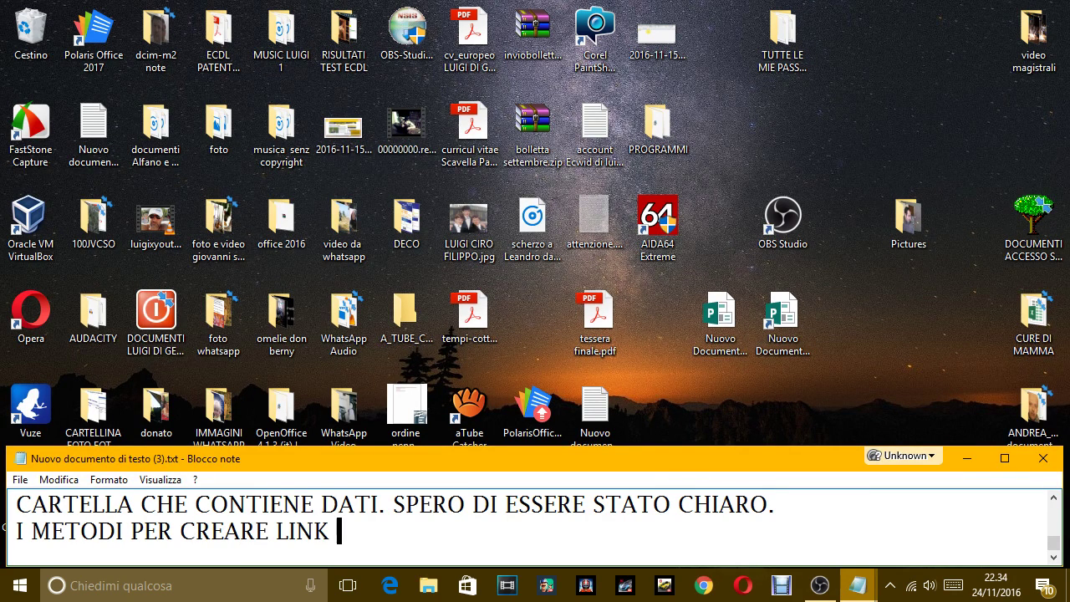
{"action": "type", "text": "SONO DUE"}
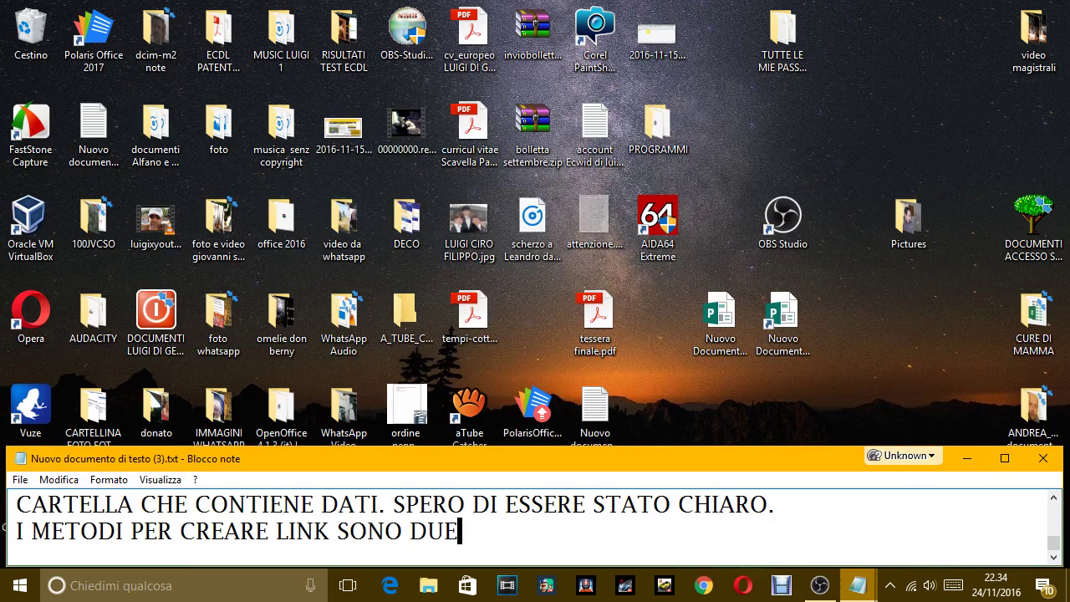
{"action": "type", "text": ", E TI H"}
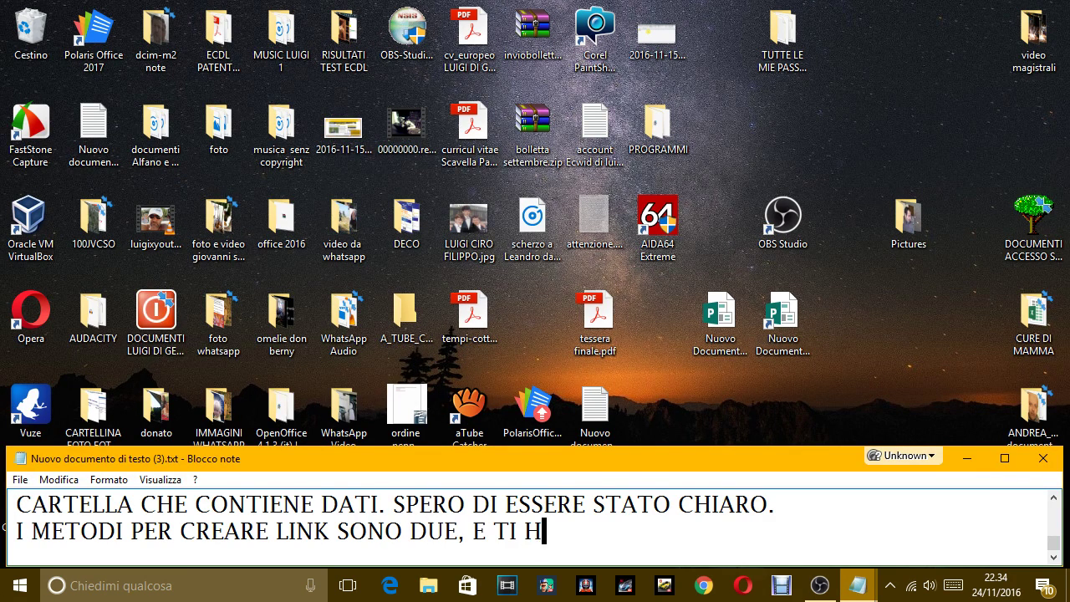
{"action": "type", "text": "O FATTO VEDERE "}
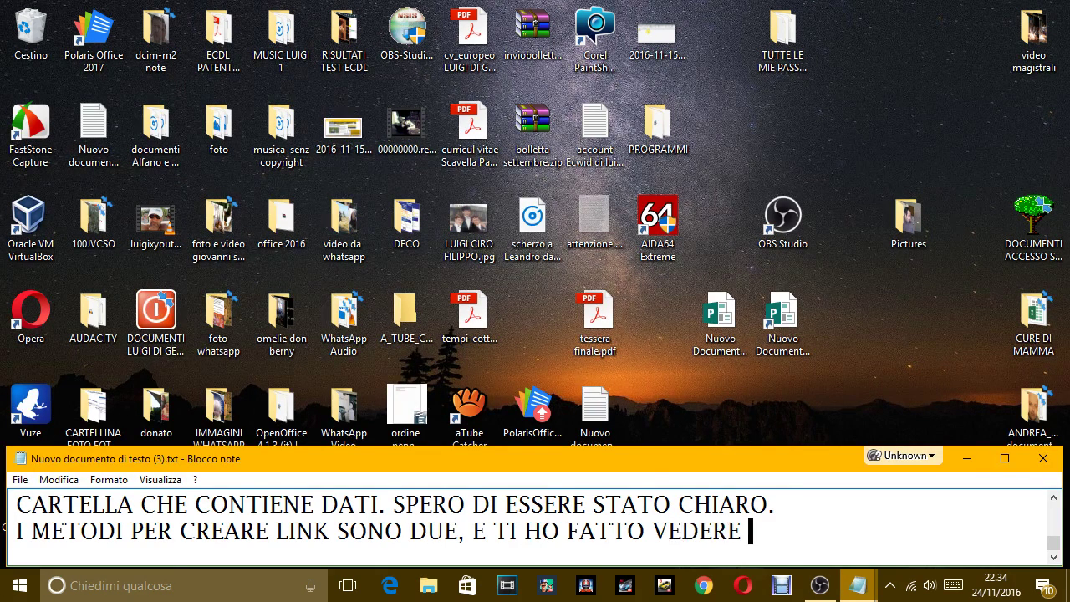
{"action": "type", "text": "ENTAAMBI."}
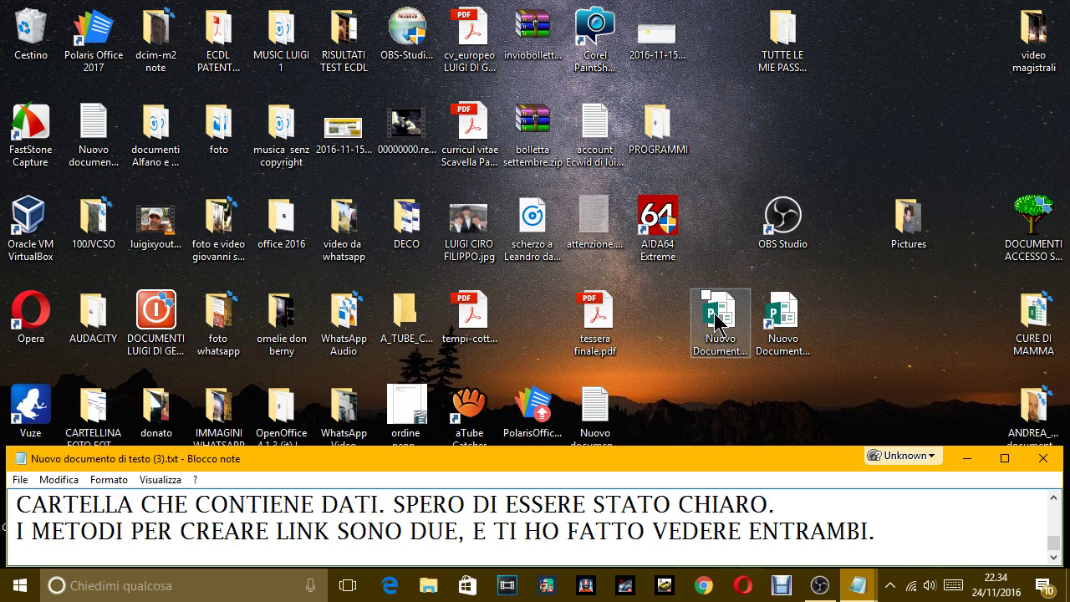
Move the wizard-made shortcut to the Publisher document to the Recycle Bin, keeping the original document
{"action": "left_click", "coordinate": [773, 309]}
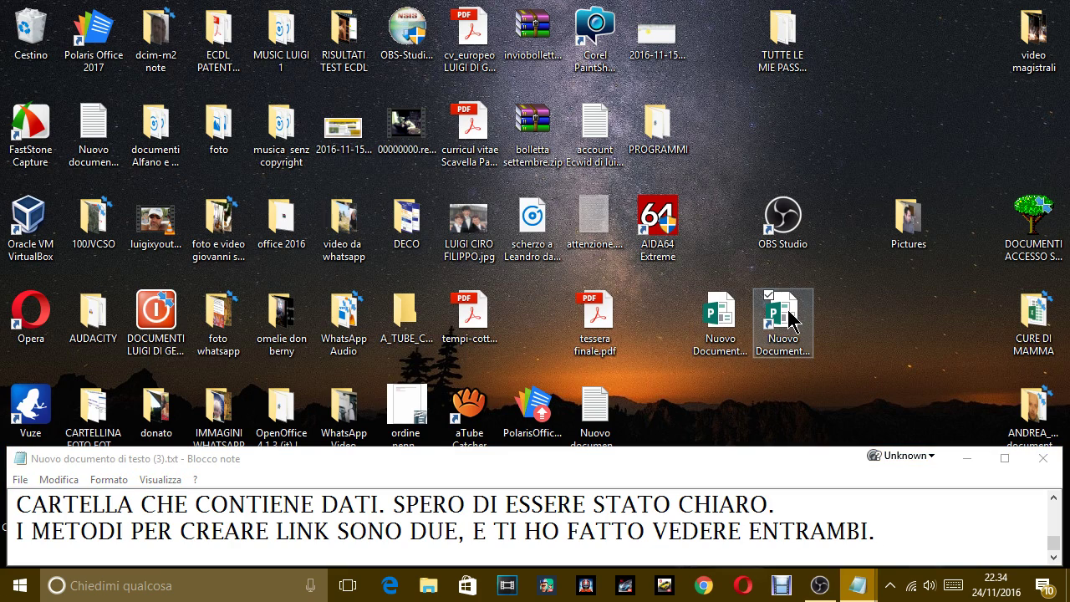
{"action": "key", "text": "Delete"}
{"action": "left_click", "coordinate": [600, 359]}
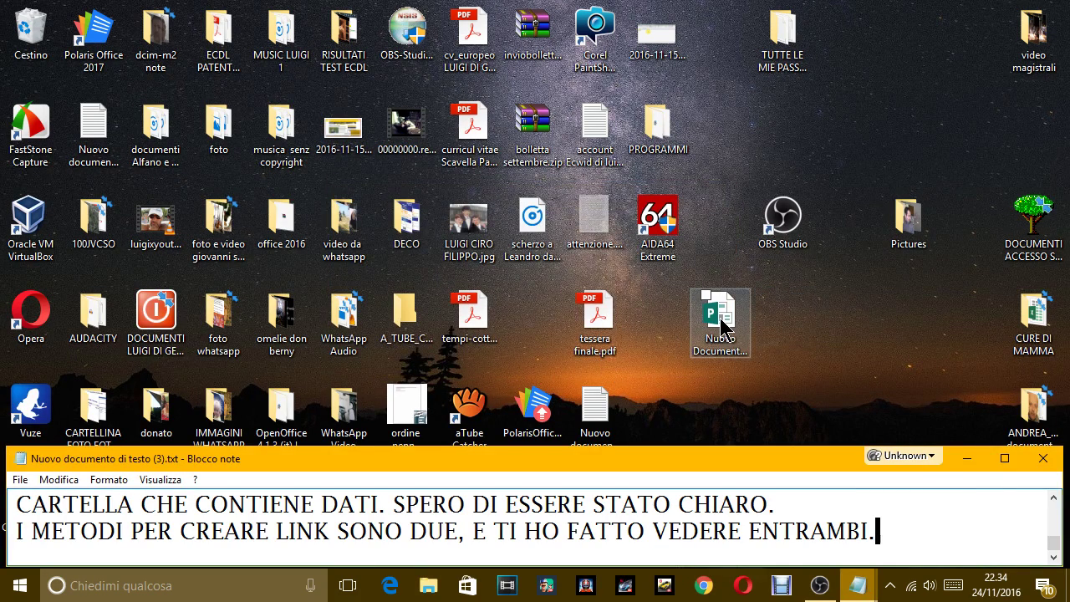
Create a shortcut to the Publisher document directly at an empty spot beside it with Crea collegamento qui
{"action": "left_click_drag", "start_coordinate": [723, 326], "coordinate": [847, 342]}
{"action": "left_click", "coordinate": [904, 383]}
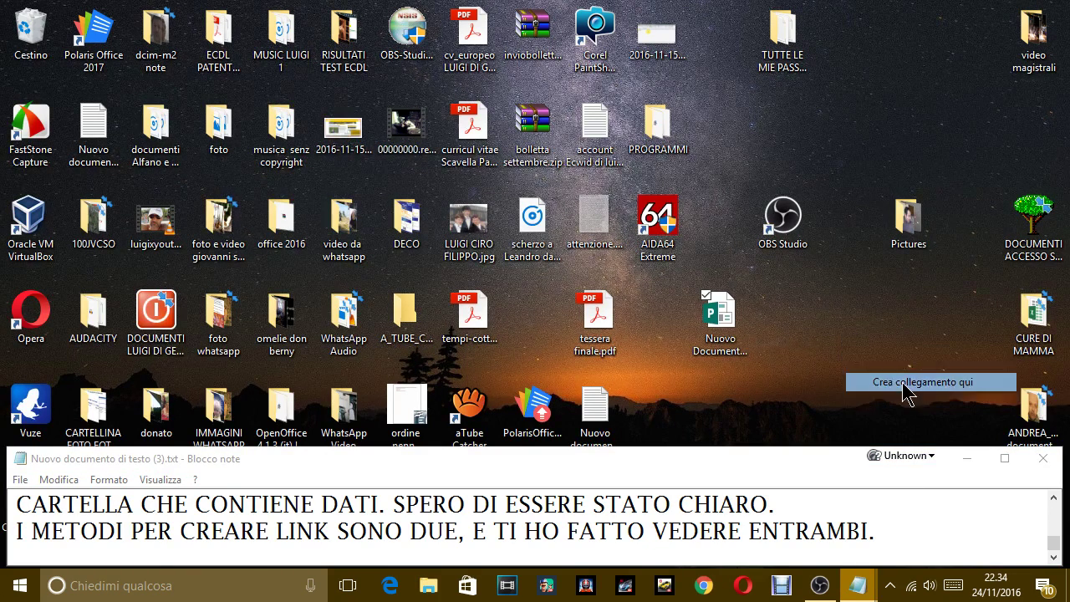
{"action": "left_click", "coordinate": [857, 338]}
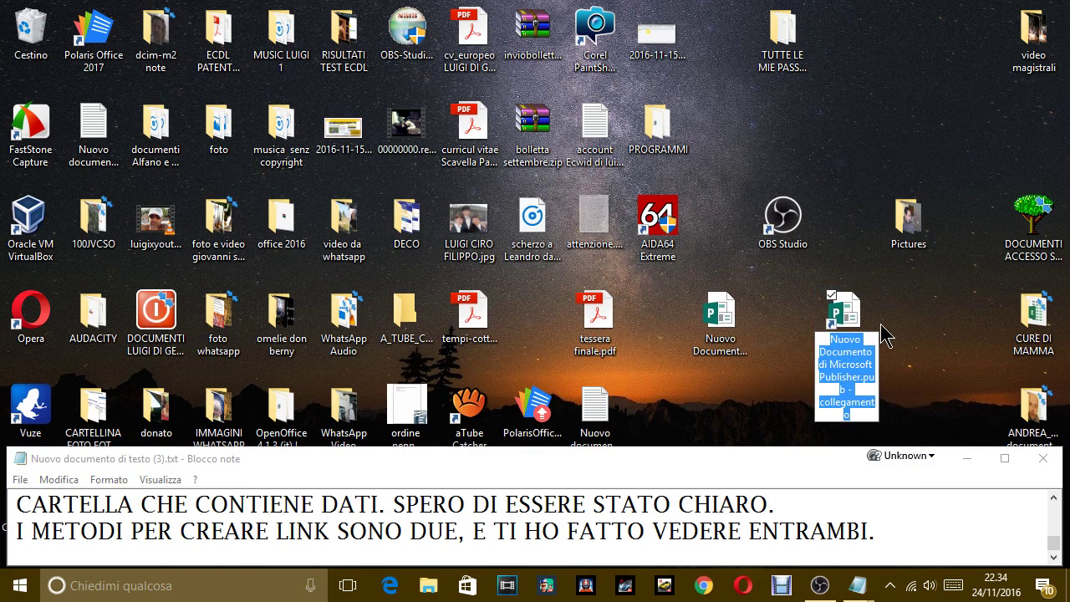
Delete the new "collegamento" shortcut of the Publisher document from the desktop
{"action": "left_click", "coordinate": [851, 321]}
{"action": "key", "text": "Delete"}
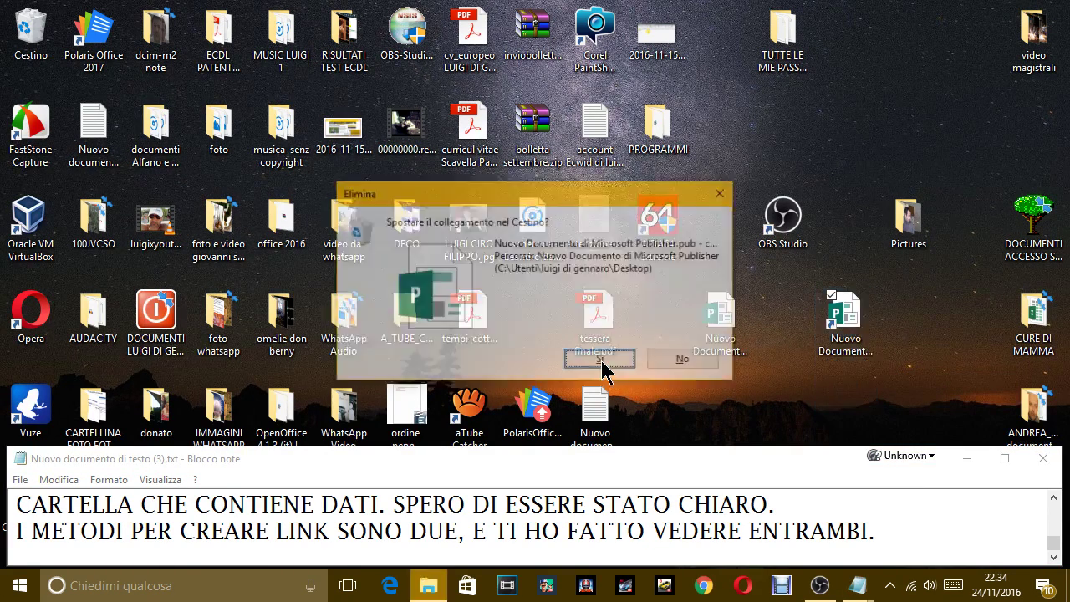
{"action": "left_click", "coordinate": [602, 360]}
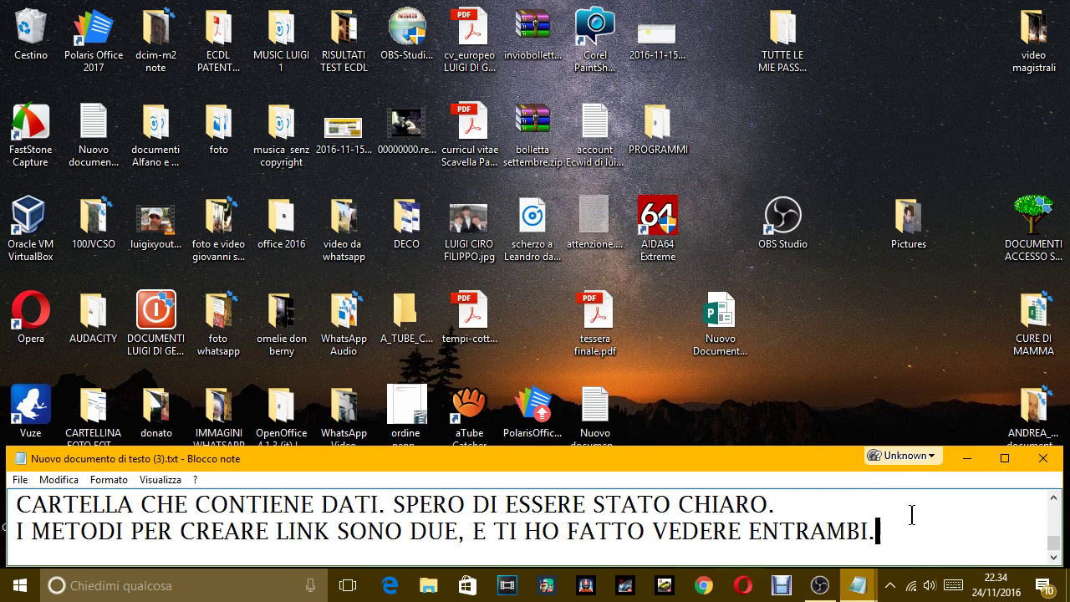
Add another line to the text note: "QUESTO è IL PRIMO METODO."
{"action": "key", "text": "Return"}
{"action": "type", "text": "QUEST"}
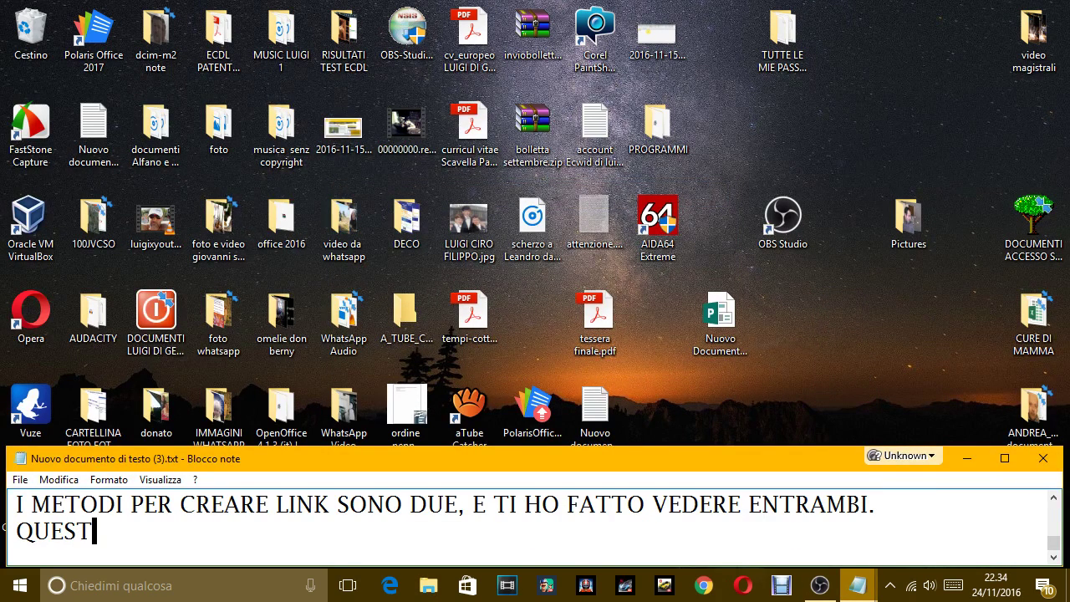
{"action": "type", "text": "O è IL MPRI"}
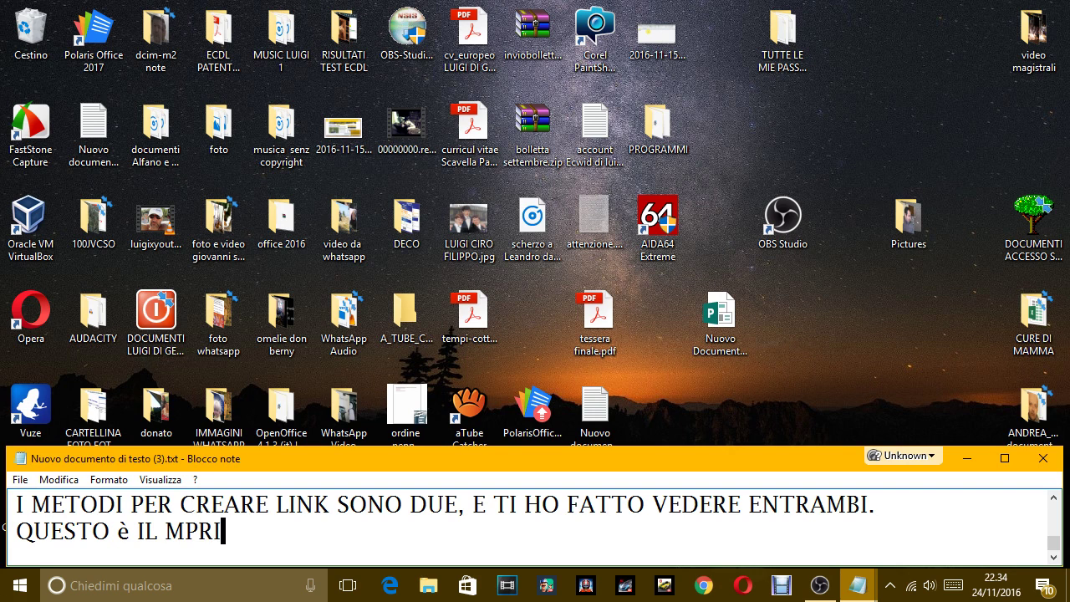
{"action": "key", "text": "BackSpace"}
{"action": "key", "text": "BackSpace"}
{"action": "key", "text": "BackSpace"}
{"action": "key", "text": "BackSpace"}
{"action": "type", "text": "PRIM"}
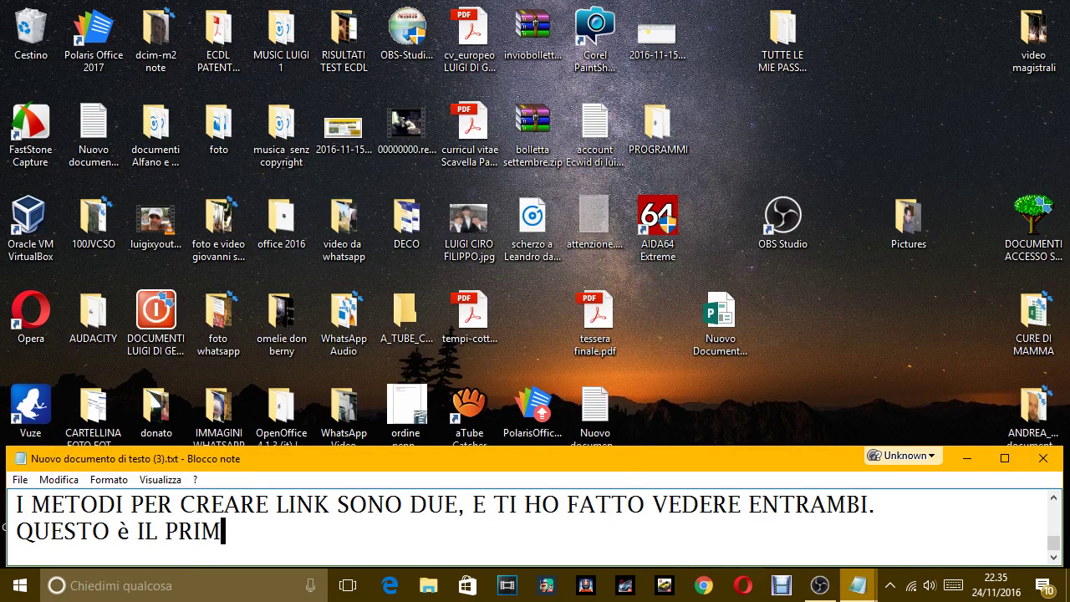
{"action": "type", "text": "O METODO."}
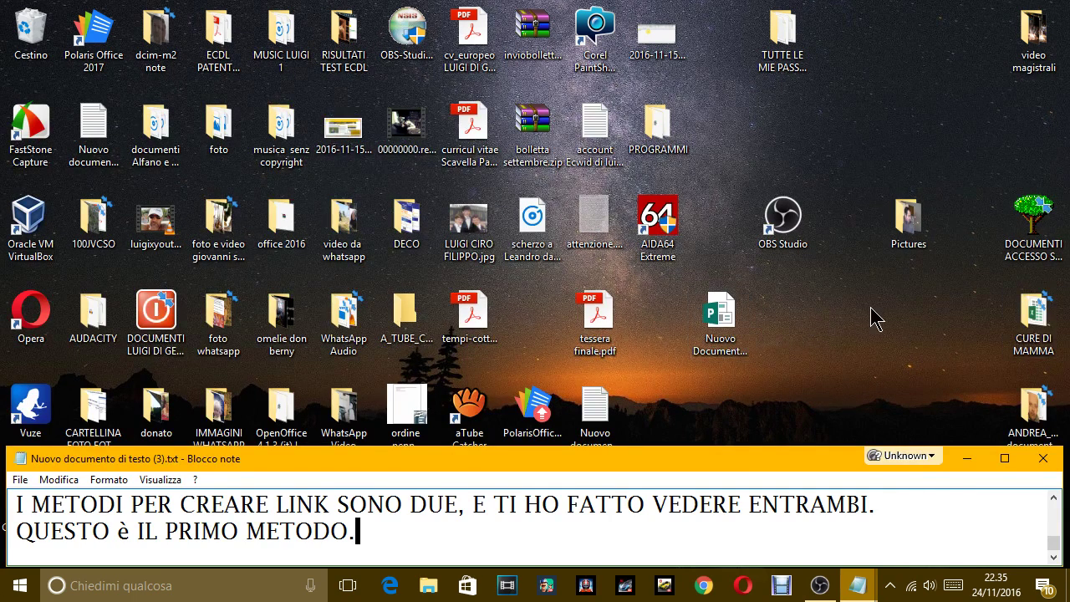
Start creating a new shortcut at an empty desktop spot beside the Publisher document, moving the wizard clear of both items
{"action": "right_click", "coordinate": [823, 324]}
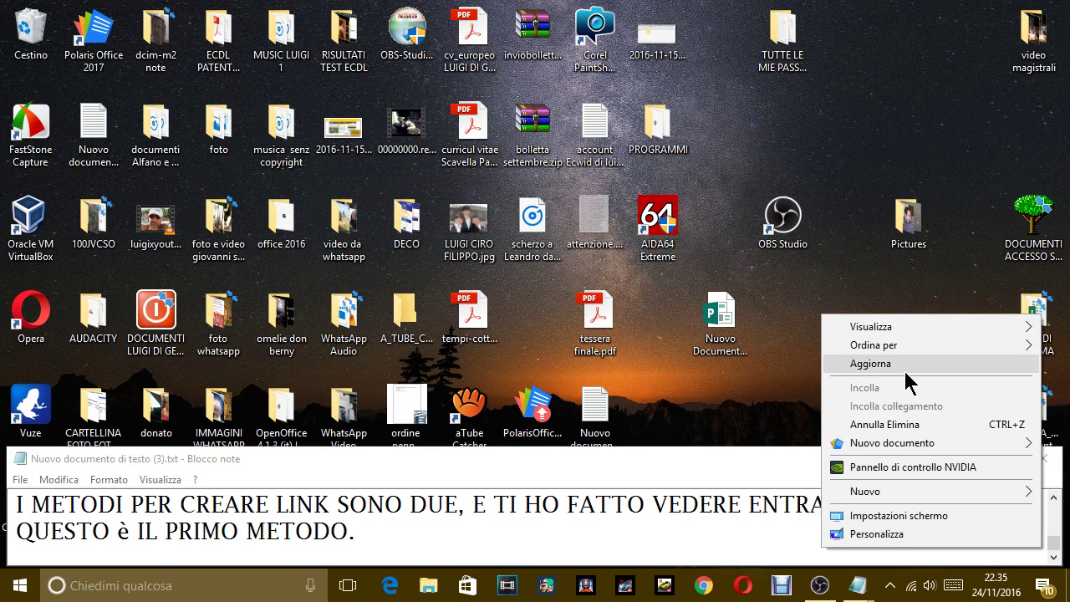
{"action": "mouse_move", "coordinate": [886, 487]}
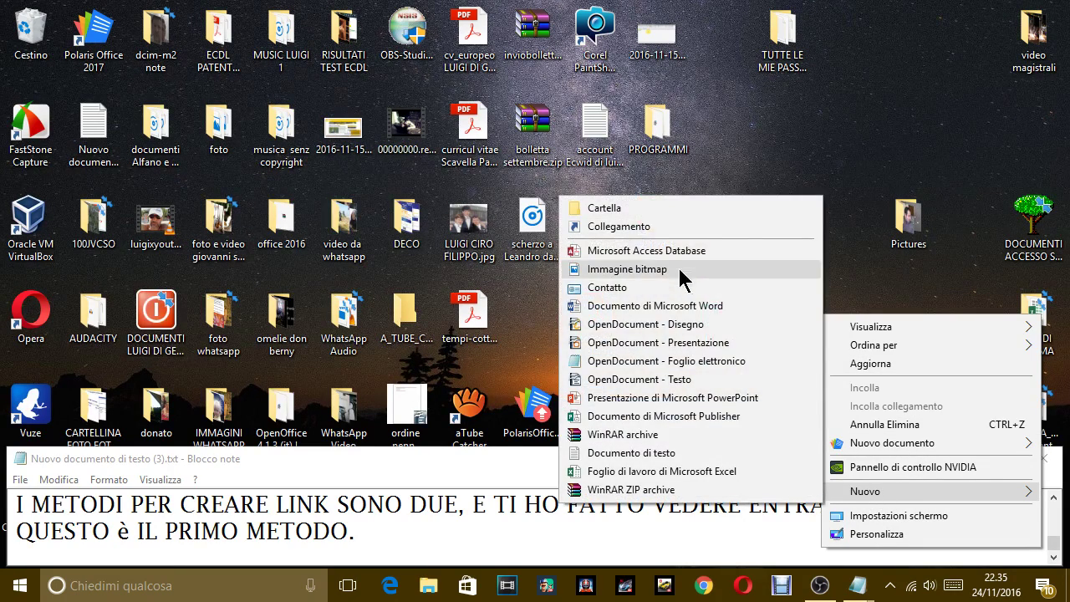
{"action": "left_click", "coordinate": [647, 225]}
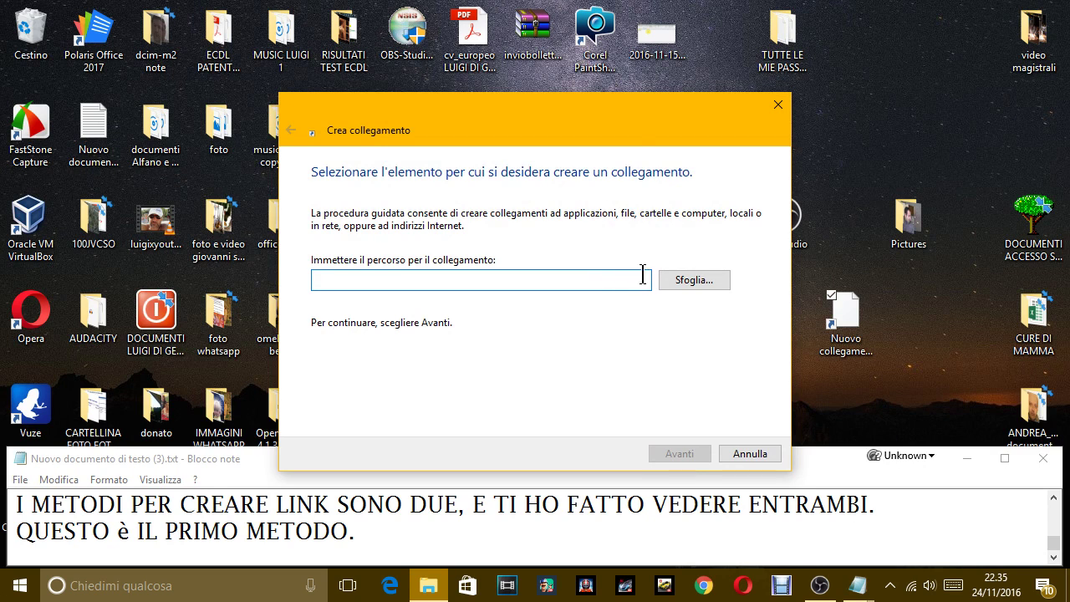
{"action": "left_click_drag", "start_coordinate": [622, 124], "coordinate": [473, 77]}
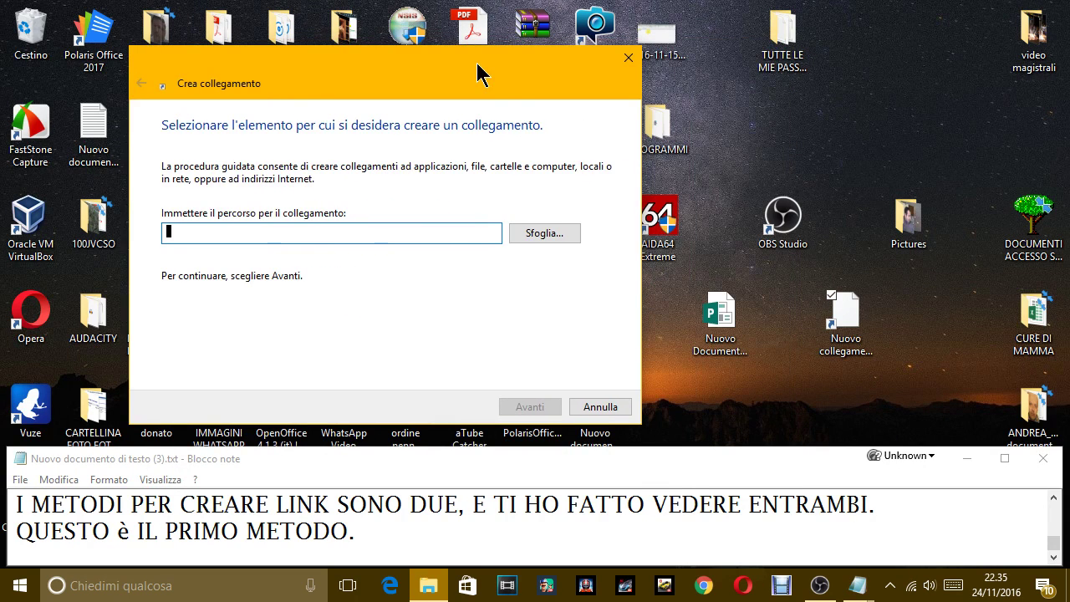
Browse to Nuovo Documento di Microsoft Publisher.pub on the Desktop as the shortcut's target and complete the wizard with the proposed name
{"action": "left_click", "coordinate": [528, 233]}
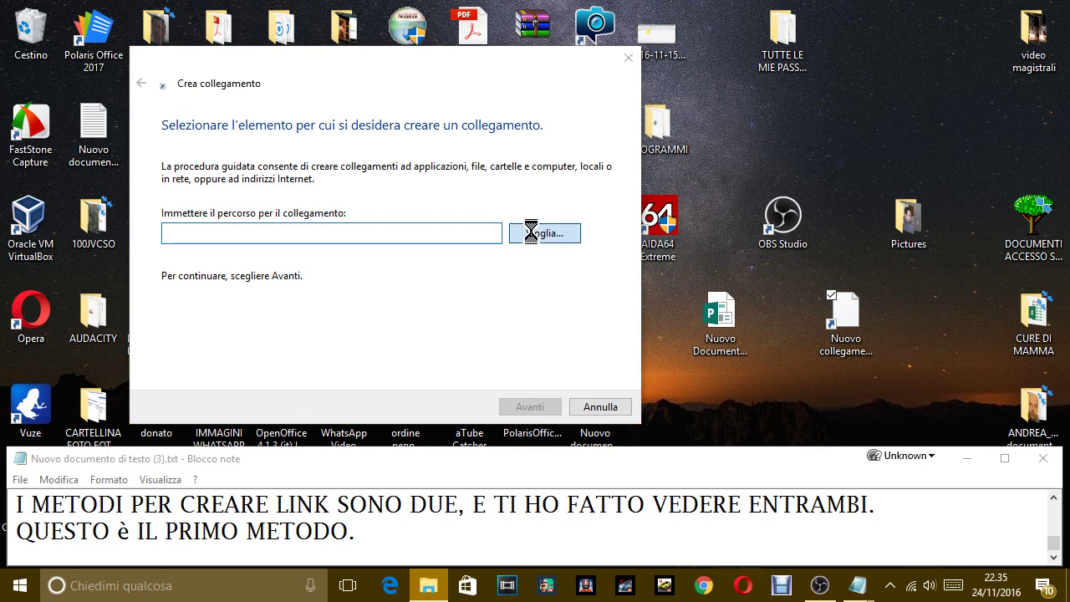
{"action": "left_click", "coordinate": [443, 230]}
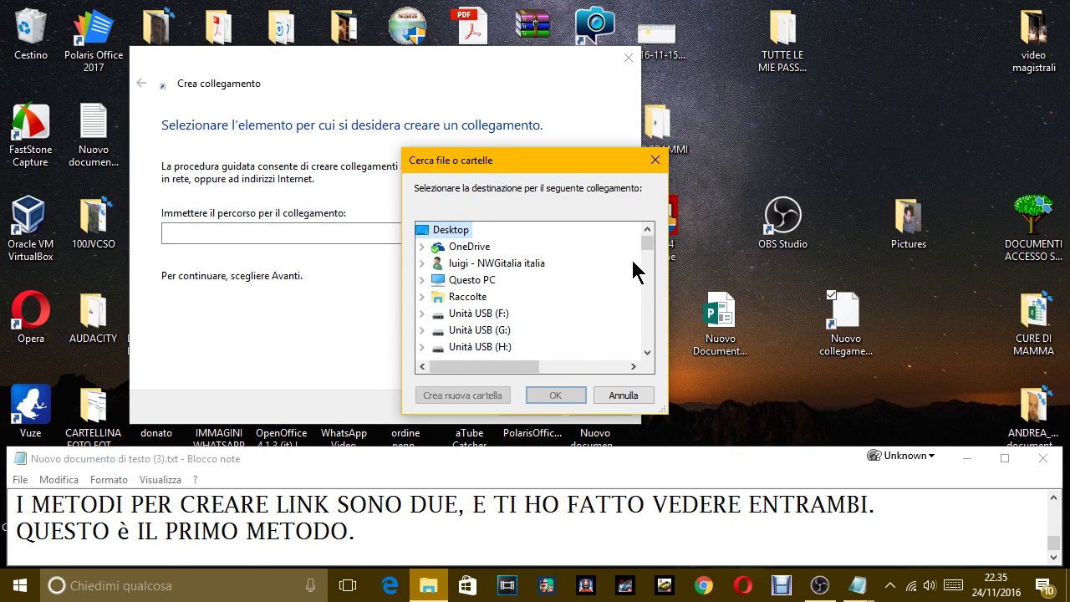
{"action": "left_click_drag", "start_coordinate": [644, 244], "coordinate": [649, 331]}
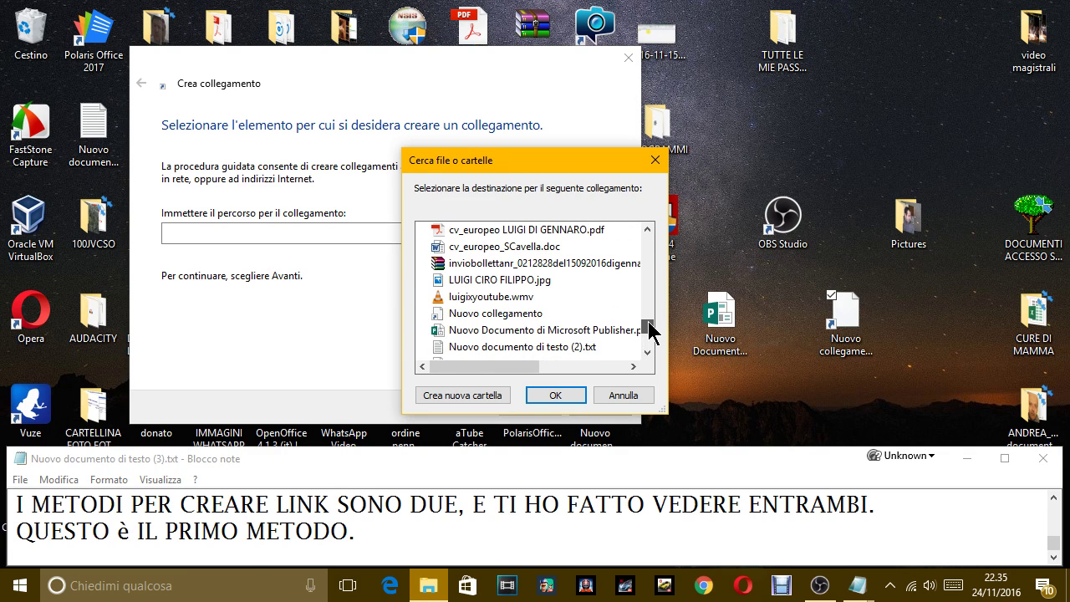
{"action": "left_click", "coordinate": [557, 329]}
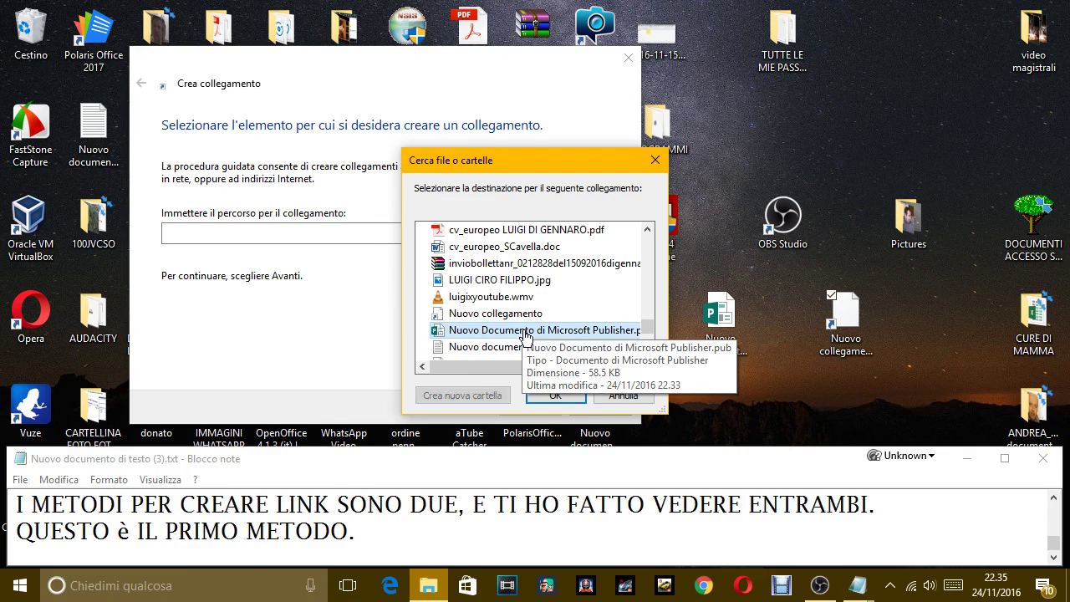
{"action": "left_click", "coordinate": [567, 399]}
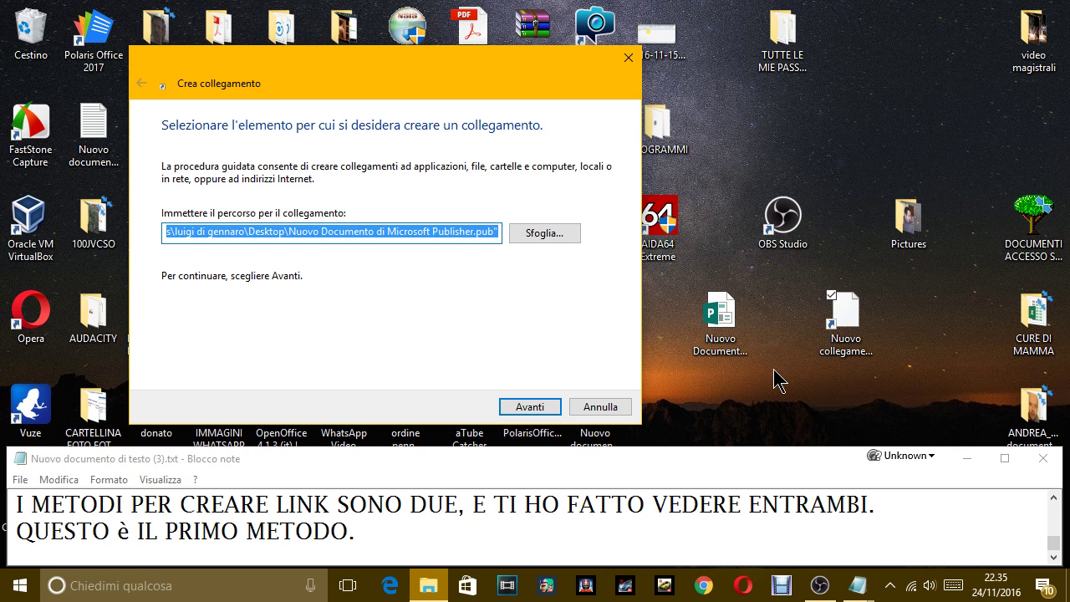
{"action": "left_click", "coordinate": [535, 408]}
{"action": "left_click", "coordinate": [532, 407]}
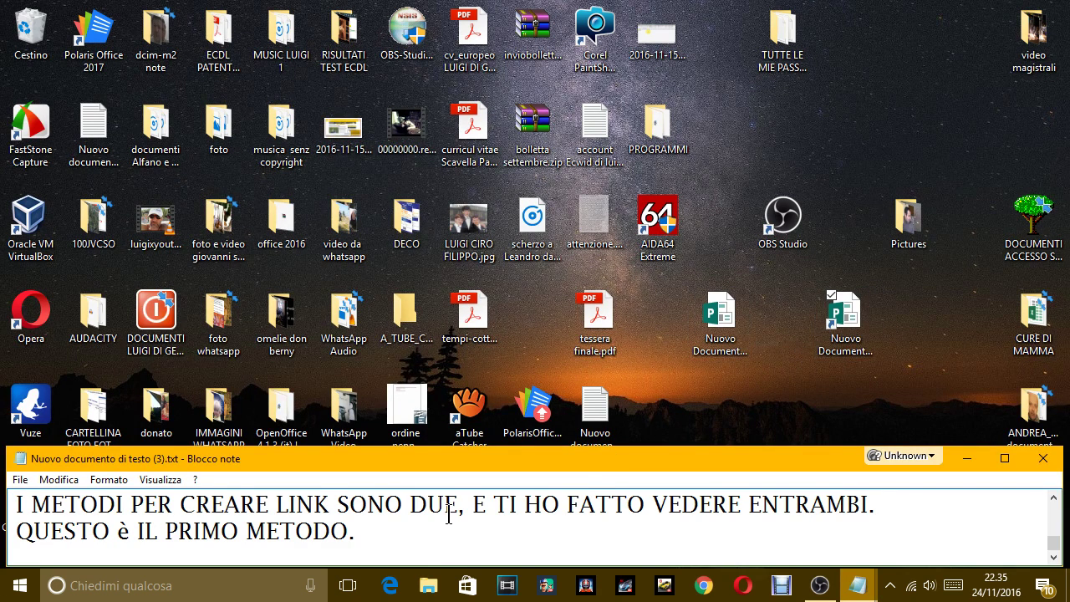
Add a new line to the text note: "QUESTO è IL SECONDO METODO"
{"action": "key", "text": "Return"}
{"action": "type", "text": "QUESTO "}
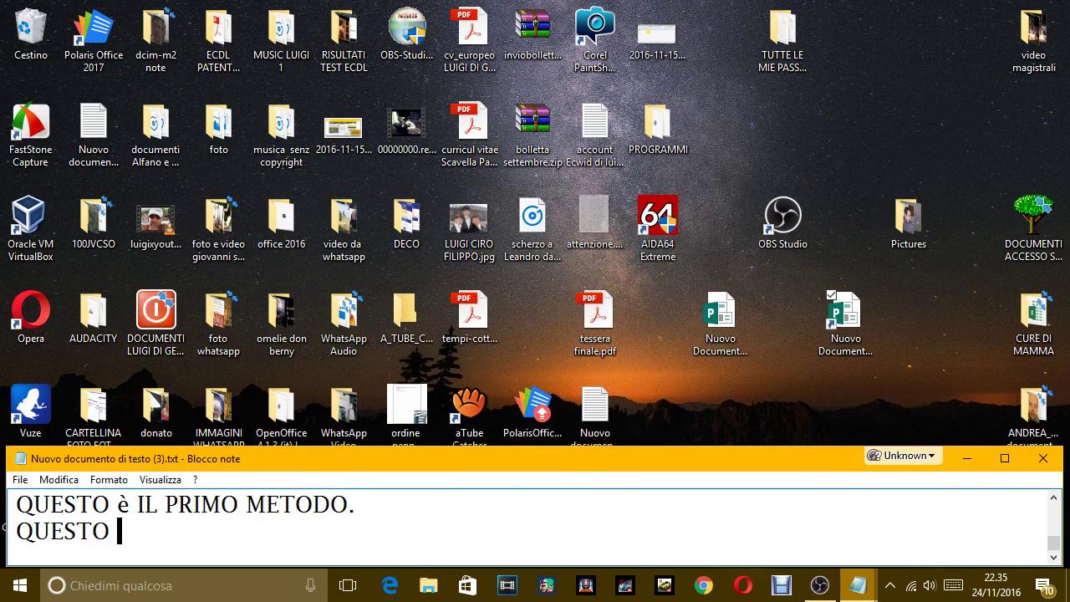
{"action": "type", "text": "è IL SECONDO MD"}
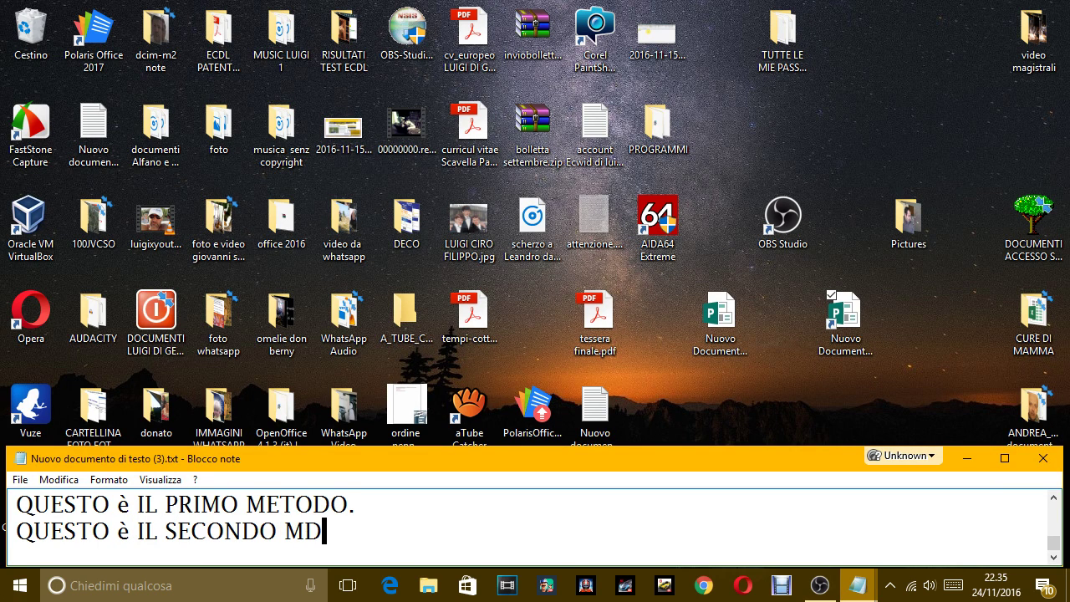
{"action": "key", "text": "BackSpace"}
{"action": "type", "text": "ETODO"}
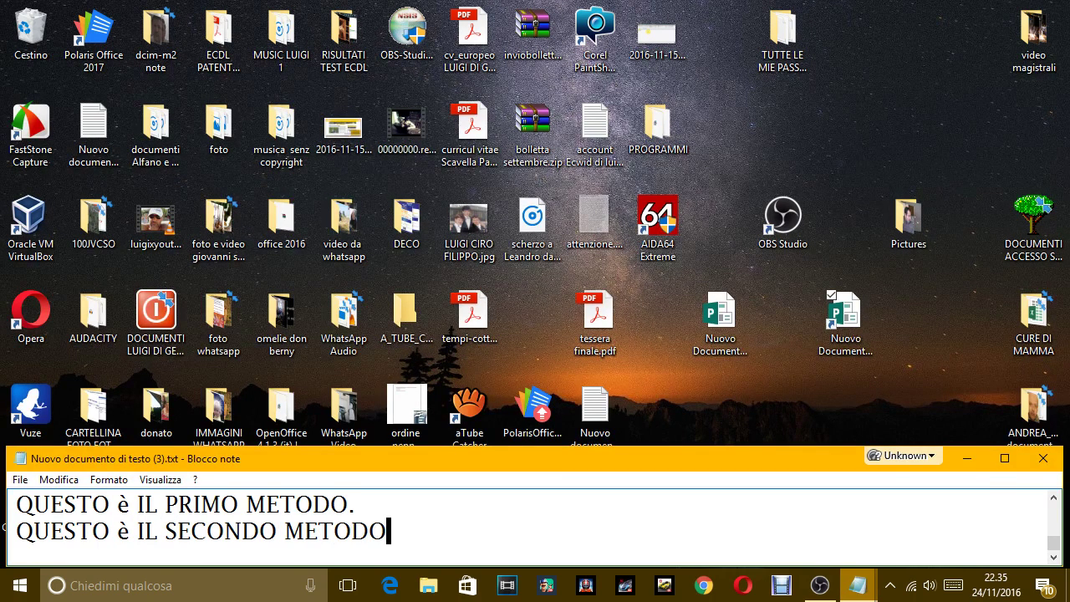
Continue the line with ". IL PRIMO è MOLTO VELOCE , E PIU SEMPLICE." and start a new line
{"action": "type", "text": ". IL PRIMO "}
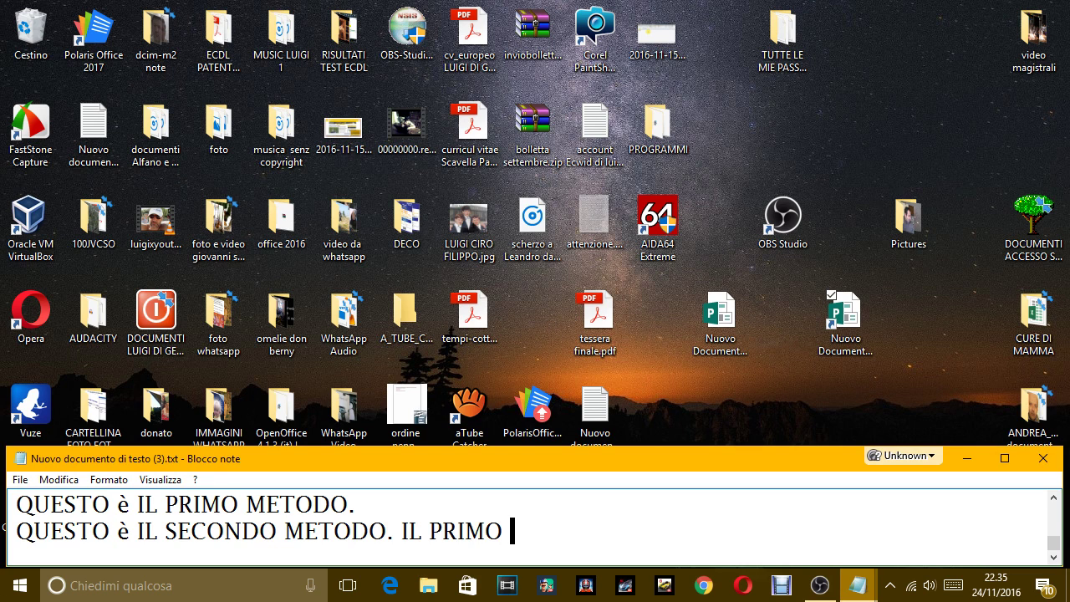
{"action": "type", "text": "è MOLTO VE"}
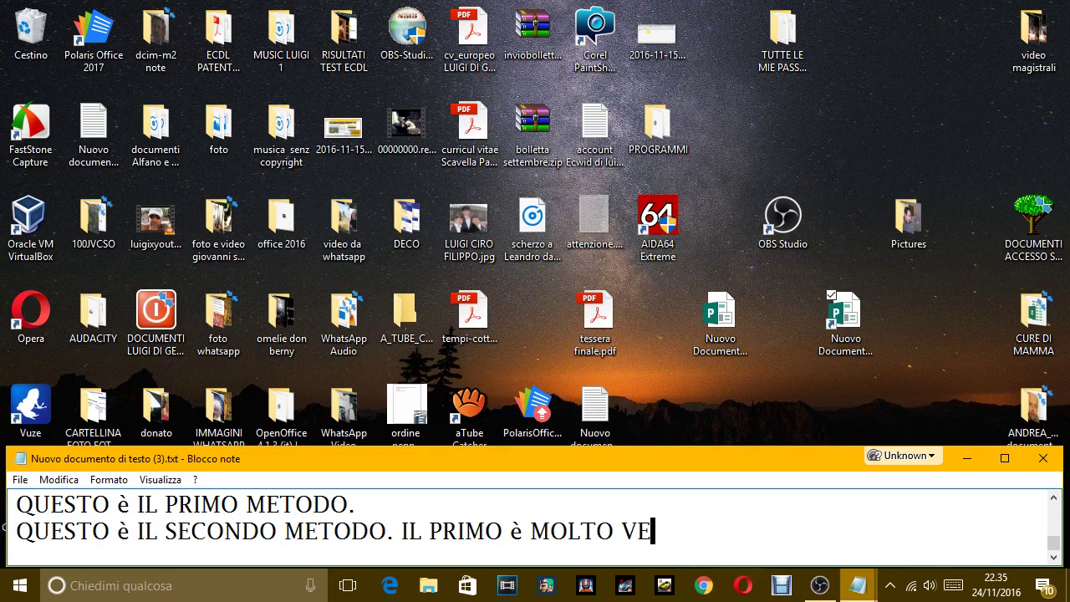
{"action": "type", "text": "LOCE , E PI US"}
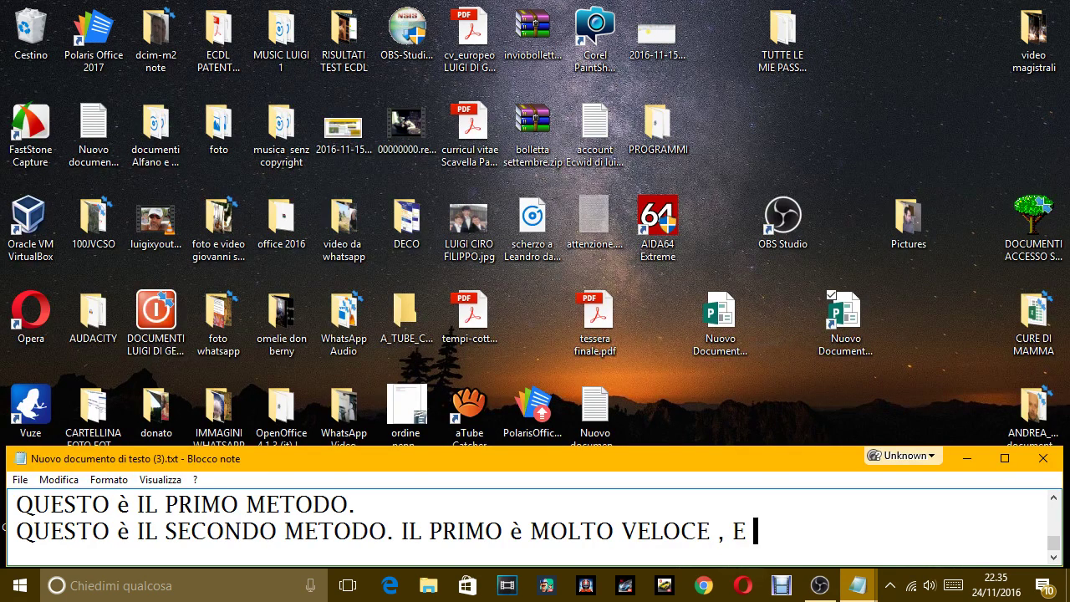
{"action": "key", "text": "BackSpace"}
{"action": "key", "text": "BackSpace"}
{"action": "key", "text": "BackSpace"}
{"action": "type", "text": "U SEMPLICE."}
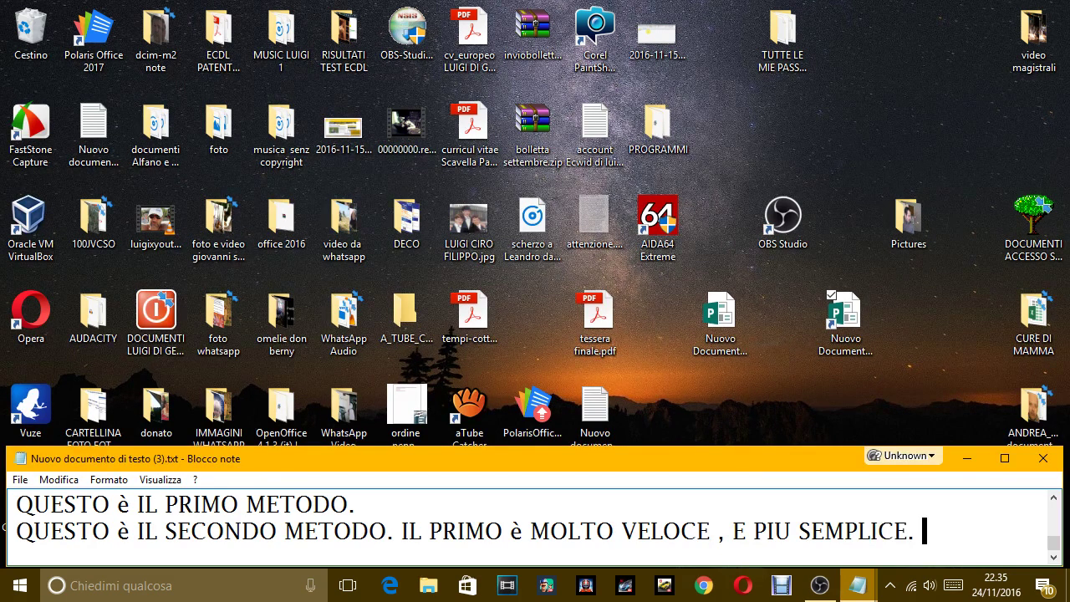
{"action": "key", "text": "Return"}
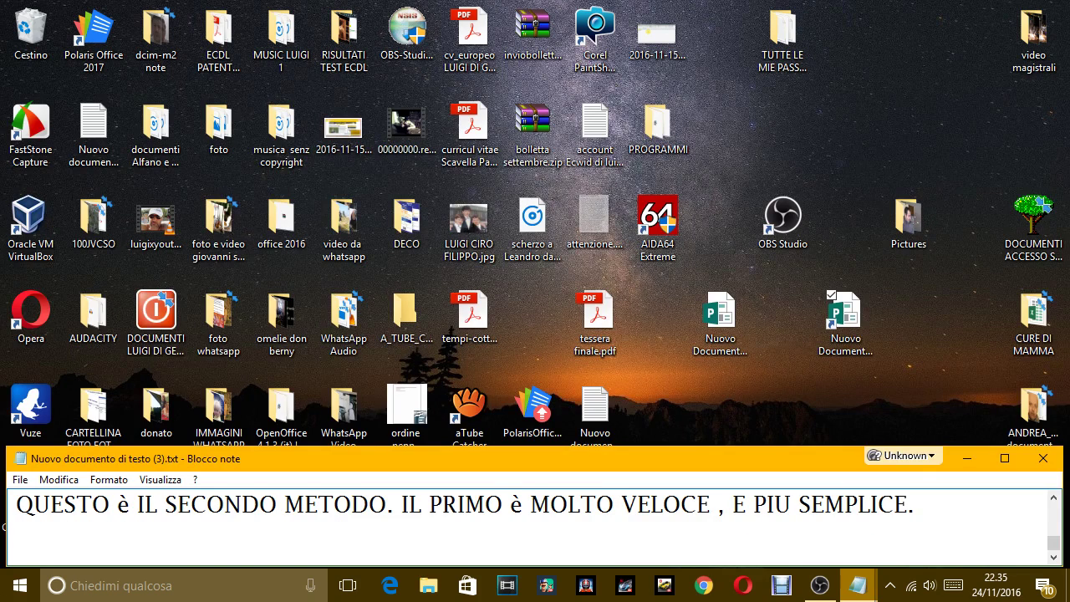
Move the Publisher shortcut and the original Publisher document from the desktop to the Recycle Bin
{"action": "left_click", "coordinate": [843, 324]}
{"action": "key", "text": "Delete"}
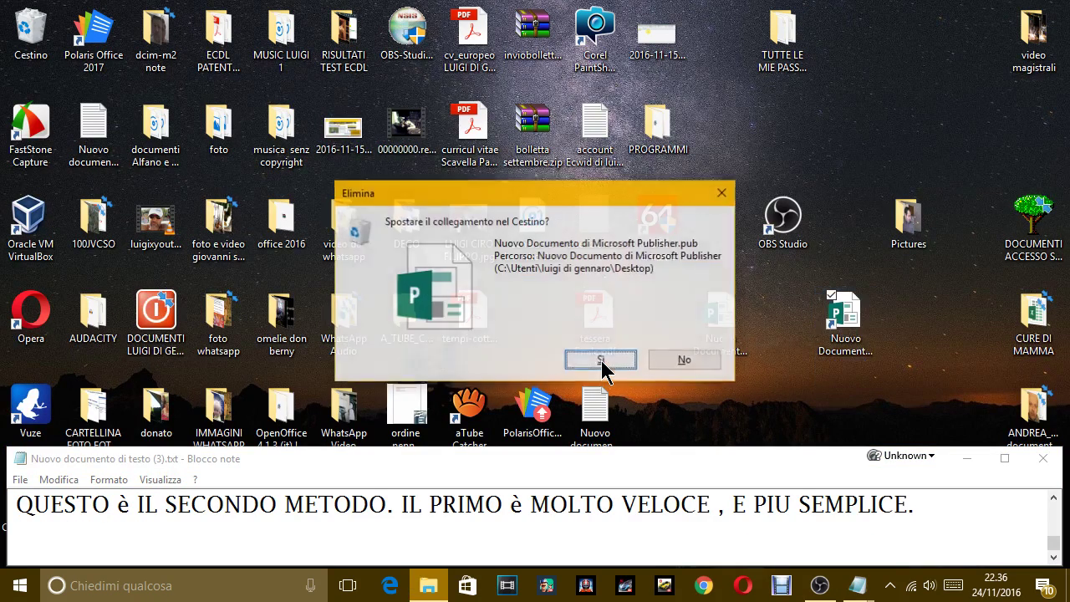
{"action": "left_click", "coordinate": [604, 363]}
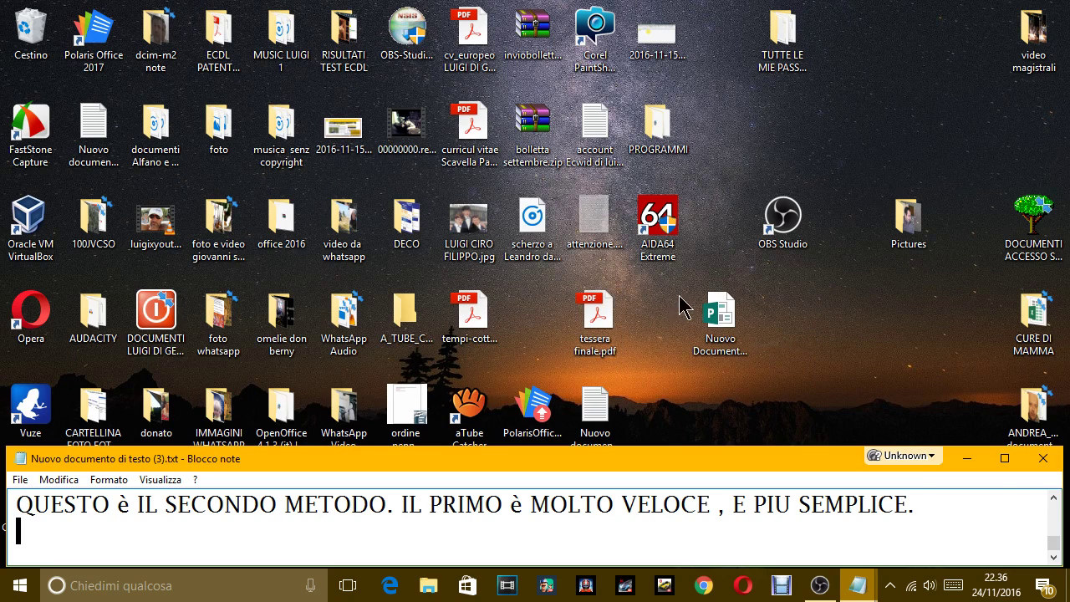
{"action": "left_click", "coordinate": [712, 311]}
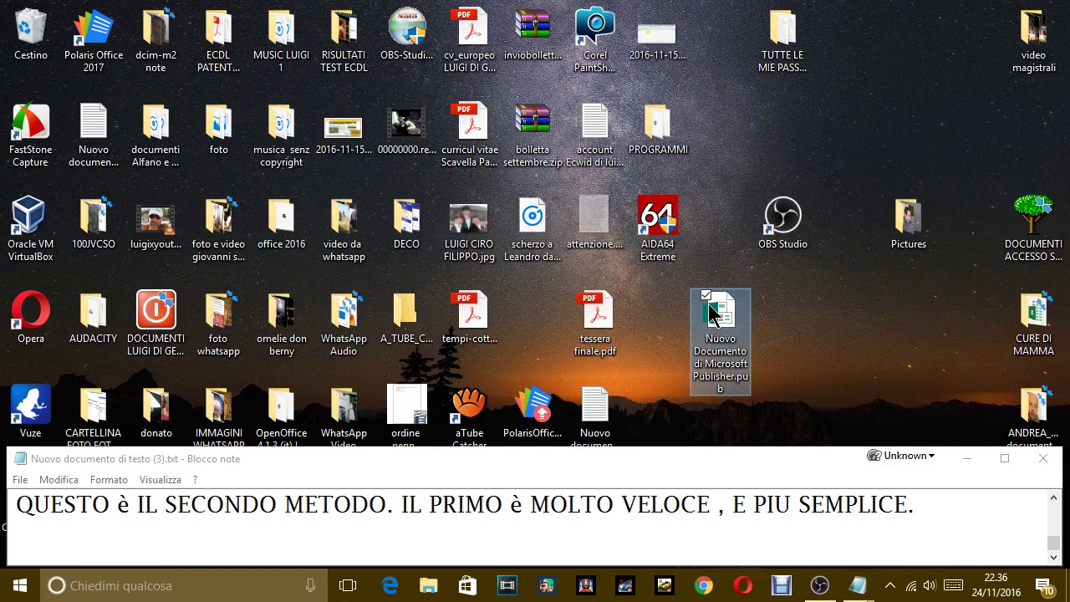
{"action": "key", "text": "Delete"}
{"action": "left_click", "coordinate": [603, 365]}
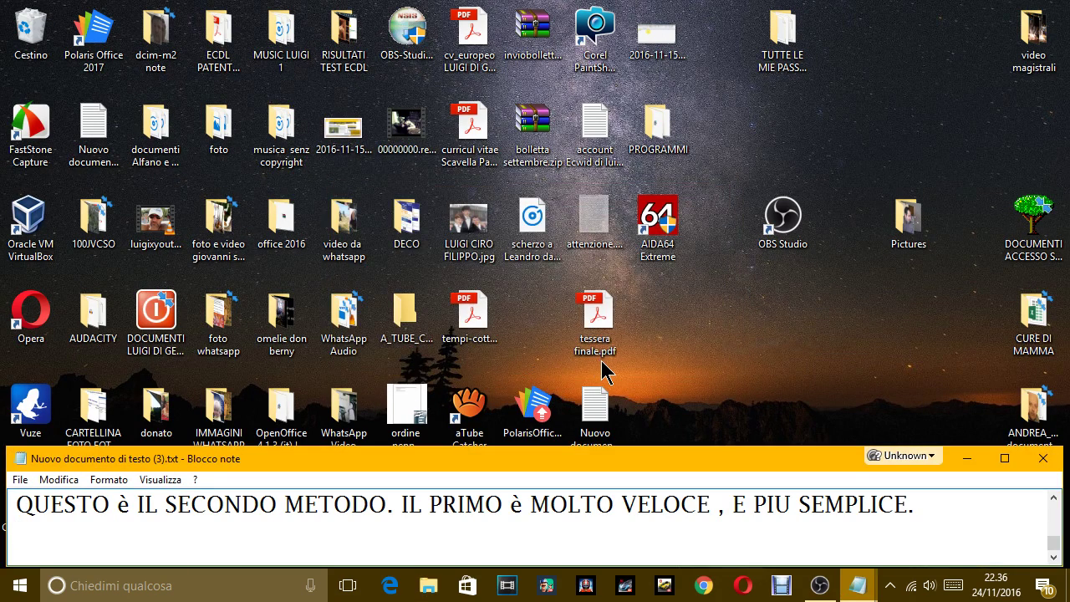
Add the line "UGUALE CON LE CARTELLE" to the text note and start another line
{"action": "key", "text": "Return"}
{"action": "type", "text": "UGUA"}
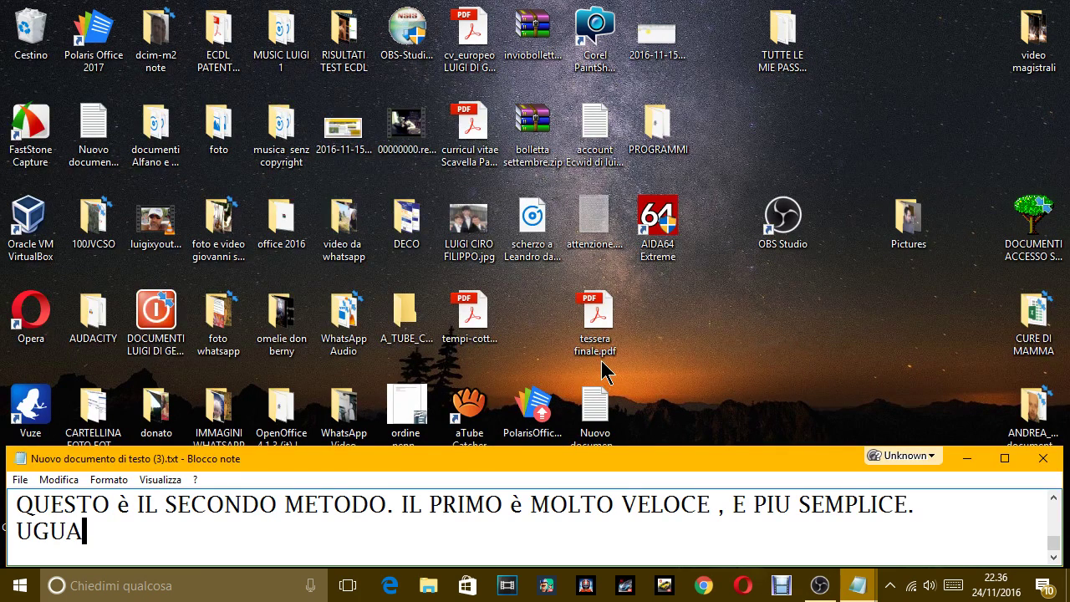
{"action": "type", "text": "LE CON LE CARTELLE"}
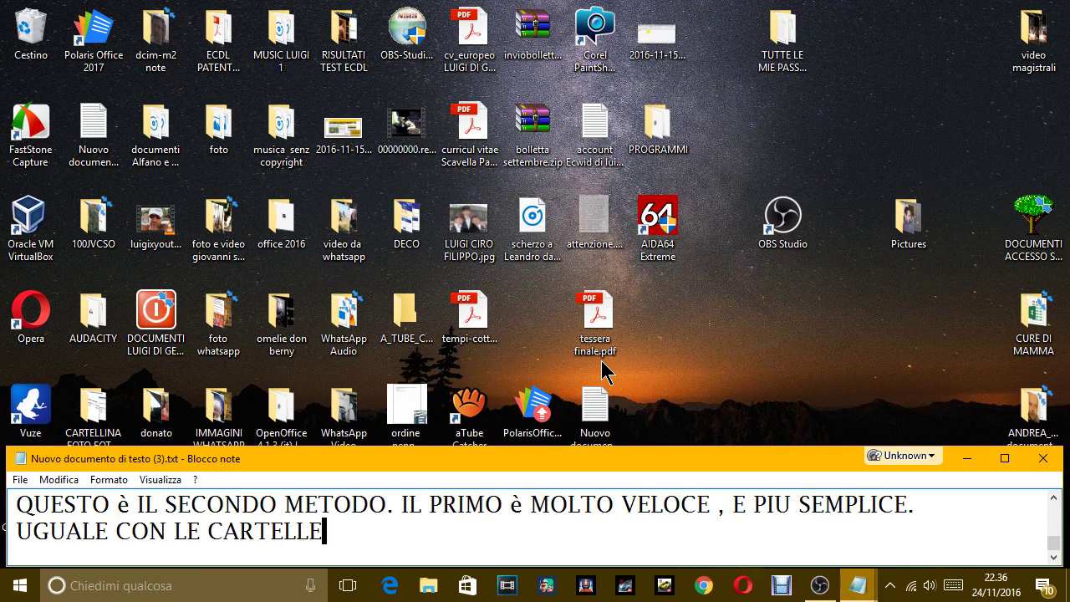
{"action": "key", "text": "Return"}
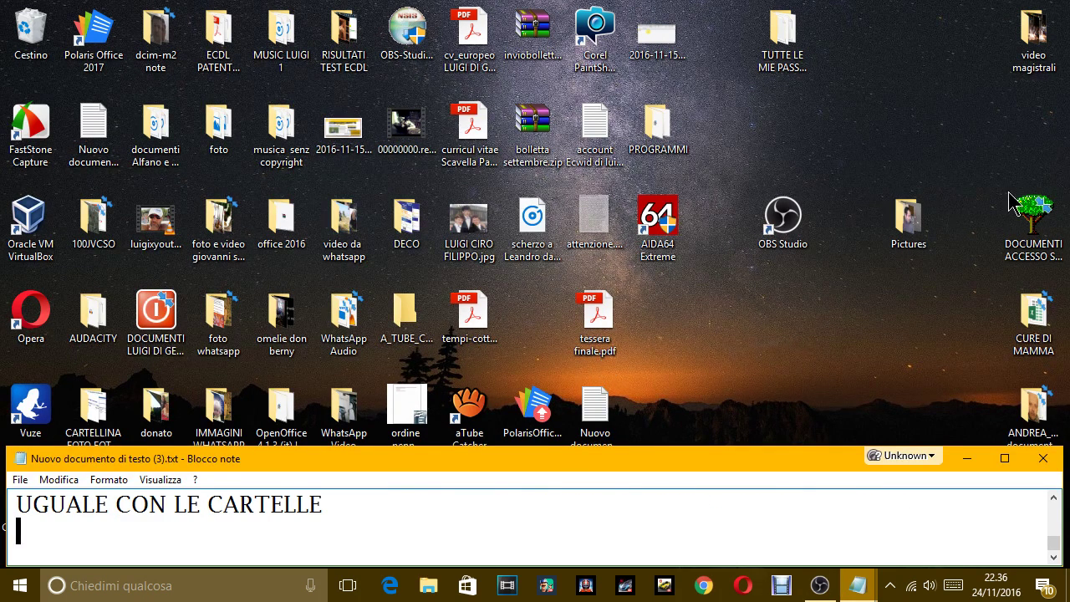
Create a new folder on the desktop and place it in the empty spot near tessera finale.pdf
{"action": "right_click", "coordinate": [720, 344]}
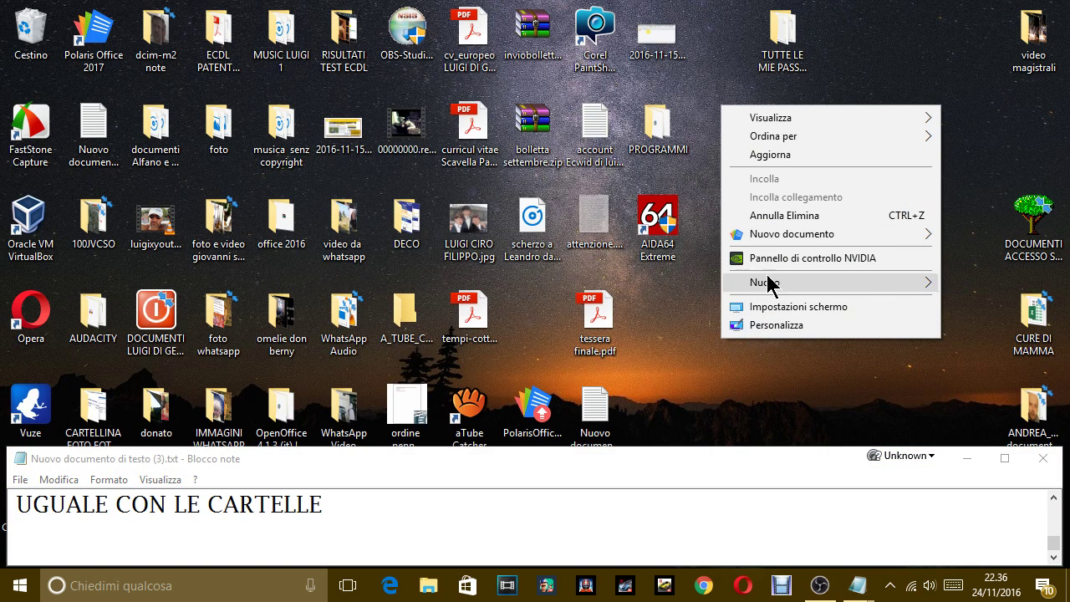
{"action": "mouse_move", "coordinate": [761, 283]}
{"action": "left_click", "coordinate": [615, 290]}
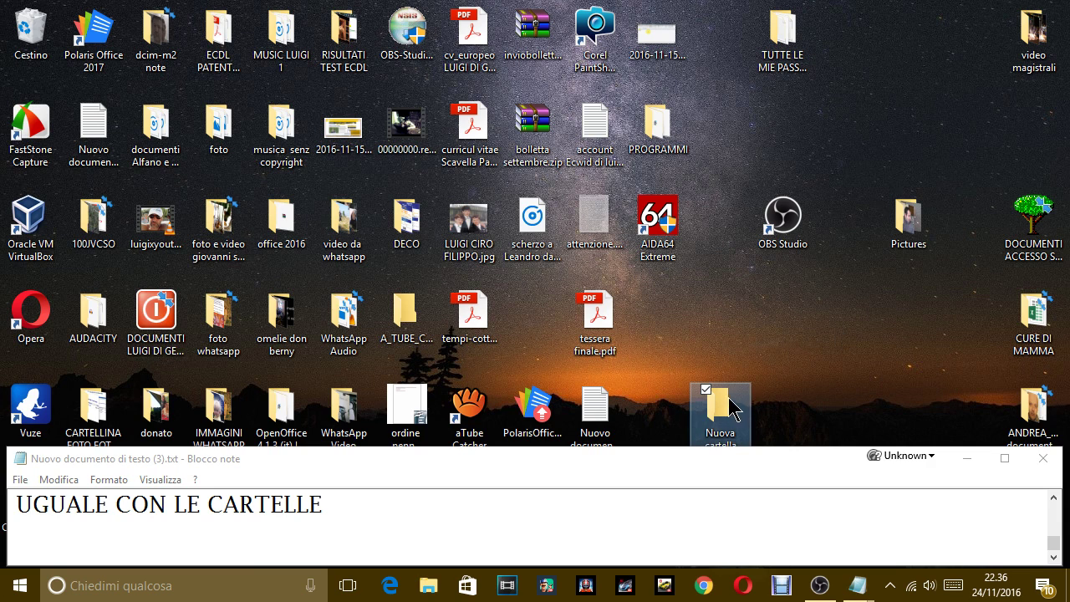
{"action": "left_click_drag", "start_coordinate": [726, 399], "coordinate": [739, 313]}
{"action": "left_click", "coordinate": [777, 326]}
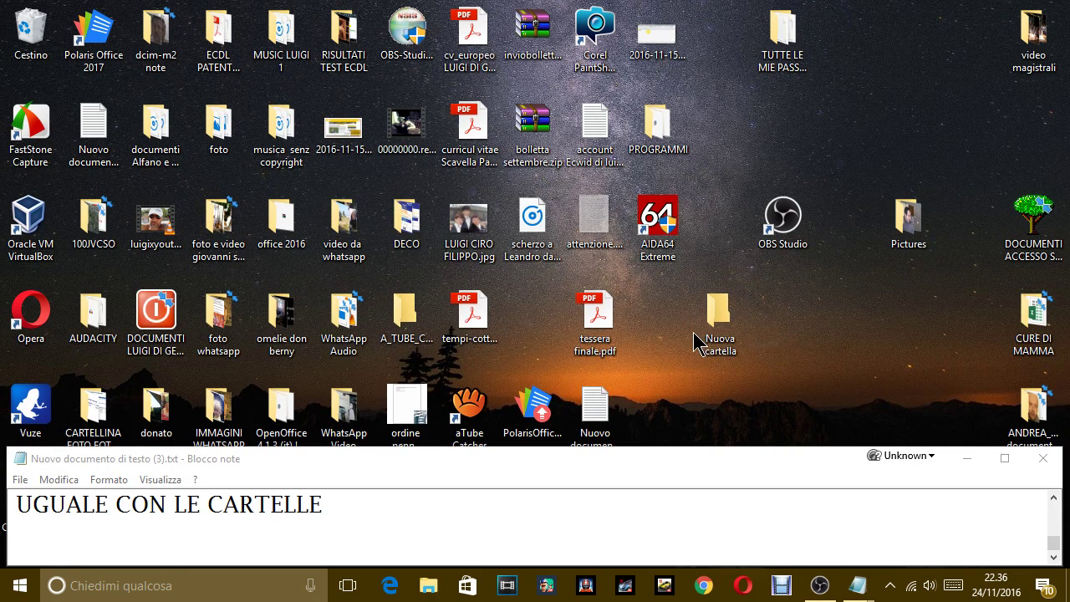
Rename the new desktop folder as PROVA
{"action": "left_click", "coordinate": [717, 335]}
{"action": "left_click", "coordinate": [717, 339]}
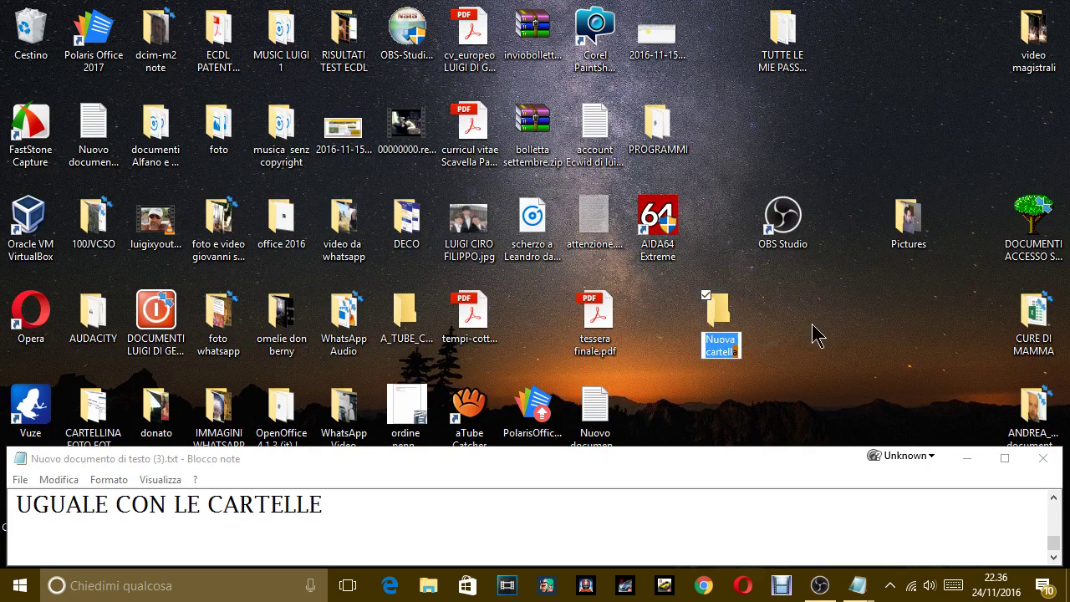
{"action": "type", "text": "PROVA"}
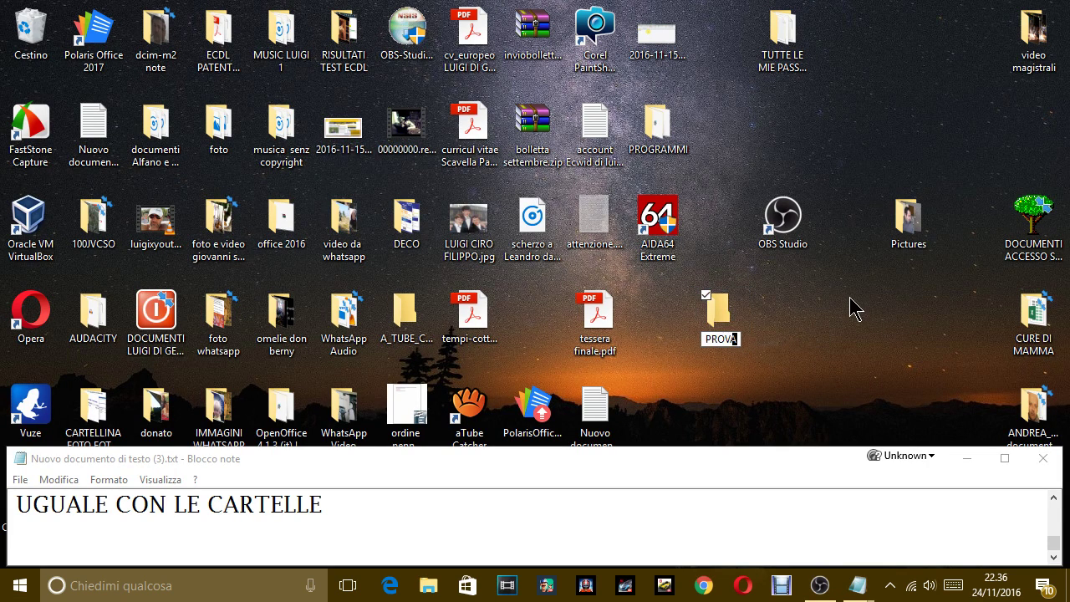
{"action": "key", "text": "Return"}
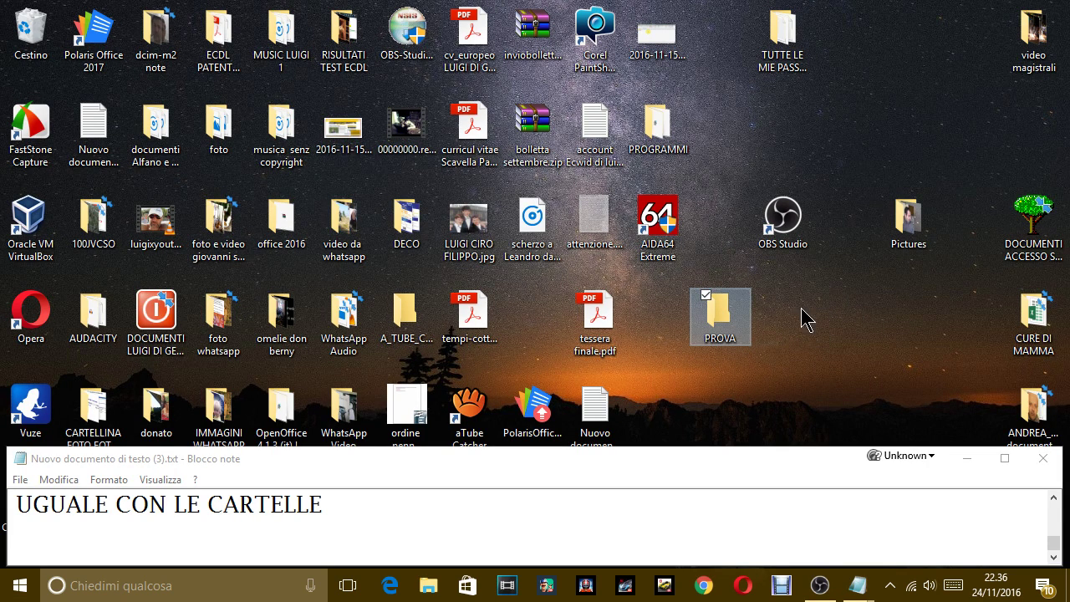
Create a shortcut to the PROVA folder at the empty spot beside it with Crea collegamento qui
{"action": "right_click", "coordinate": [849, 331]}
{"action": "left_click_drag", "start_coordinate": [720, 322], "coordinate": [781, 316]}
{"action": "left_click", "coordinate": [835, 355]}
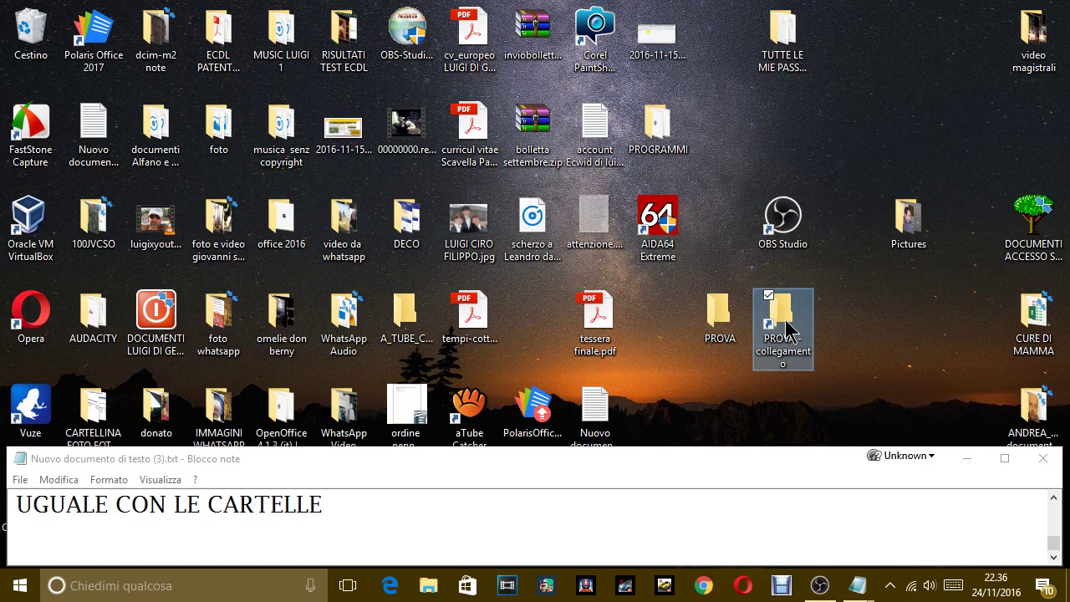
Delete the "PROVA - collegamento" shortcut from the desktop, keeping the PROVA folder
{"action": "key", "text": "Delete"}
{"action": "left_click", "coordinate": [603, 364]}
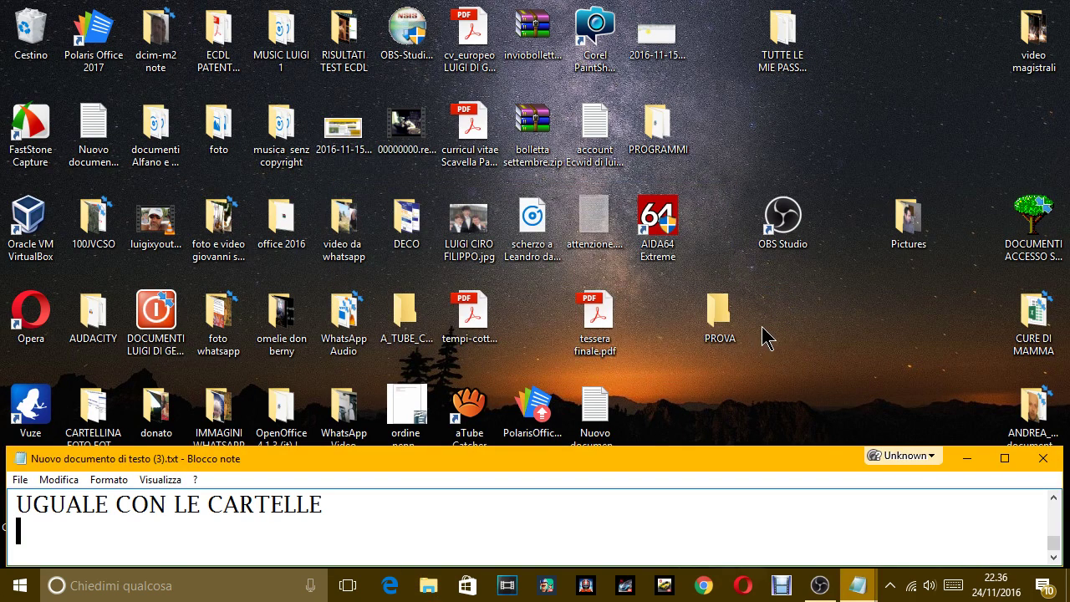
Show the copy, move and shortcut options for placing the PROVA folder beside itself, dismiss them, and select the folder
{"action": "left_click_drag", "start_coordinate": [720, 316], "coordinate": [791, 309]}
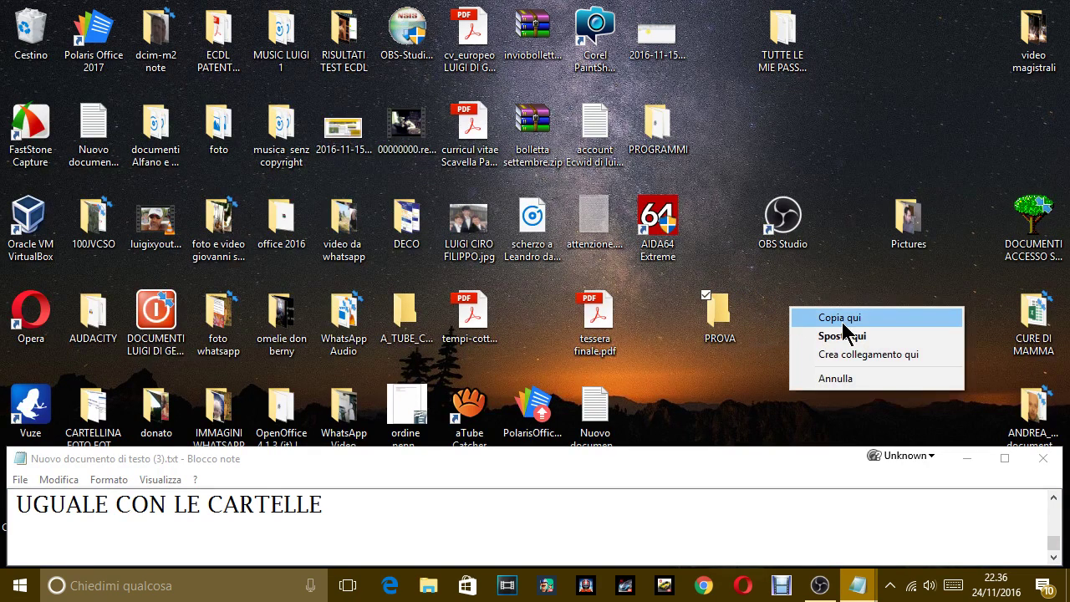
{"action": "key", "text": "Escape"}
{"action": "left_click", "coordinate": [714, 313]}
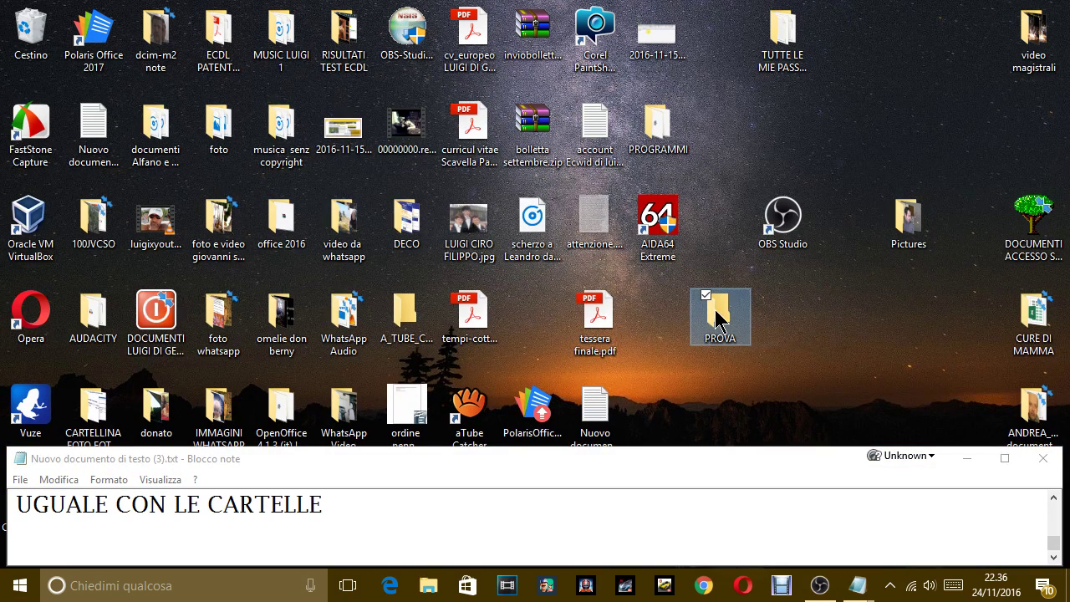
Create a desktop shortcut to the PROVA folder with the Crea collegamento wizard, keeping PROVA as the shortcut's name
{"action": "right_click", "coordinate": [804, 299]}
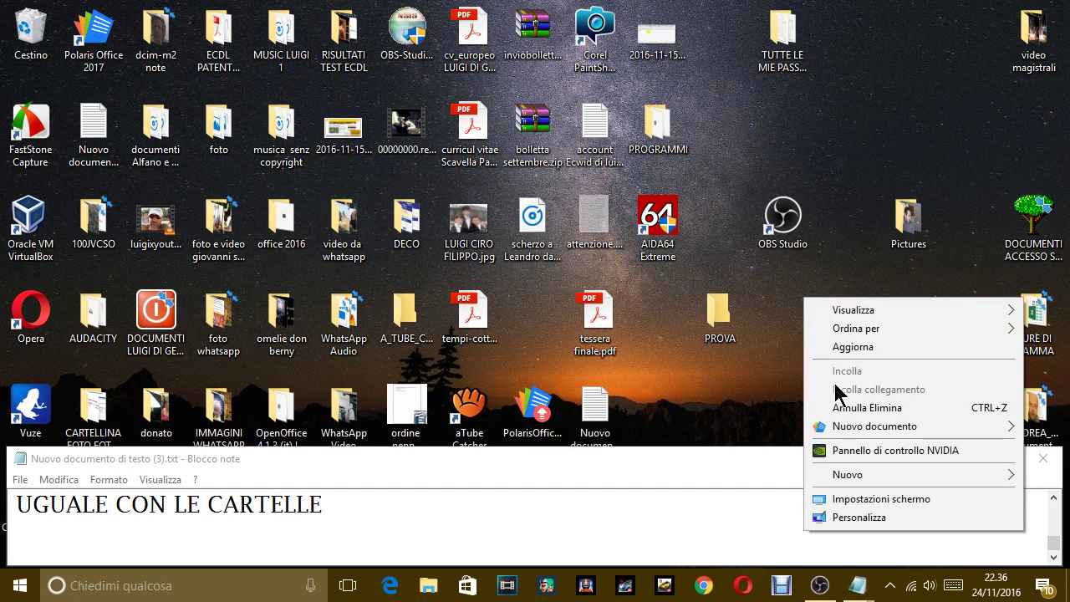
{"action": "mouse_move", "coordinate": [866, 477]}
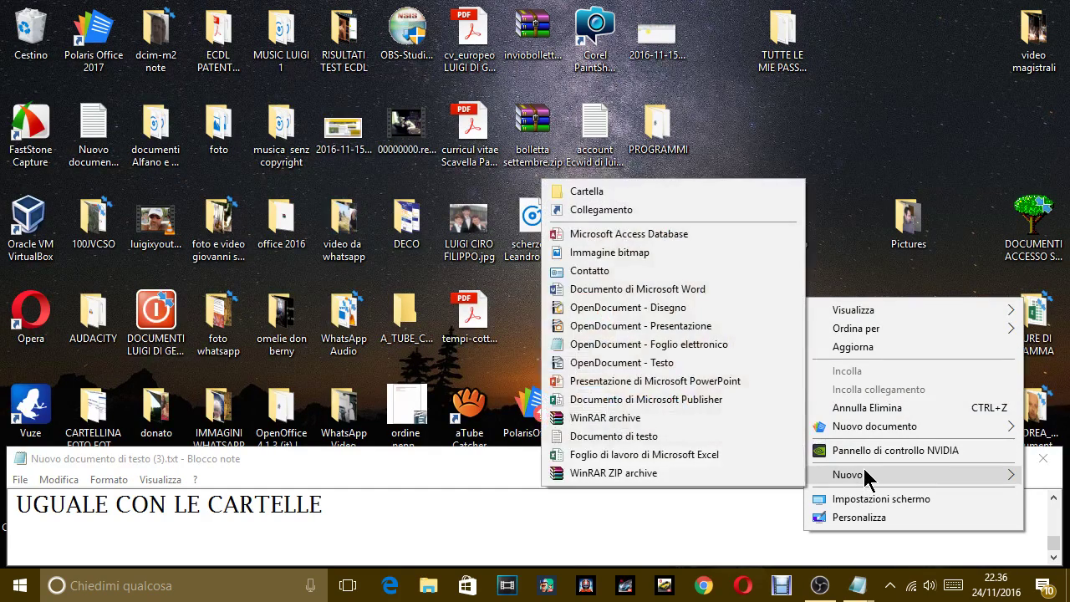
{"action": "left_click", "coordinate": [610, 211]}
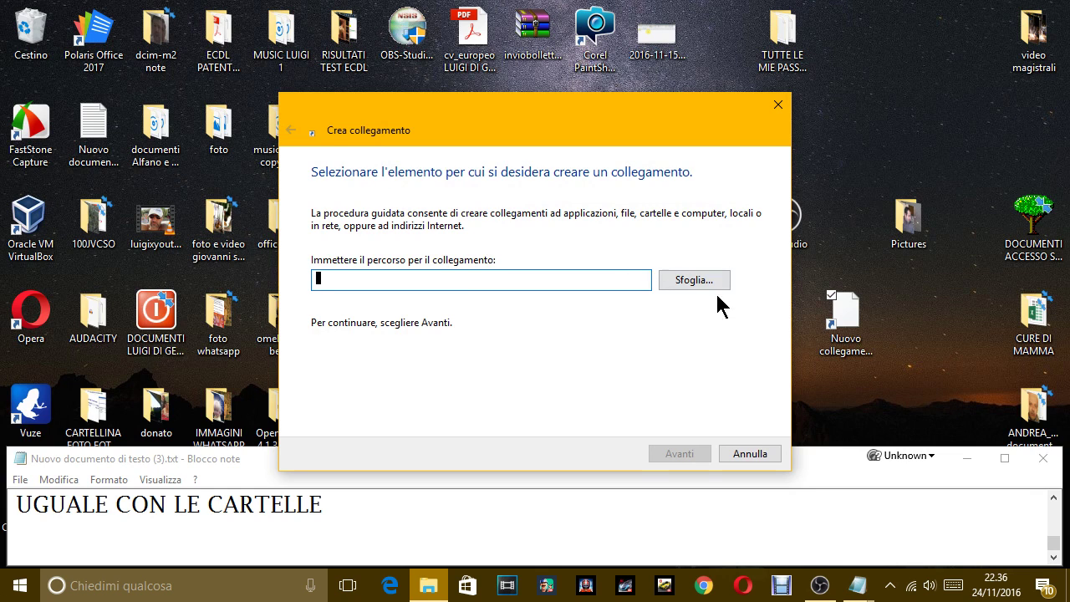
{"action": "left_click", "coordinate": [693, 281]}
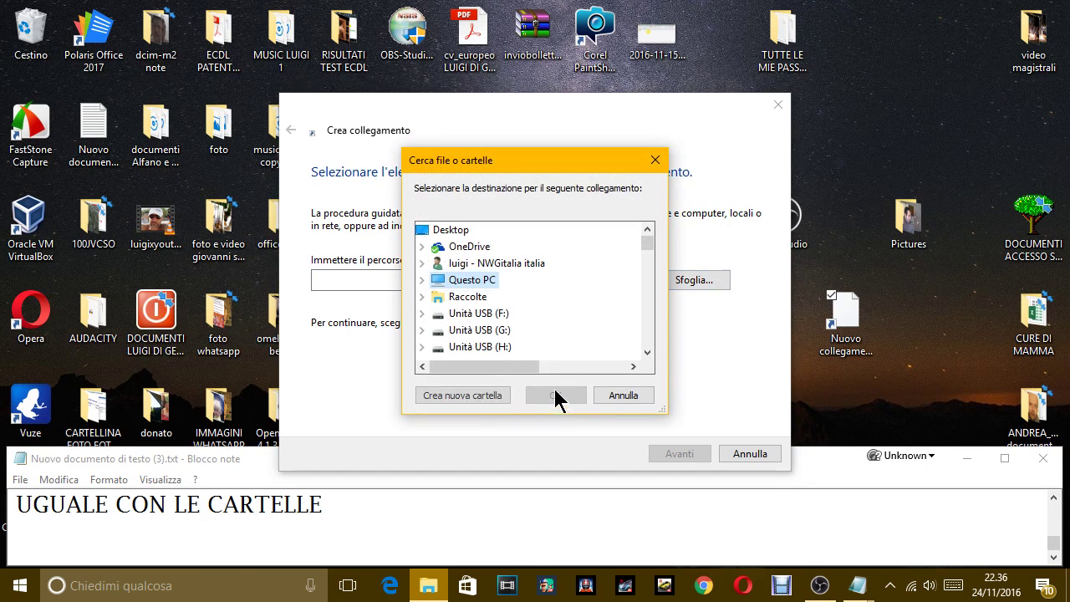
{"action": "scroll", "coordinate": [542, 318], "scroll_direction": "down", "scroll_amount": 12}
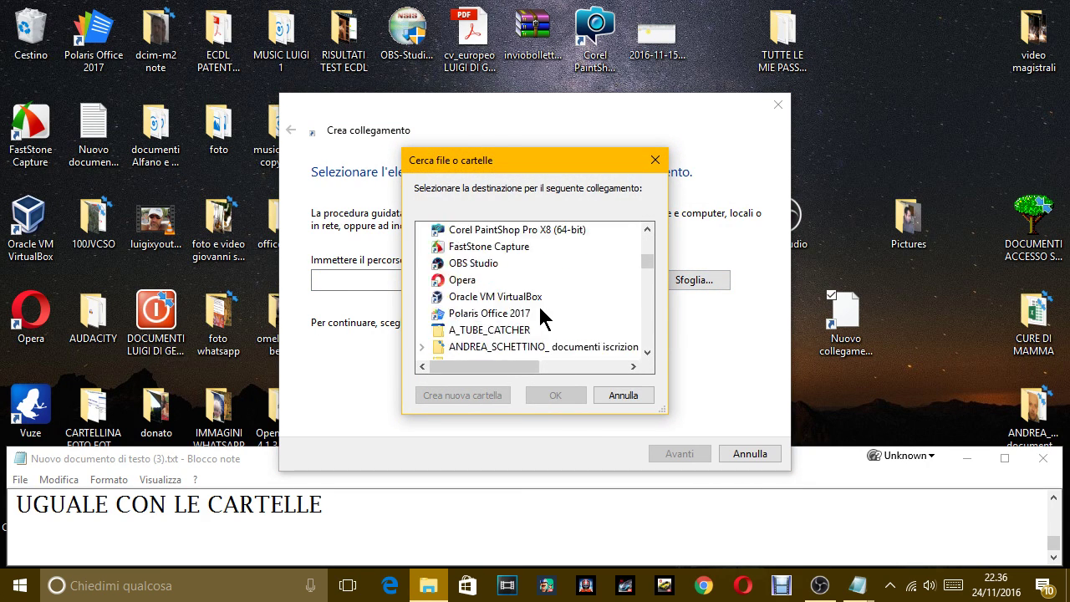
{"action": "scroll", "coordinate": [541, 317], "scroll_direction": "down", "scroll_amount": 2}
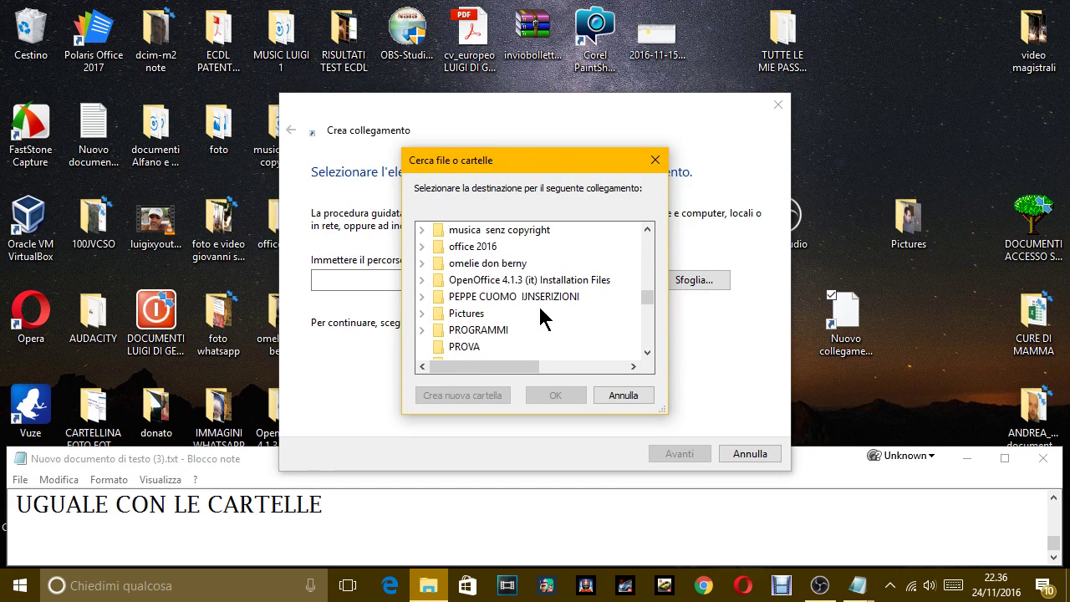
{"action": "left_click", "coordinate": [465, 348]}
{"action": "left_click", "coordinate": [554, 397]}
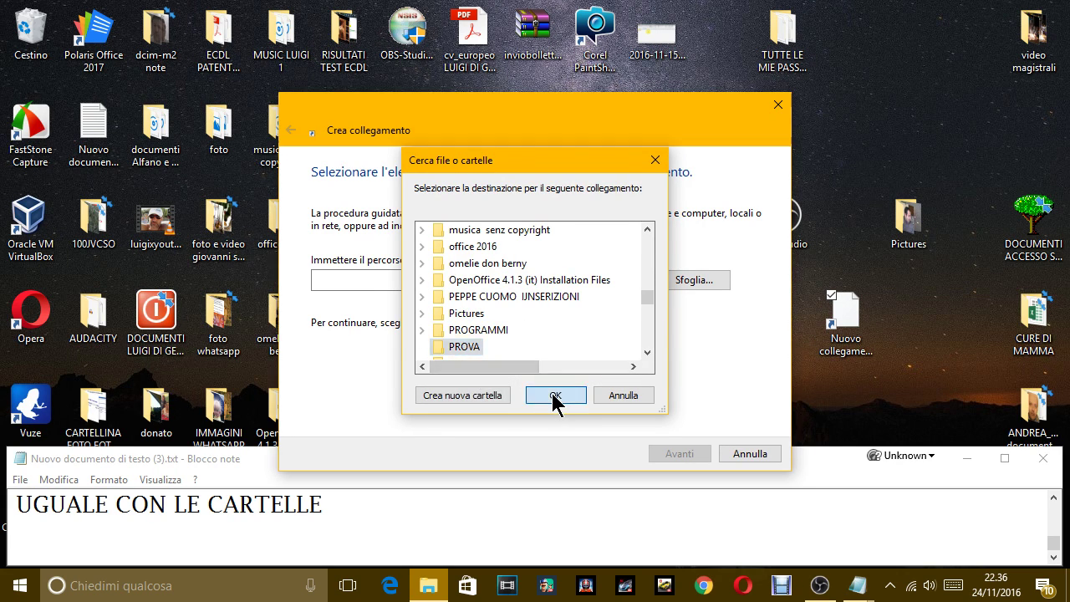
{"action": "left_click", "coordinate": [675, 451]}
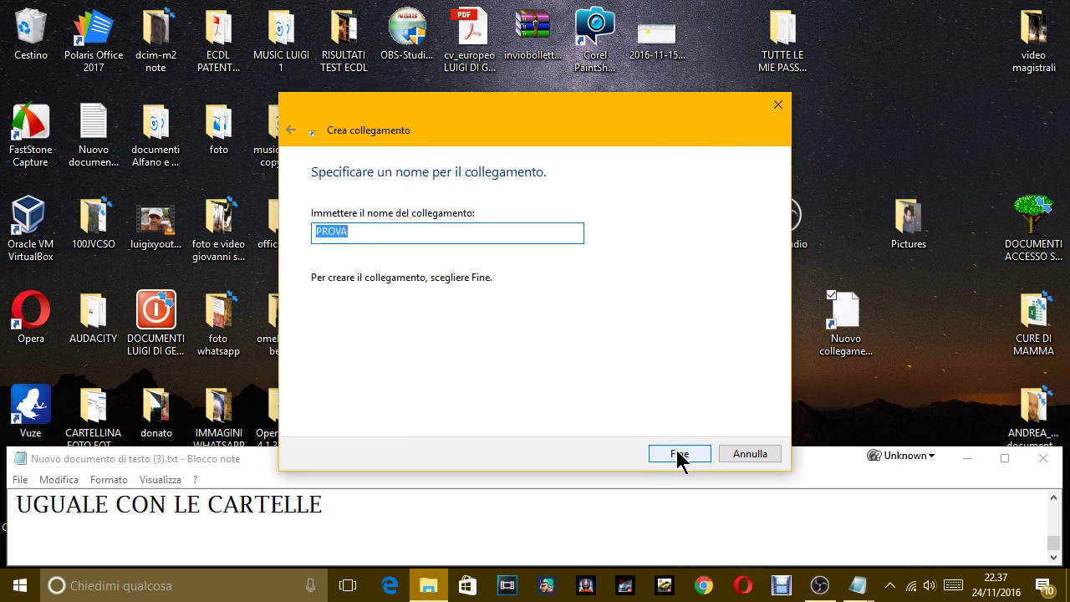
{"action": "left_click", "coordinate": [678, 454]}
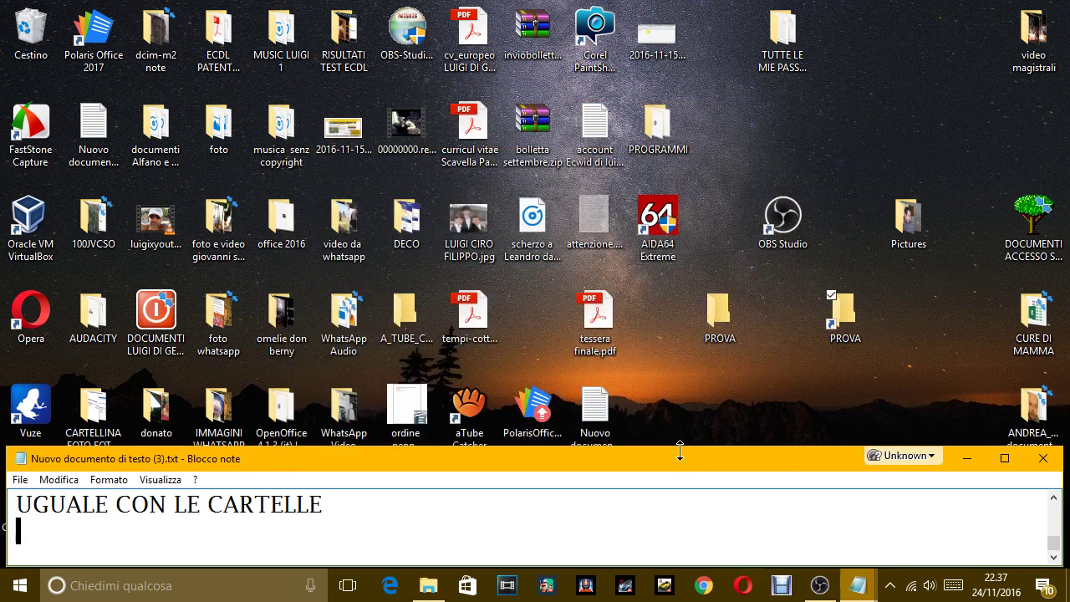
Delete the PROVA shortcut from the desktop, keeping the original PROVA folder
{"action": "left_click", "coordinate": [842, 325]}
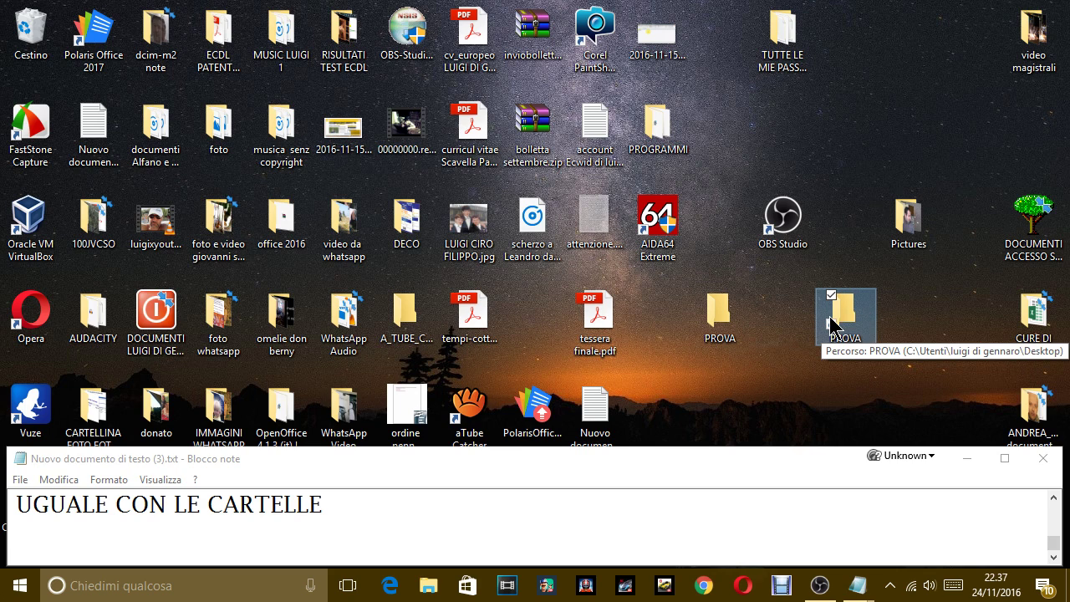
{"action": "key", "text": "Delete"}
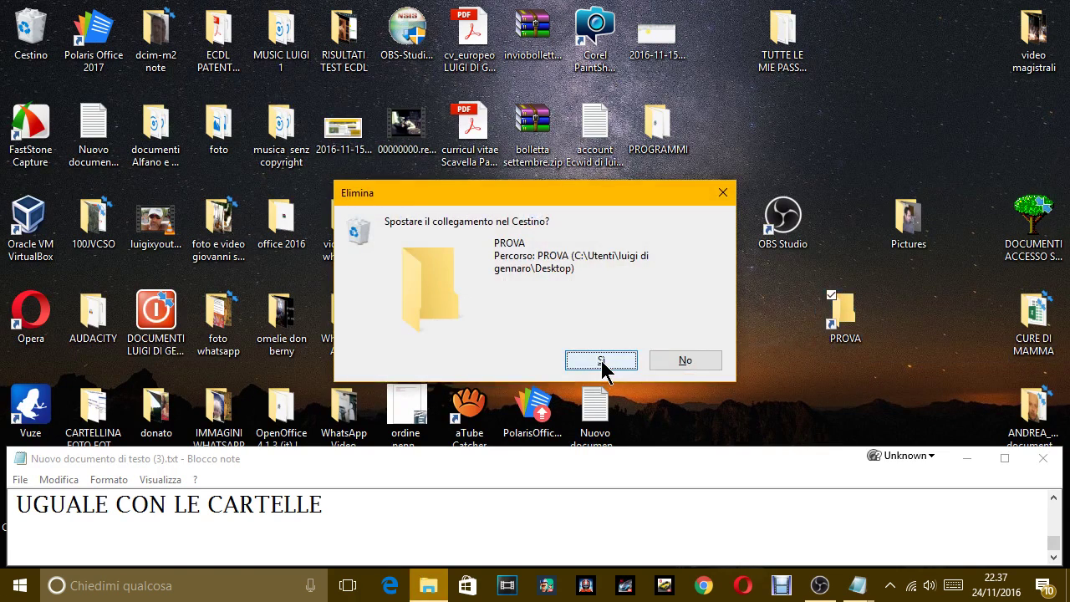
{"action": "left_click", "coordinate": [601, 361]}
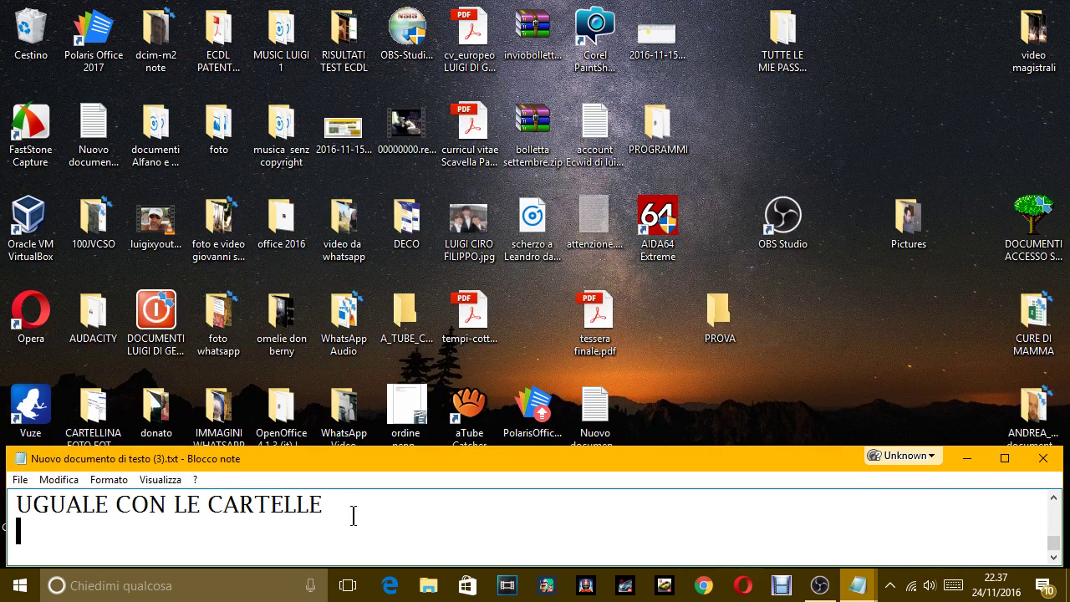
Add the line "VISTO, UGUALE A PRIMA." below "UGUALE CON LE CARTELLE" in the text note
{"action": "key", "text": "Return"}
{"action": "type", "text": "VISTO, "}
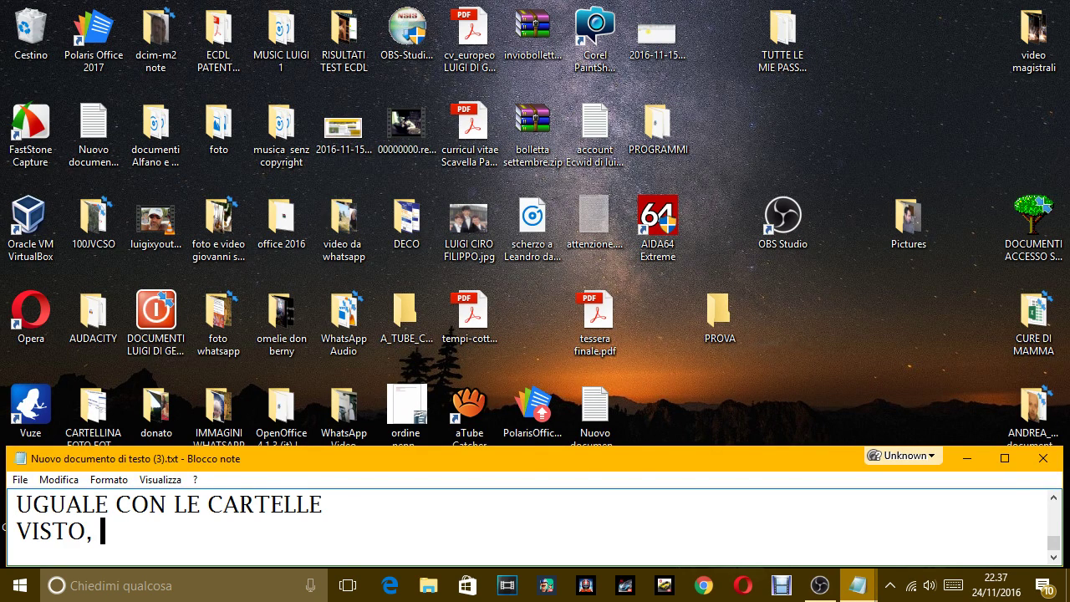
{"action": "type", "text": "UGUALE A "}
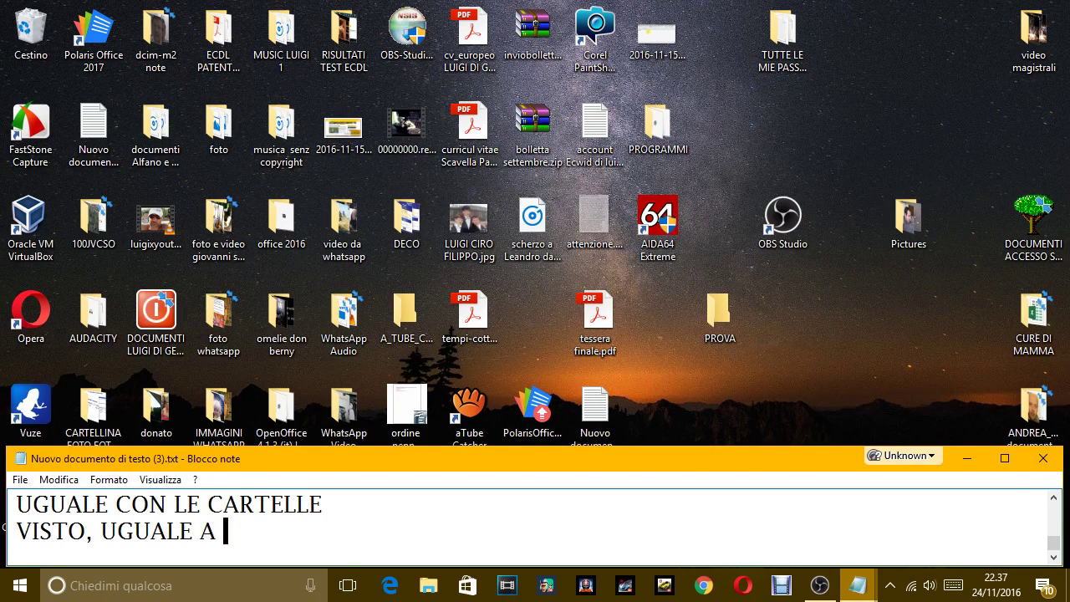
{"action": "type", "text": "PRIMA."}
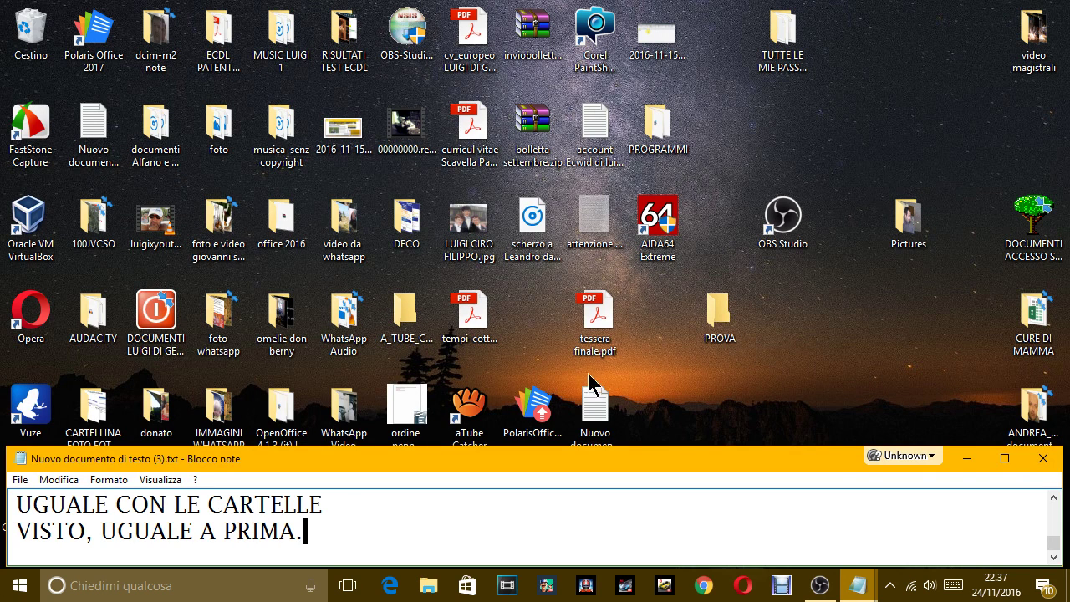
Copy the PROVA folder to the empty desktop spot beside it with Copia qui
{"action": "left_click_drag", "start_coordinate": [718, 311], "coordinate": [776, 316]}
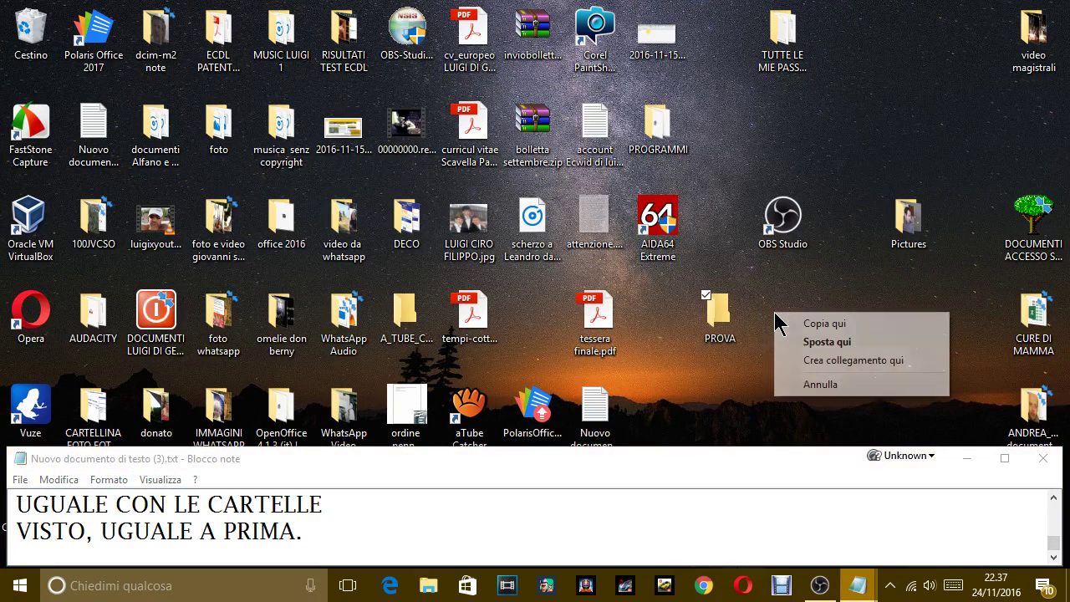
{"action": "left_click", "coordinate": [823, 324]}
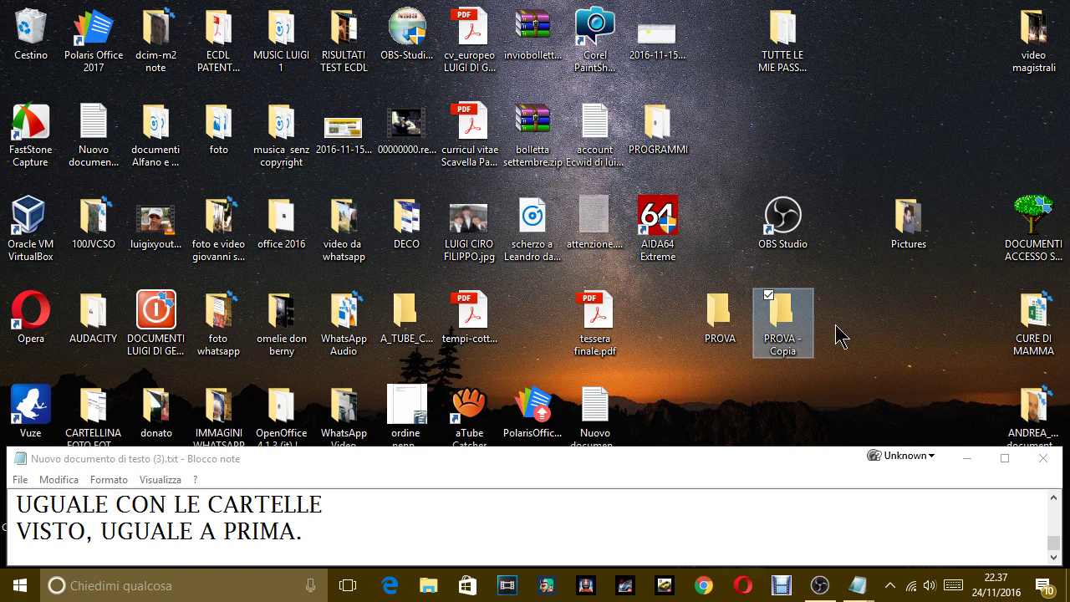
Continue the note after "PRIMA." with "FACENDO INVCE COPIA QUI, SI CREA UNA COPIA"
{"action": "left_click", "coordinate": [375, 544]}
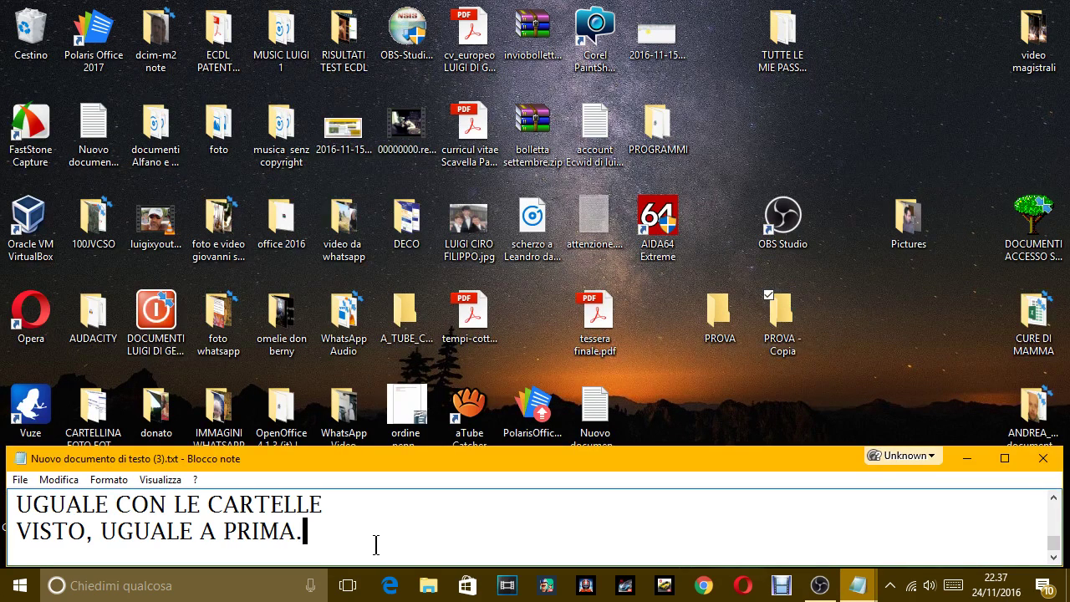
{"action": "type", "text": "FACENDO INVC"}
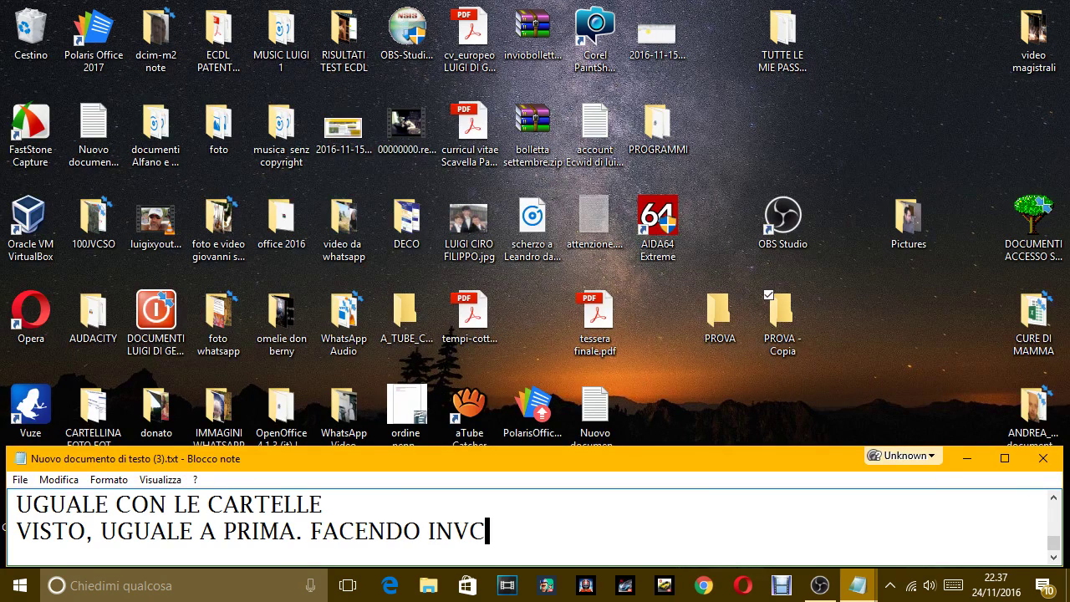
{"action": "type", "text": "E COPIA "}
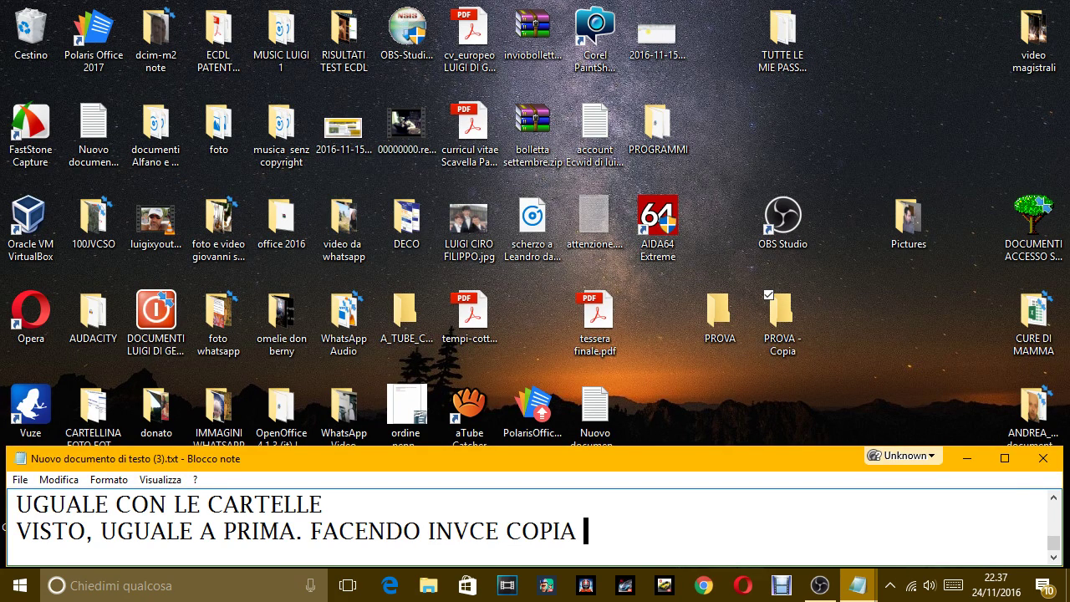
{"action": "type", "text": "QUI, SI CREAR"}
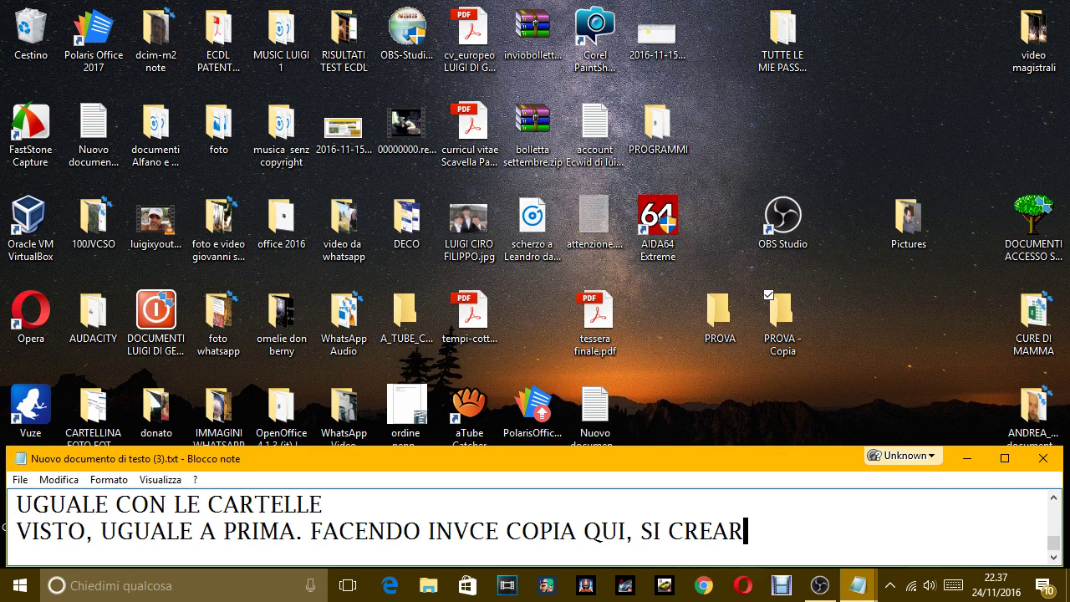
{"action": "type", "text": "UNA CA"}
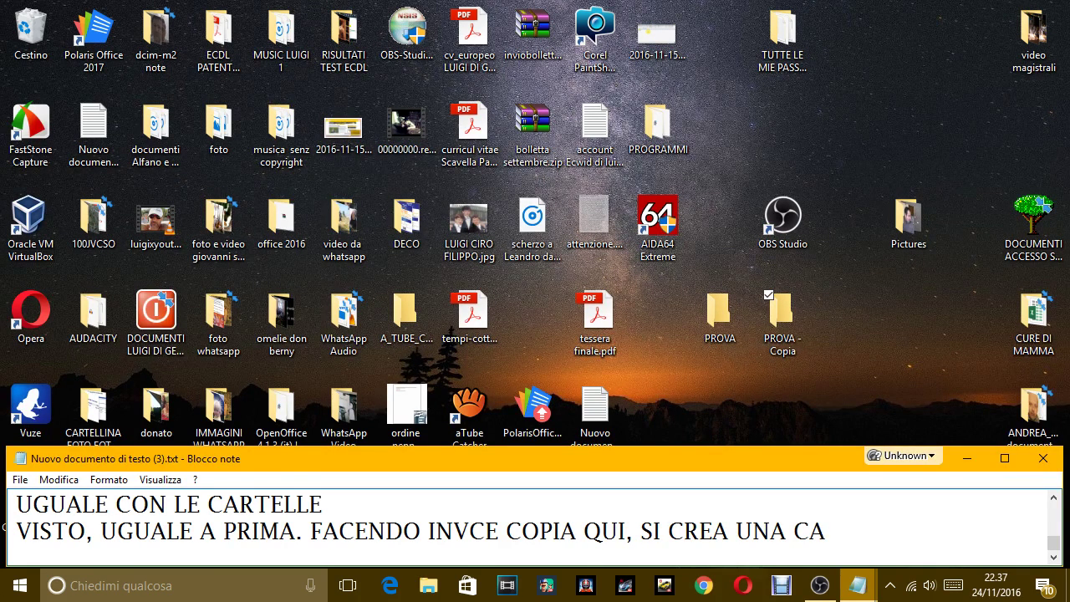
{"action": "key", "text": "BackSpace"}
{"action": "type", "text": "OPIA"}
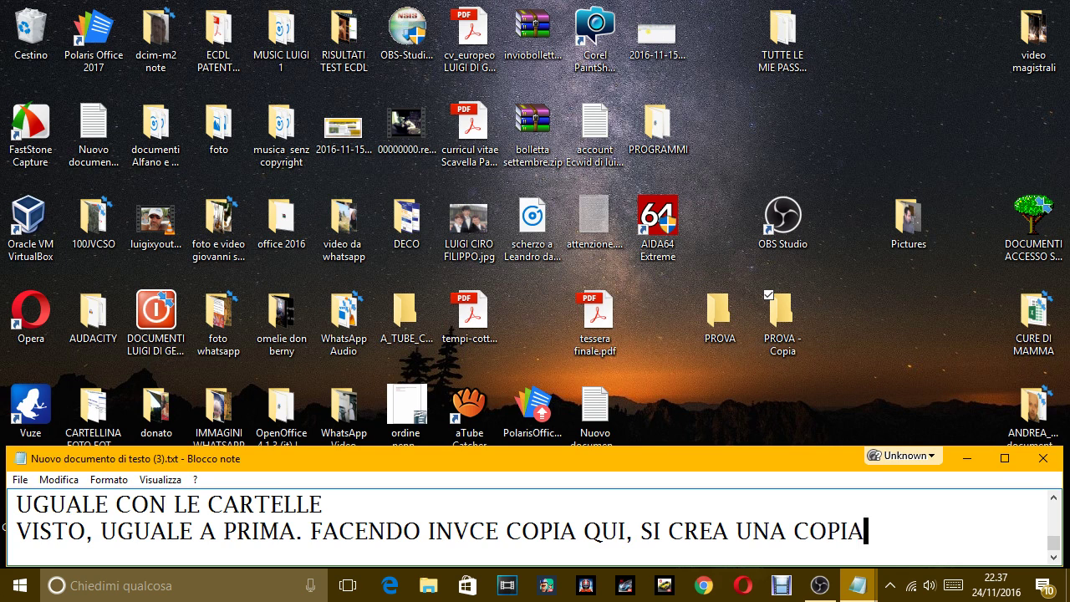
Extend the note's sentence with "DELLA CARTELLA, OVVERO IDENTICA, CON I DATI"
{"action": "type", "text": " DELAL"}
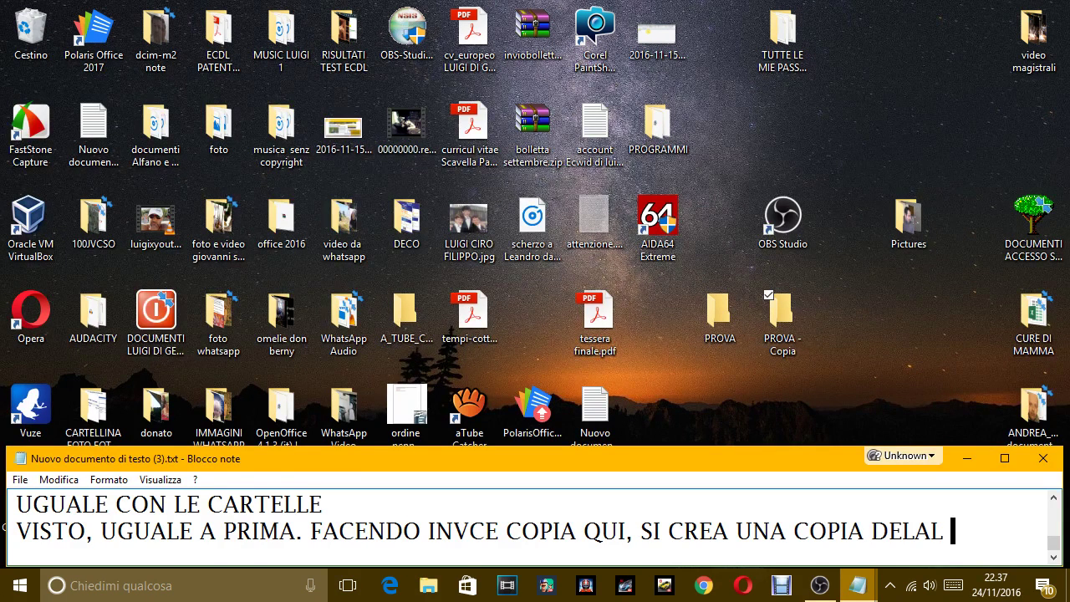
{"action": "key", "text": "BackSpace"}
{"action": "key", "text": "BackSpace"}
{"action": "key", "text": "BackSpace"}
{"action": "type", "text": "LA CAR"}
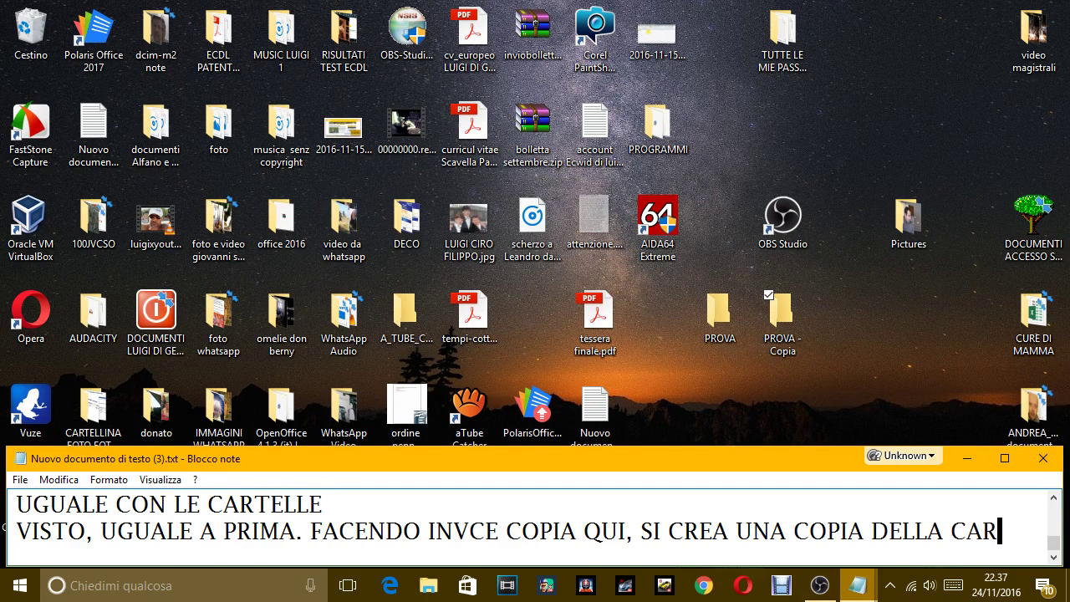
{"action": "type", "text": "TELLA, OVV"}
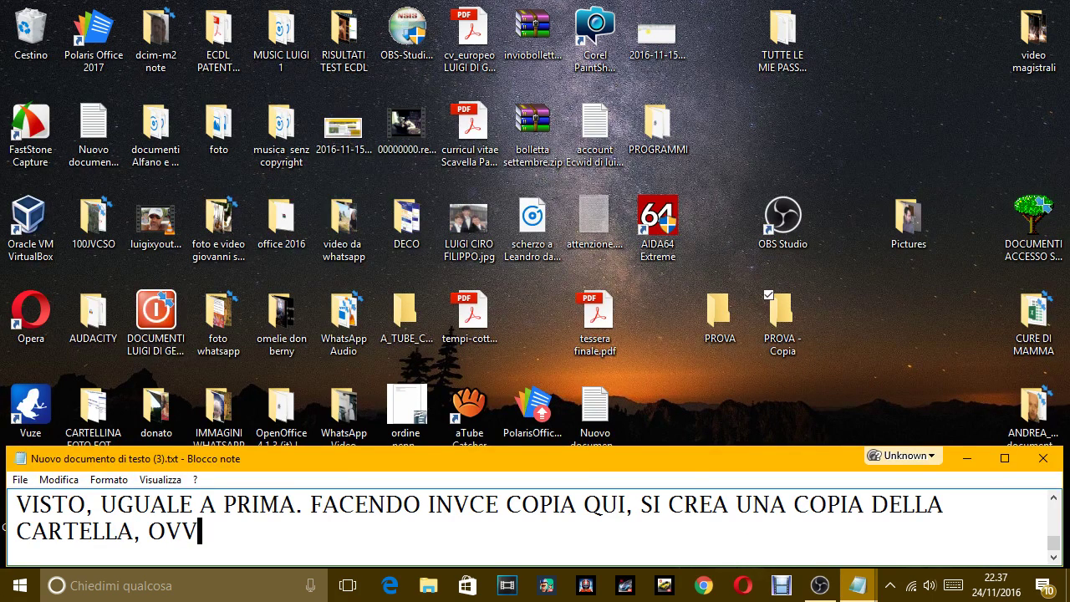
{"action": "type", "text": "ERO IDENTI"}
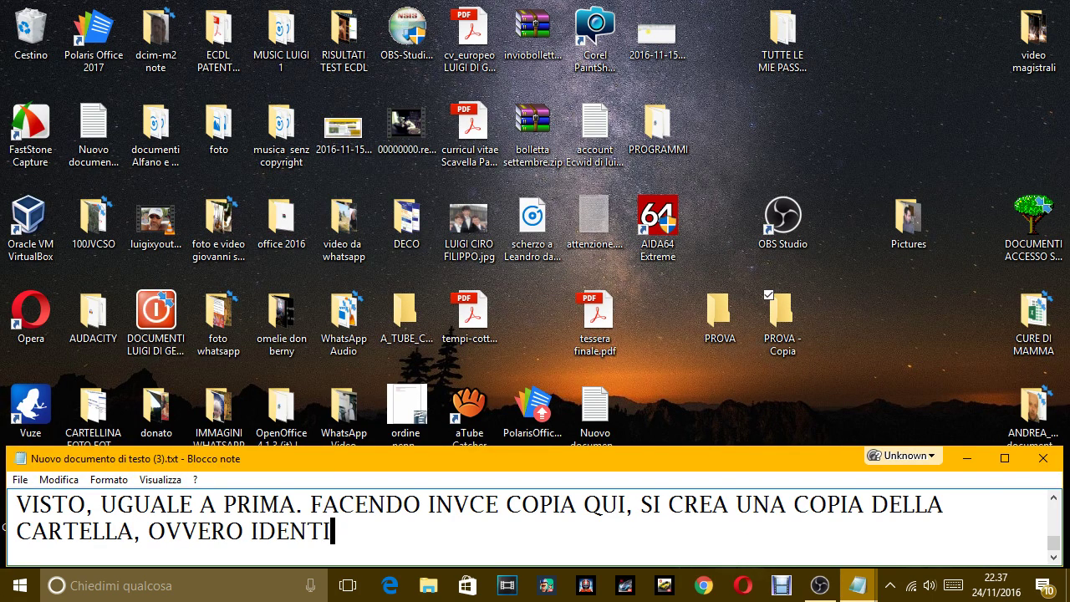
{"action": "type", "text": "ACA, CO"}
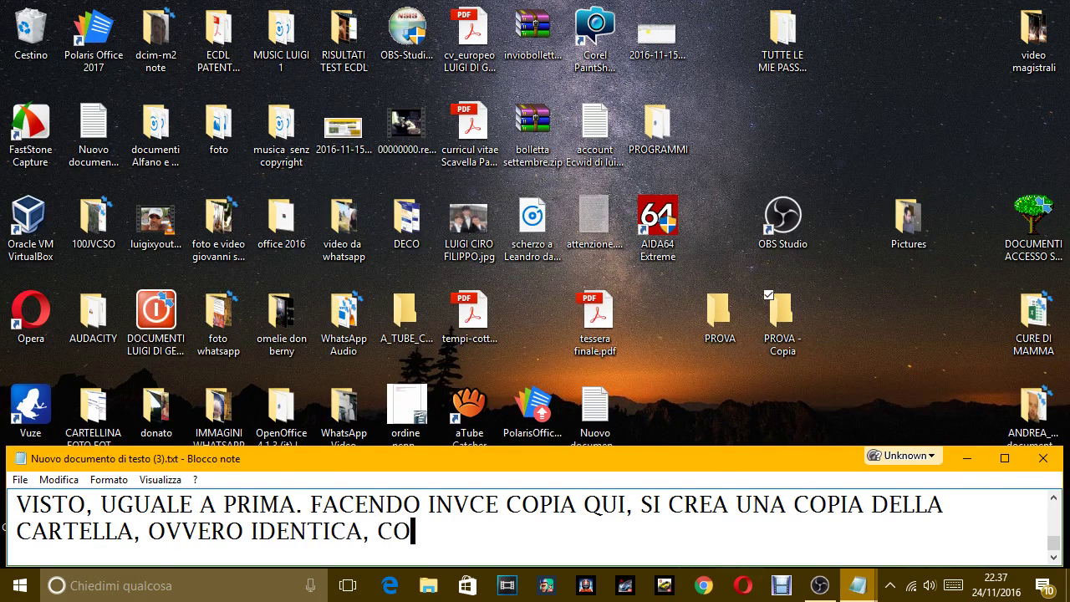
{"action": "type", "text": "N I DAT"}
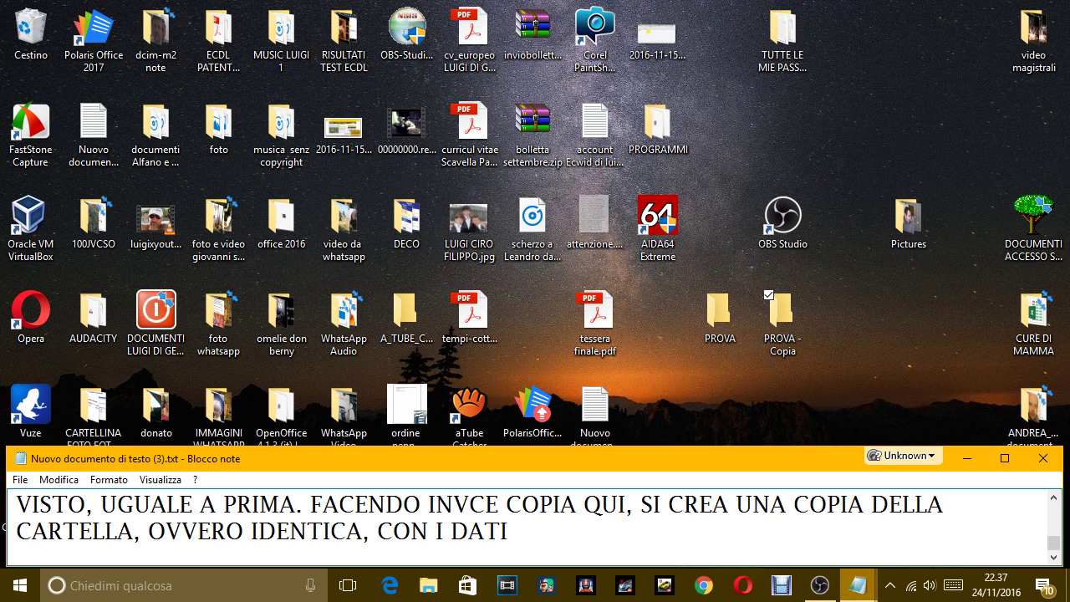
Continue the note after "CON I DATI" with "E TUTTO E SE CANCELLI LA CARTELLA ORIGINARIA, QUESTA RESTA INTATTA CON I DATI."
{"action": "type", "text": "I E TUTTO E SE CAND"}
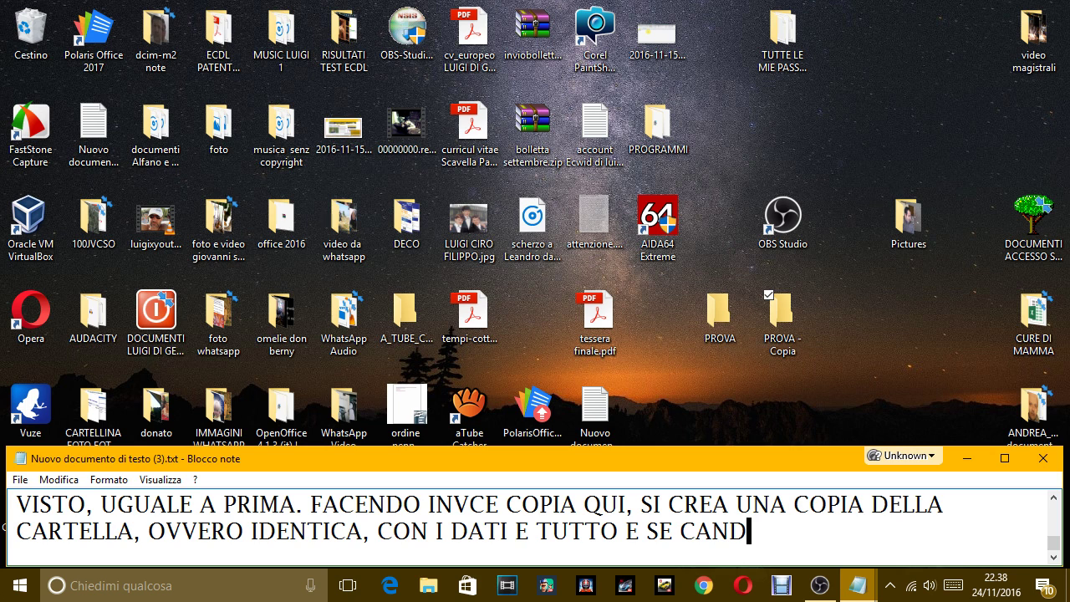
{"action": "key", "text": "BackSpace"}
{"action": "type", "text": "CELLI "}
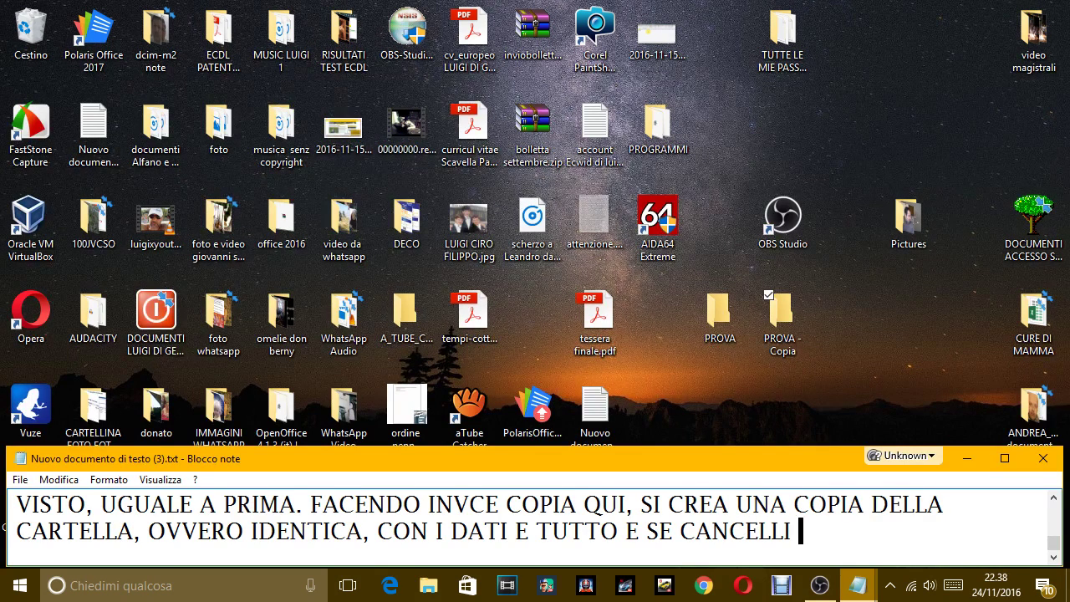
{"action": "type", "text": "LA CARTEL"}
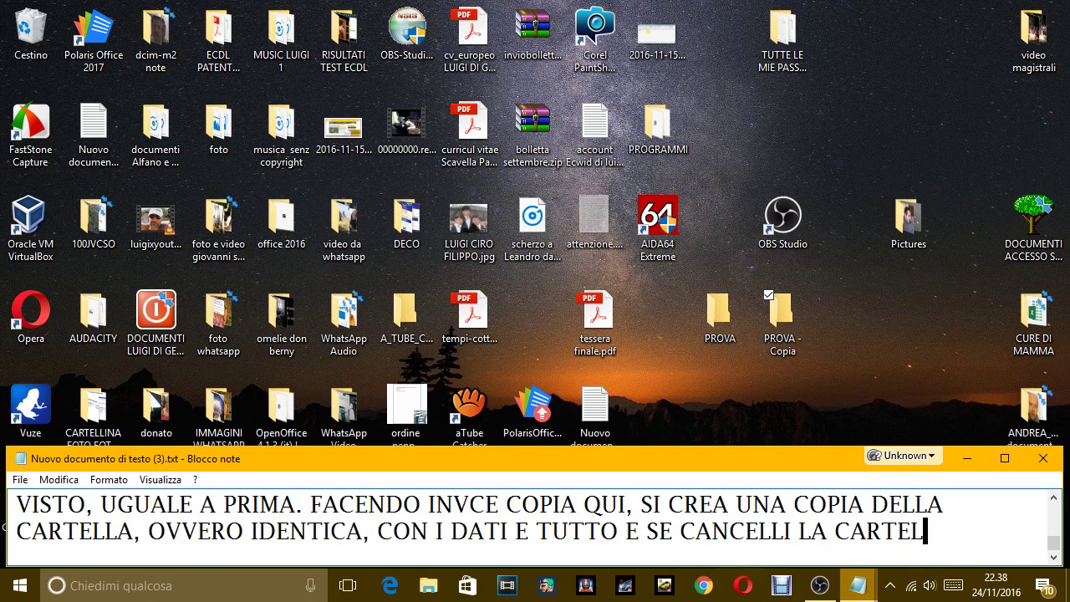
{"action": "type", "text": "LA ORIGINA"}
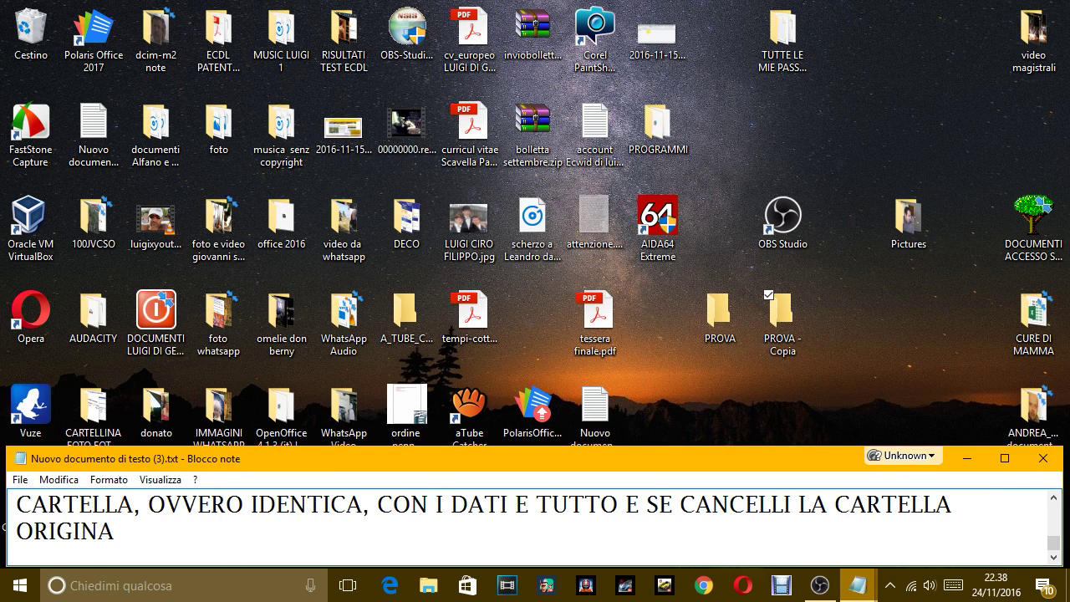
{"action": "type", "text": "RIA, QUESTA"}
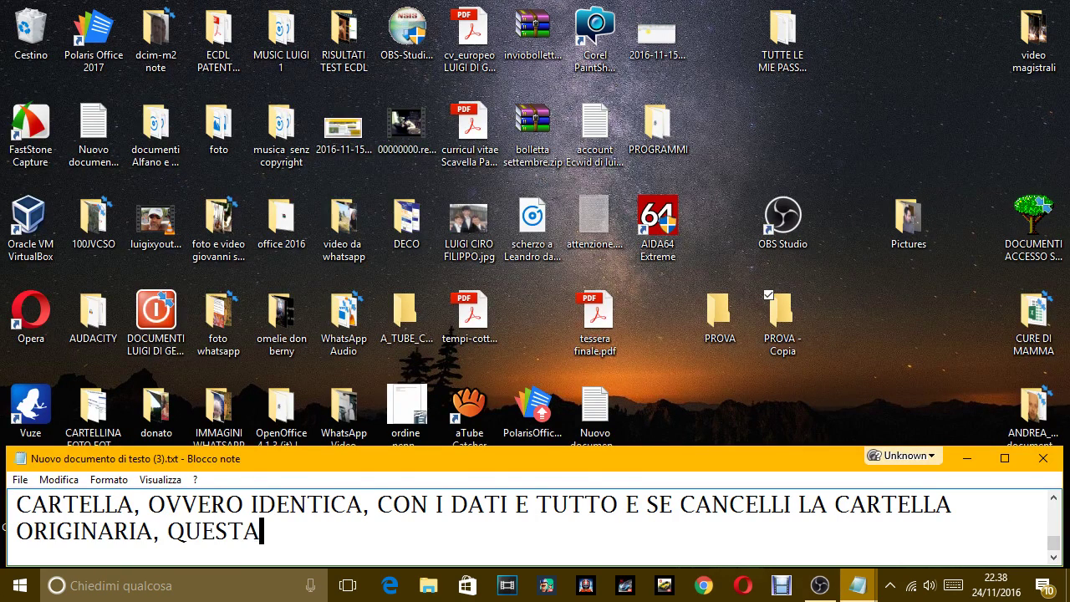
{"action": "type", "text": " RESTA "}
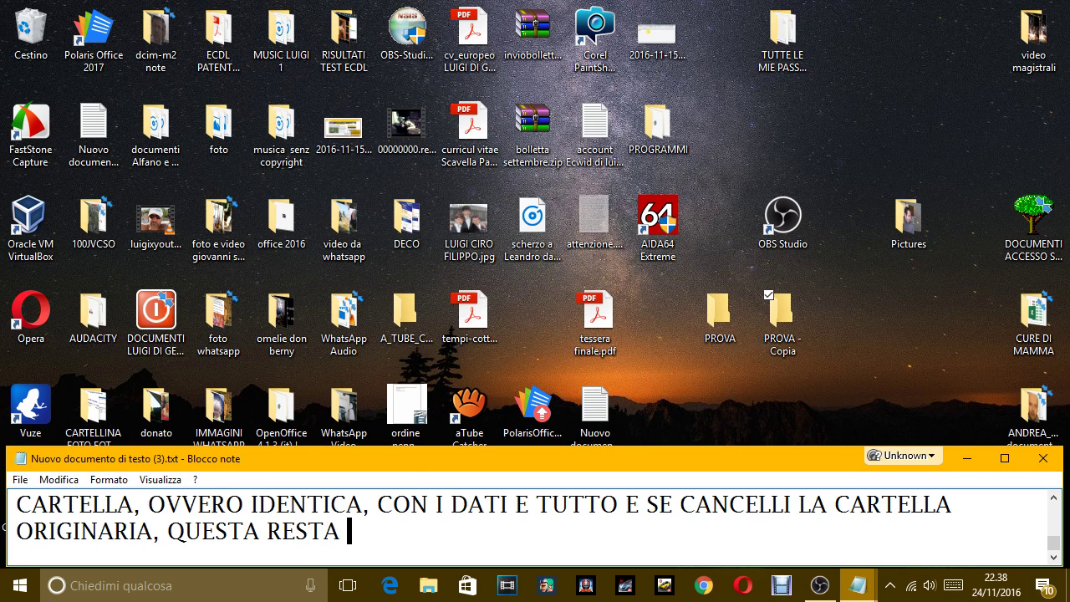
{"action": "type", "text": "INTATTA CON I DATI."}
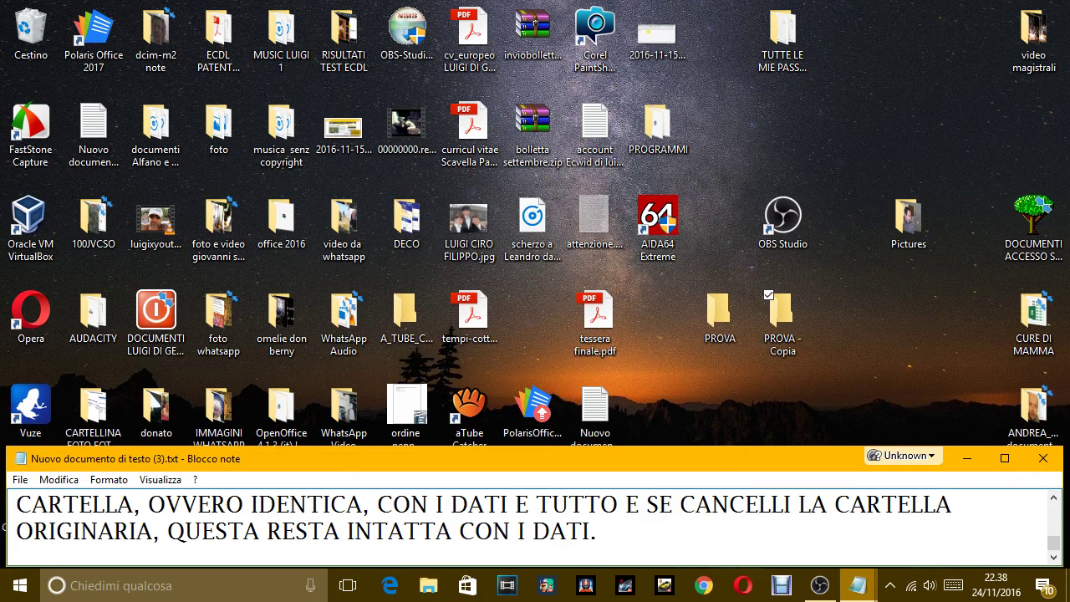
Create a new WinRAR archive and a new OpenDocument text file inside the desktop's PROVA folder, keeping their default names, and close the folder
{"action": "double_click", "coordinate": [726, 326]}
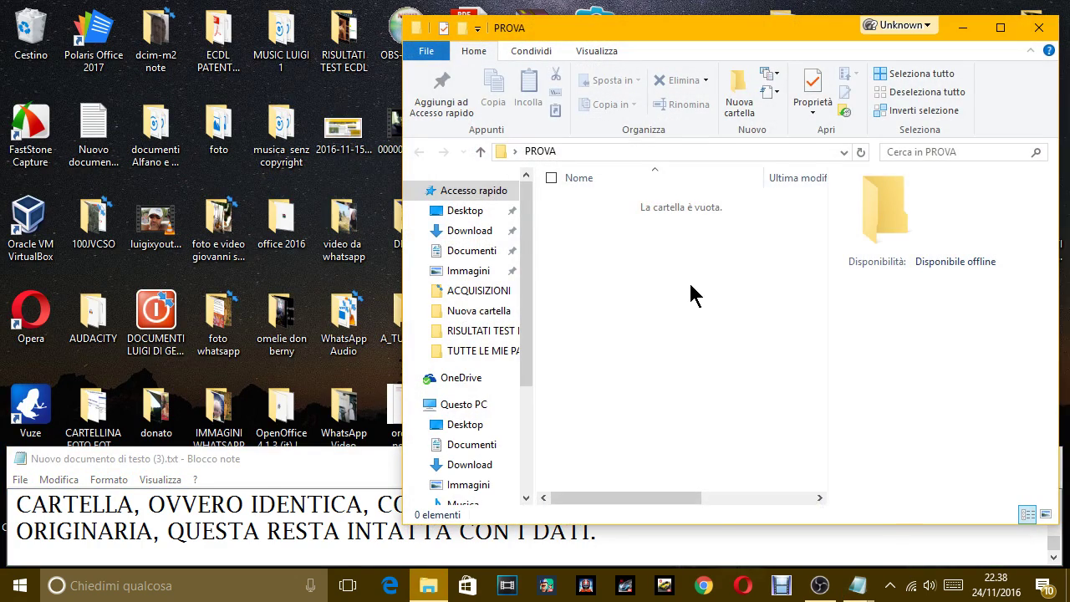
{"action": "right_click", "coordinate": [690, 293]}
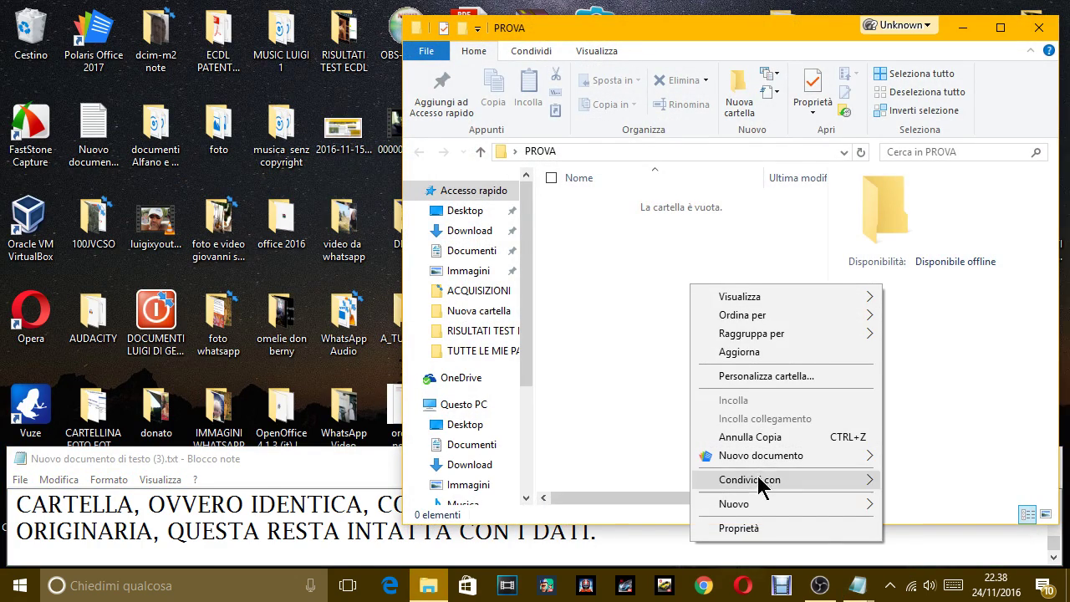
{"action": "mouse_move", "coordinate": [755, 503]}
{"action": "left_click", "coordinate": [577, 447]}
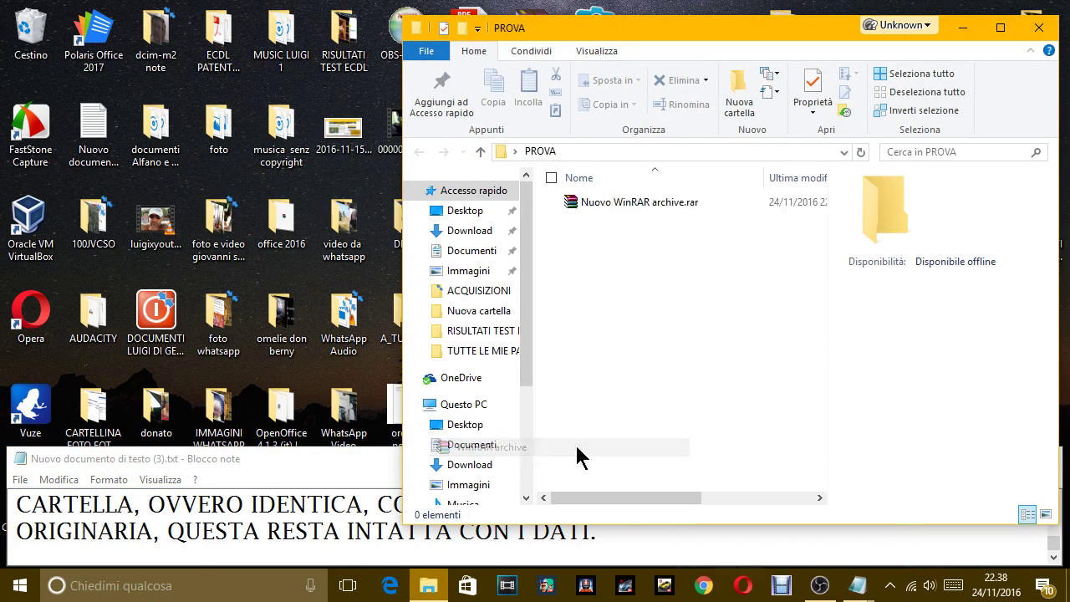
{"action": "right_click", "coordinate": [665, 290]}
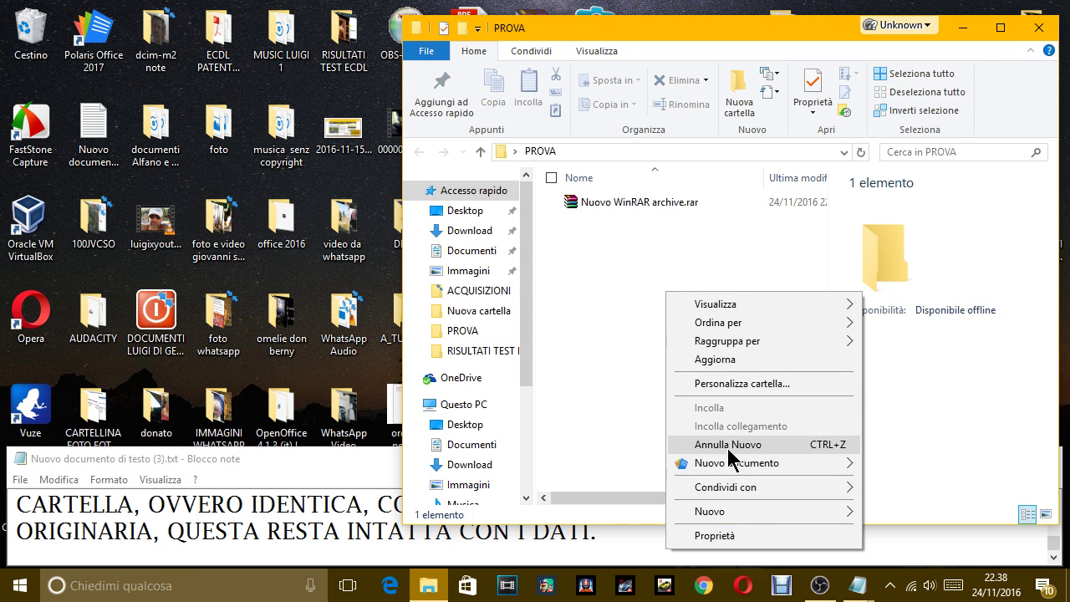
{"action": "mouse_move", "coordinate": [702, 512]}
{"action": "left_click", "coordinate": [539, 399]}
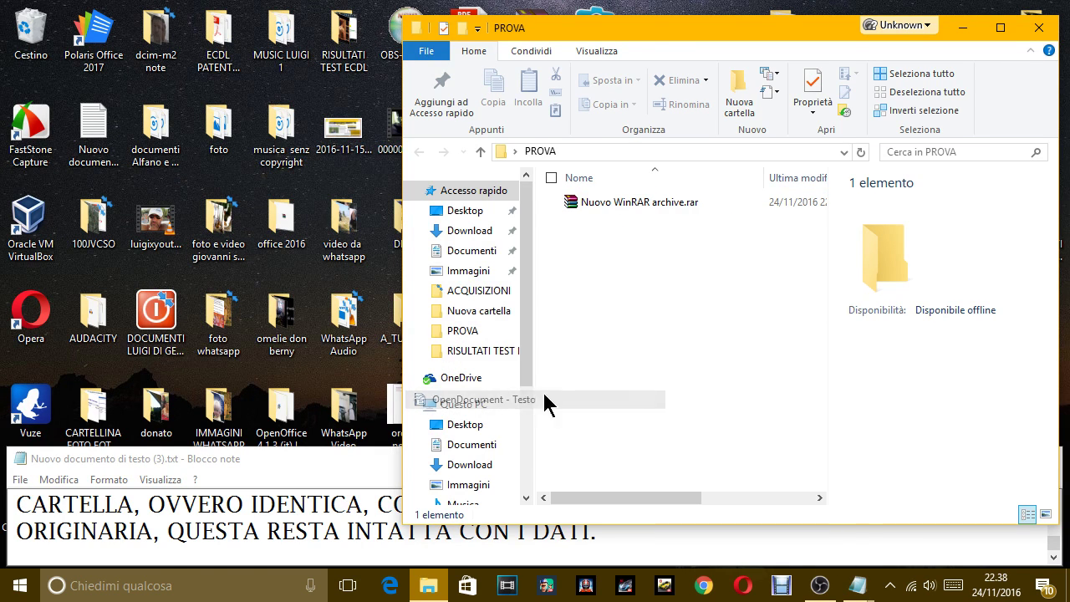
{"action": "left_click", "coordinate": [1038, 28]}
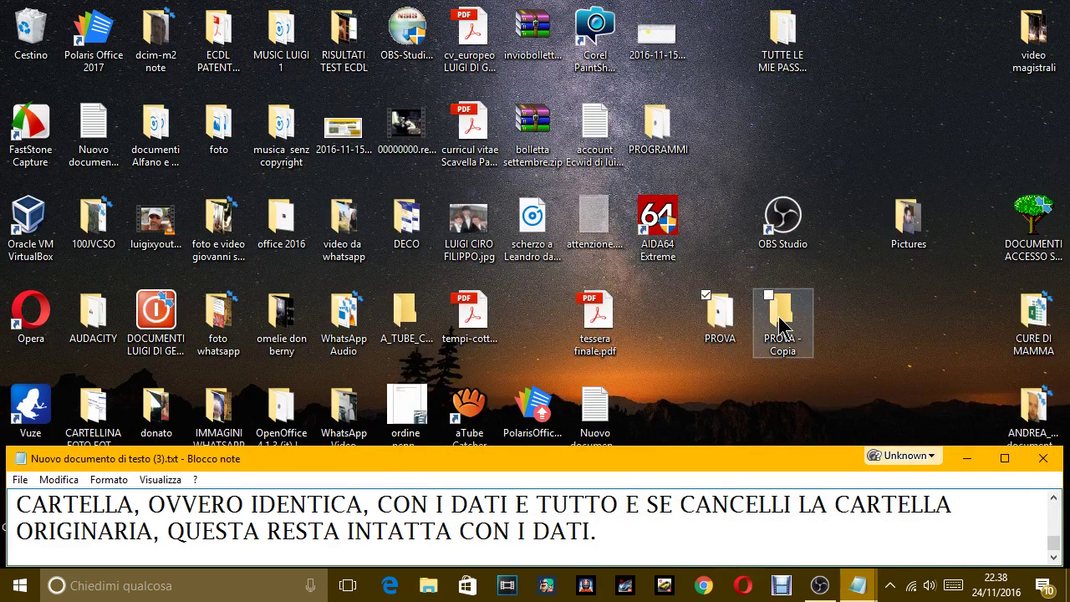
Move the empty "PROVA - Copia" folder from the desktop to the Recycle Bin
{"action": "left_click", "coordinate": [784, 317]}
{"action": "key", "text": "Delete"}
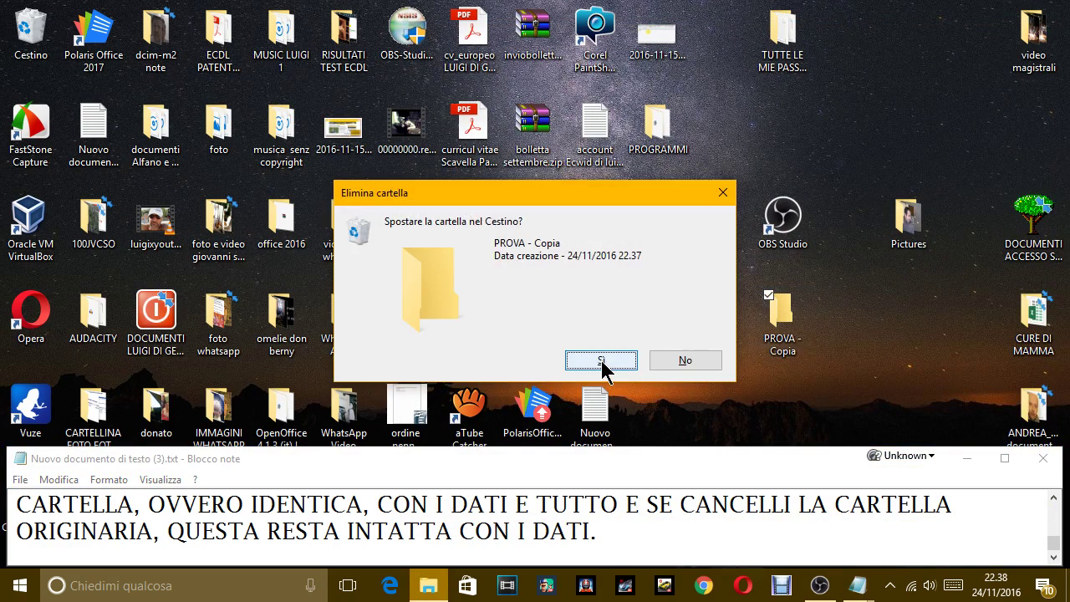
{"action": "left_click", "coordinate": [601, 360]}
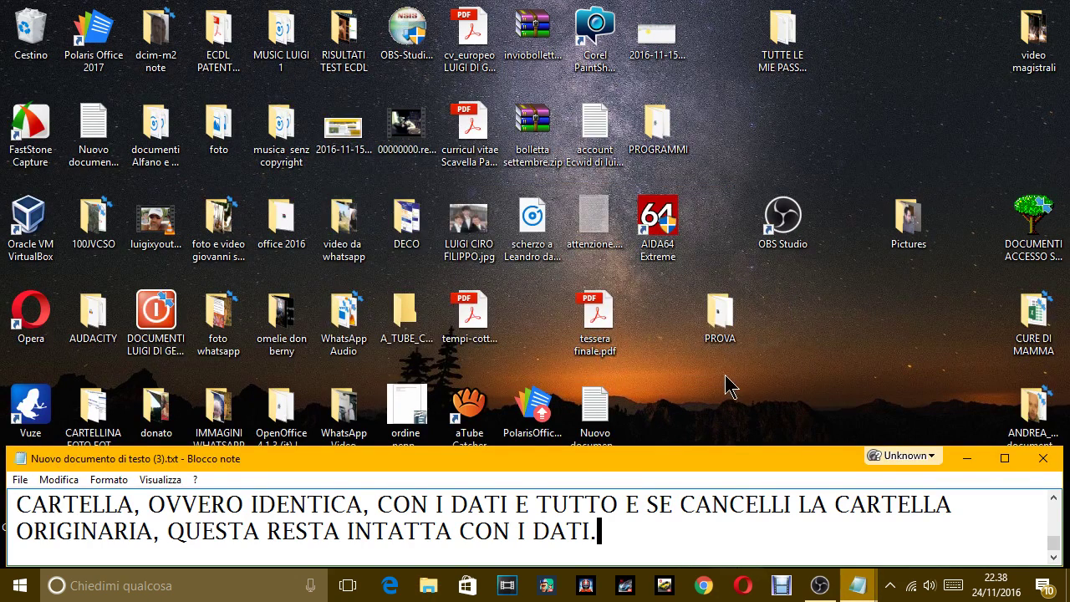
Copy the PROVA folder to an empty desktop spot beside it with Copia qui and check the files inside the copy
{"action": "left_click_drag", "start_coordinate": [719, 314], "coordinate": [819, 324]}
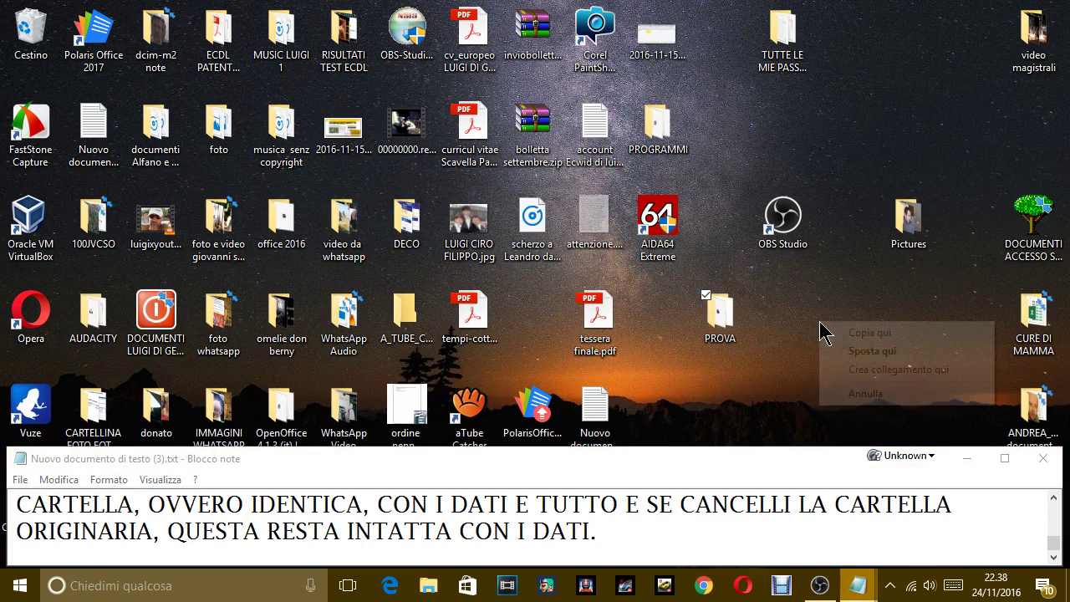
{"action": "left_click", "coordinate": [872, 335]}
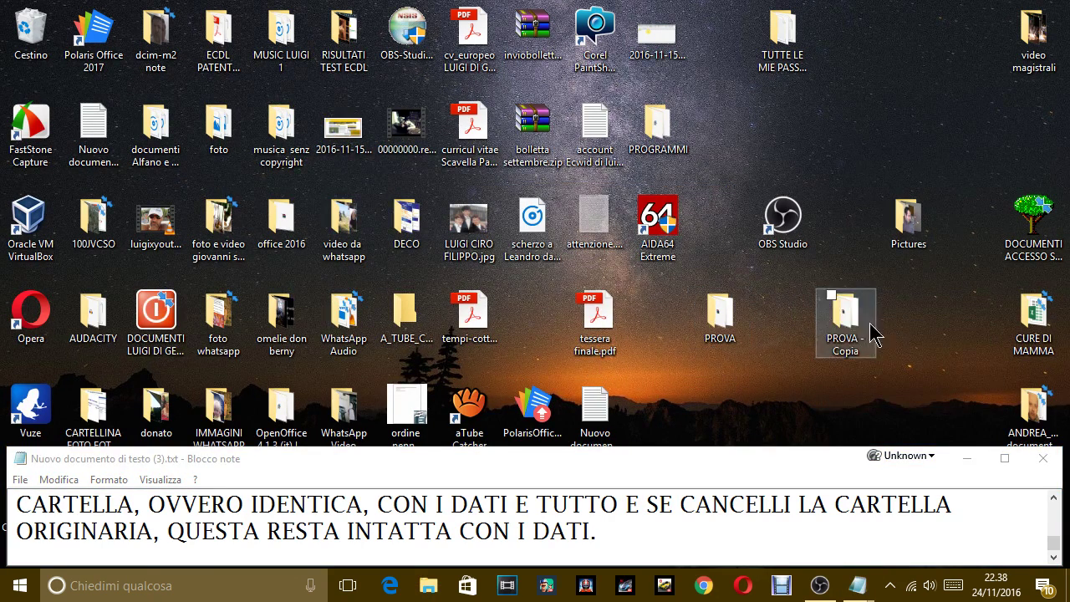
{"action": "double_click", "coordinate": [872, 333]}
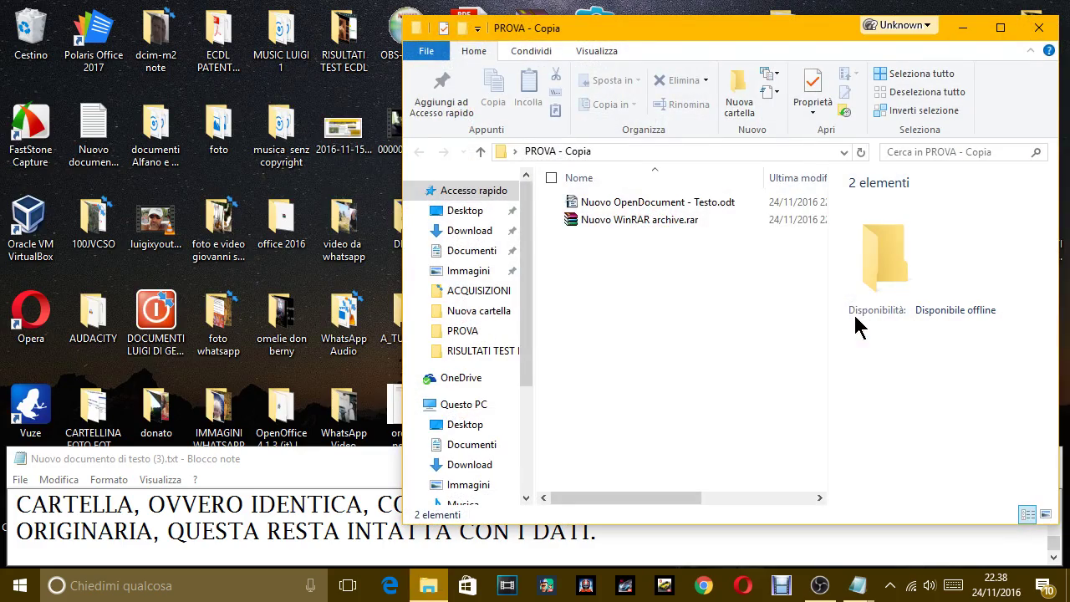
{"action": "left_click", "coordinate": [1038, 27]}
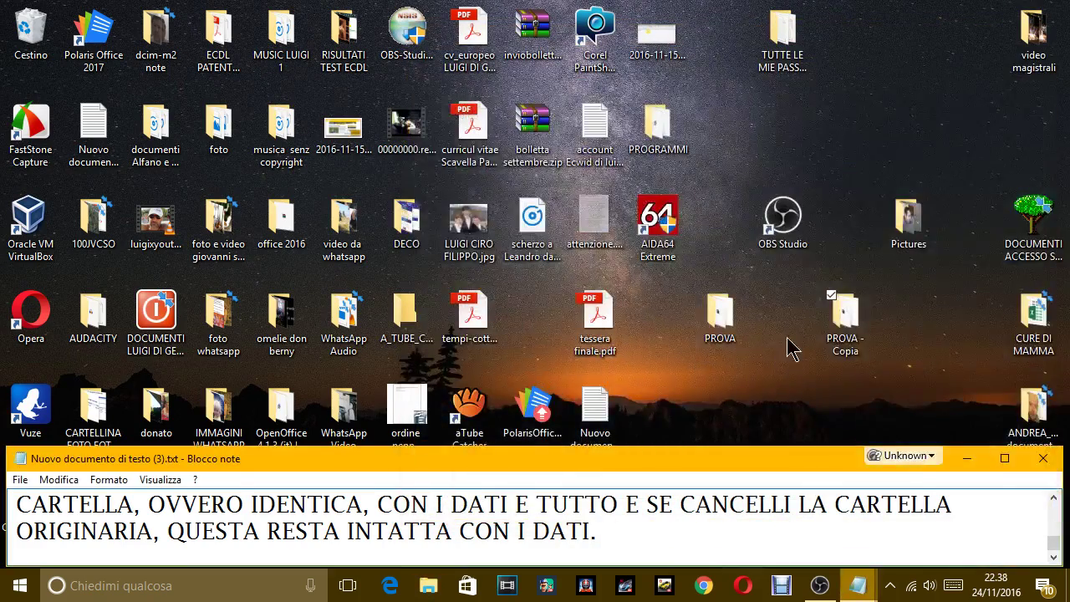
Move the original PROVA folder to the Recycle Bin and check the contents of "PROVA - Copia"
{"action": "left_click", "coordinate": [724, 332]}
{"action": "key", "text": "Delete"}
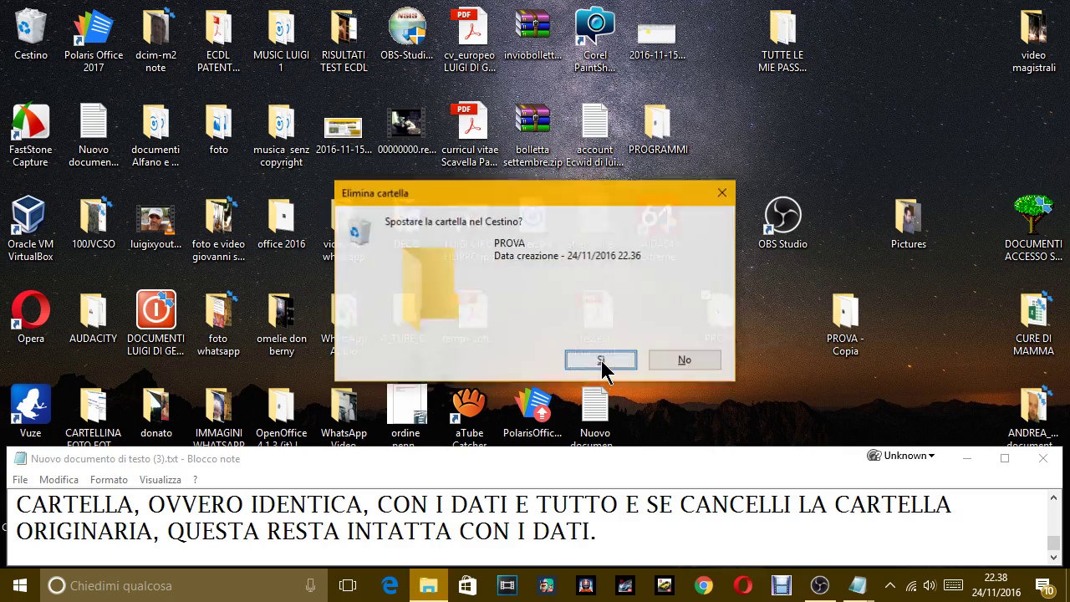
{"action": "left_click", "coordinate": [602, 361]}
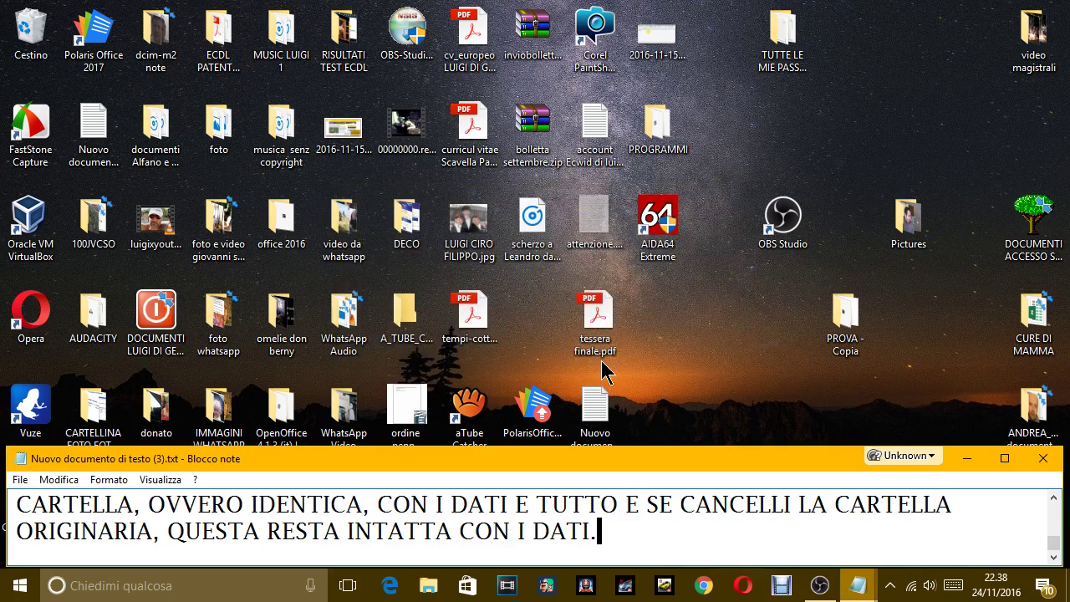
{"action": "double_click", "coordinate": [841, 311]}
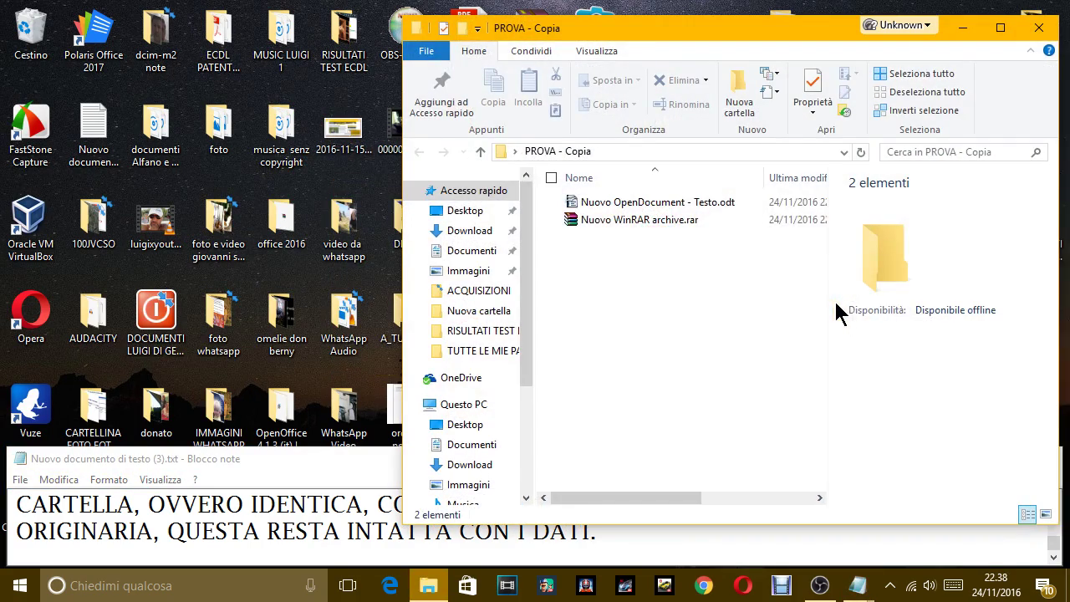
{"action": "left_click", "coordinate": [1039, 28]}
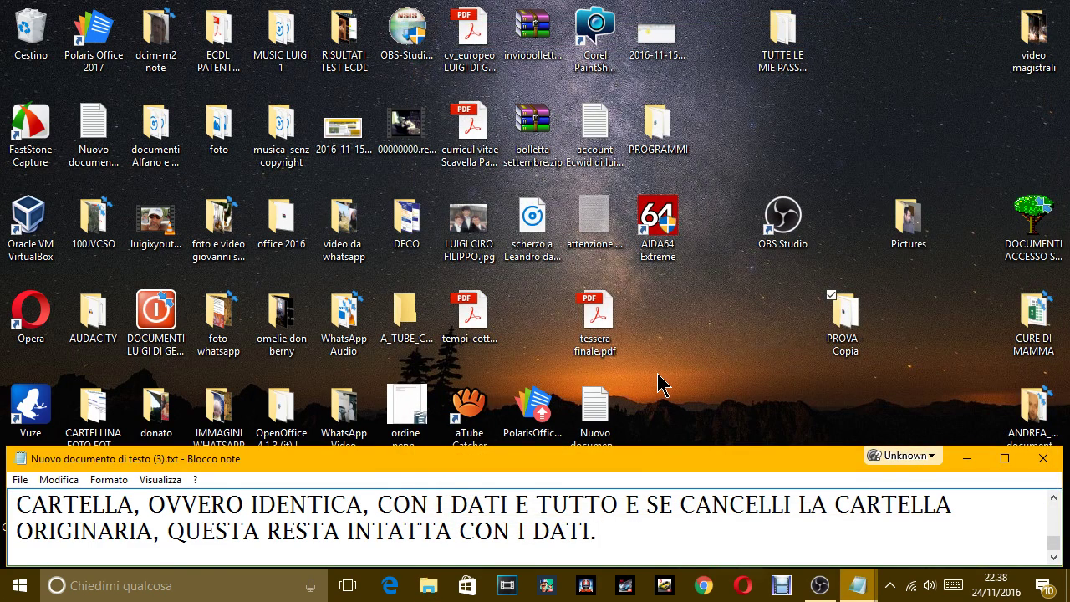
Add the line "AL CONTRARIO DEL COLLEGAMENTO CHE SPARIVANO I DATI, OVVERO VENIVANO CANCELLATI." at the end of the text note
{"action": "key", "text": "Return"}
{"action": "type", "text": "AL CONTR"}
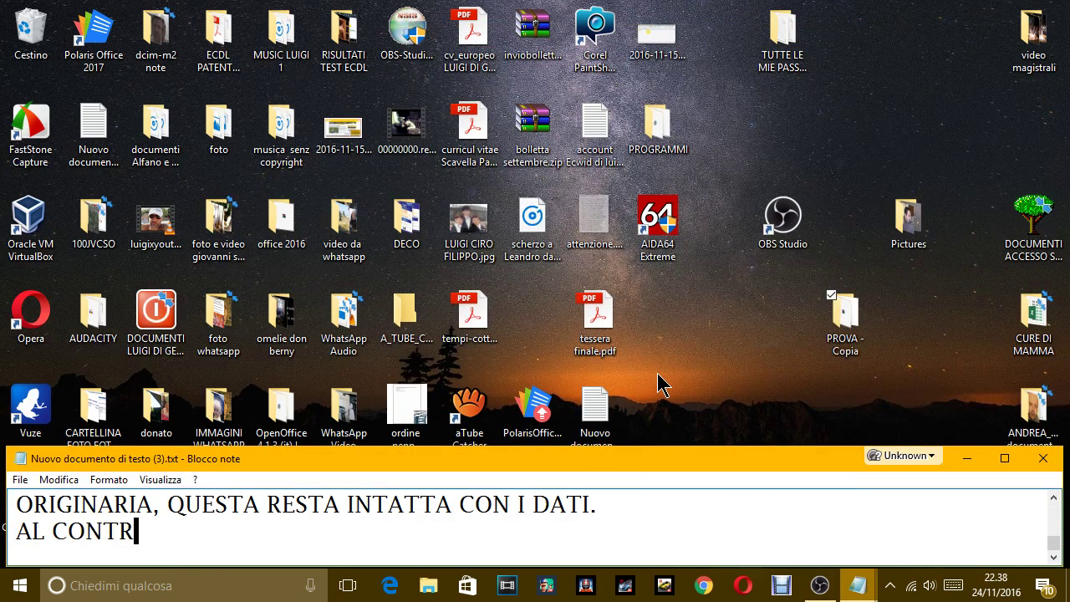
{"action": "type", "text": "ATIO DEL COLLEGM"}
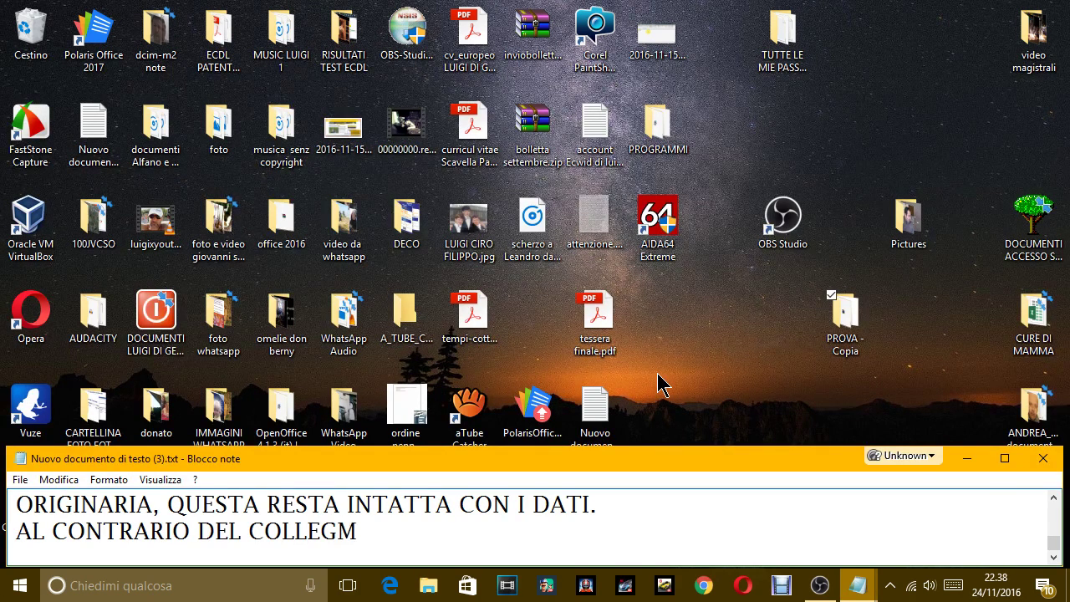
{"action": "key", "text": "BackSpace"}
{"action": "type", "text": "AMENTO CHE"}
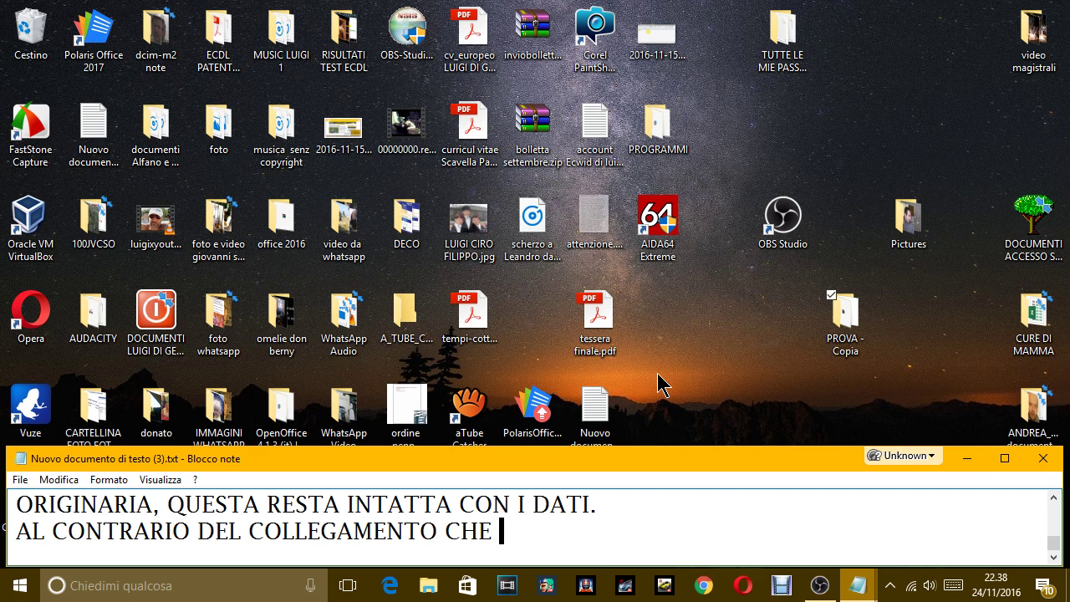
{"action": "type", "text": "SPARI"}
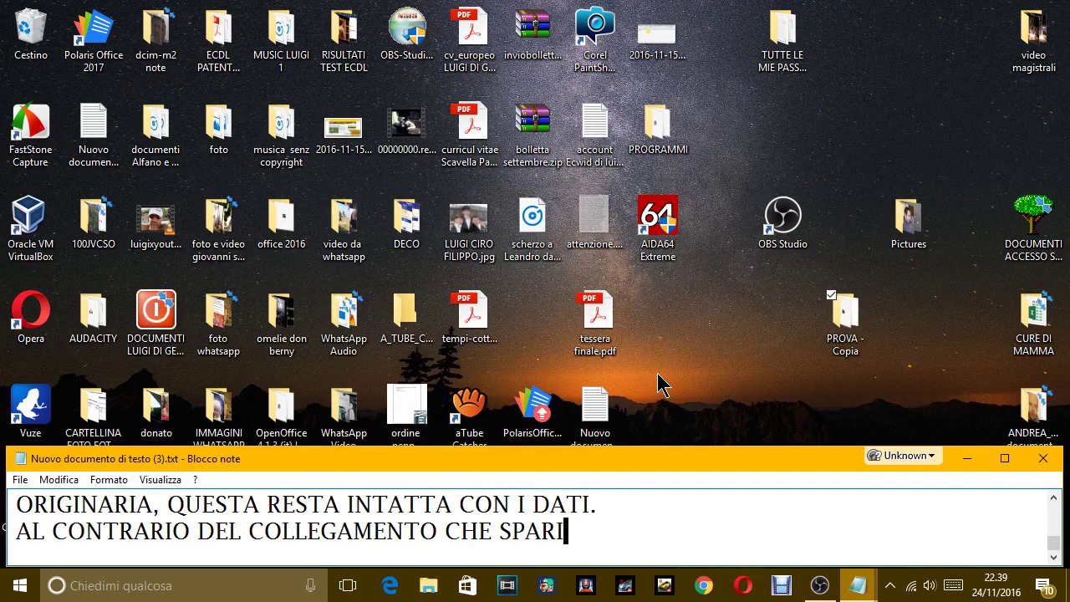
{"action": "type", "text": "VANO I DATI"}
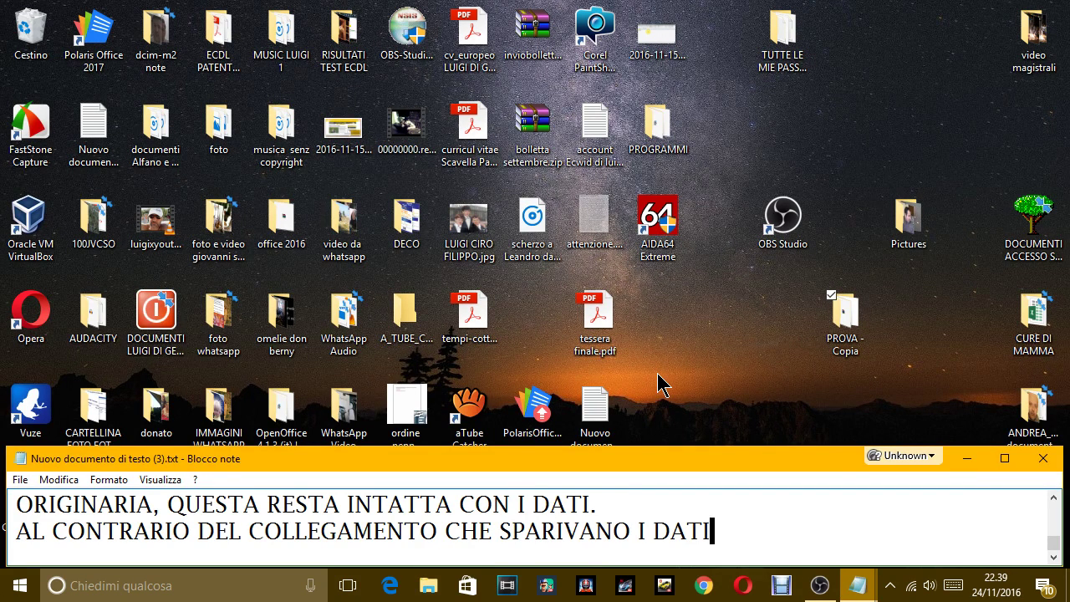
{"action": "type", "text": ", OVVERO"}
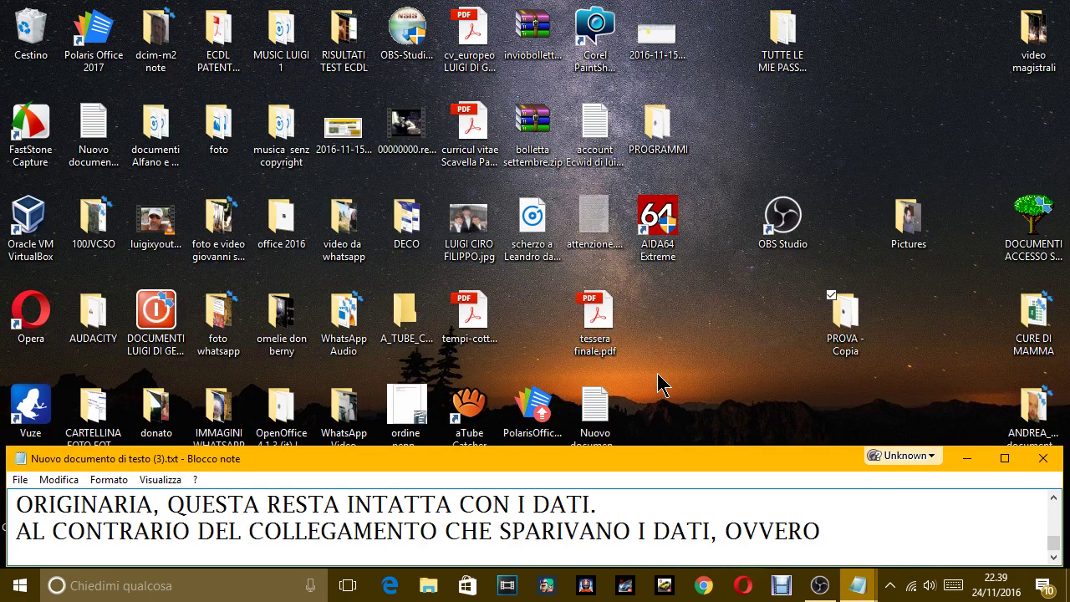
{"action": "type", "text": " VENIVANO CA"}
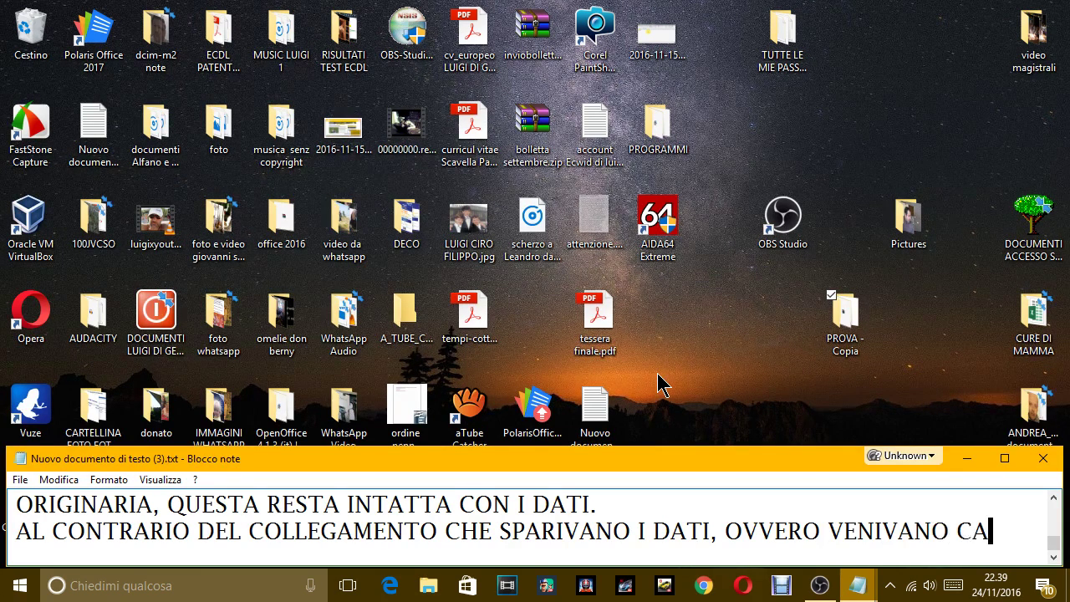
{"action": "type", "text": "NCELLATI."}
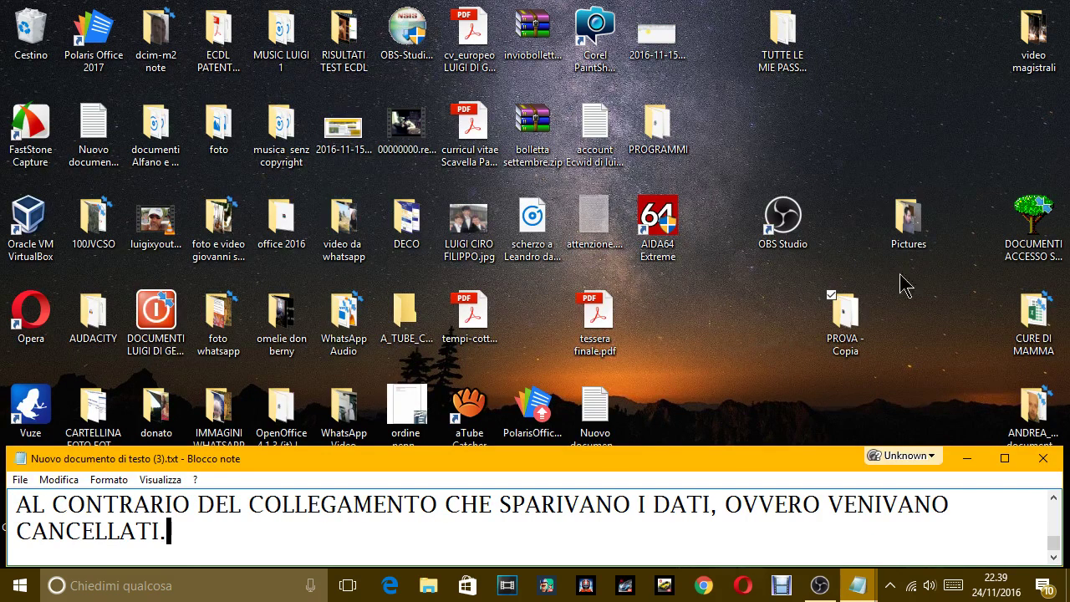
Look inside the "PROVA - Copia" folder once more, close it and move the folder to the Recycle Bin
{"action": "left_click", "coordinate": [891, 325]}
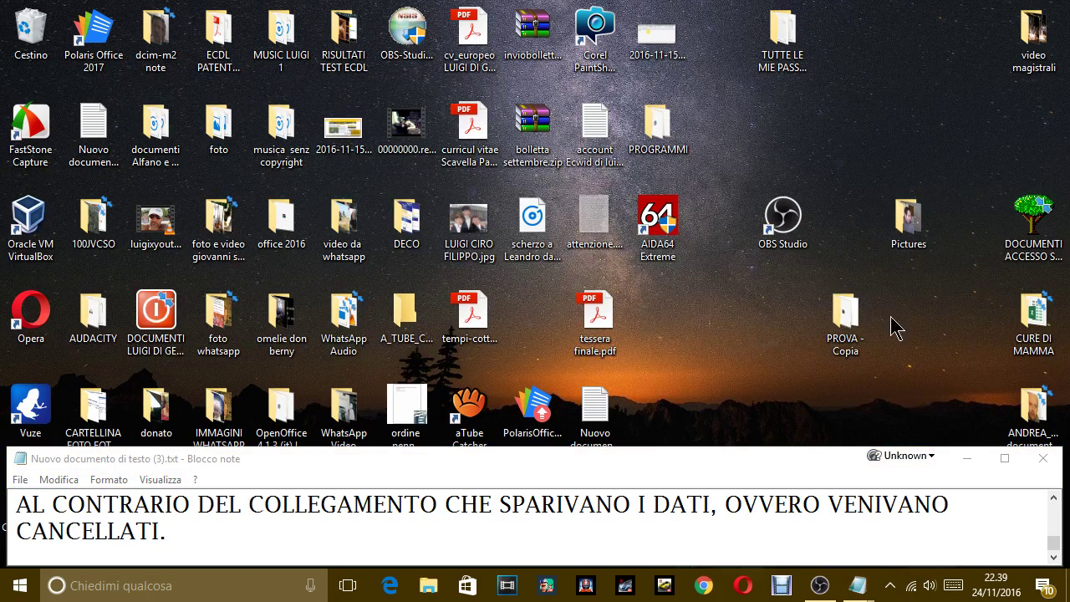
{"action": "double_click", "coordinate": [849, 341]}
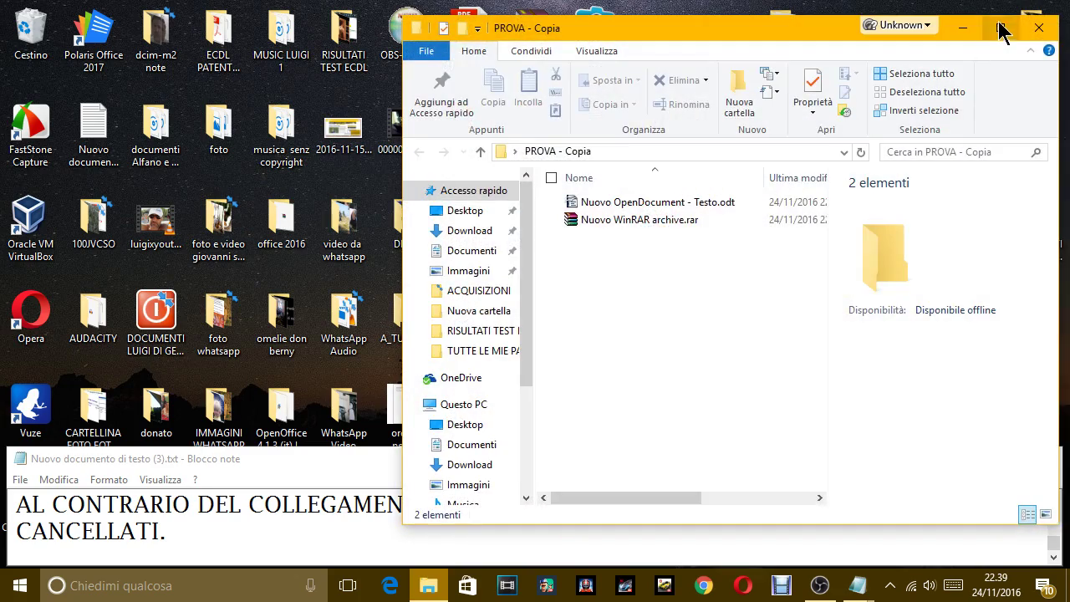
{"action": "left_click", "coordinate": [1036, 16]}
{"action": "left_click", "coordinate": [850, 333]}
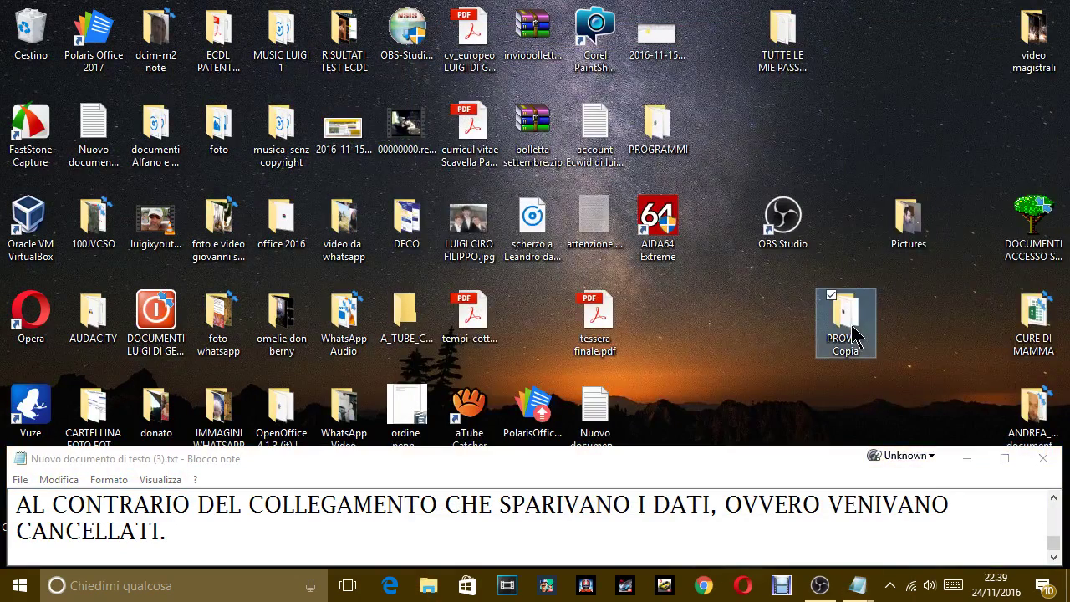
{"action": "key", "text": "Delete"}
{"action": "left_click", "coordinate": [600, 363]}
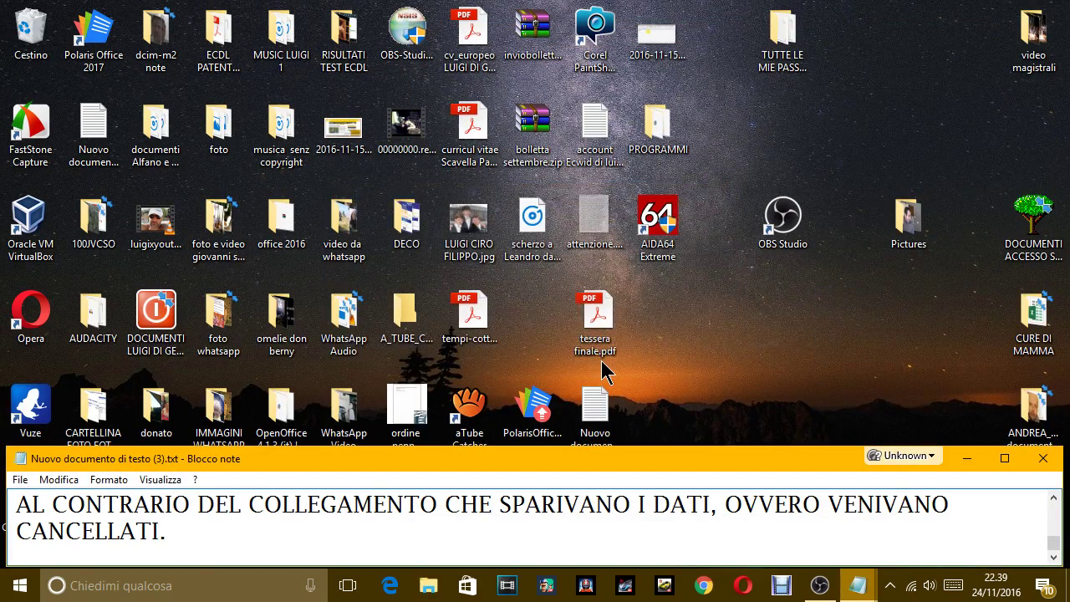
{"action": "right_click", "coordinate": [685, 289]}
{"action": "left_click", "coordinate": [737, 269]}
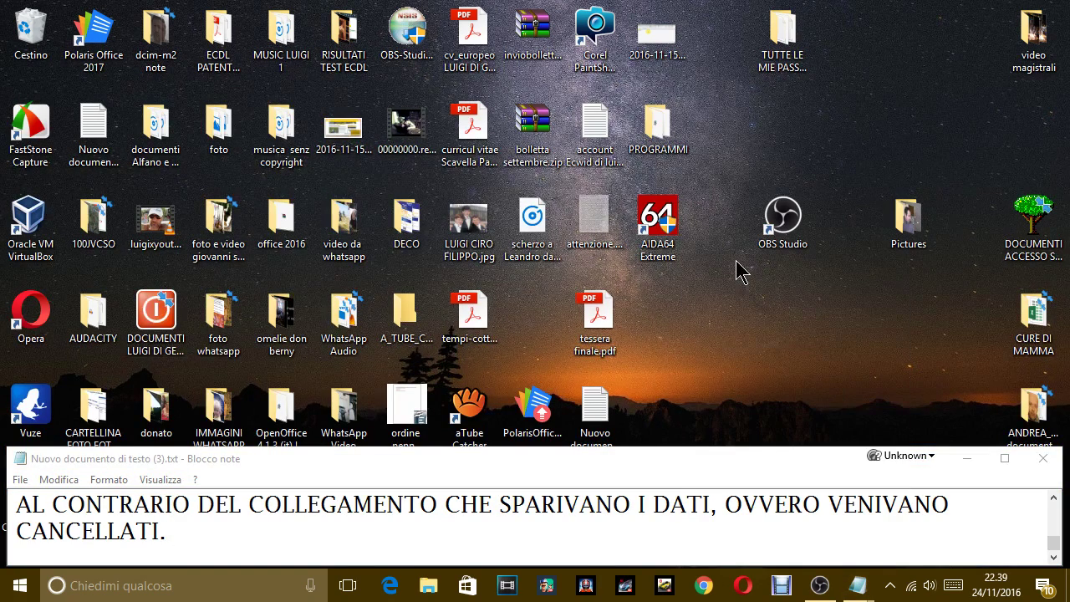
{"action": "right_click", "coordinate": [914, 222]}
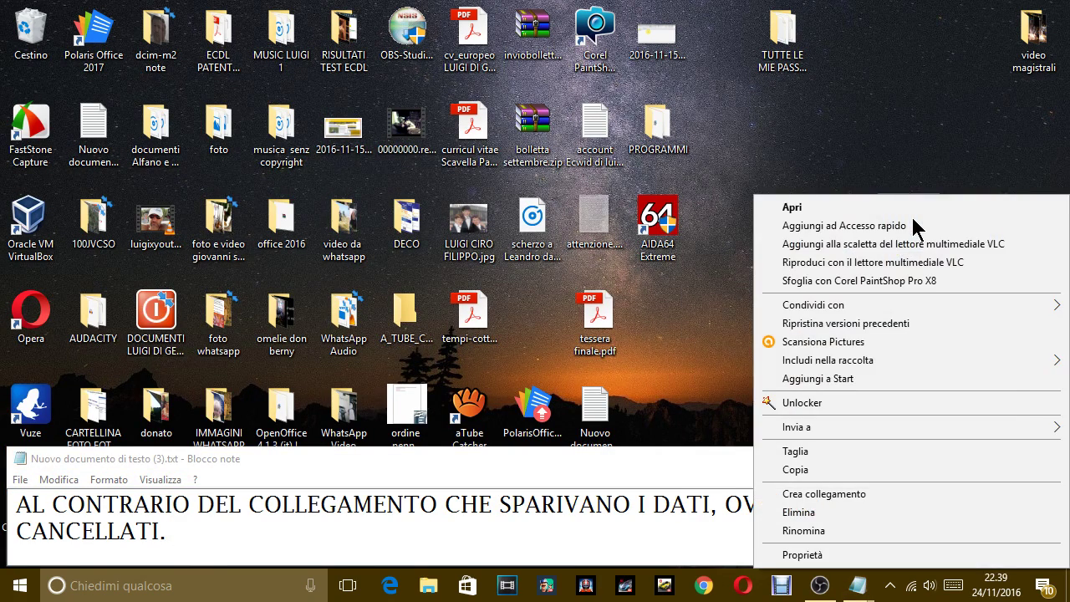
{"action": "left_click", "coordinate": [863, 125]}
Create a new folder in an empty desktop spot and keep the default name "Nuova cartella"
{"action": "right_click", "coordinate": [729, 323]}
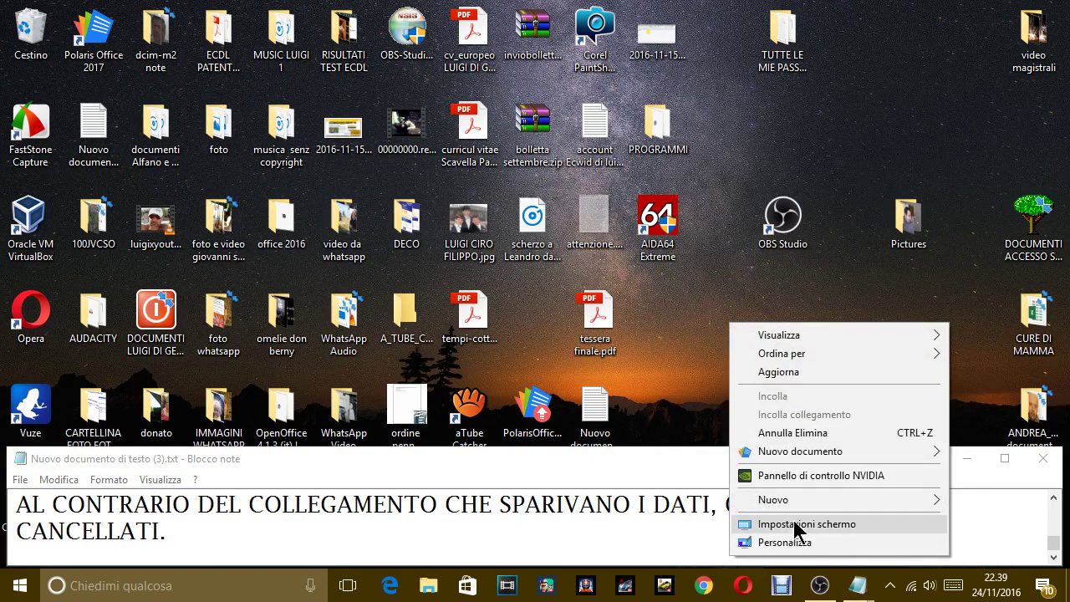
{"action": "mouse_move", "coordinate": [798, 502]}
{"action": "left_click", "coordinate": [544, 219]}
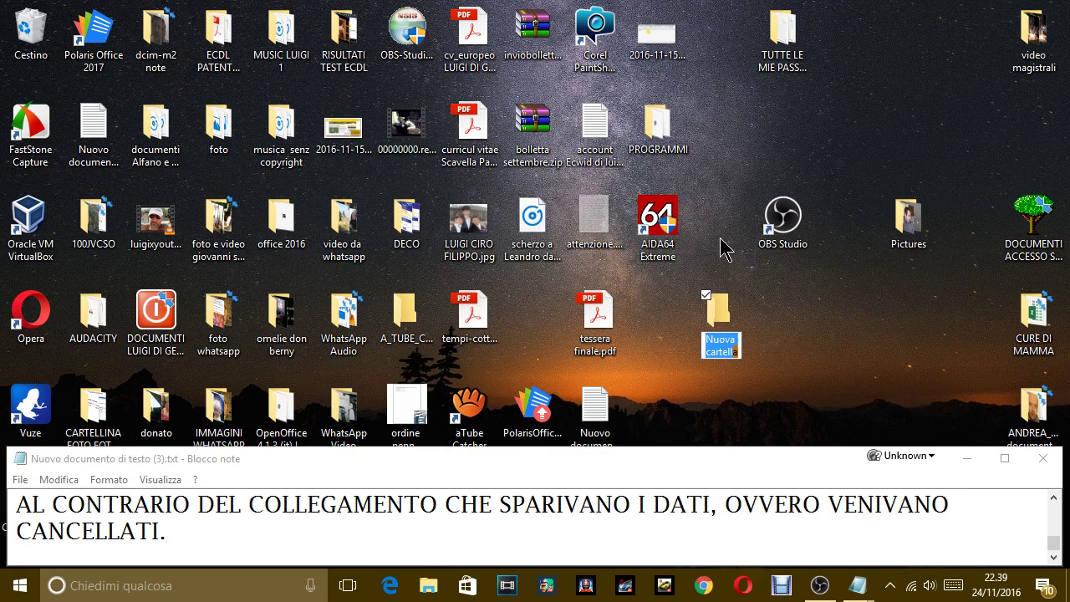
{"action": "key", "text": "Return"}
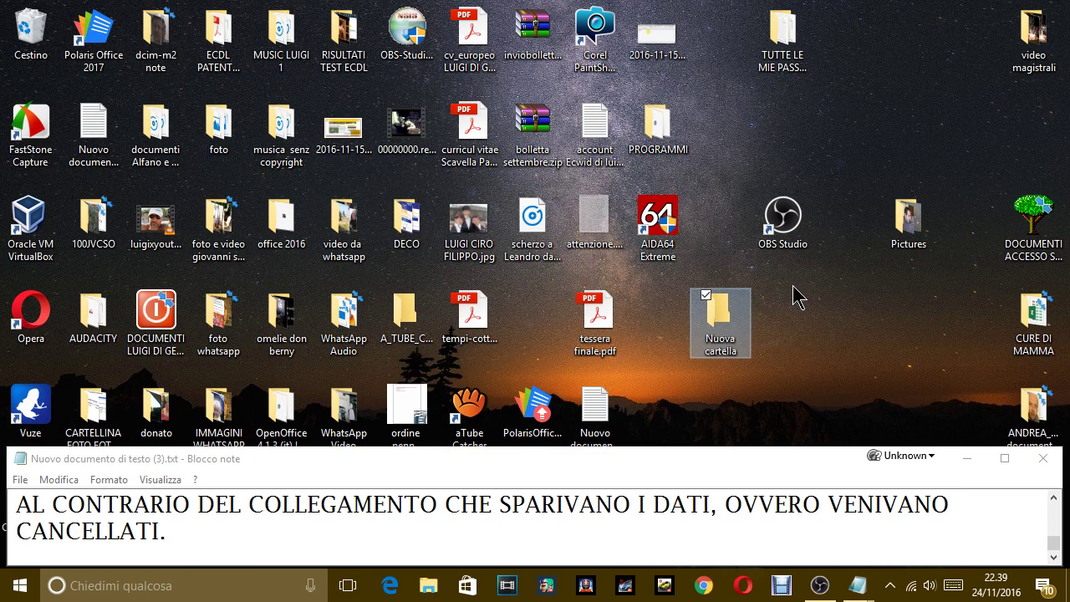
Move the "Nuova cartella" folder to a free spot further along its desktop row with Sposta qui
{"action": "right_click", "coordinate": [723, 316]}
{"action": "left_click", "coordinate": [673, 344]}
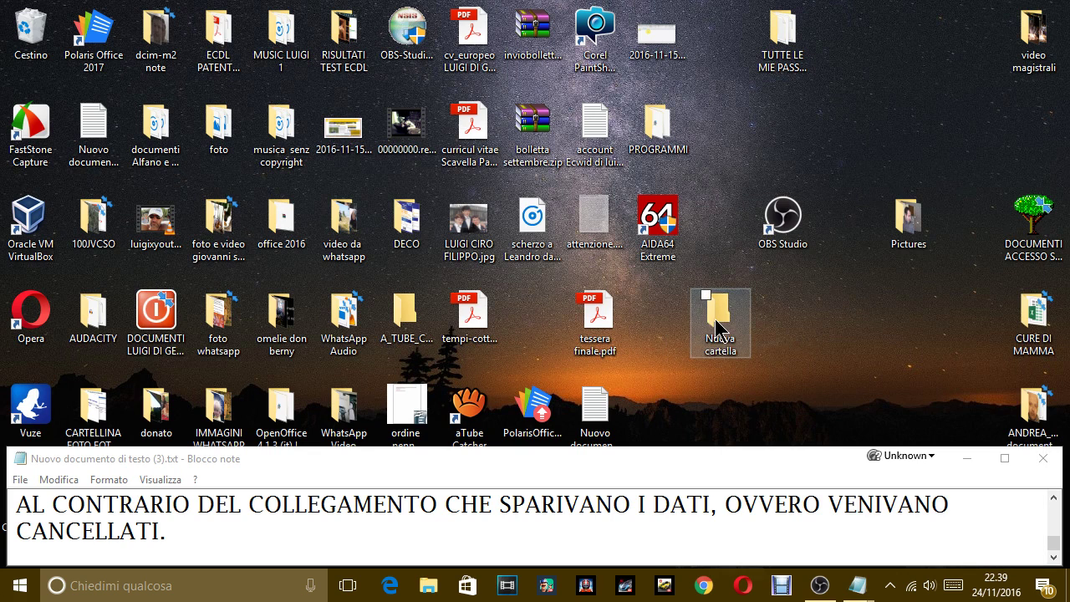
{"action": "left_click_drag", "start_coordinate": [716, 325], "coordinate": [851, 318]}
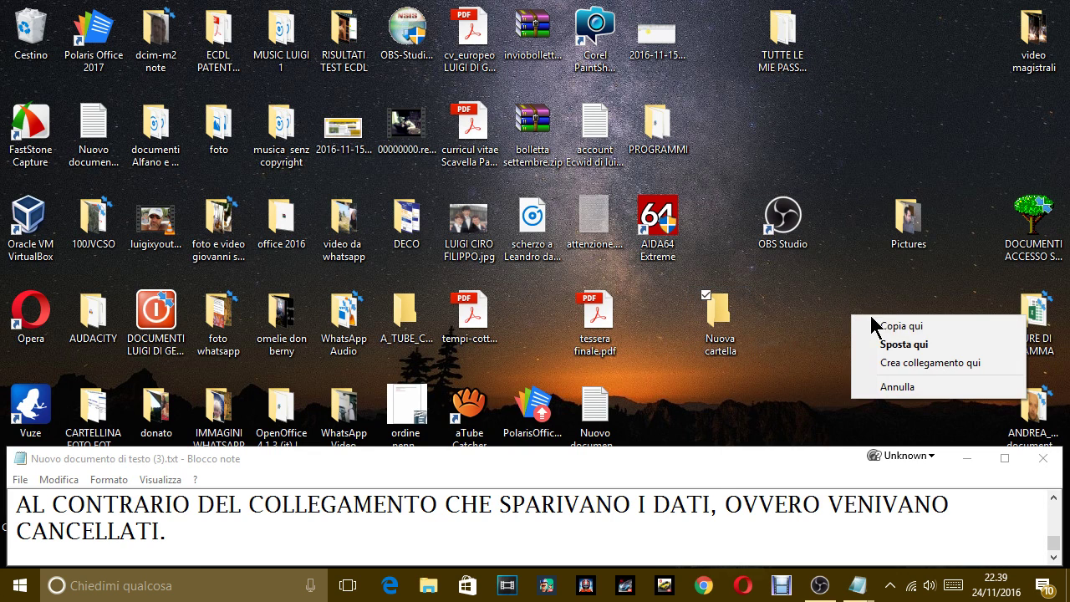
{"action": "left_click", "coordinate": [907, 344]}
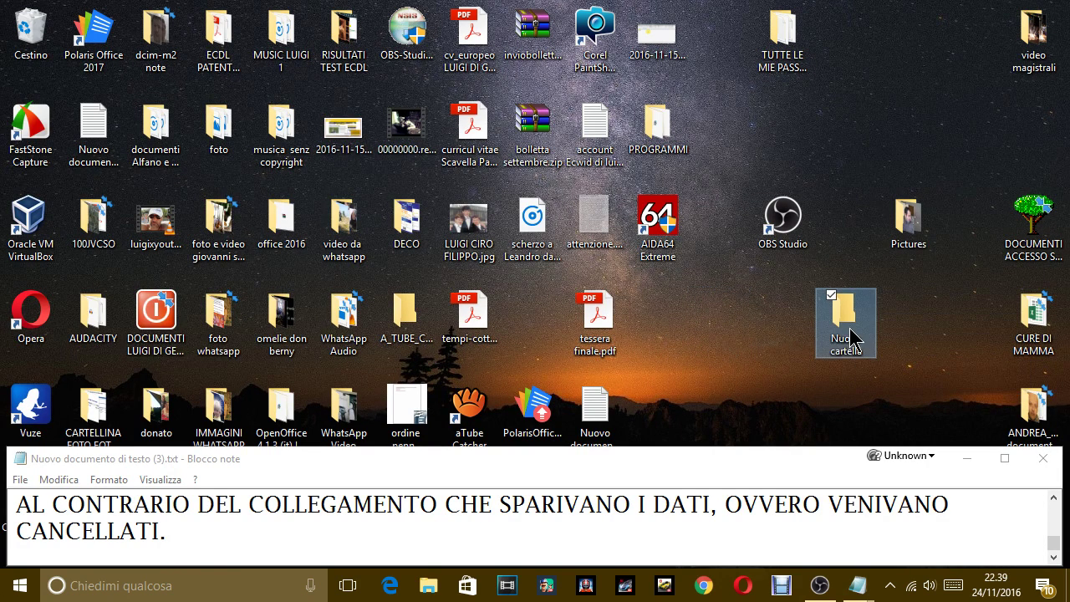
Add the line "IL TERZO PULSANTE, OVVERO - SPOSTA QUI- NON FA ALTRO CHE SPOSTARE LA CARTELLA DA UN POSTO A UN ALTRO." to the text note
{"action": "left_click", "coordinate": [182, 531]}
{"action": "key", "text": "Return"}
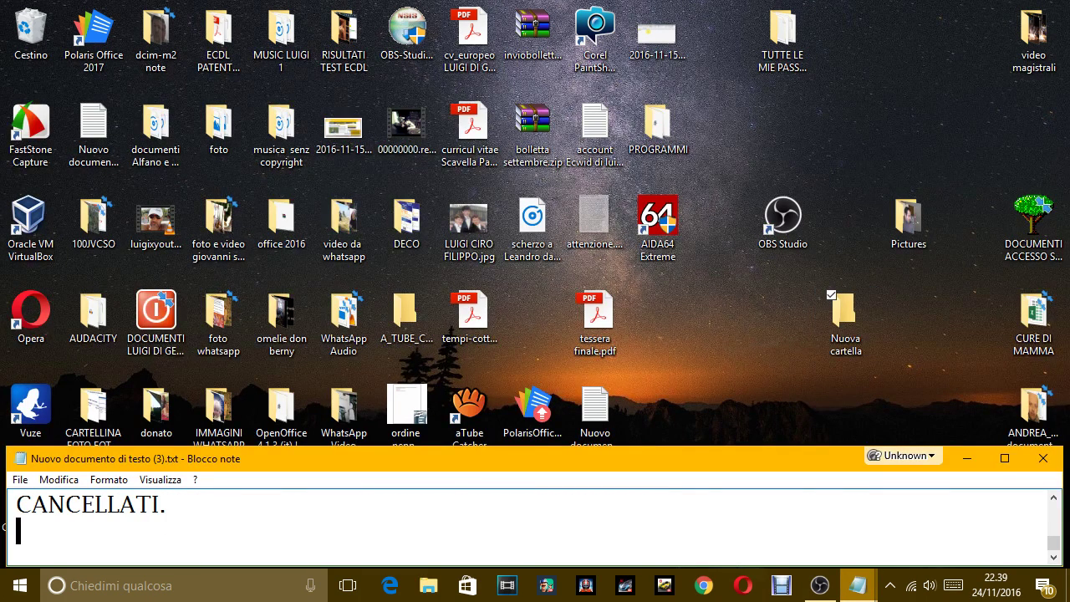
{"action": "type", "text": "IL TER"}
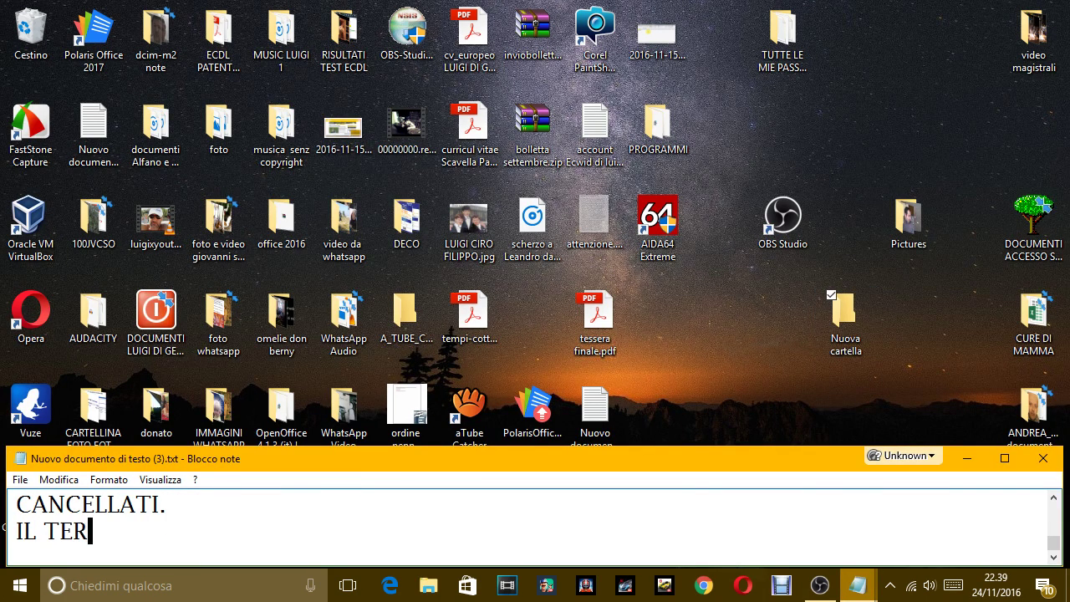
{"action": "type", "text": "ZO PUL"}
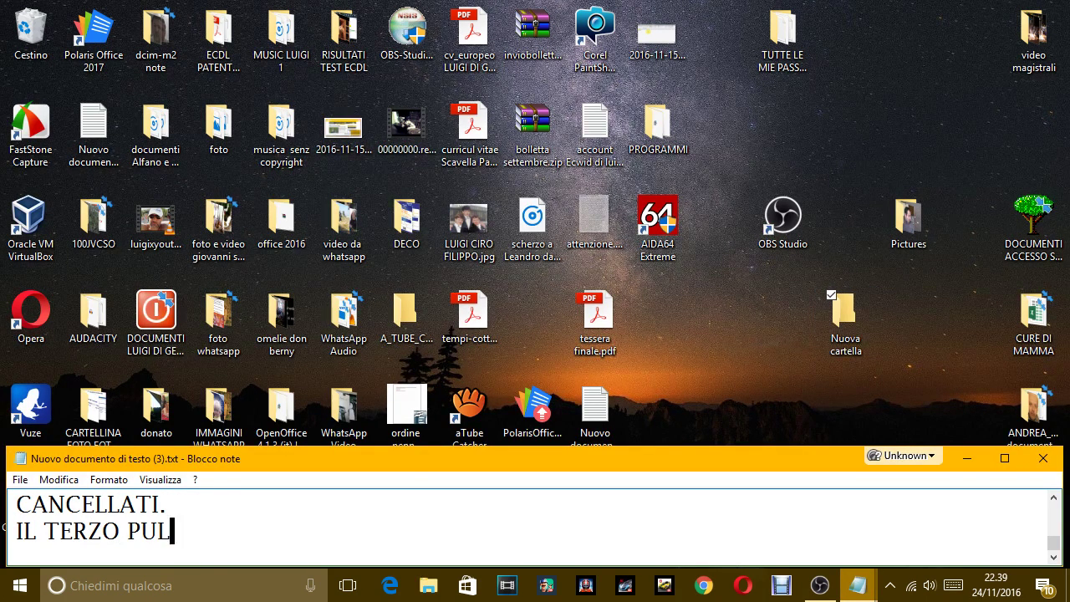
{"action": "type", "text": "SANTI"}
{"action": "type", "text": ", OVVERO "}
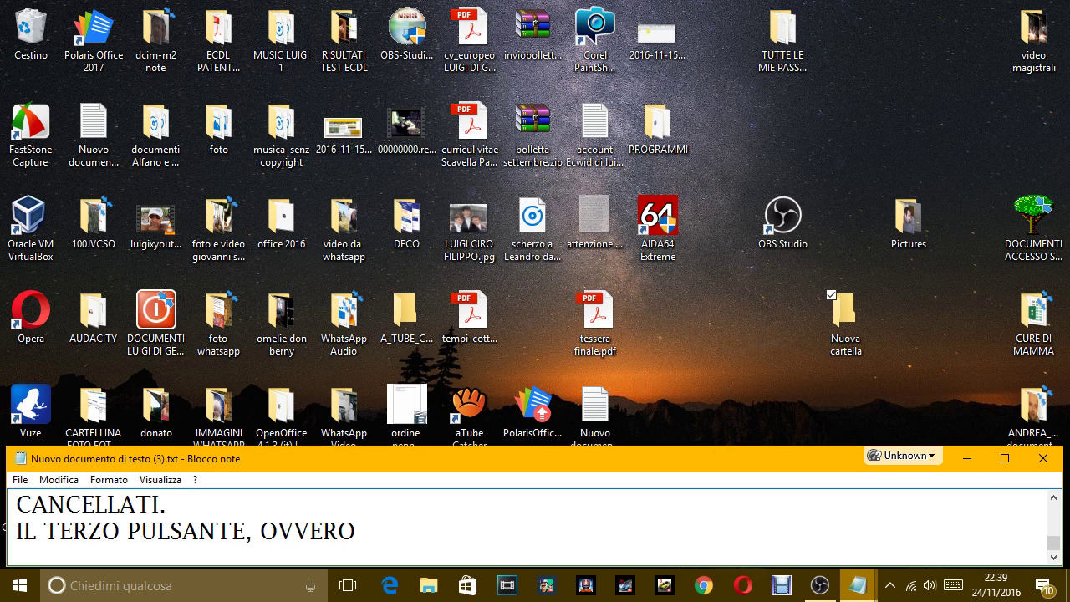
{"action": "type", "text": "- SPOSTA QUI"}
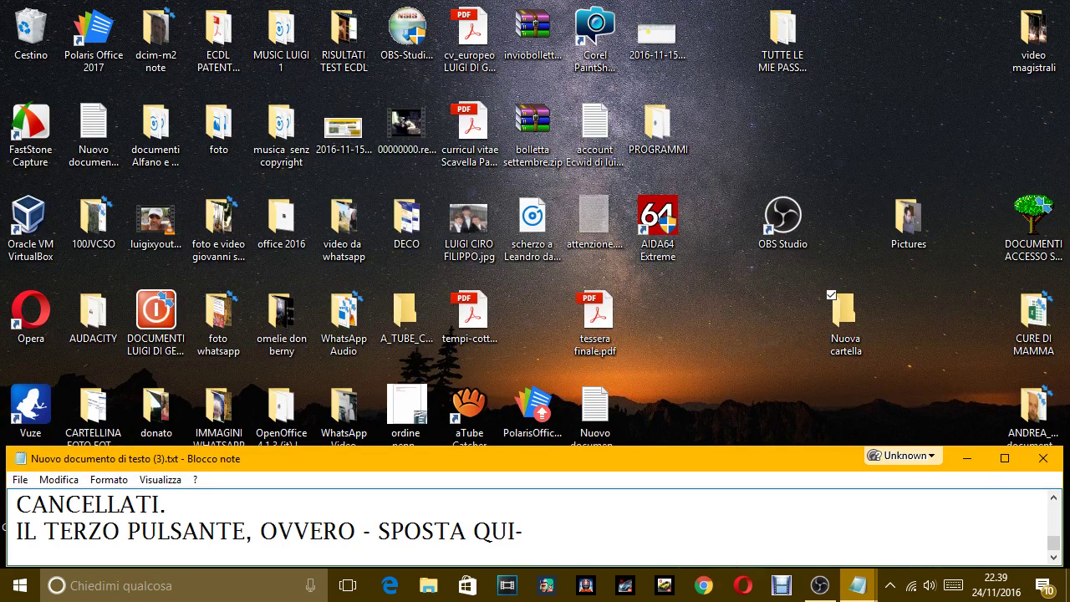
{"action": "type", "text": "- SOP"}
{"action": "key", "text": "BackSpace"}
{"action": "type", "text": "NON FA ALTRO CHE "}
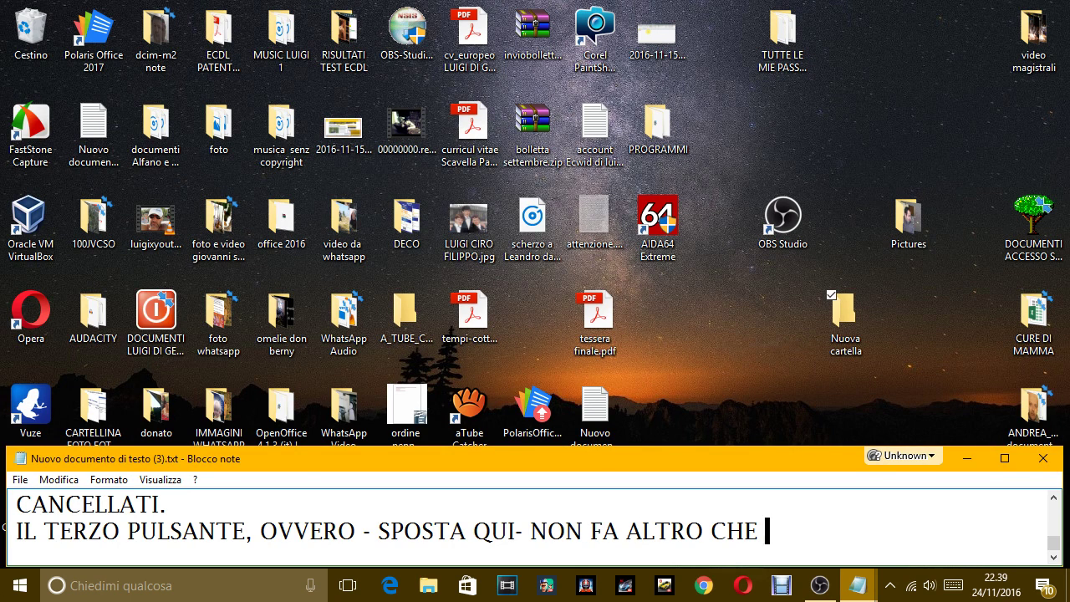
{"action": "type", "text": "SPOSTARE LA CA"}
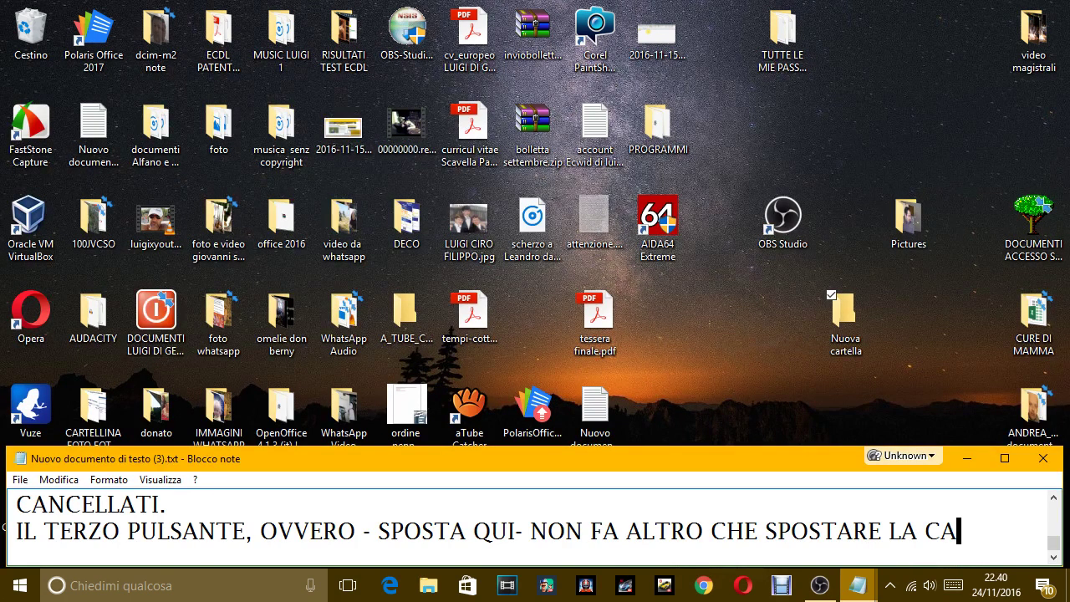
{"action": "type", "text": "RTELLA DA UN U"}
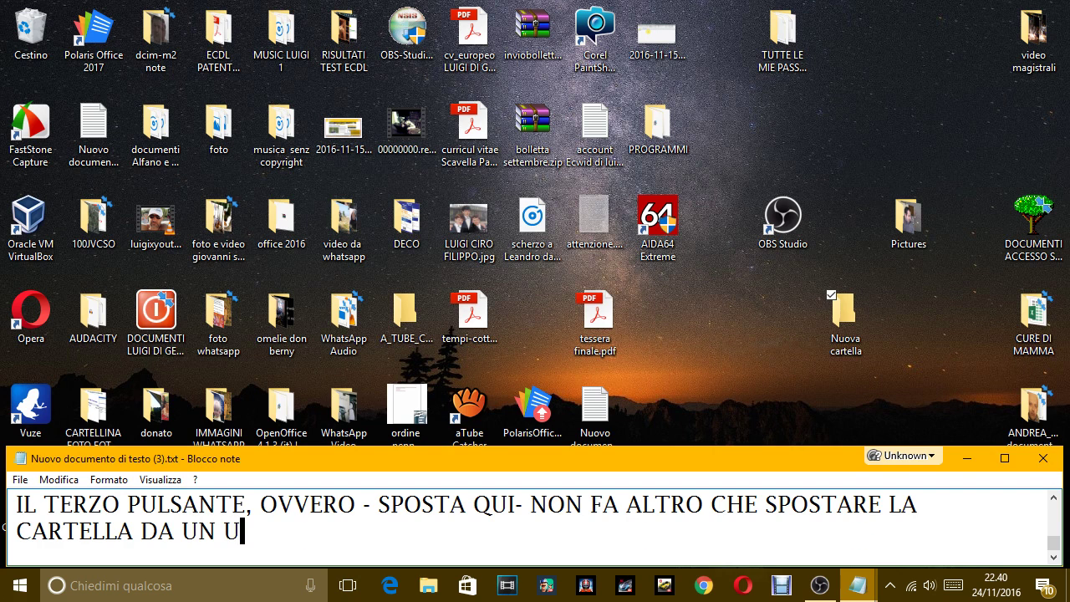
{"action": "type", "text": "P"}
{"action": "key", "text": "BackSpace"}
{"action": "key", "text": "BackSpace"}
{"action": "type", "text": "POSTO "}
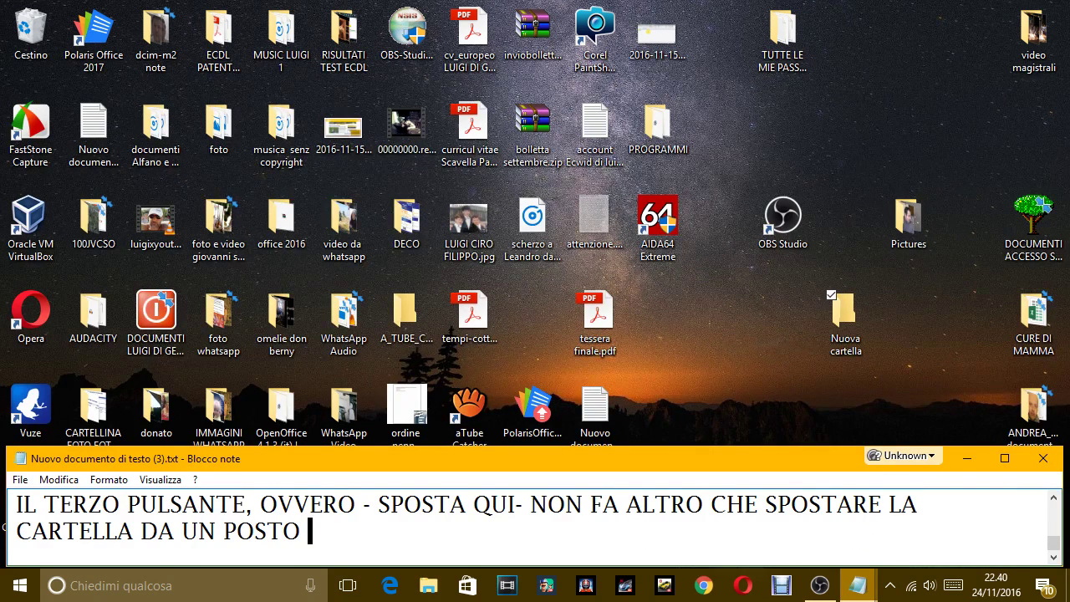
{"action": "type", "text": "A UN ALTRO."}
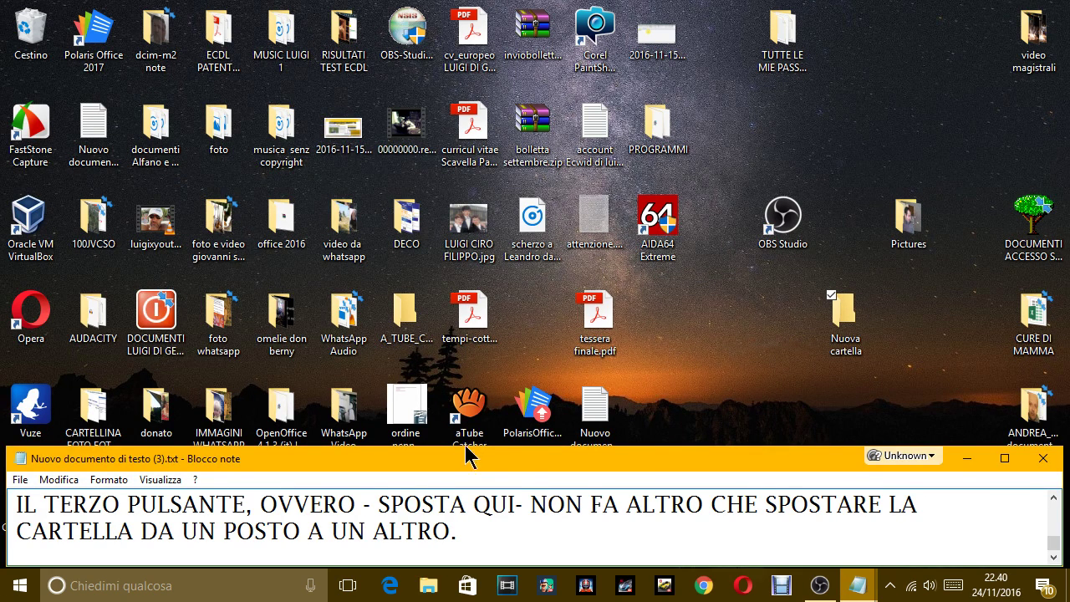
Move "Nuova cartella" with Sposta qui to the free area above Pictures and back to the spot below OBS Studio, two times
{"action": "left_click_drag", "start_coordinate": [846, 326], "coordinate": [892, 78]}
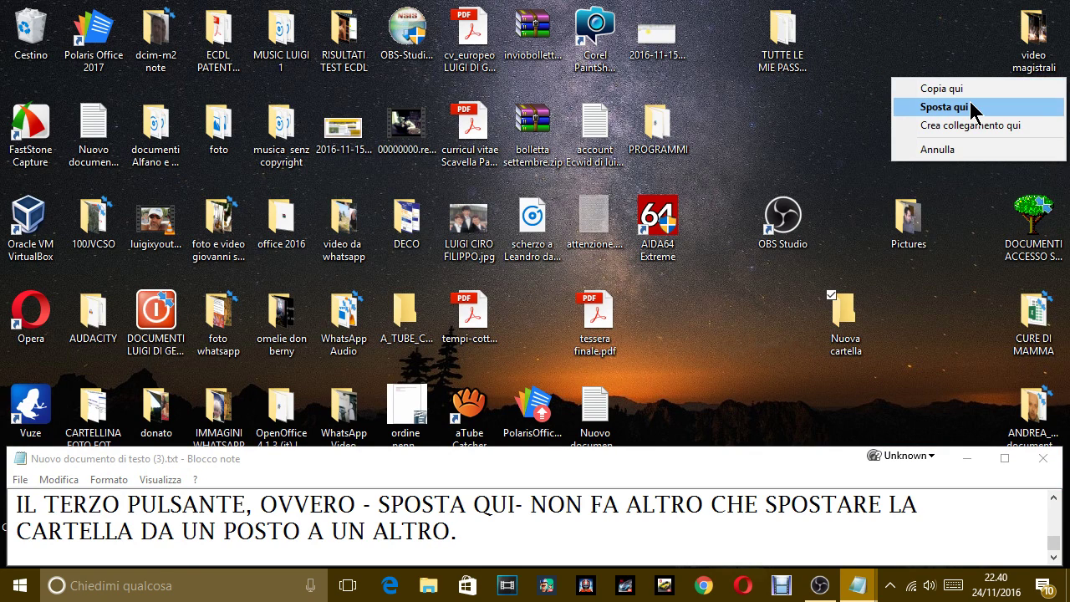
{"action": "left_click", "coordinate": [945, 107]}
{"action": "left_click_drag", "start_coordinate": [908, 42], "coordinate": [765, 346]}
{"action": "left_click", "coordinate": [862, 364]}
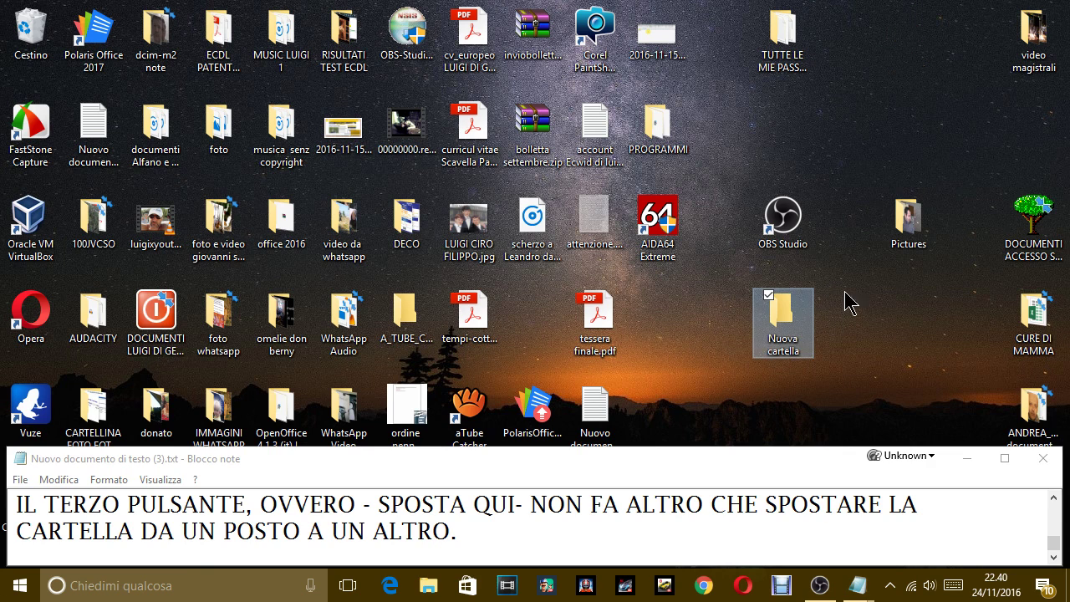
{"action": "left_click_drag", "start_coordinate": [799, 313], "coordinate": [874, 123]}
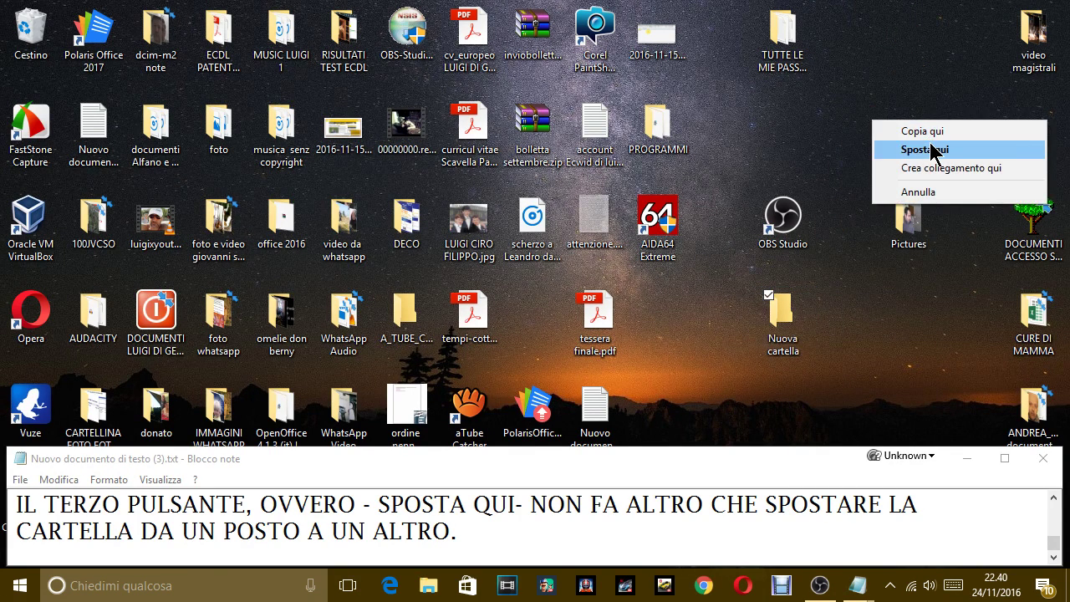
{"action": "left_click", "coordinate": [915, 150]}
{"action": "left_click_drag", "start_coordinate": [912, 155], "coordinate": [752, 351]}
{"action": "left_click", "coordinate": [807, 373]}
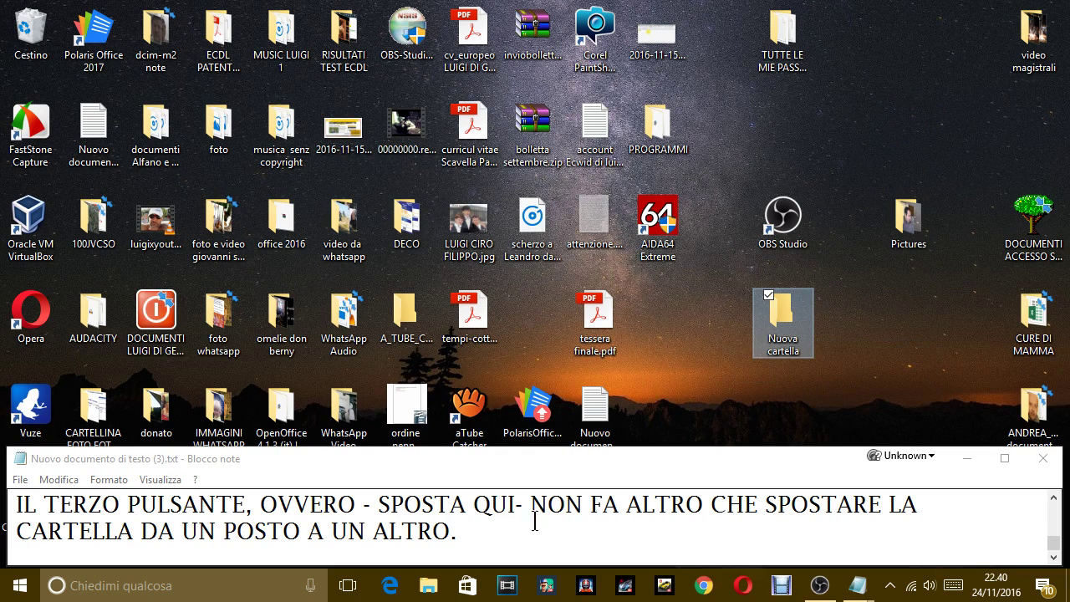
Start a new line at the end of the text note reading "PER FARE QUESTO DEVI TENERE PREMUTO IL PUN"
{"action": "left_click", "coordinate": [495, 537]}
{"action": "key", "text": "Return"}
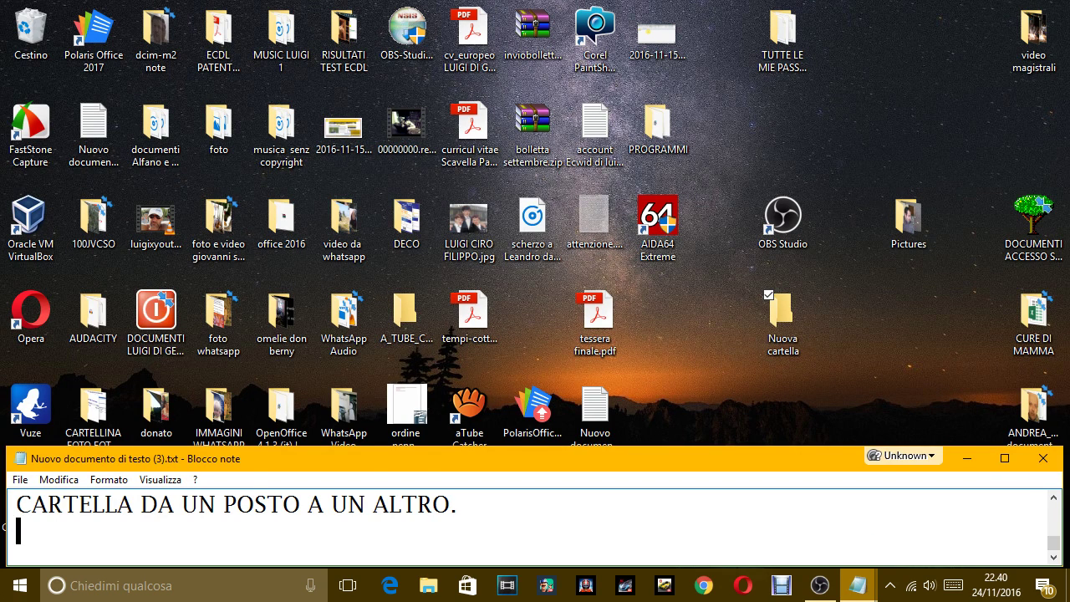
{"action": "type", "text": "PER FARE Q"}
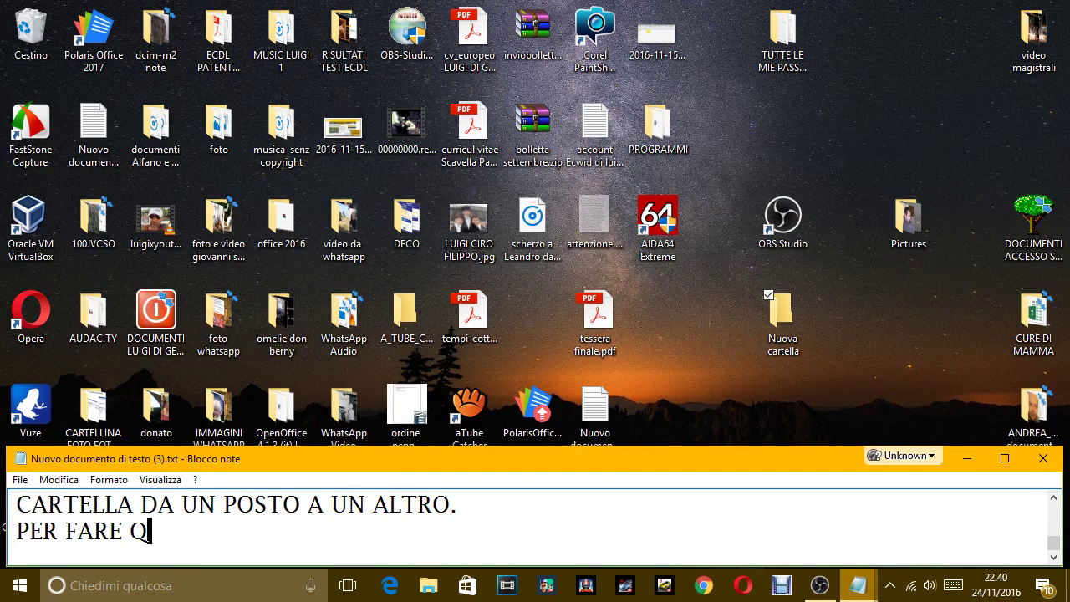
{"action": "type", "text": "UESTO DEVI SPO"}
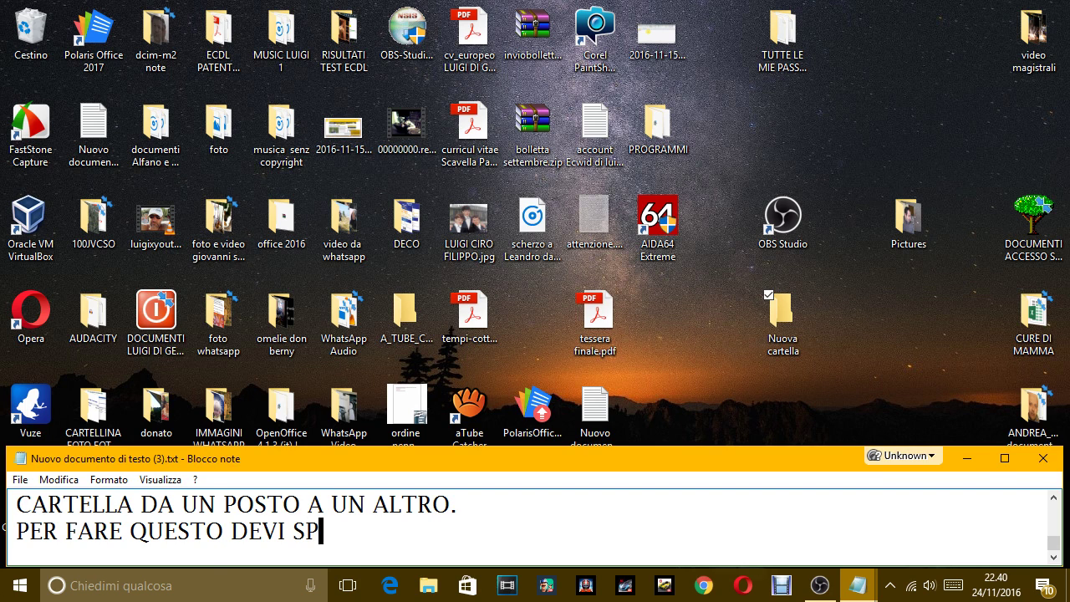
{"action": "key", "text": "BackSpace"}
{"action": "key", "text": "BackSpace"}
{"action": "key", "text": "BackSpace"}
{"action": "type", "text": "TENERE PREMU"}
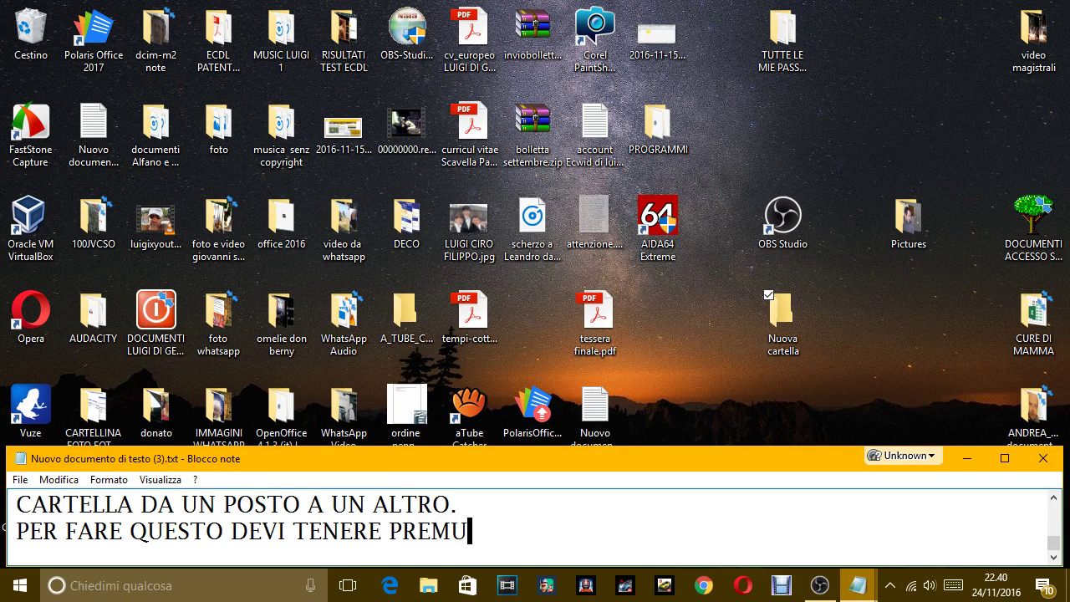
{"action": "type", "text": "TO IL PUN"}
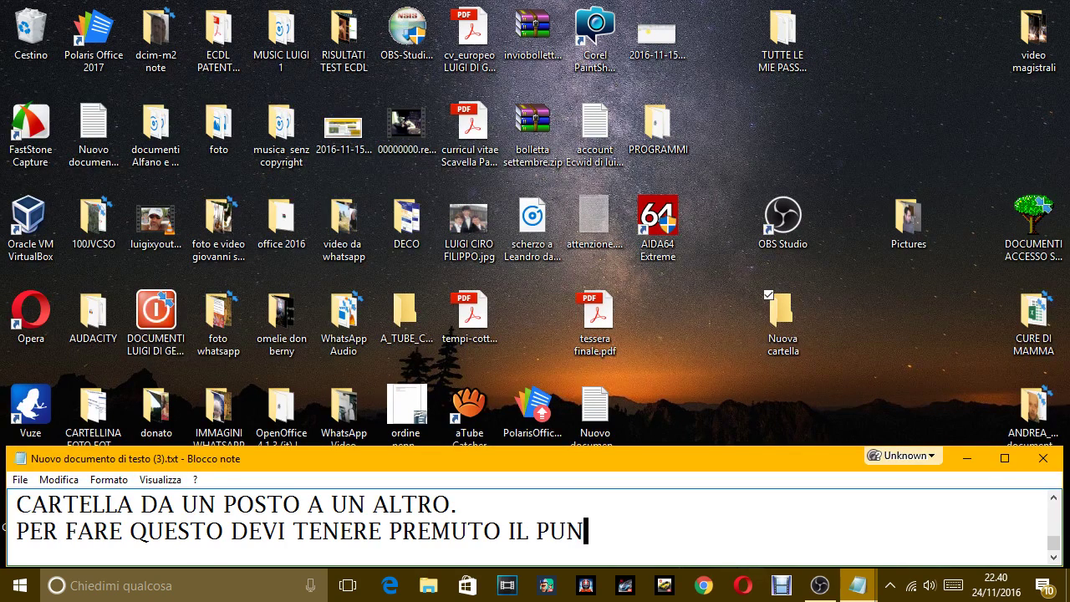
Move "Nuova cartella" from below OBS Studio to the free spot beside it with Sposta qui
{"action": "right_click", "coordinate": [775, 304]}
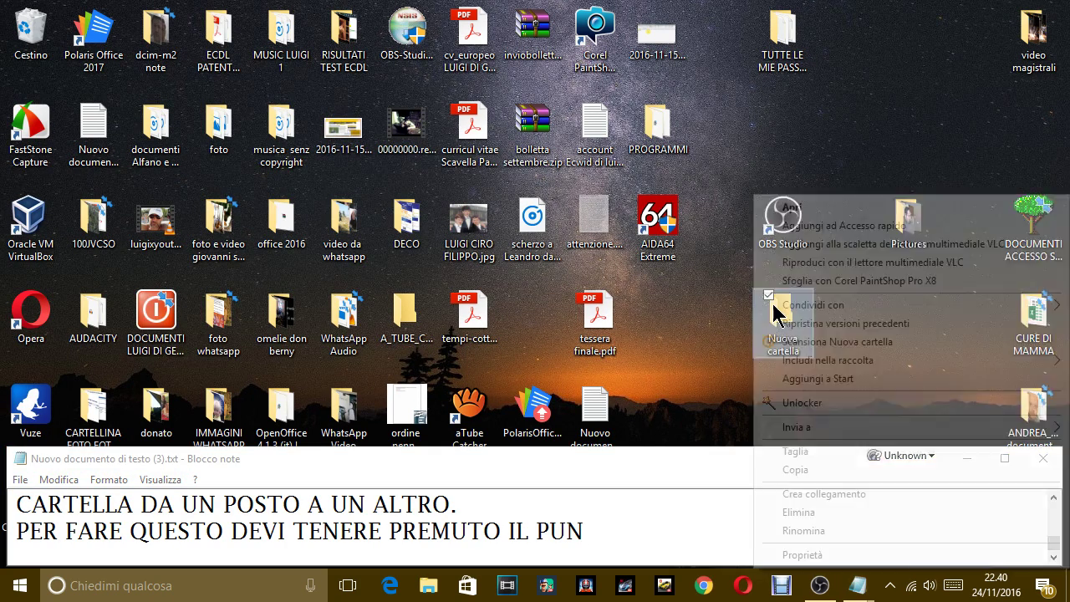
{"action": "left_click", "coordinate": [811, 162]}
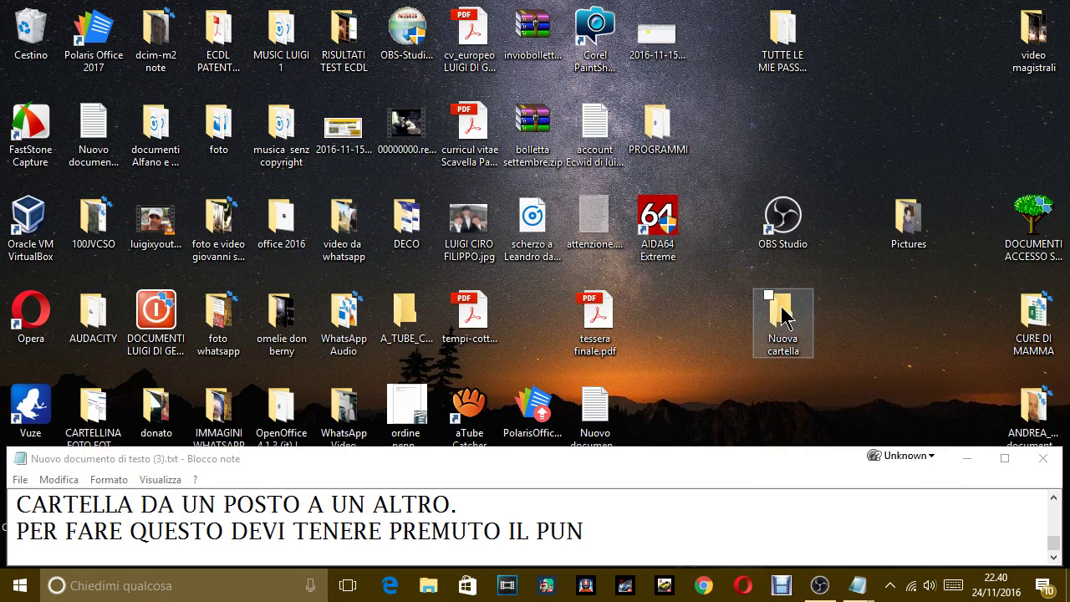
{"action": "left_click_drag", "start_coordinate": [778, 306], "coordinate": [876, 294]}
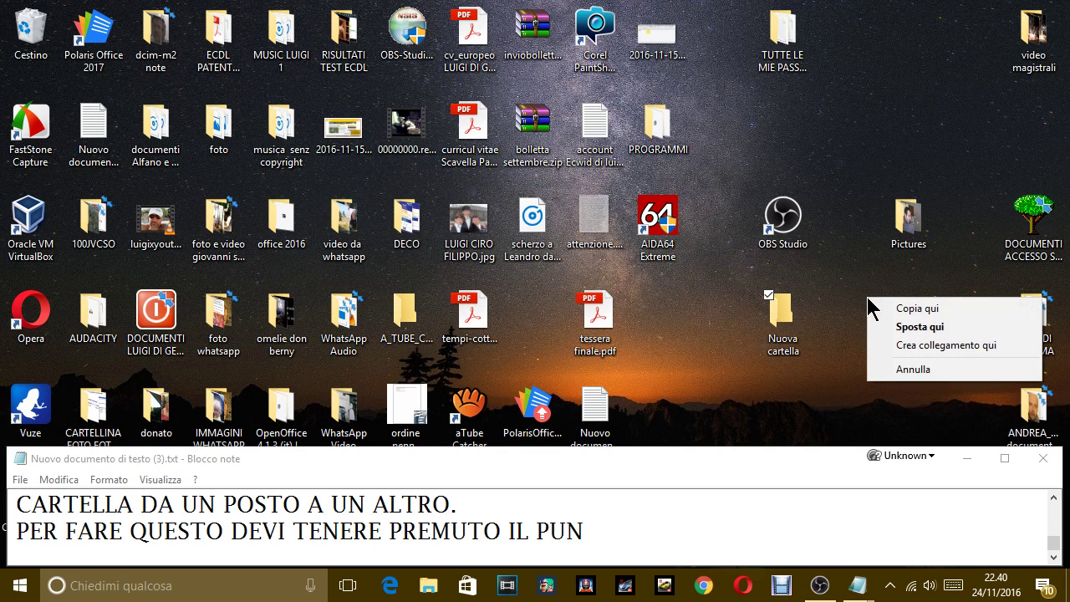
{"action": "left_click", "coordinate": [923, 327]}
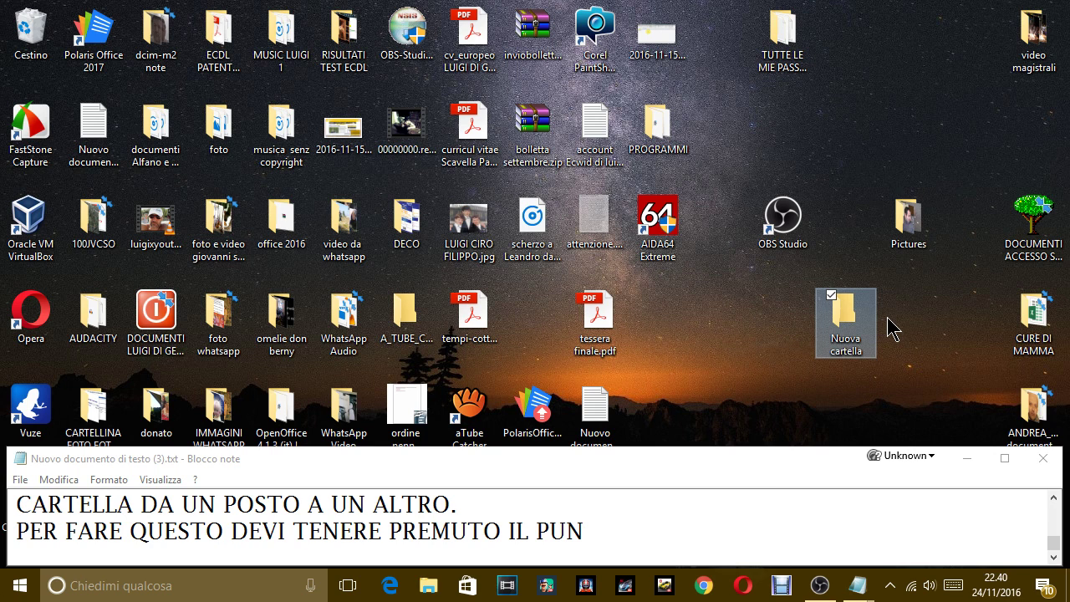
Complete "PUN" in the note's last line so that it continues "PULSANTE DESTRO DEL MOUSE SULLA CARTELLA SENZA RILASCIA"
{"action": "left_click", "coordinate": [727, 504]}
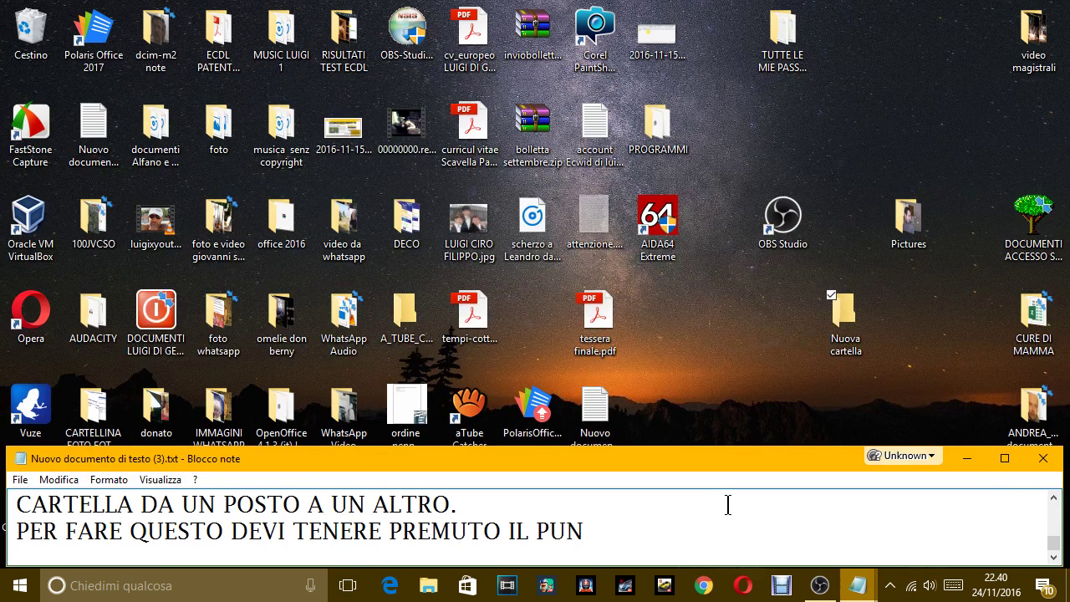
{"action": "key", "text": "BackSpace"}
{"action": "type", "text": "LSANTE "}
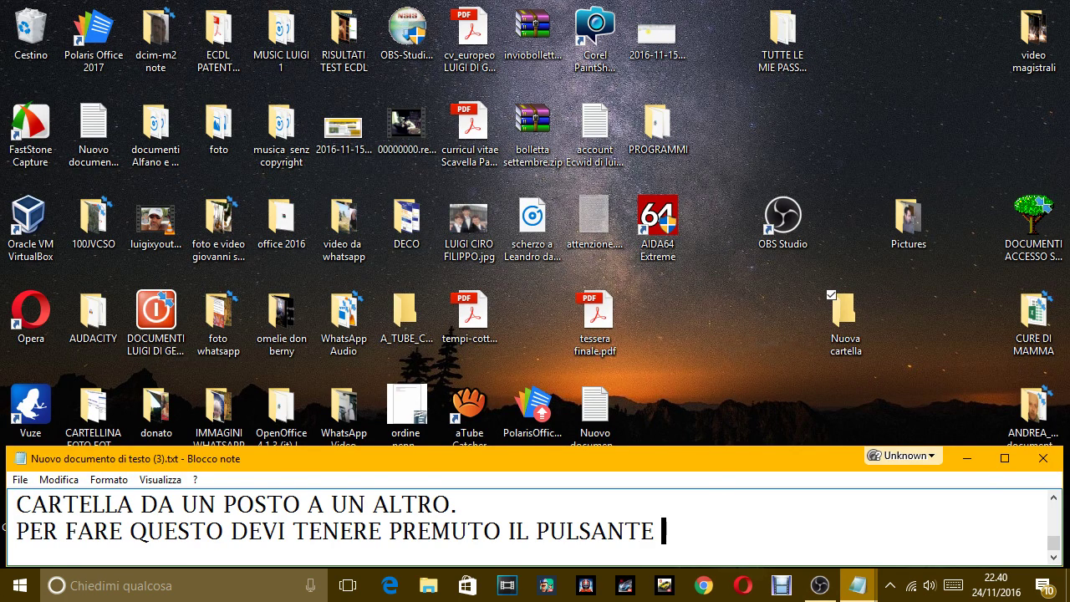
{"action": "type", "text": "DESTRO "}
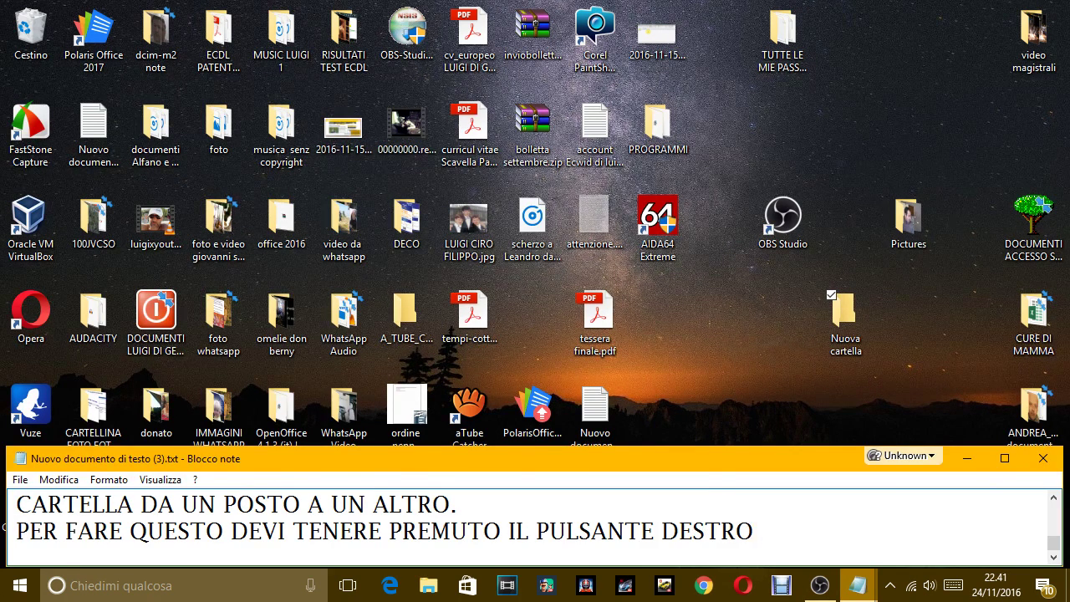
{"action": "type", "text": "DEL MOU"}
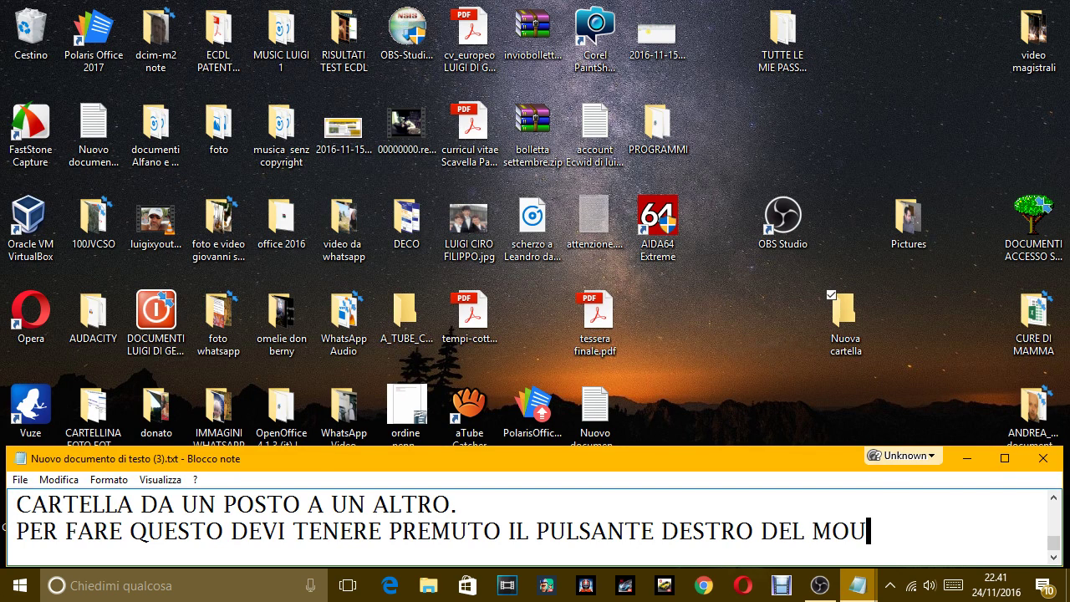
{"action": "type", "text": "SE SULA"}
{"action": "key", "text": "BackSpace"}
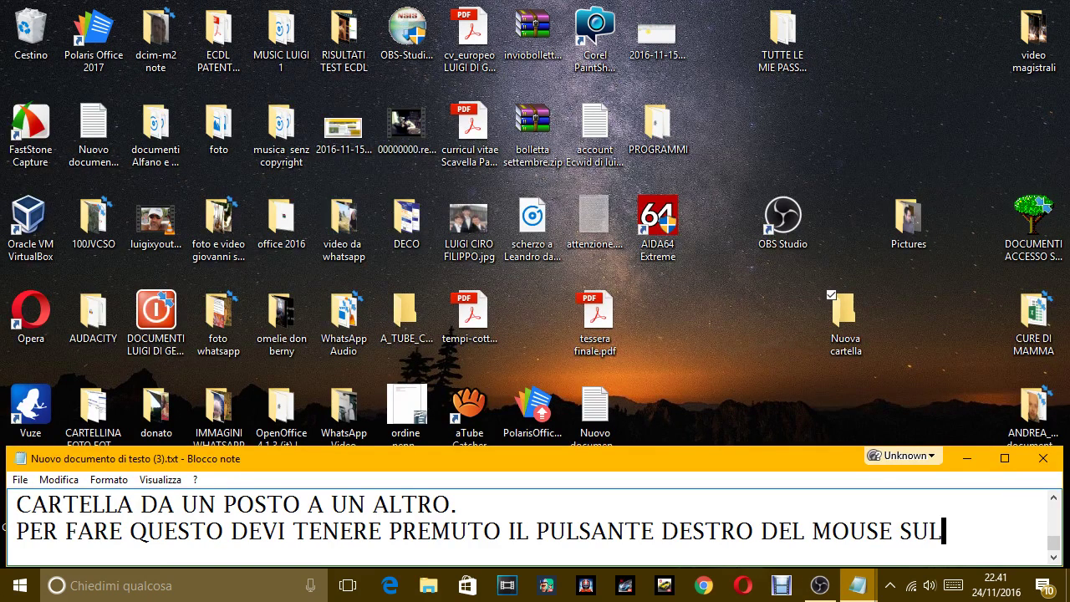
{"action": "type", "text": "LA CARTEL"}
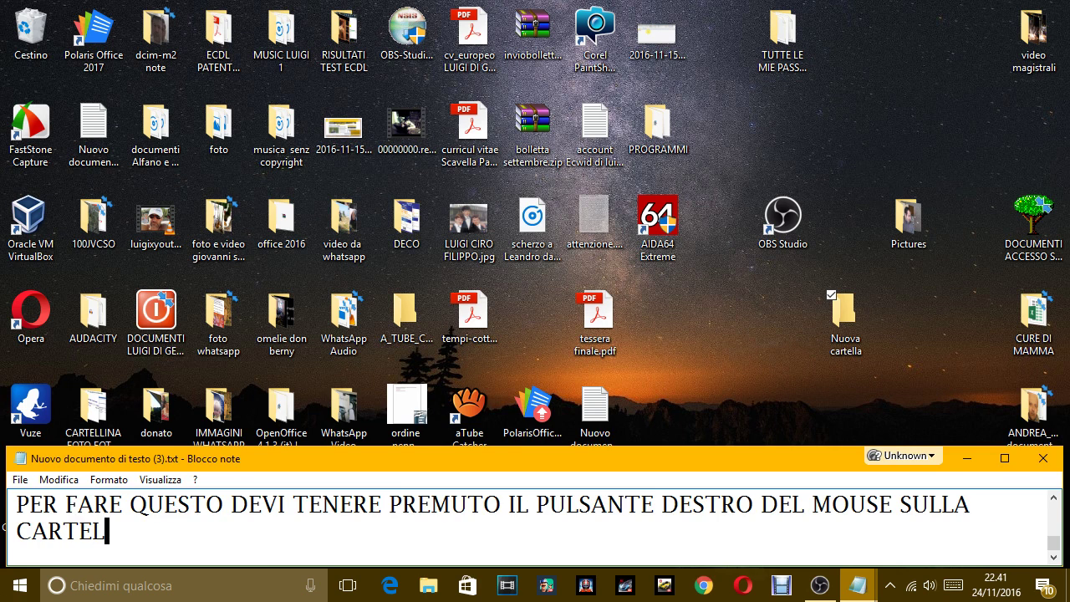
{"action": "type", "text": "LA SENZA RIL"}
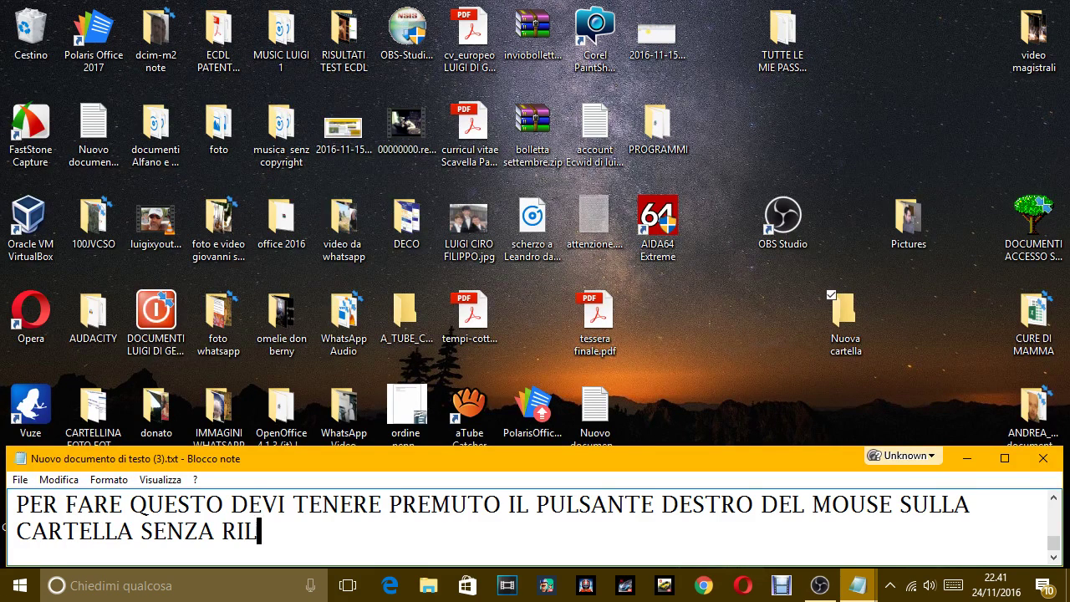
{"action": "type", "text": "ASCIA"}
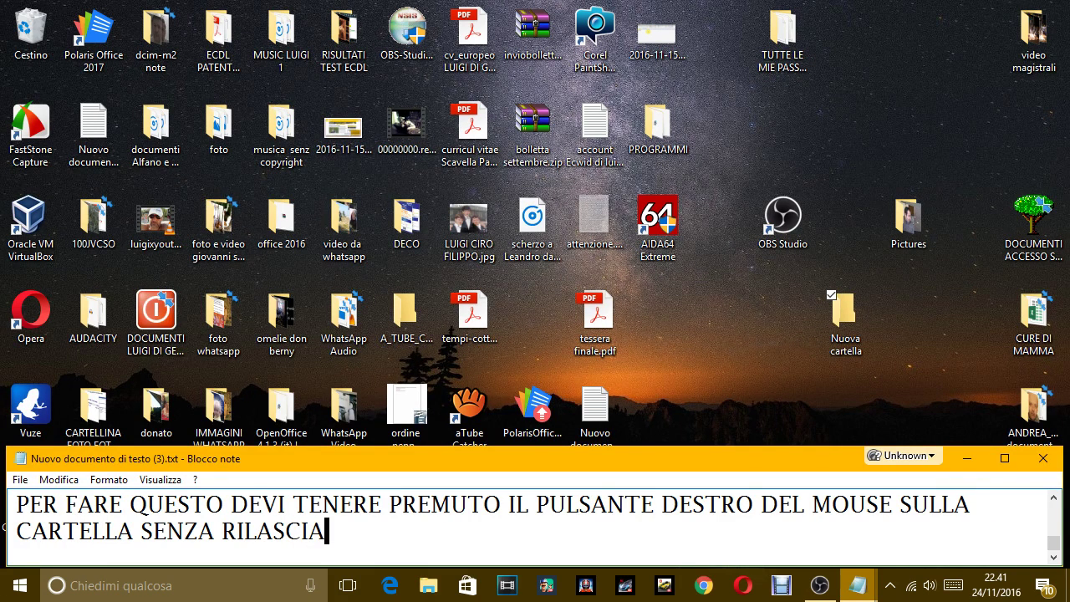
Finish the word "RILASCIARE" in the note and continue with ", SPOSTARE IL MOUSE E RILASCIARE NEL PUNTO DESIDERATO, COSI"
{"action": "type", "text": "RE, SPOSTARE IL MOUSE E RILASCIARE NEL PUNTO"}
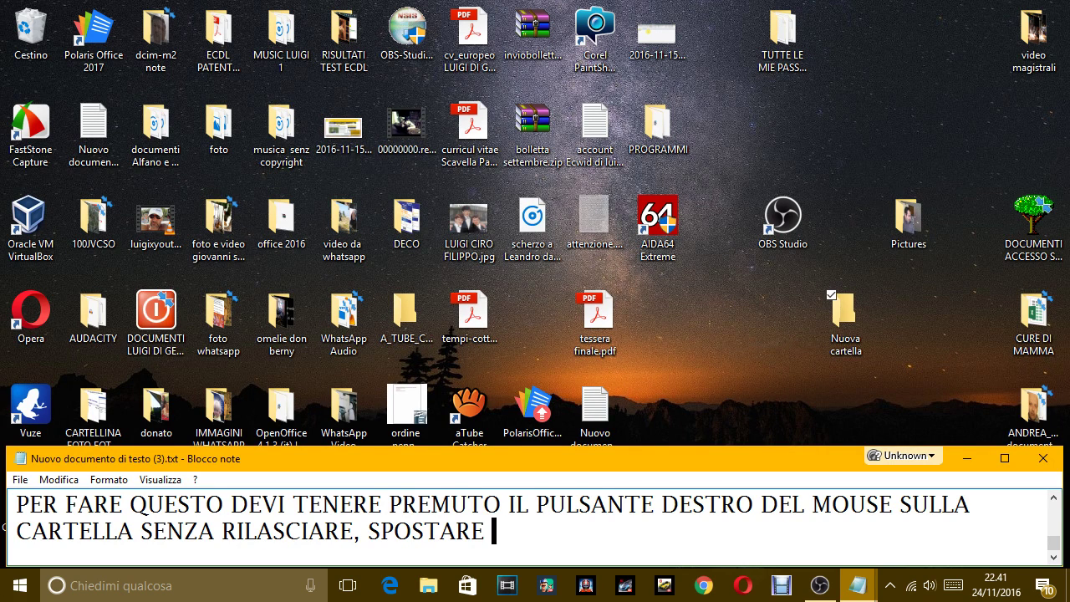
{"action": "type", "text": "IL MO"}
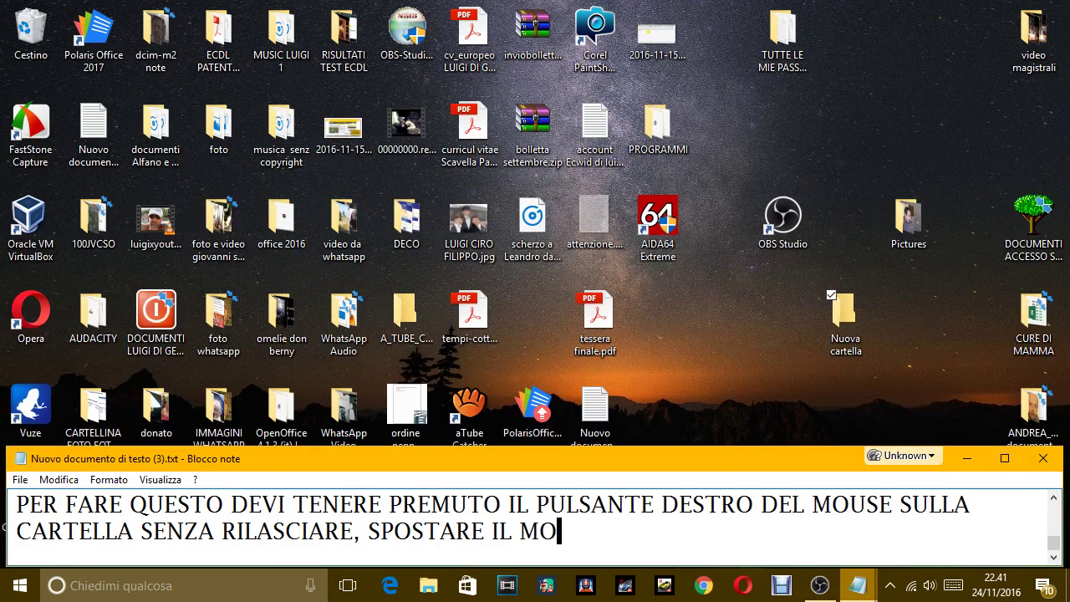
{"action": "type", "text": "USE E RIE"}
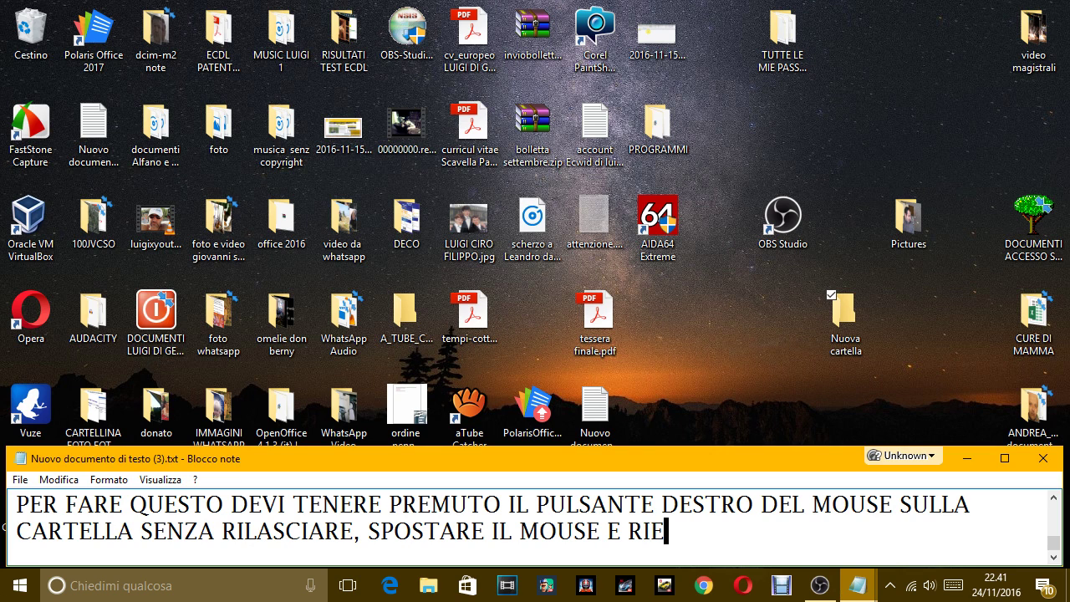
{"action": "type", "text": "LASCIARE NEL PU"}
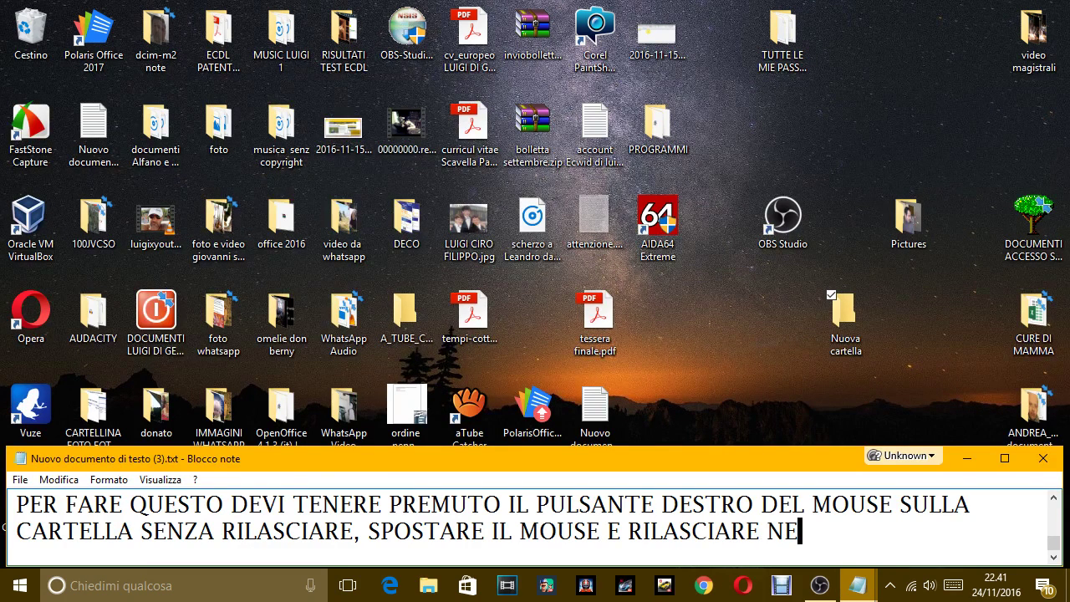
{"action": "type", "text": "NTO DESI"}
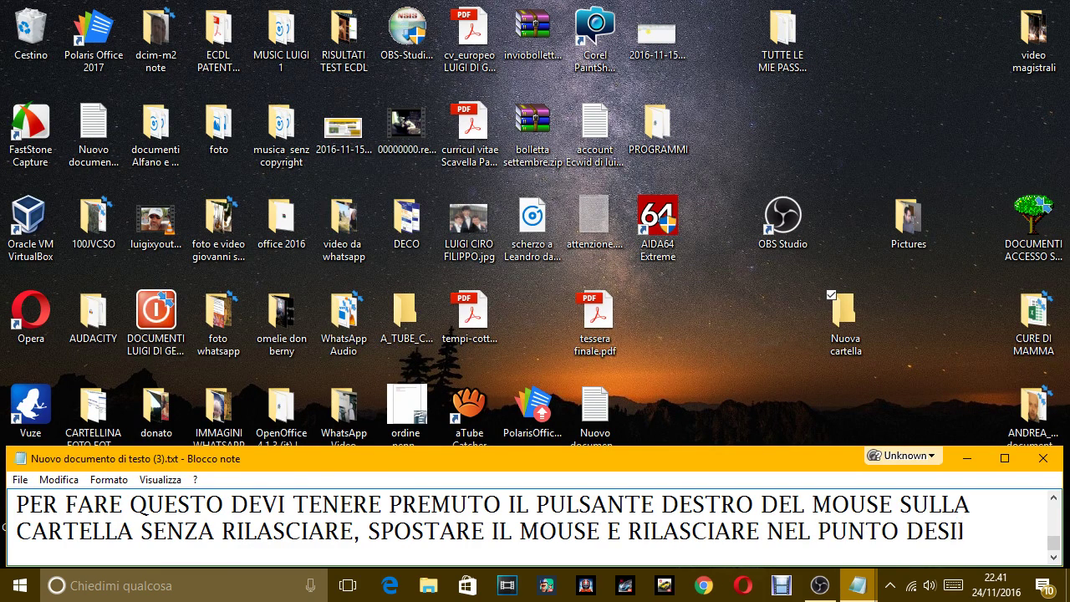
{"action": "type", "text": "DERATO, COSI"}
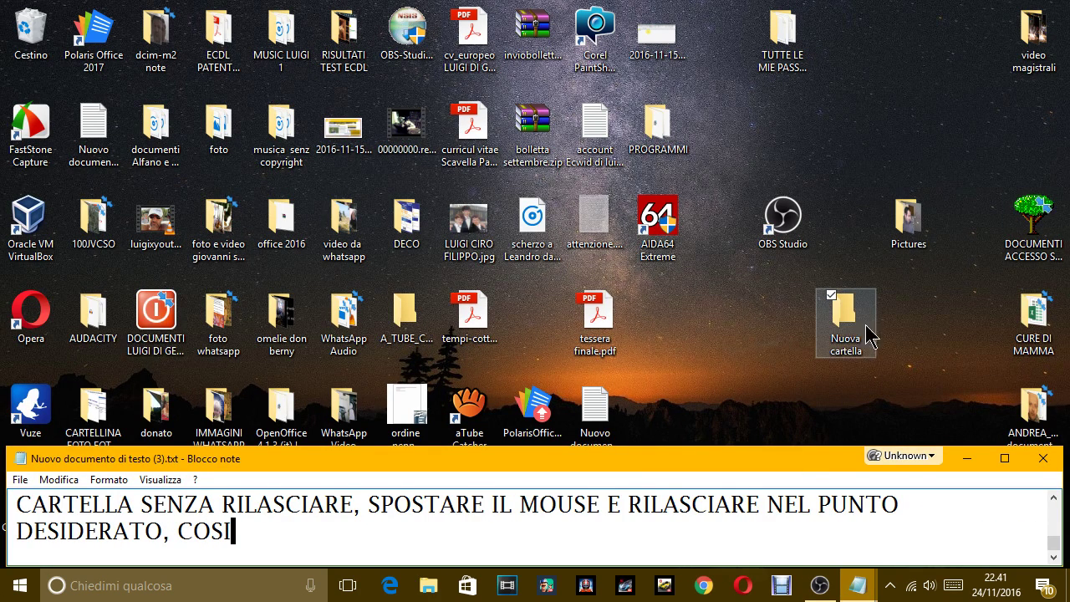
Move "Nuova cartella" with Sposta qui to the row above OBS Studio, and again to the free spot diagonally below OBS Studio towards tessera finale.pdf
{"action": "left_click_drag", "start_coordinate": [861, 333], "coordinate": [867, 127]}
{"action": "left_click", "coordinate": [950, 161]}
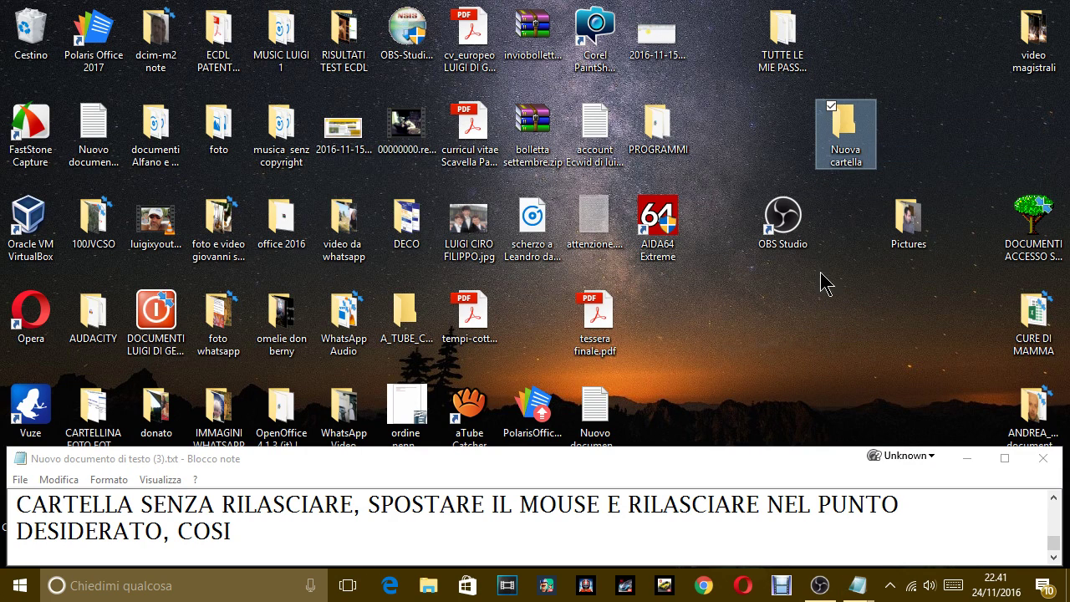
{"action": "left_click_drag", "start_coordinate": [840, 167], "coordinate": [735, 331]}
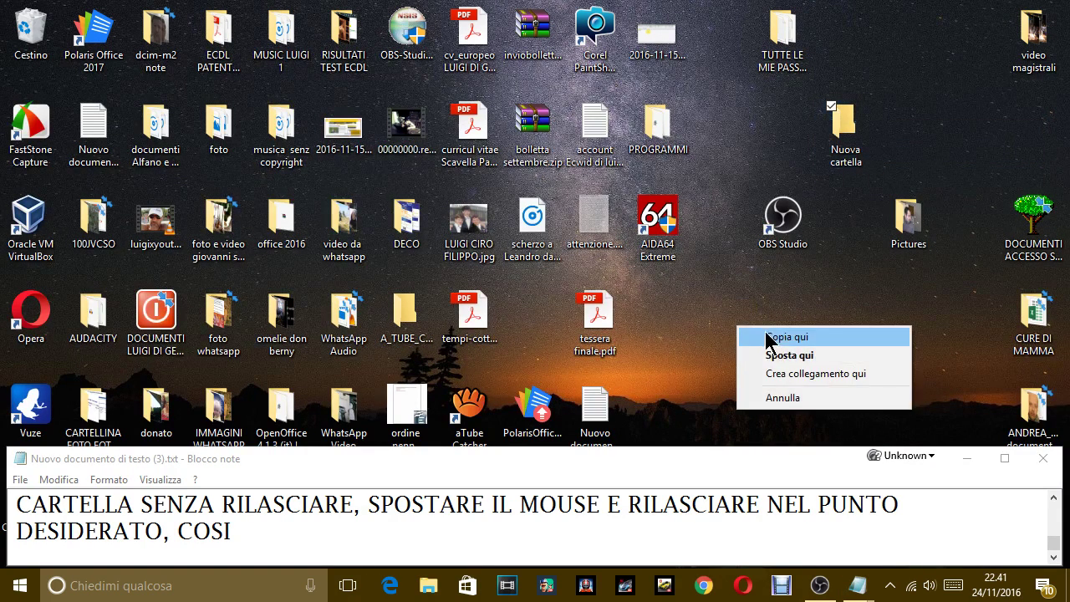
{"action": "left_click", "coordinate": [788, 355]}
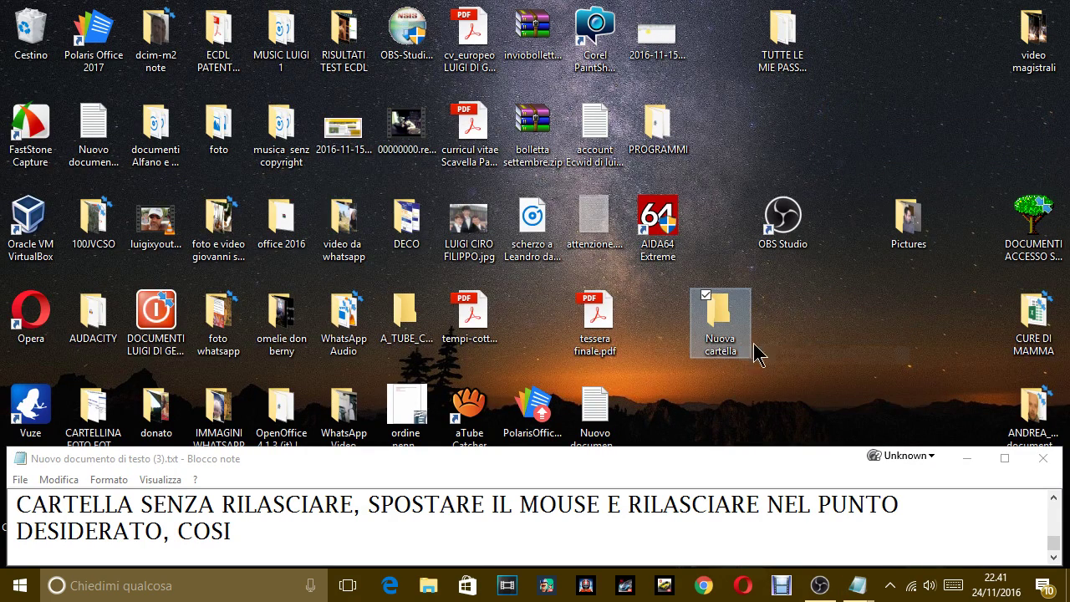
Continue the note's sentence after "COSI" with ", COME HO FATTO IO ADESSO"
{"action": "left_click", "coordinate": [298, 538]}
{"action": "type", "text": ", "}
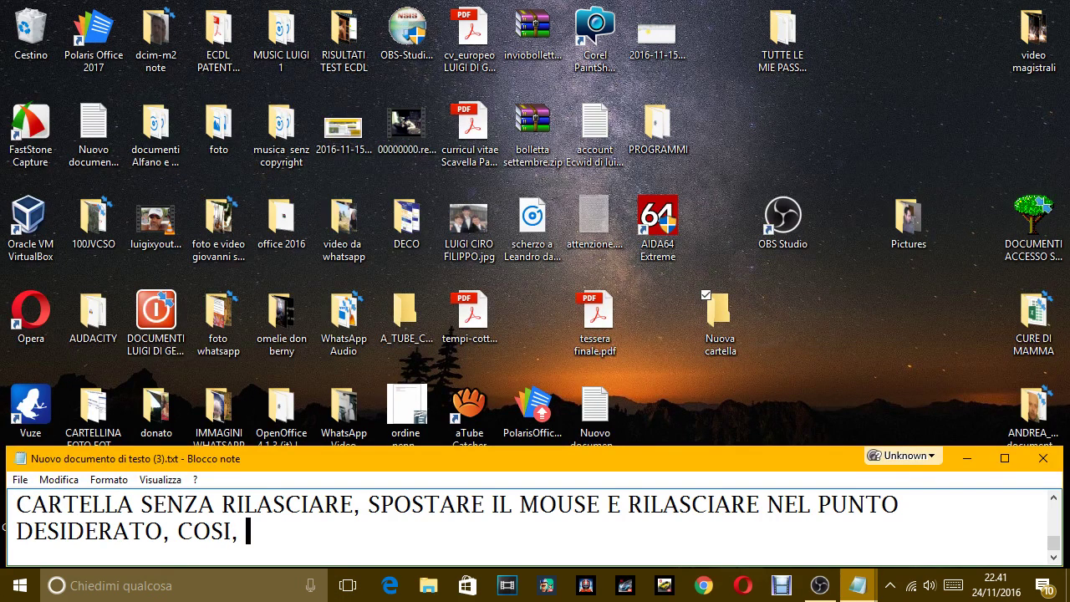
{"action": "type", "text": "COME HO FATTO IO"}
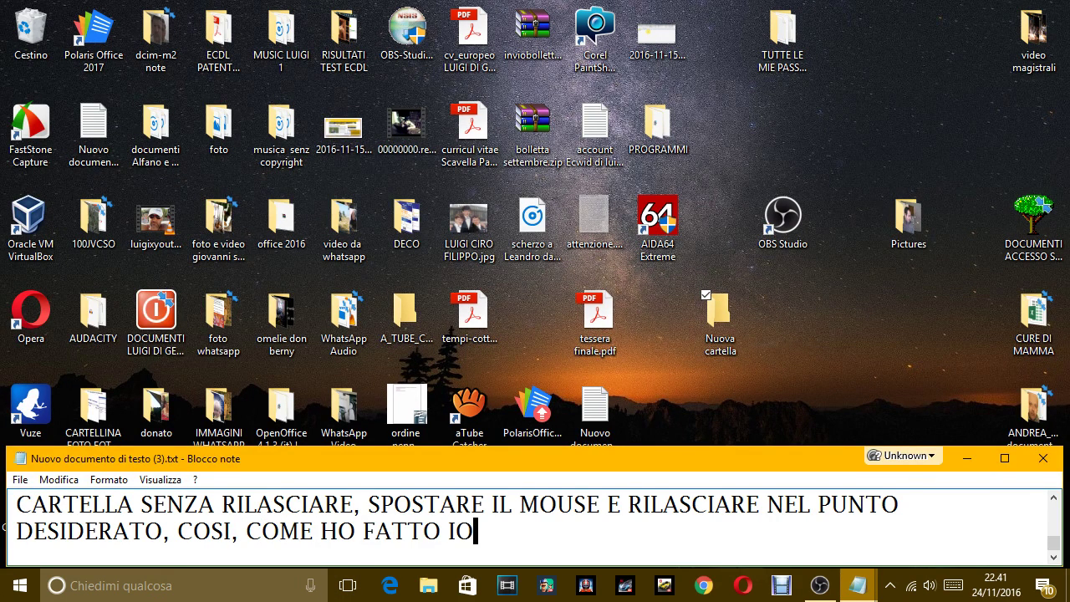
{"action": "type", "text": " ADESSO"}
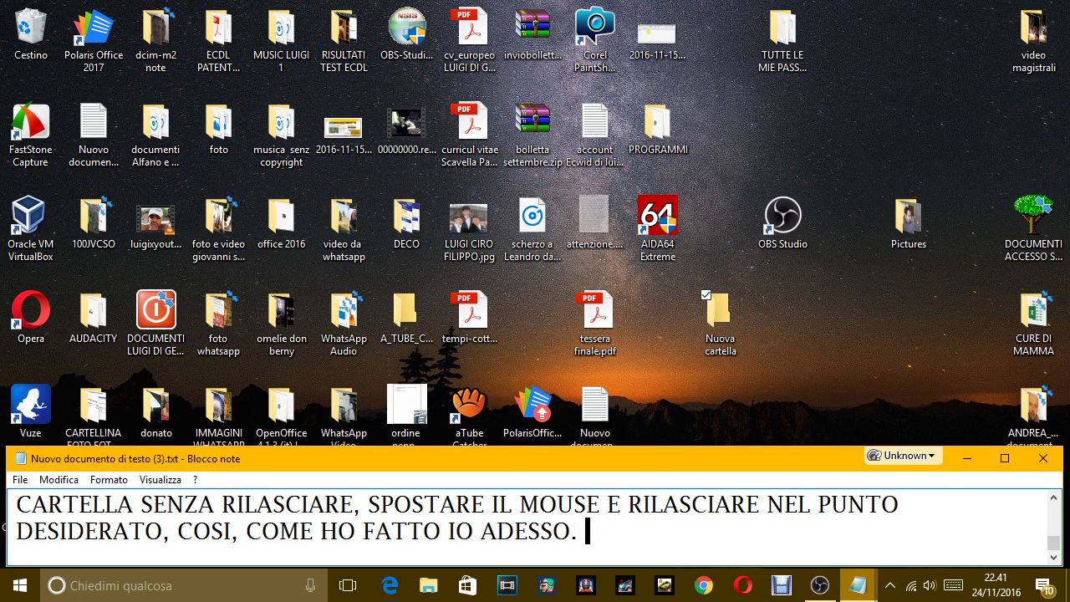
End the sentence in the note and add "SAPPI CHE QUESTO LO PUOI FARE ANCHE TRA LE CARTELLE, OVVERO ALL'INTERNO DELLE CARTELLE."
{"action": "type", "text": ". SAPPI CHE "}
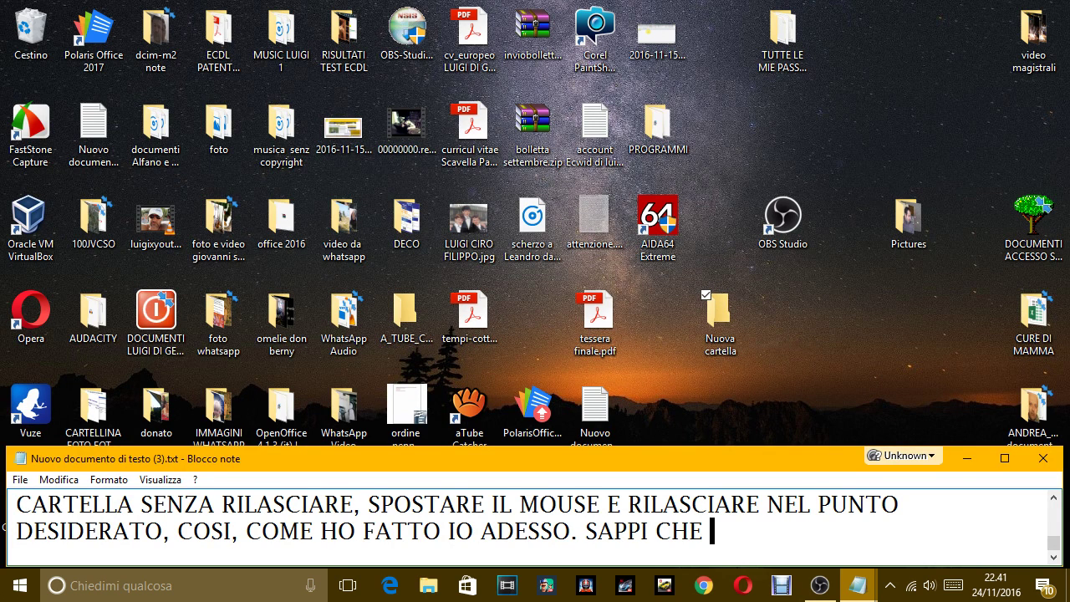
{"action": "type", "text": "QUESTO L"}
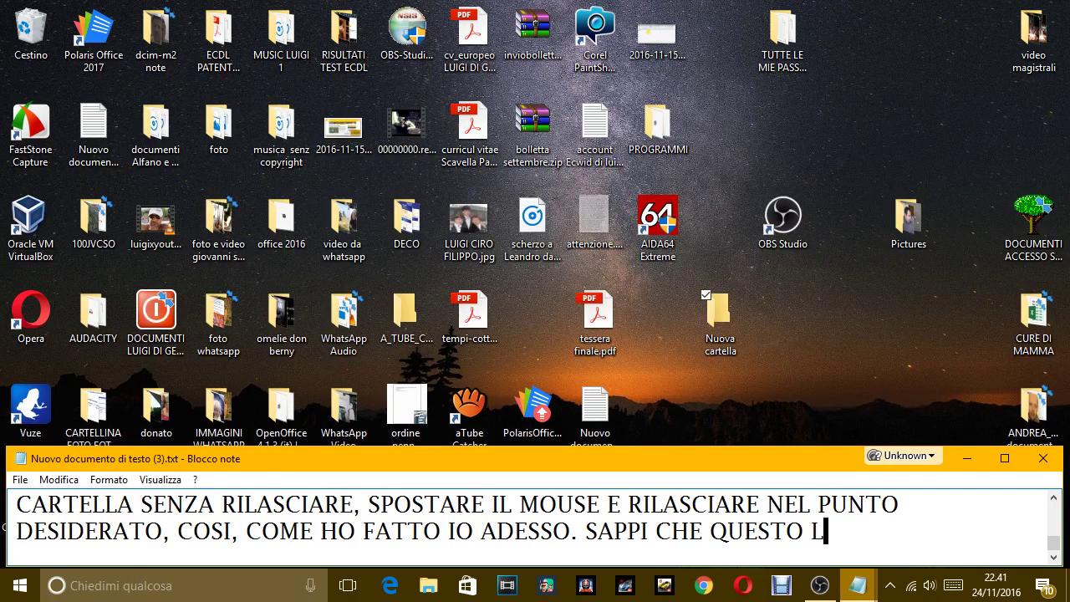
{"action": "type", "text": "O PUOI FARE A"}
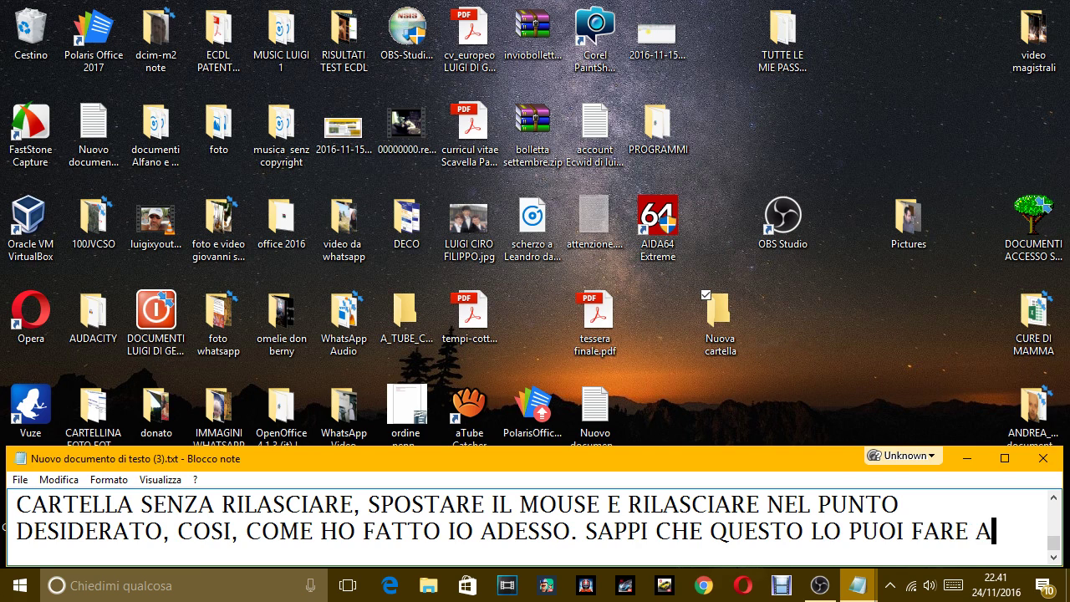
{"action": "type", "text": "NCHE TRA LE "}
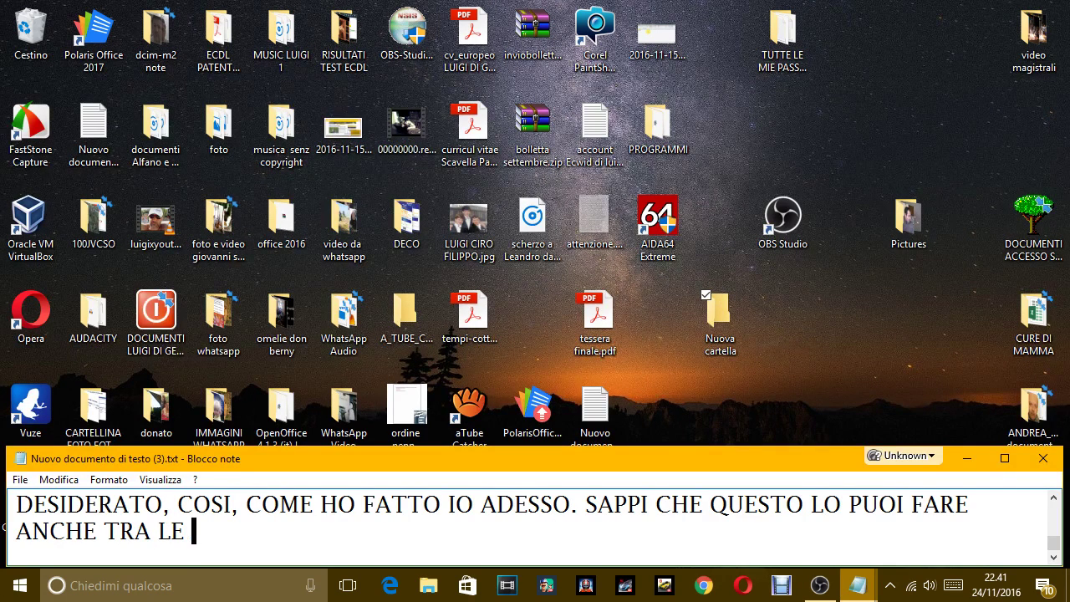
{"action": "type", "text": "CARTELLE, OVVERO ALL"}
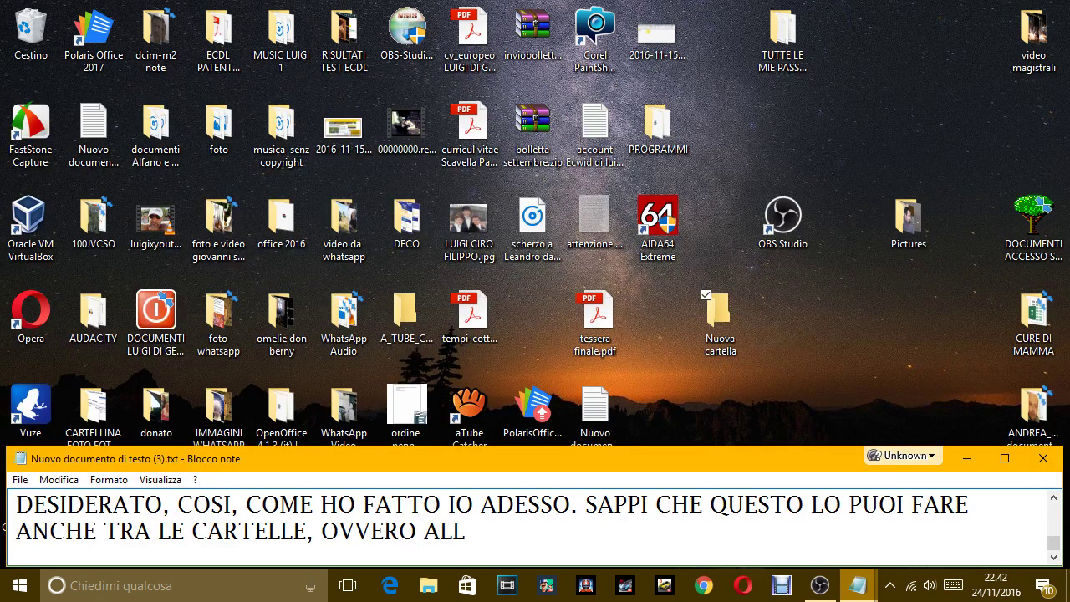
{"action": "type", "text": "'INTERN"}
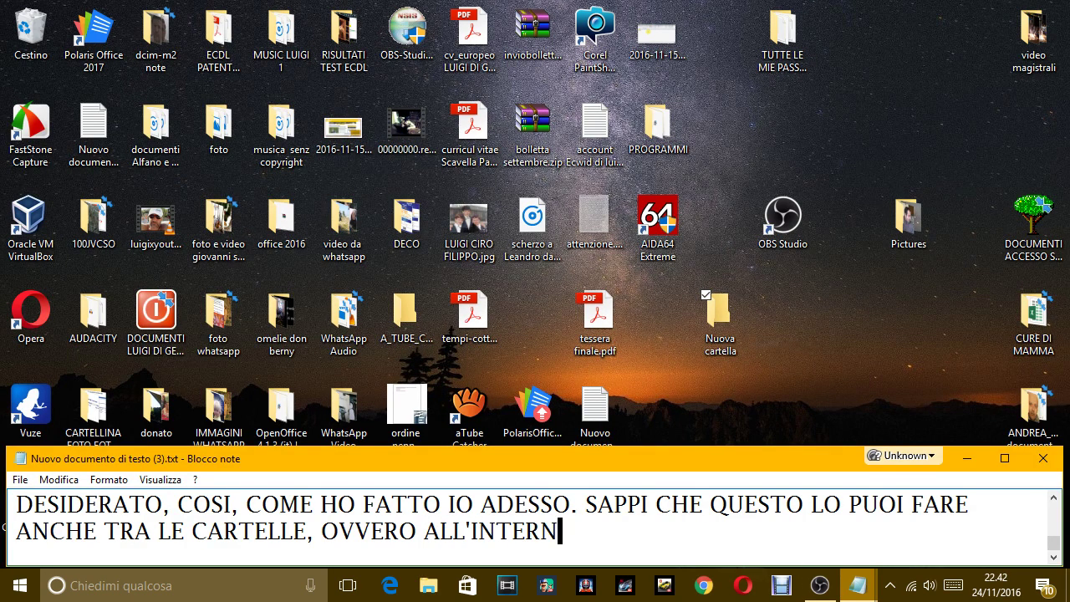
{"action": "type", "text": "O DELLE CAR"}
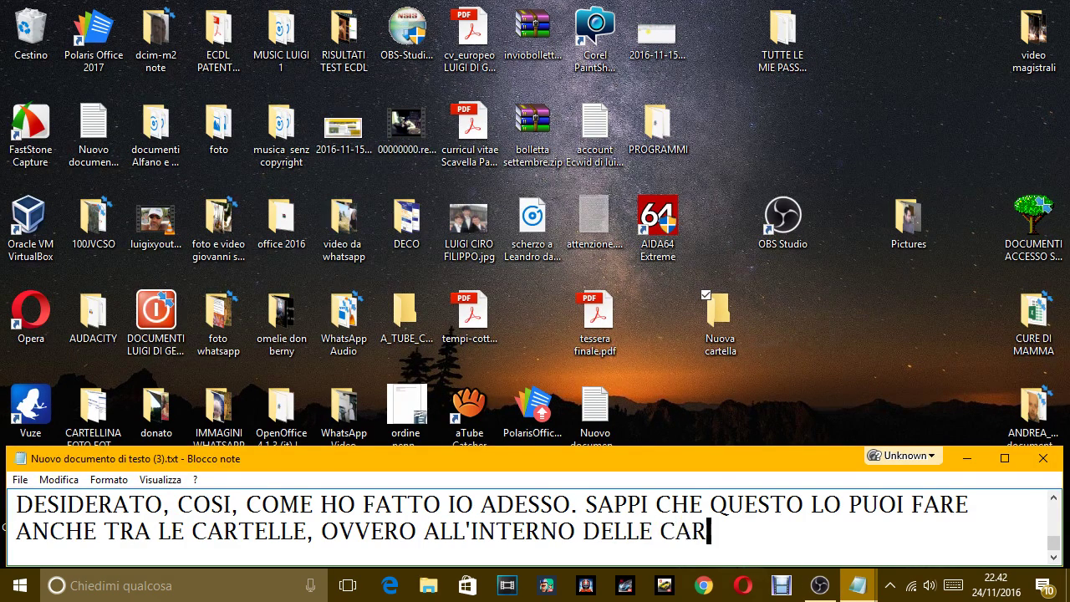
{"action": "type", "text": "TELLE."}
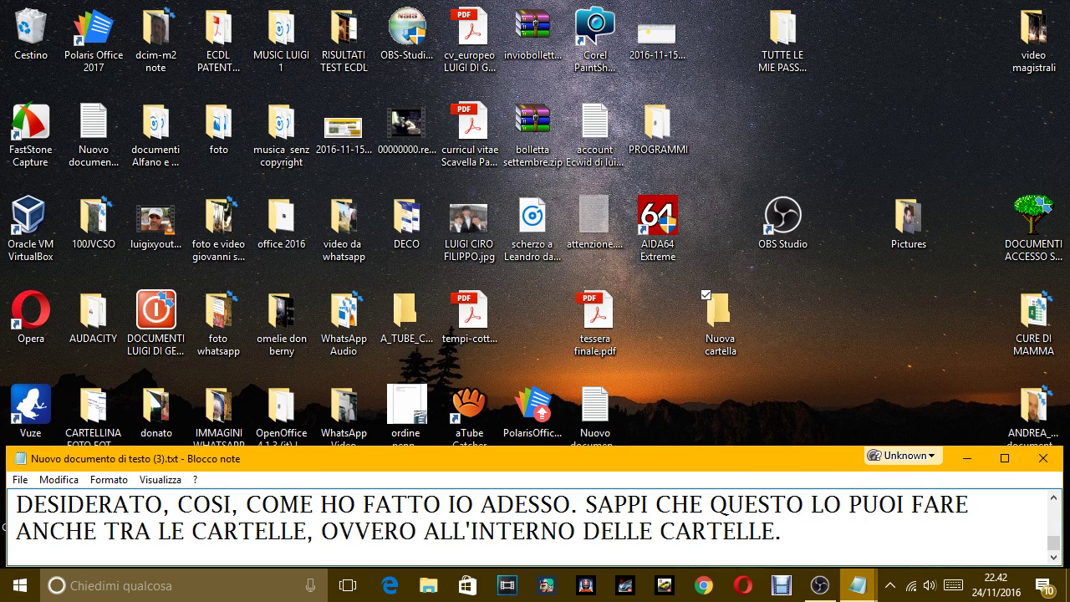
Add a new line to the text note reading "TI FACCIO VEDERE."
{"action": "key", "text": "Return"}
{"action": "type", "text": "TI FACCIO C"}
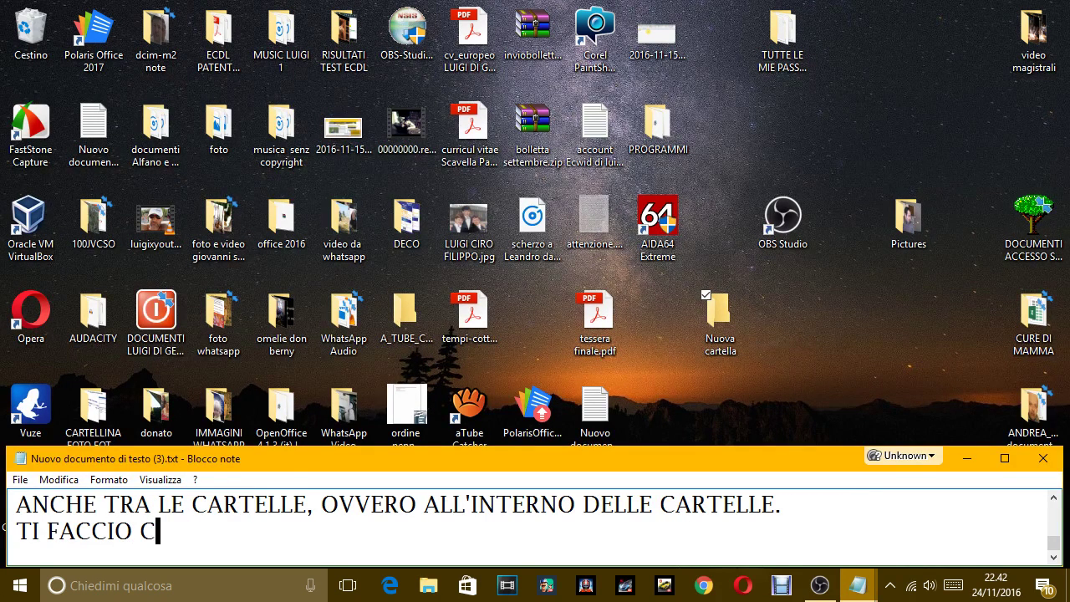
{"action": "key", "text": "BackSpace"}
{"action": "type", "text": "VECE"}
{"action": "key", "text": "BackSpace"}
{"action": "key", "text": "BackSpace"}
{"action": "type", "text": "DE"}
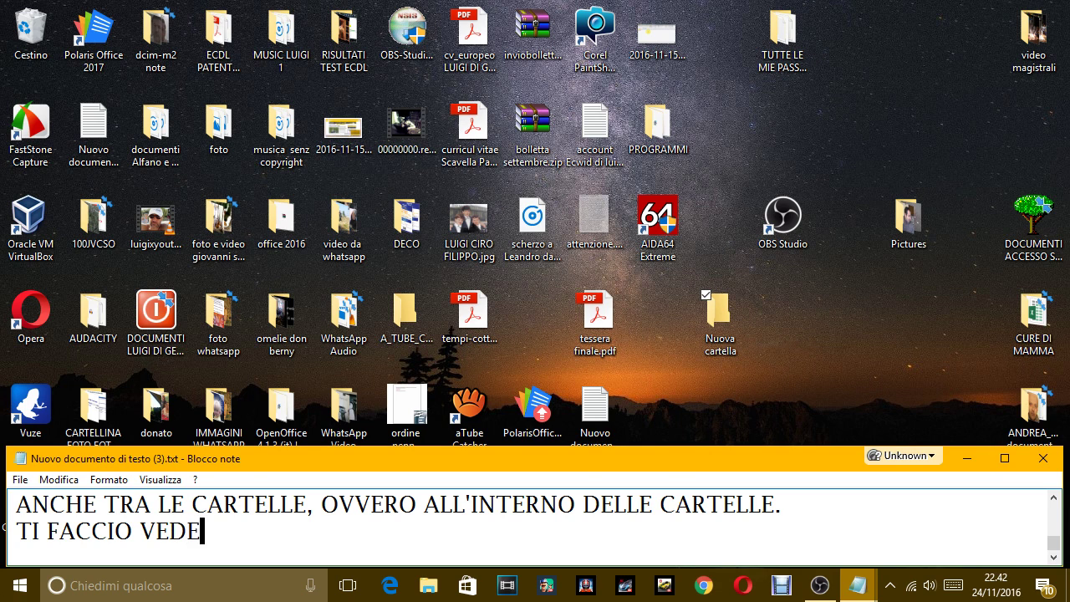
{"action": "type", "text": "RE."}
Create a second empty folder on the desktop beside "Nuova cartella", keeping the default name
{"action": "left_click", "coordinate": [728, 323]}
{"action": "right_click", "coordinate": [856, 322]}
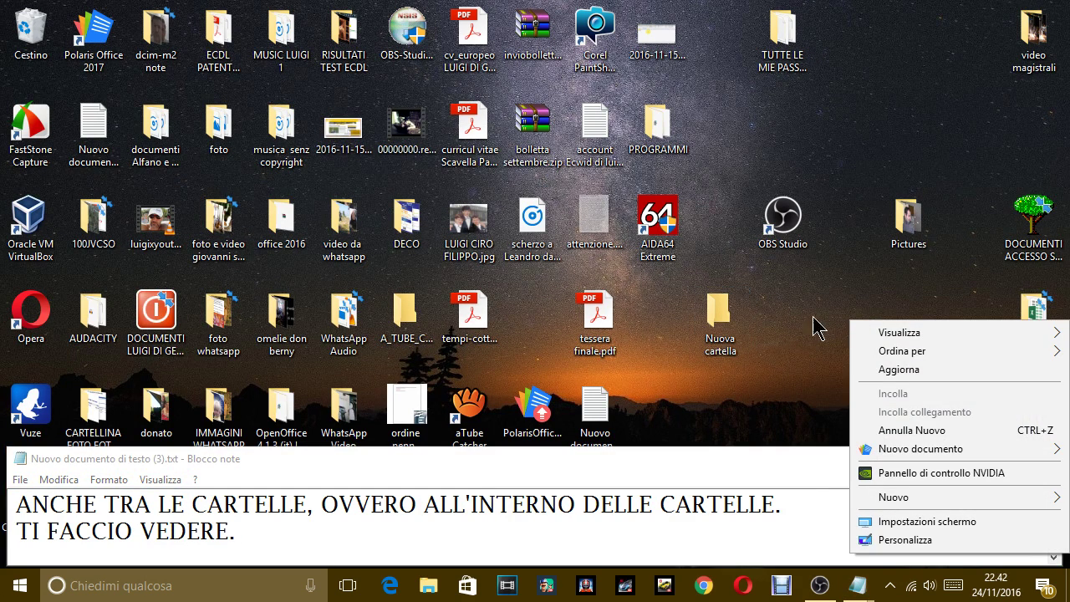
{"action": "left_click", "coordinate": [718, 308]}
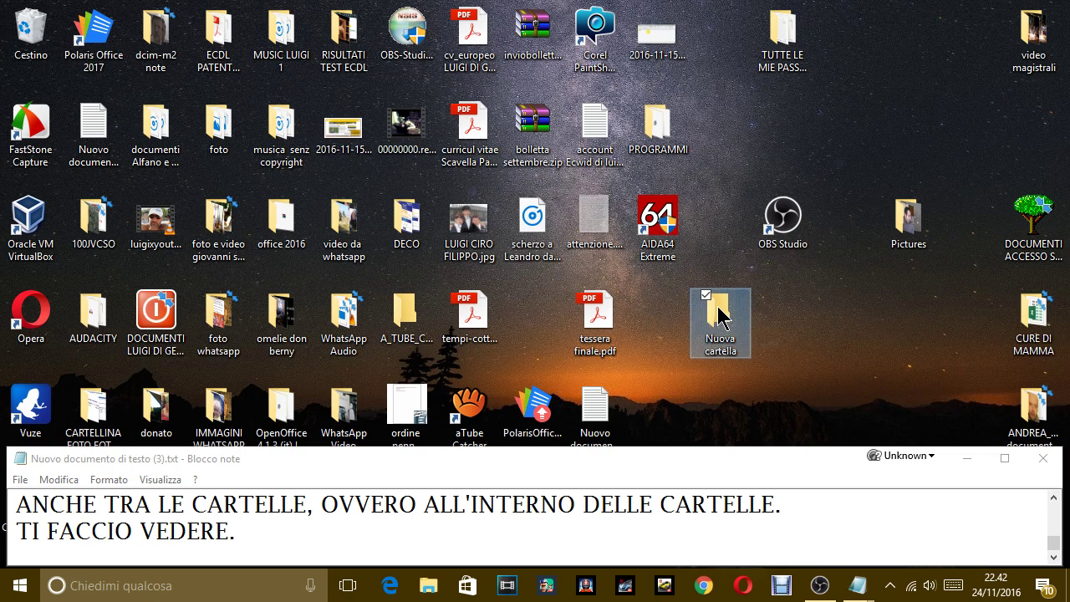
{"action": "right_click", "coordinate": [777, 296]}
{"action": "mouse_move", "coordinate": [837, 471]}
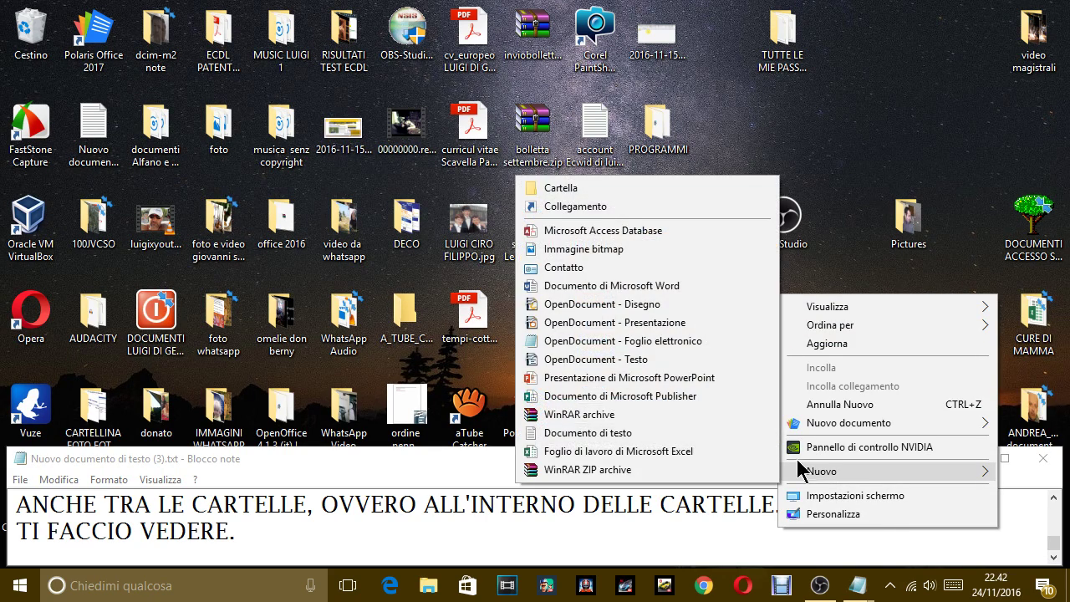
{"action": "left_click", "coordinate": [596, 186]}
{"action": "left_click", "coordinate": [773, 311]}
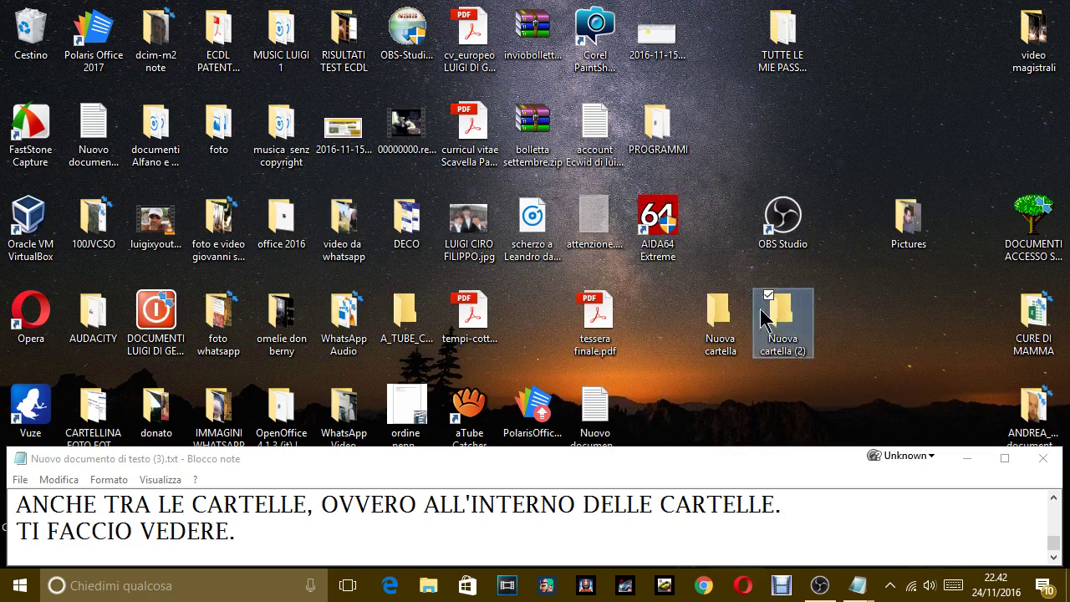
Create a new WinRAR archive with the default name inside the desktop folder "Nuova cartella", then close the folder's window
{"action": "double_click", "coordinate": [717, 311]}
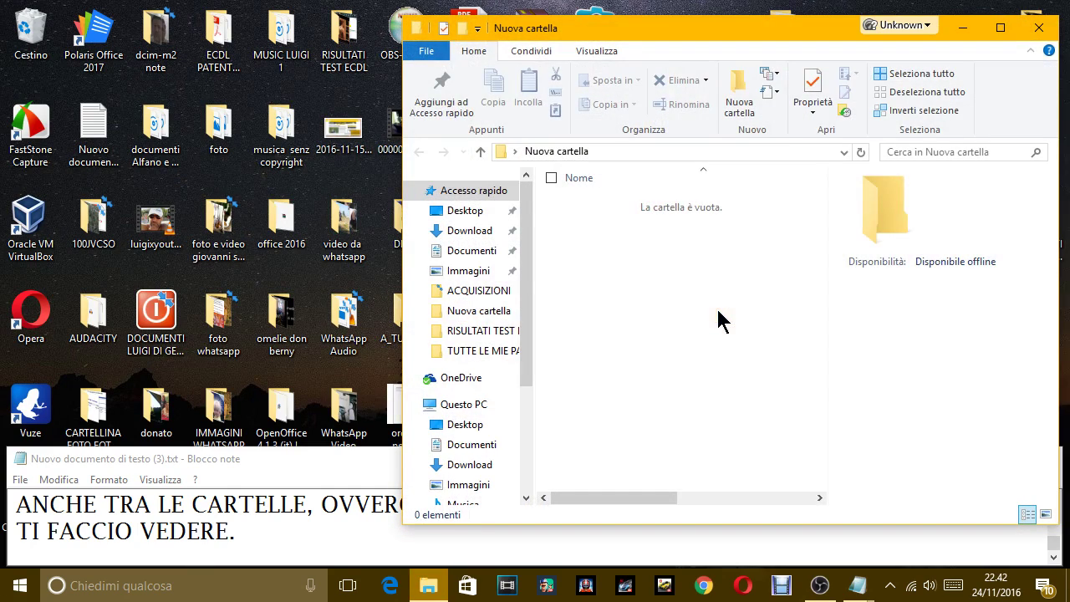
{"action": "right_click", "coordinate": [590, 220]}
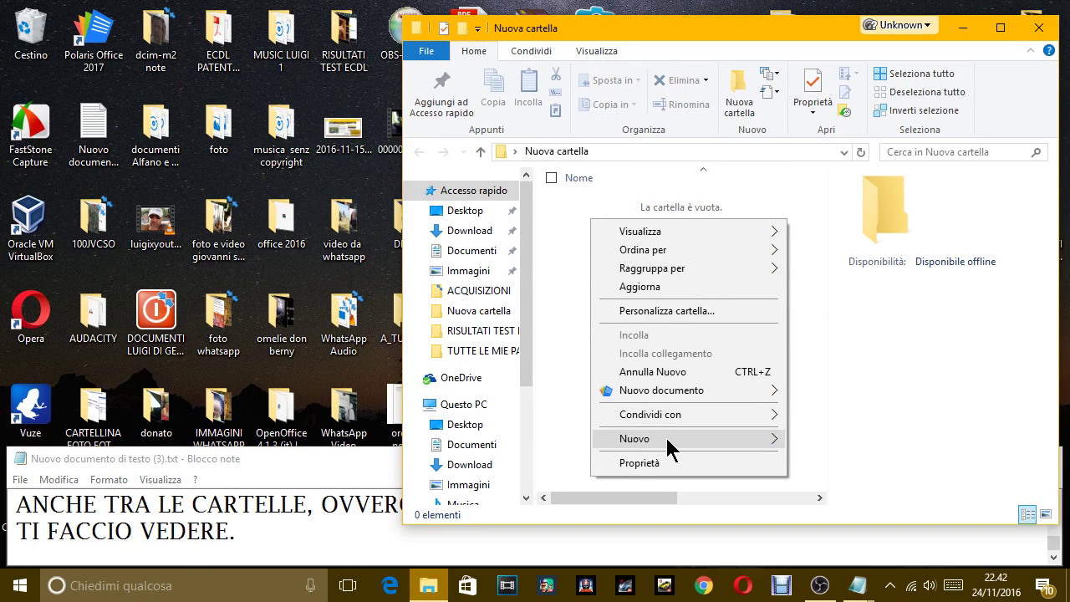
{"action": "mouse_move", "coordinate": [719, 438]}
{"action": "left_click", "coordinate": [839, 384]}
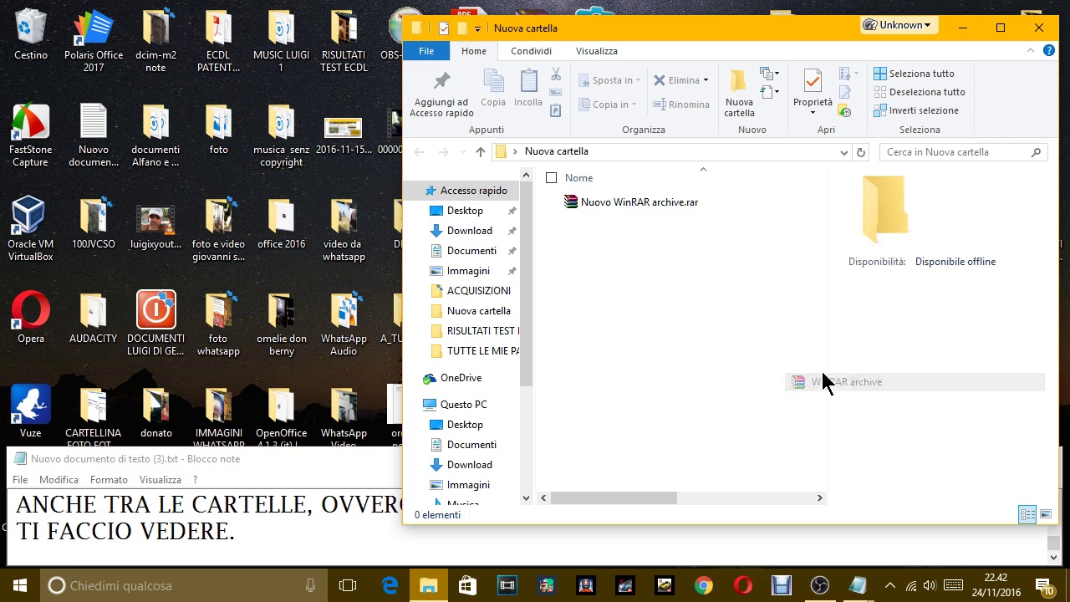
{"action": "left_click", "coordinate": [702, 311]}
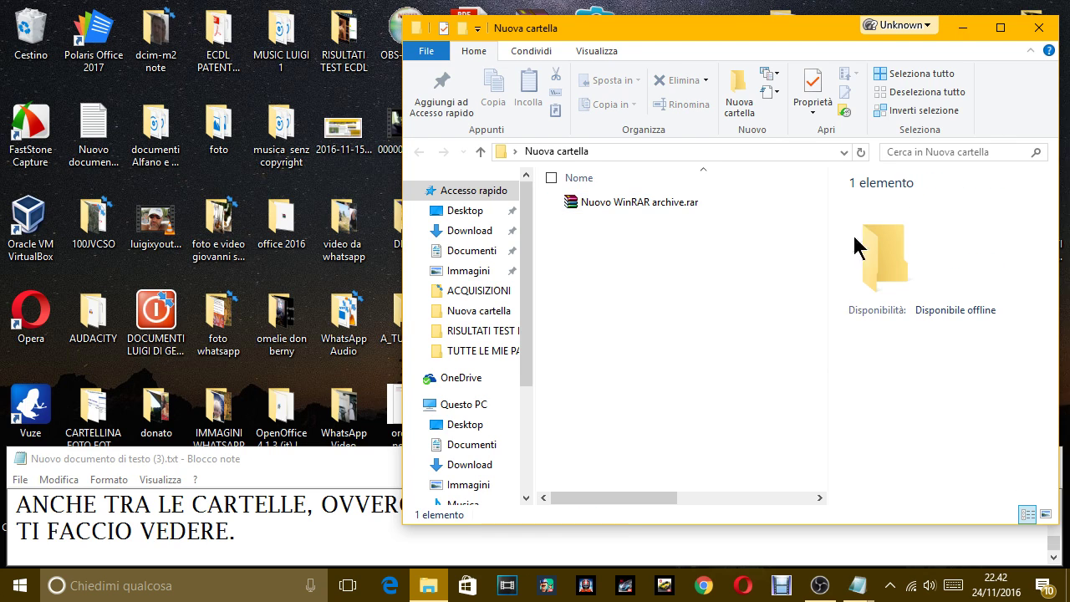
{"action": "left_click", "coordinate": [1038, 28]}
Space "Nuova cartella (2)" farther from "Nuova cartella" on the desktop, and open both folders in side-by-side windows
{"action": "left_click_drag", "start_coordinate": [786, 317], "coordinate": [842, 322]}
{"action": "double_click", "coordinate": [727, 317]}
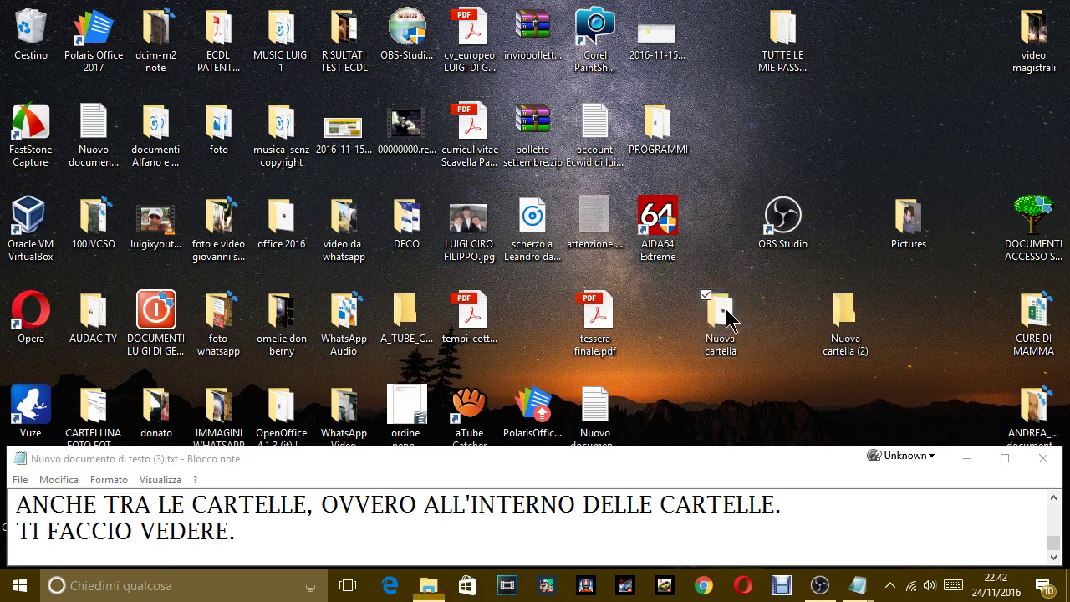
{"action": "left_click_drag", "start_coordinate": [792, 18], "coordinate": [397, 18]}
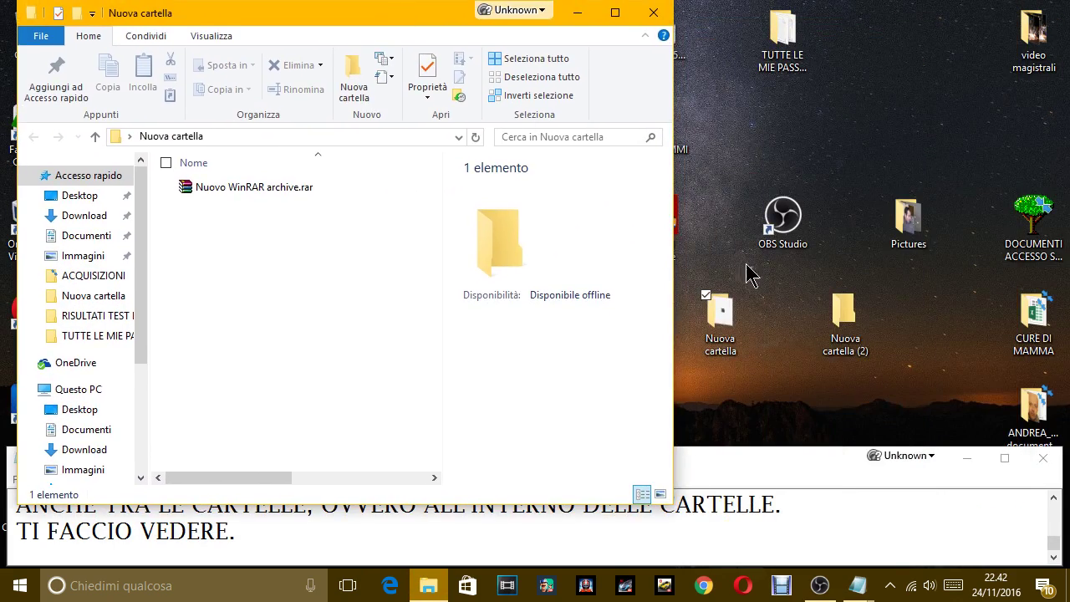
{"action": "double_click", "coordinate": [848, 321]}
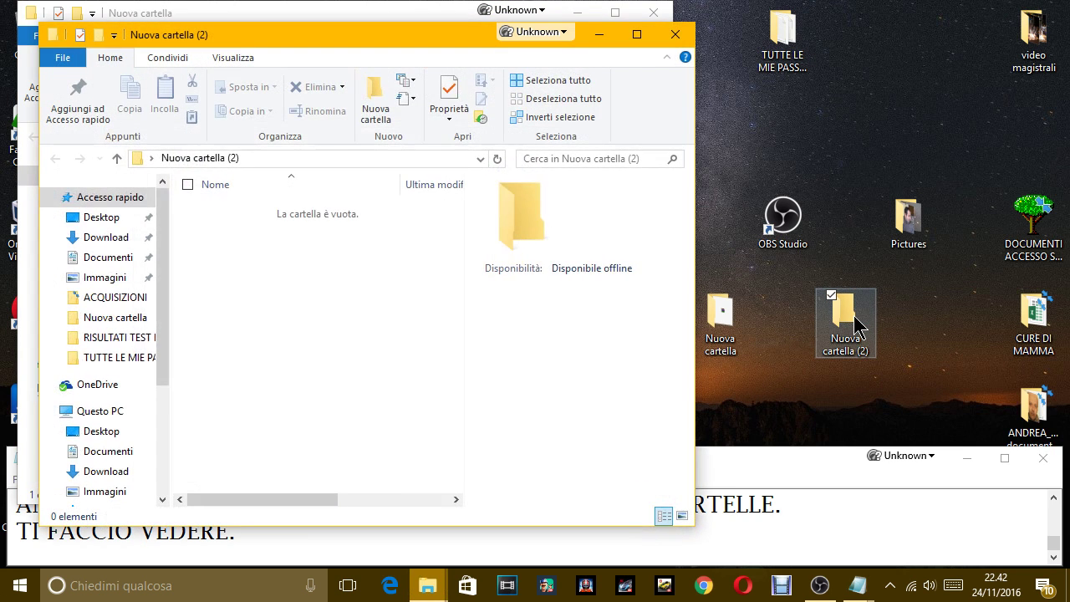
{"action": "left_click_drag", "start_coordinate": [363, 36], "coordinate": [794, 63]}
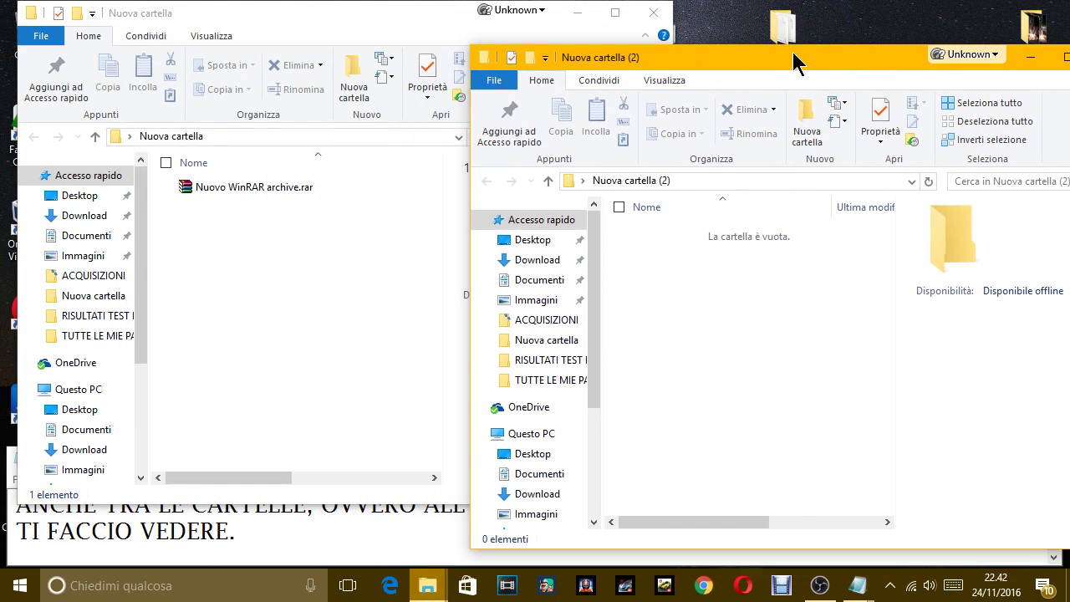
Create a shortcut (Crea collegamento qui) to "Nuovo WinRAR archive.rar" from "Nuova cartella" in "Nuova cartella (2)"
{"action": "left_click_drag", "start_coordinate": [240, 192], "coordinate": [701, 316]}
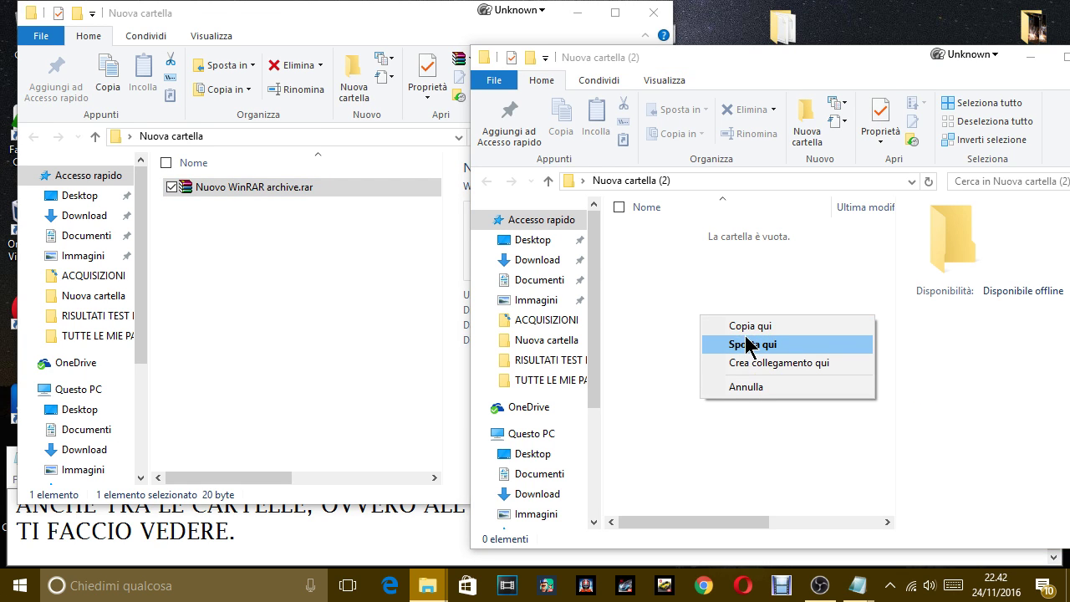
{"action": "left_click", "coordinate": [779, 368]}
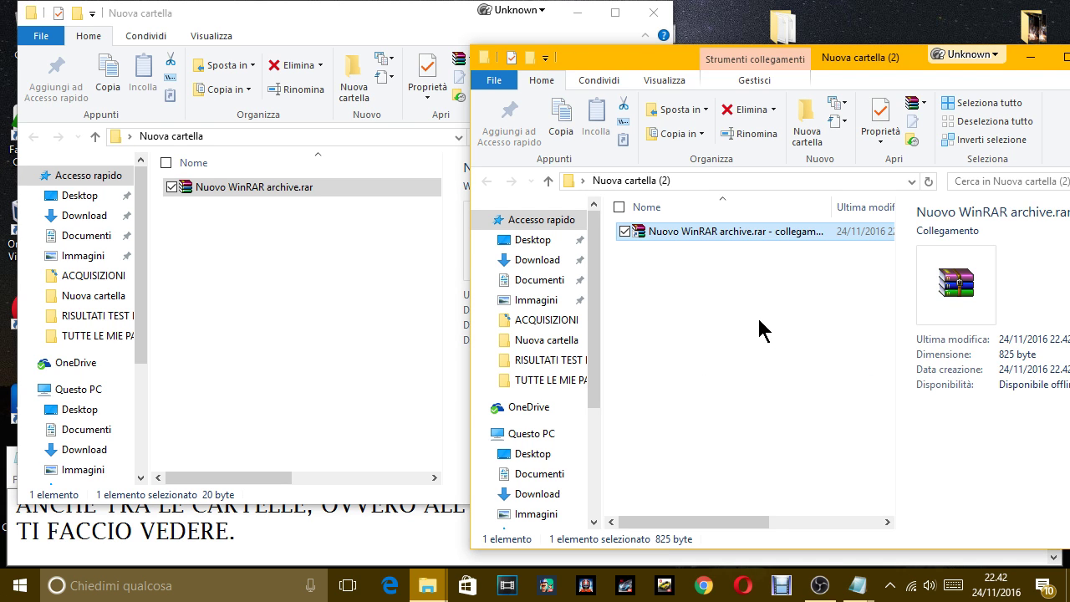
{"action": "left_click", "coordinate": [758, 326]}
Copy "Nuovo WinRAR archive.rar" from "Nuova cartella" into "Nuova cartella (2)" with Copia qui
{"action": "left_click", "coordinate": [262, 273]}
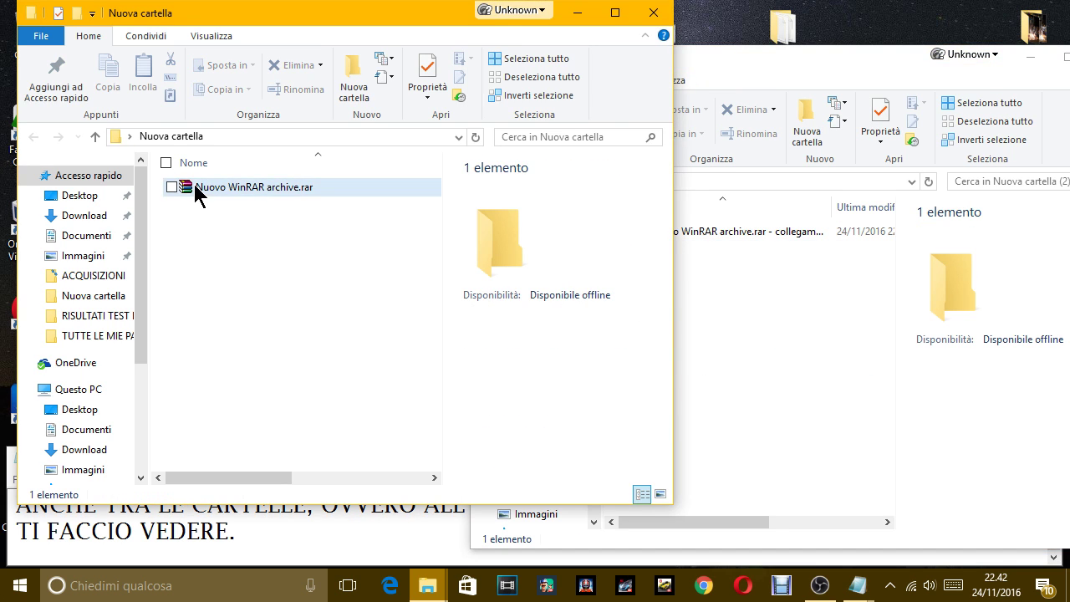
{"action": "left_click_drag", "start_coordinate": [197, 186], "coordinate": [721, 337]}
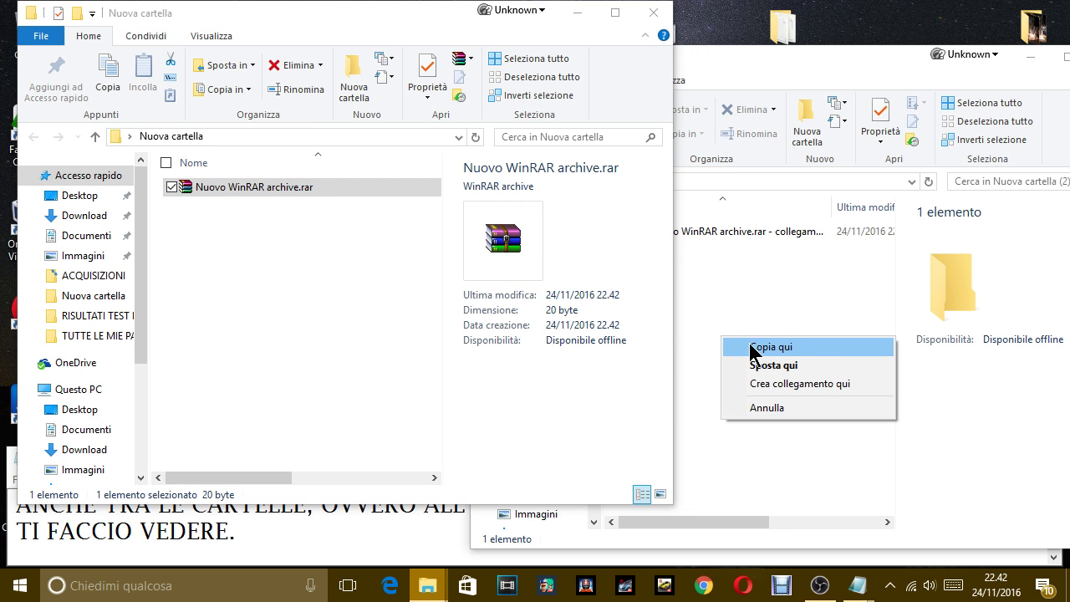
{"action": "left_click", "coordinate": [757, 348]}
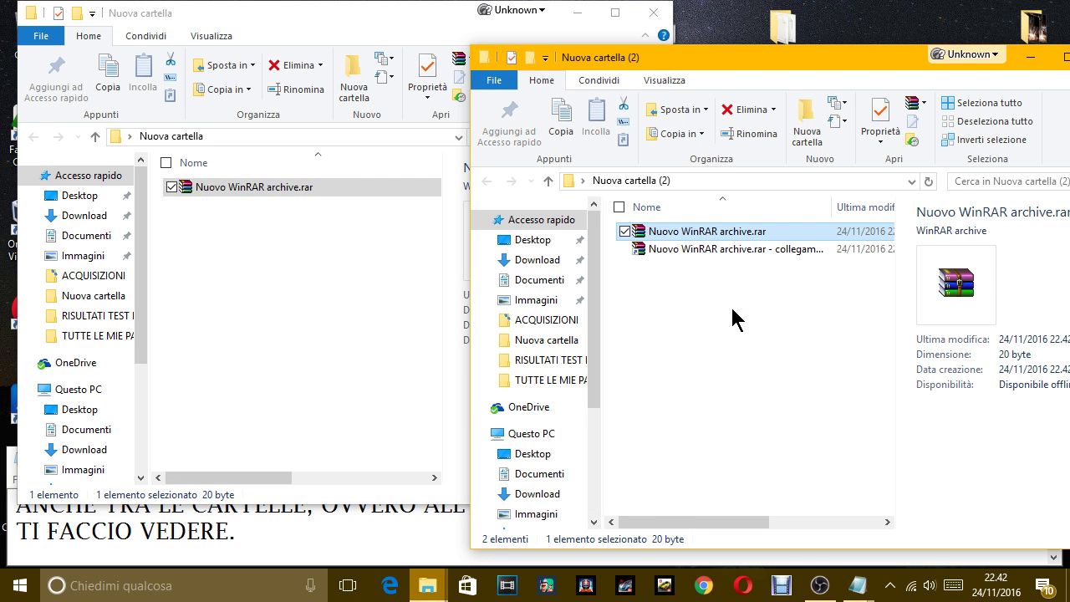
{"action": "left_click", "coordinate": [732, 320]}
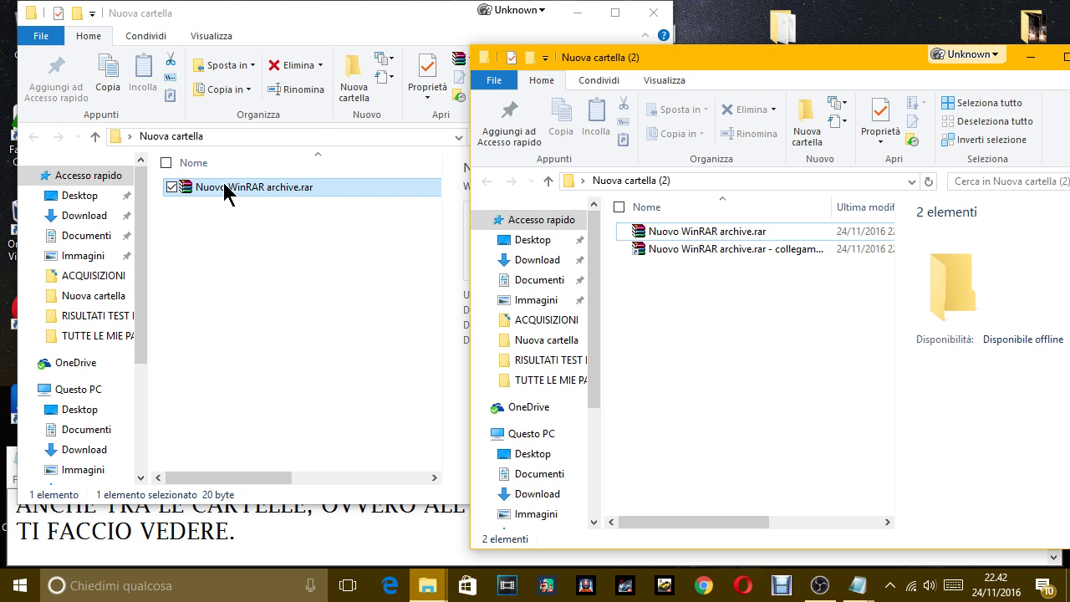
Move "Nuovo WinRAR archive.rar" from "Nuova cartella" into "Nuova cartella (2)", replacing the file of the same name there
{"action": "left_click_drag", "start_coordinate": [223, 183], "coordinate": [727, 372]}
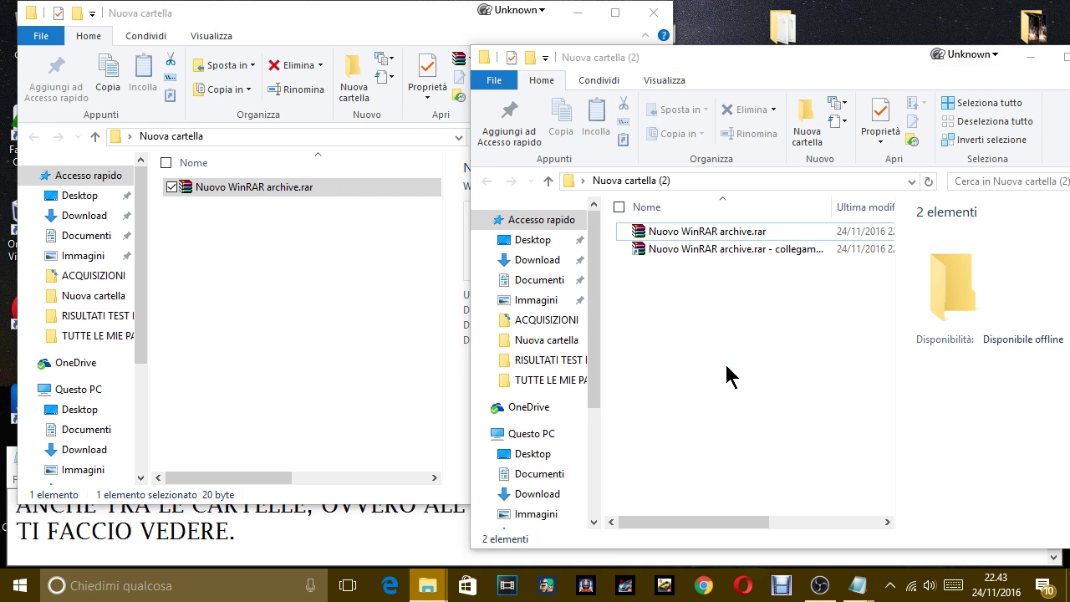
{"action": "left_click", "coordinate": [803, 393]}
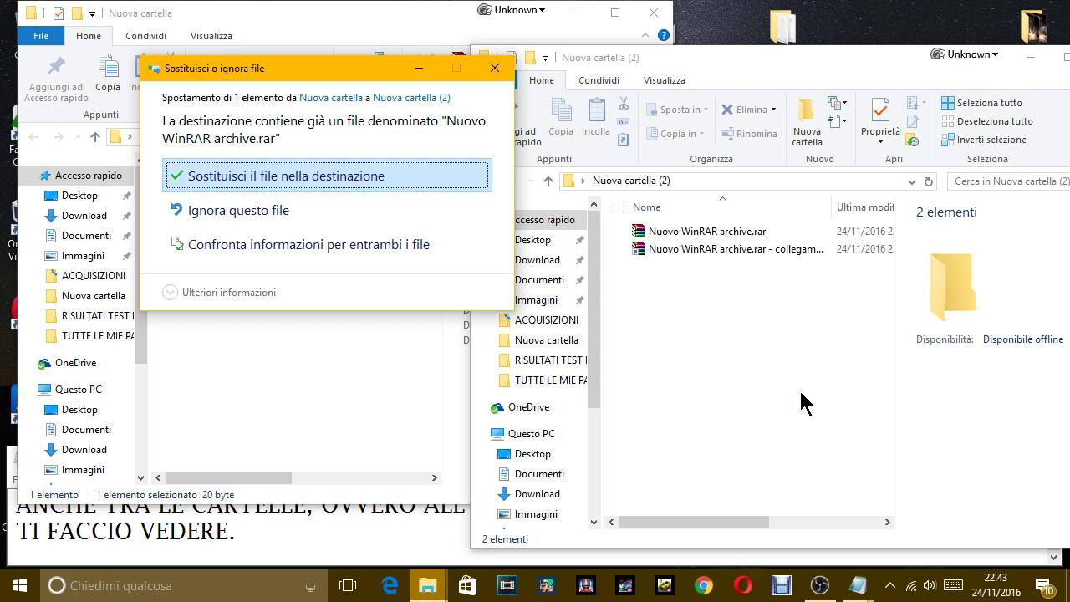
{"action": "left_click", "coordinate": [267, 178]}
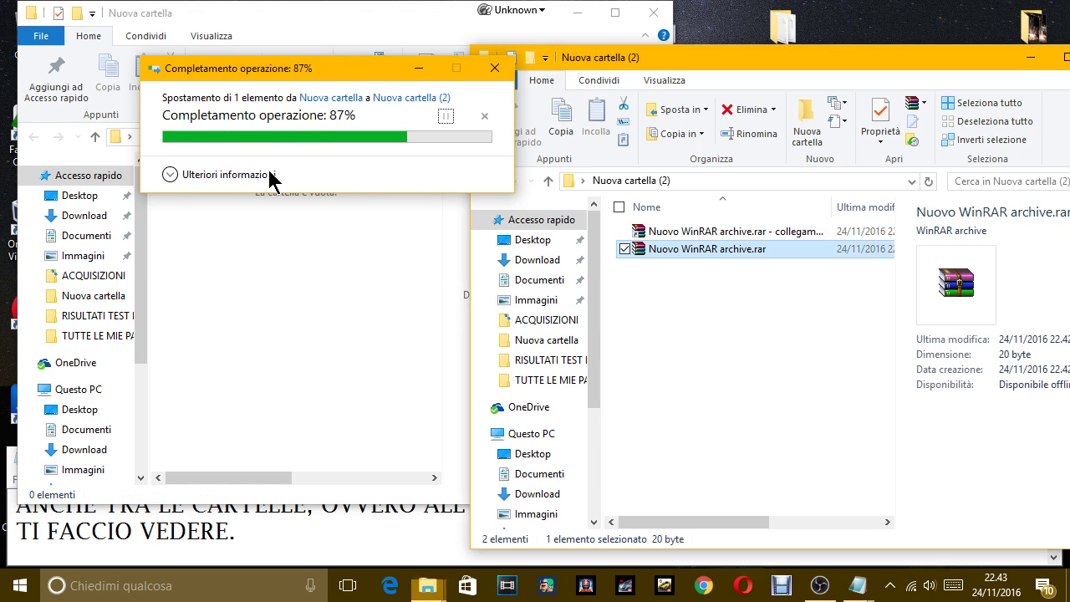
{"action": "left_click", "coordinate": [686, 307]}
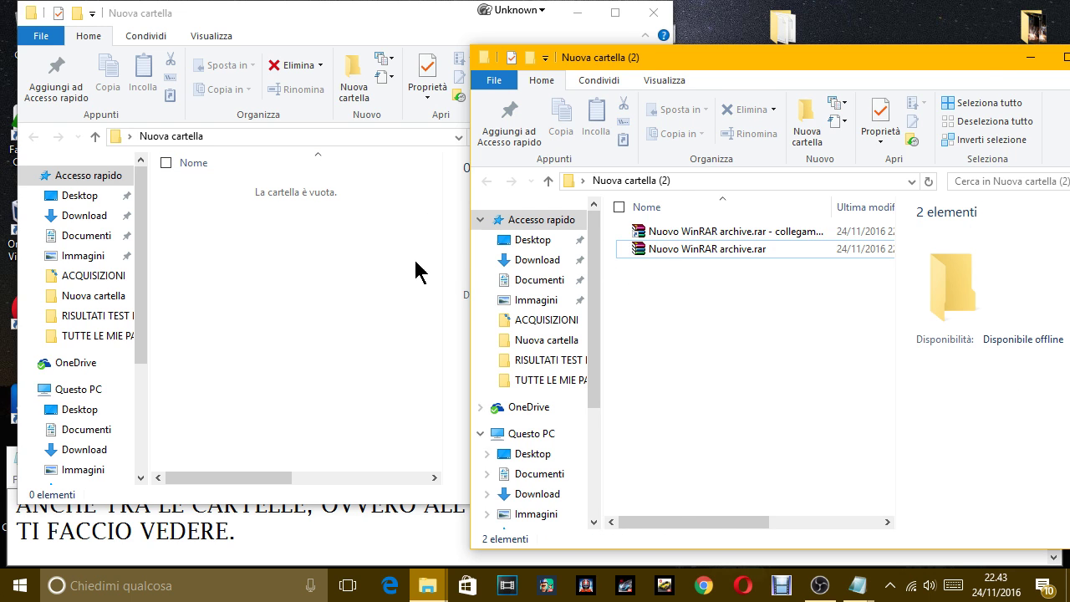
{"action": "left_click", "coordinate": [368, 270]}
{"action": "left_click", "coordinate": [730, 314]}
{"action": "left_click_drag", "start_coordinate": [657, 232], "coordinate": [229, 231]}
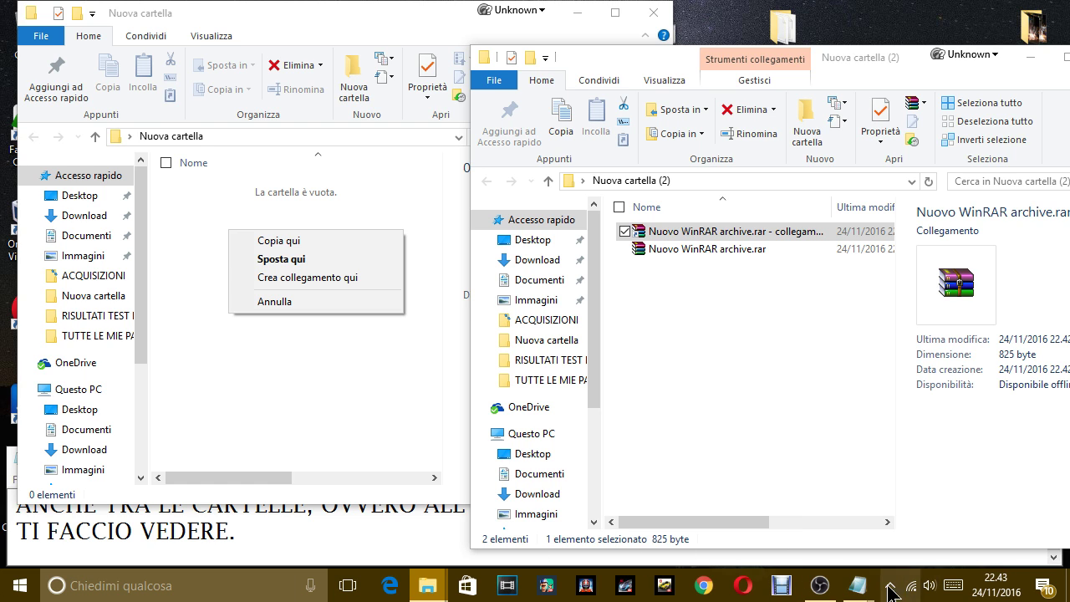
Switch to the Notepad file "Nuovo documento di testo (2).txt" and add blank lines after "CUI è COLLEGATA."
{"action": "left_click", "coordinate": [857, 585]}
{"action": "left_click", "coordinate": [794, 553]}
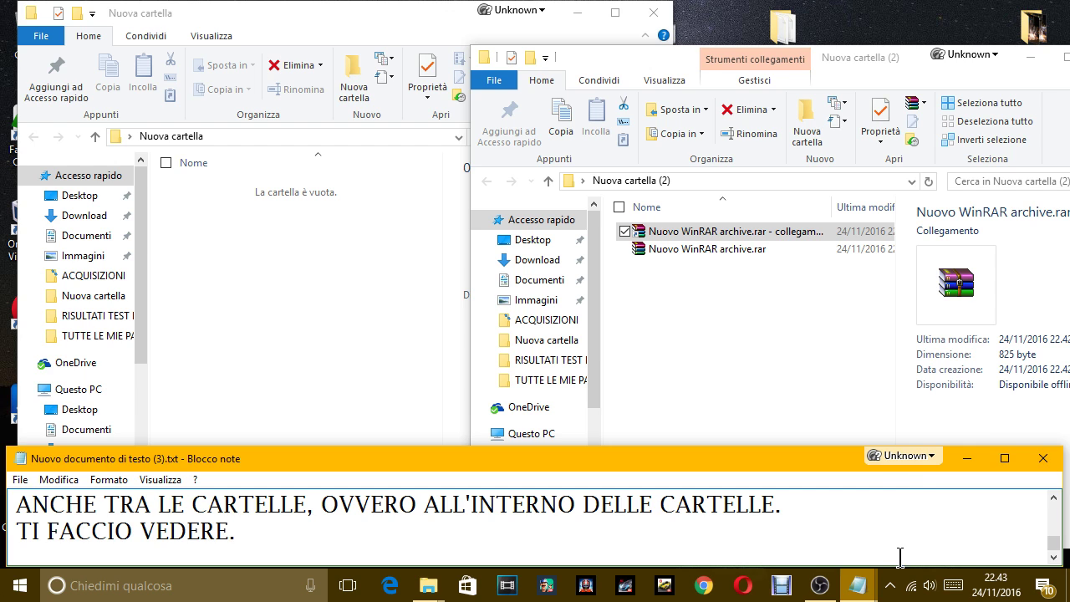
{"action": "left_click", "coordinate": [858, 585]}
{"action": "left_click", "coordinate": [902, 553]}
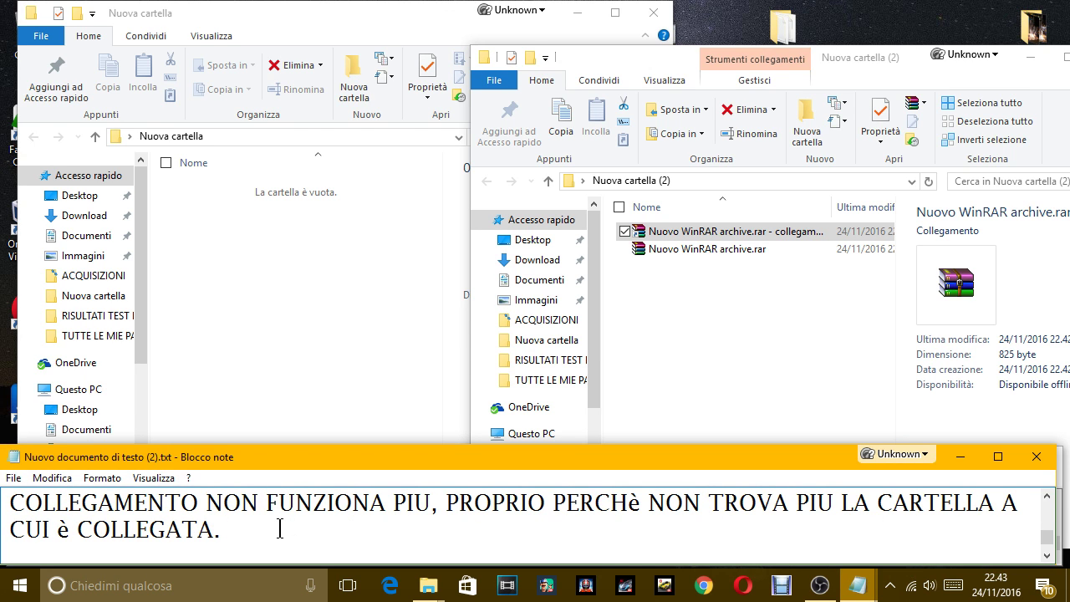
{"action": "key", "text": "Return"}
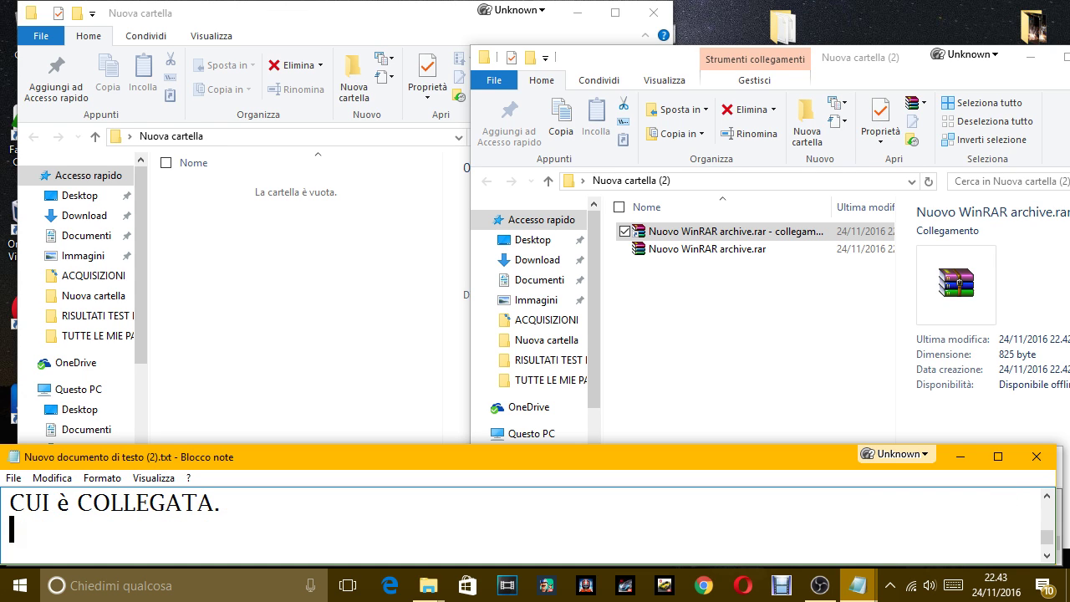
{"action": "key", "text": "Return"}
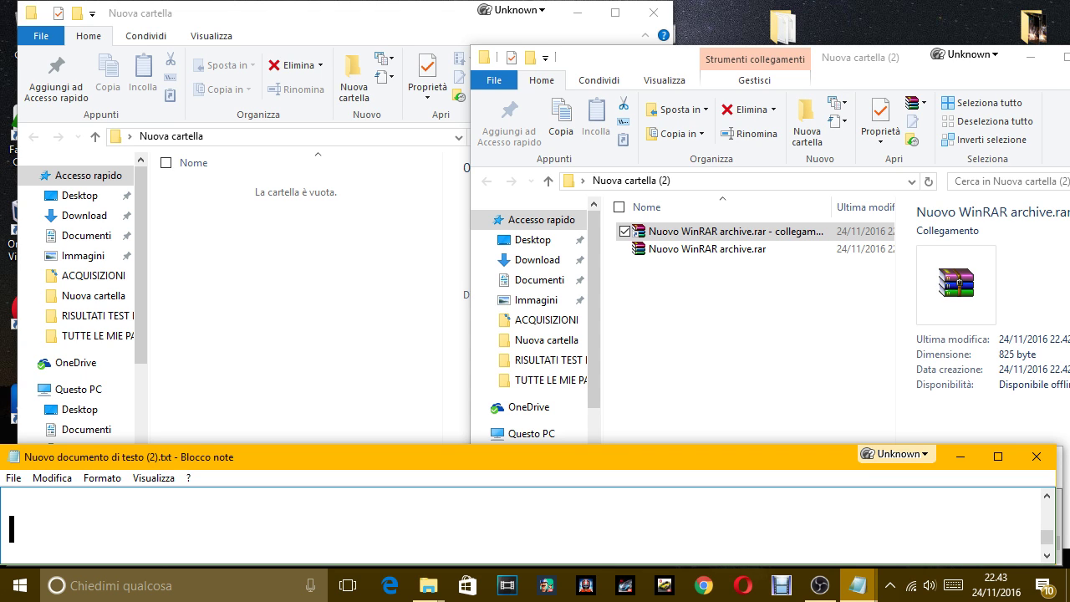
Start a new sentence in the note reading "COME HAI VISTO HO FATTO DIVERSE OPERAZIONI,"
{"action": "type", "text": "COMEH"}
{"action": "key", "text": "BackSpace"}
{"action": "type", "text": "HAI "}
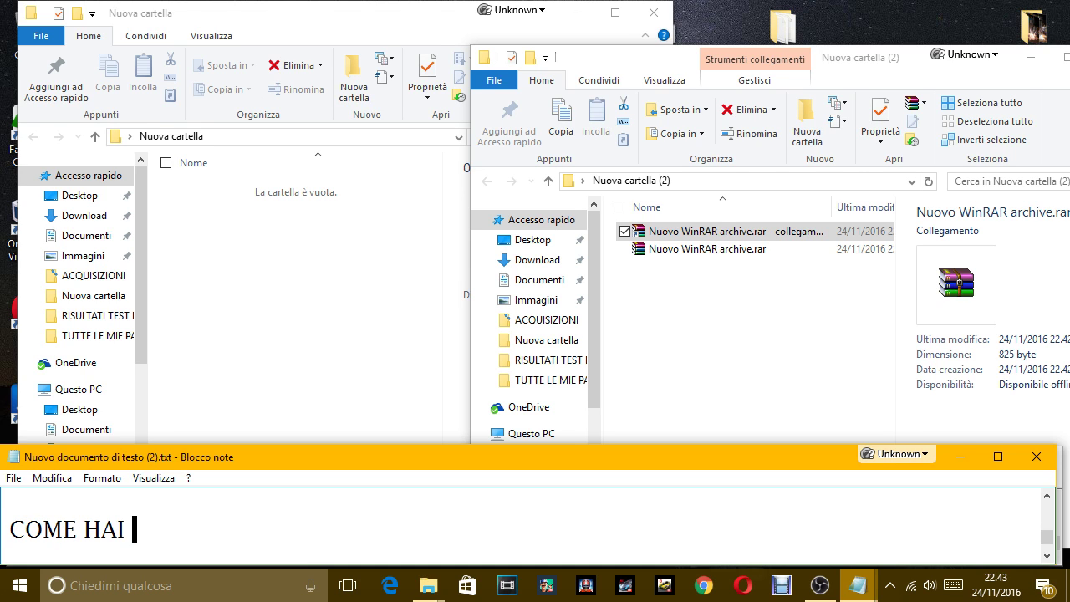
{"action": "type", "text": "VISTO HO "}
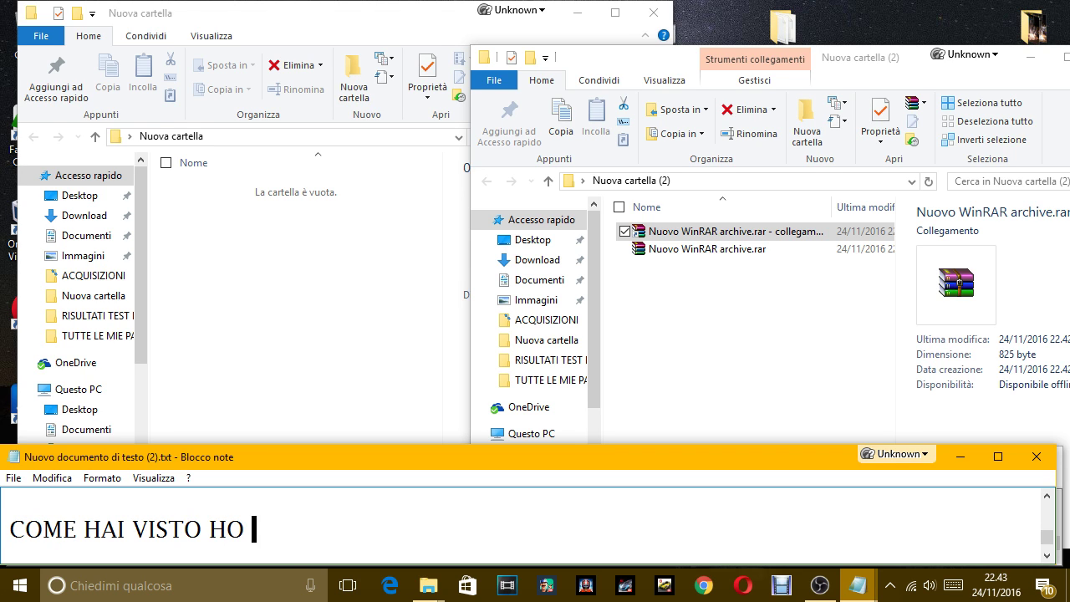
{"action": "type", "text": "FATTO DIVERS"}
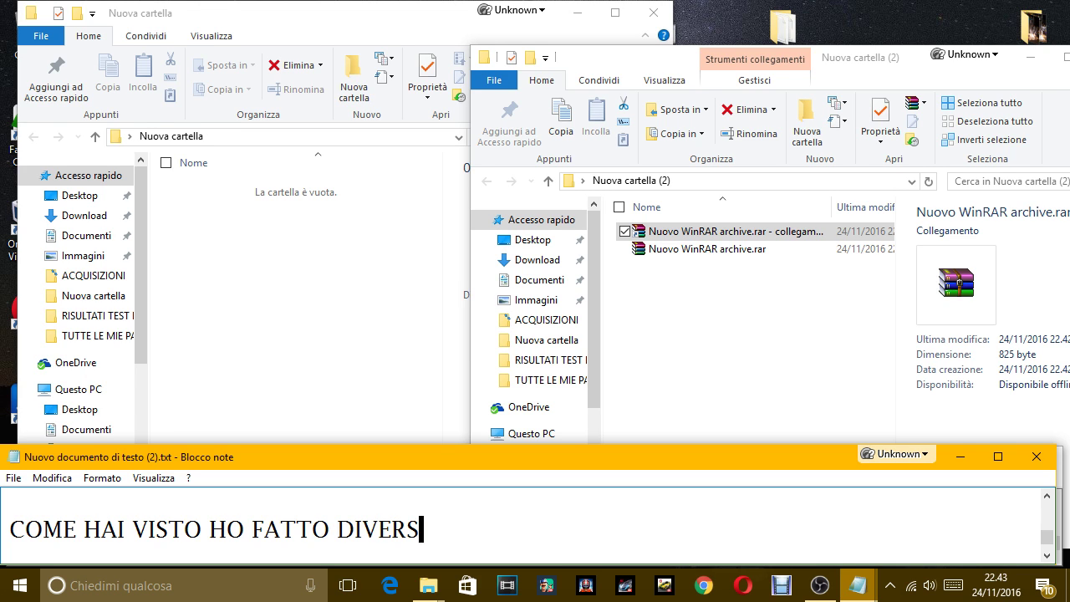
{"action": "type", "text": "E OPERA"}
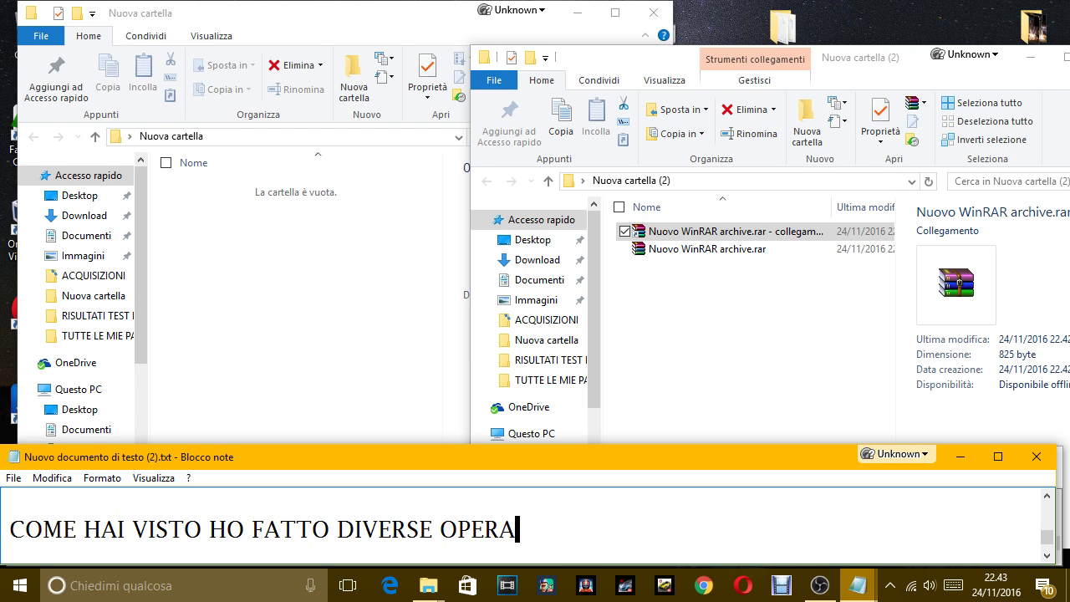
{"action": "type", "text": "ZIONI,"}
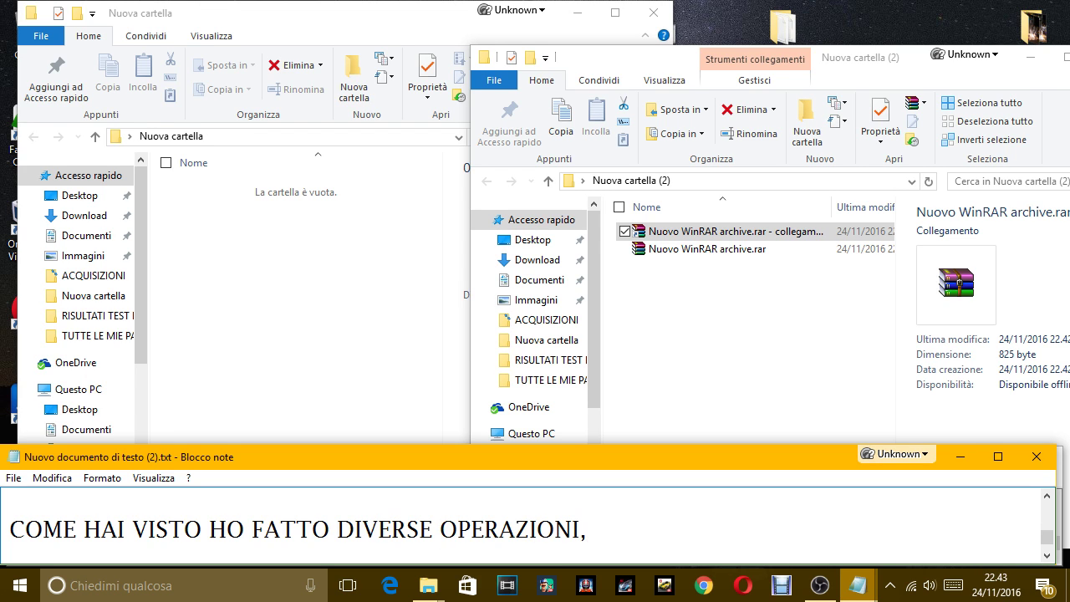
Continue the sentence in the note with "UNA DI SPOSTAMENTO,"
{"action": "type", "text": " UNA D"}
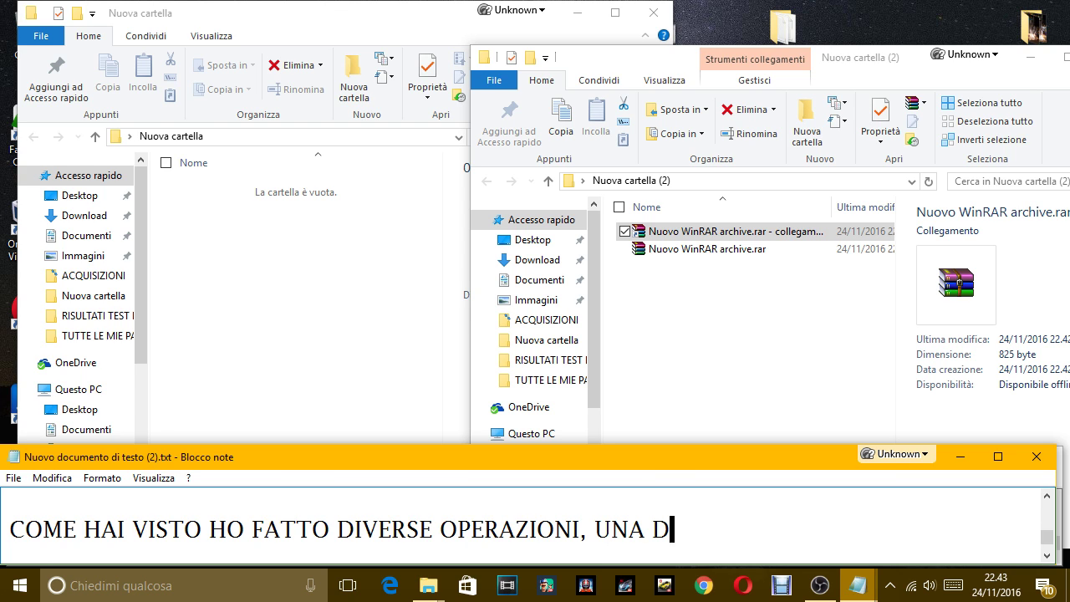
{"action": "type", "text": "I SPOSTAME"}
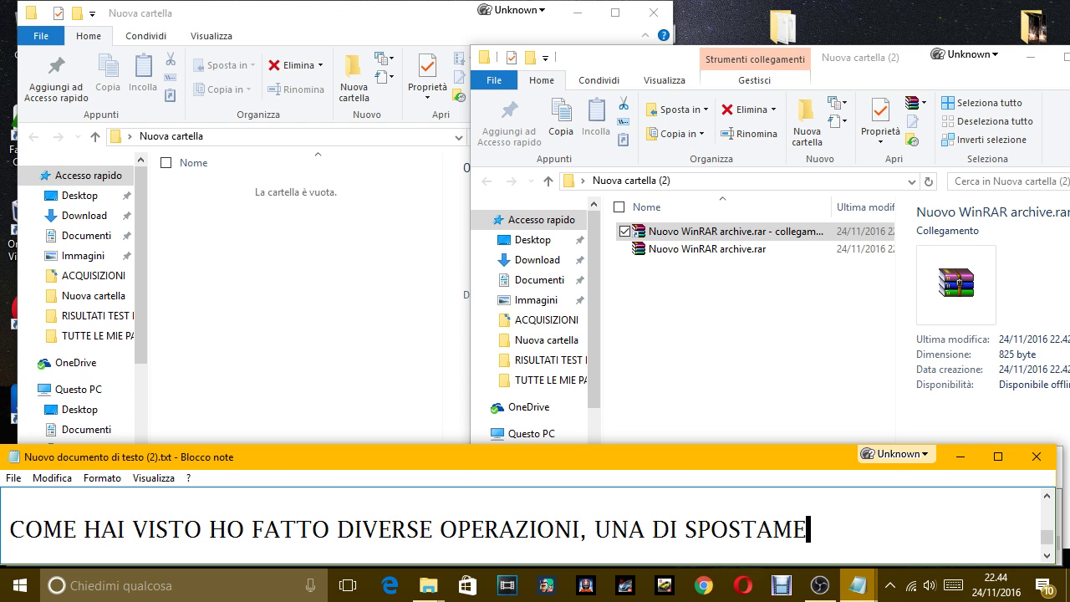
{"action": "type", "text": "NTO, JNO"}
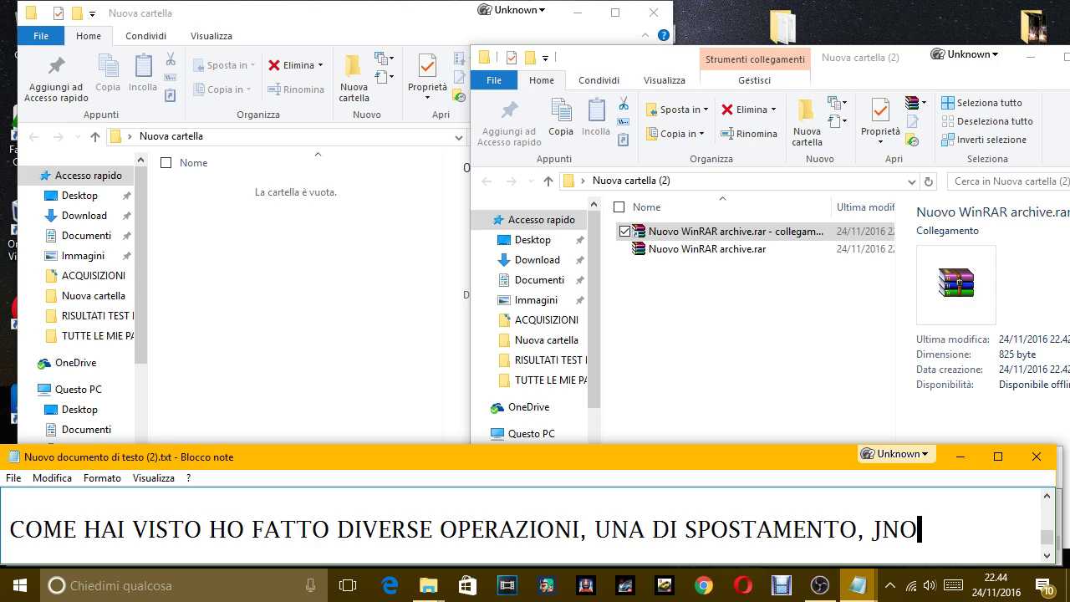
{"action": "key", "text": "BackSpace"}
{"action": "key", "text": "BackSpace"}
{"action": "key", "text": "BackSpace"}
{"action": "type", "text": "N"}
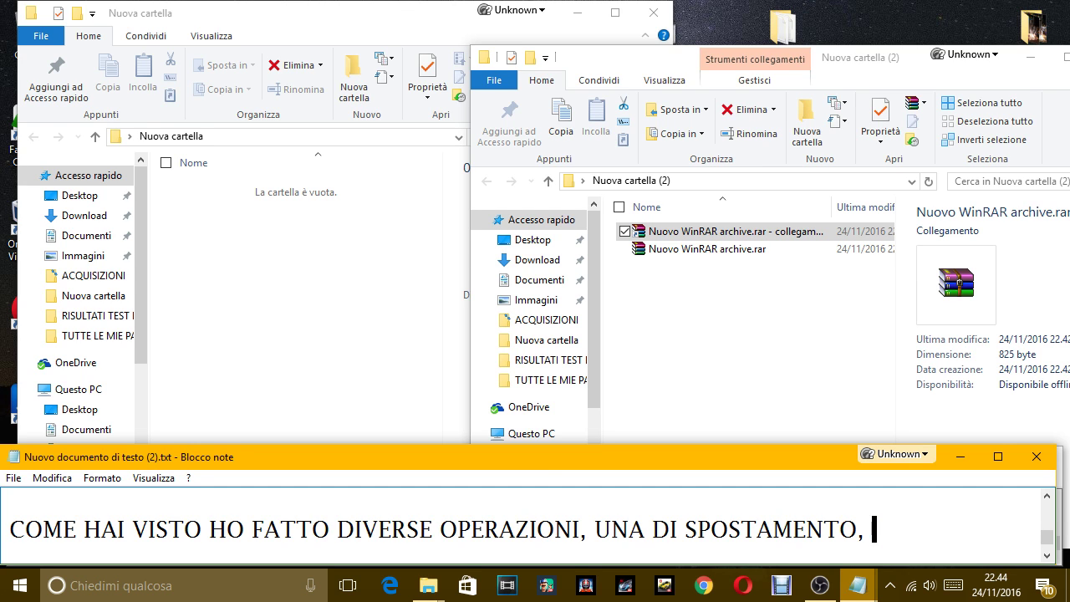
Add "UNA DI COPIA E UNA DI COLLEGAMENTO," to the list of operations in the note
{"action": "type", "text": "UNA DI COPI"}
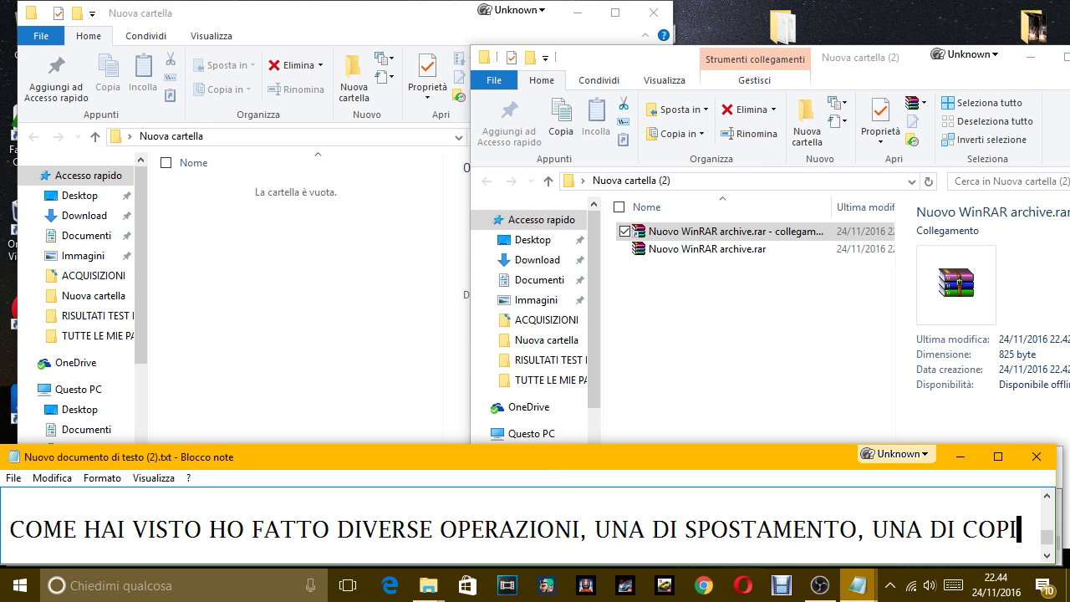
{"action": "type", "text": "A E N"}
{"action": "key", "text": "BackSpace"}
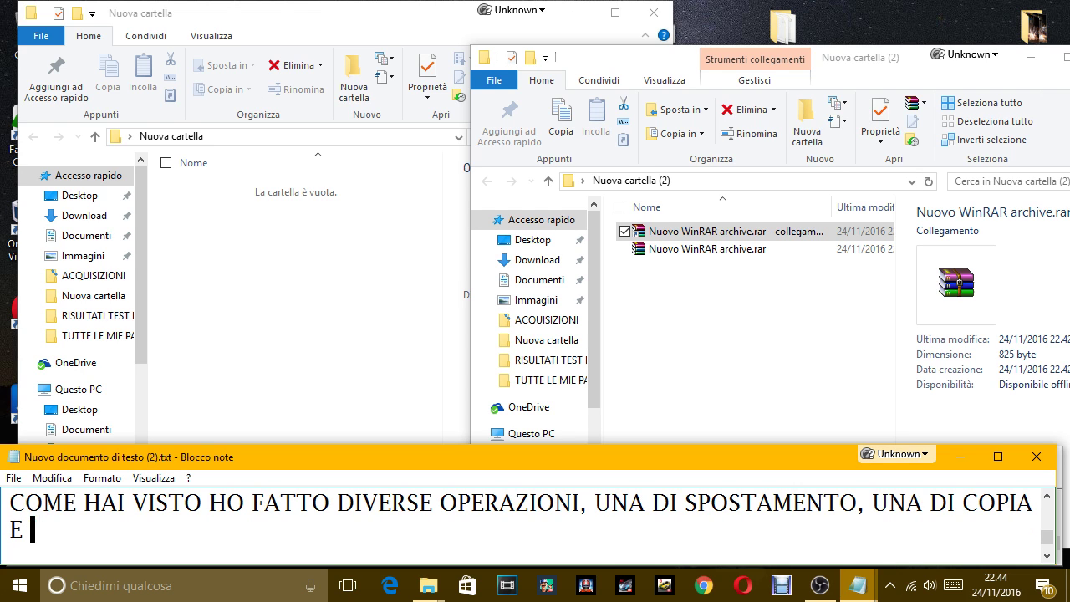
{"action": "type", "text": "UNA DI COLL"}
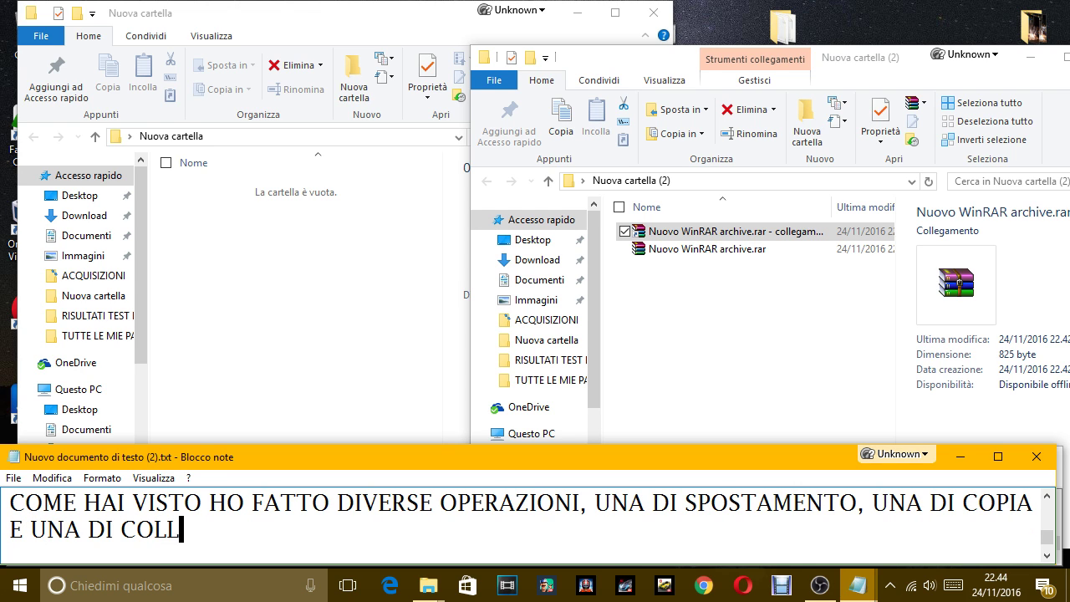
{"action": "type", "text": "EGAMENTO, E"}
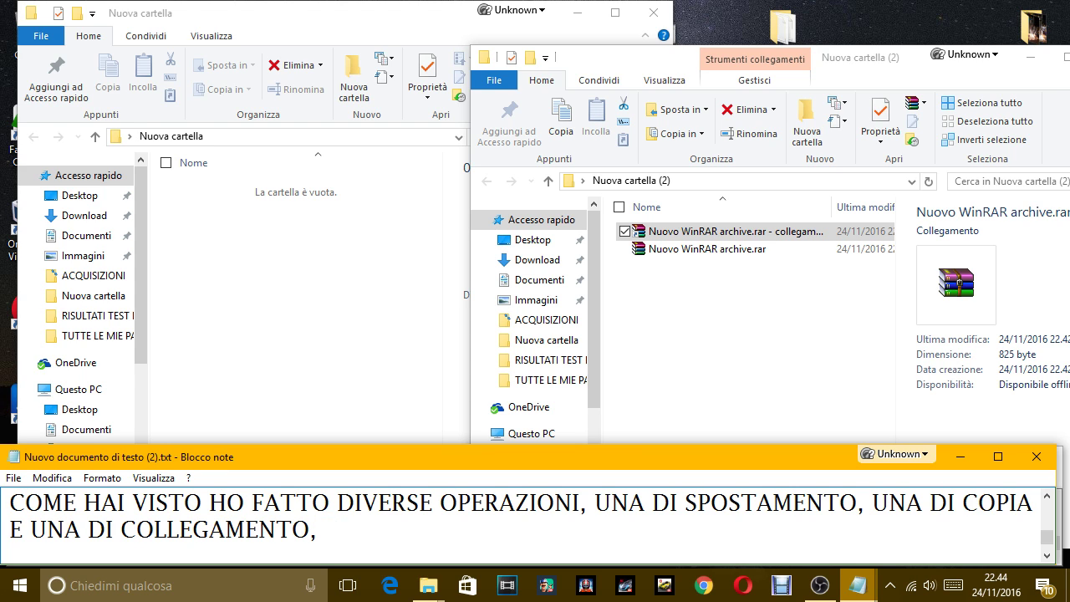
{"action": "key", "text": "BackSpace"}
Extend the sentence in the note with "ALL'INTERNO DI DIVERSE CARTELLE, IN"
{"action": "type", "text": "ALL'INTERNO"}
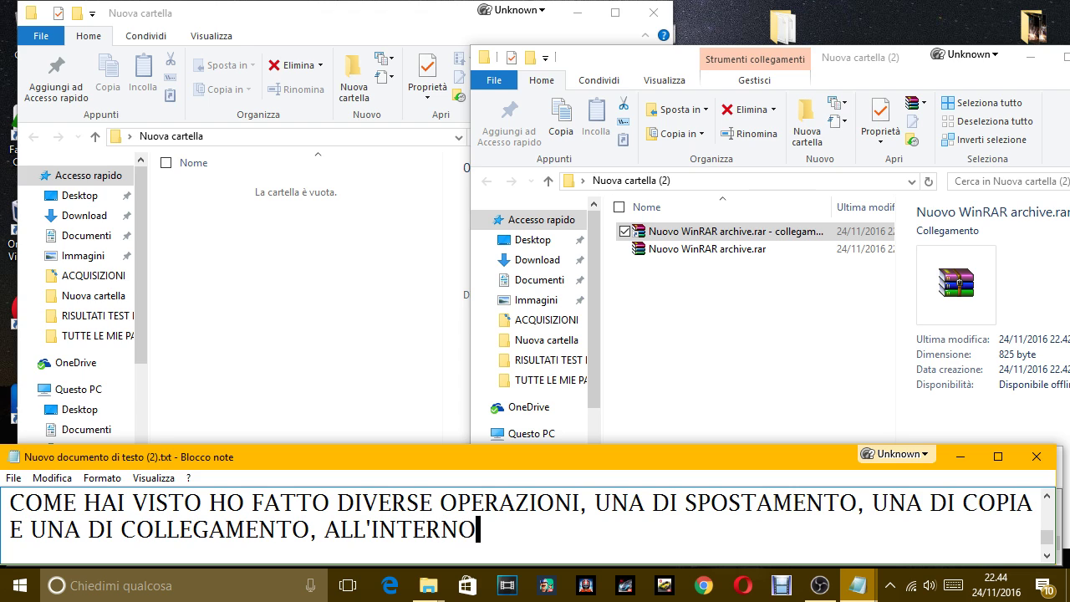
{"action": "type", "text": " DI DVER"}
{"action": "key", "text": "BackSpace"}
{"action": "key", "text": "BackSpace"}
{"action": "key", "text": "BackSpace"}
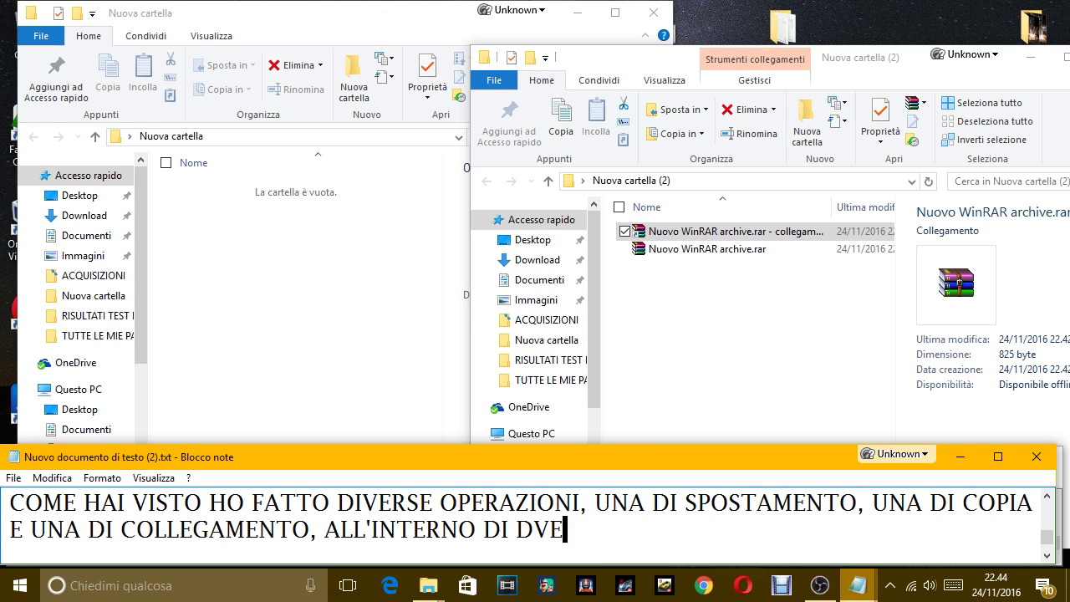
{"action": "type", "text": "IVERSE CAR"}
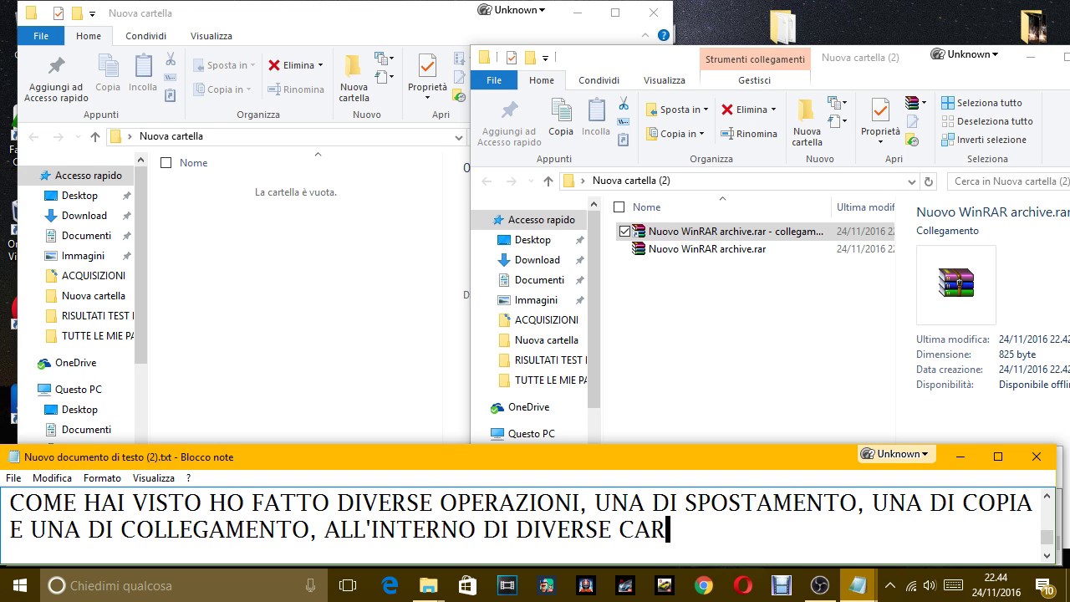
{"action": "type", "text": "TELLE, IN "}
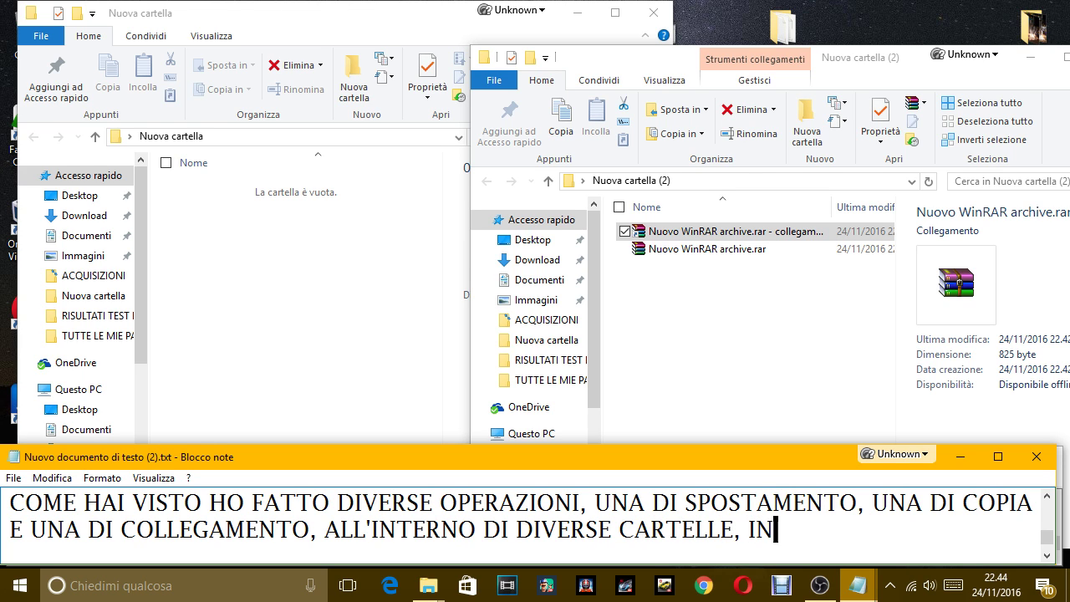
Finish the sentence in the note with "QUESTO CASO DUE CARTELLE."
{"action": "type", "text": "QUESTO CAS"}
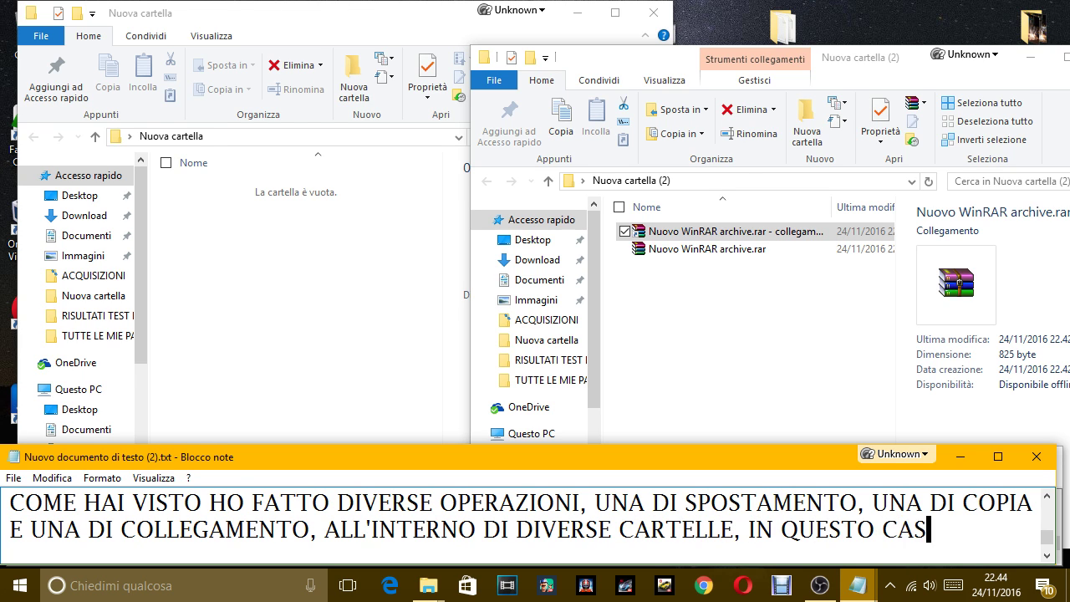
{"action": "type", "text": "O DUE "}
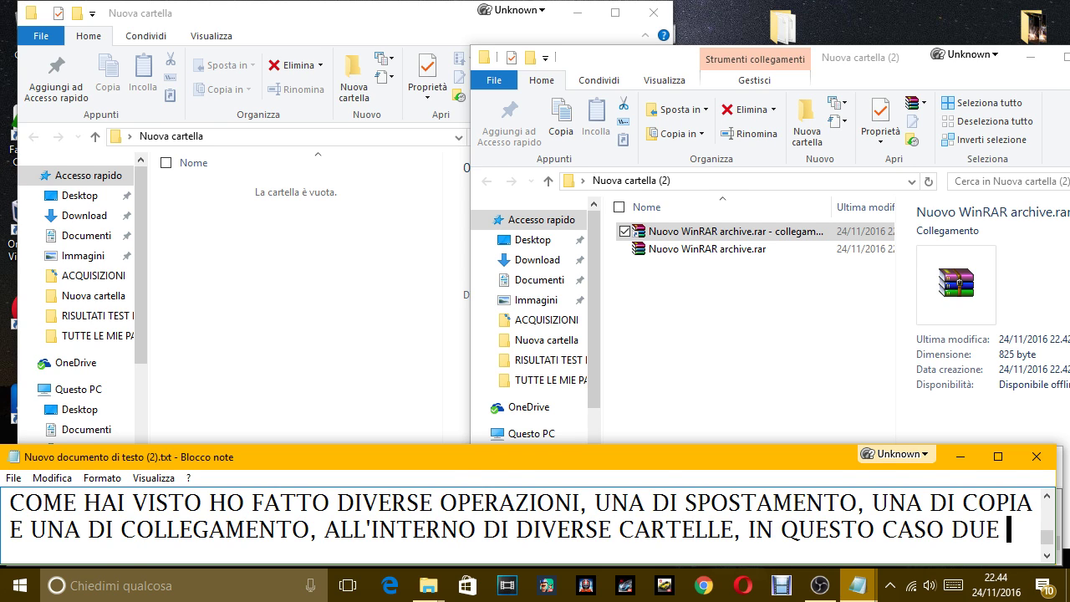
{"action": "type", "text": "CARTELLAE"}
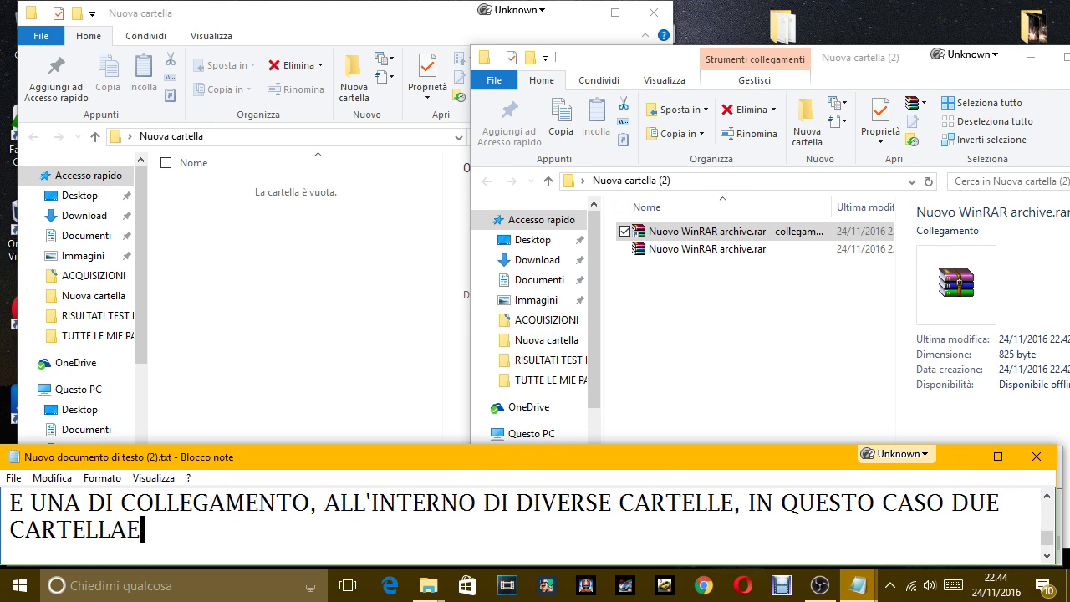
{"action": "key", "text": "BackSpace"}
{"action": "key", "text": "BackSpace"}
{"action": "type", "text": "E."}
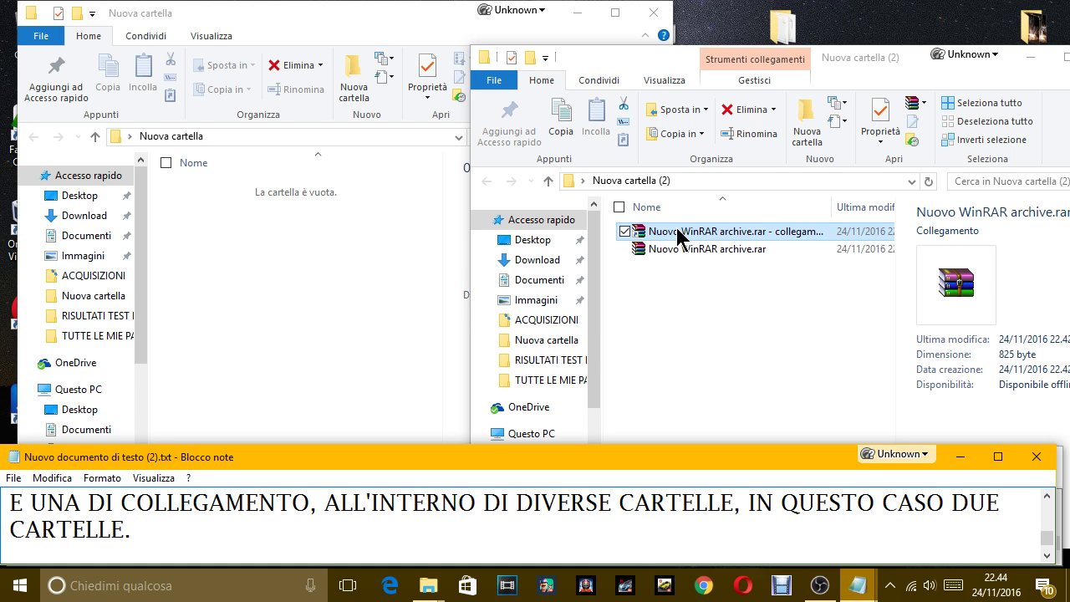
Move the shortcut "Nuovo WinRAR archive.rar - collegamento" from "Nuova cartella (2)" into "Nuova cartella" with Sposta qui
{"action": "left_click_drag", "start_coordinate": [678, 236], "coordinate": [322, 232]}
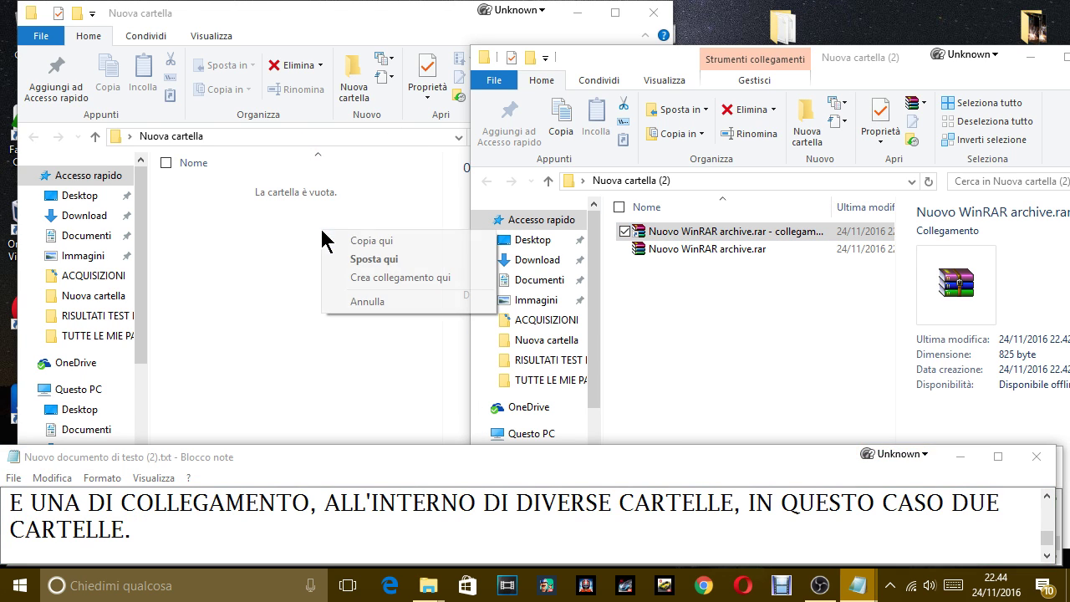
{"action": "left_click", "coordinate": [357, 259]}
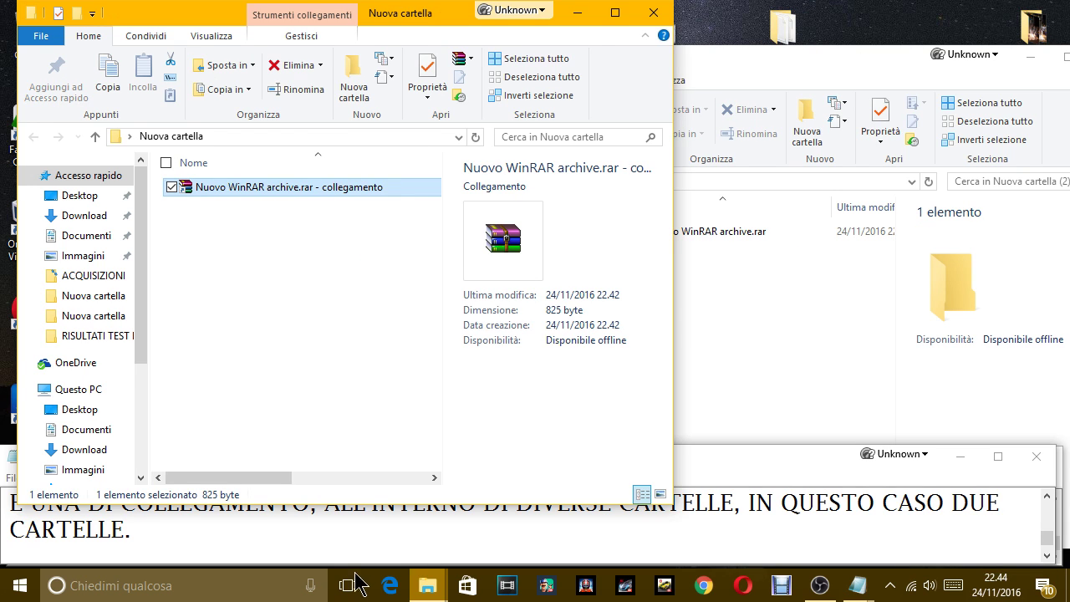
Return to the note and add "ADESSO HO SPOSTATO LA CARTELLA" after "DUE CARTELLE."
{"action": "left_click", "coordinate": [174, 539]}
{"action": "type", "text": "A"}
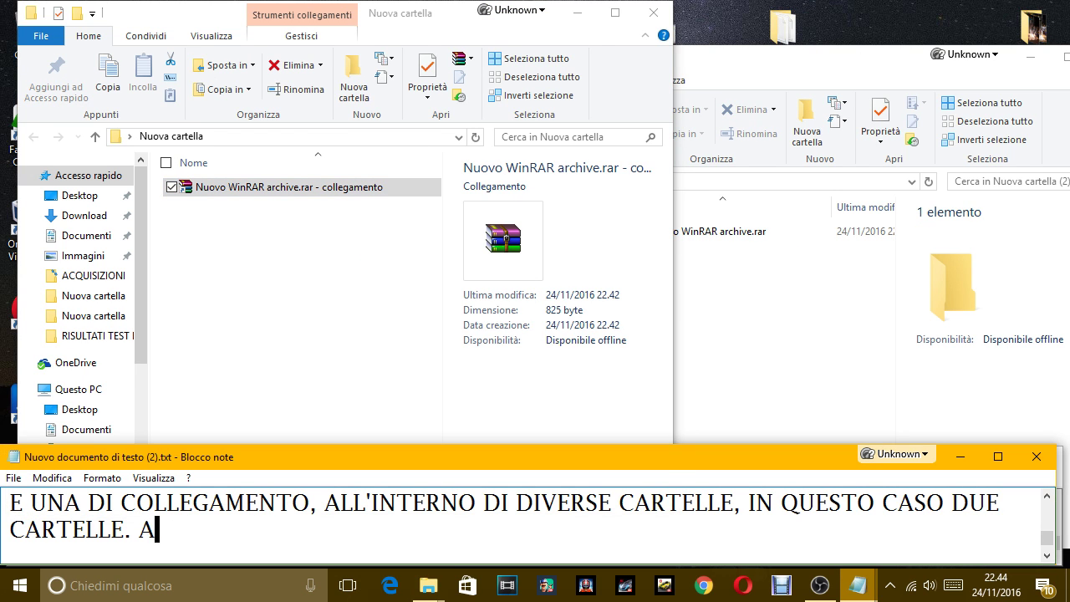
{"action": "type", "text": "DESSO HO SPOST"}
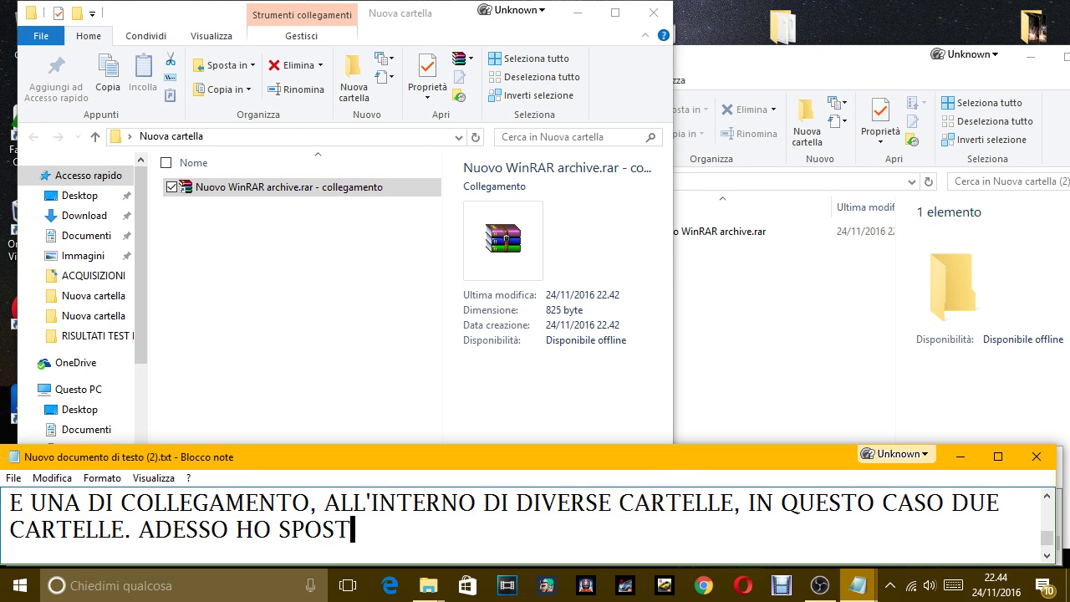
{"action": "type", "text": "ATO LA CARTELLA"}
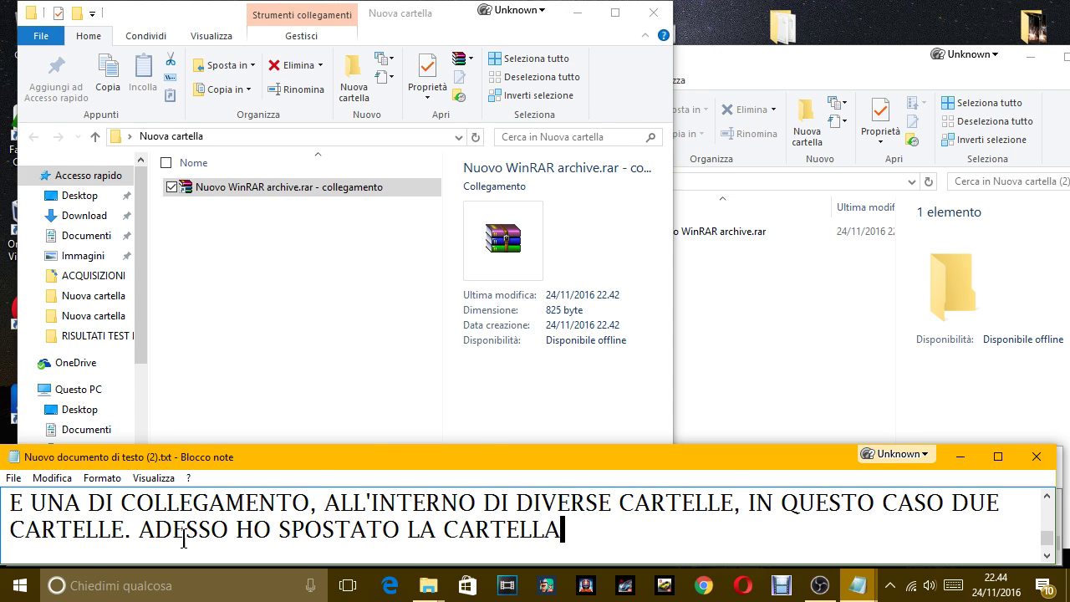
Create a shortcut to "Nuovo WinRAR archive.rar" from "Nuova cartella (2)" inside "Nuova cartella" with Crea collegamento qui
{"action": "left_click", "coordinate": [730, 334]}
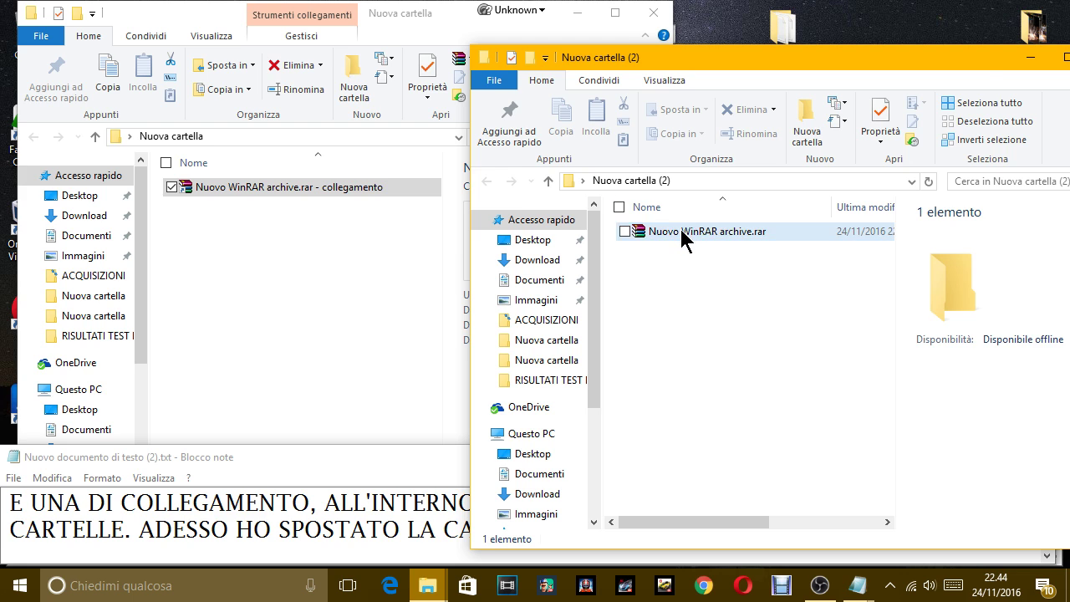
{"action": "left_click_drag", "start_coordinate": [679, 226], "coordinate": [279, 279]}
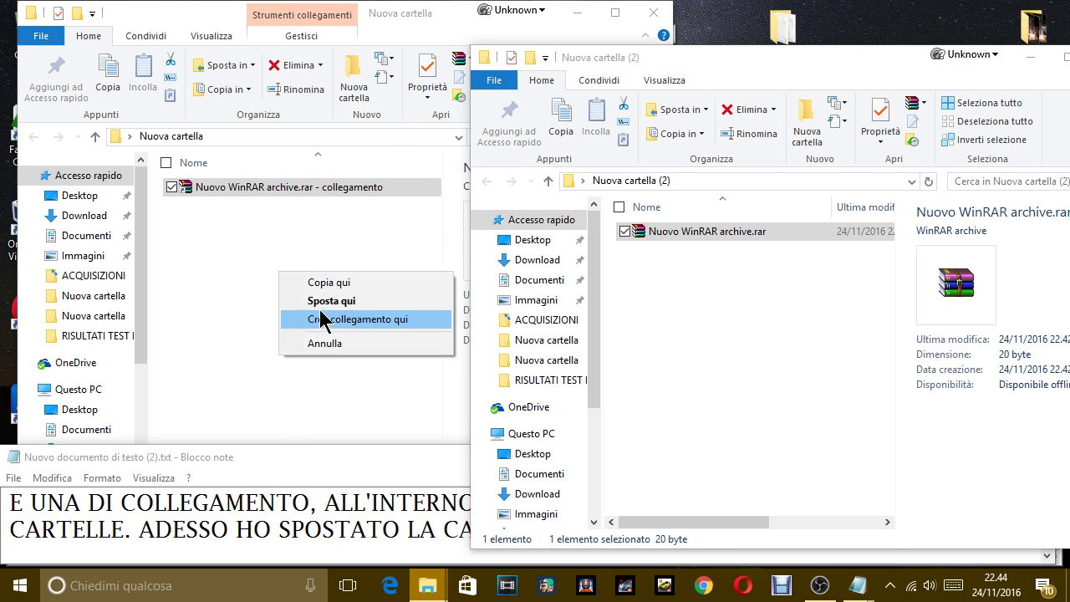
{"action": "left_click", "coordinate": [321, 315]}
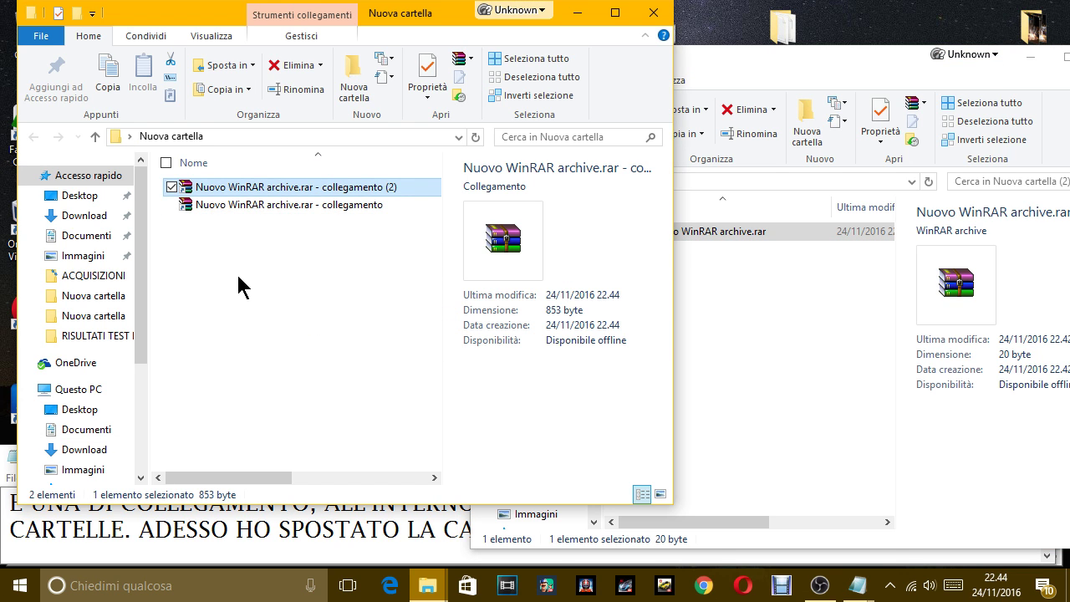
Complete the note's sentence about the moved folder with ", ORA INVECE UN COLLEGAMENTO."
{"action": "left_click", "coordinate": [336, 529]}
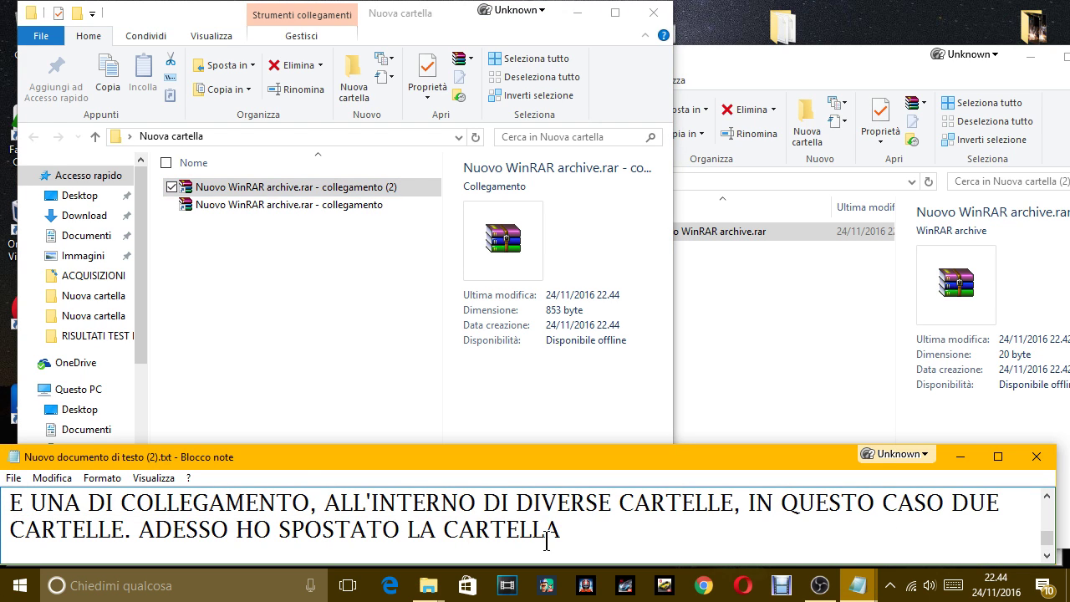
{"action": "type", "text": ", ORA INVECE "}
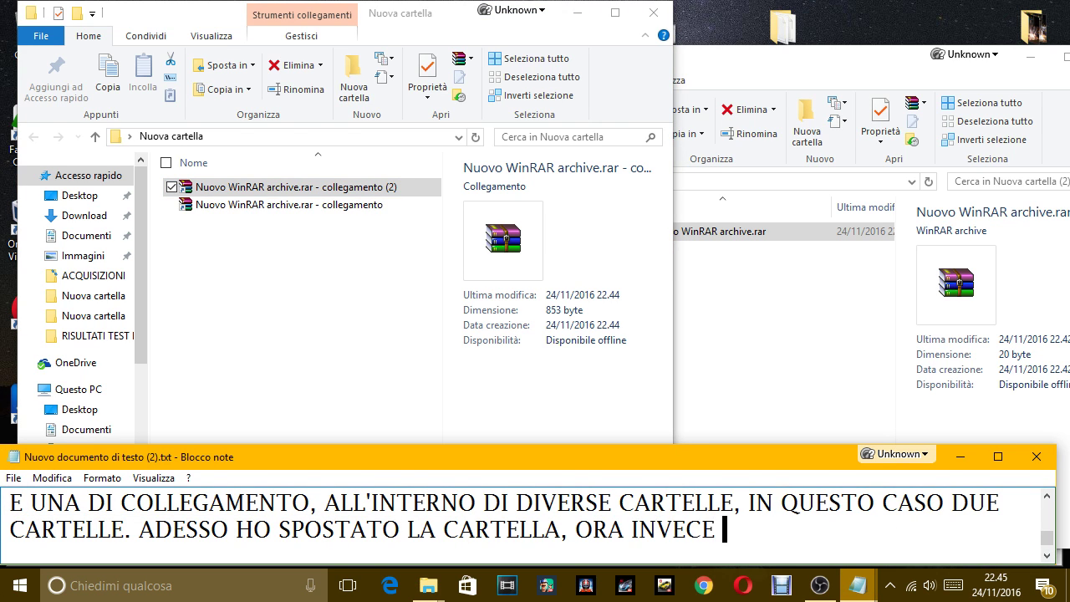
{"action": "type", "text": "UN COLLEGAMENTO."}
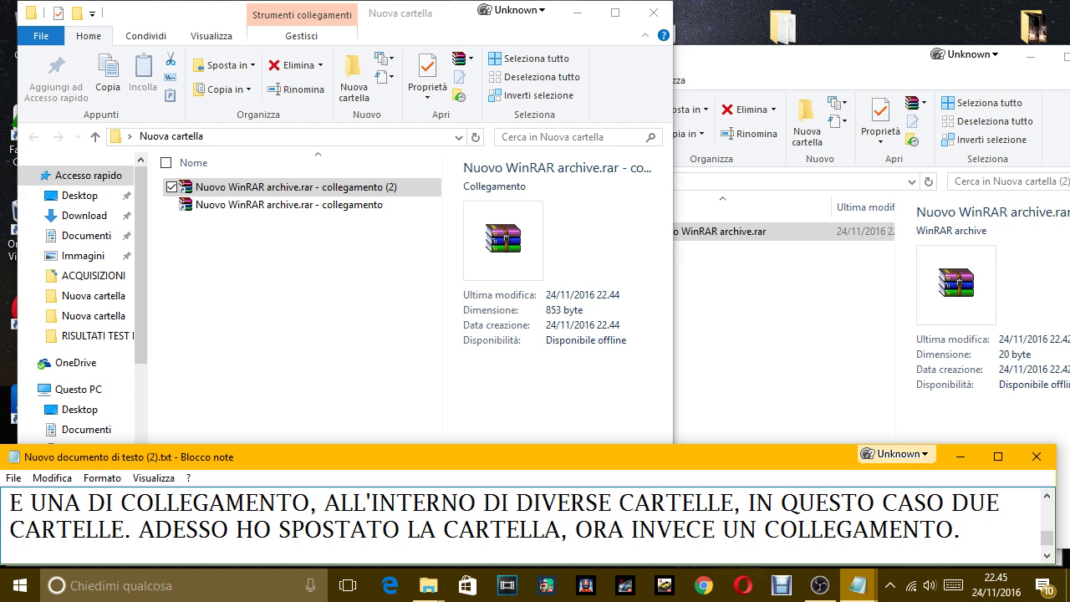
Copy "Nuovo WinRAR archive.rar" from "Nuova cartella (2)" into "Nuova cartella" with Copia qui
{"action": "left_click", "coordinate": [769, 310]}
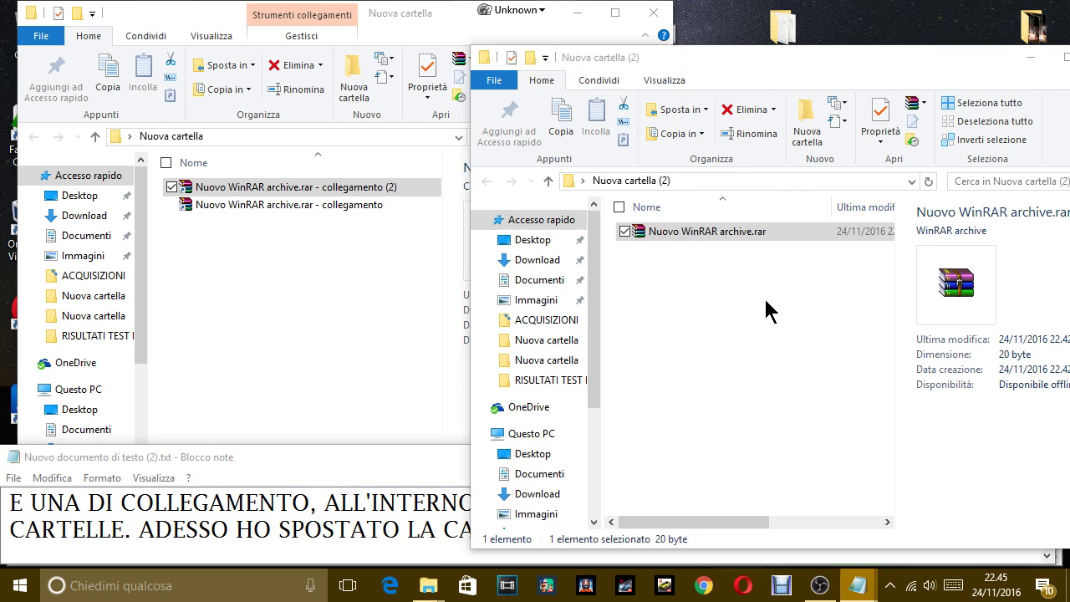
{"action": "left_click_drag", "start_coordinate": [704, 239], "coordinate": [279, 316]}
{"action": "left_click", "coordinate": [313, 326]}
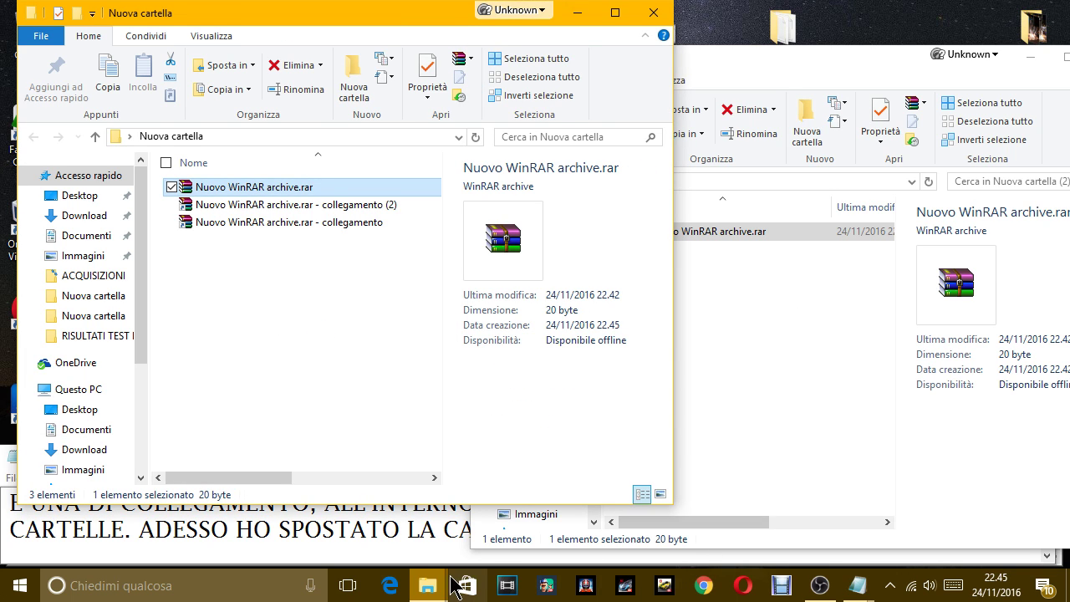
Return to the note and write "LA TERZA UNA COPIA, TI HO GIA SPIEGATO" on the empty line
{"action": "left_click", "coordinate": [432, 547]}
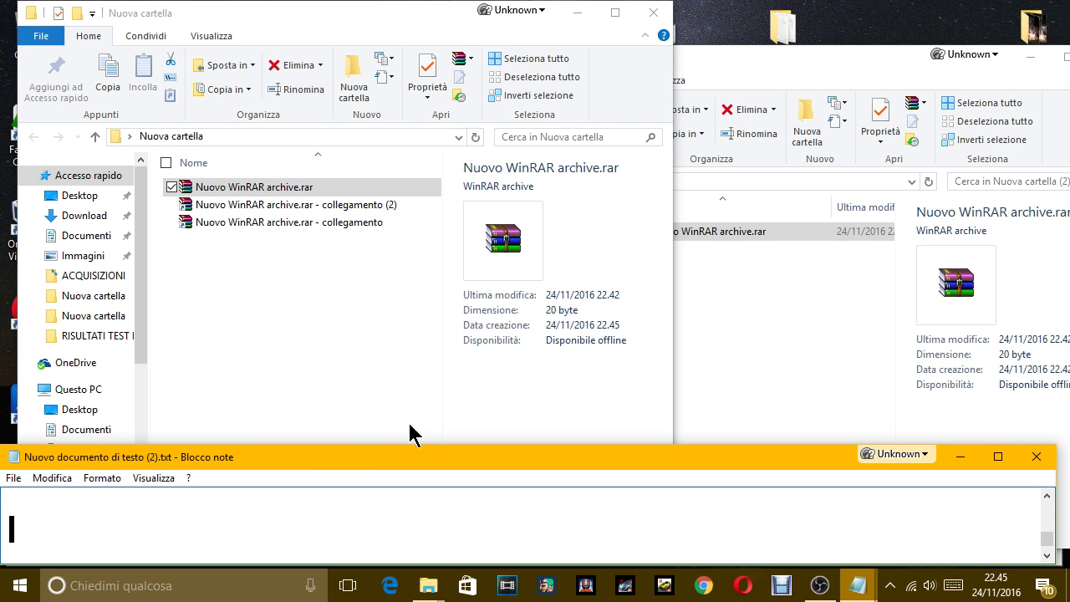
{"action": "type", "text": "LA TERZ"}
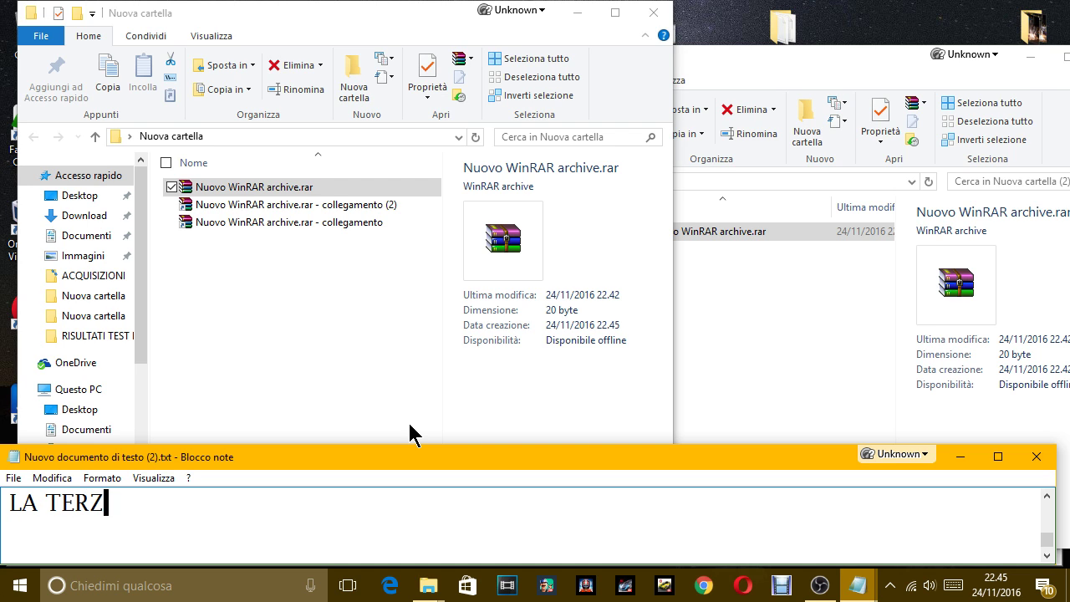
{"action": "type", "text": "A UNA COPIA,"}
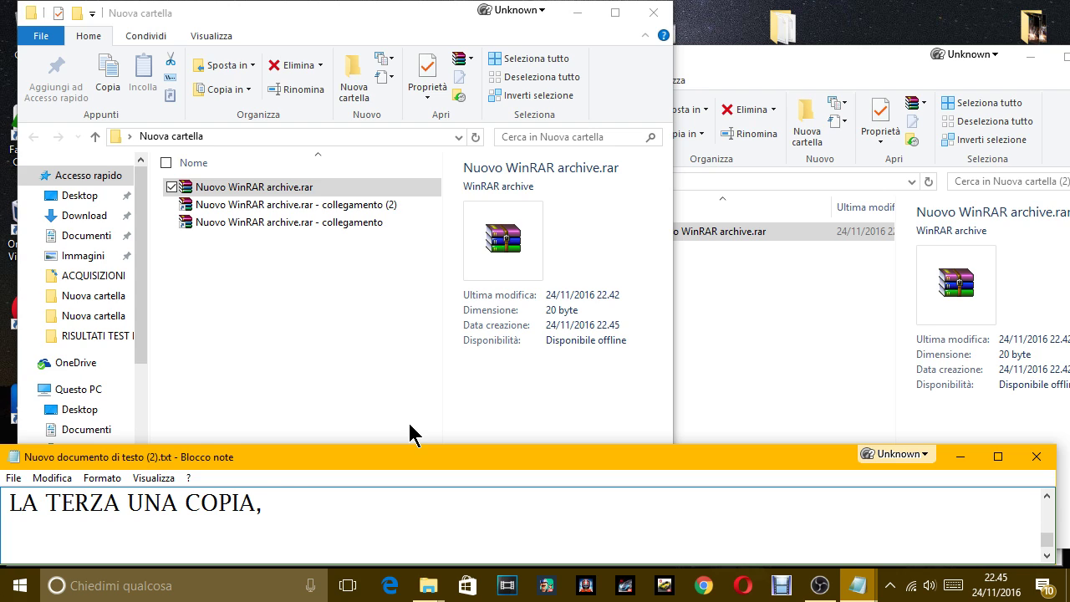
{"action": "type", "text": " TI HO FA"}
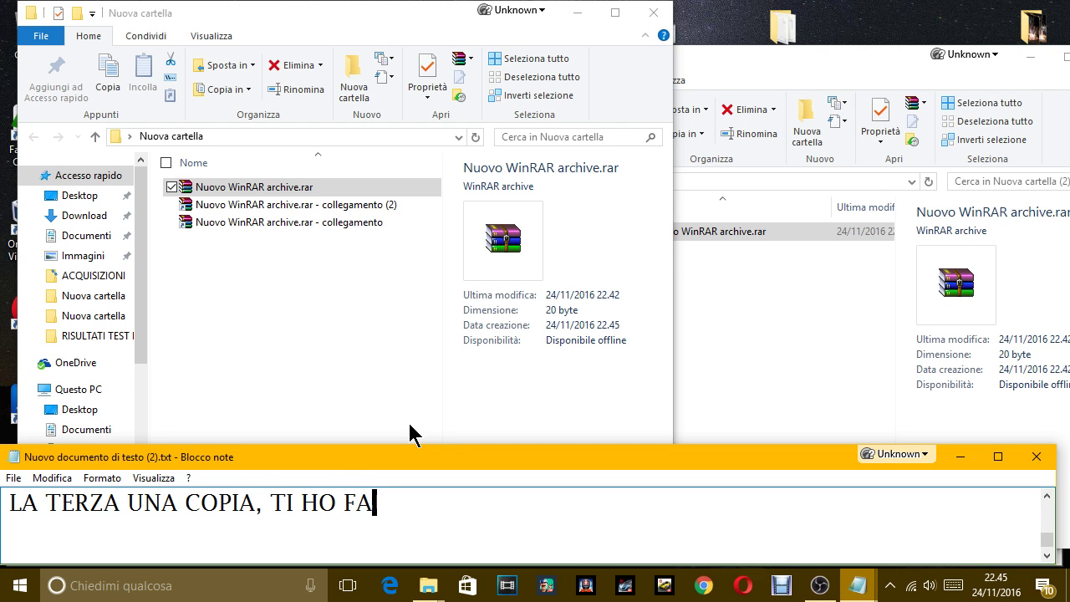
{"action": "key", "text": "BackSpace"}
{"action": "key", "text": "BackSpace"}
{"action": "type", "text": "GIA SP"}
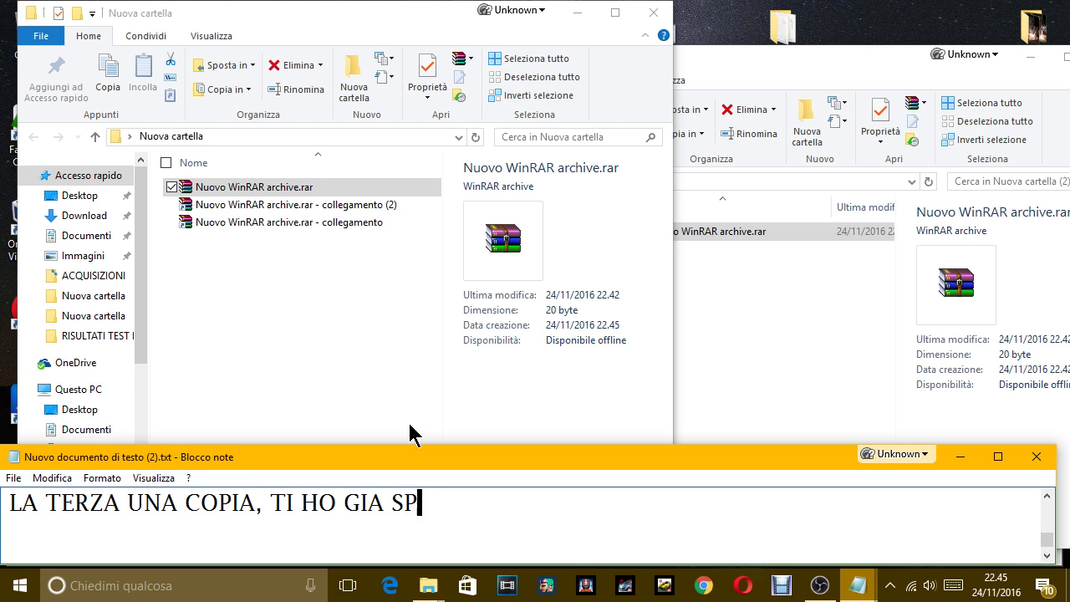
{"action": "type", "text": "IEGATO "}
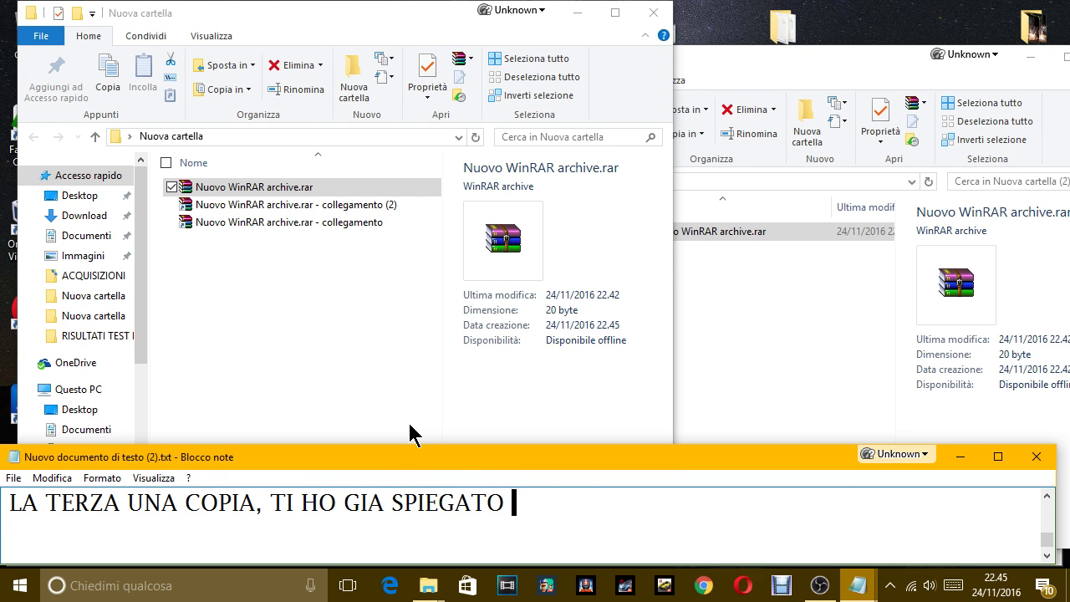
Continue the note's sentence about the third item with "PRIMA LA DIFFERENZA TRA IL LINK"
{"action": "type", "text": "PRIMA COA"}
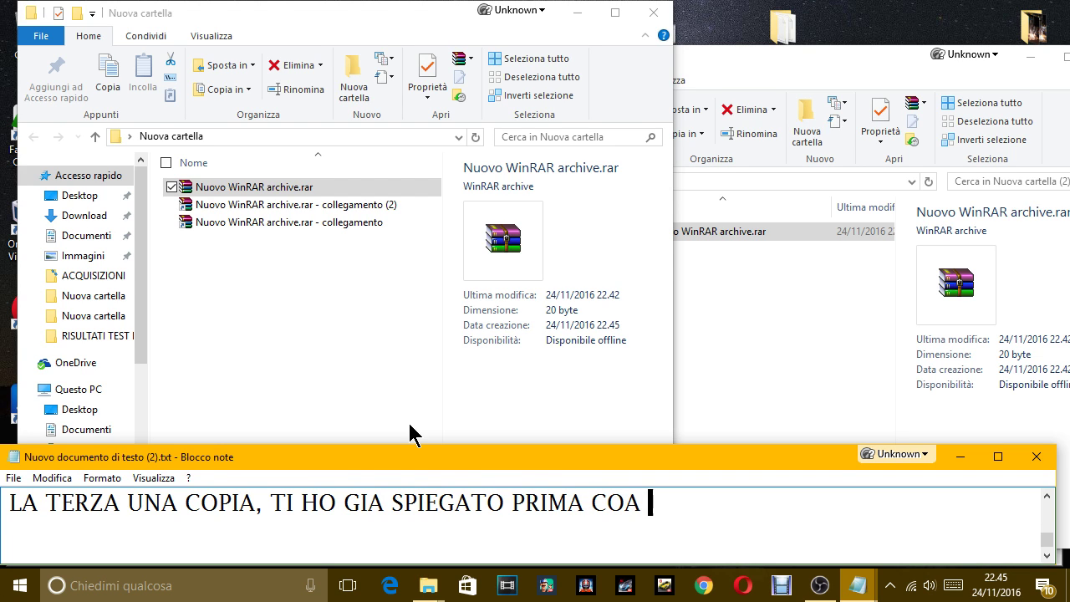
{"action": "key", "text": "BackSpace"}
{"action": "key", "text": "BackSpace"}
{"action": "key", "text": "BackSpace"}
{"action": "key", "text": "BackSpace"}
{"action": "type", "text": "LA DIF"}
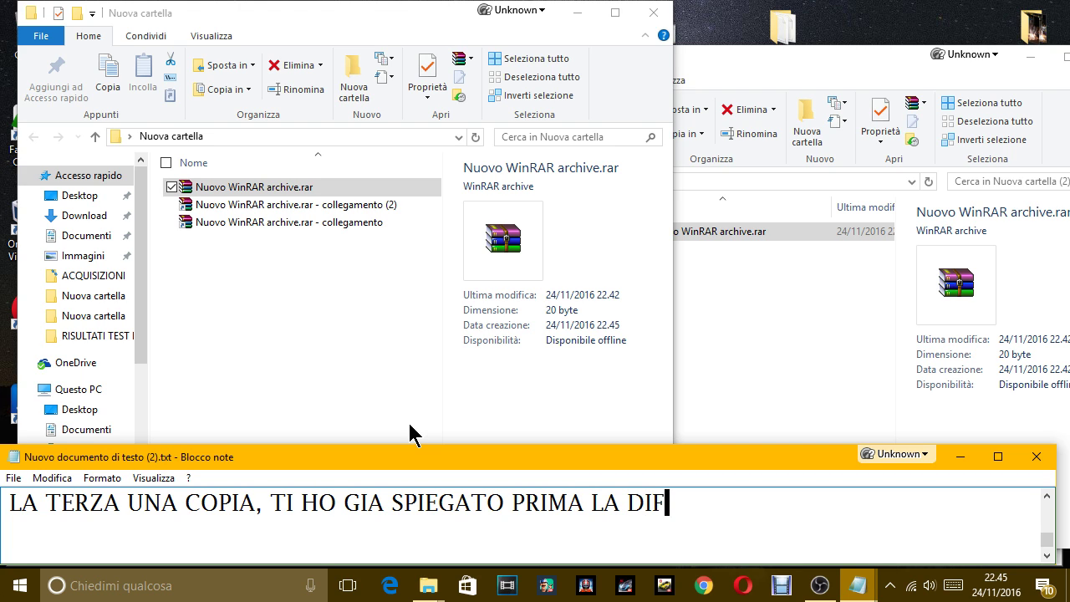
{"action": "type", "text": "FERENZA "}
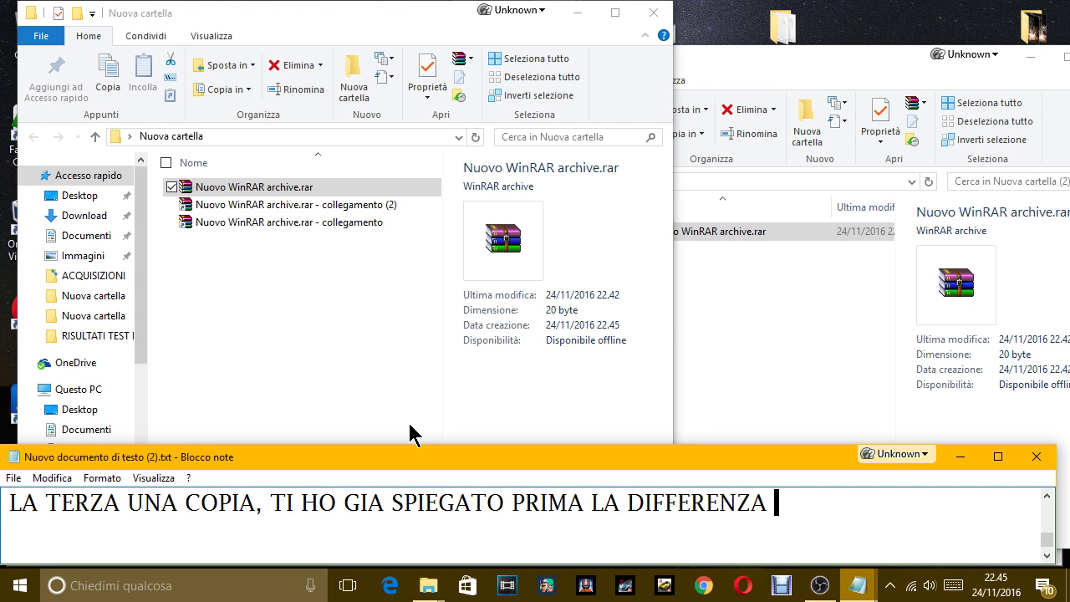
{"action": "type", "text": "TRA IL CO"}
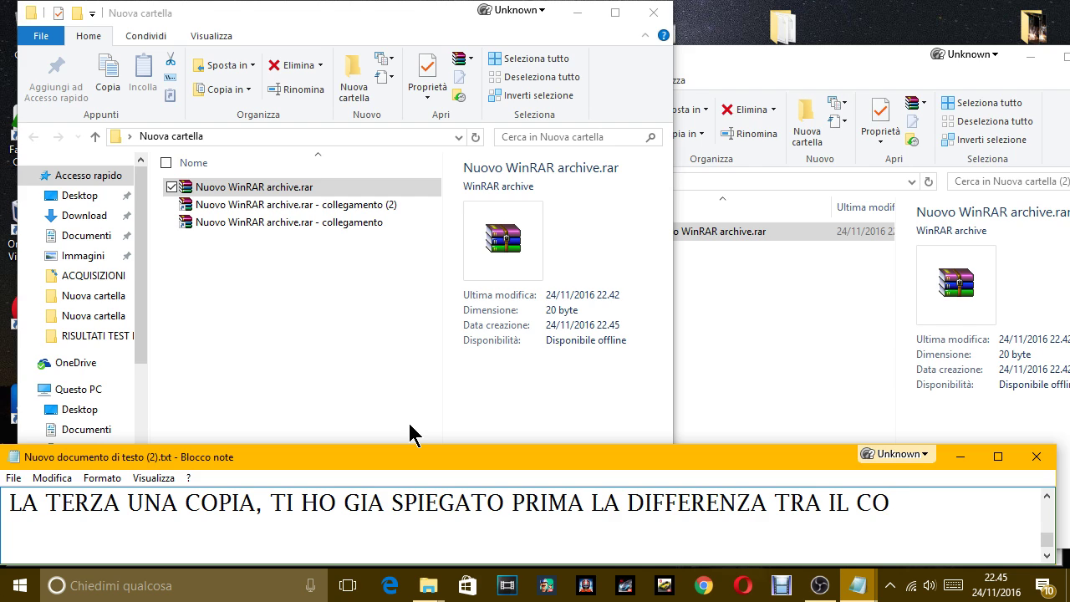
{"action": "key", "text": "BackSpace"}
{"action": "key", "text": "BackSpace"}
{"action": "type", "text": "LINK"}
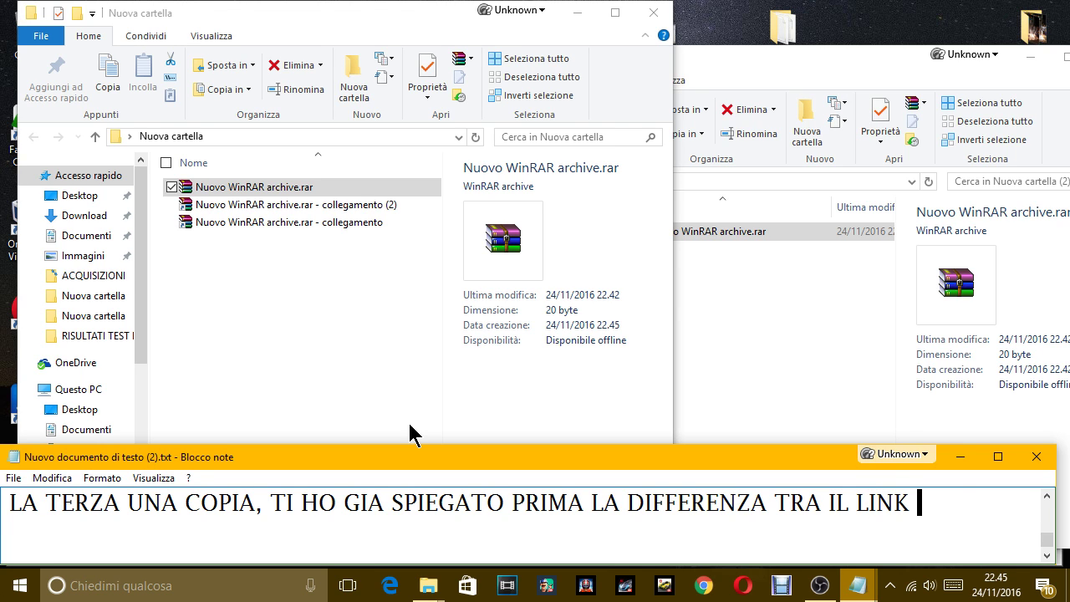
Finish the sentence about the link with "E LA COPIA VERA E PROPRIA DELLA CARTELLA."
{"action": "type", "text": " E IL O SP"}
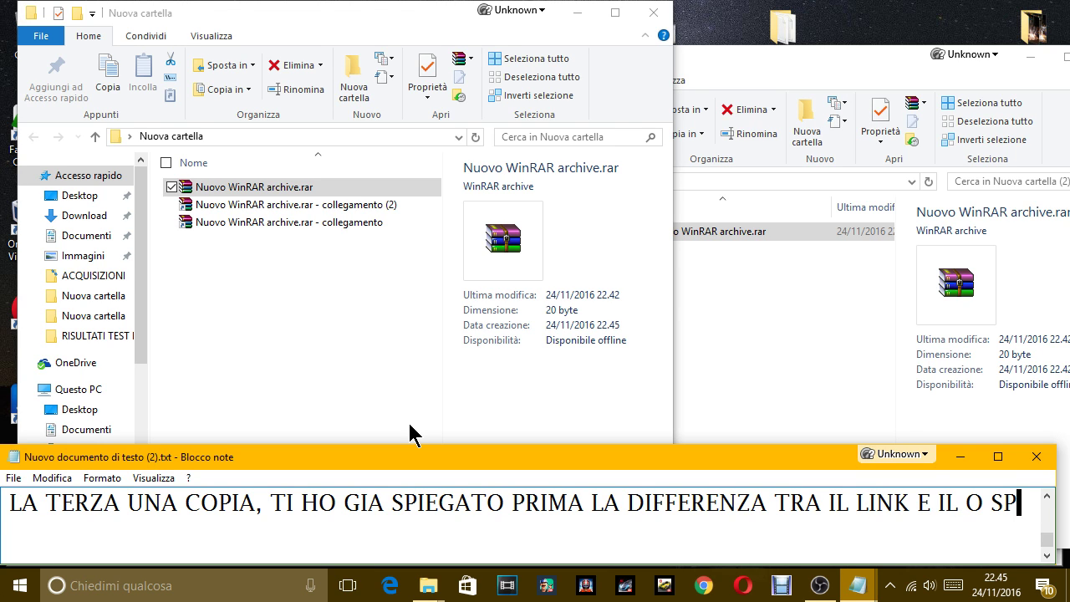
{"action": "key", "text": "BackSpace"}
{"action": "key", "text": "BackSpace"}
{"action": "key", "text": "BackSpace"}
{"action": "key", "text": "BackSpace"}
{"action": "key", "text": "BackSpace"}
{"action": "key", "text": "BackSpace"}
{"action": "key", "text": "BackSpace"}
{"action": "type", "text": "LA COPIA "}
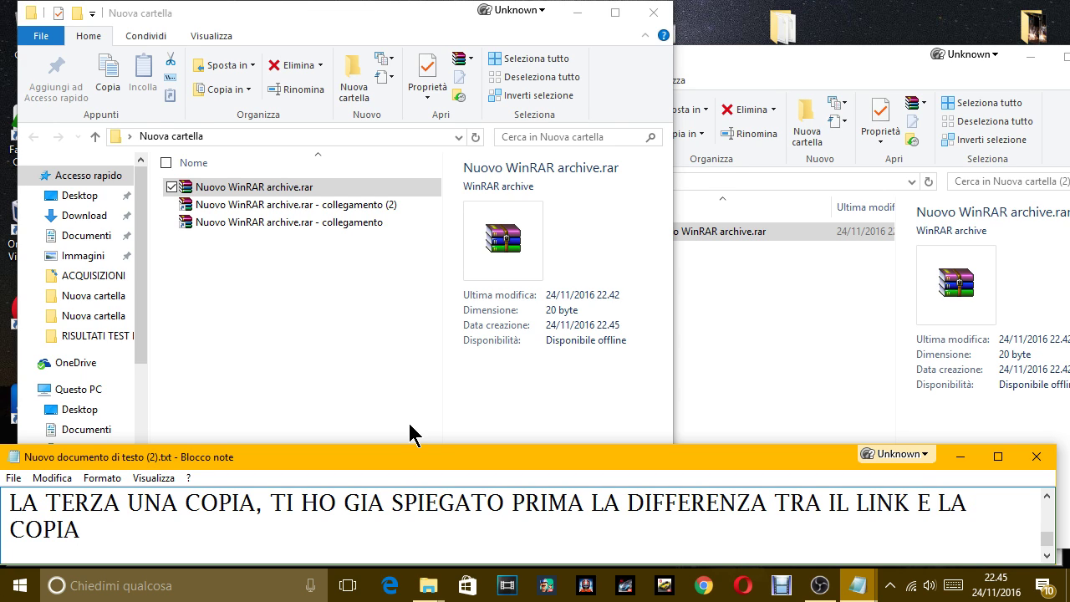
{"action": "type", "text": "VERA E PROP"}
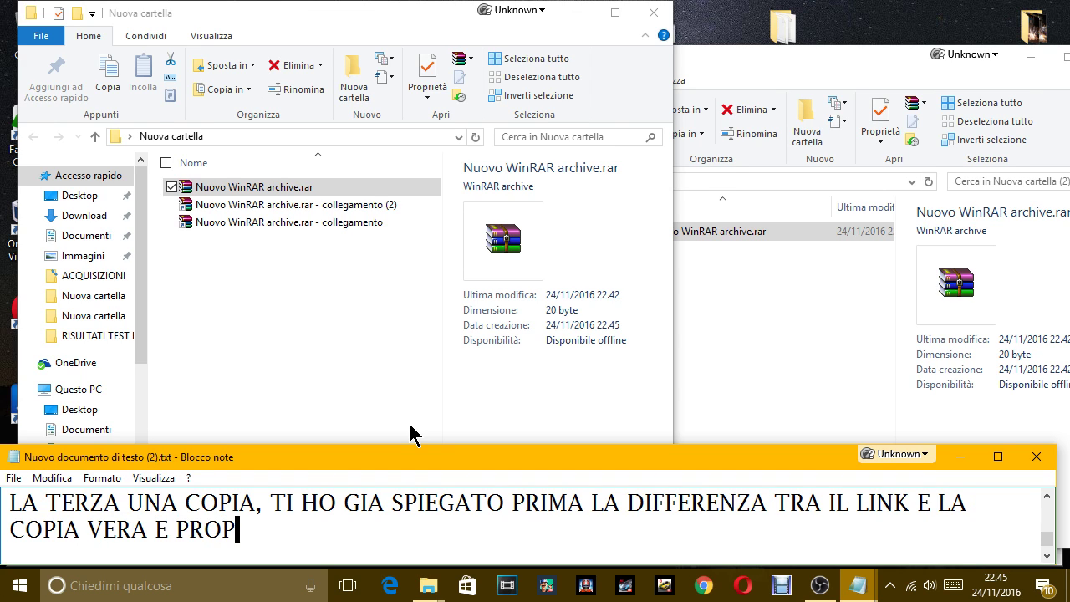
{"action": "type", "text": "RIA DELLA"}
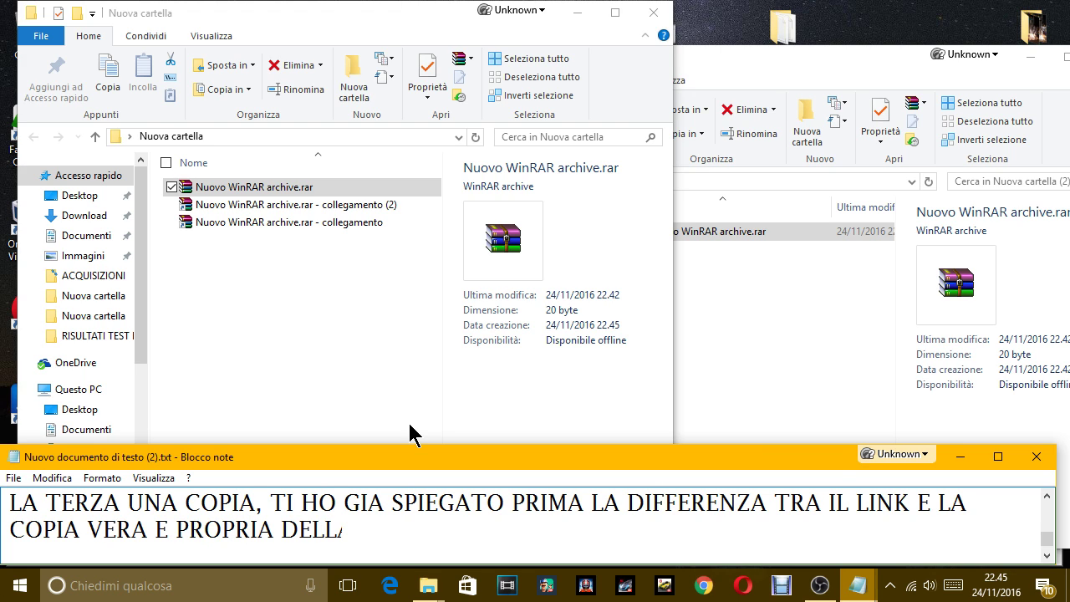
{"action": "type", "text": " CARTELLA."}
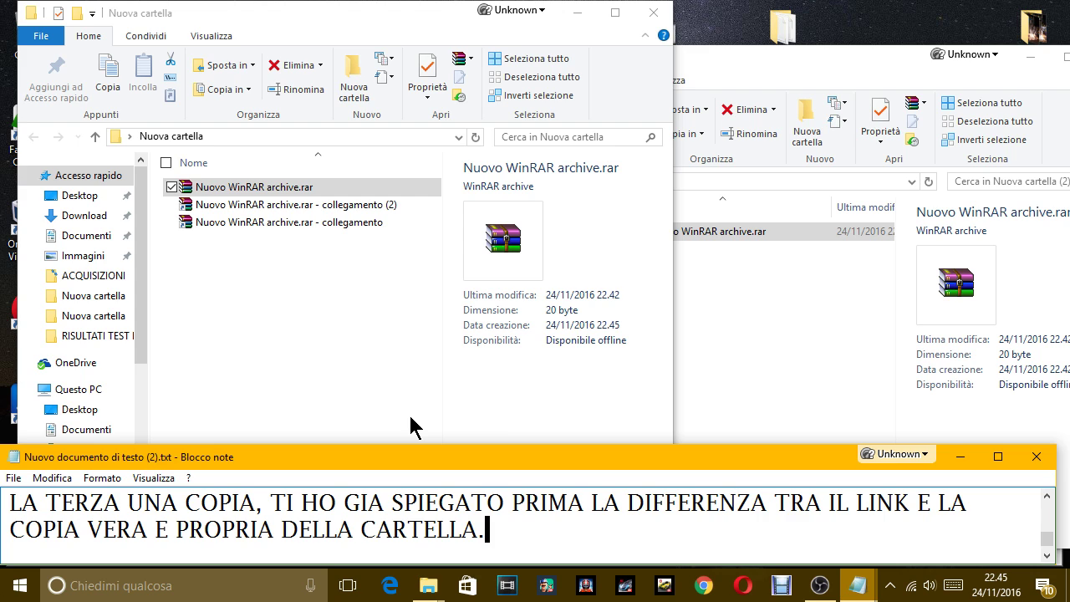
Leave a blank line in the note and add the farewell "TI SALUTO, AL PROSSIMO VIDEO."
{"action": "key", "text": "Return"}
{"action": "key", "text": "Return"}
{"action": "type", "text": "TI"}
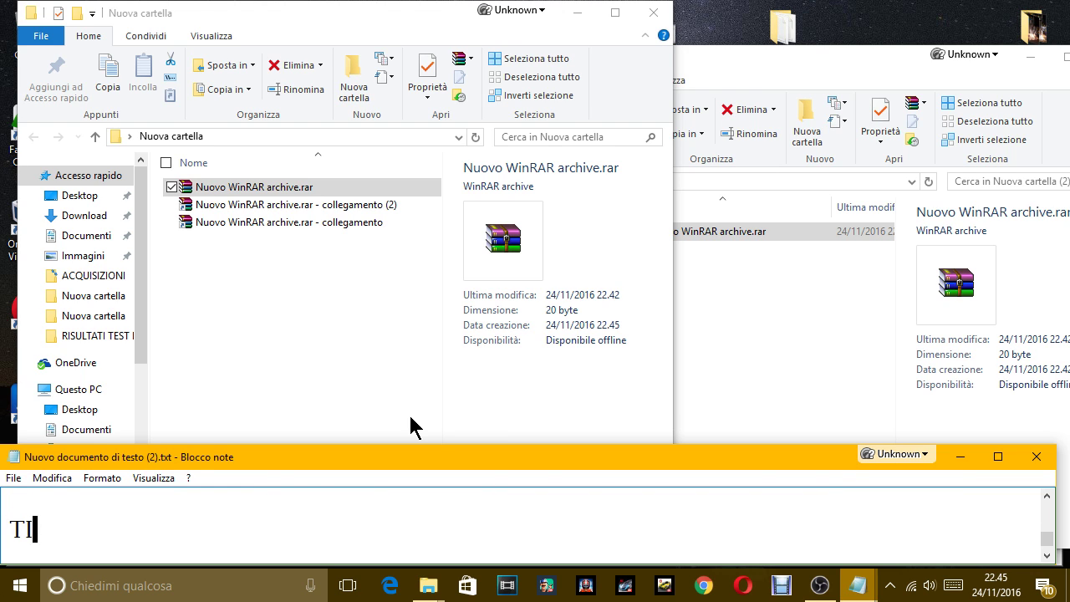
{"action": "type", "text": " SALUTO, A PR"}
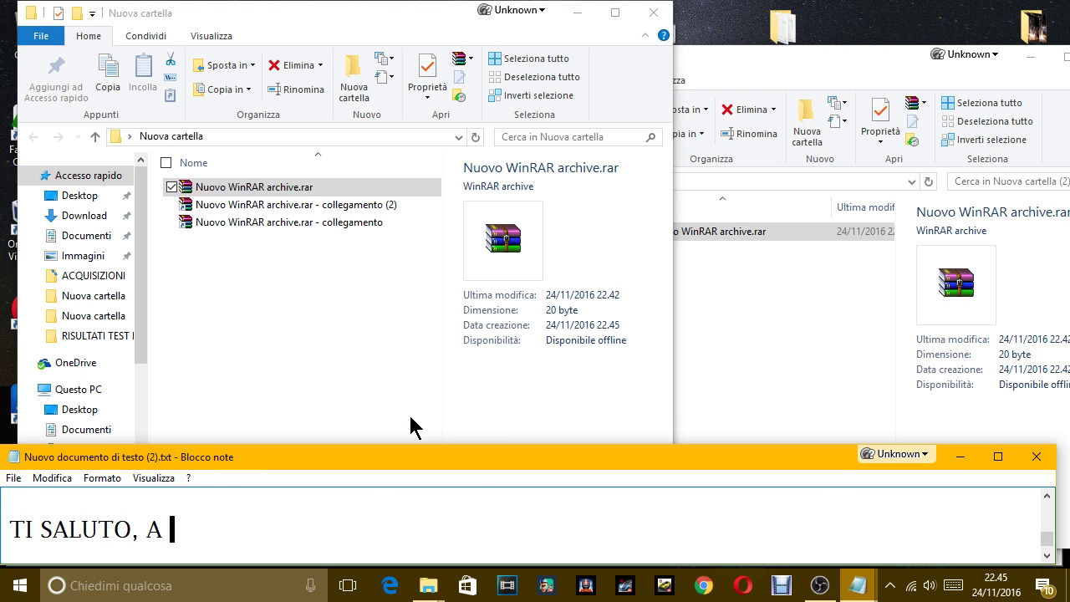
{"action": "key", "text": "BackSpace"}
{"action": "key", "text": "BackSpace"}
{"action": "key", "text": "BackSpace"}
{"action": "type", "text": "L PR"}
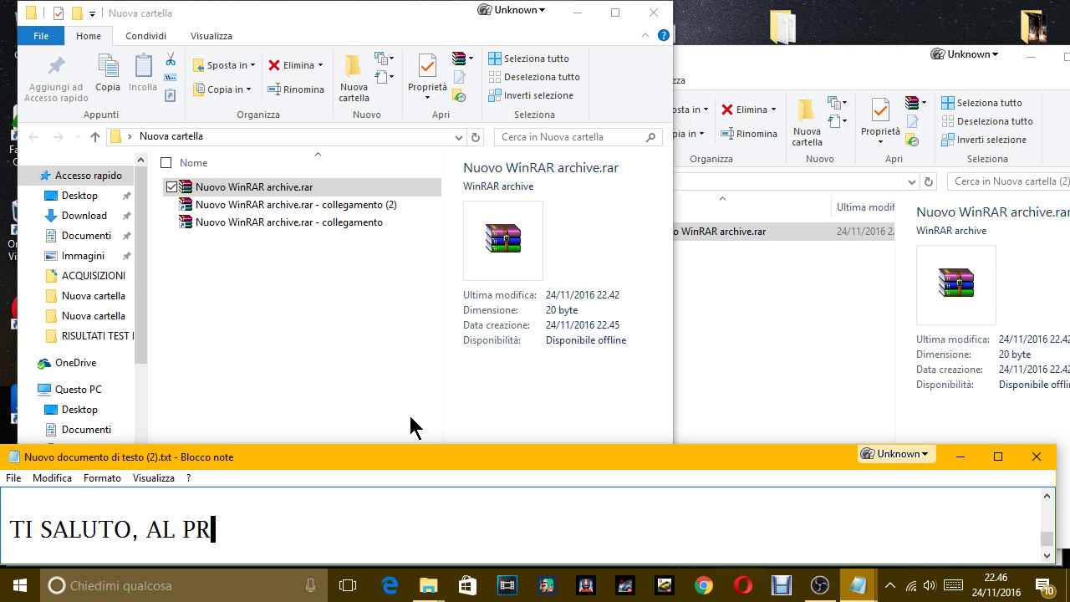
{"action": "type", "text": "OSSIMO VIDEO."}
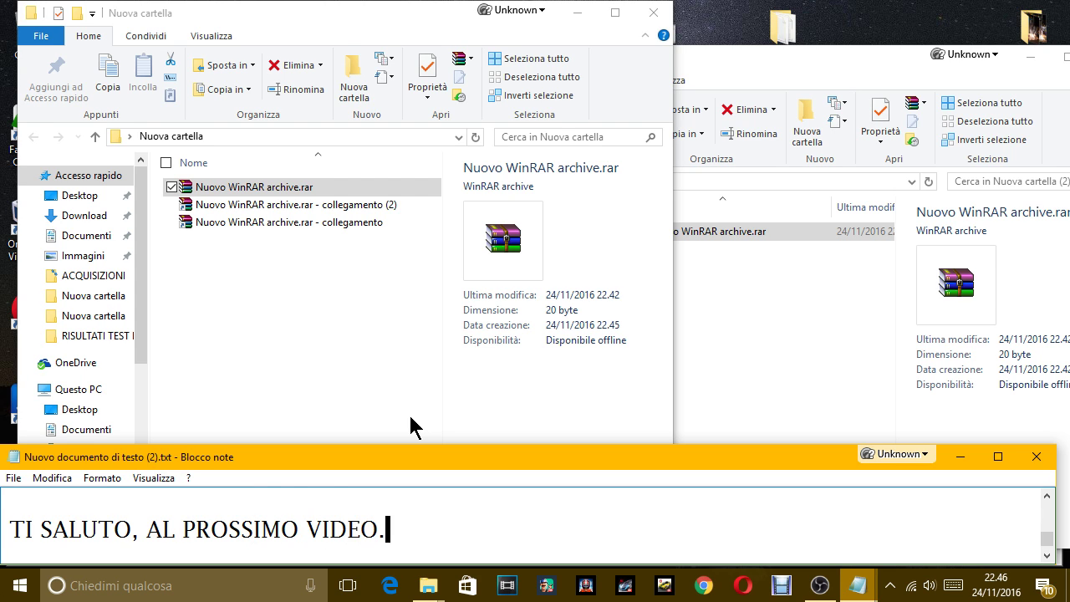
Add the line "SE TI è PIACIUTO, CLICCA MI PIACE E ISCRIVITI AL CANALE." below the farewell
{"action": "key", "text": "Return"}
{"action": "type", "text": "SE TI è"}
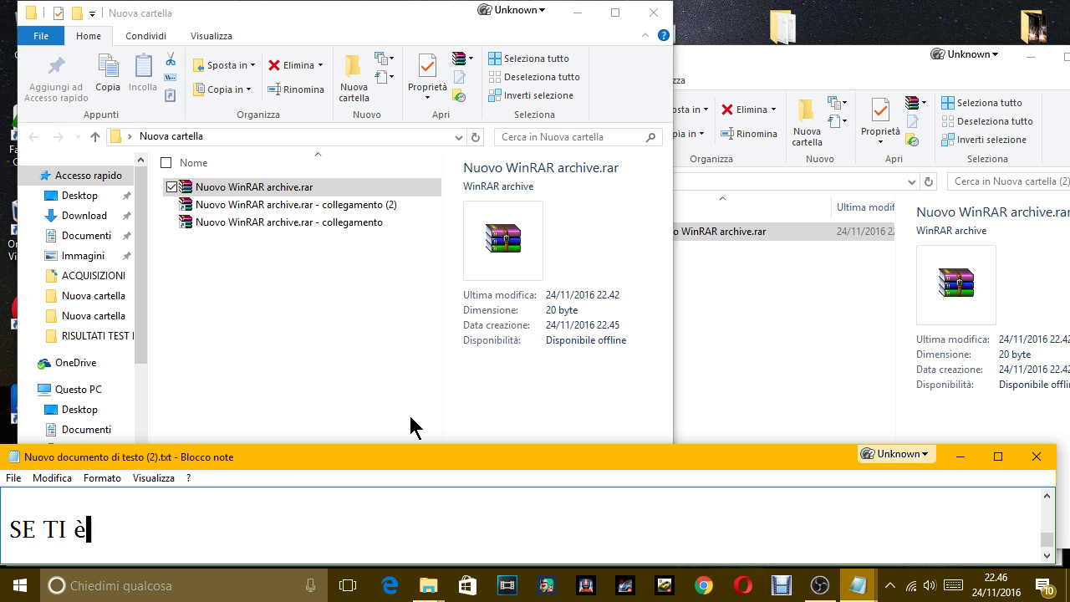
{"action": "type", "text": " PIACIUTO, "}
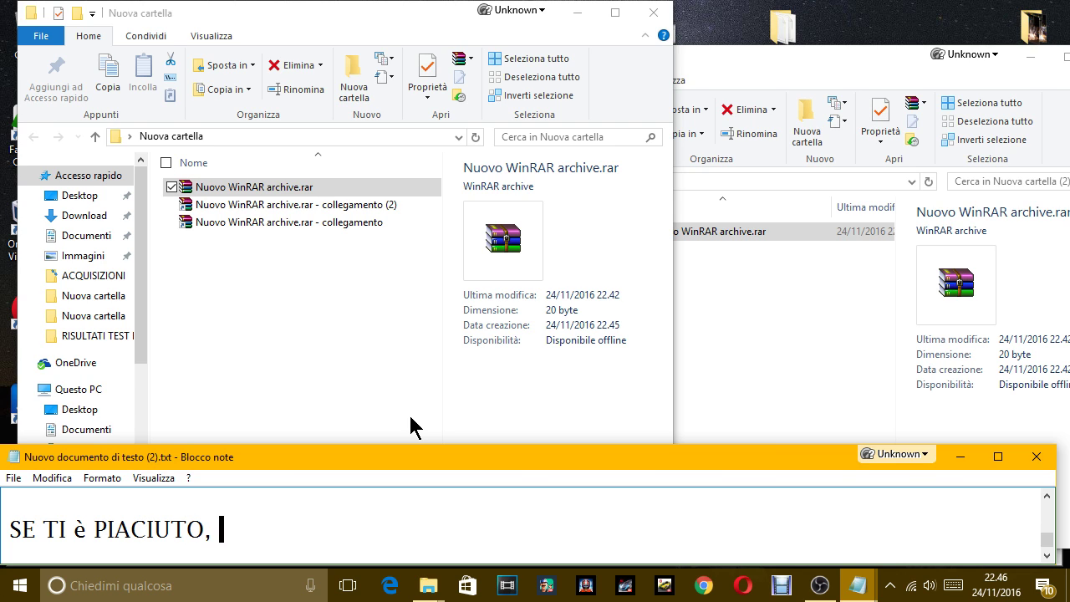
{"action": "type", "text": "CLICCA MI P"}
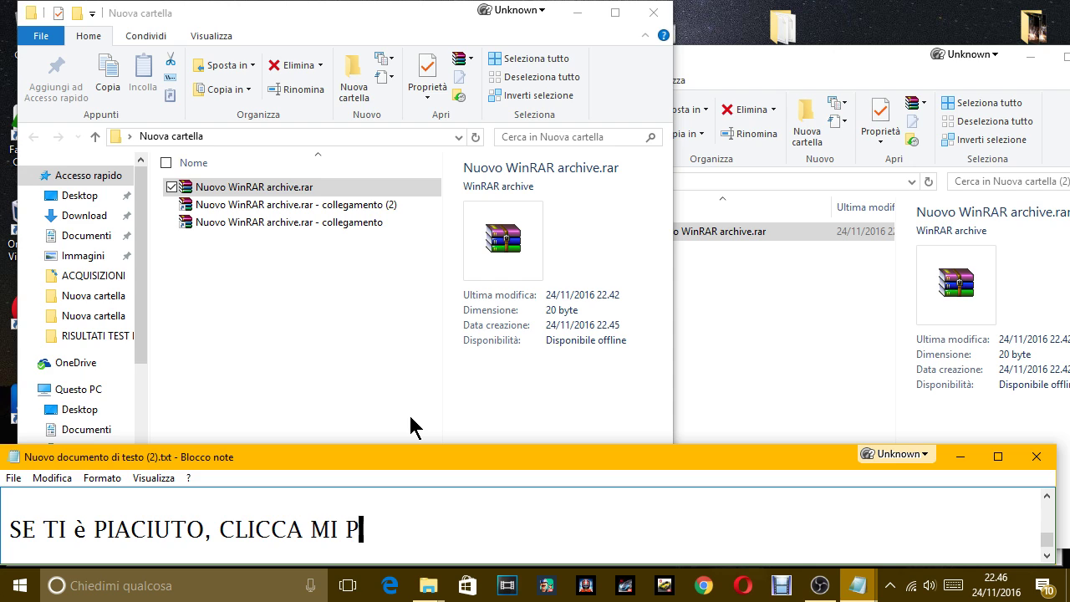
{"action": "type", "text": "IACE E I"}
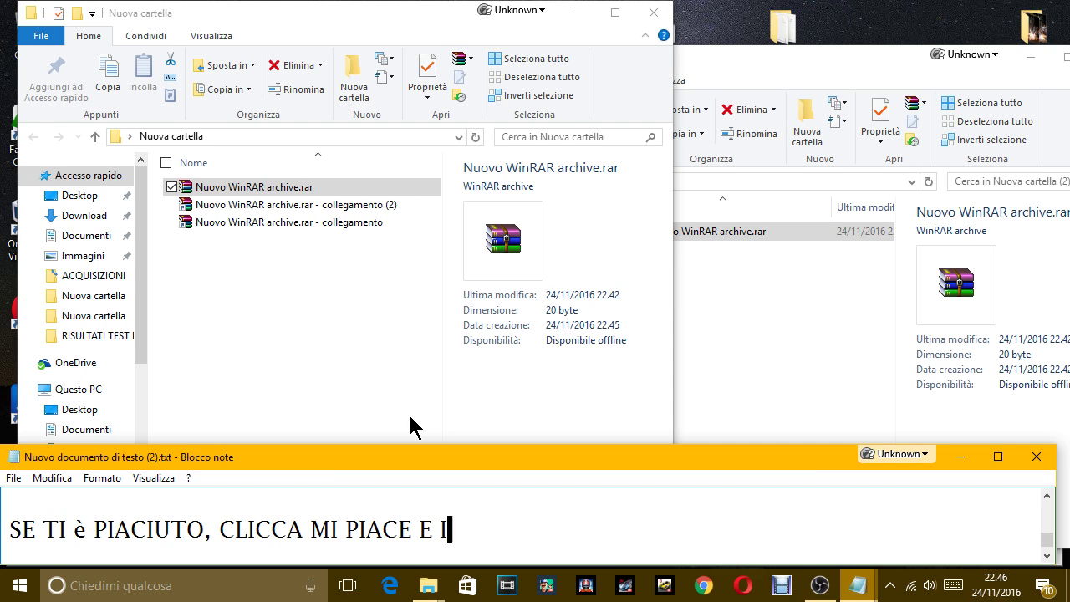
{"action": "type", "text": "SCRIVITI AL C"}
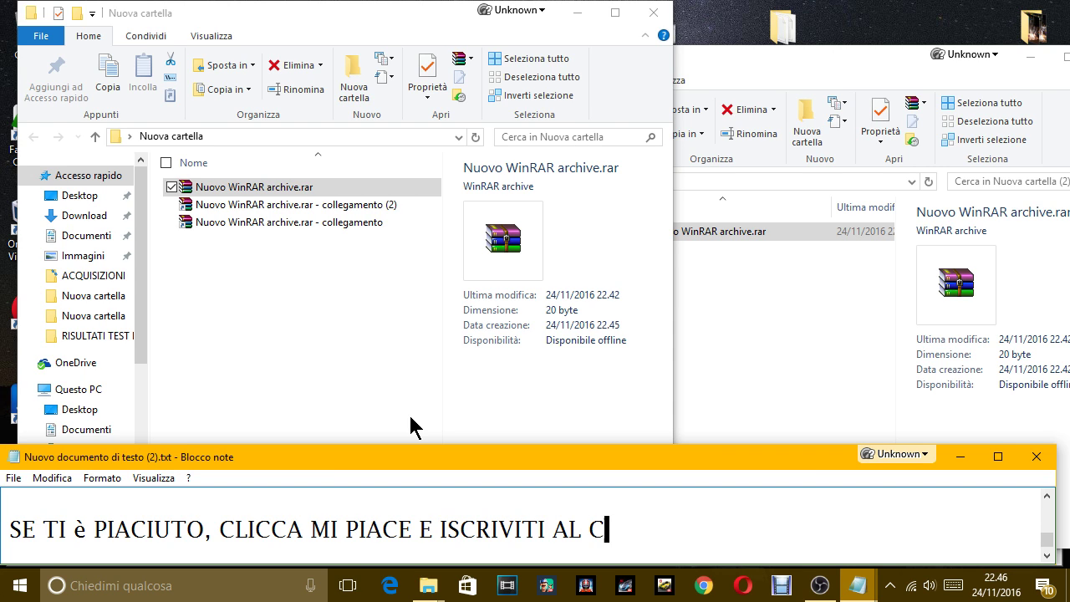
{"action": "type", "text": "ANALE."}
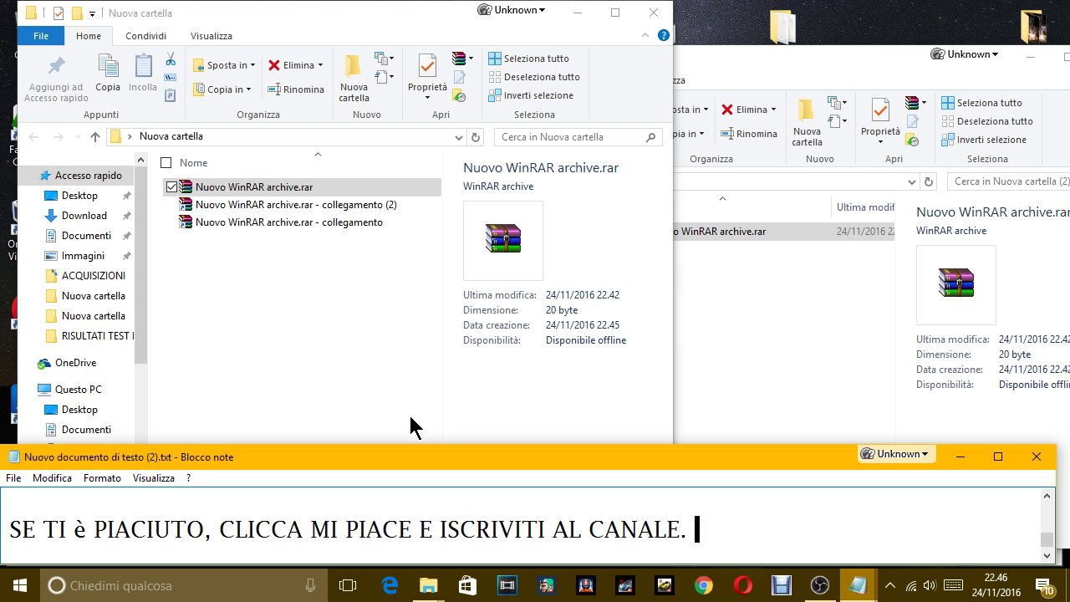
Add the closing line "CONDIVIDILO SE TI FA PIACERE." to the end of the note
{"action": "key", "text": "Return"}
{"action": "type", "text": "CONV"}
{"action": "key", "text": "BackSpace"}
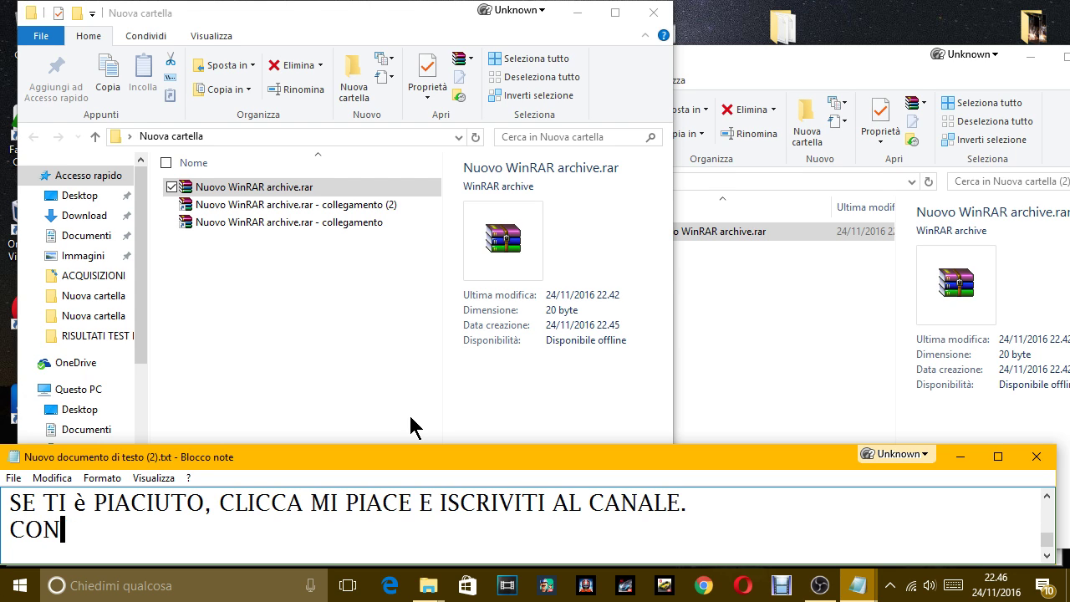
{"action": "type", "text": "DIVID"}
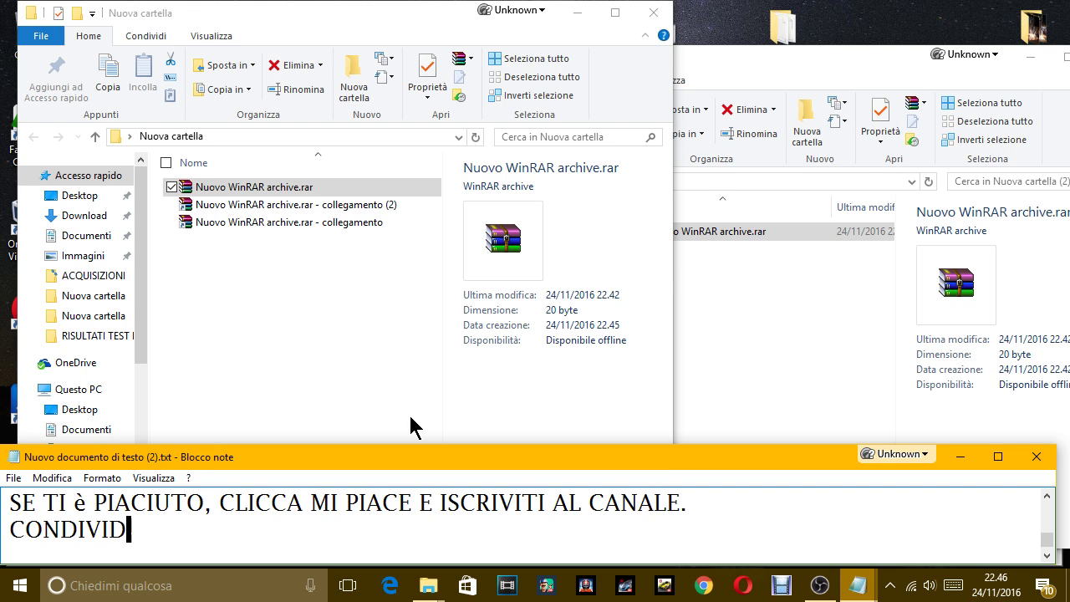
{"action": "type", "text": "ILO SE TRI"}
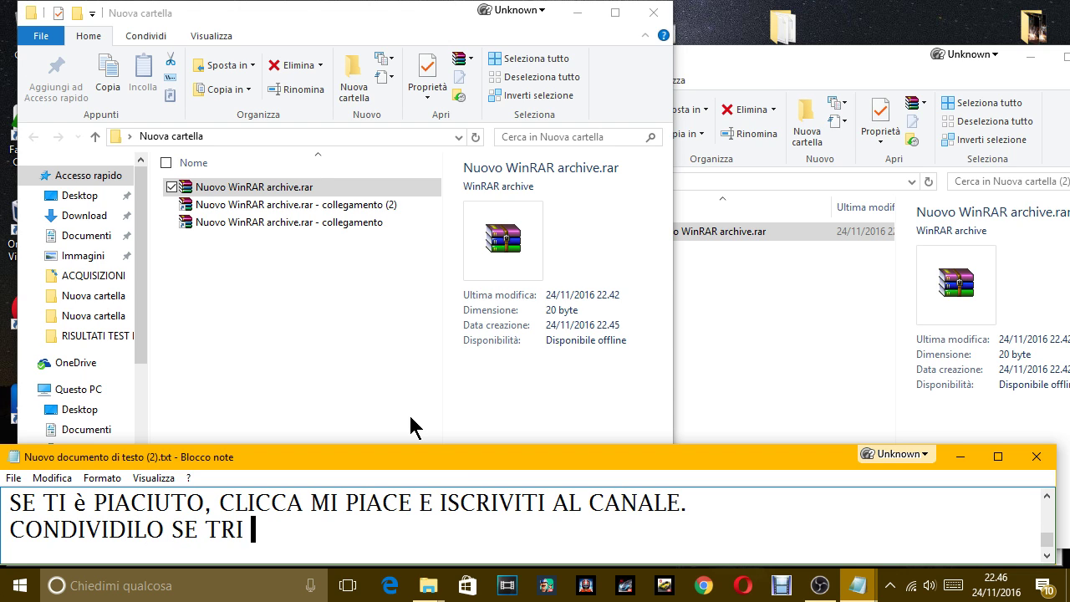
{"action": "key", "text": "BackSpace"}
{"action": "key", "text": "BackSpace"}
{"action": "type", "text": "I FA PIACERE."}
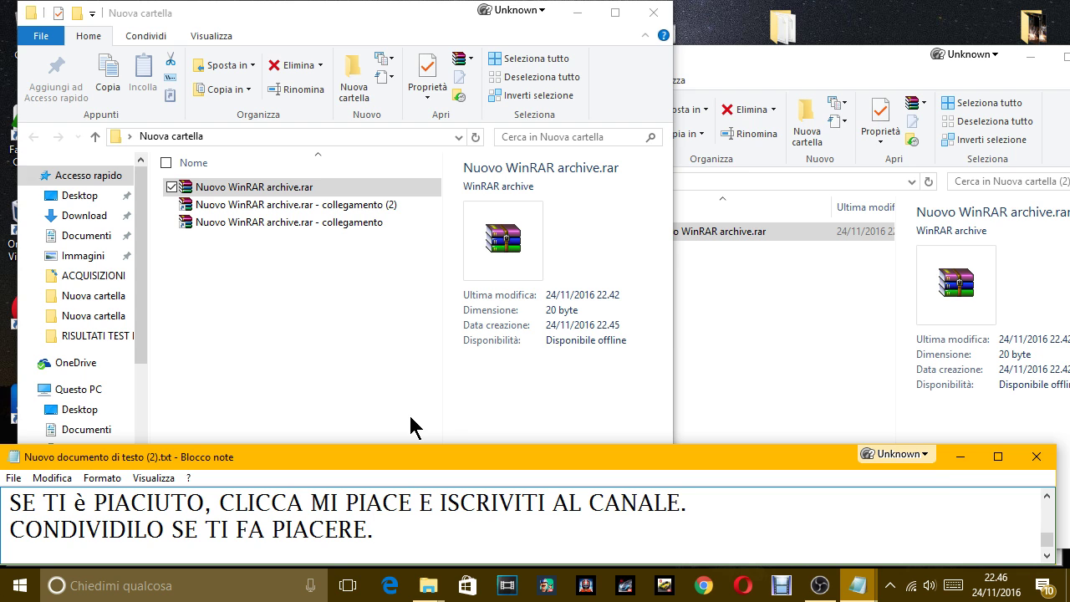
Switch to the OBS Studio window
{"action": "right_click", "coordinate": [820, 589]}
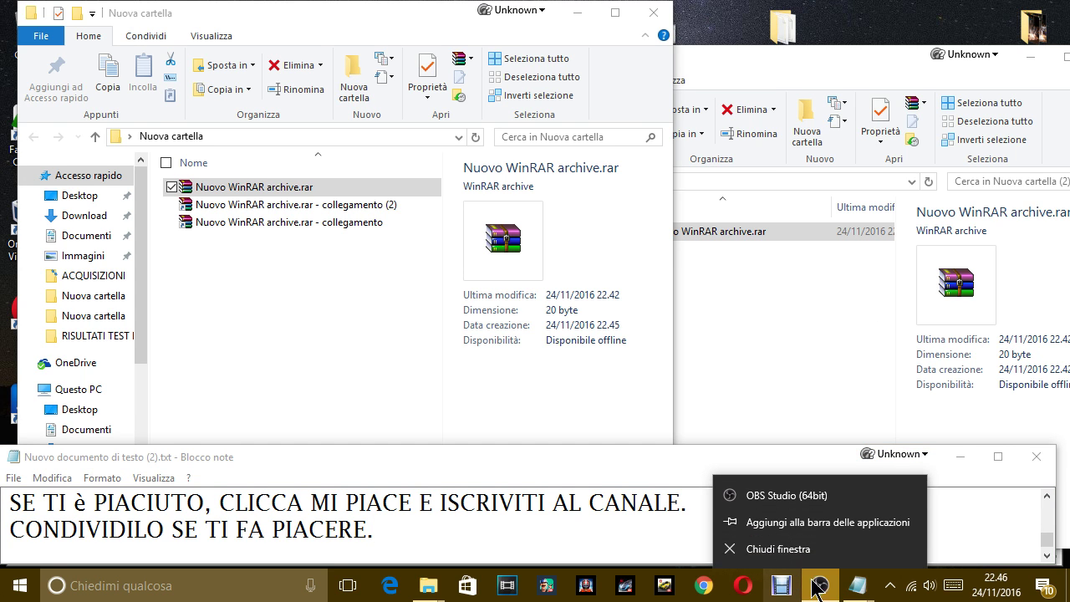
{"action": "left_click", "coordinate": [822, 592]}
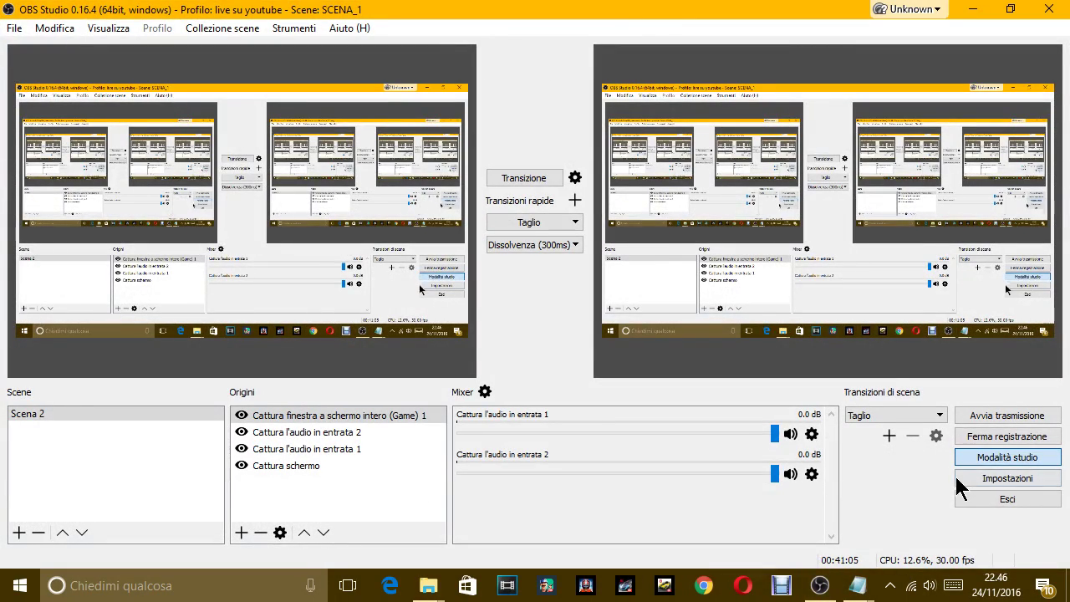